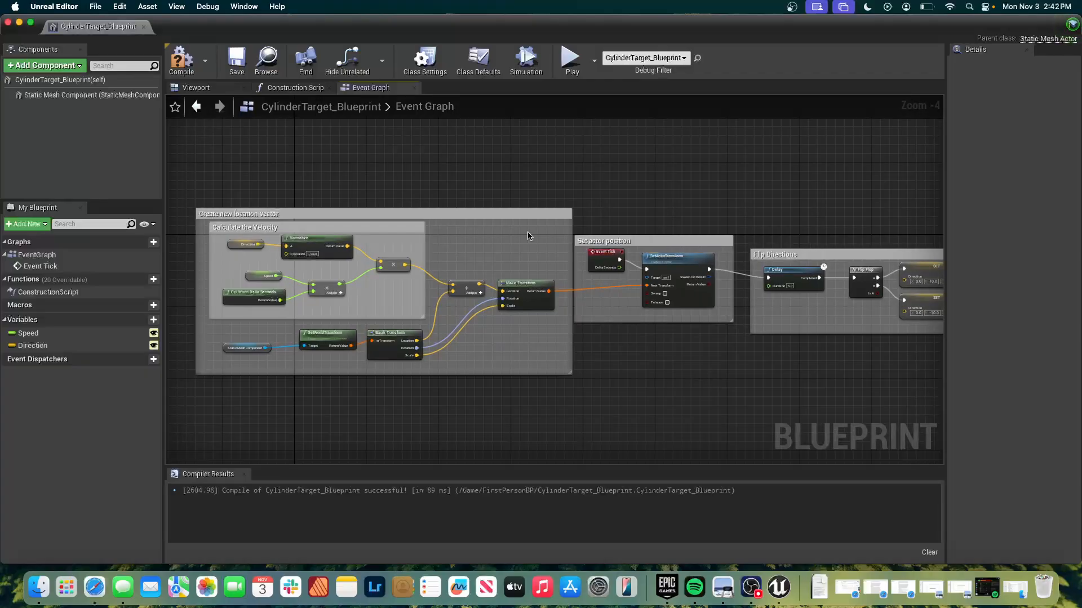
Return to the level editor and place two more CylinderTarget_Blueprint instances on the floor near the dark wall.
left_click_drag(274, 21, 275, 21)
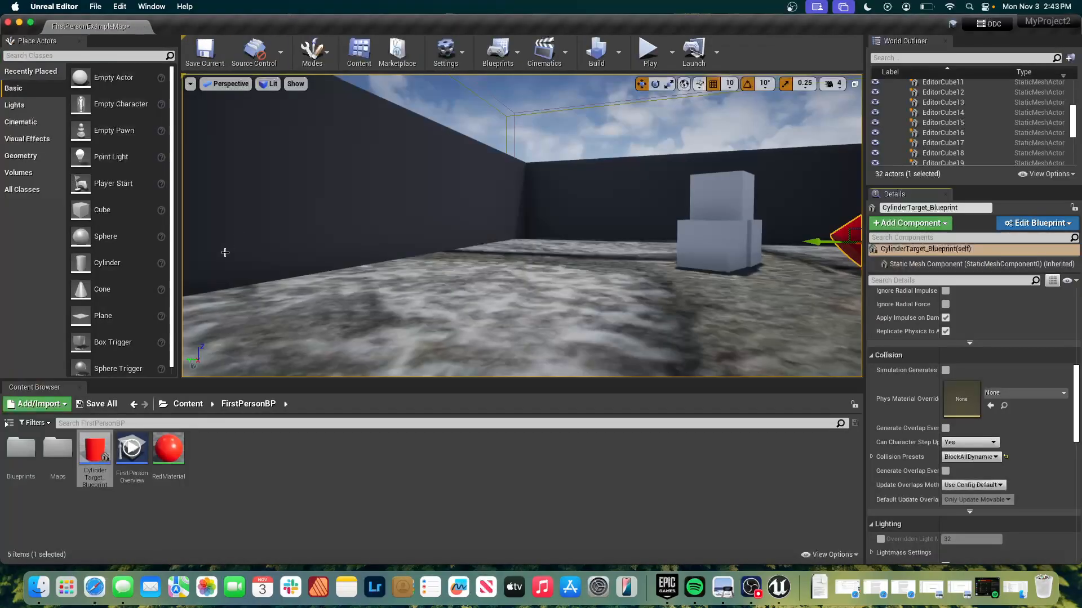
left_click_drag(95, 450, 496, 226)
left_click_drag(95, 451, 378, 224)
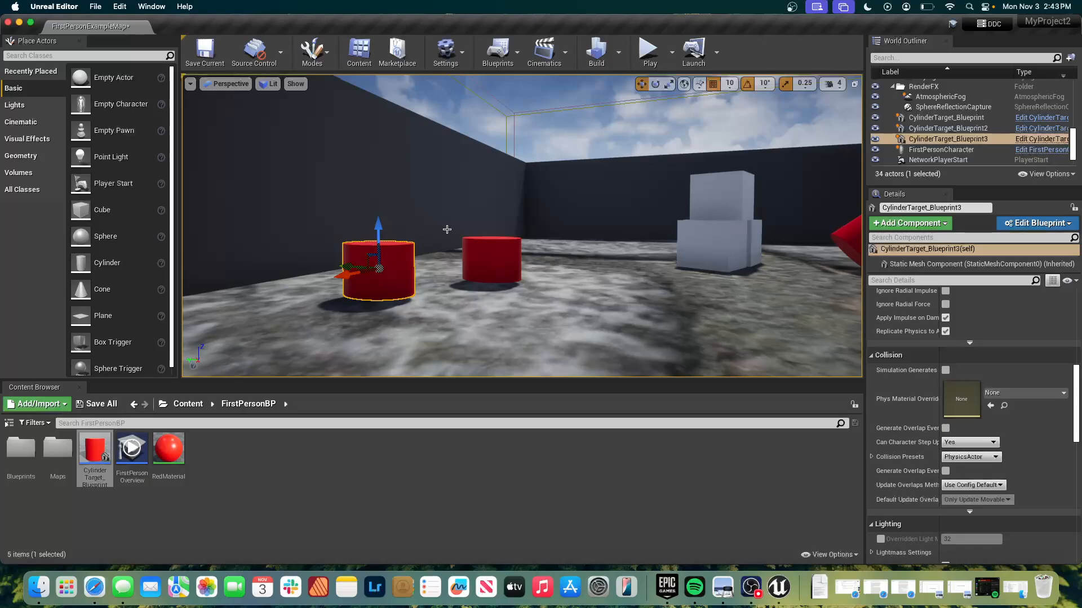
Play-test the level by walking up to the cylinder targets and shooting at them, and end the play session.
left_click(649, 61)
left_click(578, 259)
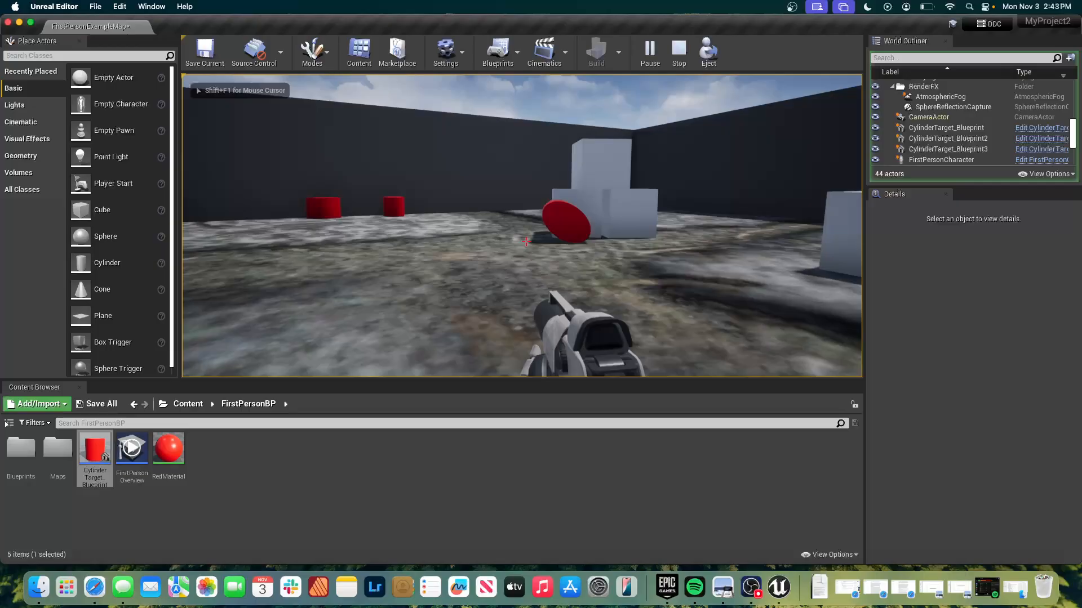
key("w")
key("w")
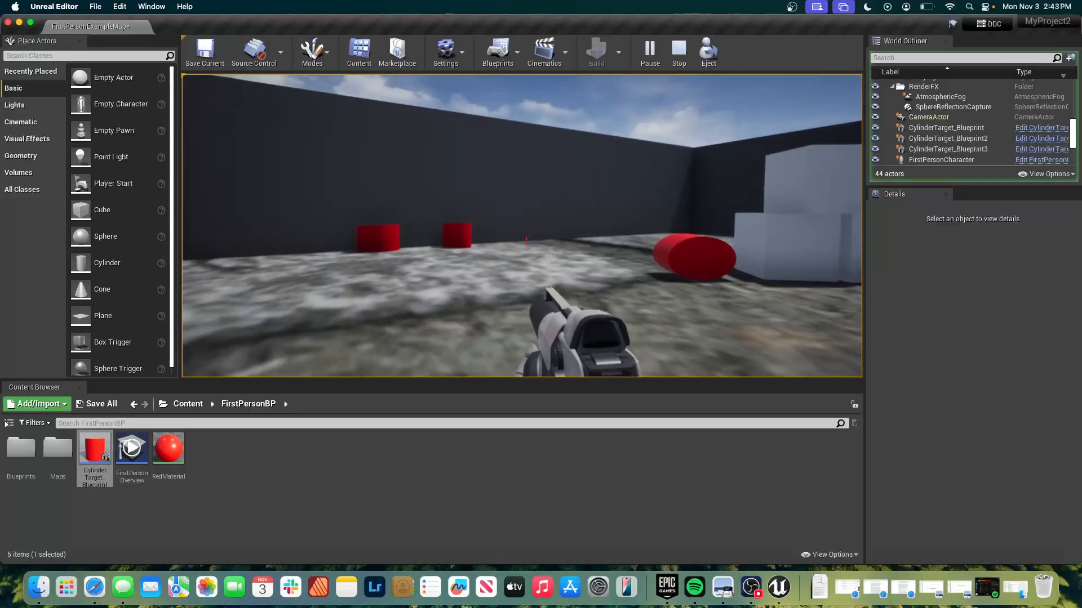
key("w")
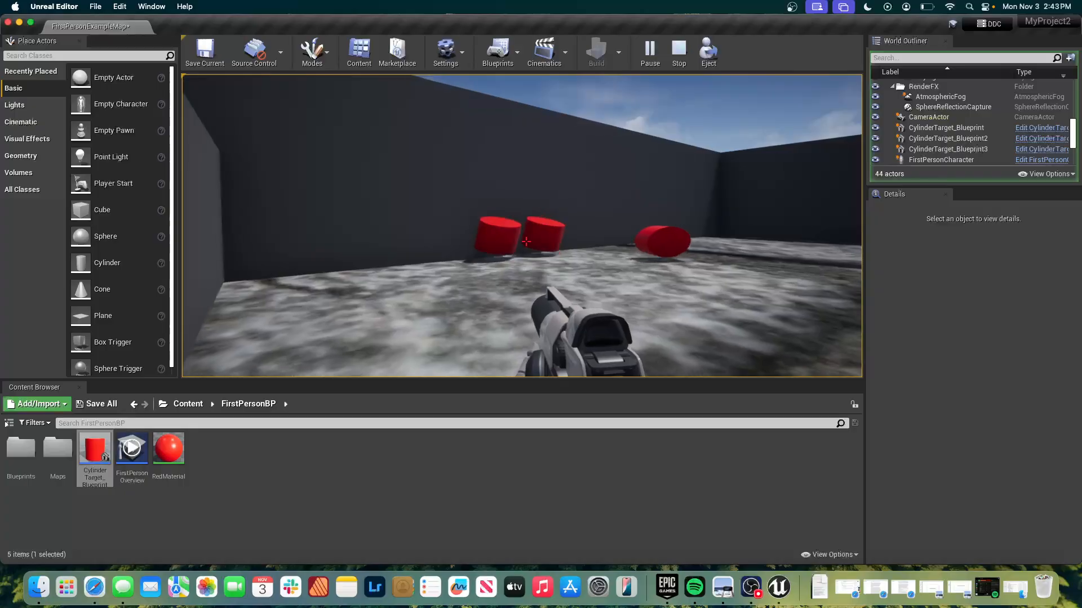
left_click(526, 241)
key("a")
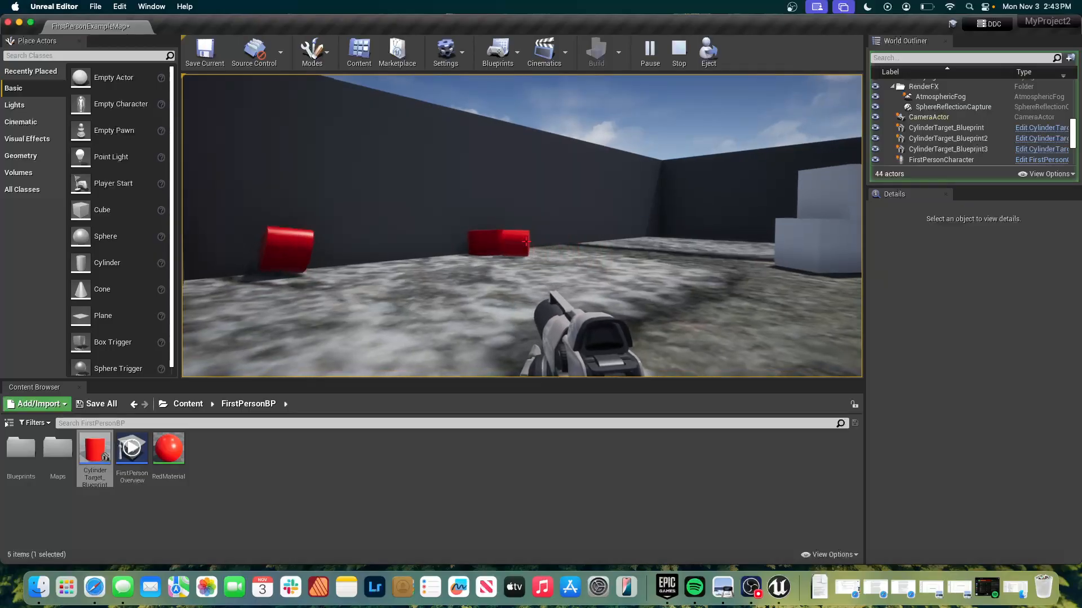
left_click(526, 242)
left_click(526, 242)
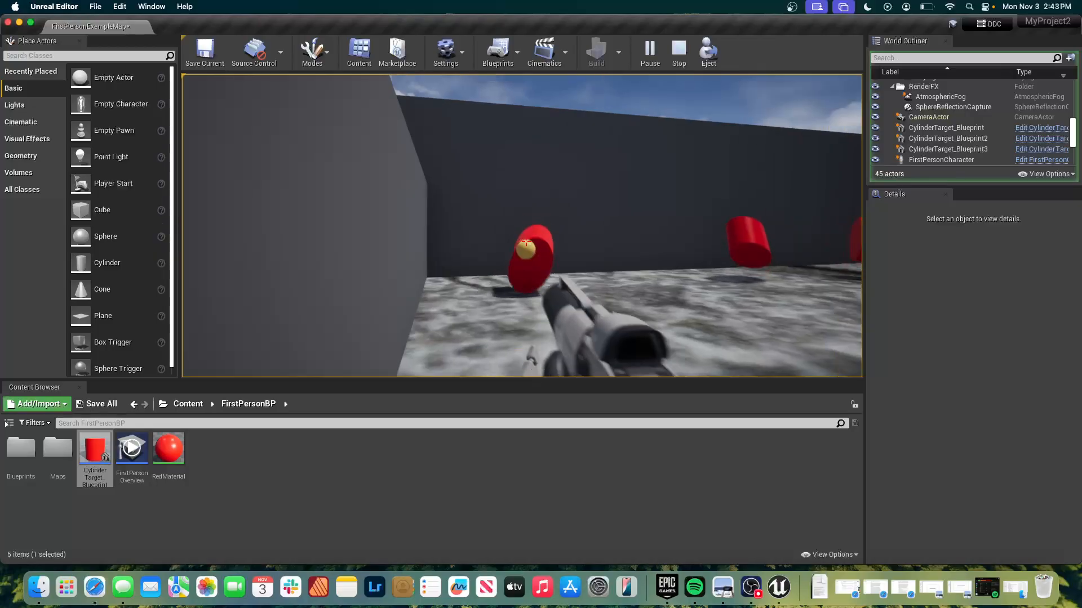
left_click(526, 242)
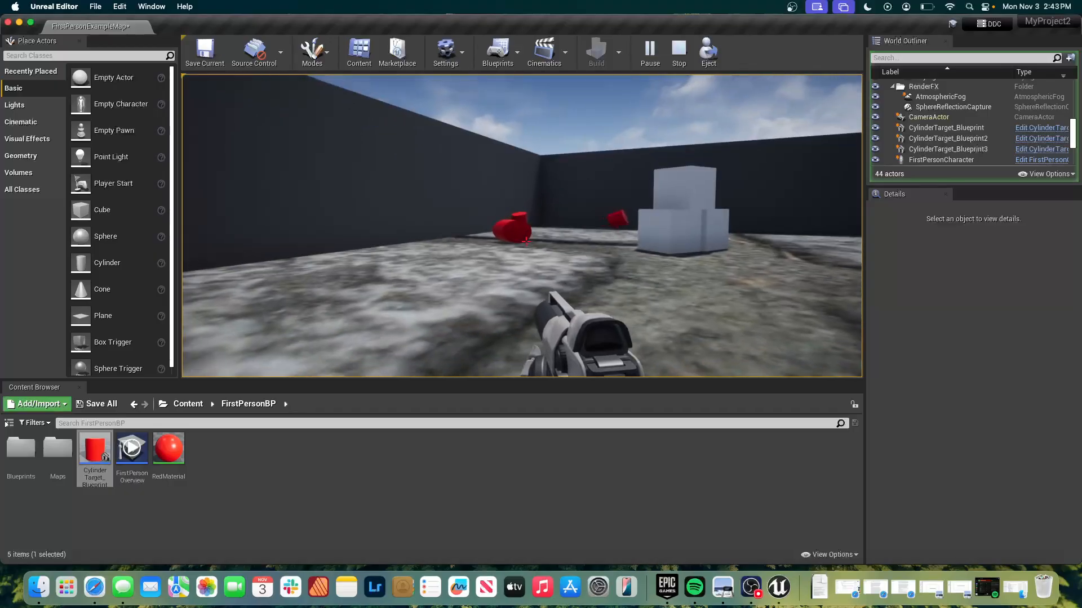
left_click(527, 242)
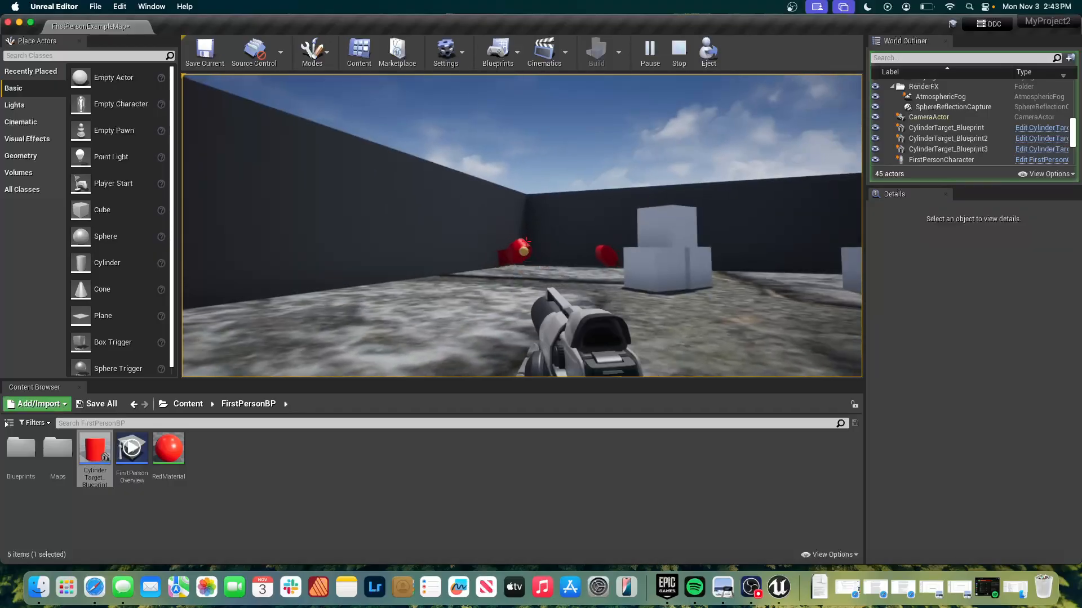
key("Escape")
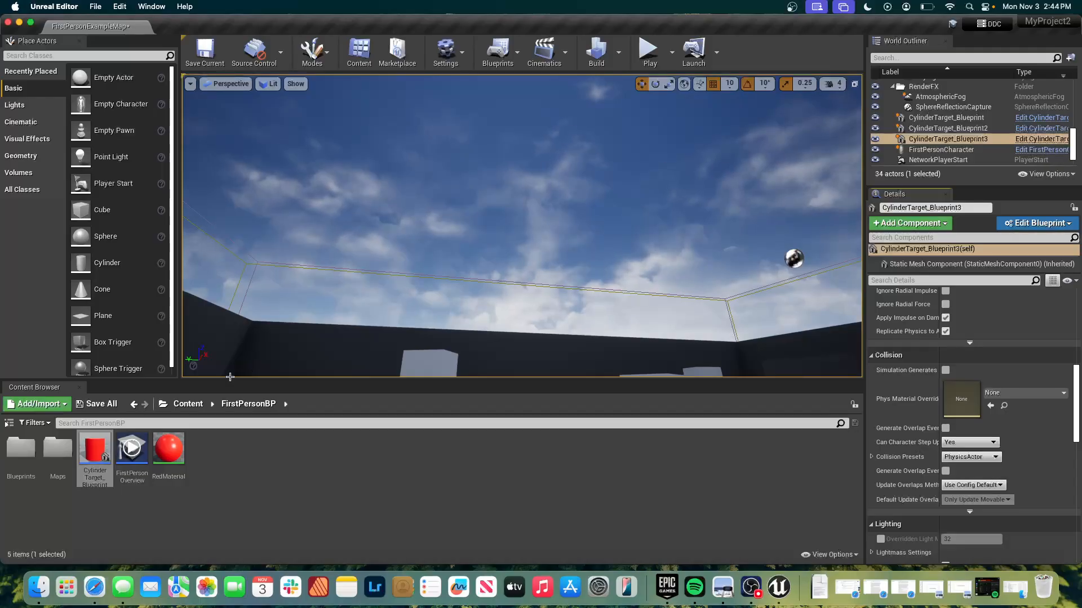
Open the FirstPersonCharacter blueprint from the Blueprints folder.
double_click(17, 463)
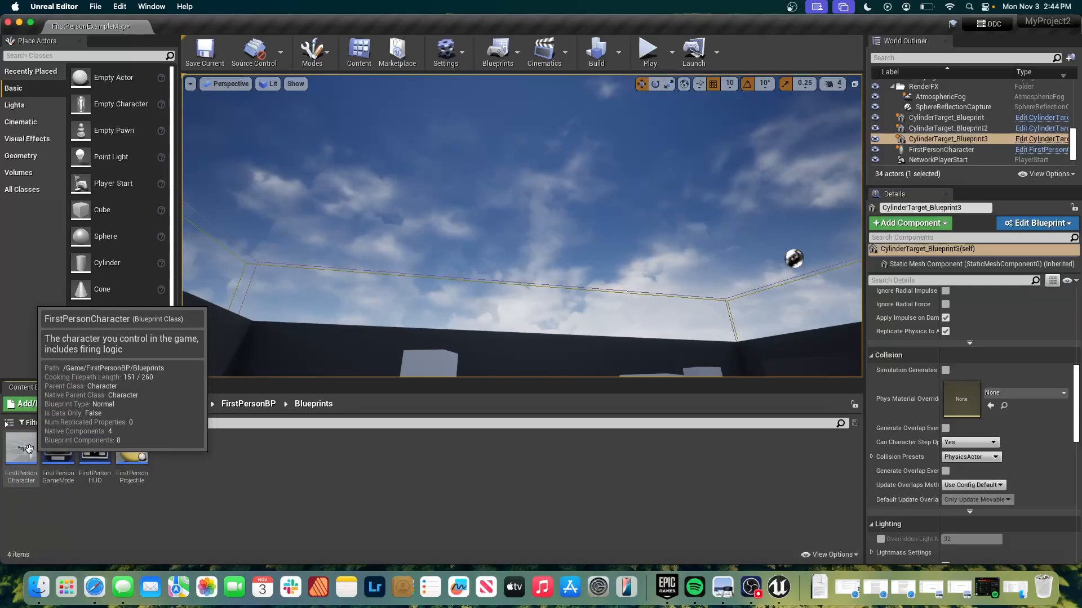
double_click(21, 450)
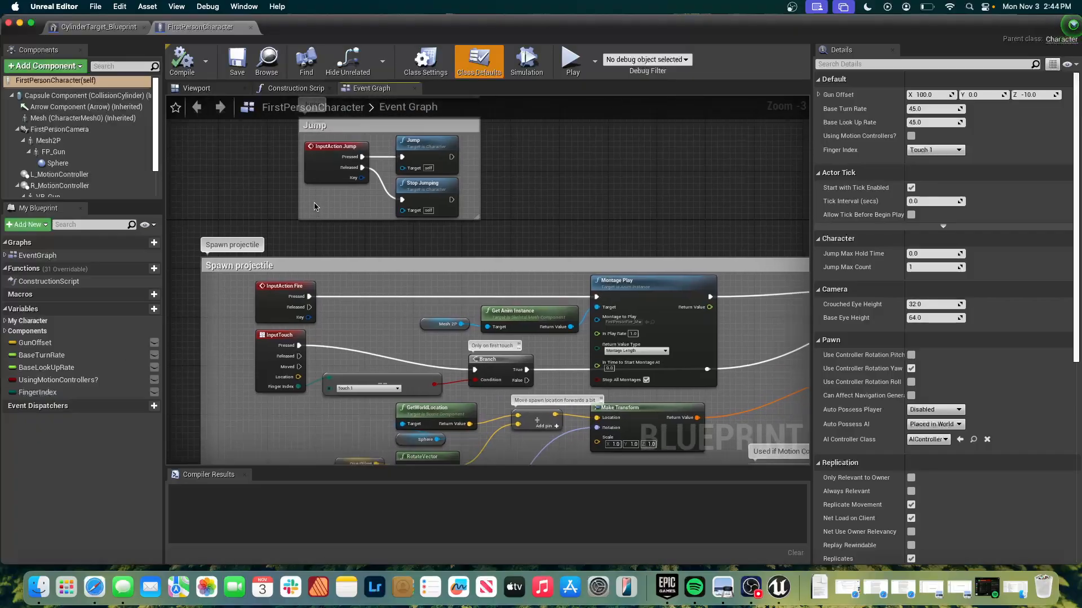
Examine the Stick input and Movement Input node groups in the FirstPersonCharacter event graph.
scroll(314, 207, "up", 2)
scroll(314, 207, "right", 2)
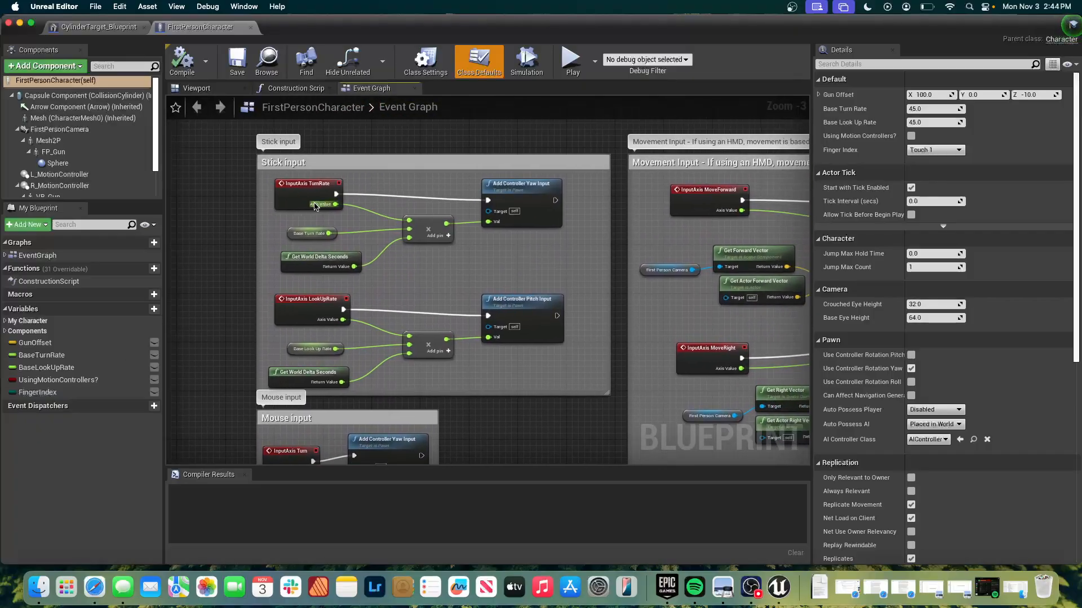
scroll(315, 206, "right", 8)
scroll(314, 204, "down", 3)
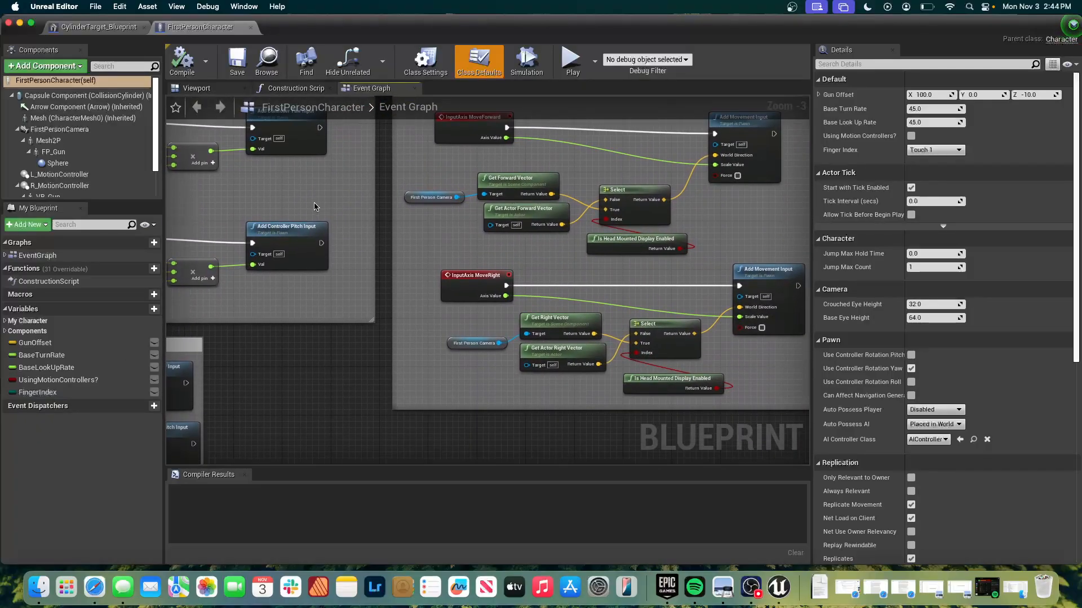
scroll(314, 206, "right", 1)
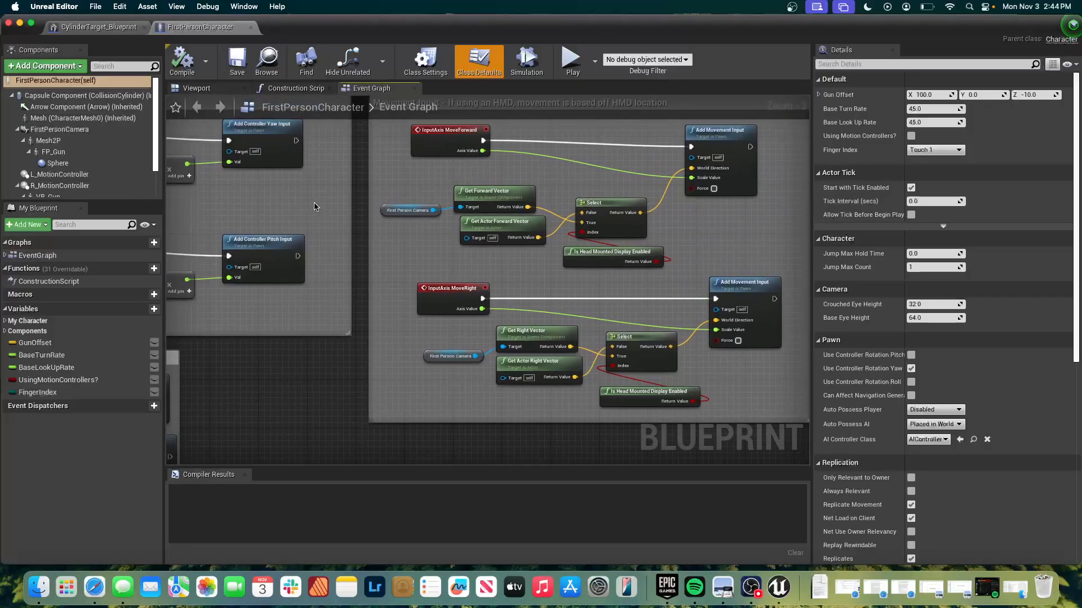
scroll(314, 207, "up", 3)
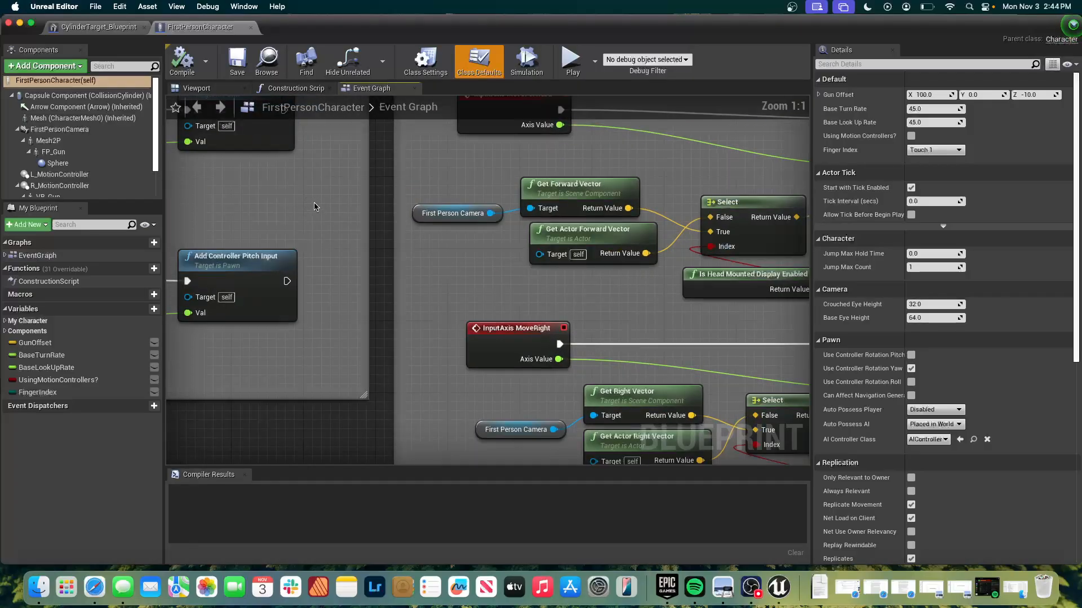
scroll(254, 196, "left", 10)
scroll(255, 196, "up", 2)
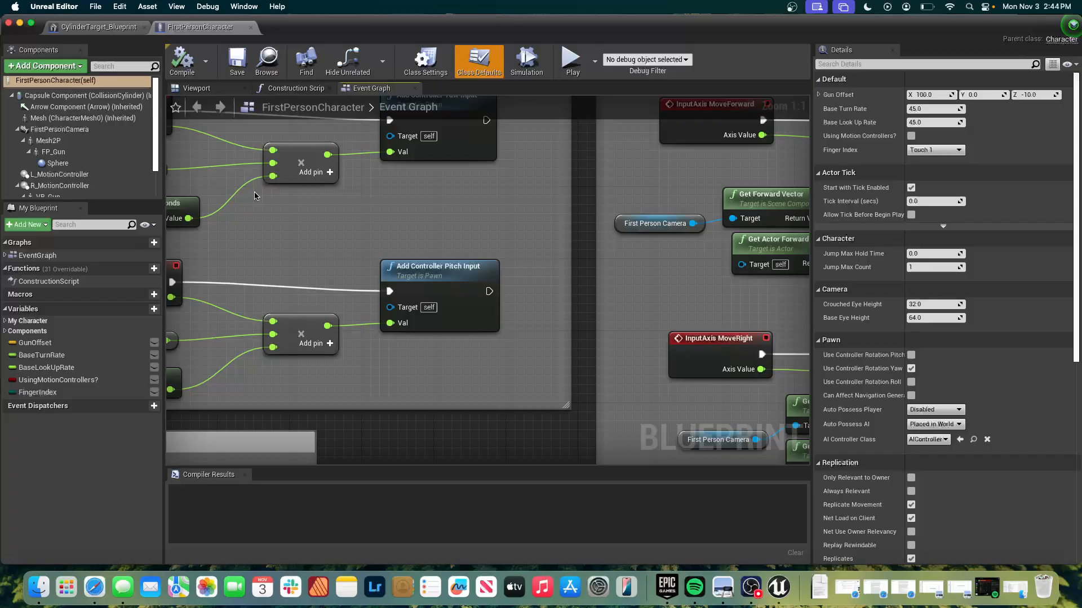
scroll(255, 196, "right", 5)
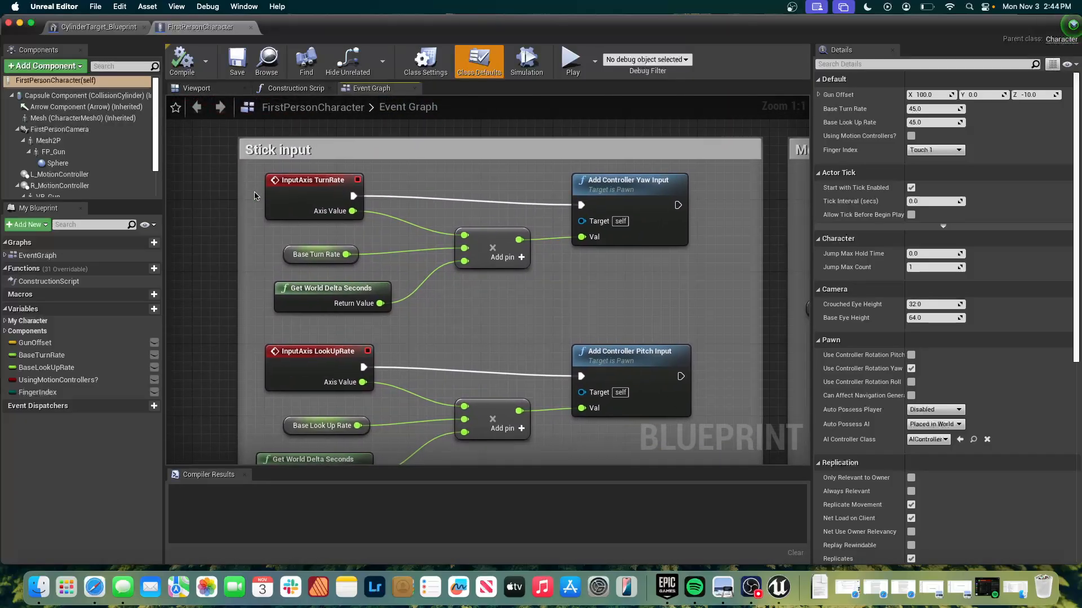
scroll(255, 194, "right", 1)
scroll(254, 194, "down", 1)
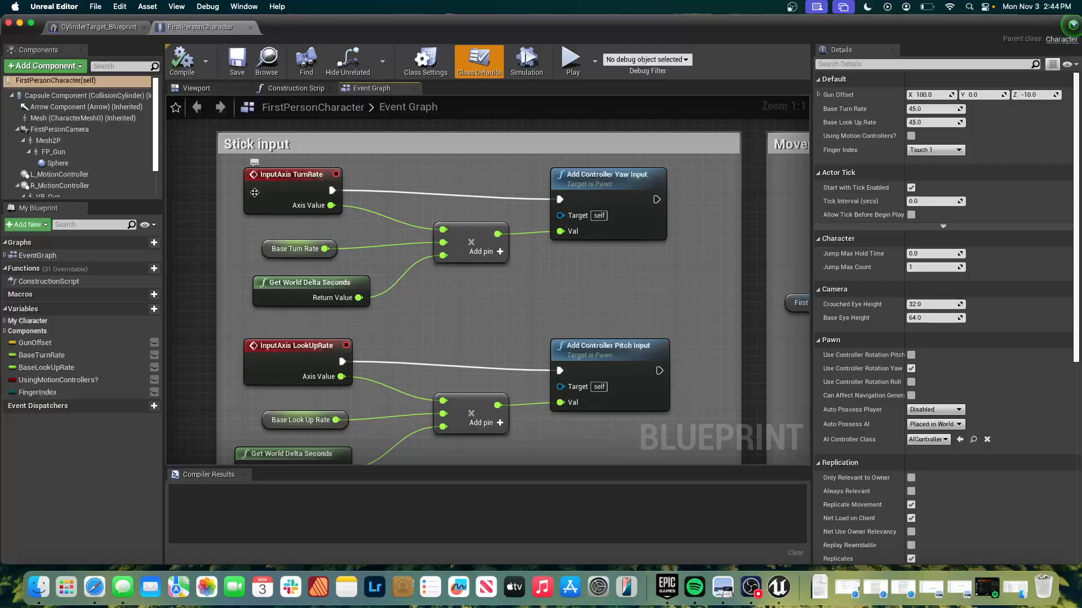
scroll(255, 194, "right", 20)
scroll(254, 195, "down", 1)
scroll(255, 196, "right", 7)
scroll(255, 196, "down", 1)
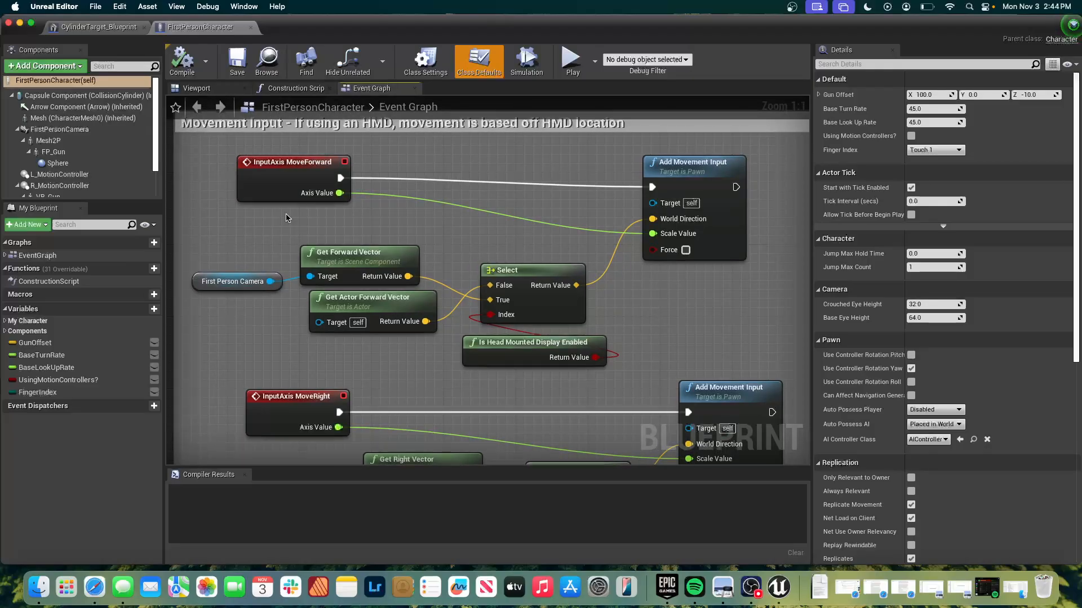
scroll(285, 218, "down", 13)
scroll(286, 218, "left", 3)
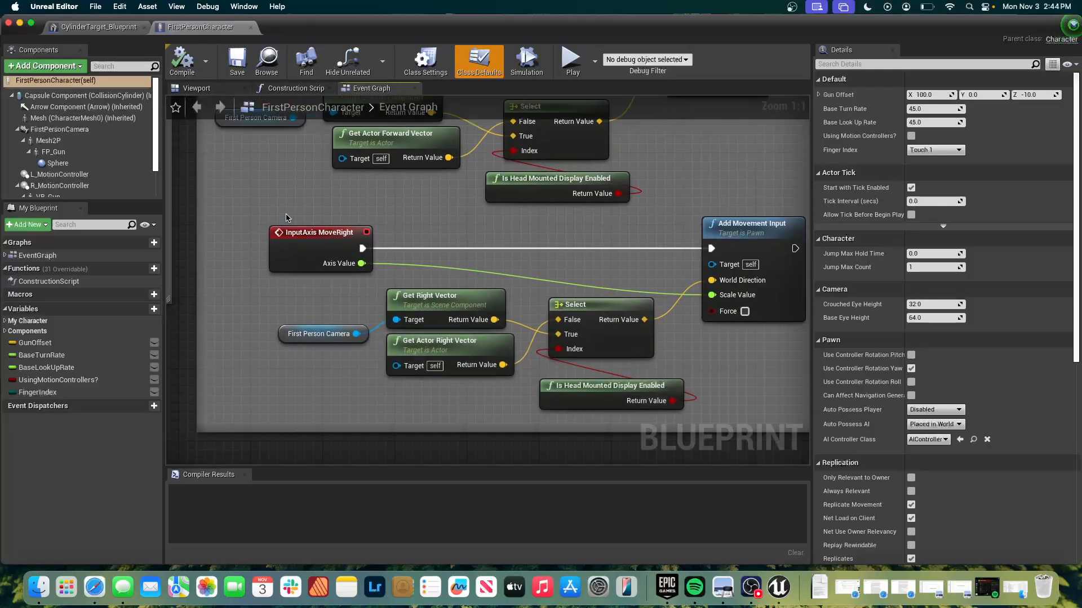
Examine the Mouse input and Jump node groups and the start of the Spawn projectile group in the event graph.
scroll(285, 218, "down", 20)
scroll(286, 218, "left", 10)
scroll(285, 218, "up", 9)
scroll(285, 218, "right", 2)
scroll(286, 218, "right", 6)
scroll(286, 218, "down", 3)
scroll(286, 218, "up", 4)
scroll(286, 218, "up", 1)
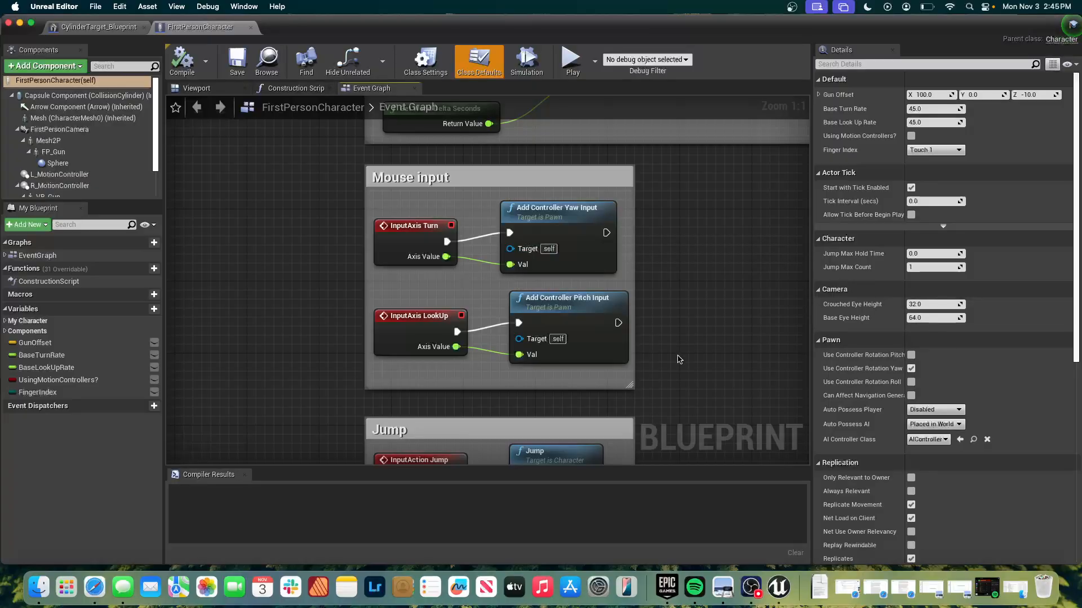
scroll(680, 359, "down", 6)
scroll(679, 360, "right", 5)
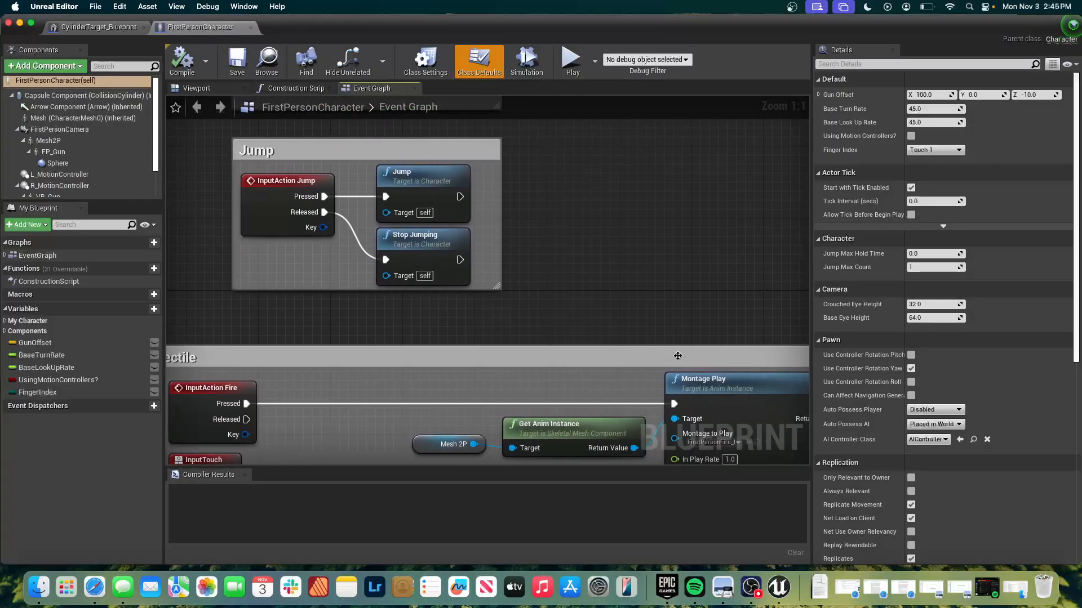
scroll(680, 359, "up", 3)
scroll(679, 360, "left", 3)
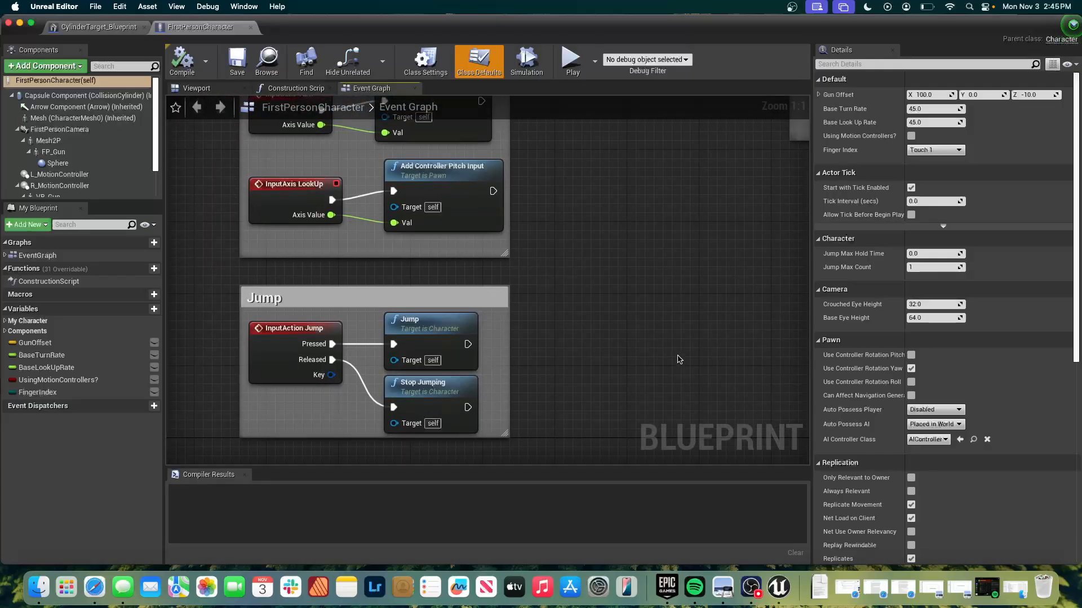
scroll(680, 360, "up", 3)
scroll(679, 359, "right", 3)
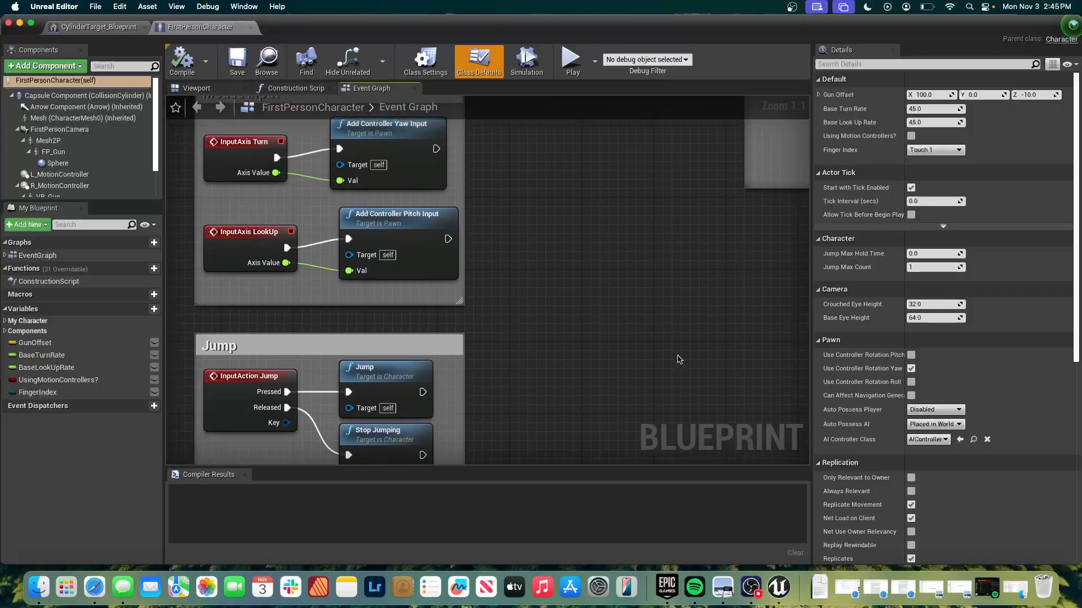
scroll(679, 359, "up", 3)
scroll(680, 359, "right", 1)
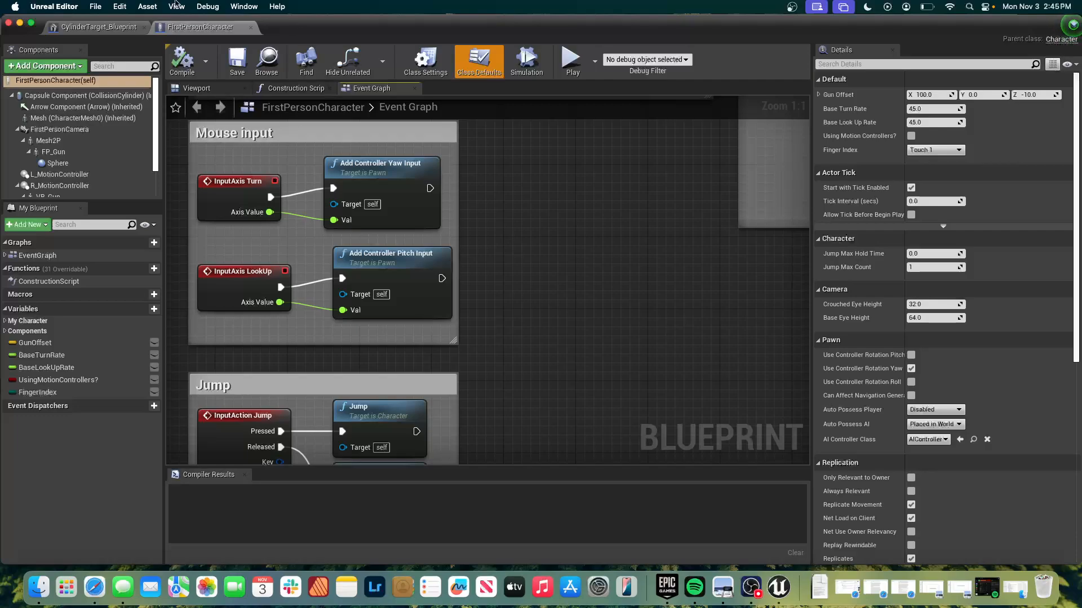
Open the project settings and show the engine's Input settings.
left_click(123, 6)
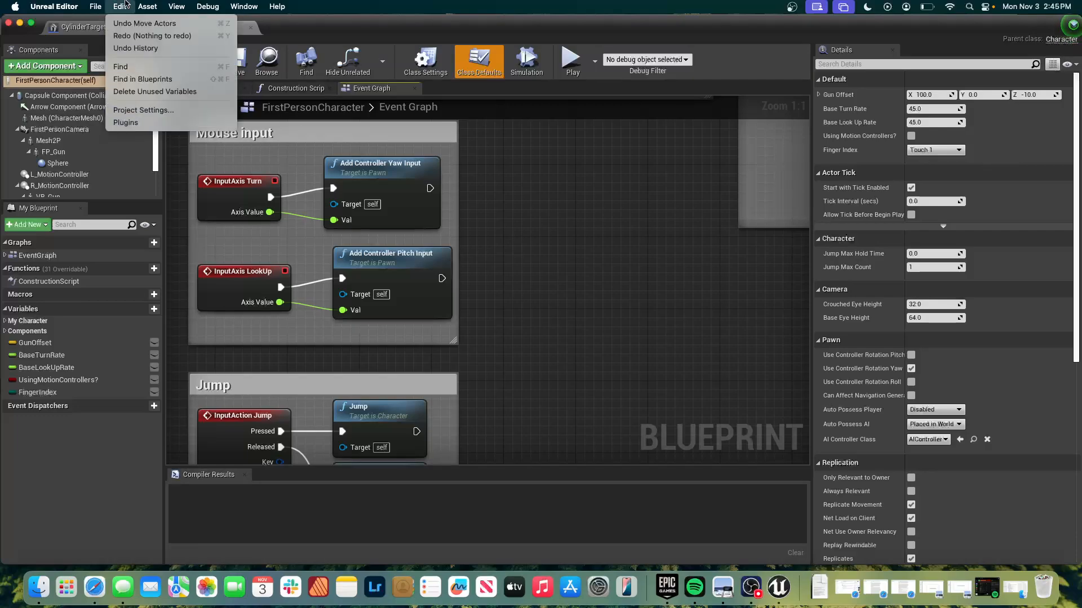
left_click(132, 110)
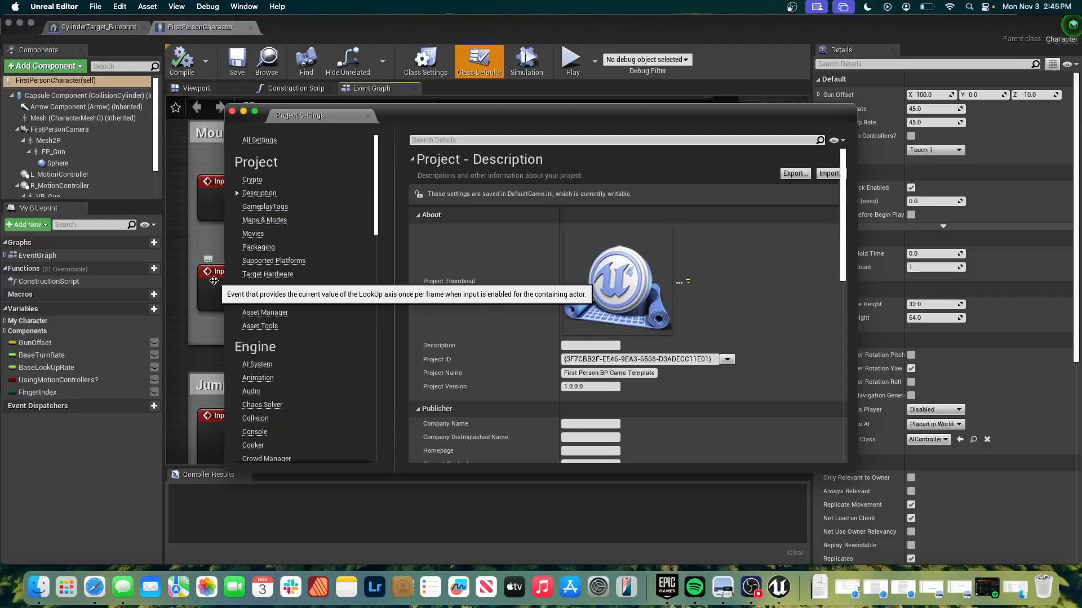
scroll(367, 290, "down", 6)
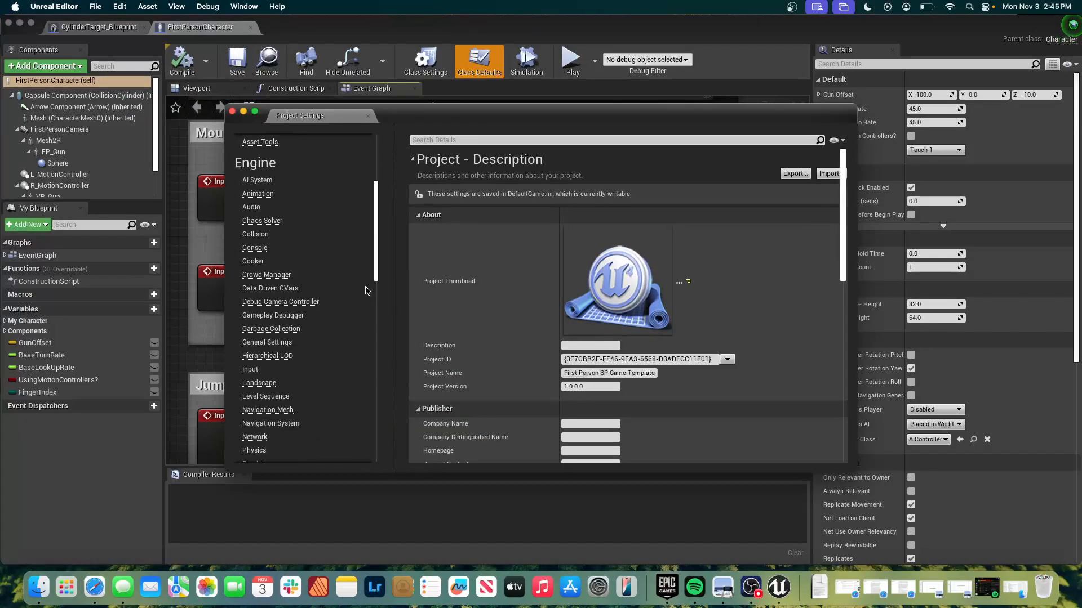
scroll(314, 339, "down", 2)
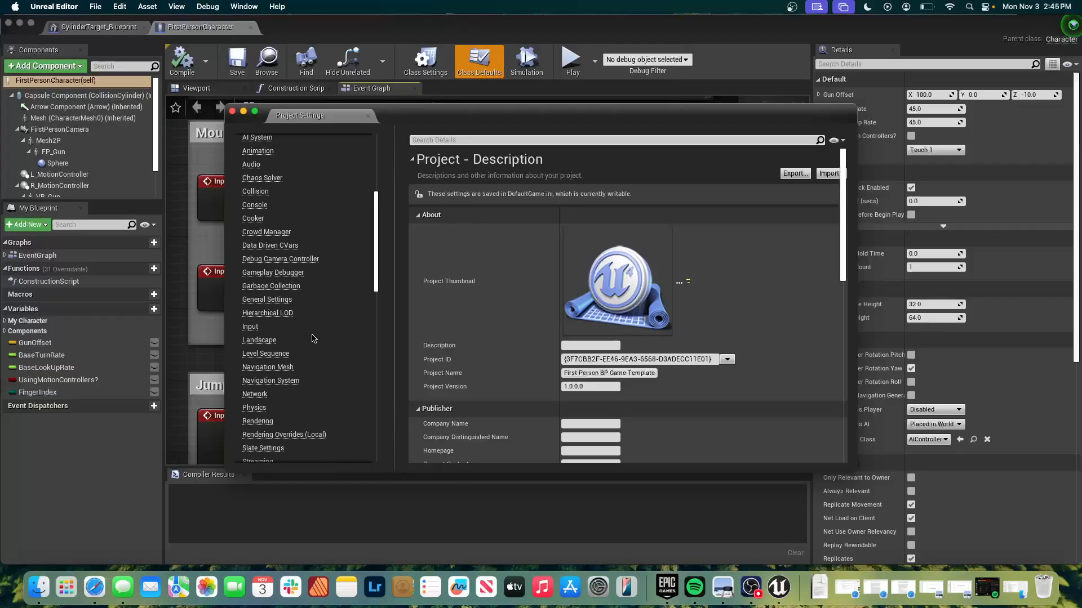
scroll(306, 338, "up", 10)
scroll(305, 338, "down", 13)
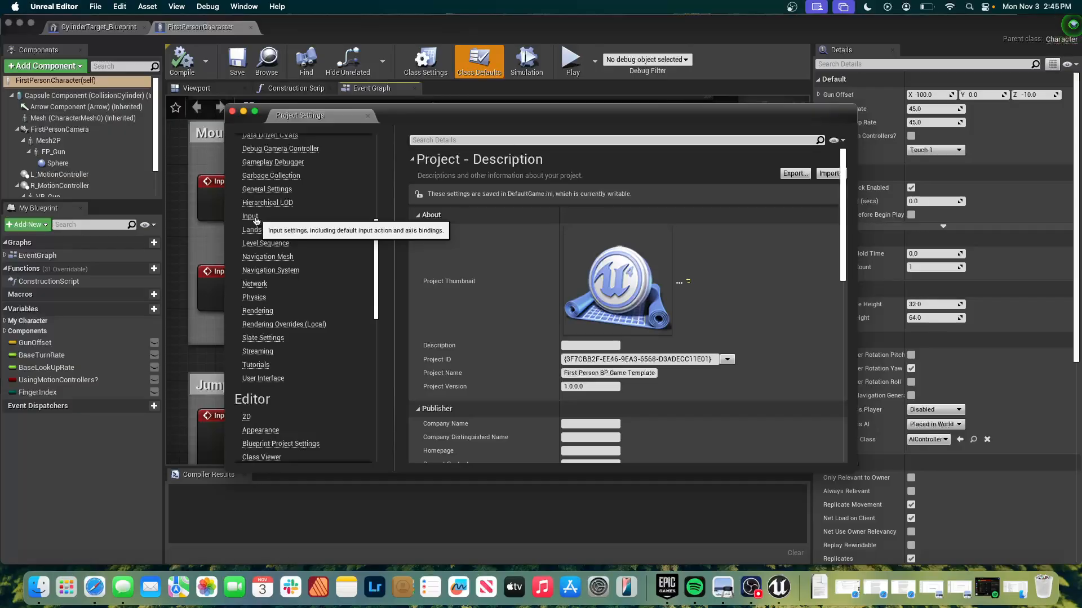
left_click(254, 219)
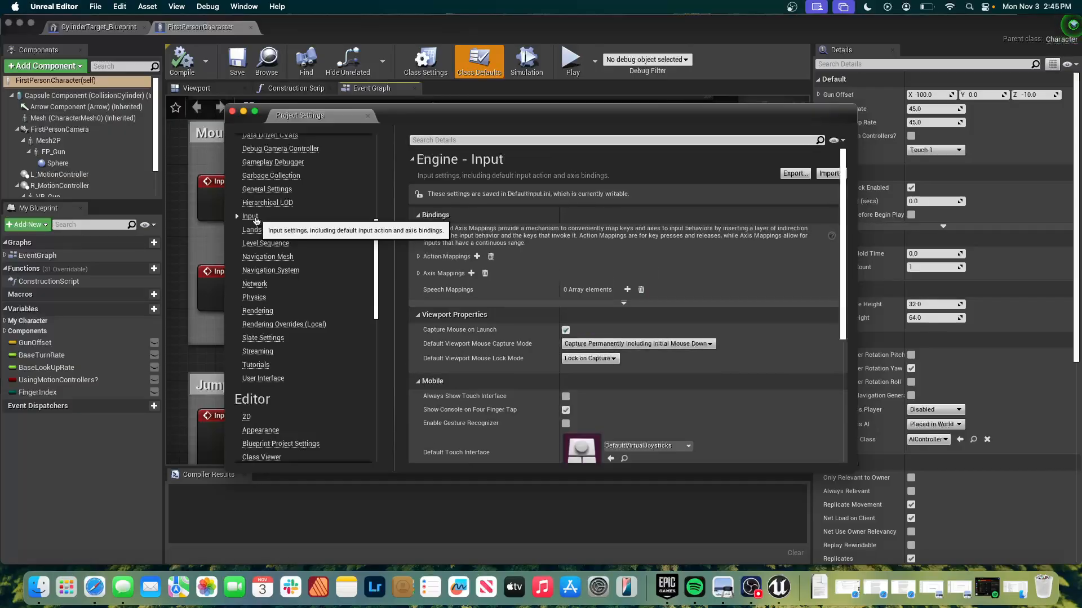
Expand the Action Mappings and Axis Mappings lists in the input bindings.
scroll(579, 359, "down", 2)
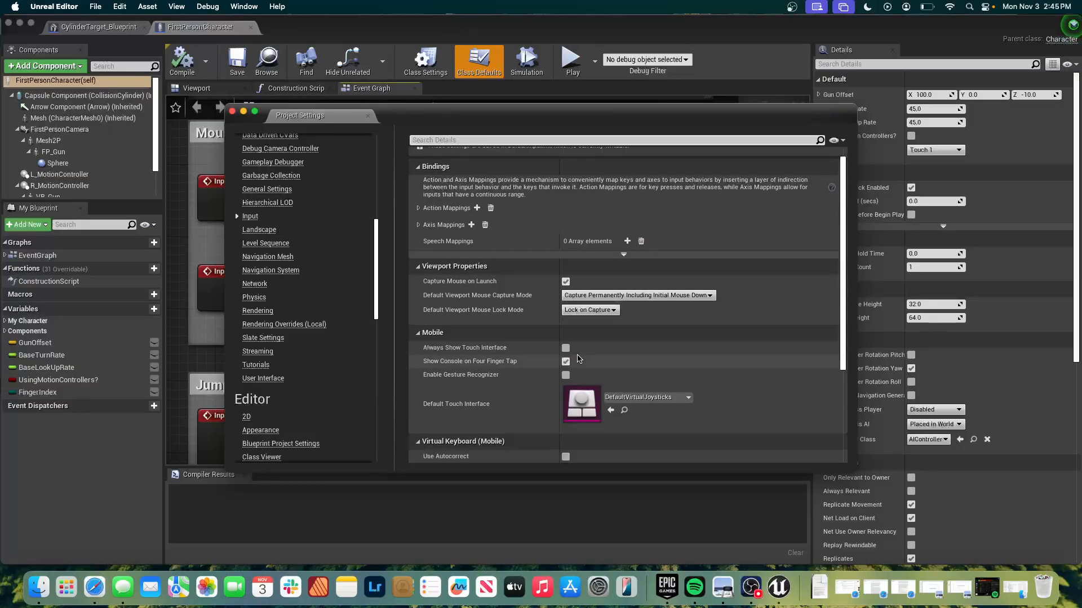
left_click(418, 208)
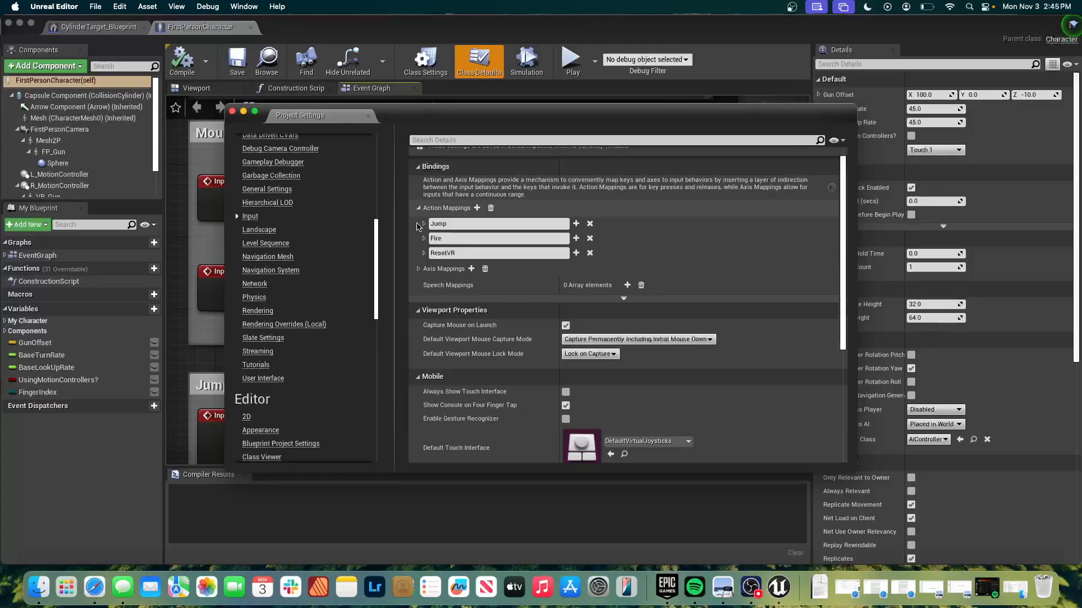
left_click(418, 268)
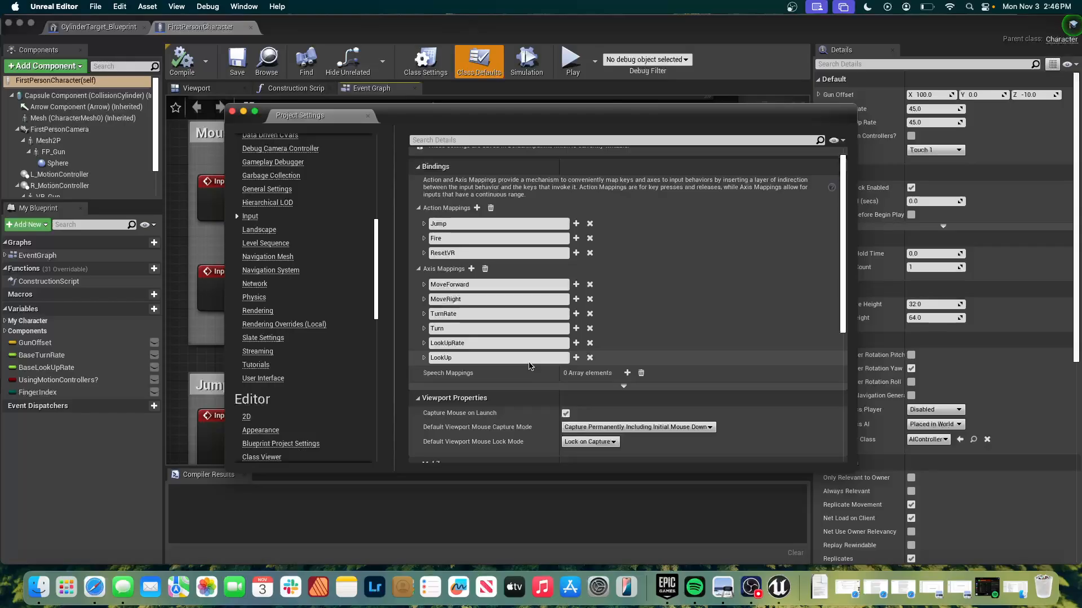
Add a new action mapping named Sprint to the project's input bindings.
left_click(476, 209)
left_click(488, 268)
double_click(486, 268)
left_click(486, 267)
double_click(485, 267)
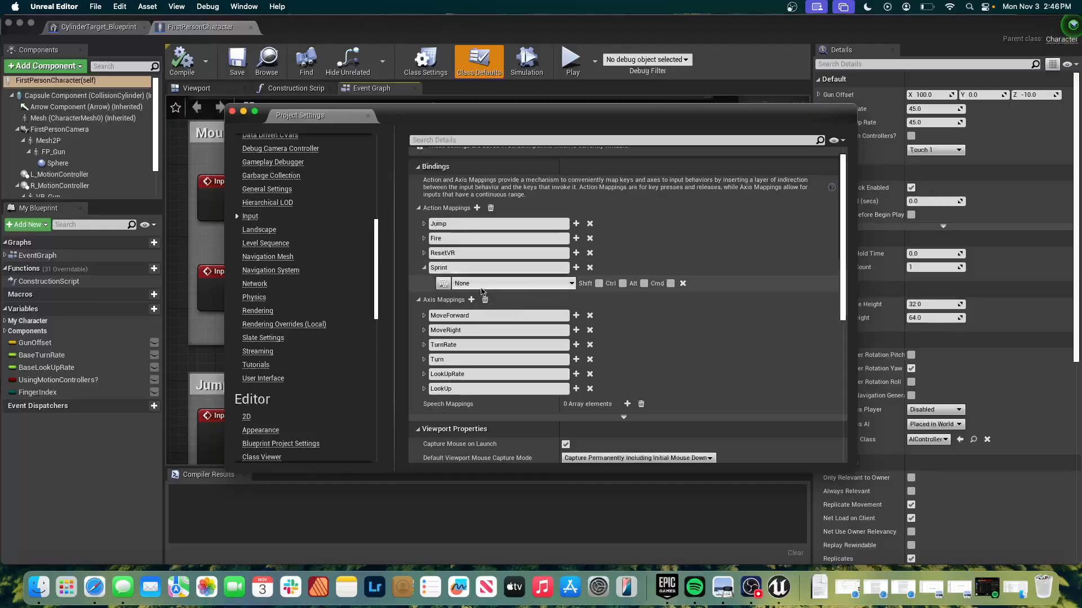
Bind the Sprint action mapping to the keyboard's Left Shift key.
left_click(494, 285)
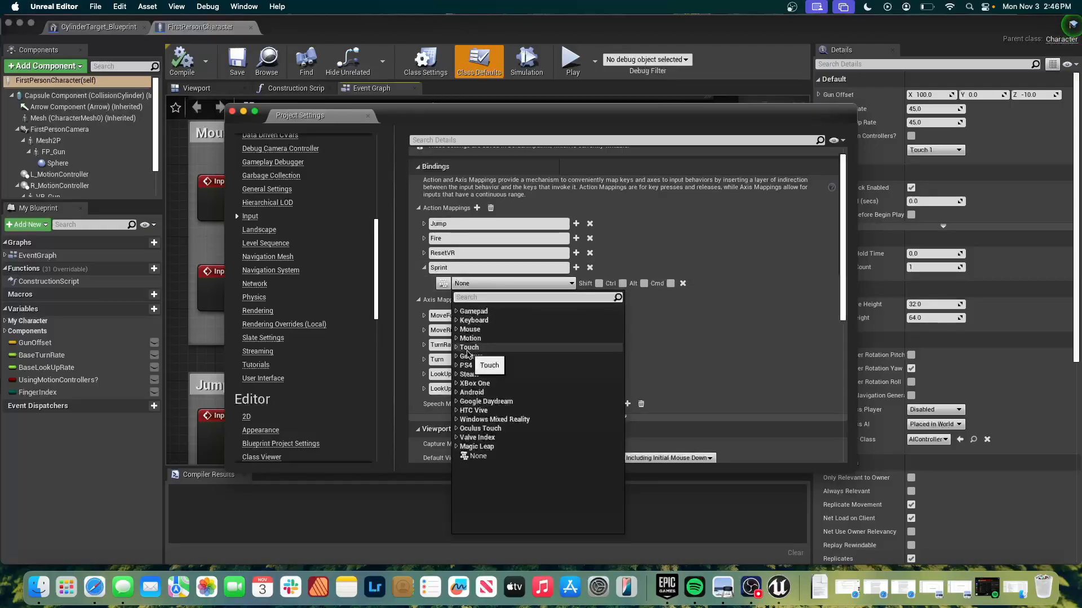
left_click(459, 323)
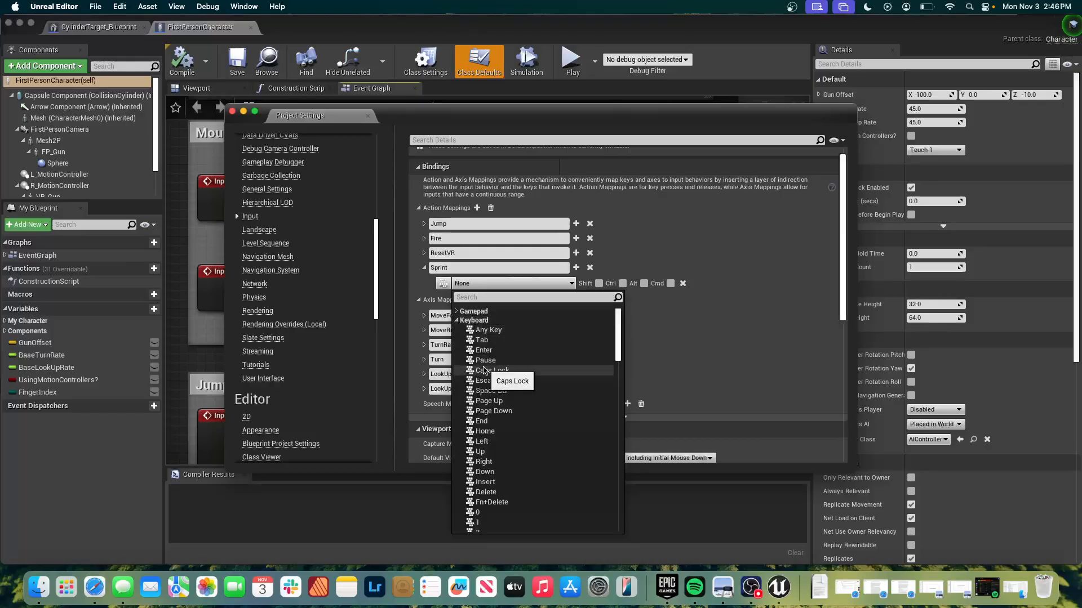
scroll(504, 438, "down", 3)
scroll(504, 438, "down", 15)
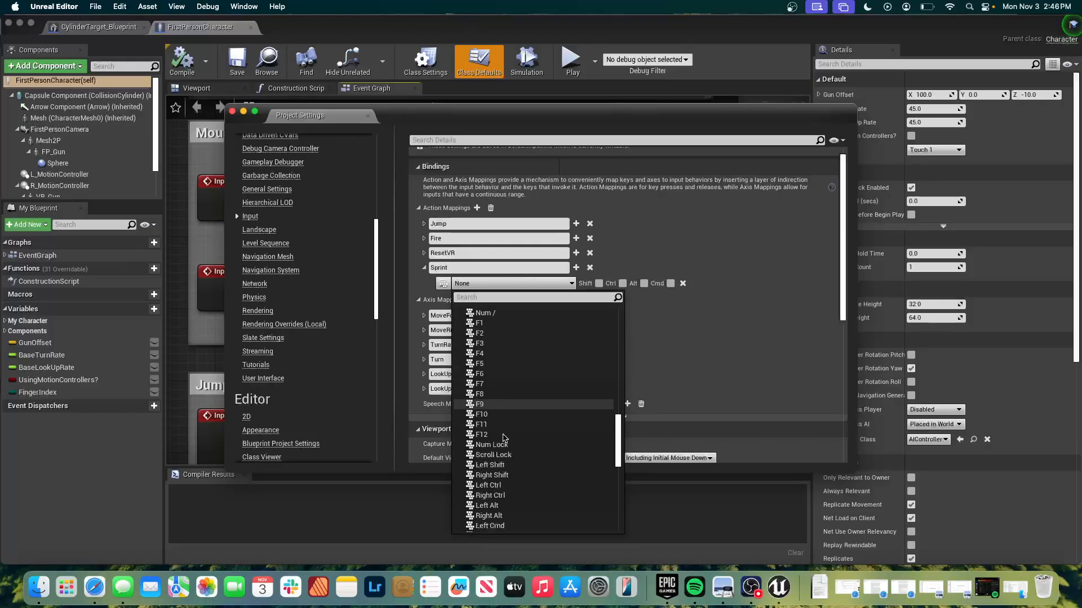
scroll(504, 438, "up", 3)
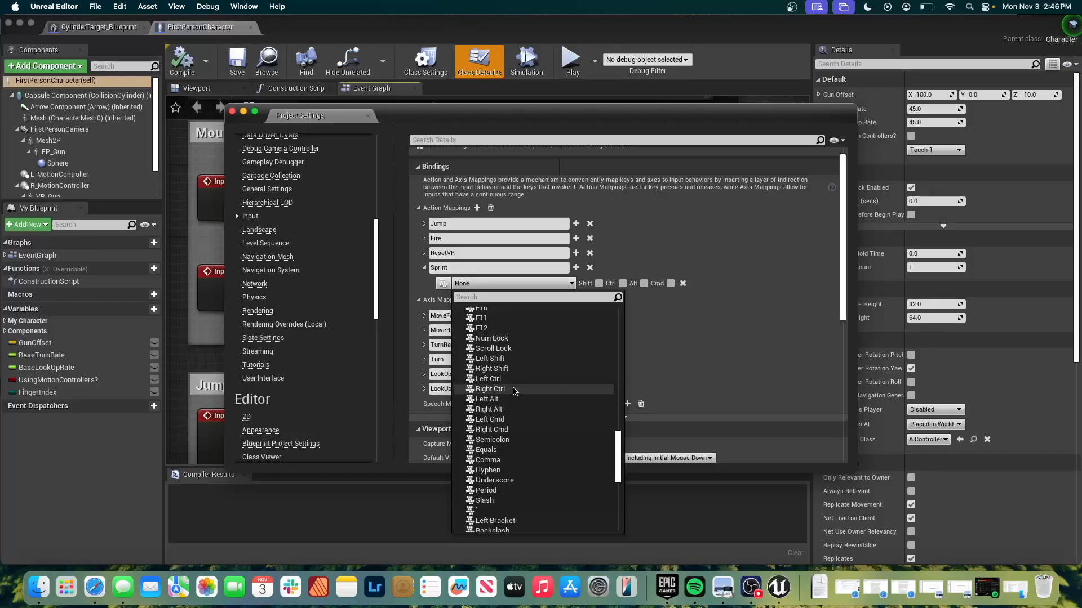
left_click(515, 359)
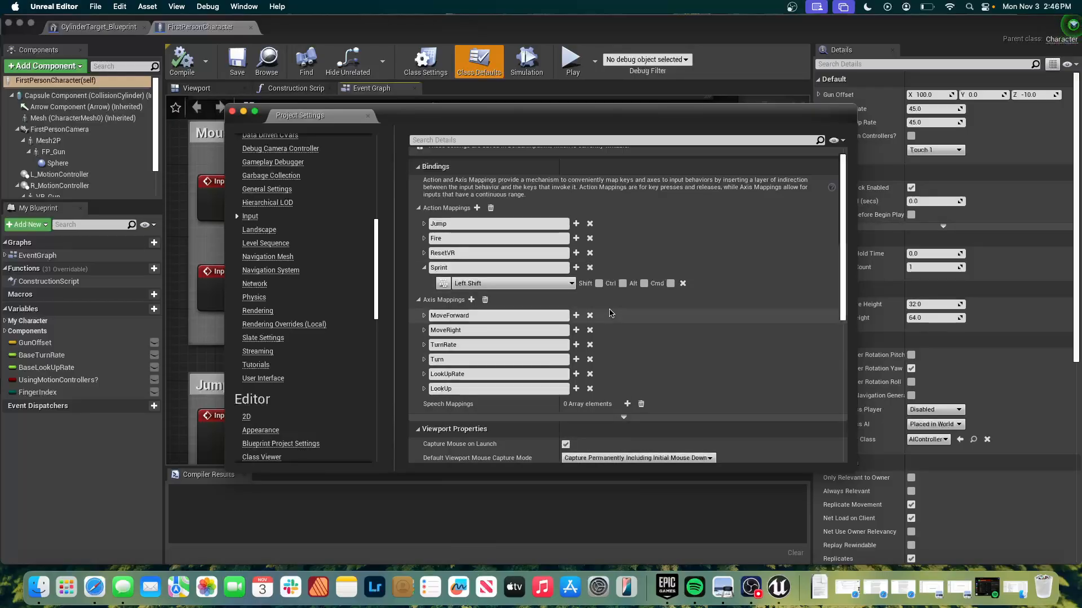
Add another action mapping named Zoom and bind it to the keyboard's Left Ctrl key.
left_click(477, 208)
left_click(489, 299)
double_click(487, 299)
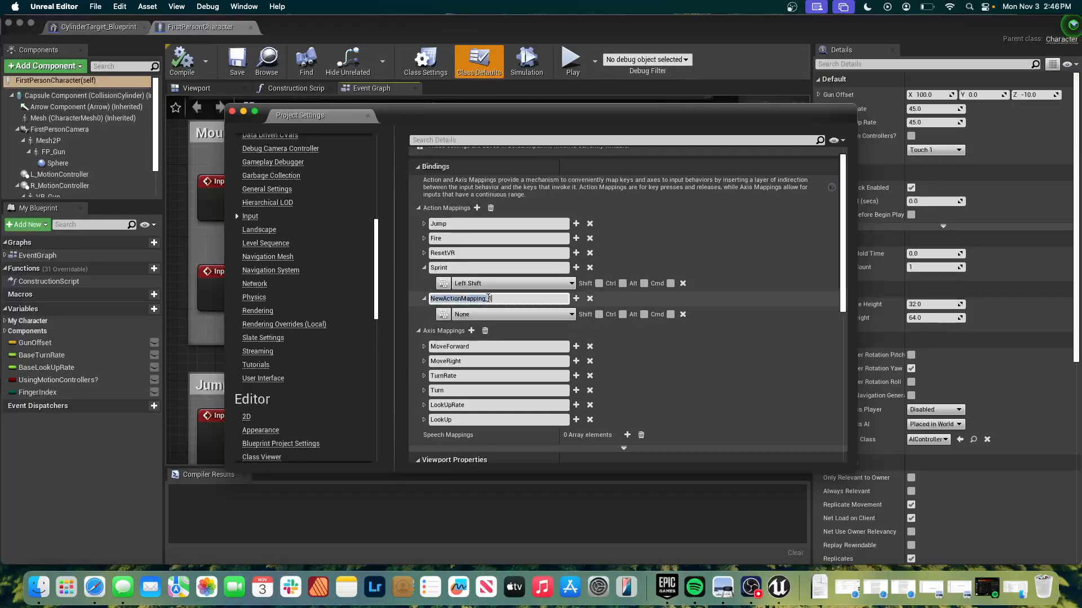
type("z")
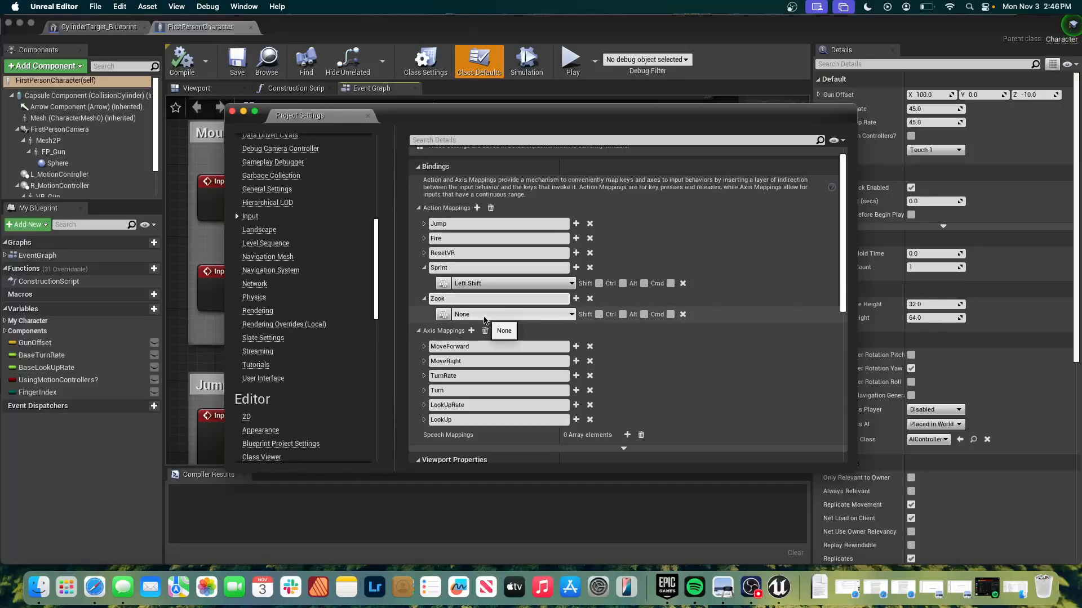
left_click(489, 315)
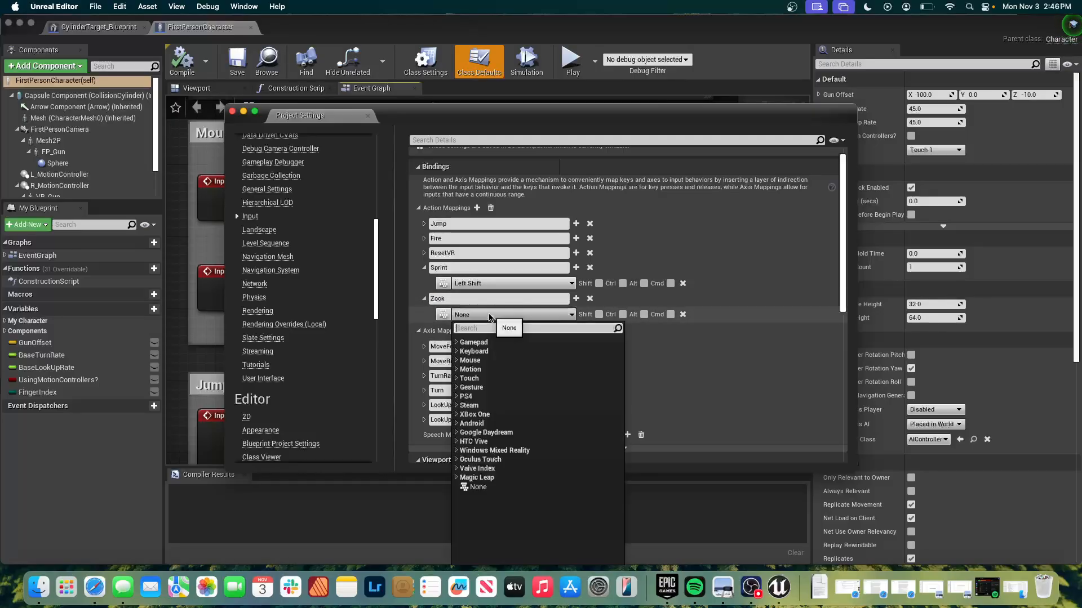
left_click(455, 352)
scroll(482, 427, "down", 10)
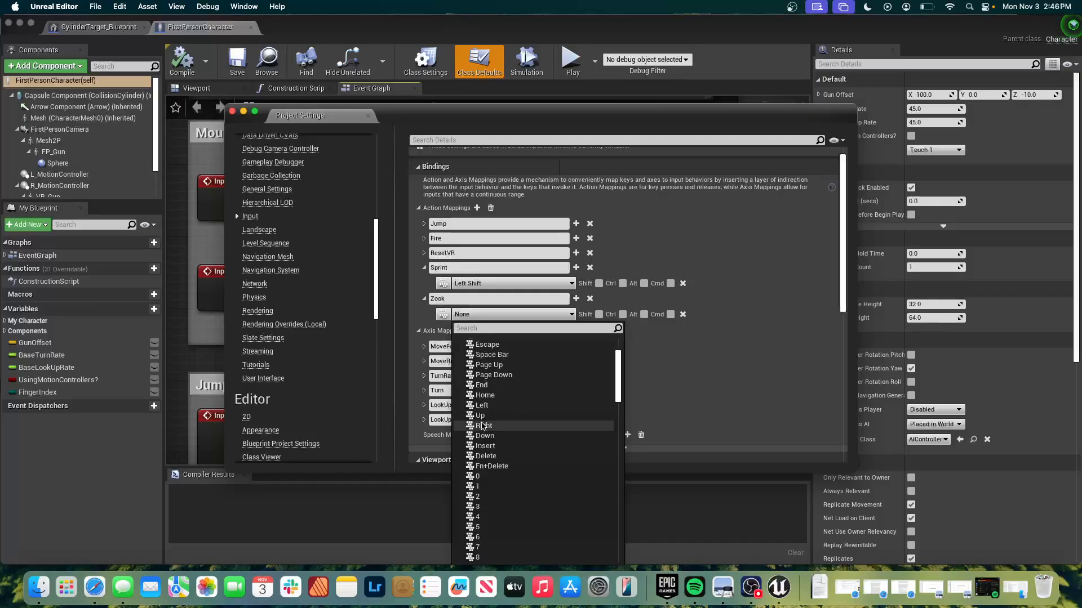
scroll(483, 426, "down", 6)
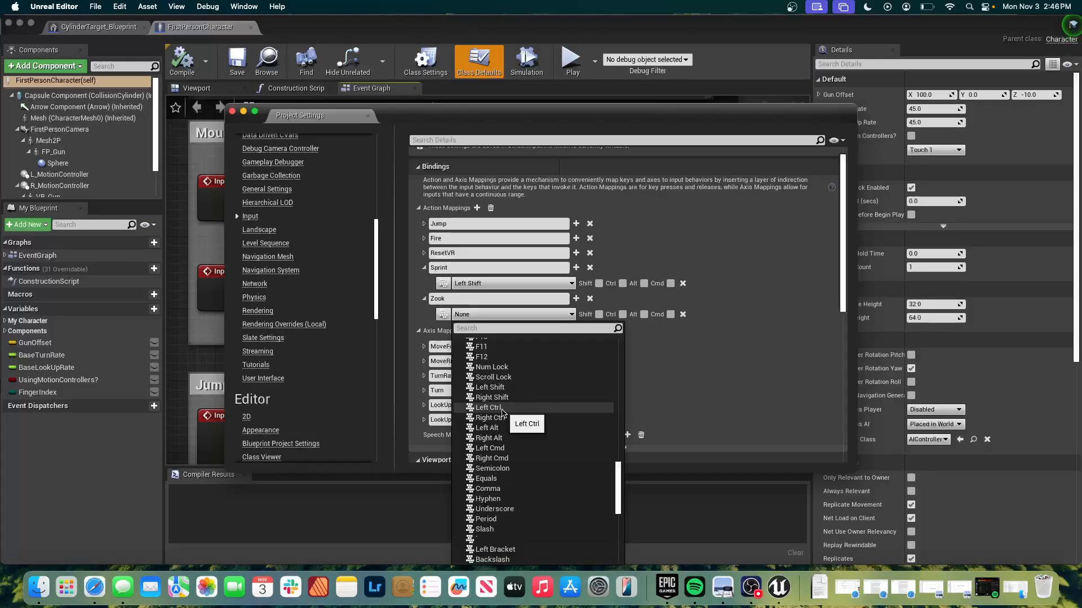
left_click(502, 410)
left_click(505, 297)
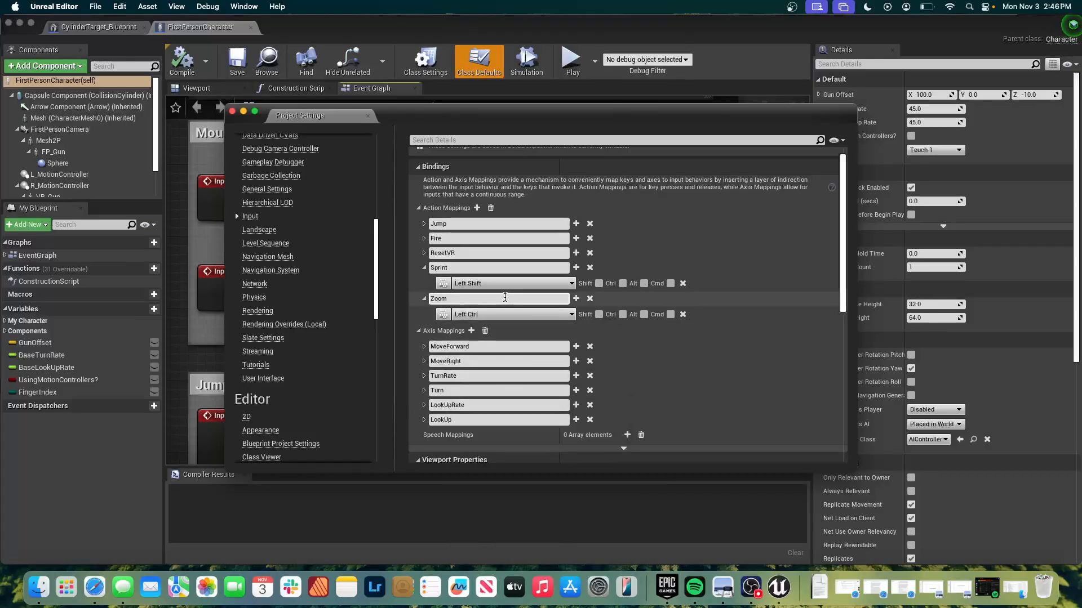
left_click(638, 355)
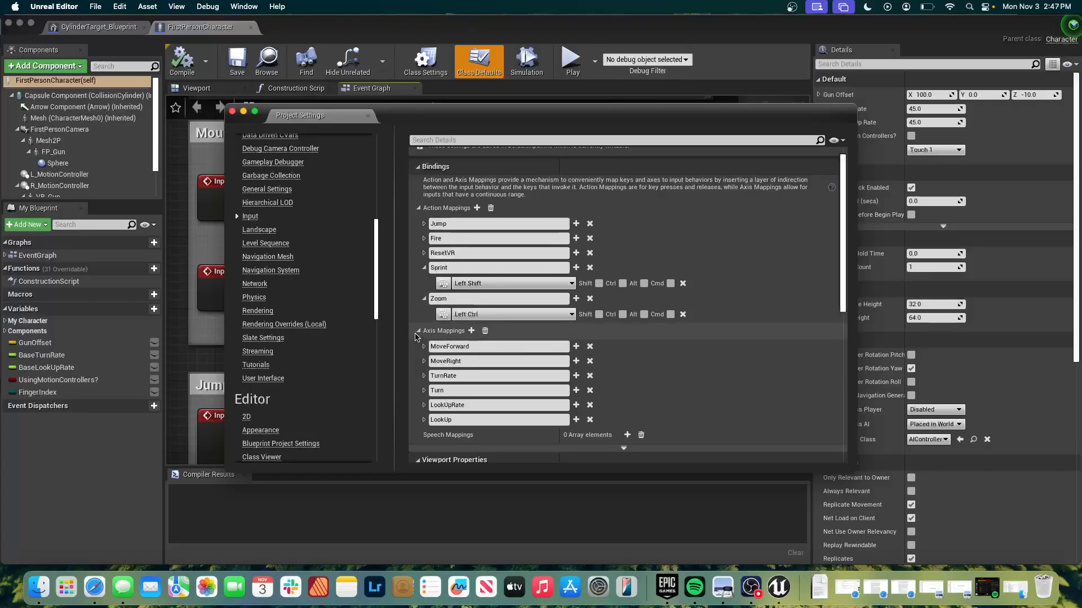
Close the project settings and add an InputAction Sprint event node in the empty graph area beside the Mouse input and Jump groups.
left_click(232, 111)
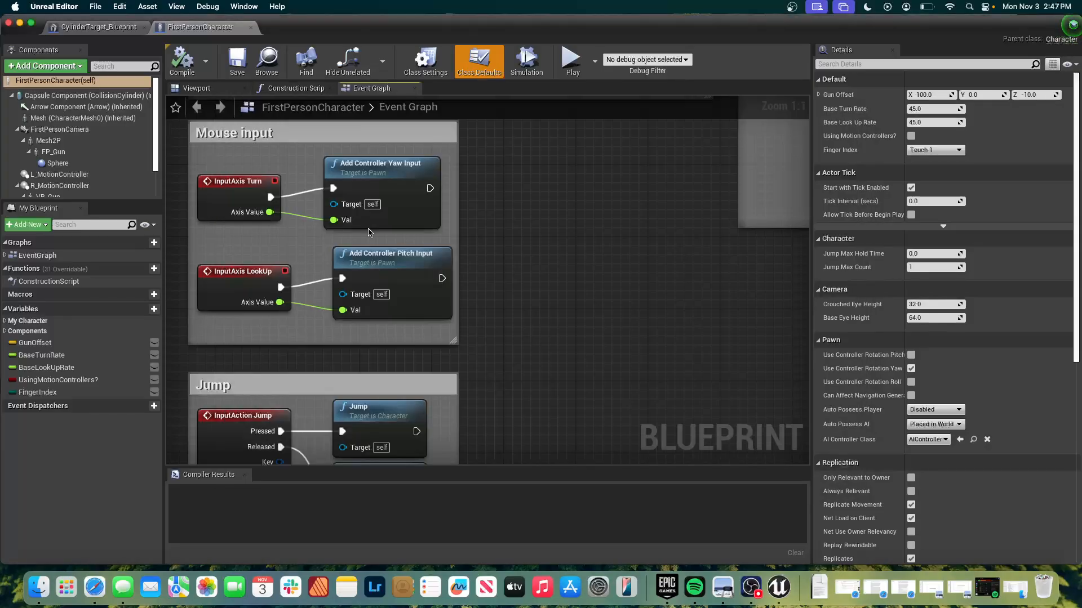
scroll(549, 229, "right", 1)
scroll(549, 229, "down", 1)
scroll(549, 229, "right", 4)
scroll(549, 228, "left", 2)
scroll(550, 228, "left", 5)
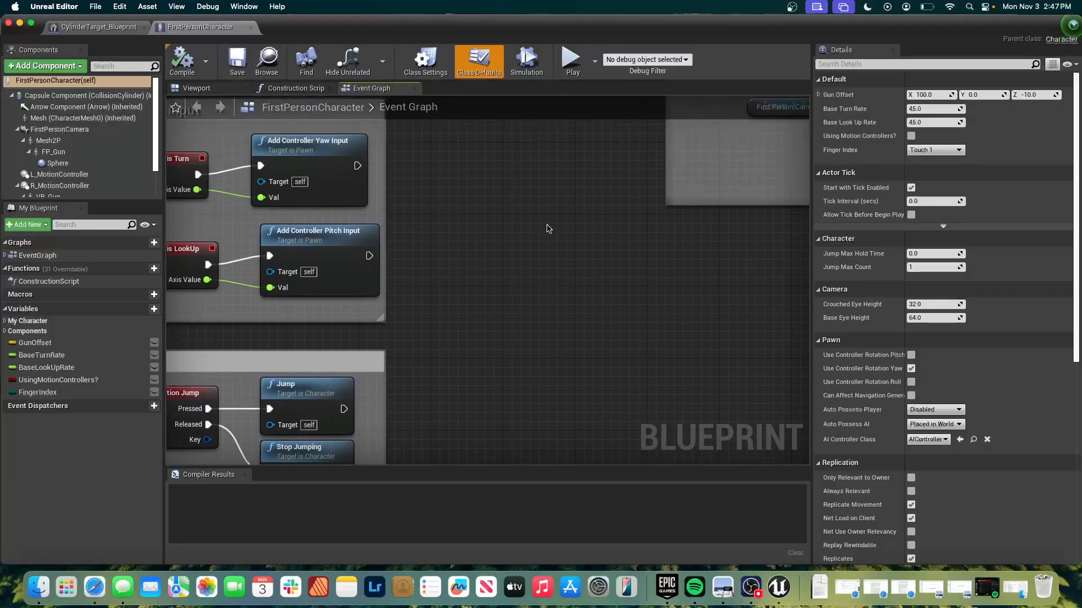
scroll(549, 228, "down", 2)
scroll(549, 229, "left", 2)
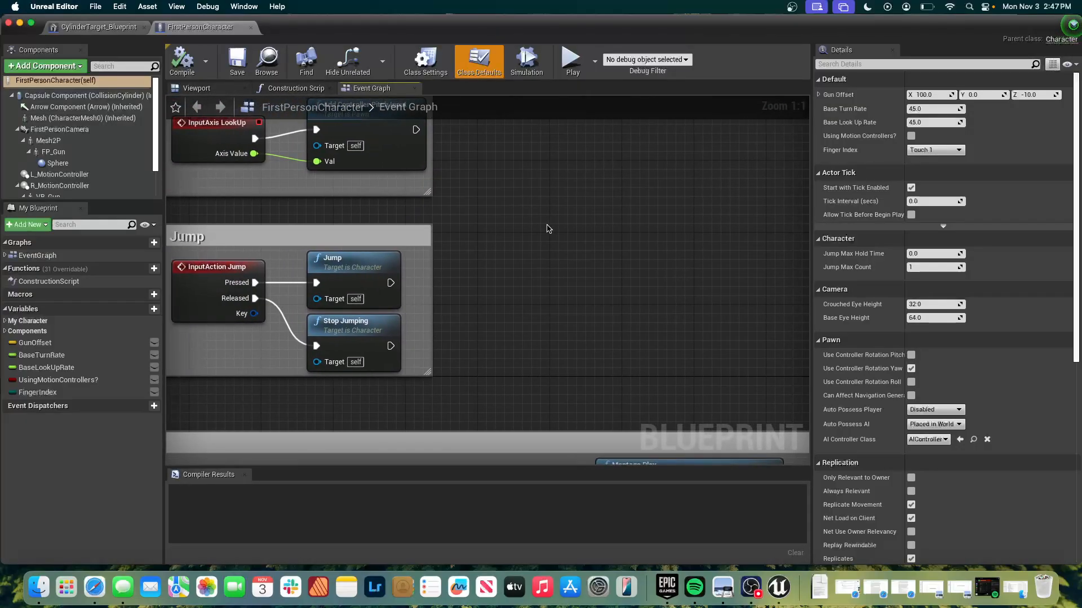
scroll(549, 229, "right", 3)
scroll(549, 229, "up", 1)
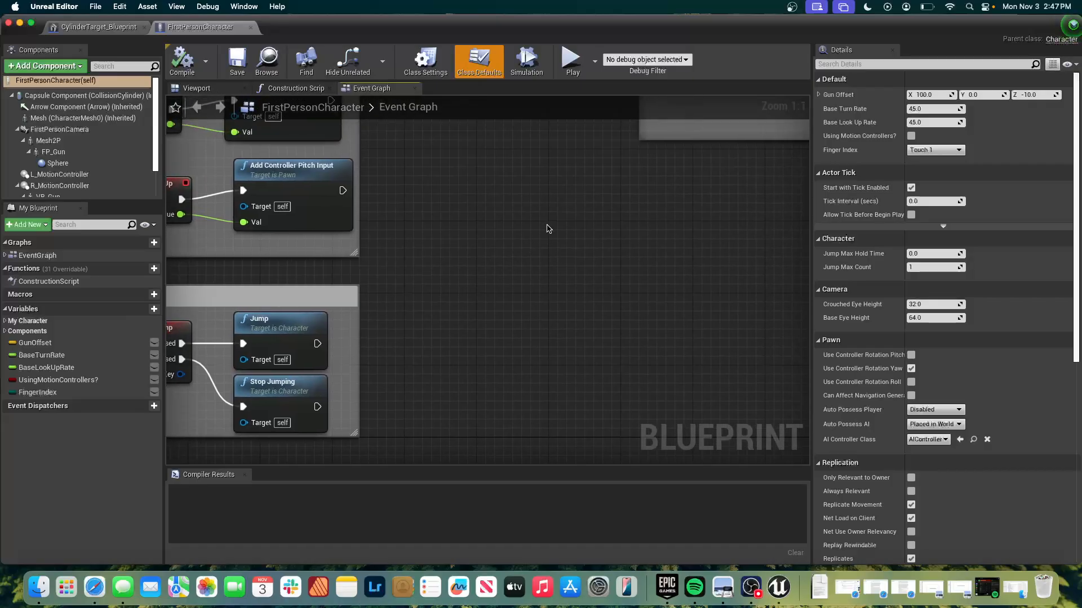
scroll(550, 229, "right", 2)
scroll(549, 229, "up", 1)
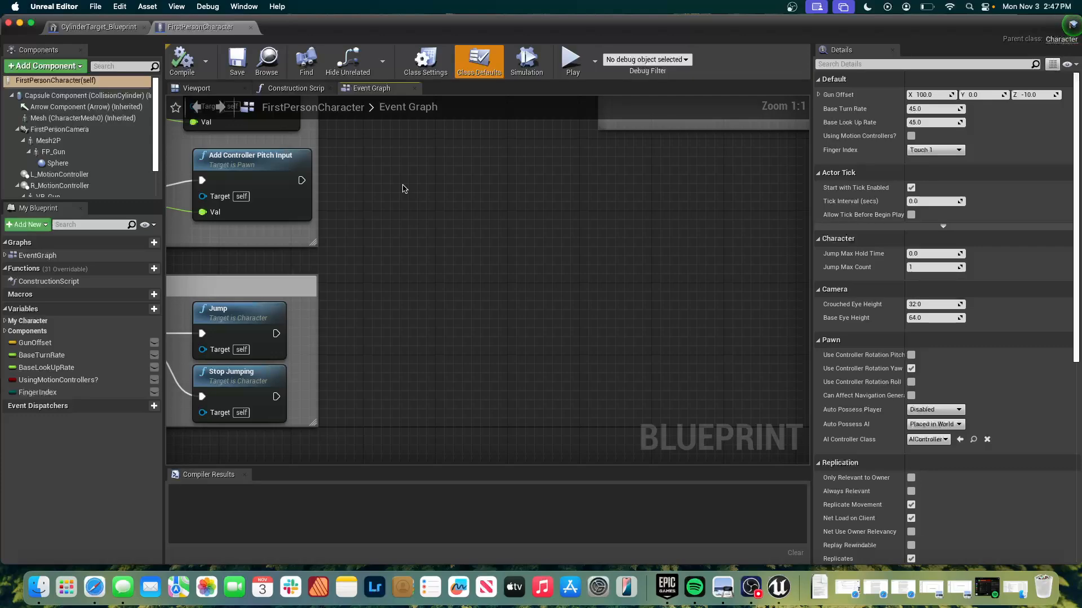
scroll(403, 188, "left", 2)
scroll(404, 189, "up", 1)
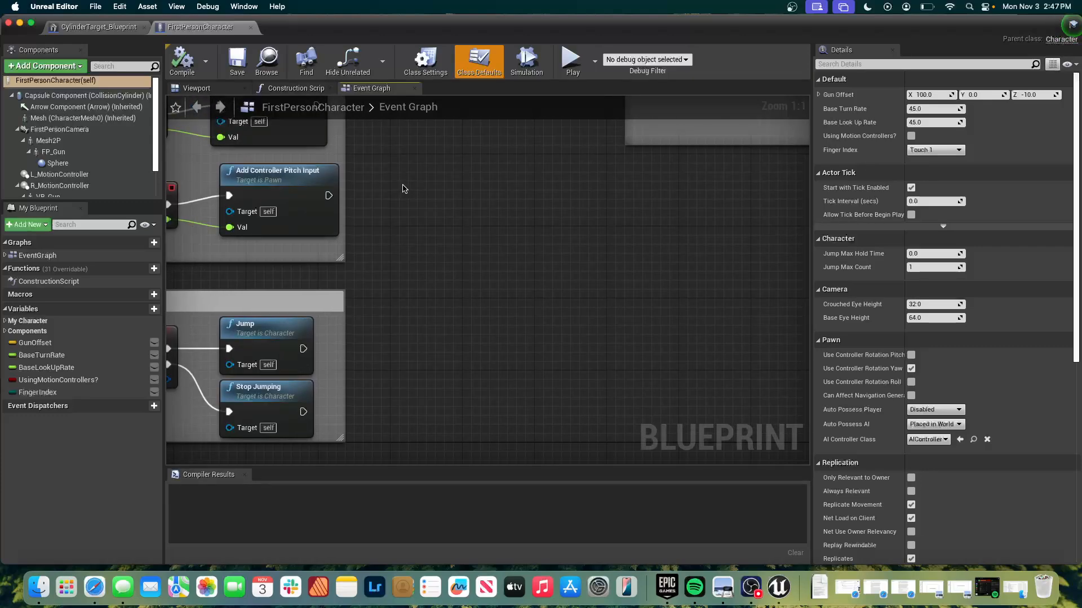
right_click(444, 230)
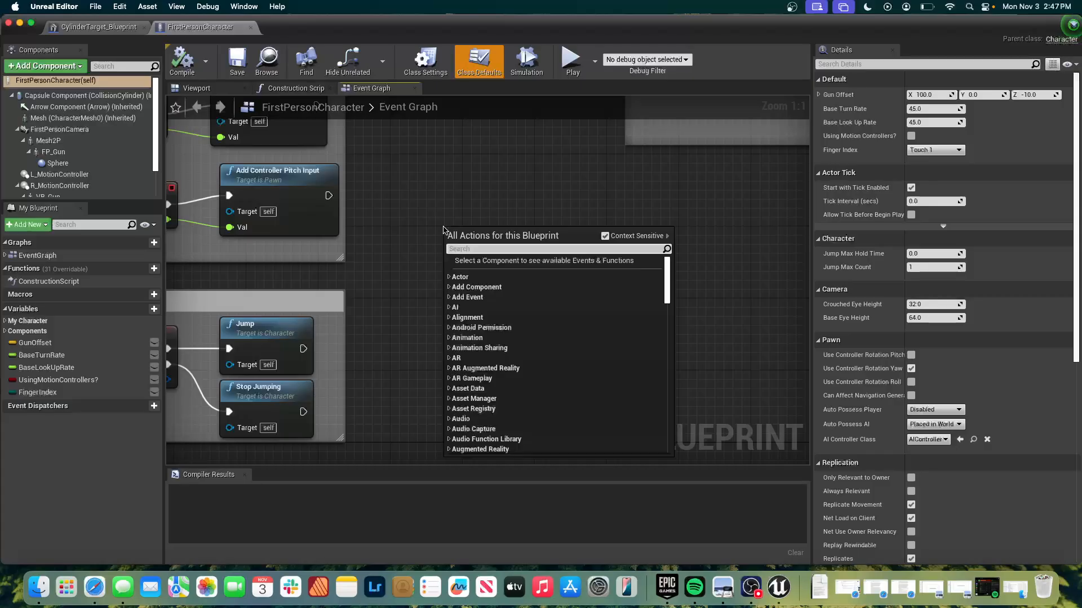
type("sprint")
key("Return")
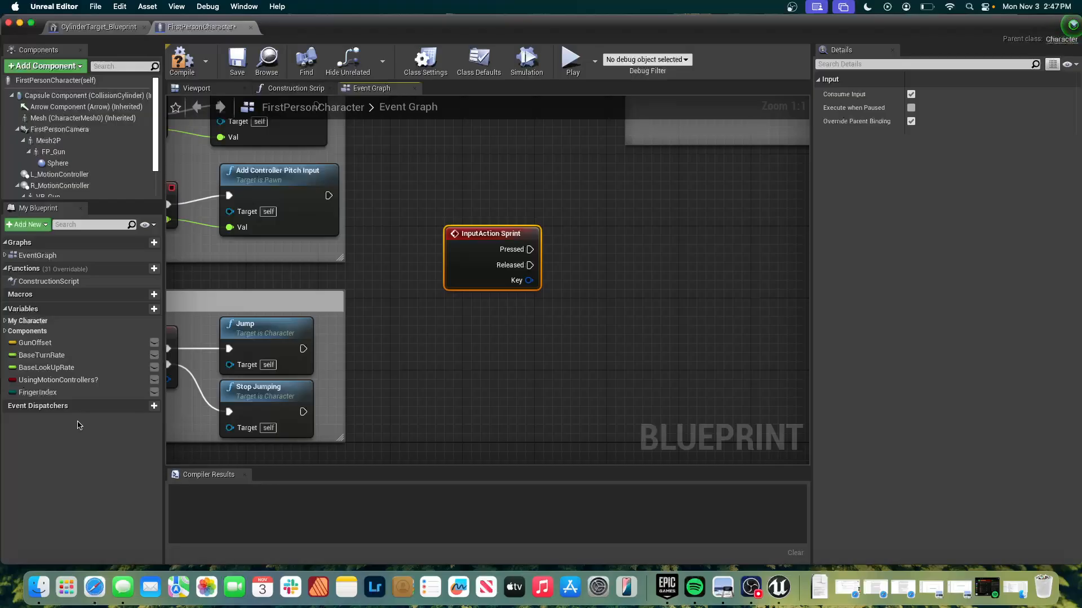
Place a reference to the Character Movement component in the event graph, just below the InputAction Sprint node.
scroll(61, 172, "down", 3)
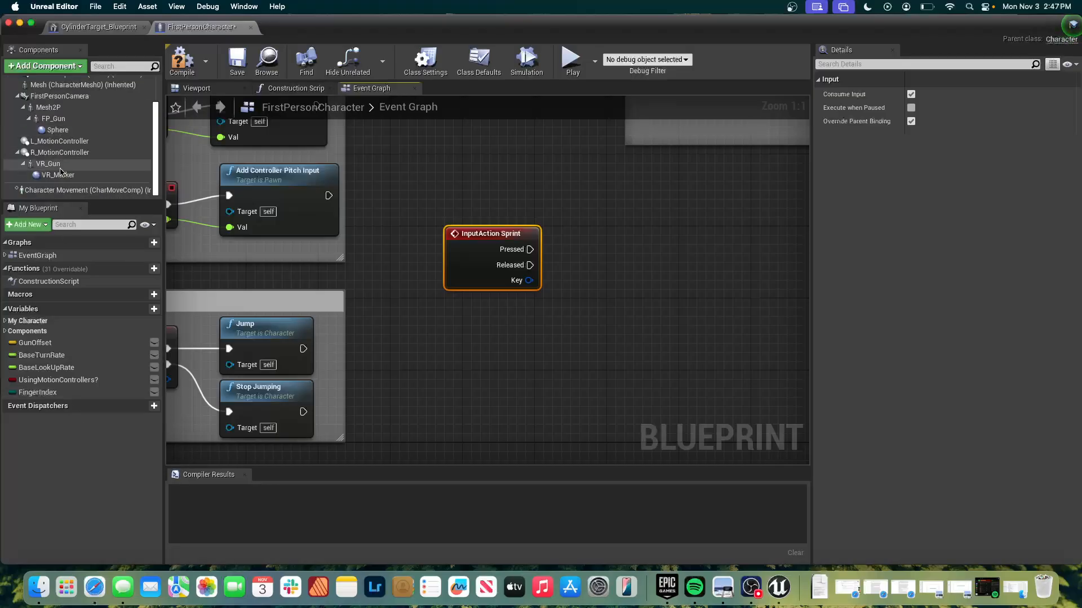
scroll(39, 110, "up", 3)
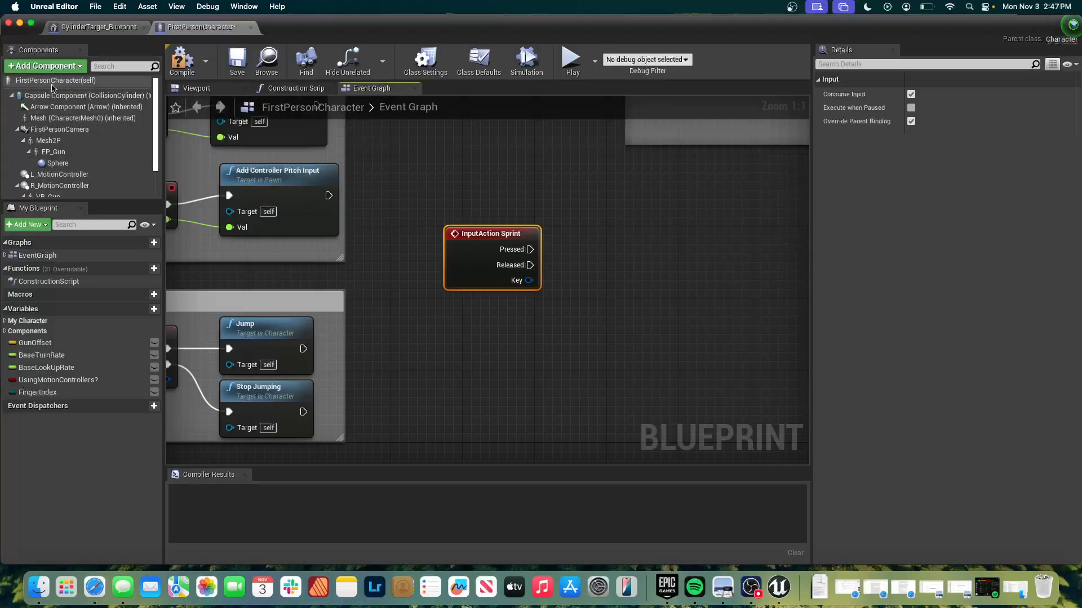
scroll(54, 132, "down", 3)
left_click(54, 194)
left_click_drag(54, 196, 485, 319)
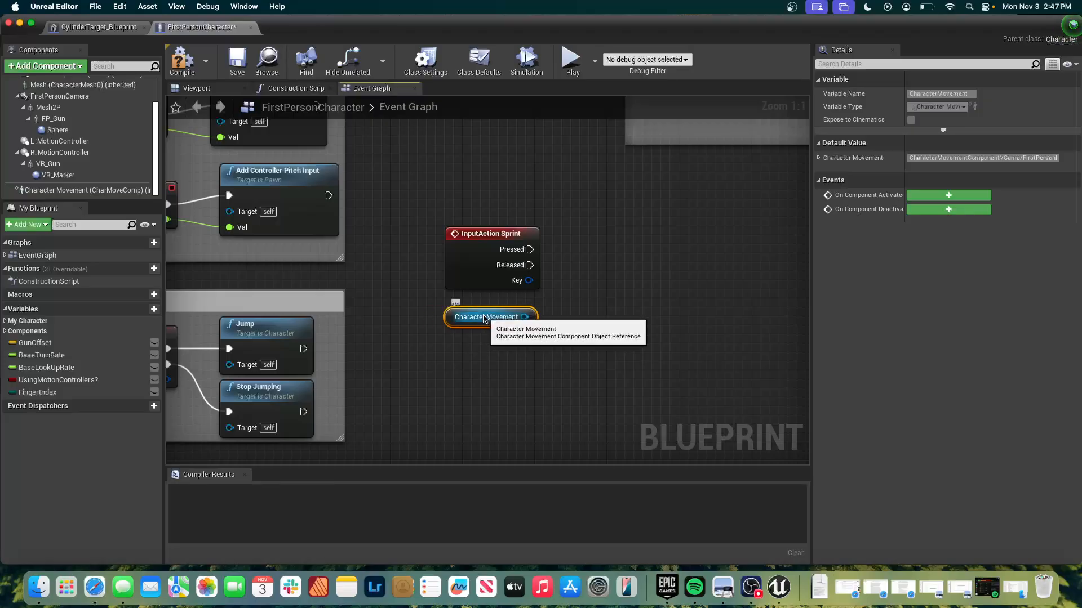
Check the Character Movement component's settings and the My Character variables, and return to the event graph.
left_click(138, 190)
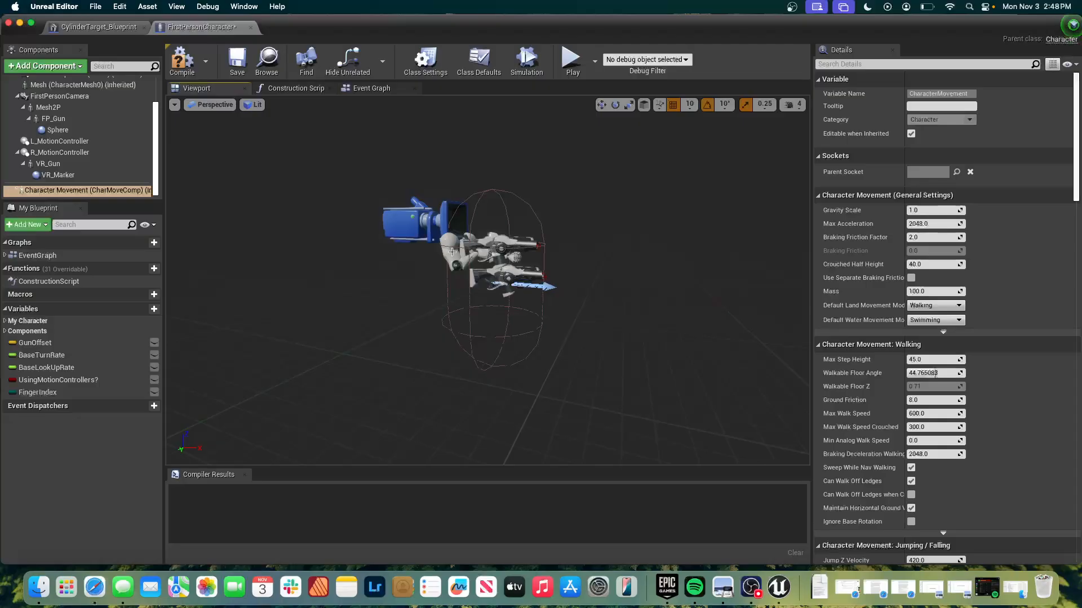
left_click(368, 91)
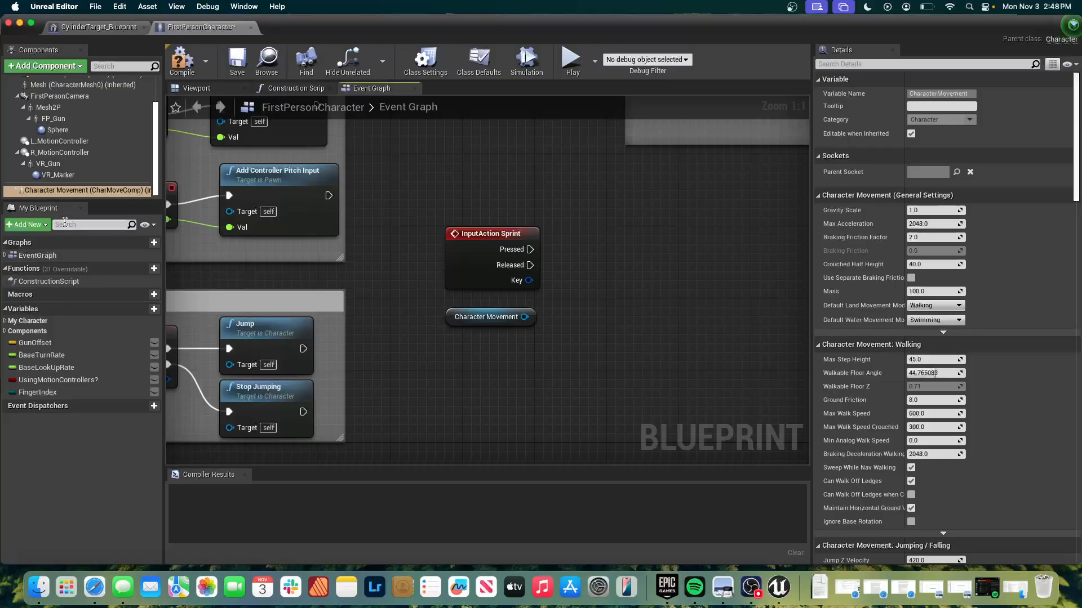
left_click(76, 191)
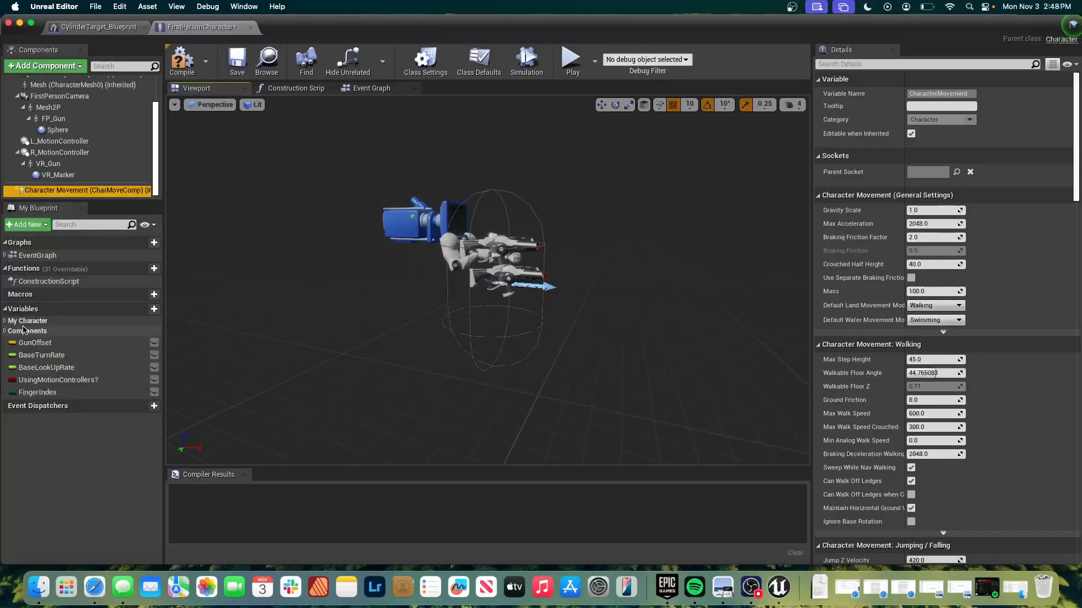
left_click(6, 321)
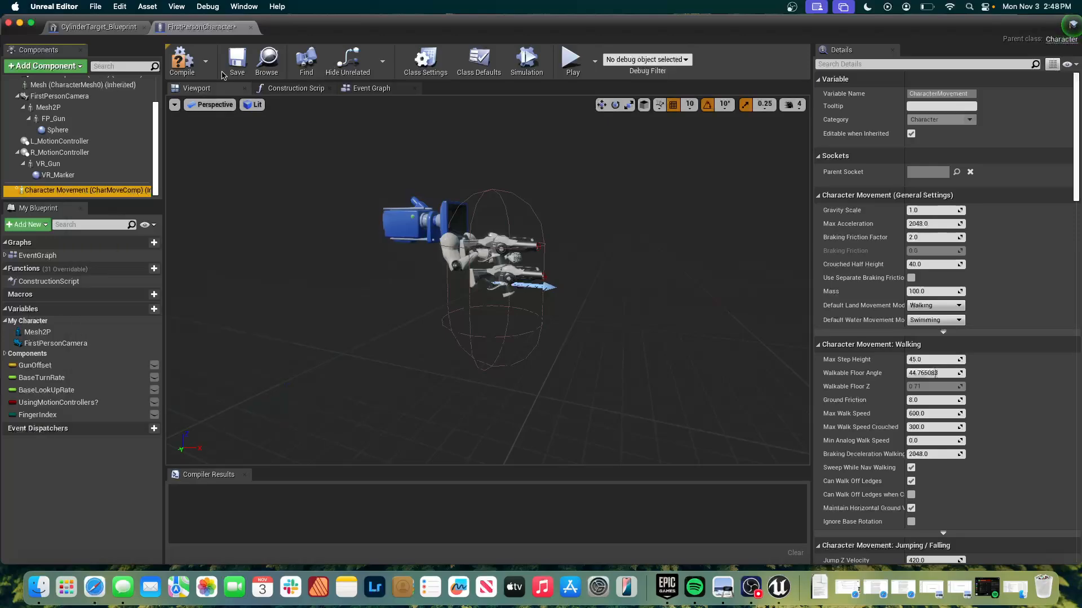
left_click(353, 89)
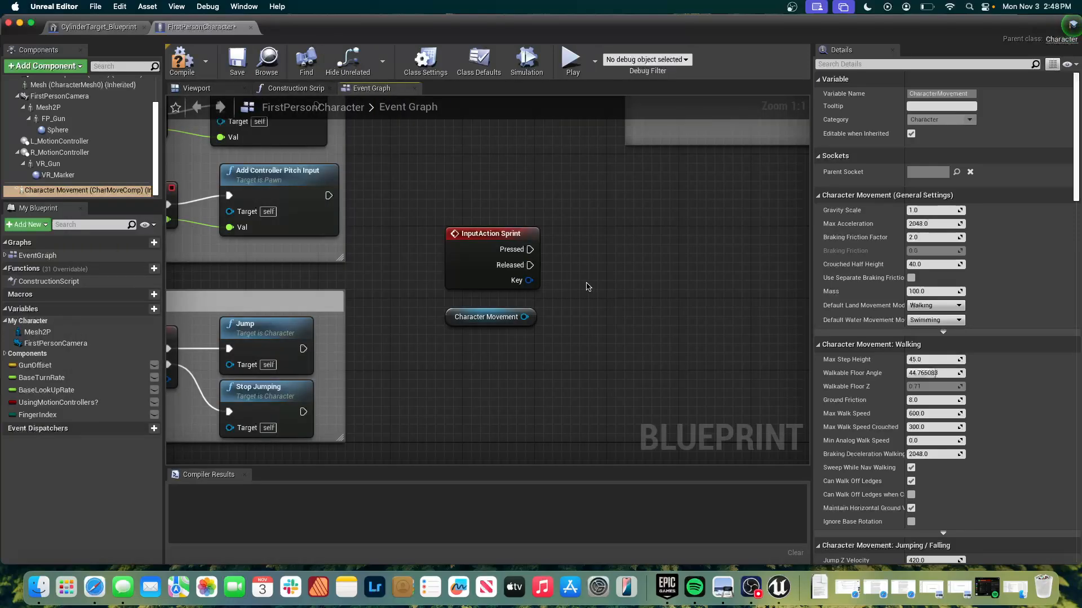
Add a Get Max Speed (CharacterMovement) function call with its Character Movement reference and place it beside the InputAction Sprint node.
right_click(615, 287)
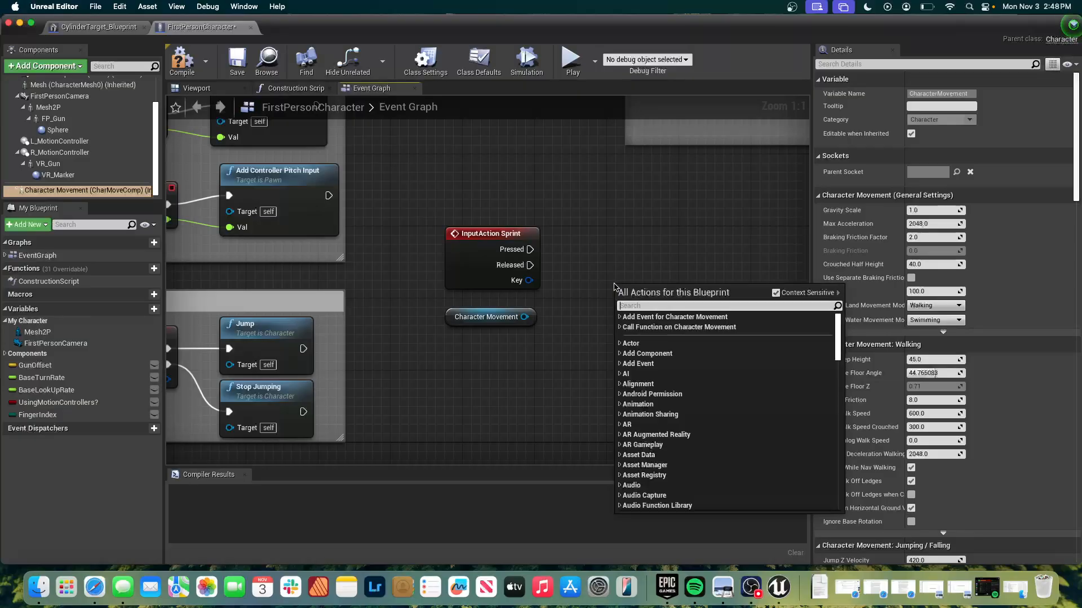
type("get ma")
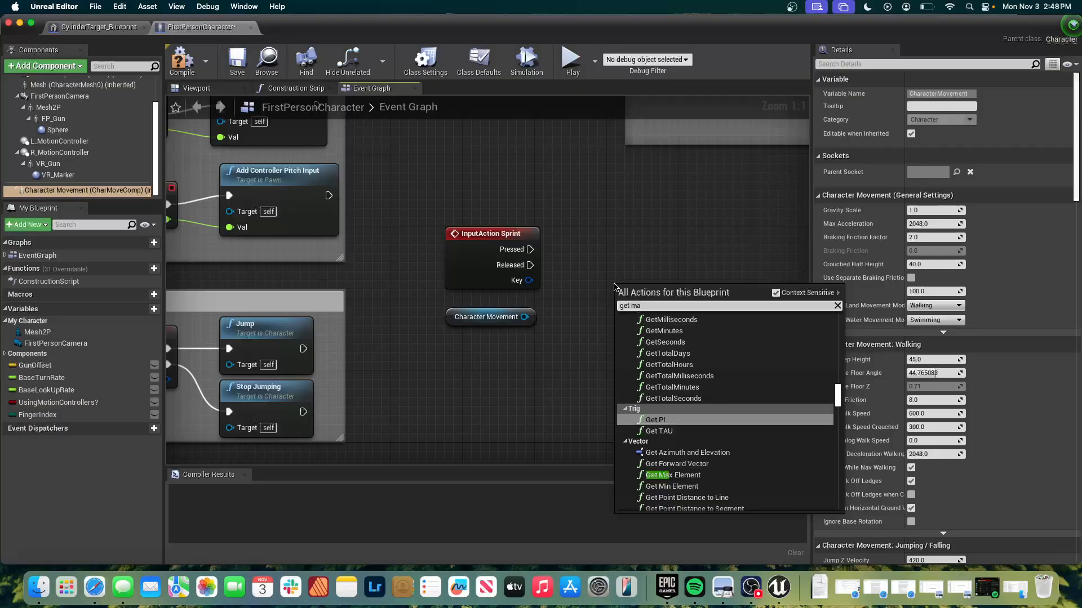
type("x spee")
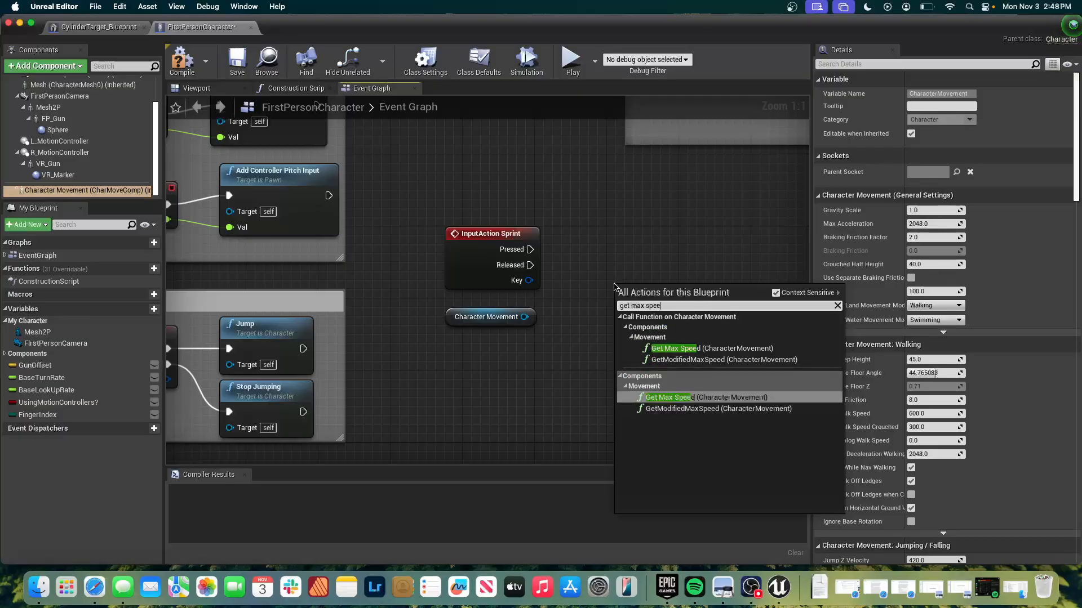
key("Up")
key("Up")
key("Up")
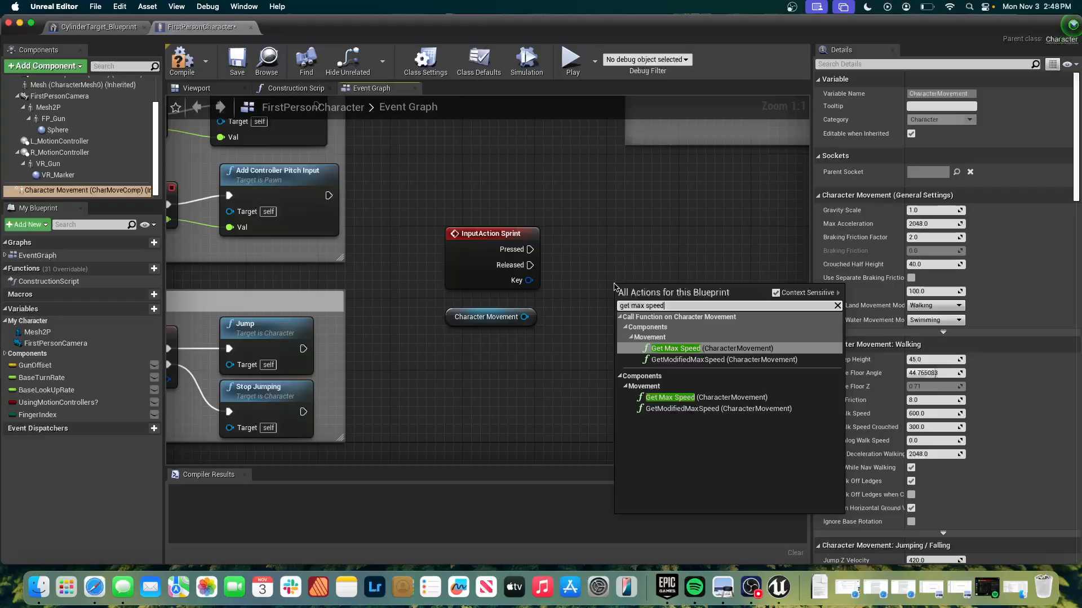
key("Return")
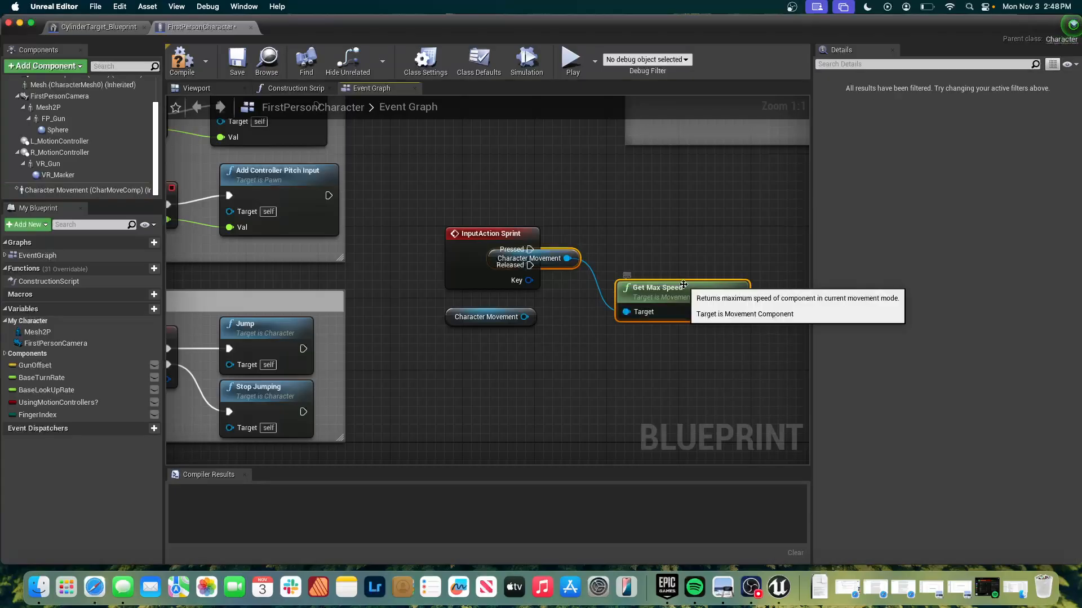
left_click_drag(683, 289, 700, 253)
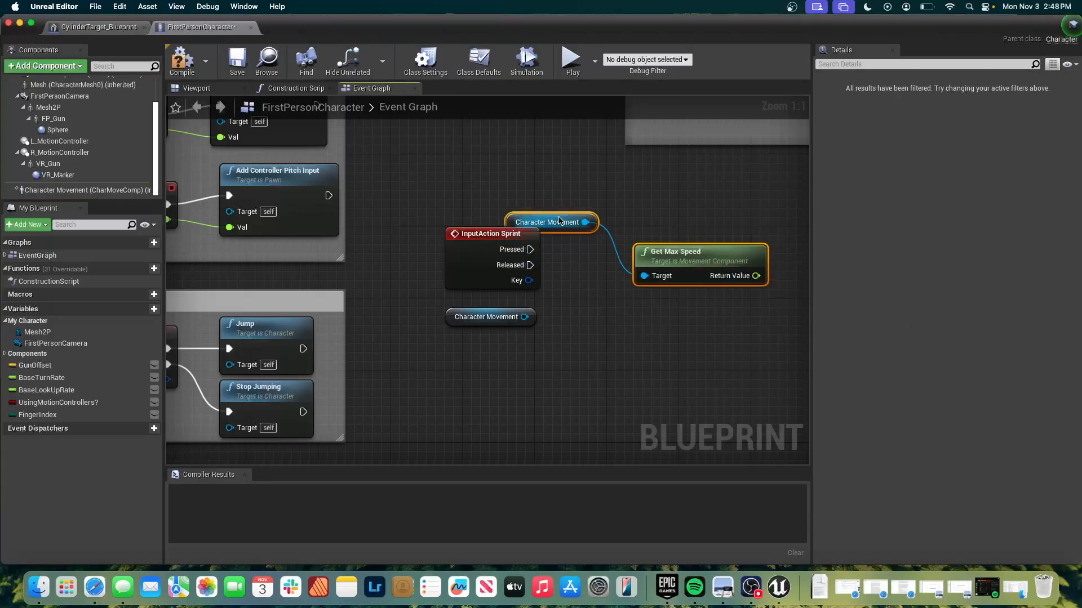
Add a Set Max Walk Speed node from the Character Movement reference, place it beside InputAction Sprint, and set its speed to 2400.
left_click_drag(558, 221, 605, 278)
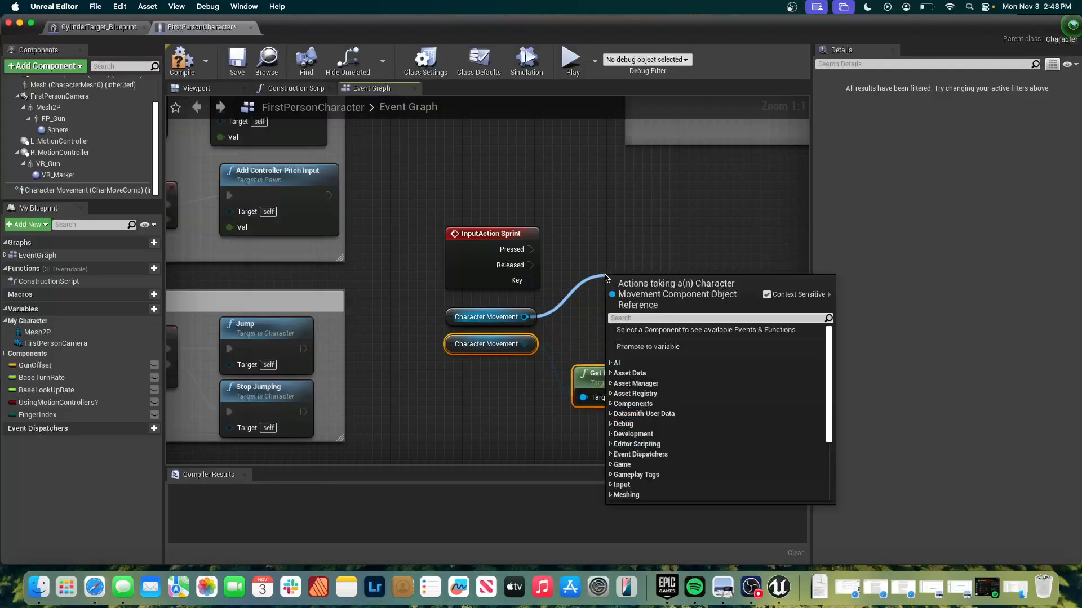
type("set max spee")
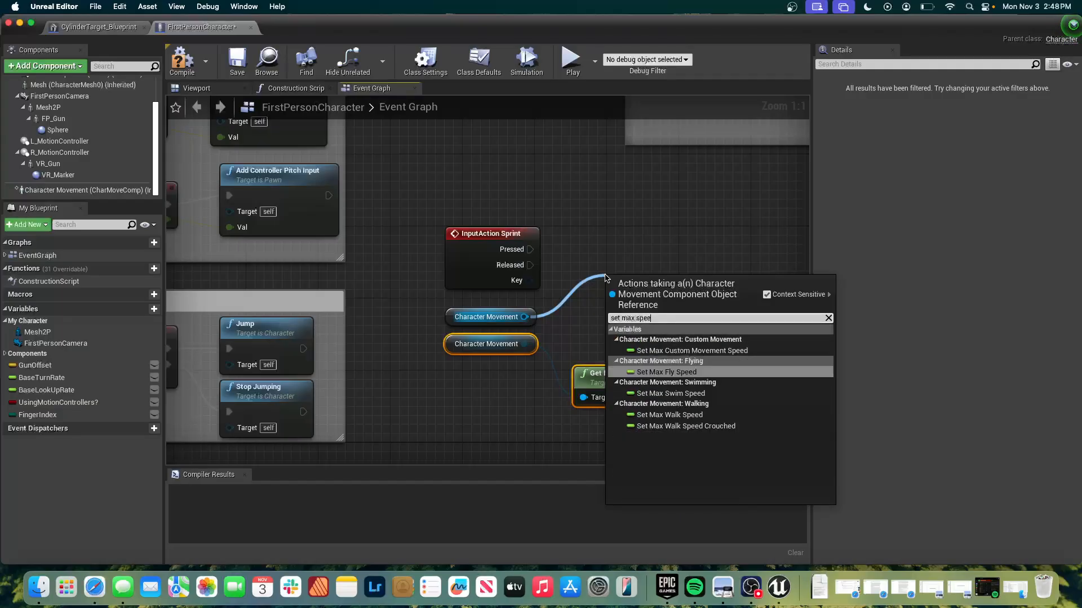
key("Down")
key("Down")
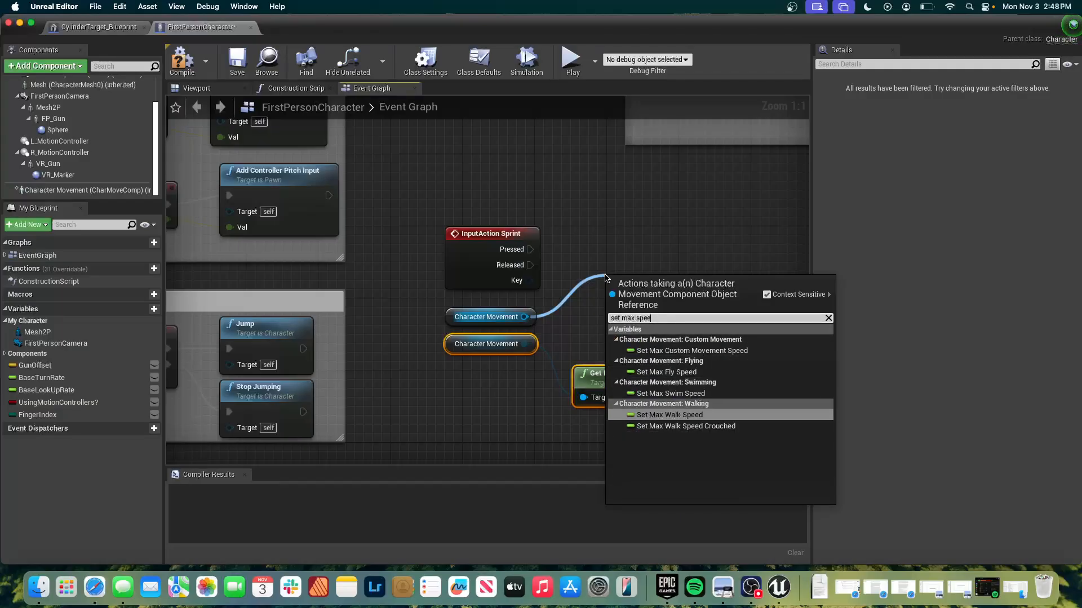
key("Return")
left_click_drag(646, 292, 620, 239)
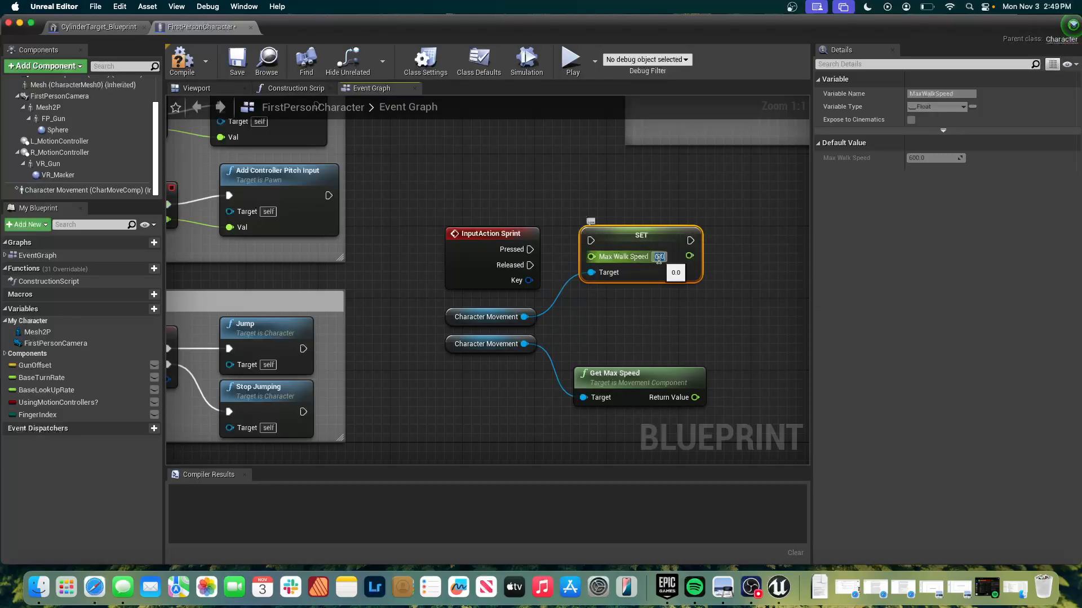
type("2400")
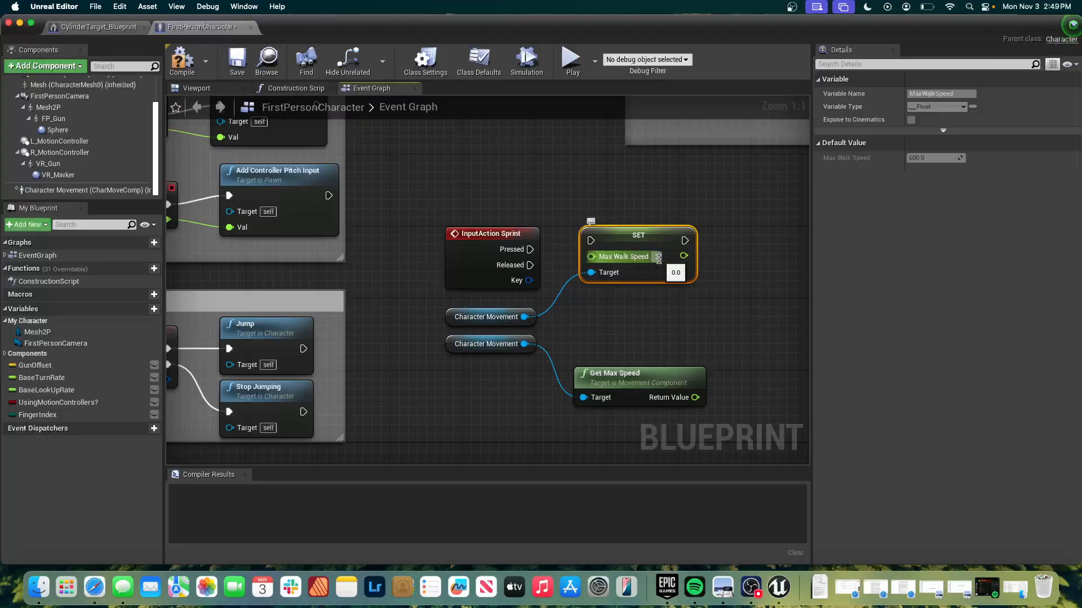
key("Return")
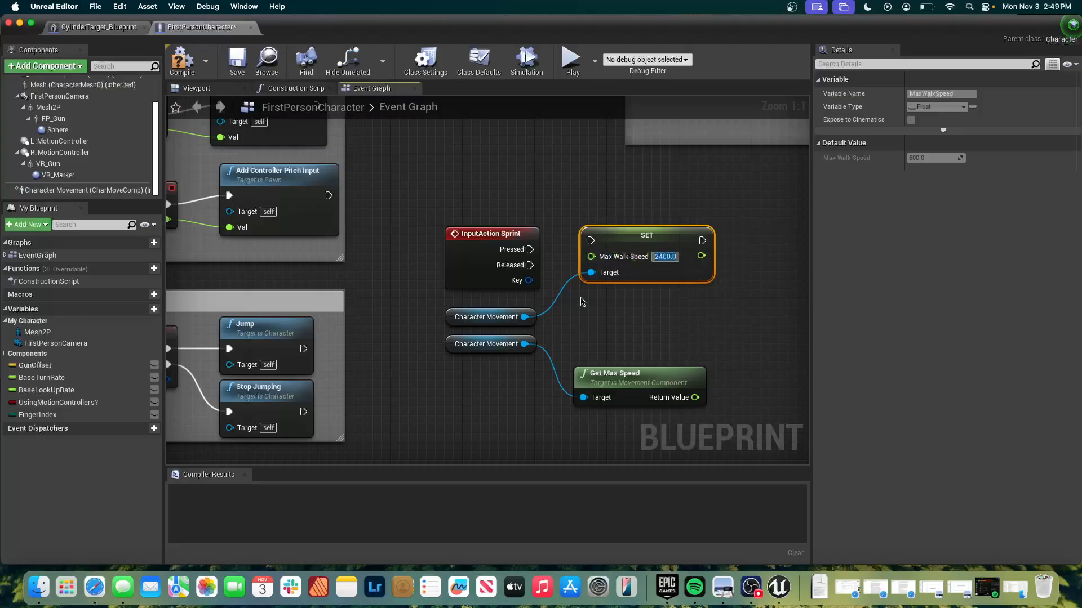
Add a second Set Max Walk Speed node from the same Character Movement reference and place it directly below the first one.
left_click_drag(524, 317, 628, 324)
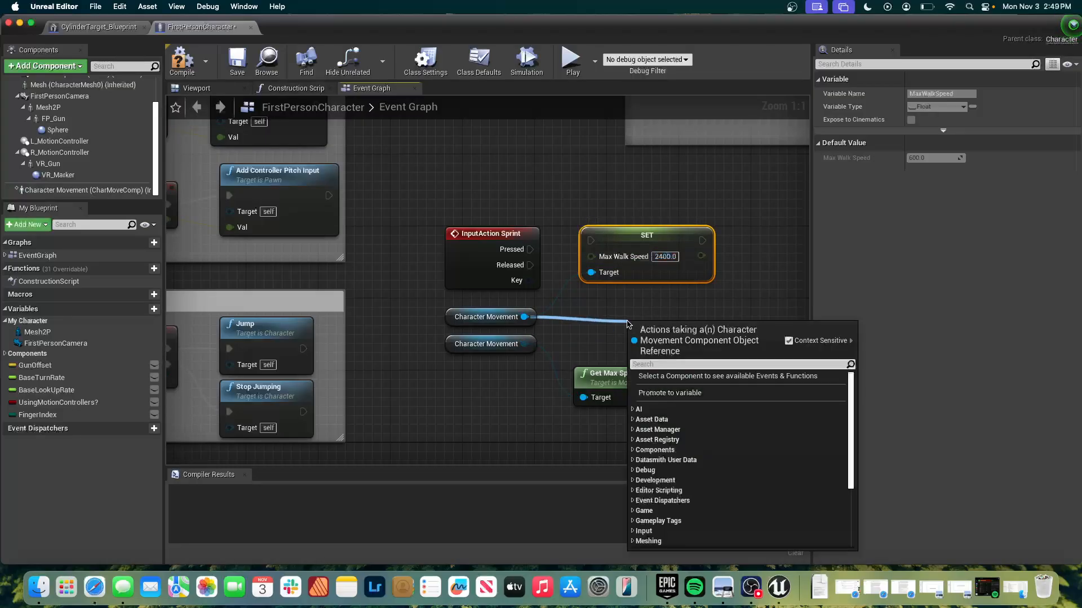
type("set spri")
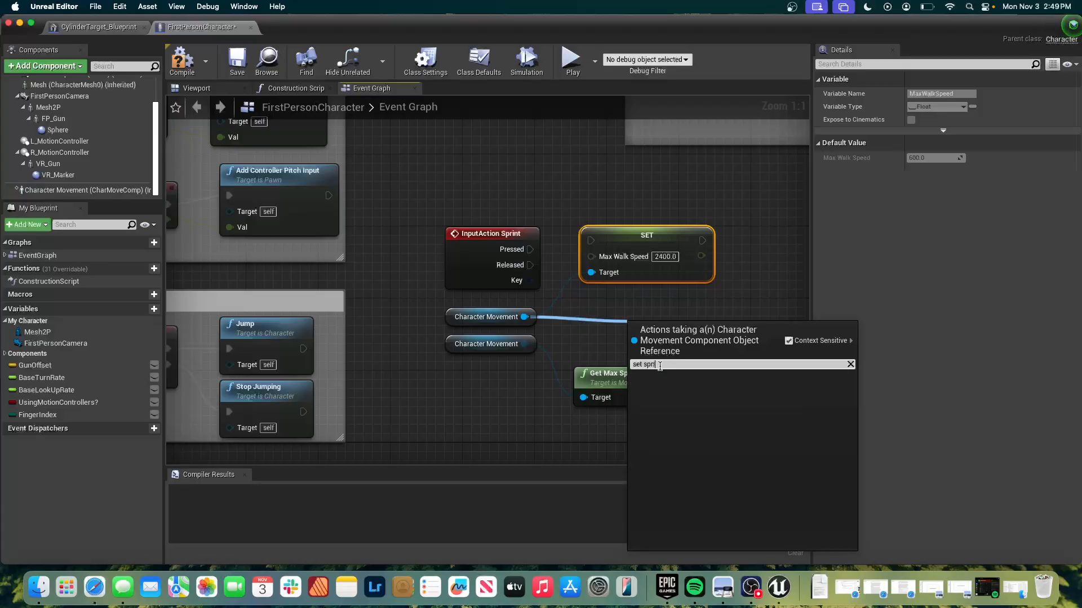
key("BackSpace")
key("BackSpace")
key("BackSpace")
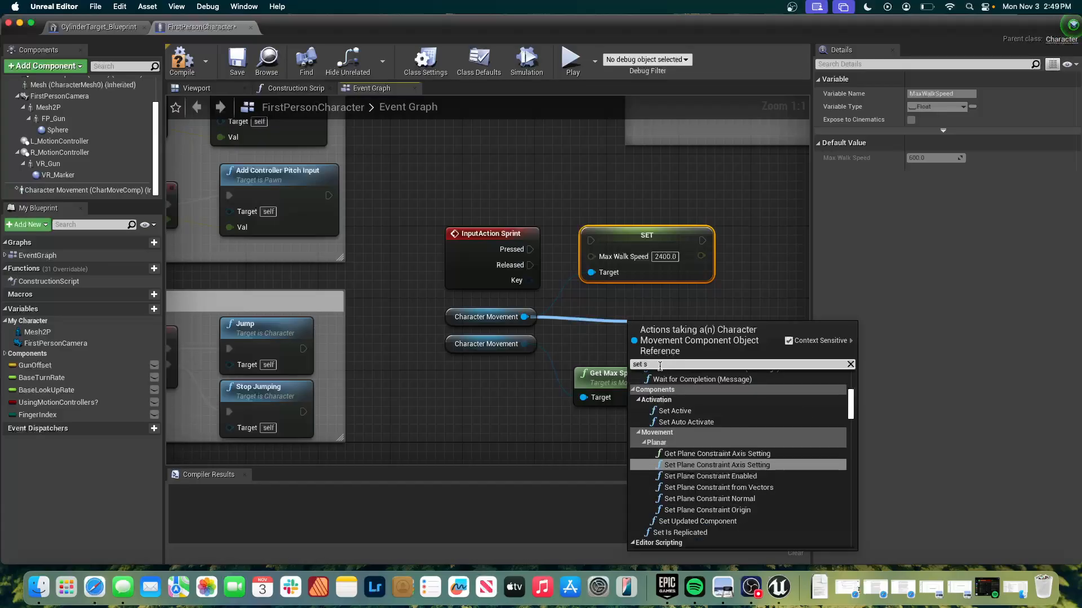
key("BackSpace")
type("walk")
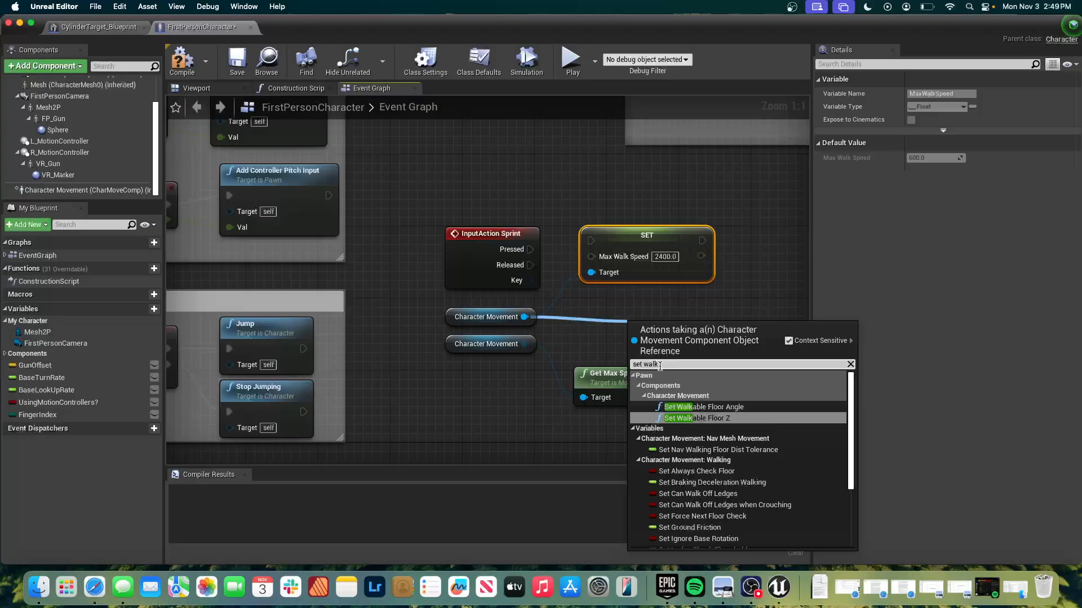
type(" spe")
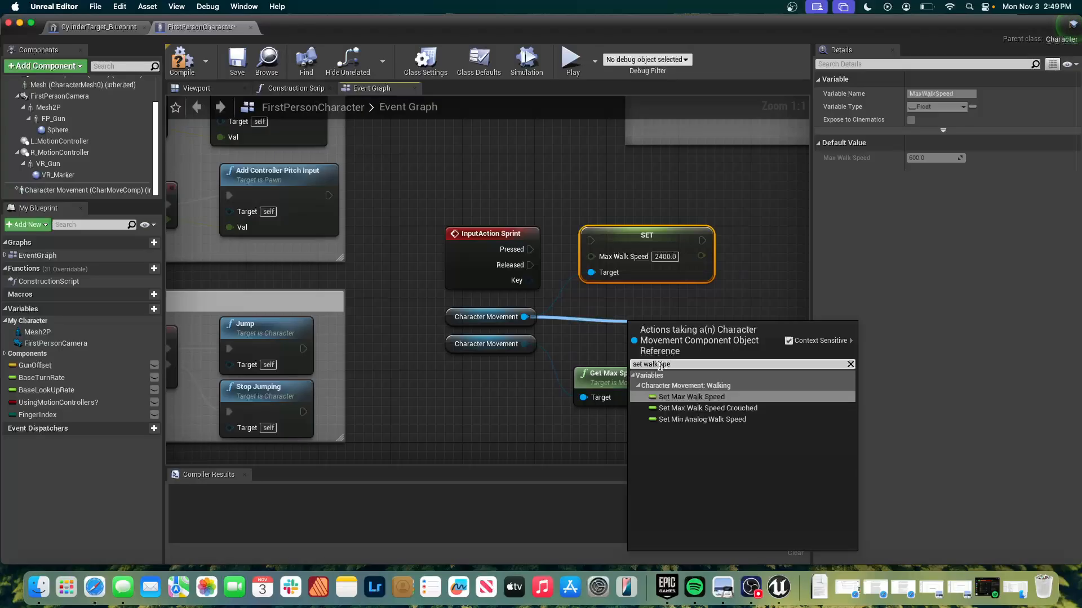
key("Return")
left_click_drag(667, 337, 624, 302)
Set the Max Walk Speed value of the second Set node to 300.
left_click(659, 318)
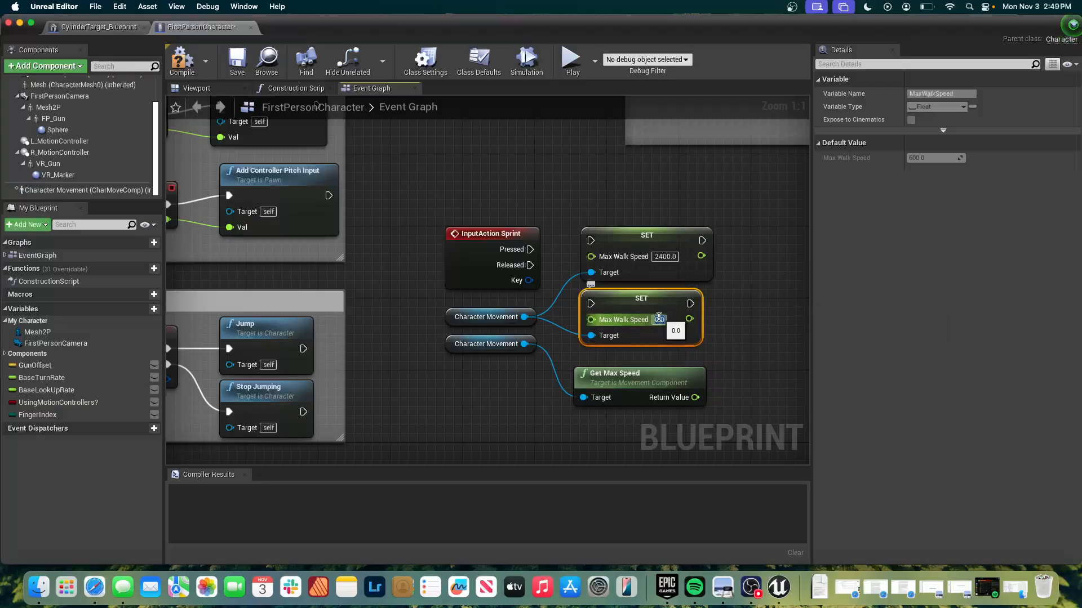
type("300")
key("Return")
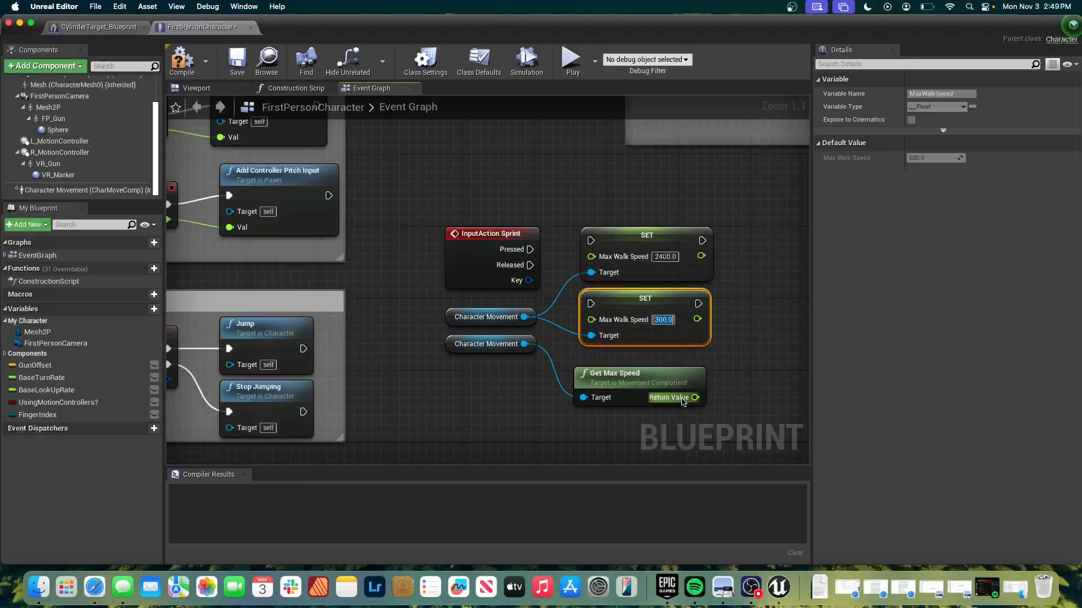
Delete the Get Max Speed node and the extra Character Movement reference that fed it.
left_click(657, 382)
key("Delete")
left_click(457, 344)
key("Delete")
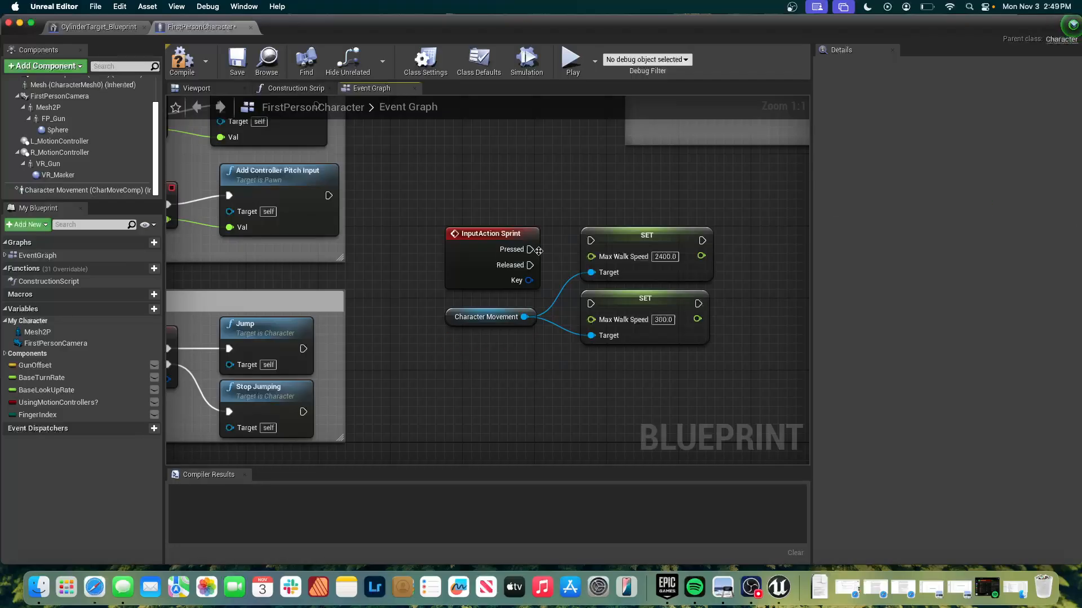
Wire Pressed to the 2400 Set node and Released to the 300 one, and move the sprint nodes closer to the Mouse input group.
left_click_drag(531, 249, 589, 242)
left_click_drag(579, 305, 590, 304)
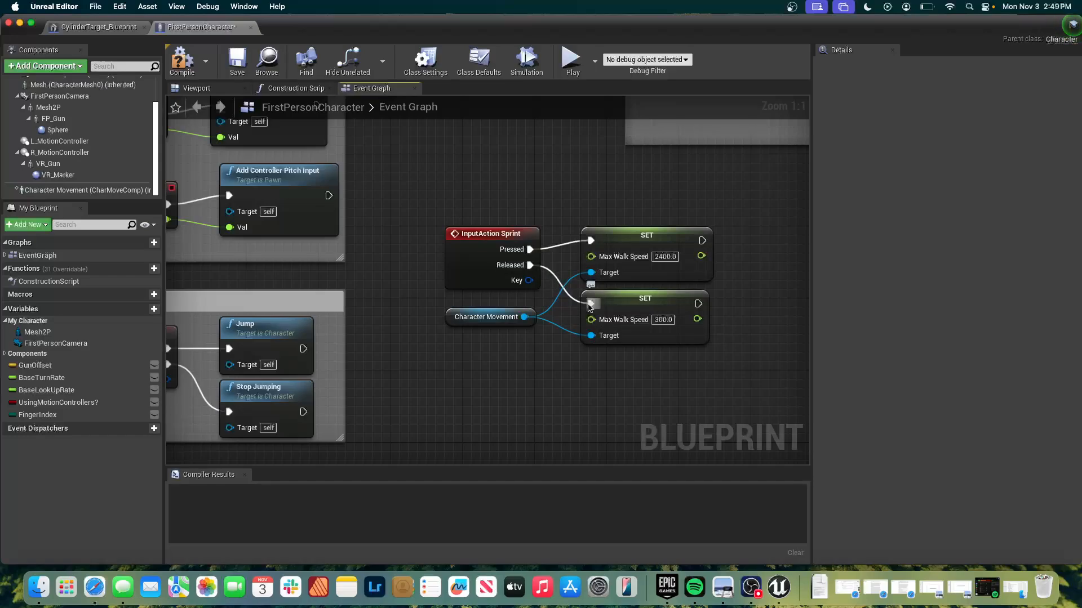
left_click_drag(403, 203, 721, 355)
left_click_drag(623, 238, 561, 184)
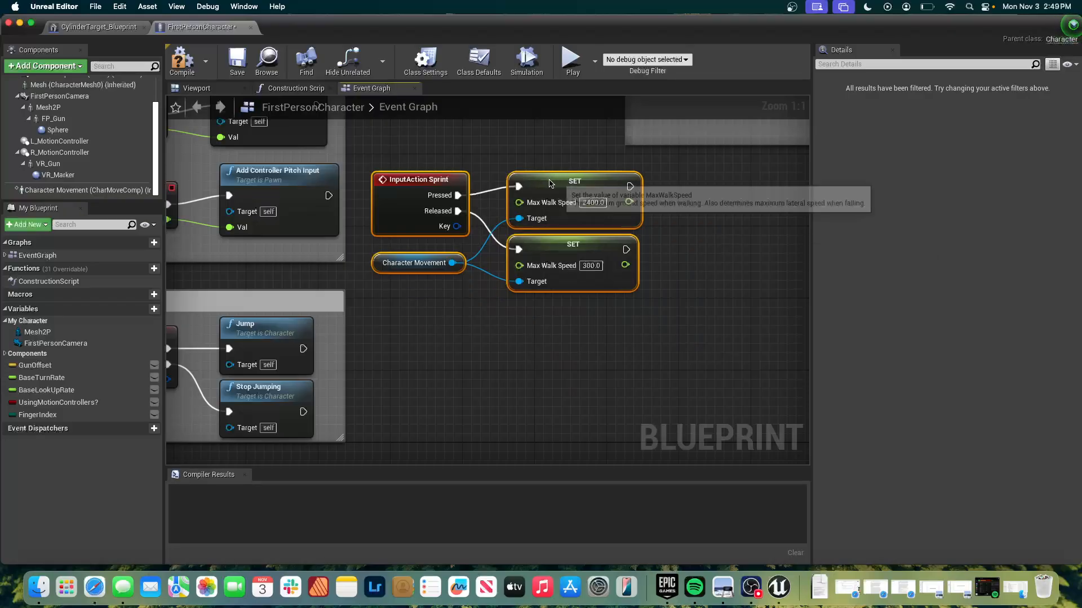
left_click(565, 161)
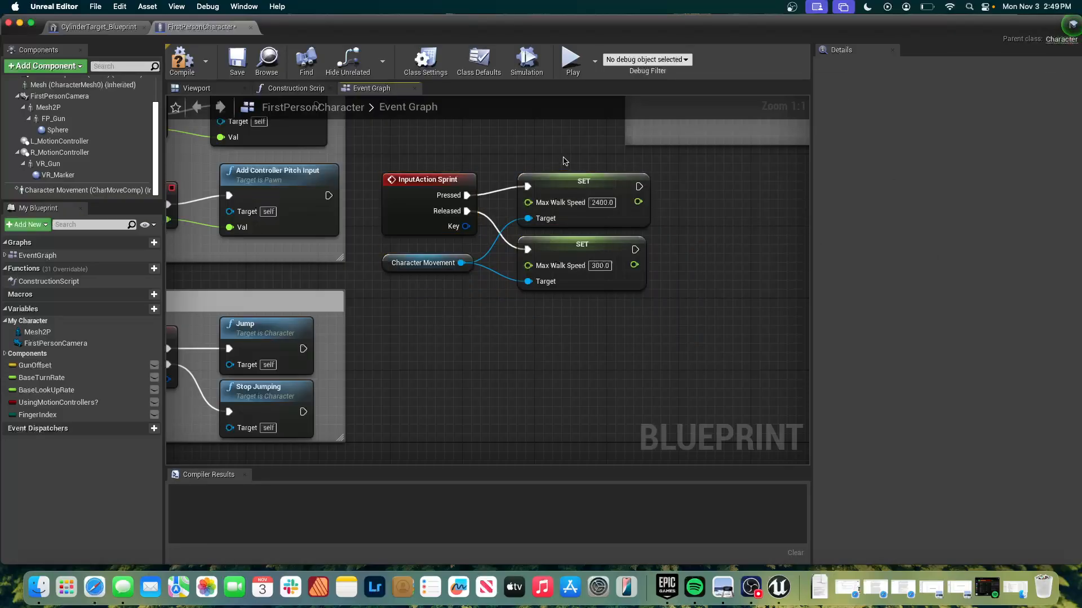
Enclose the InputAction Sprint, Character Movement and both Set nodes in a comment box titled "Spring".
left_click(445, 176)
left_click_drag(721, 350, 409, 187)
right_click(411, 187)
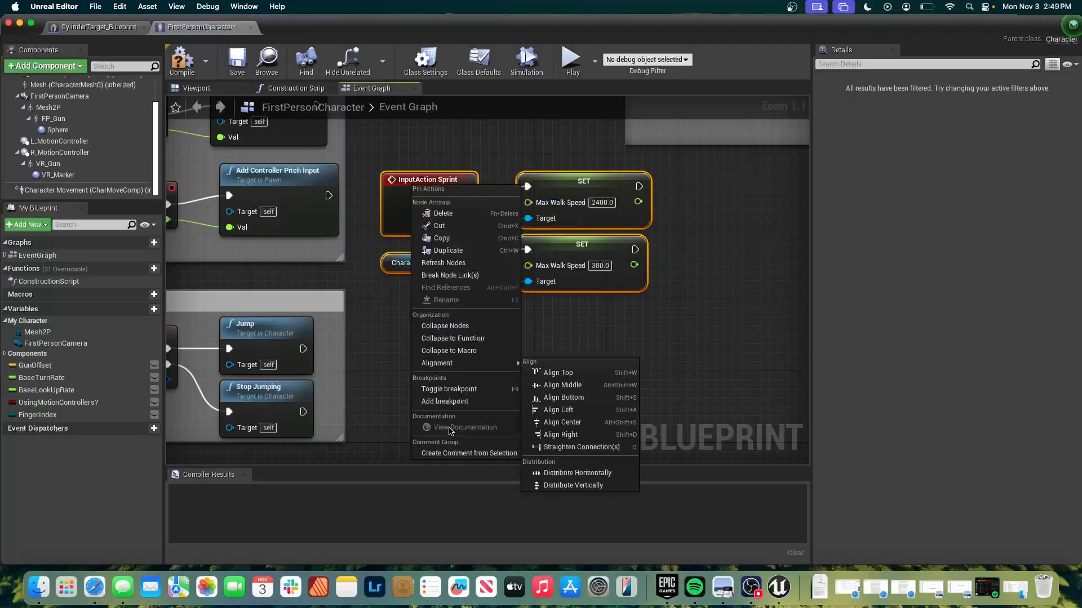
left_click(442, 453)
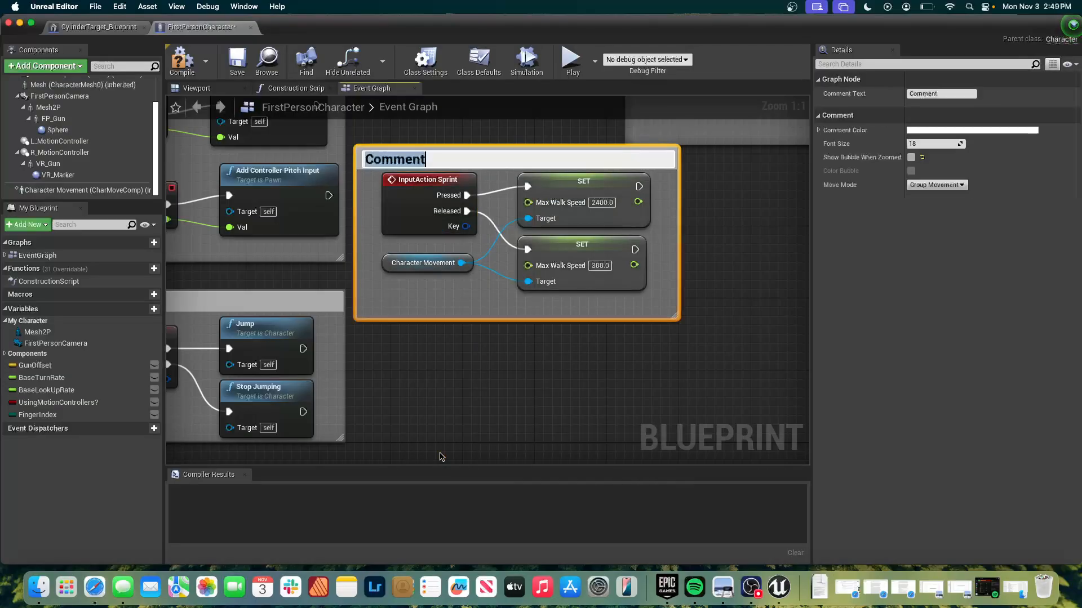
type("Spring")
key("Return")
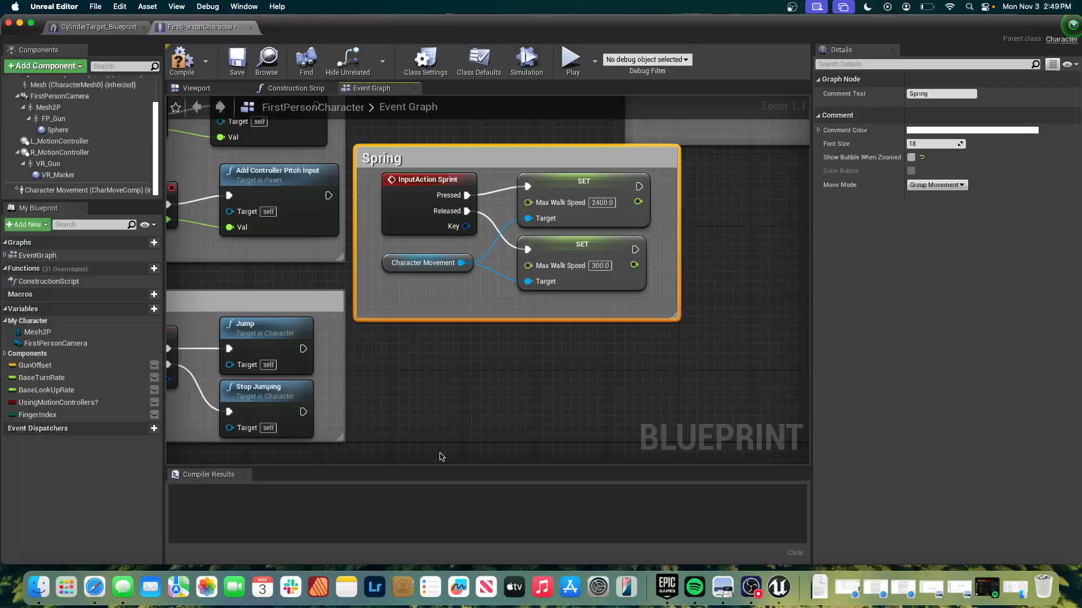
Correct the new comment box's title to "Sprint".
left_click(398, 166)
left_click(398, 160)
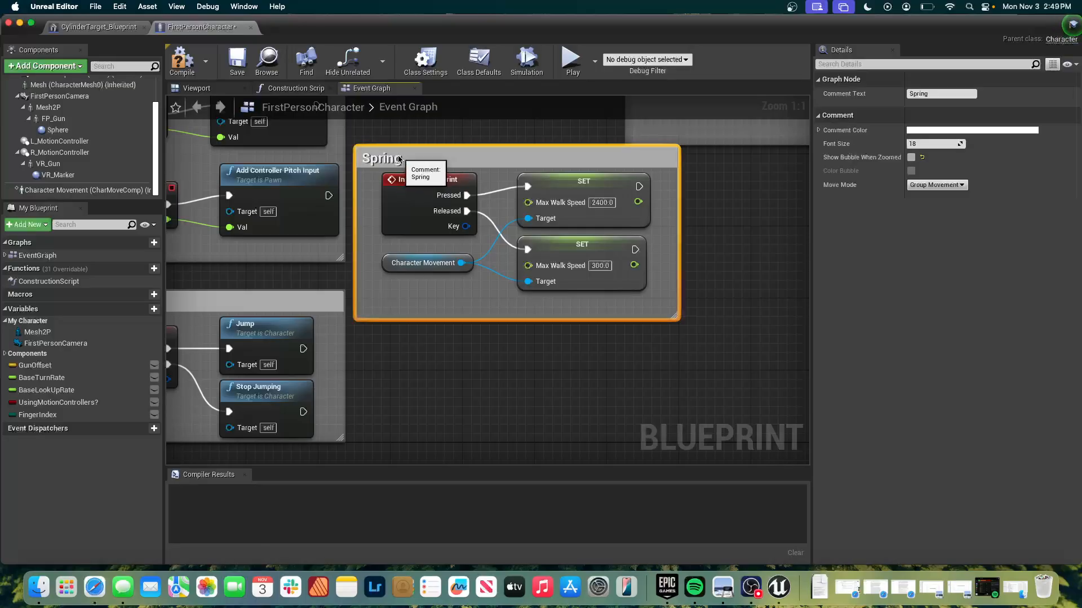
double_click(398, 158)
key("Right")
type("t")
key("Return")
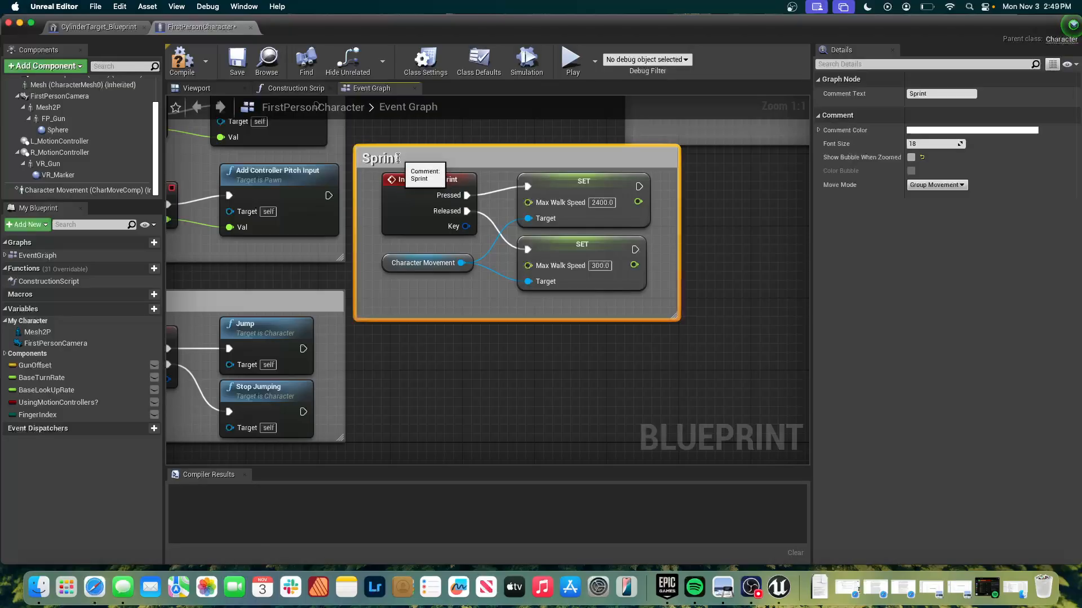
Examine the Character Movement component's walking settings and compare them with the Set Max Walk Speed node in the event graph.
left_click(107, 191)
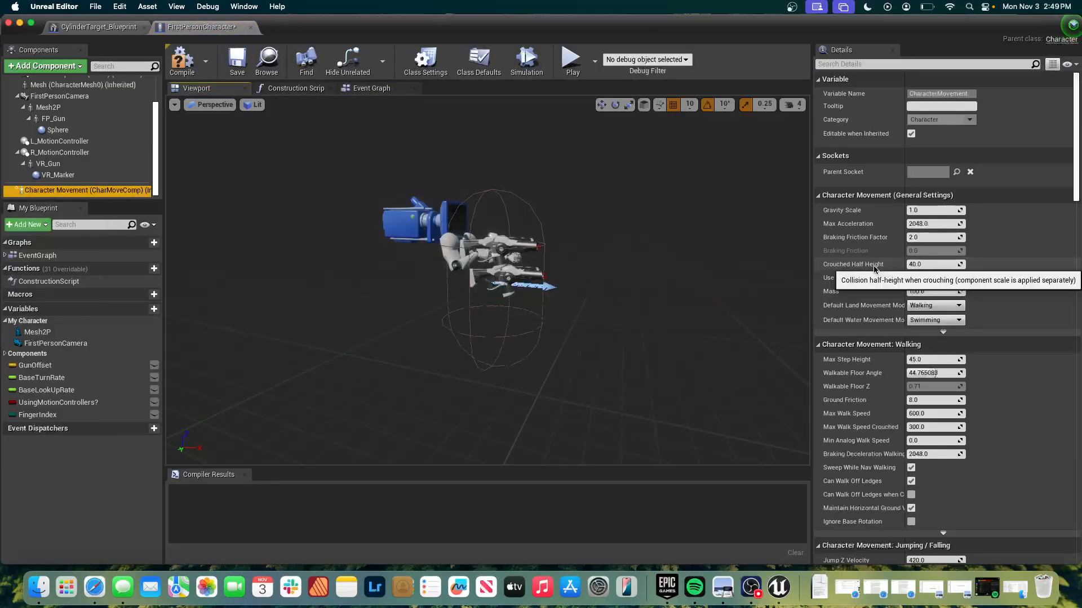
scroll(873, 269, "down", 4)
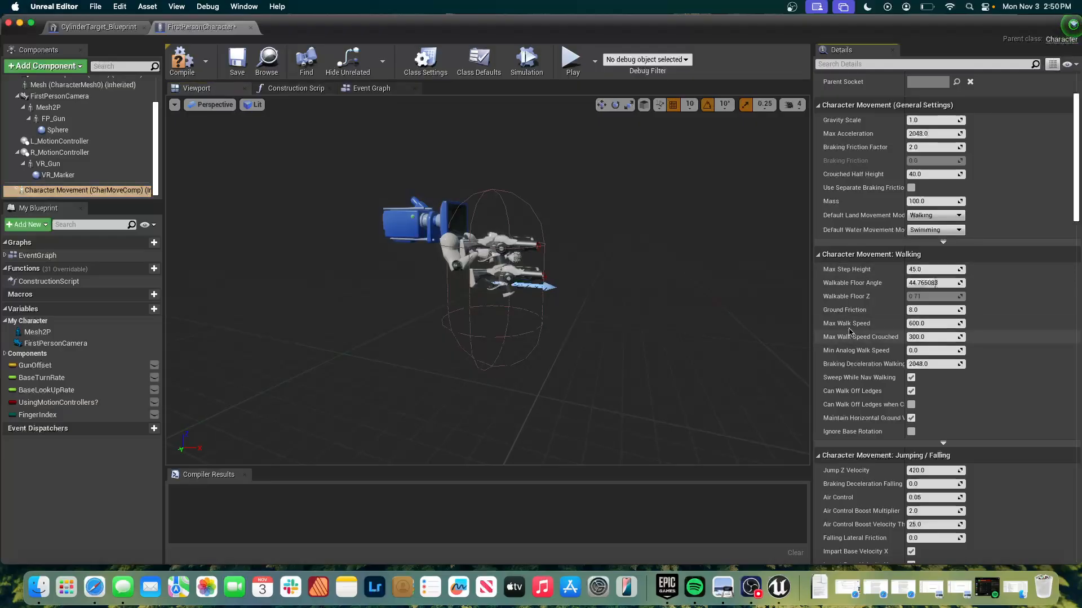
left_click(363, 89)
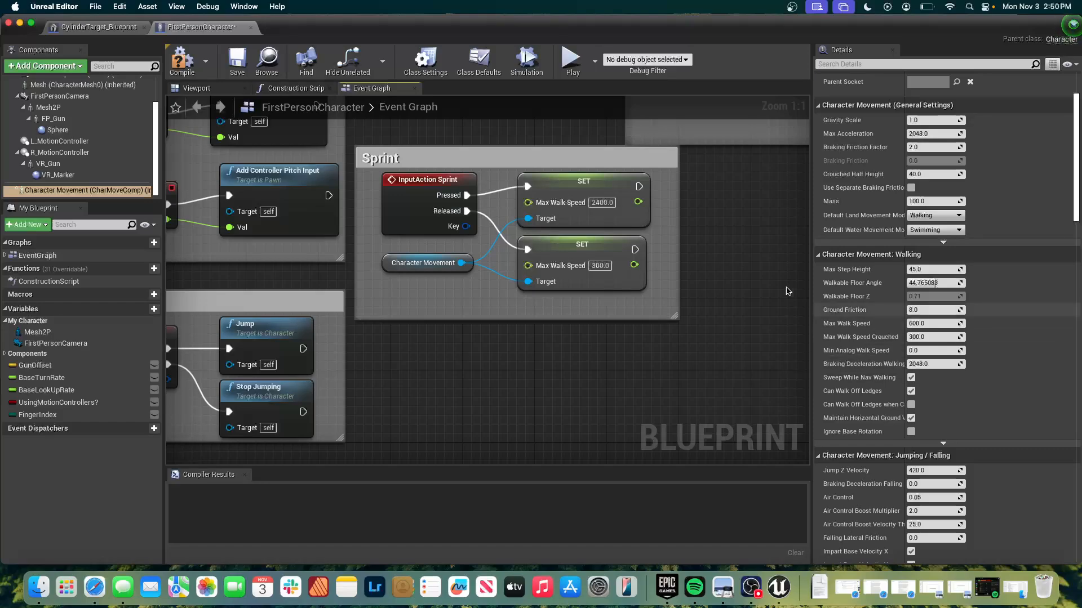
right_click(705, 283)
left_click(714, 263)
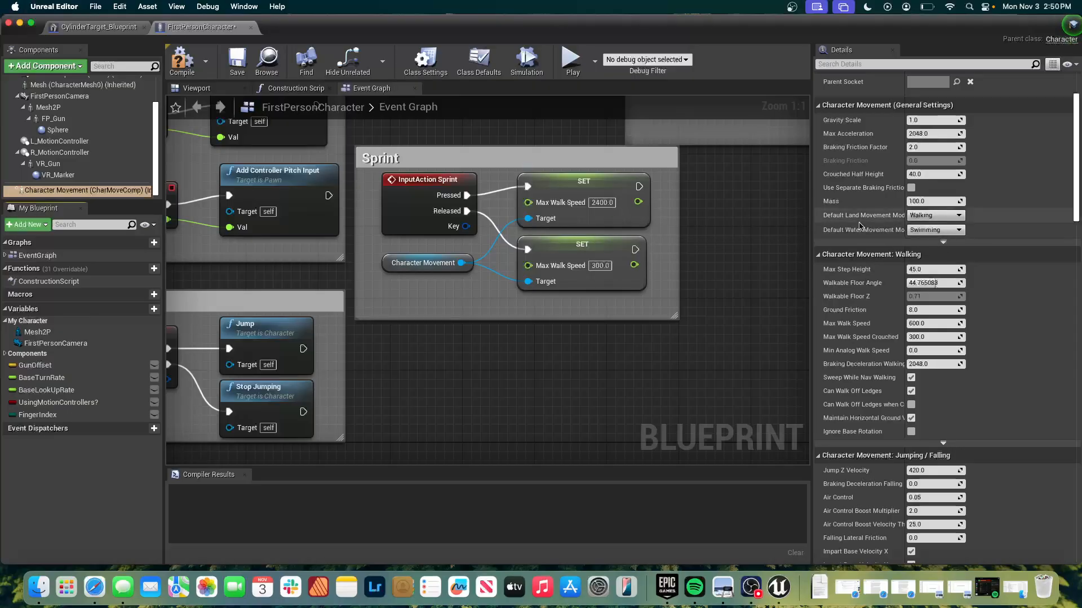
scroll(860, 225, "down", 5)
scroll(860, 225, "up", 10)
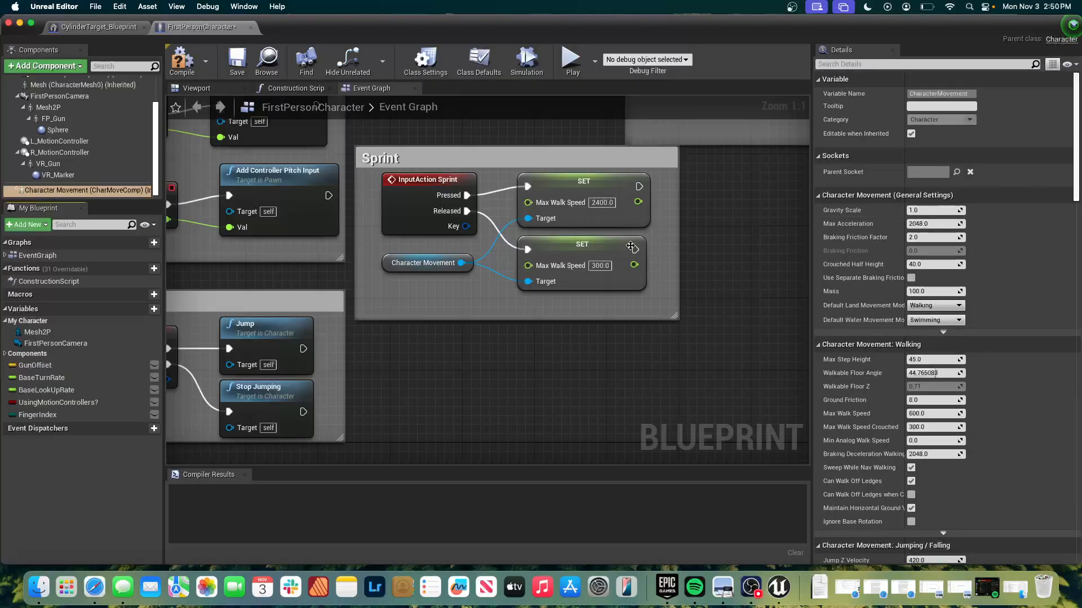
left_click(568, 248)
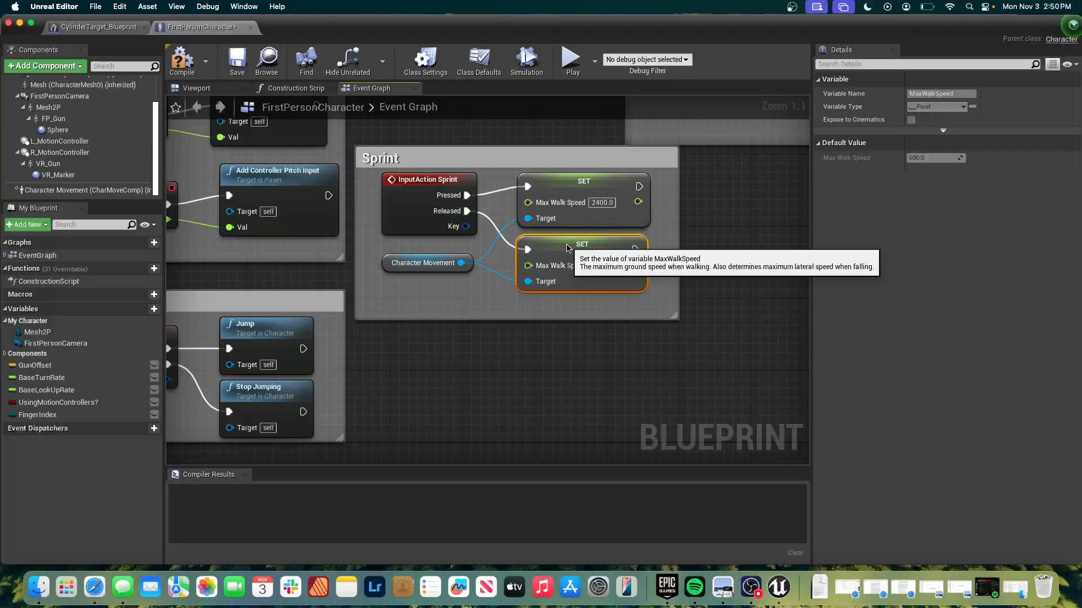
left_click(590, 372)
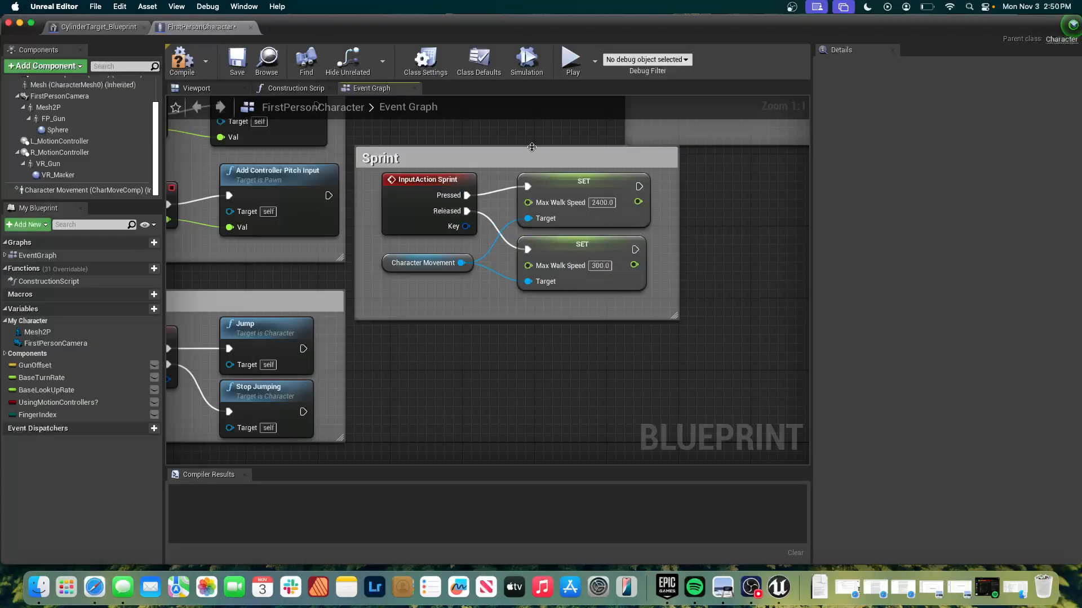
Move the Sprint comment group slightly away from the neighbouring comment boxes and compile the blueprint.
left_click_drag(527, 160, 555, 193)
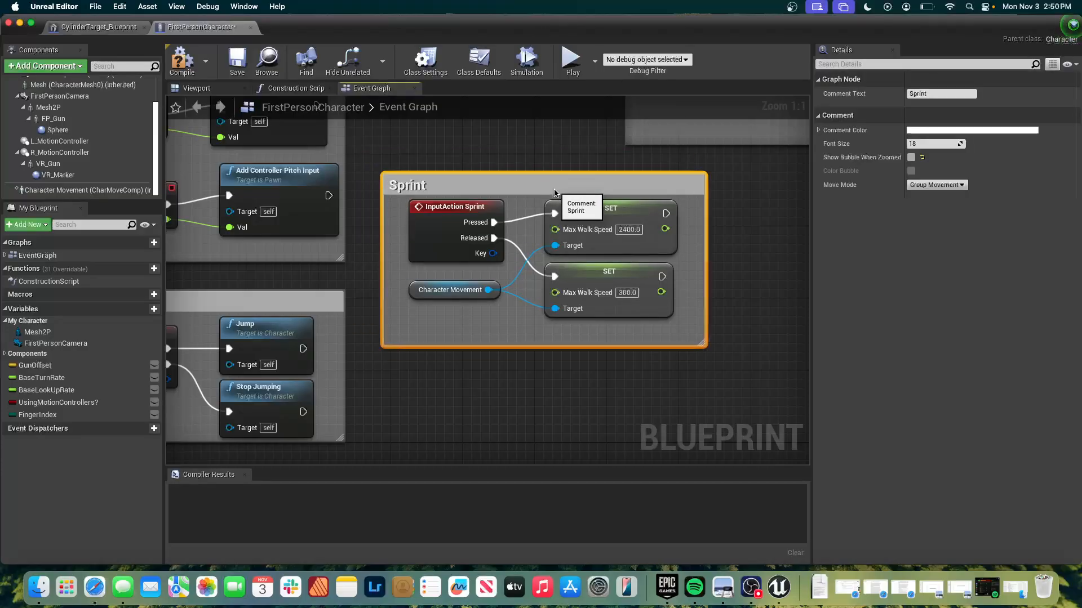
left_click(502, 375)
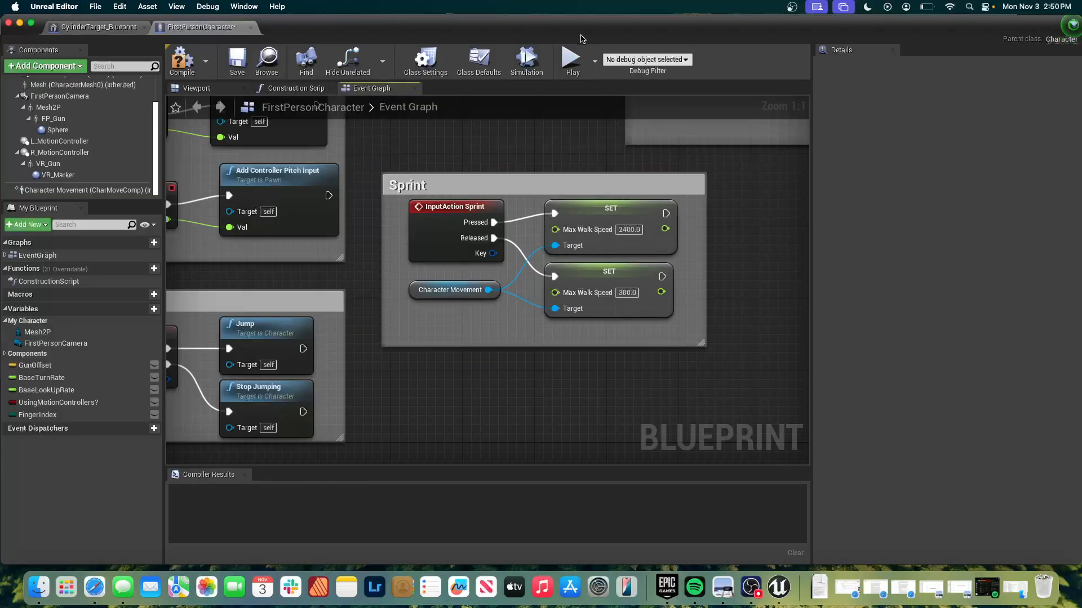
left_click(182, 61)
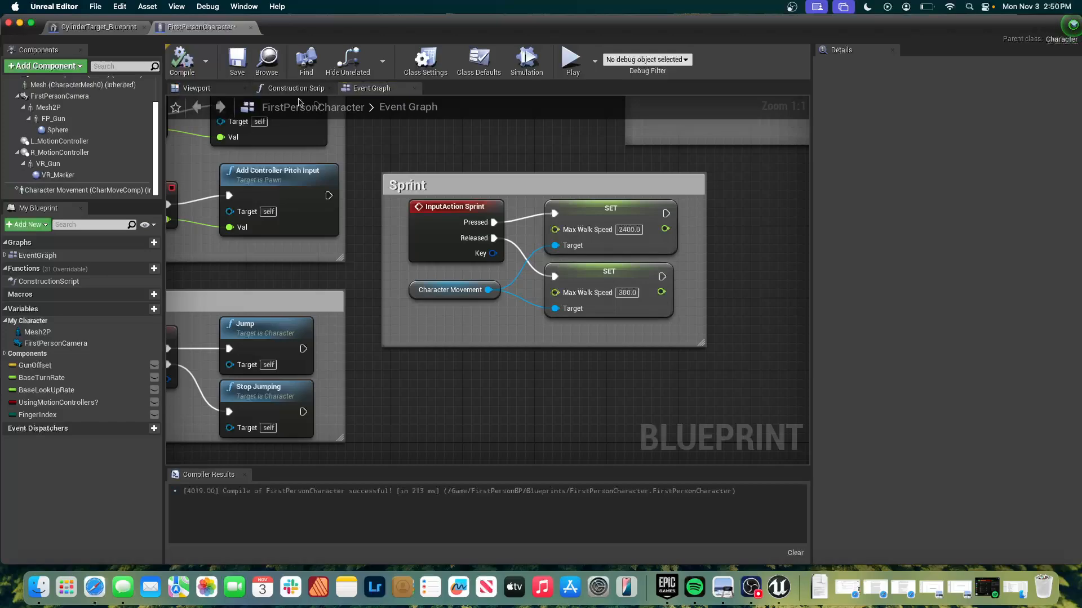
Play-test the level by walking and sprinting around the arena and shooting at the red cylinder targets, ending the play session.
left_click(571, 58)
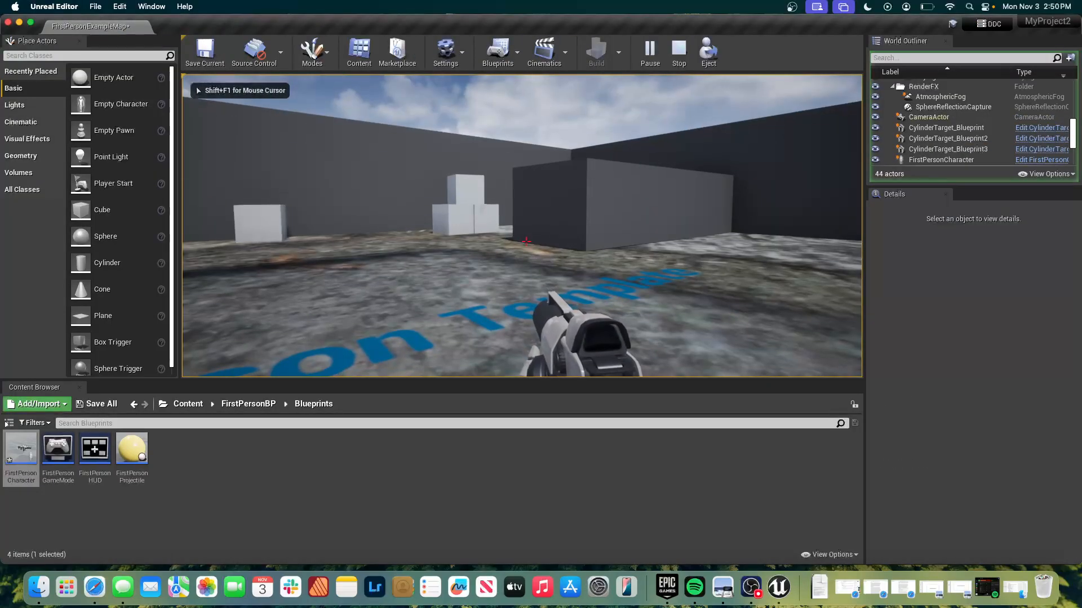
key("w")
key("w")
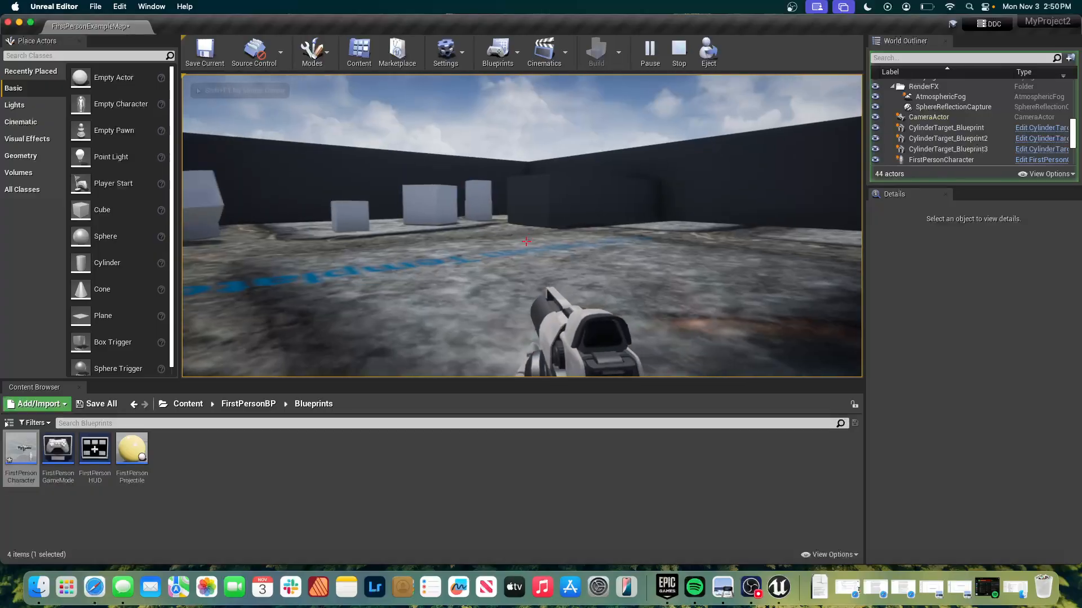
key("w")
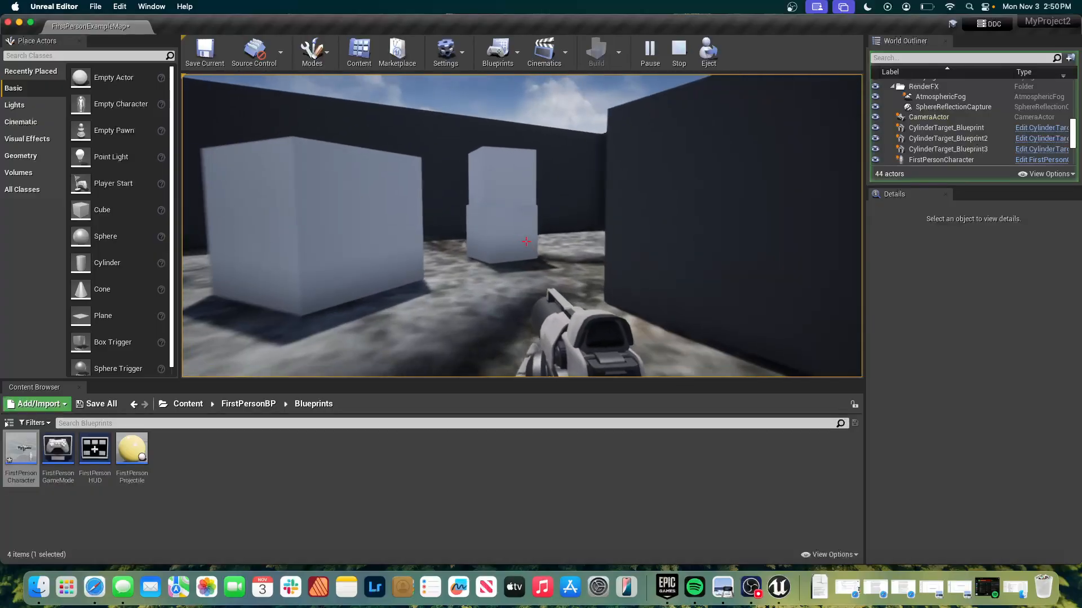
key("w")
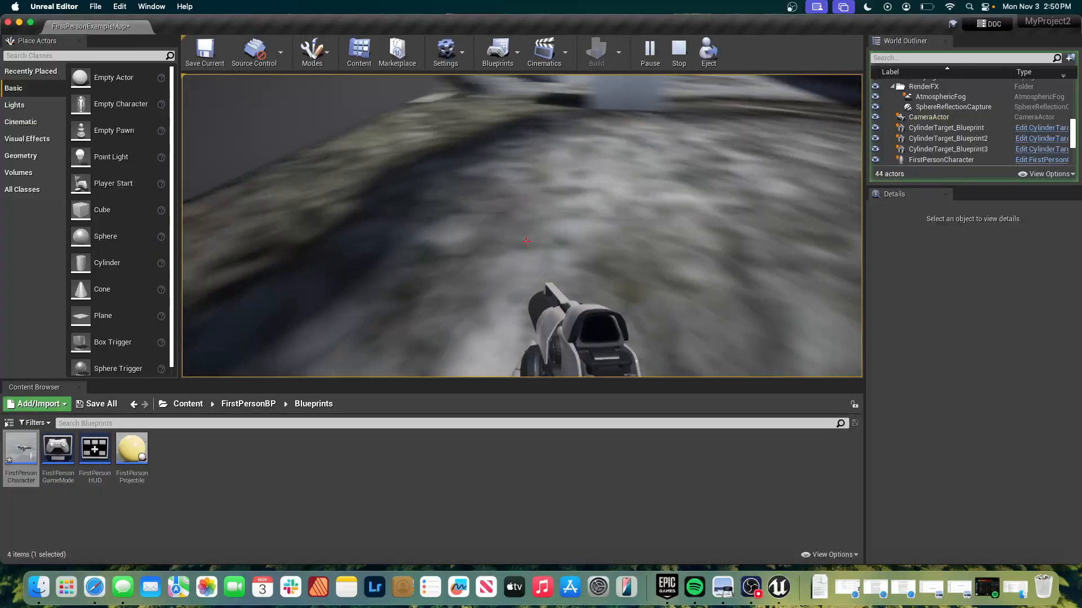
key("w")
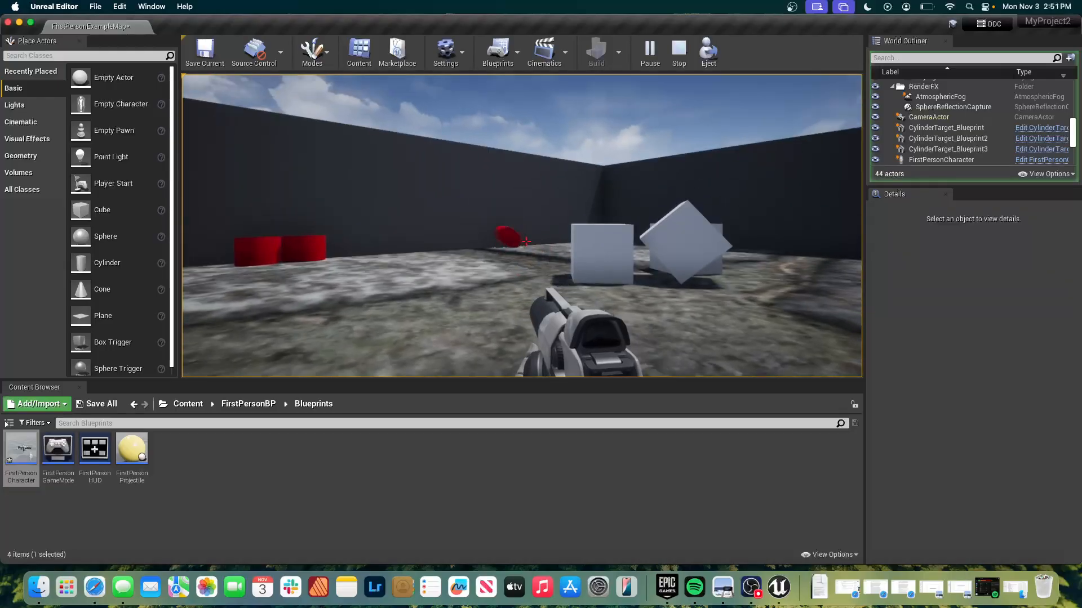
left_click(526, 241)
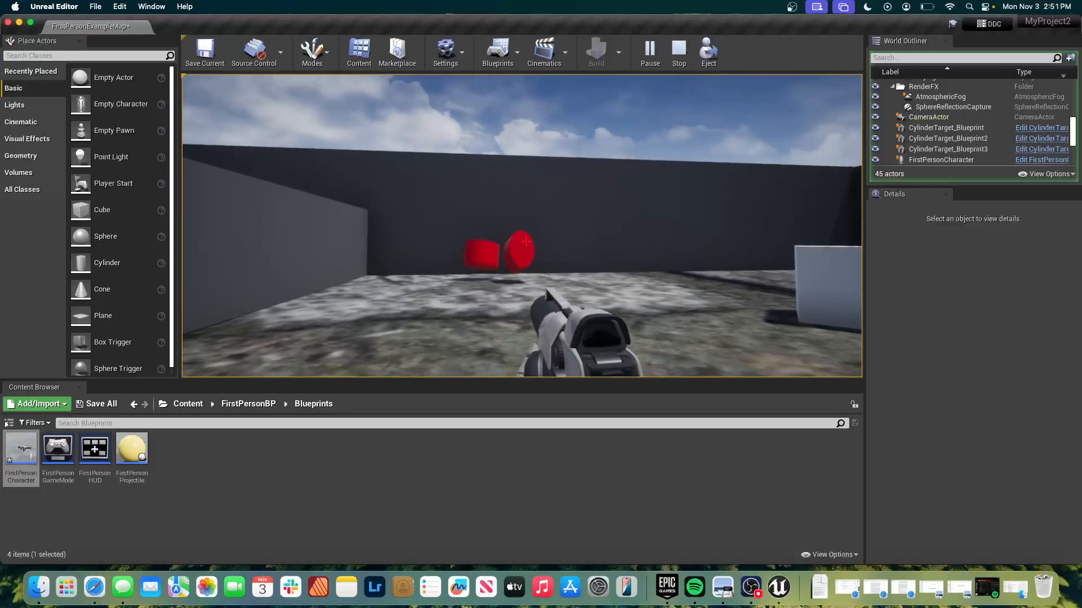
left_click(527, 241)
left_click(526, 241)
key("Escape")
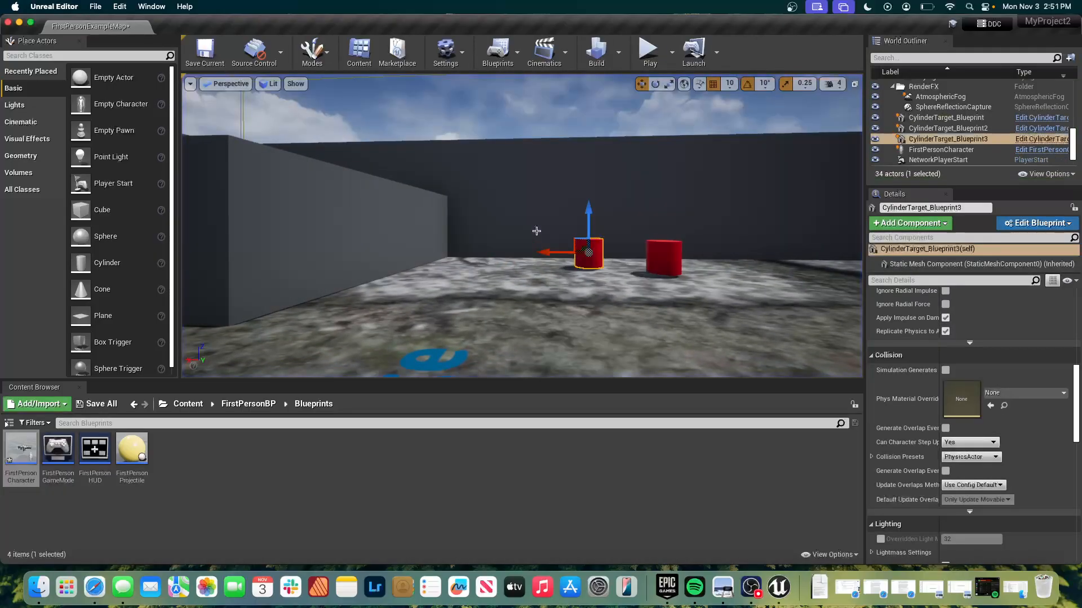
Return to the FirstPersonCharacter event graph and set the released Sprint node's Max Walk Speed to 0.
key("super+Tab")
key("super+Tab")
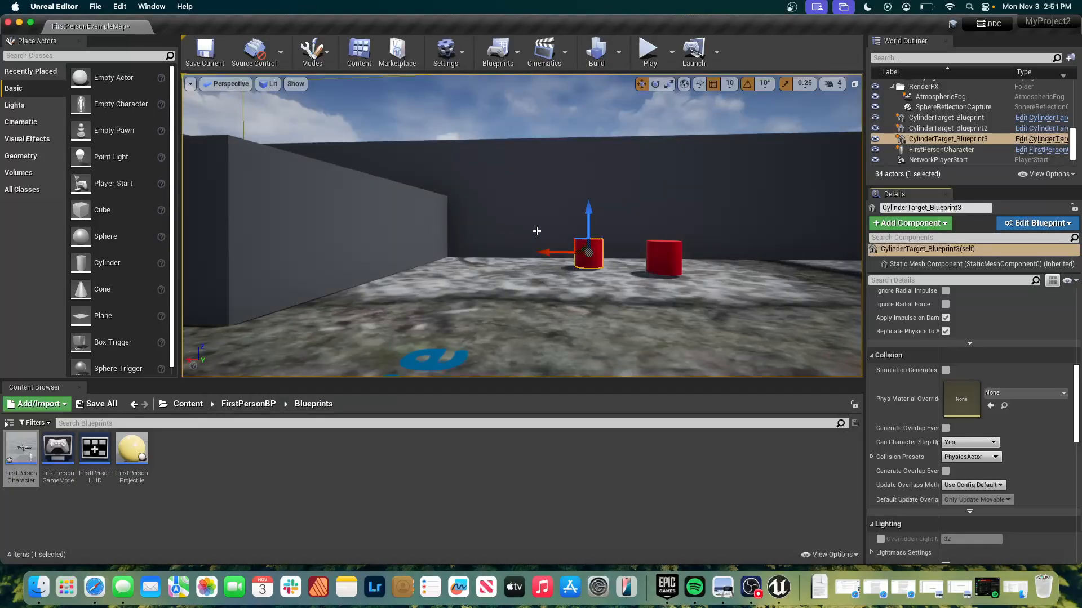
key("super+grave")
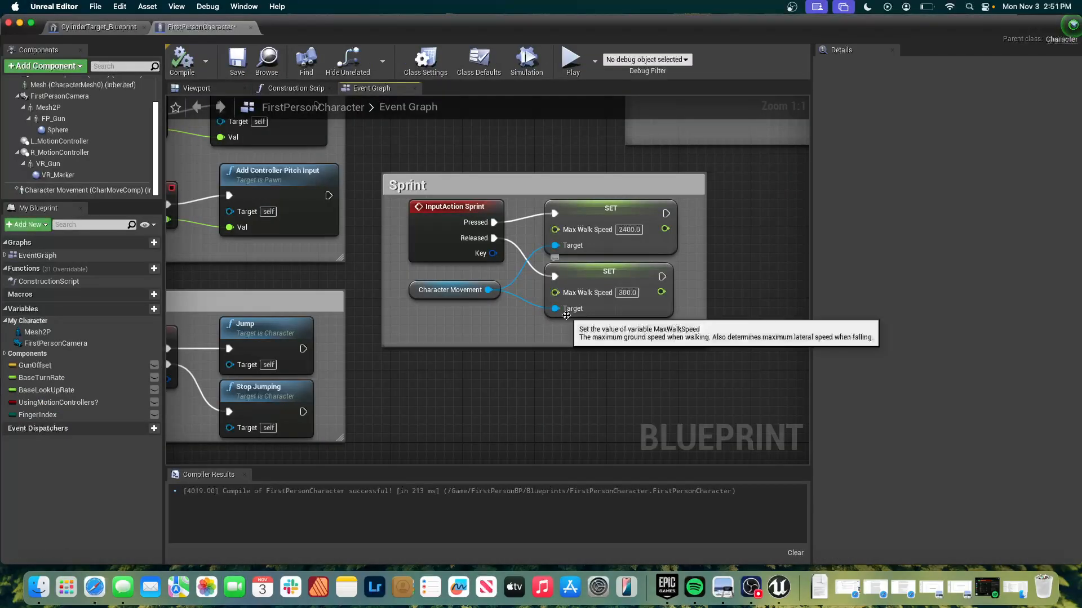
scroll(570, 414, "right", 2)
scroll(570, 414, "down", 5)
scroll(570, 414, "right", 5)
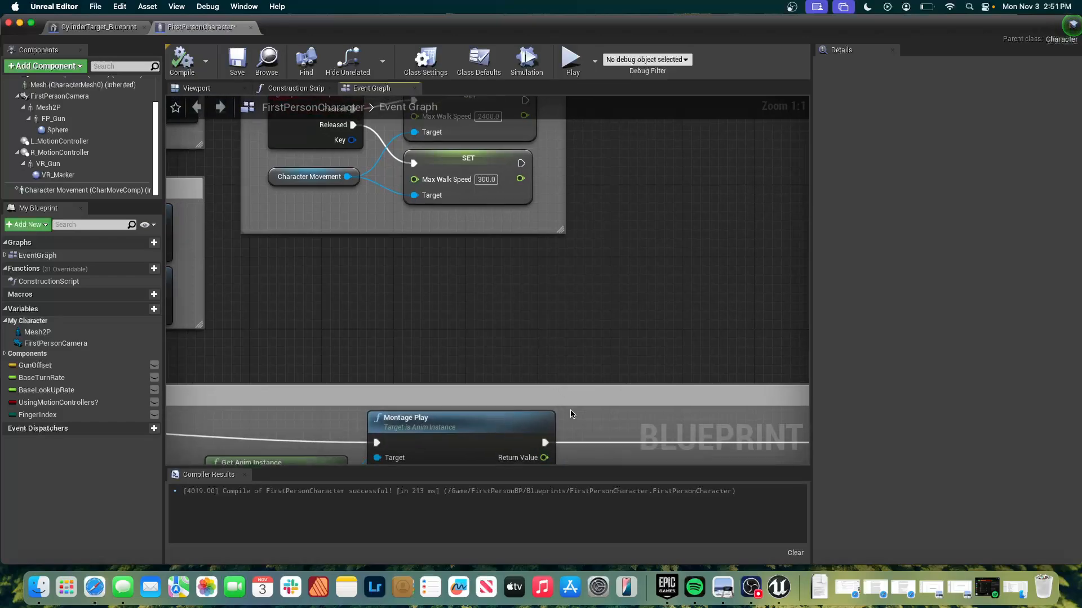
scroll(570, 414, "up", 5)
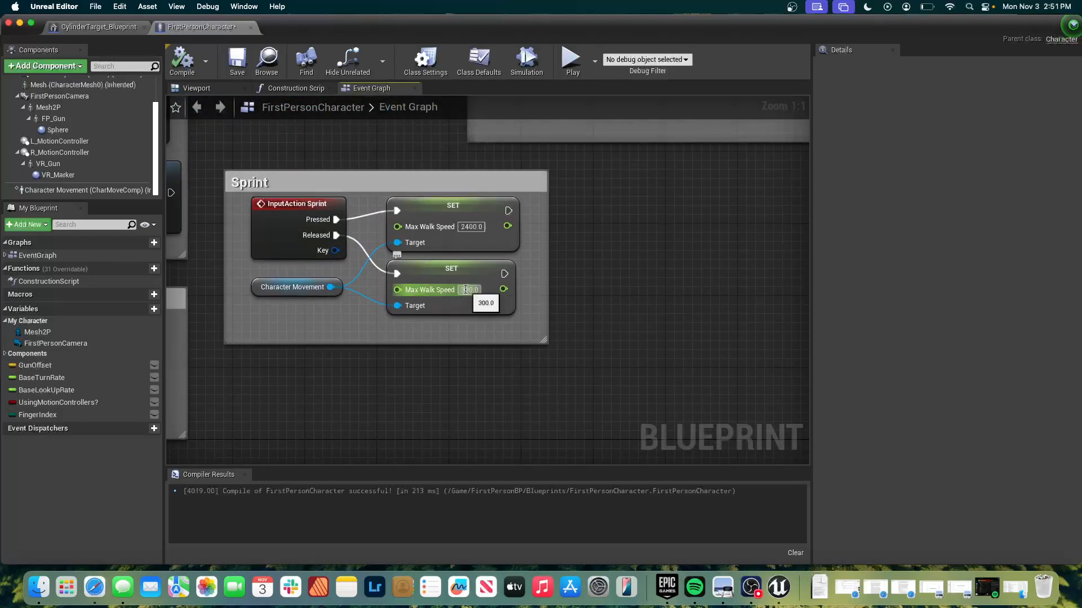
type("0")
key("Return")
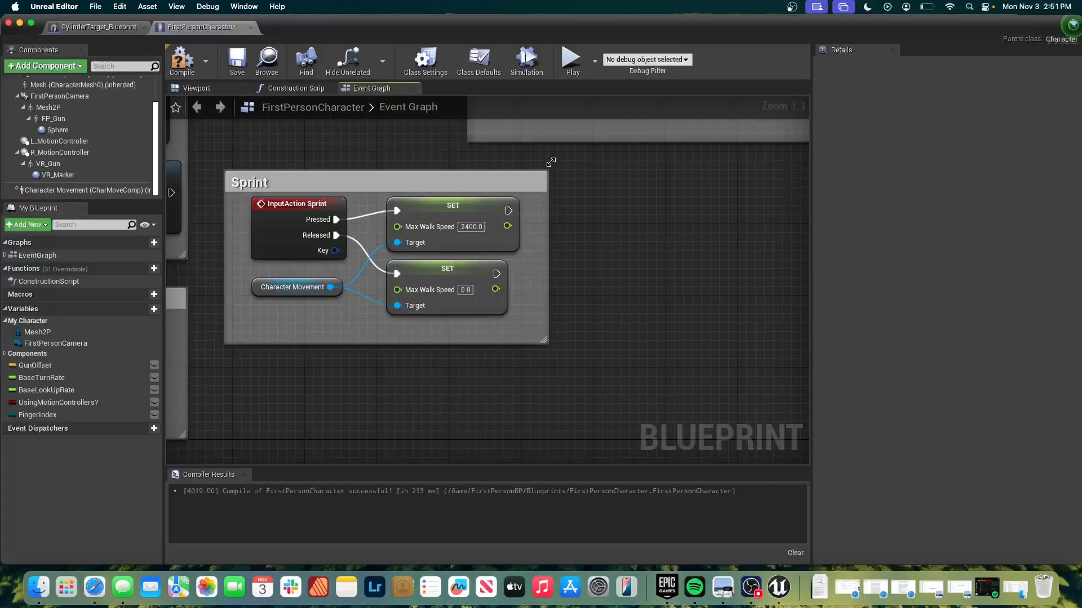
Play-test the character's movement and shooting with the zero release speed, and end the play session.
left_click(571, 70)
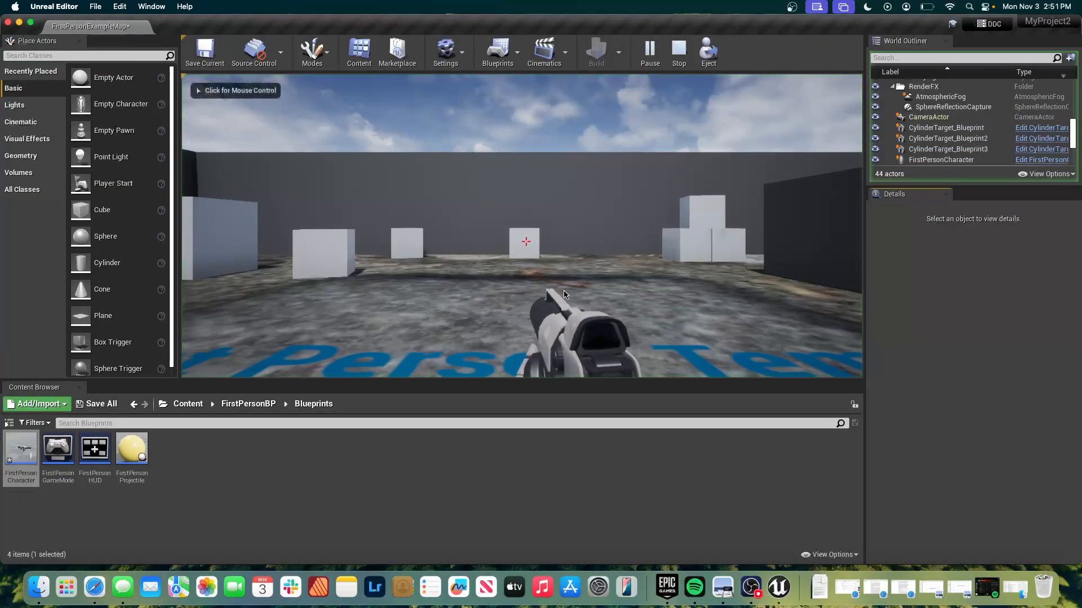
left_click(566, 290)
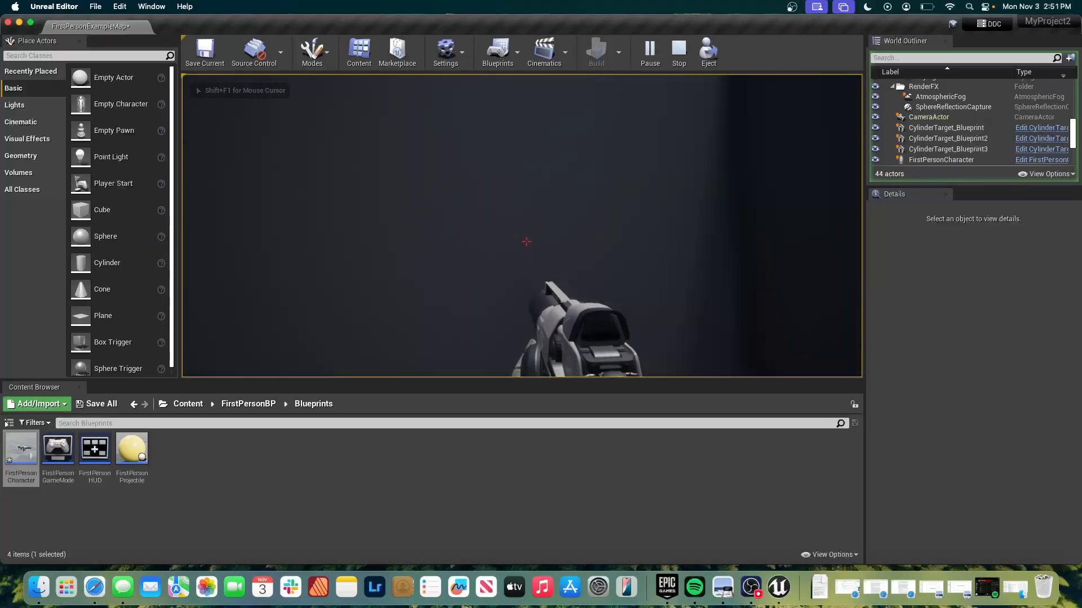
key("w")
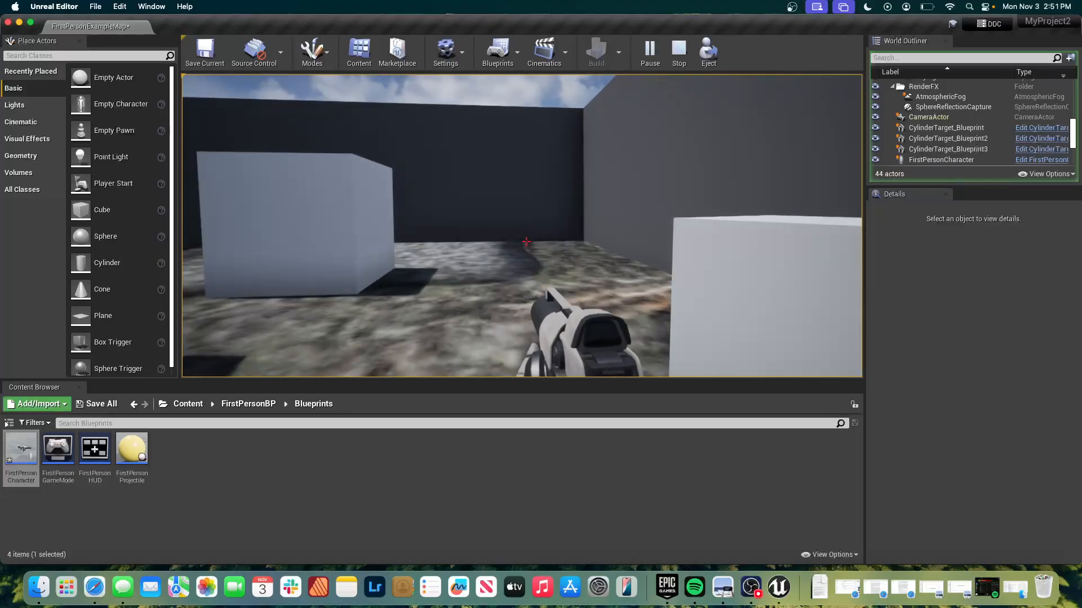
key("w")
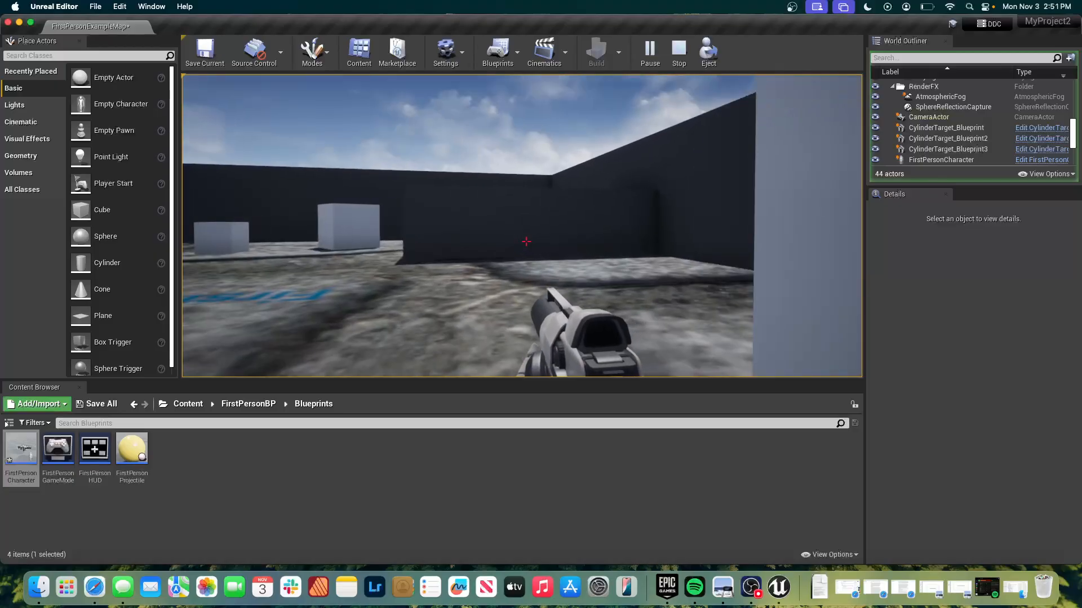
key("w")
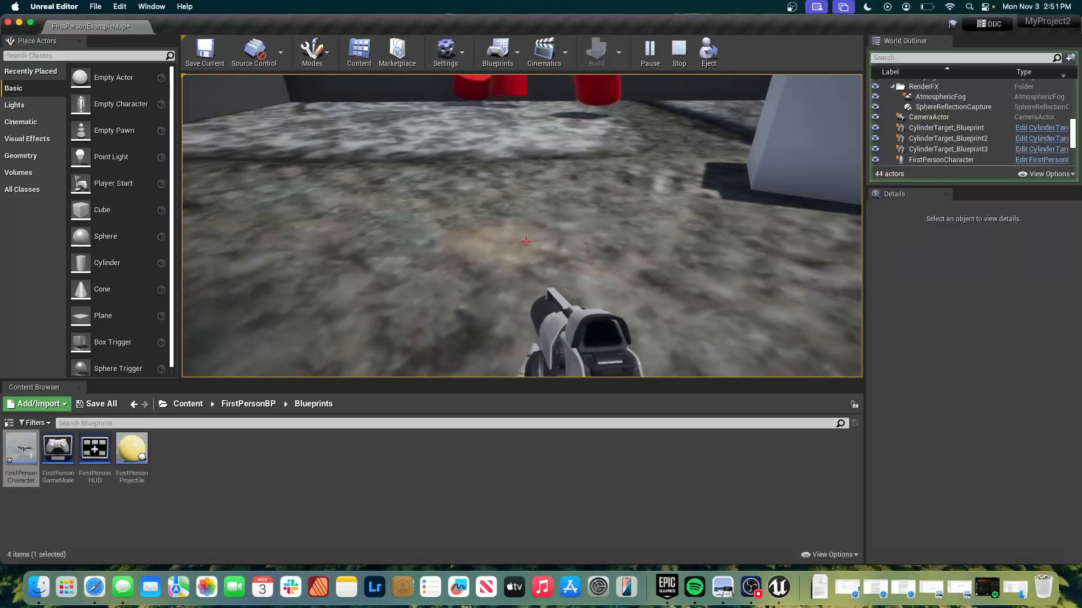
key("w")
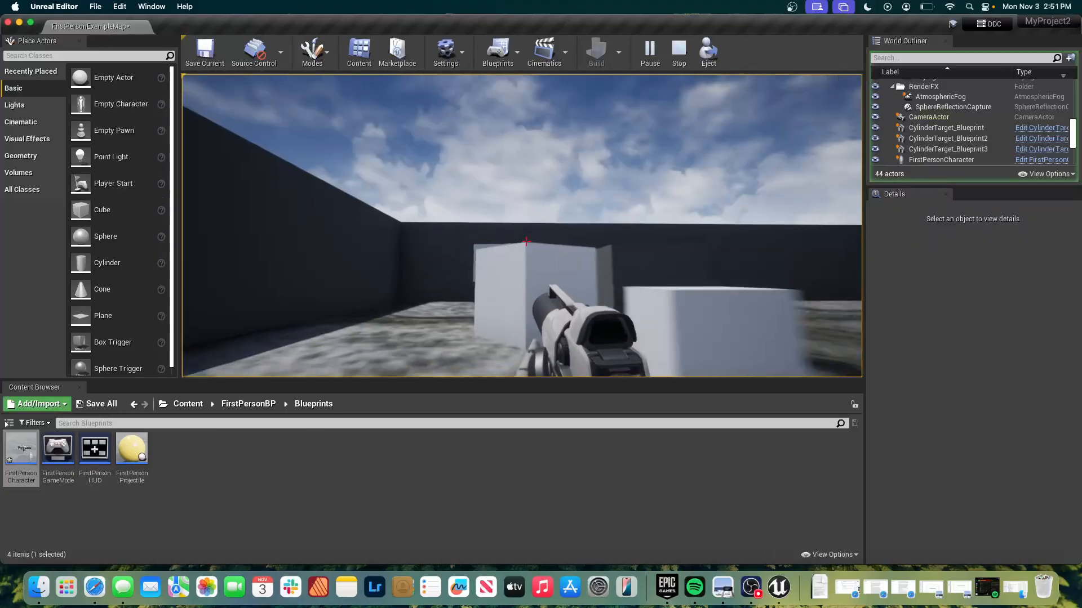
key("w")
left_click(526, 241)
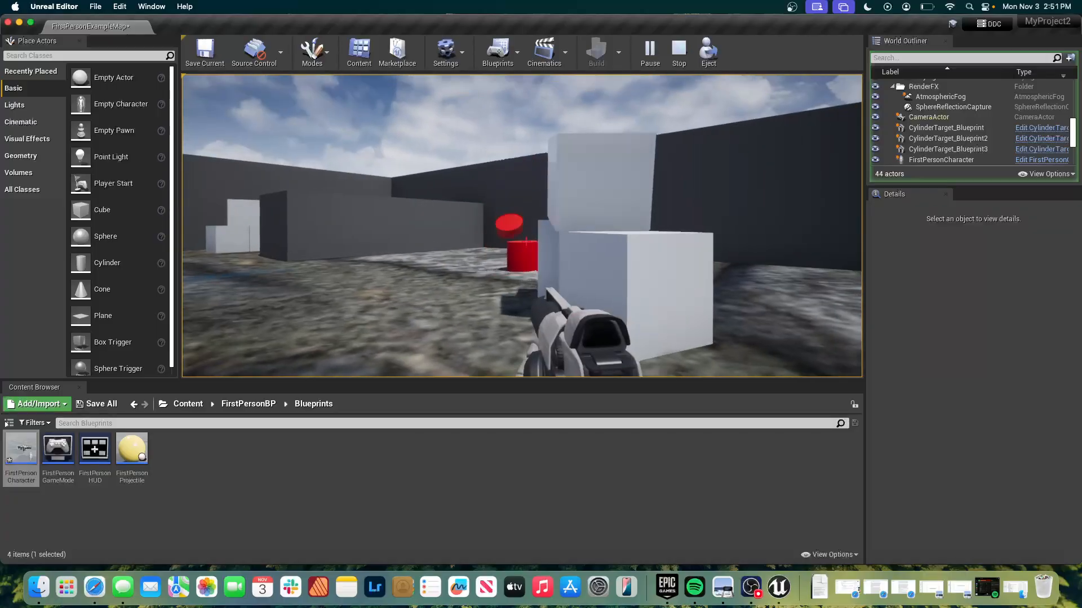
left_click(526, 241)
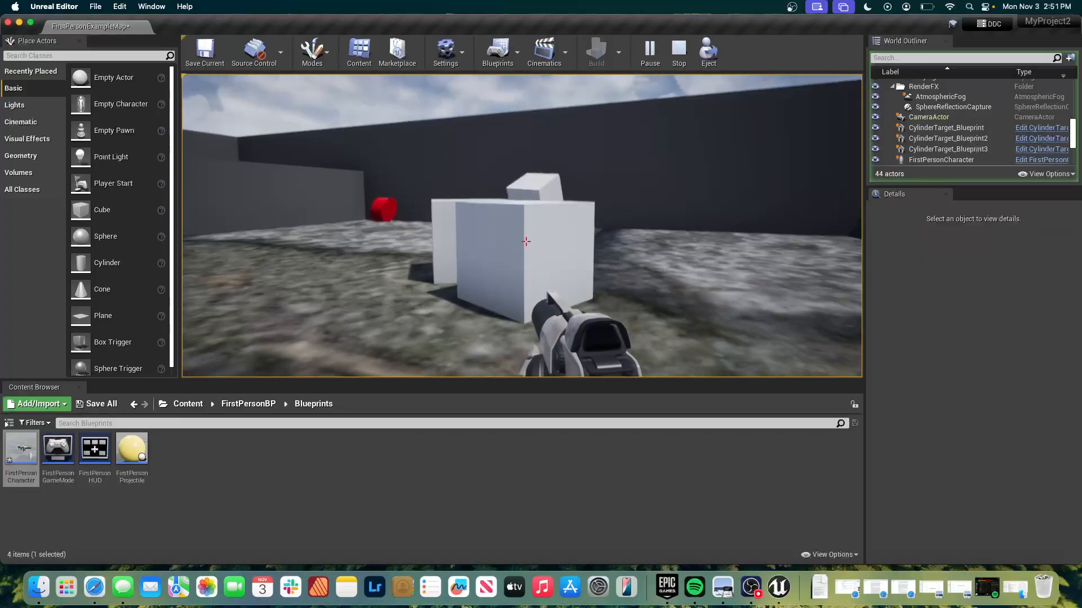
key("w")
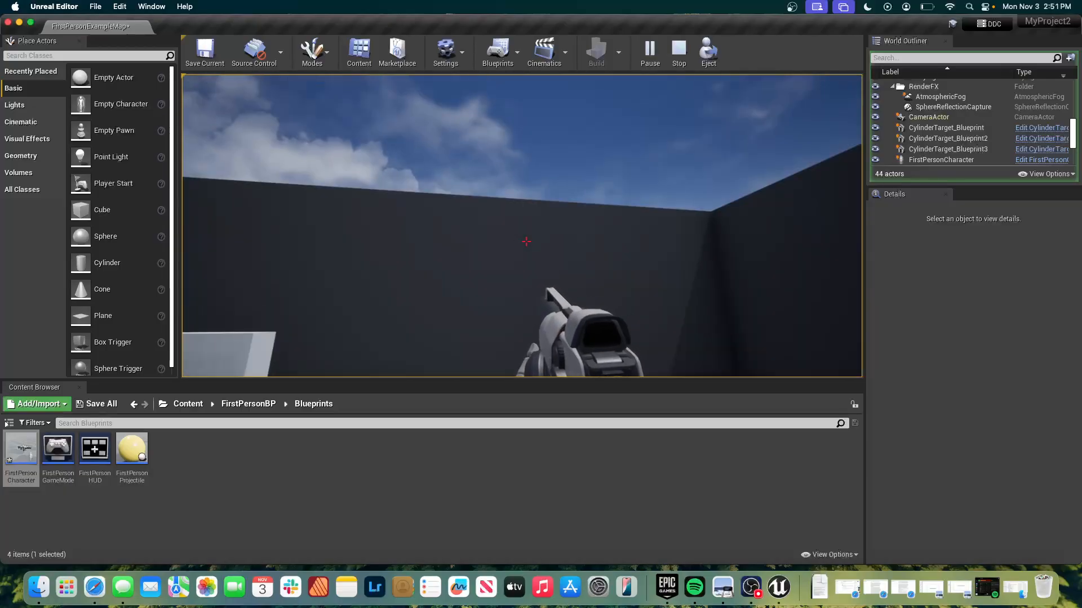
key("Escape")
Set Max Walk Speed back to 300 on the Set node driven by Sprint's Released output in the FirstPersonCharacter event graph.
key("super+Tab")
key("super+Tab")
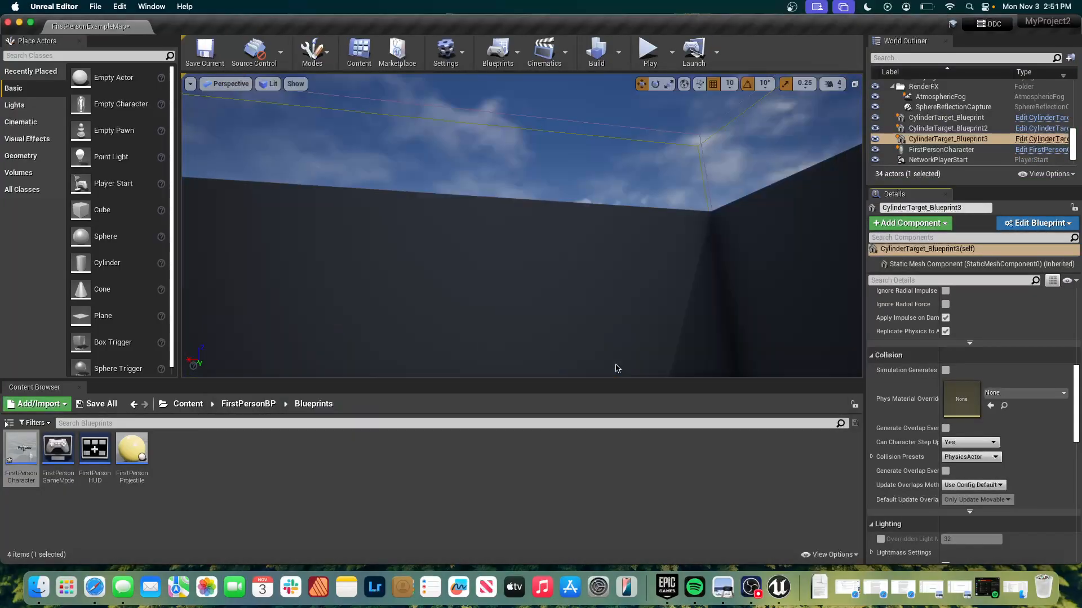
key("super+grave")
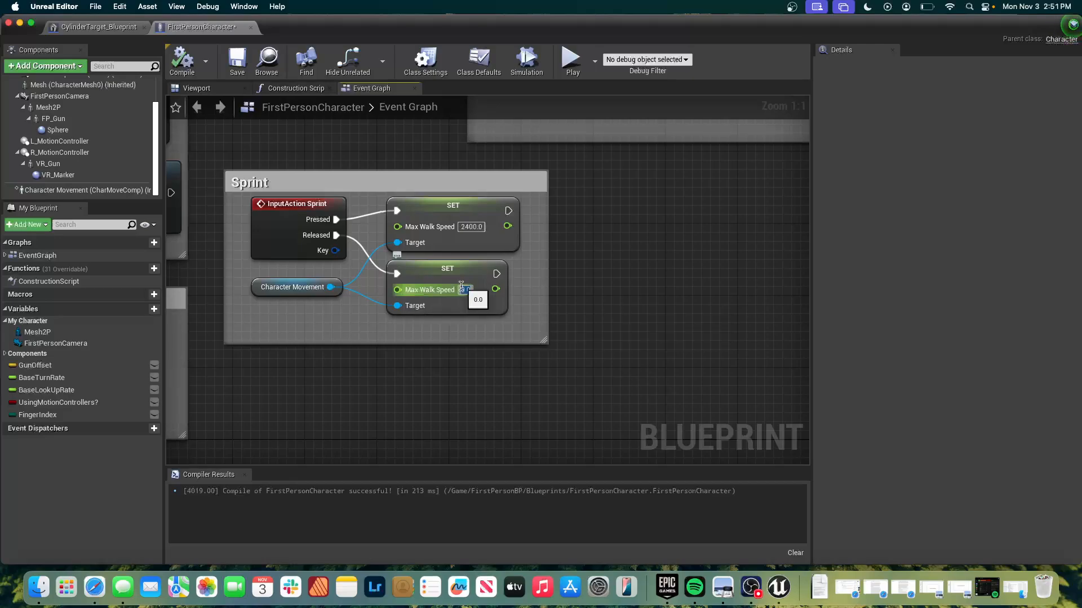
left_click(462, 290)
type("30")
key("Return")
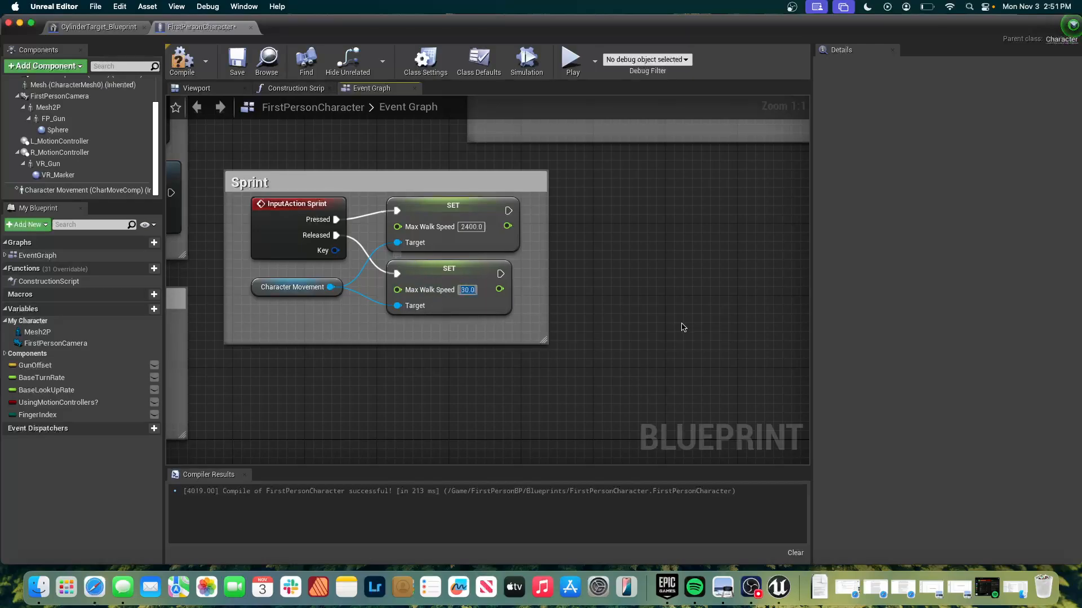
type("300")
key("Return")
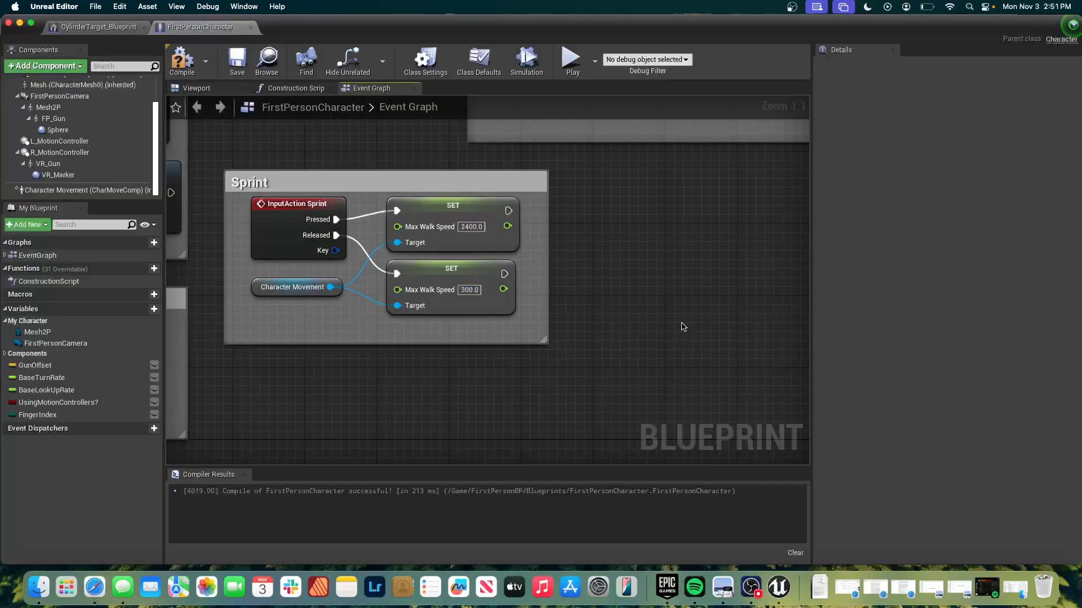
scroll(682, 327, "right", 7)
scroll(681, 326, "down", 3)
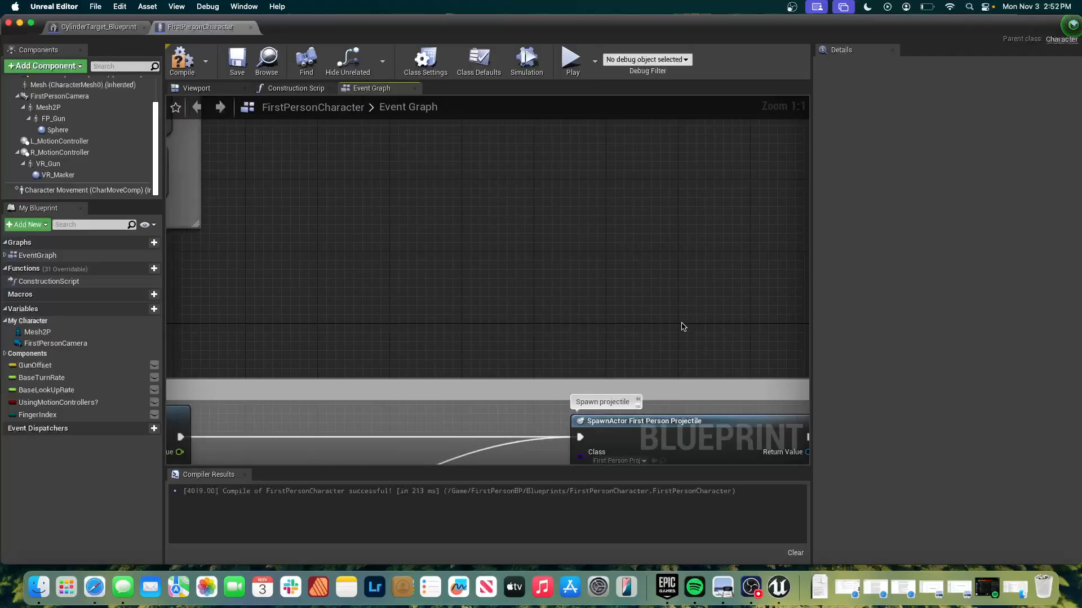
scroll(682, 327, "up", 3)
scroll(682, 326, "left", 7)
scroll(681, 327, "up", 1)
scroll(682, 326, "left", 1)
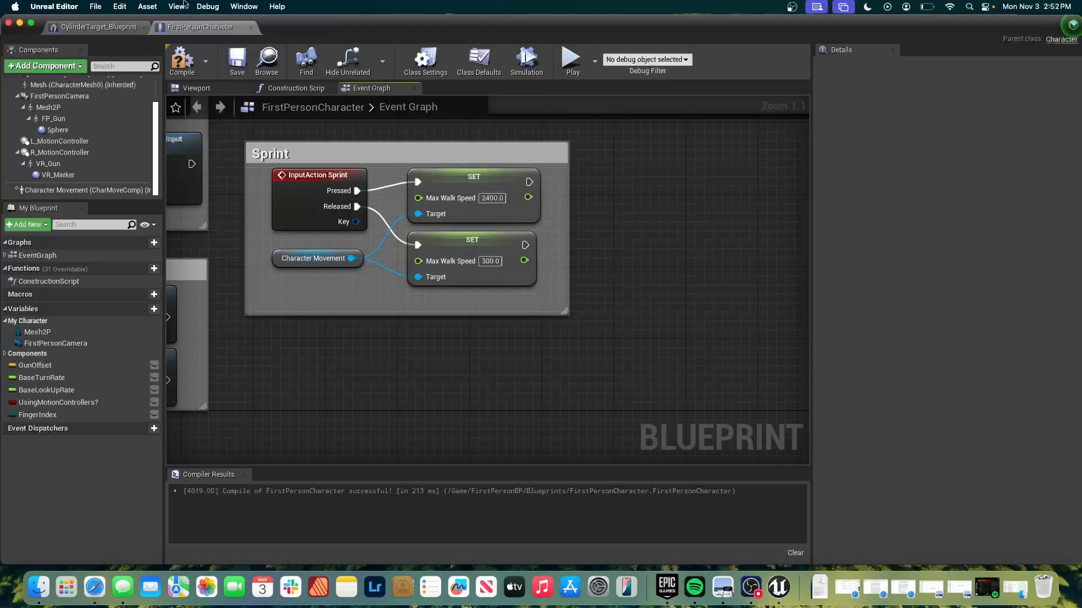
Switch to CylinderTarget_Blueprint and examine its event graph's location vector, actor position and Flip Directions groups.
left_click(113, 27)
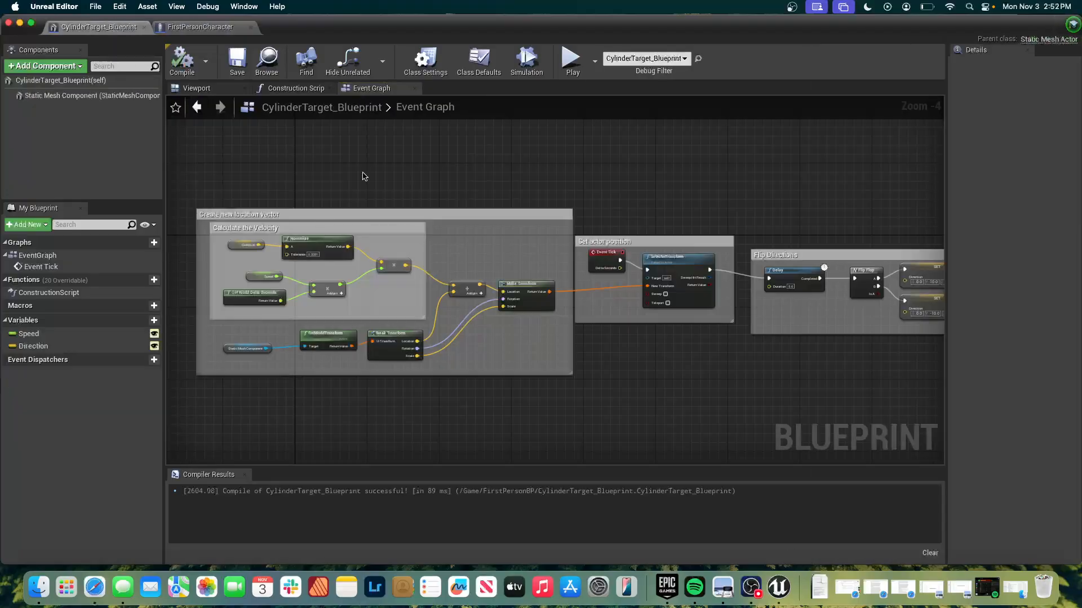
scroll(363, 173, "down", 2)
right_click_drag(363, 172, 364, 176)
scroll(363, 173, "right", 10)
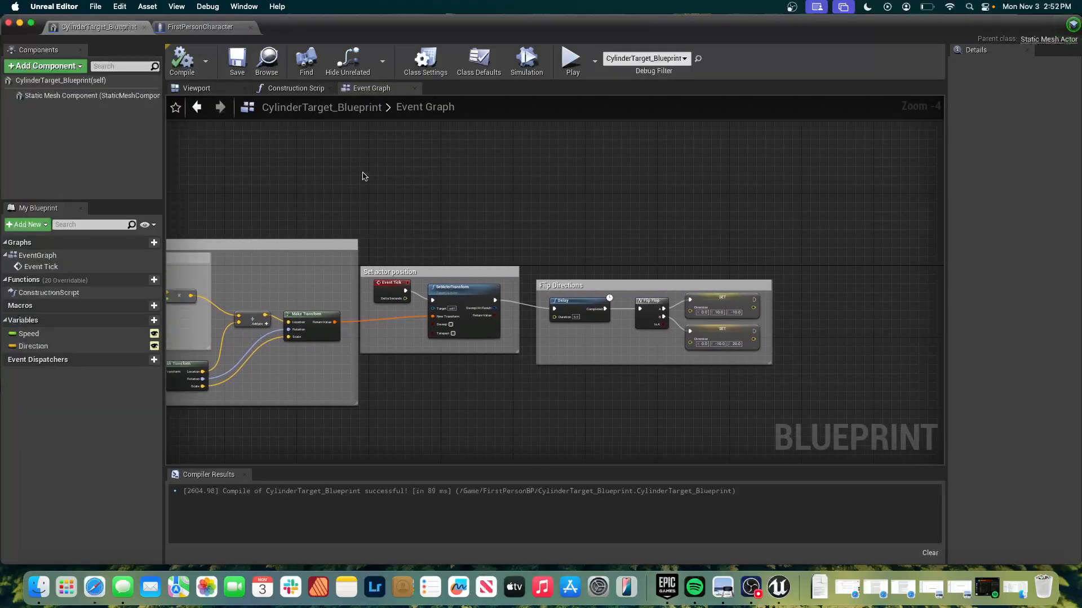
scroll(363, 172, "left", 4)
scroll(362, 176, "down", 5)
scroll(363, 176, "left", 6)
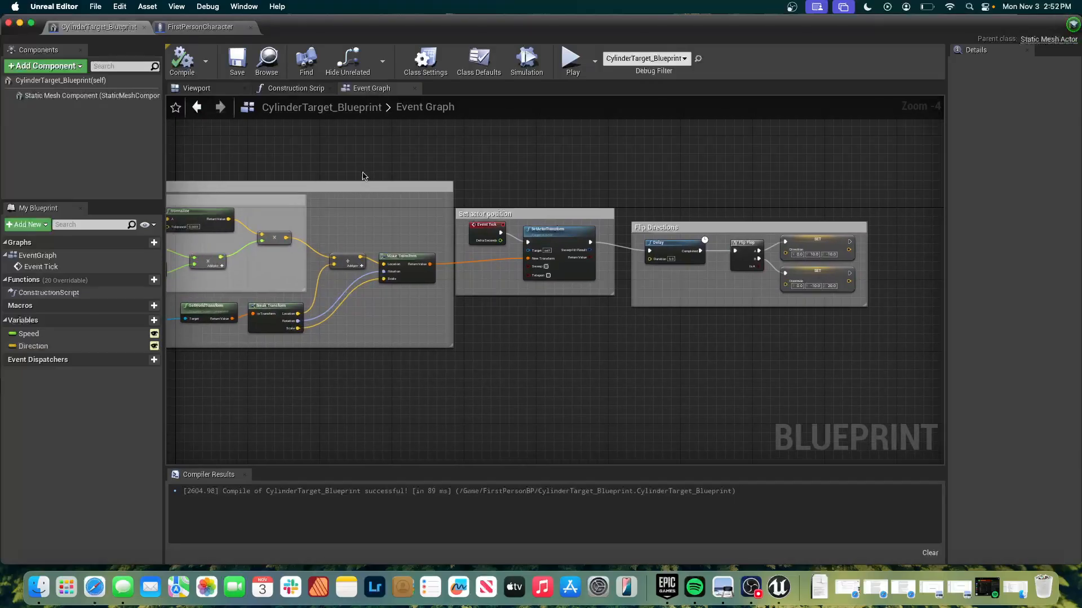
scroll(363, 176, "left", 4)
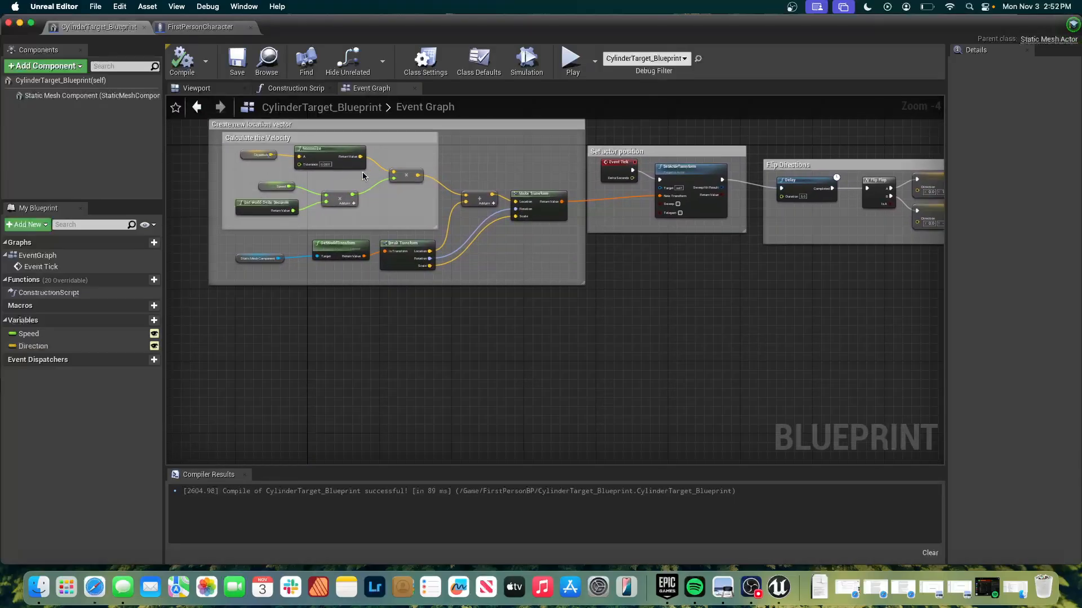
scroll(363, 176, "up", 9)
scroll(363, 176, "up", 4)
scroll(363, 176, "right", 1)
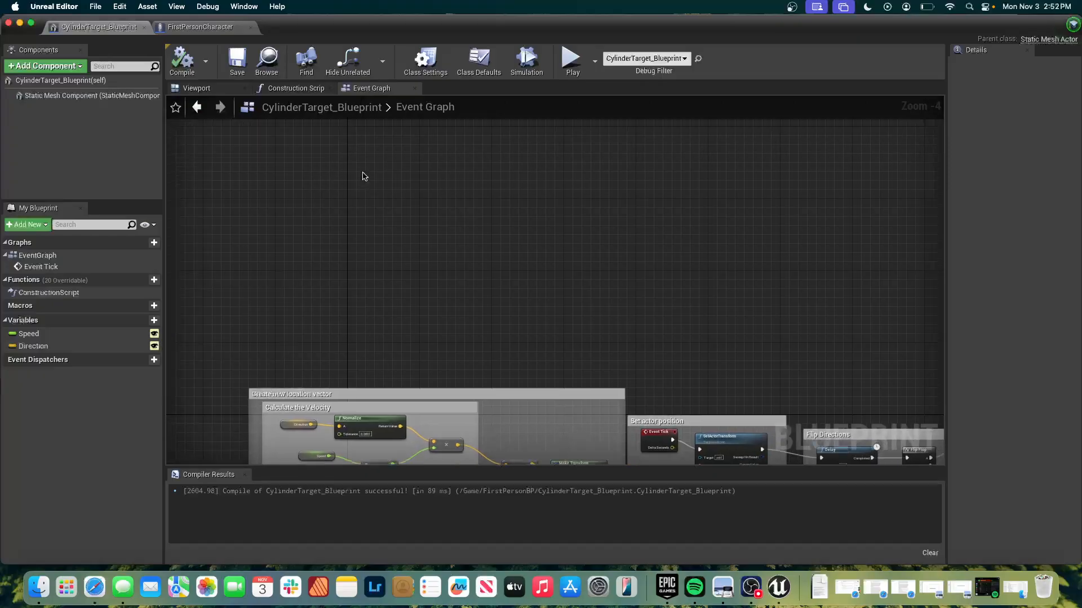
scroll(364, 177, "down", 2)
scroll(364, 176, "right", 2)
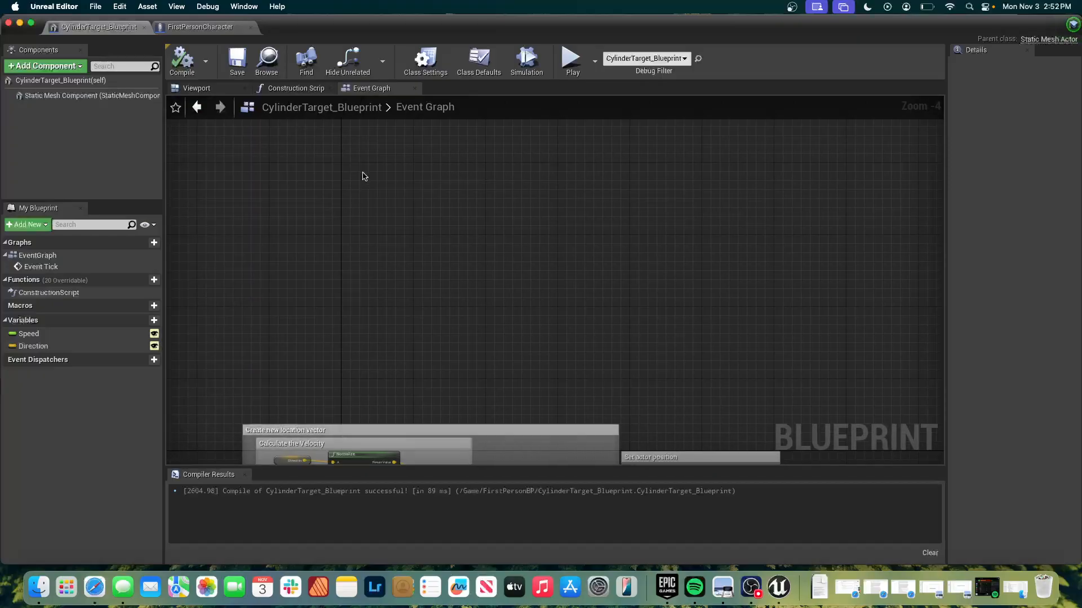
scroll(290, 213, "down", 3)
scroll(290, 212, "left", 1)
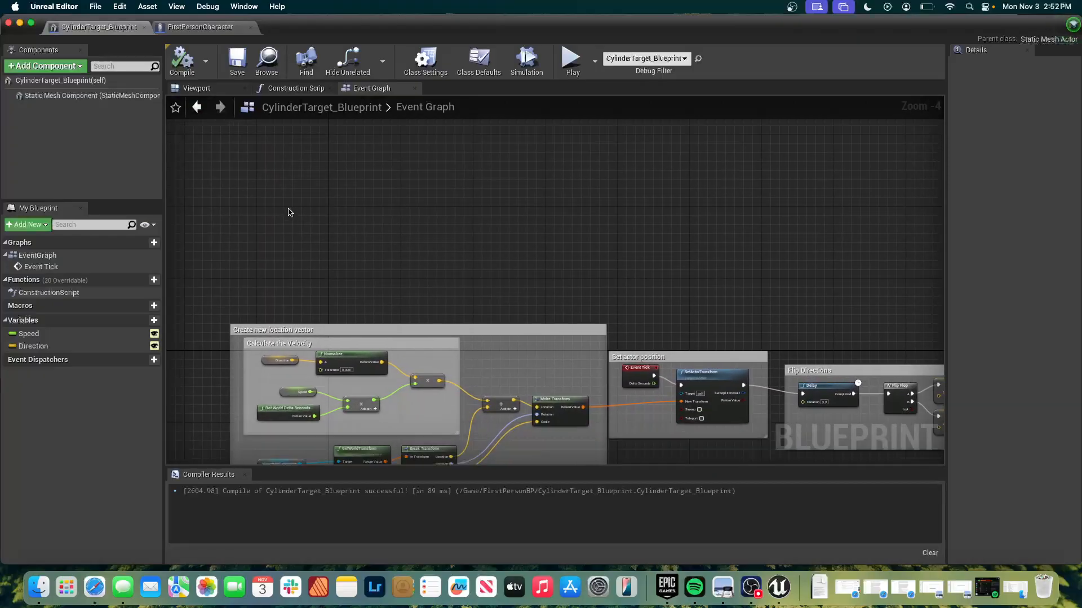
scroll(304, 195, "down", 2)
scroll(305, 194, "left", 1)
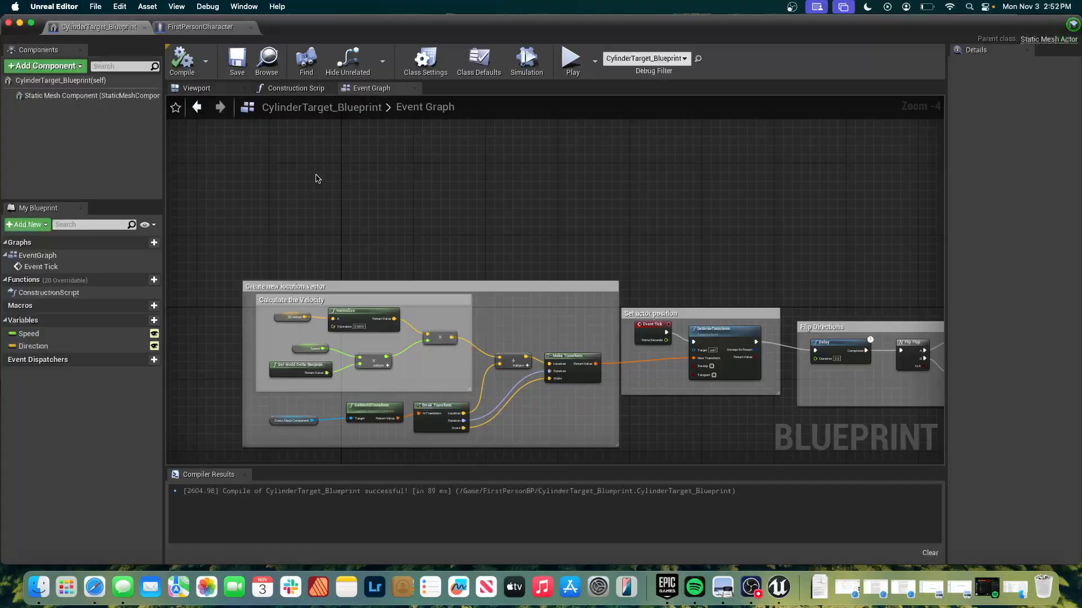
Open CylinderTarget_Blueprint from the FirstPersonBP content folder, with an empty area of its event graph in view.
scroll(315, 179, "up", 4)
scroll(325, 174, "down", 10)
scroll(324, 174, "left", 1)
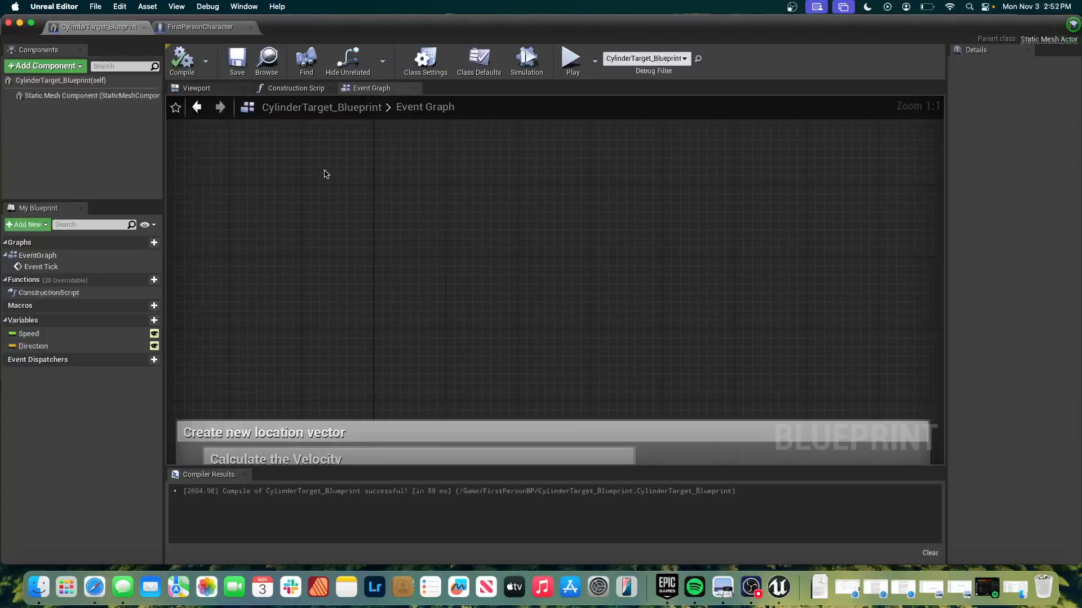
scroll(325, 170, "down", 1)
scroll(324, 171, "right", 1)
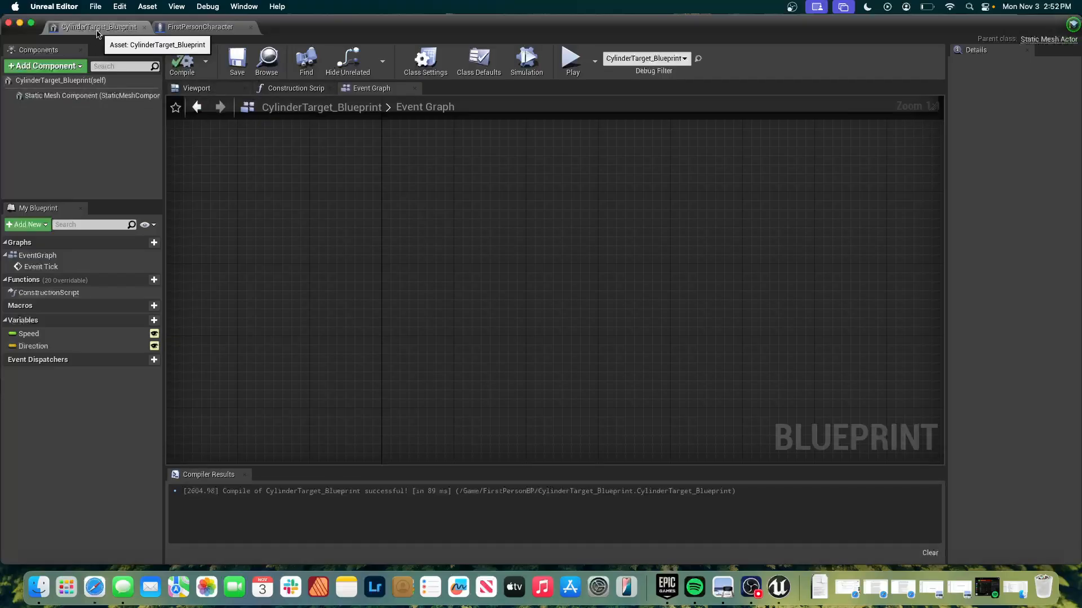
key("super+grave")
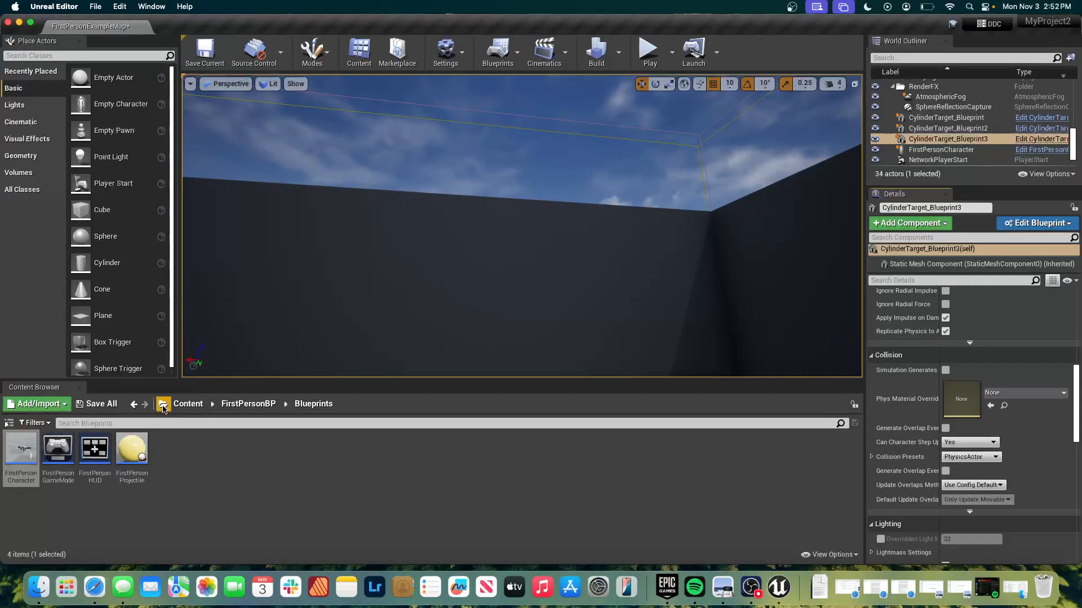
left_click(248, 404)
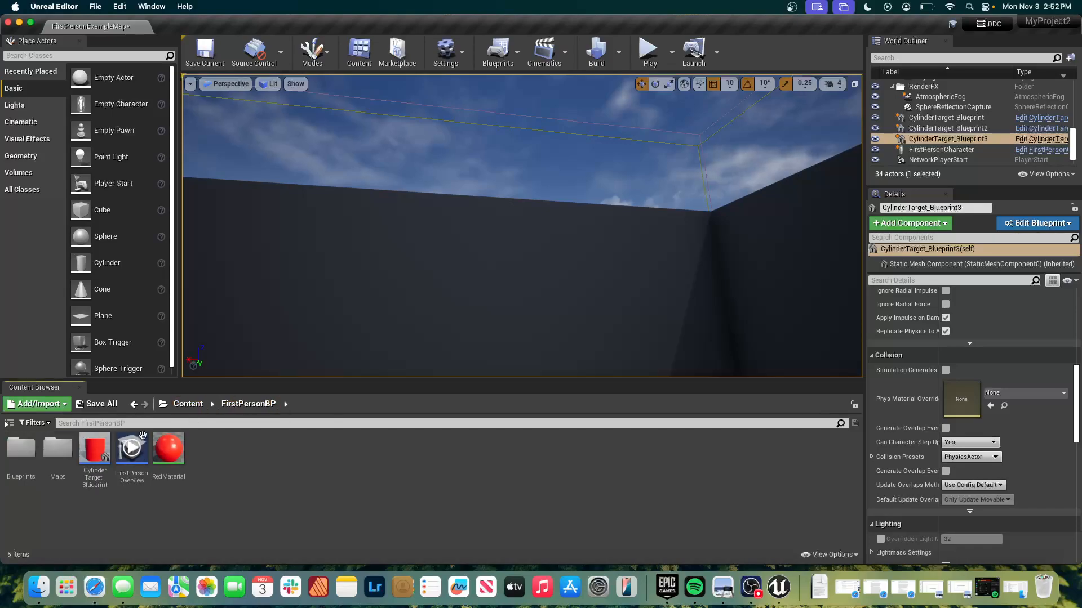
double_click(95, 456)
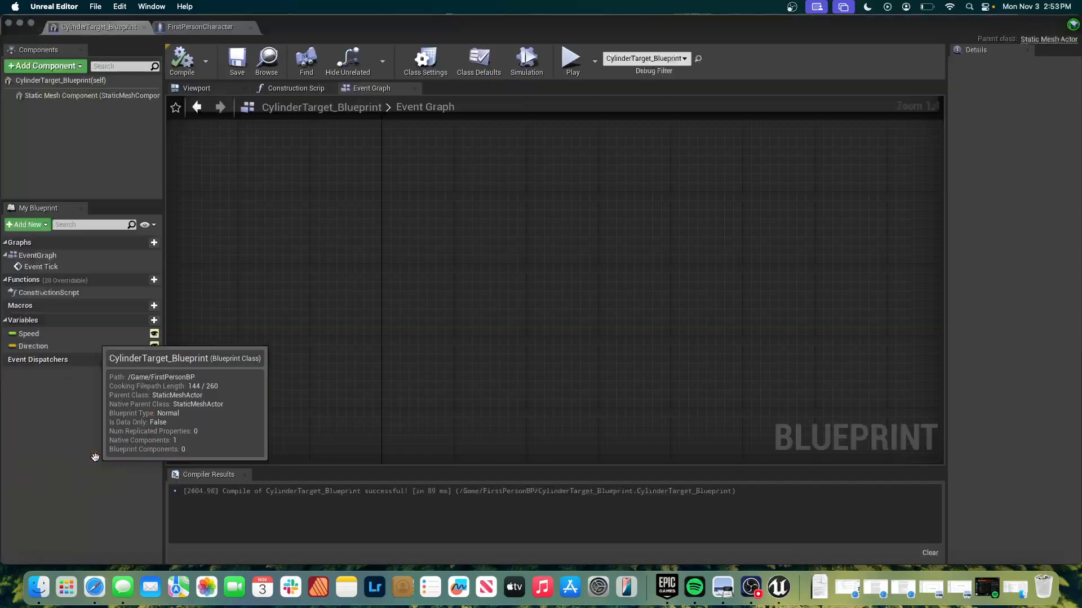
Add an Event Hit node in the empty area of the CylinderTarget_Blueprint event graph.
right_click(248, 299)
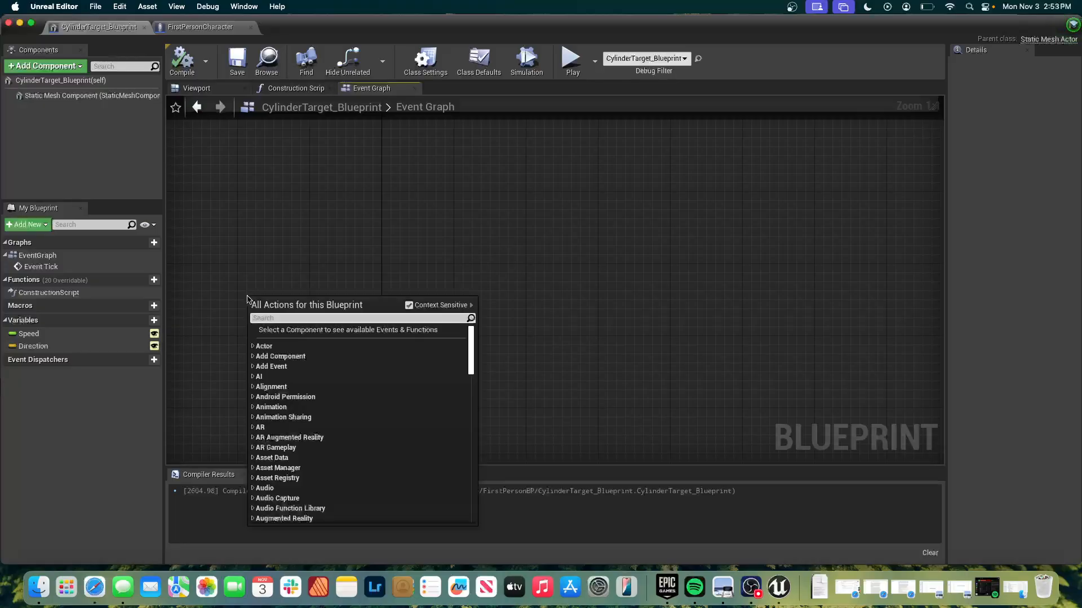
type("hit")
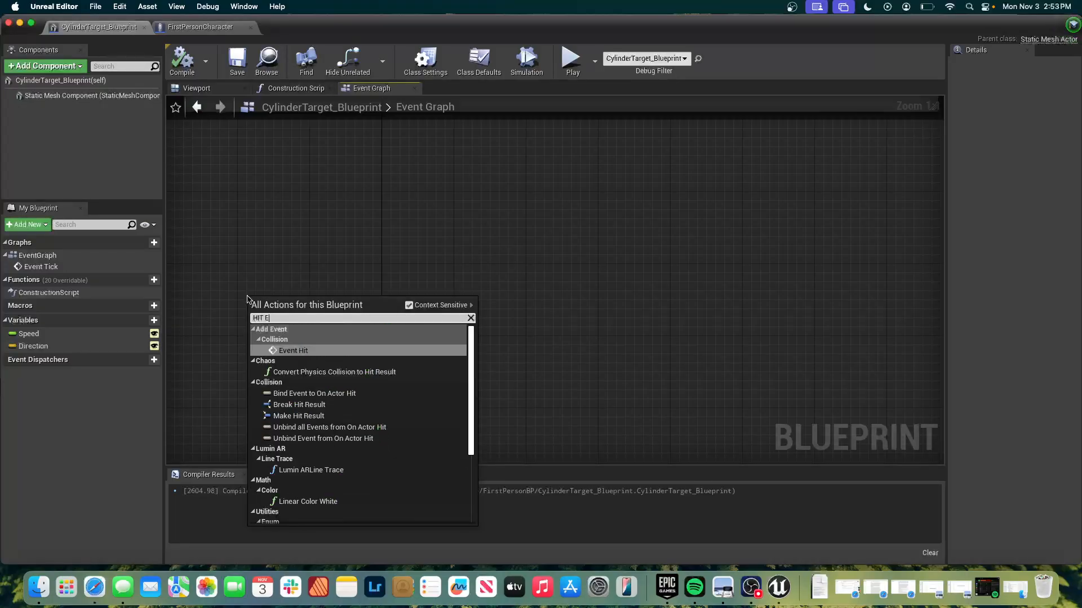
key("Return")
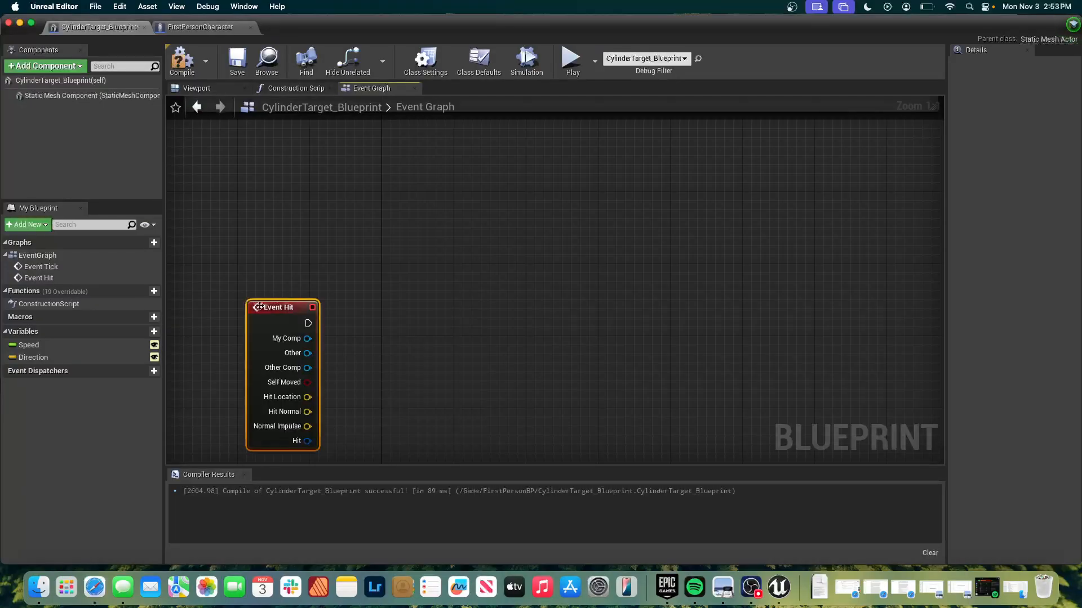
left_click_drag(283, 307, 256, 169)
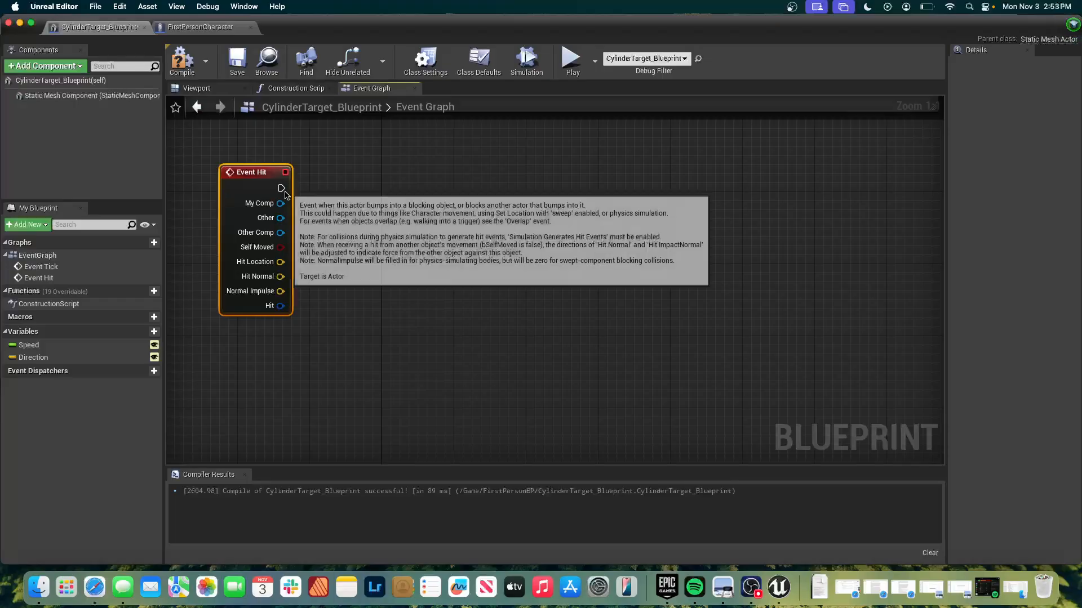
Add a Set Material node targeting a Primitive Component, driven by Event Hit's execution output, and line it up beside the event.
left_click_drag(281, 188, 352, 191)
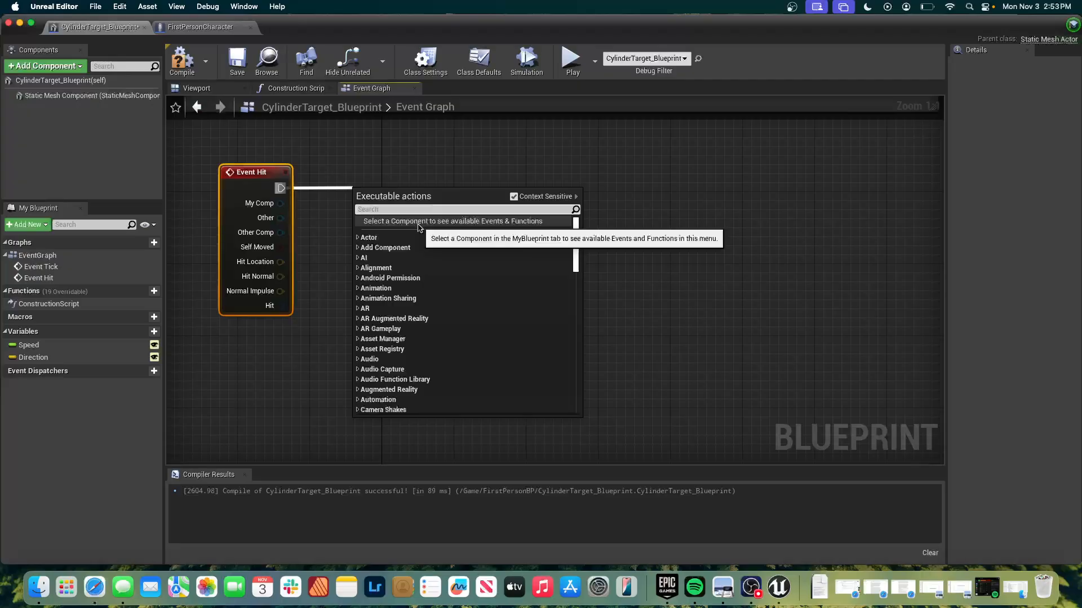
type("SET MATE")
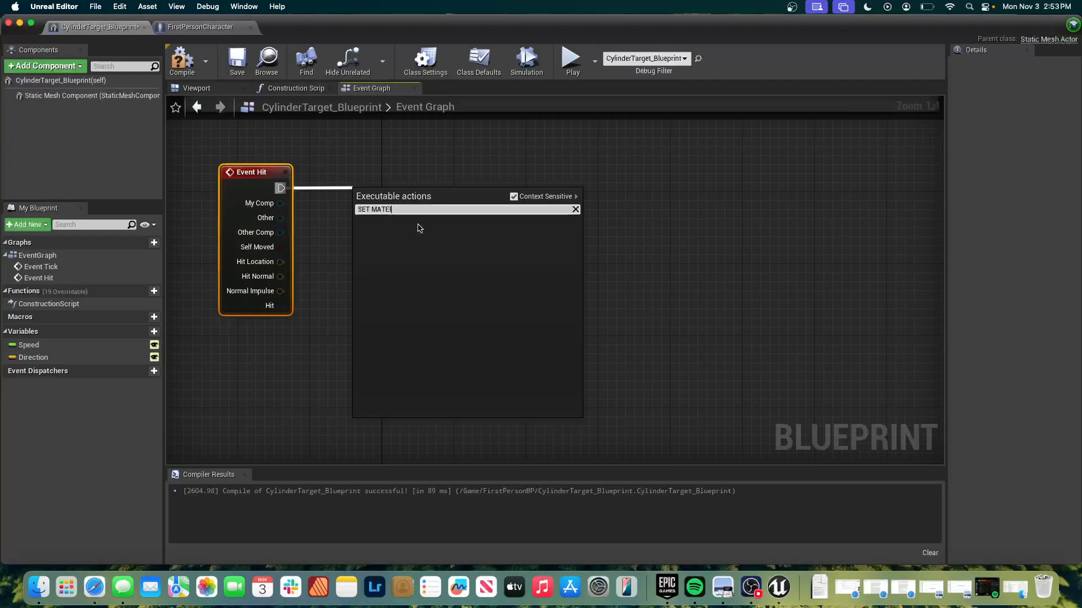
type("R")
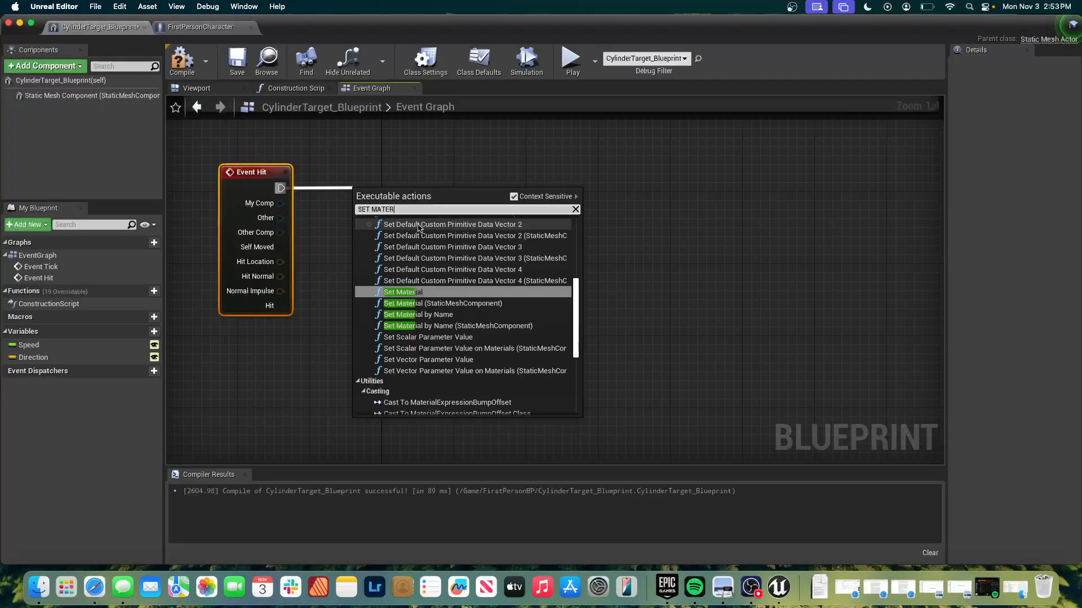
left_click(404, 293)
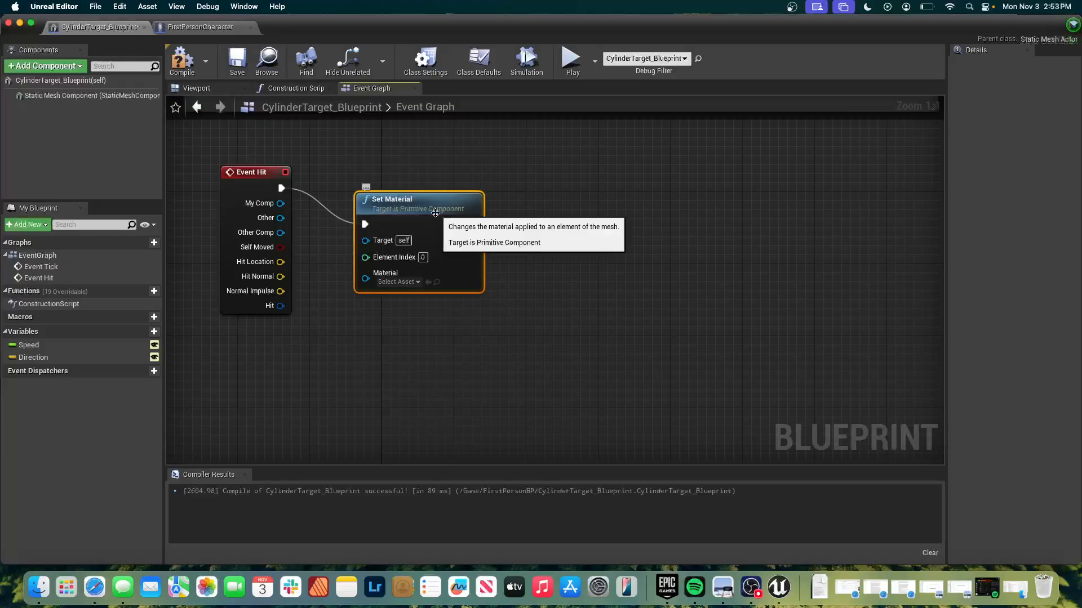
left_click_drag(436, 212, 435, 176)
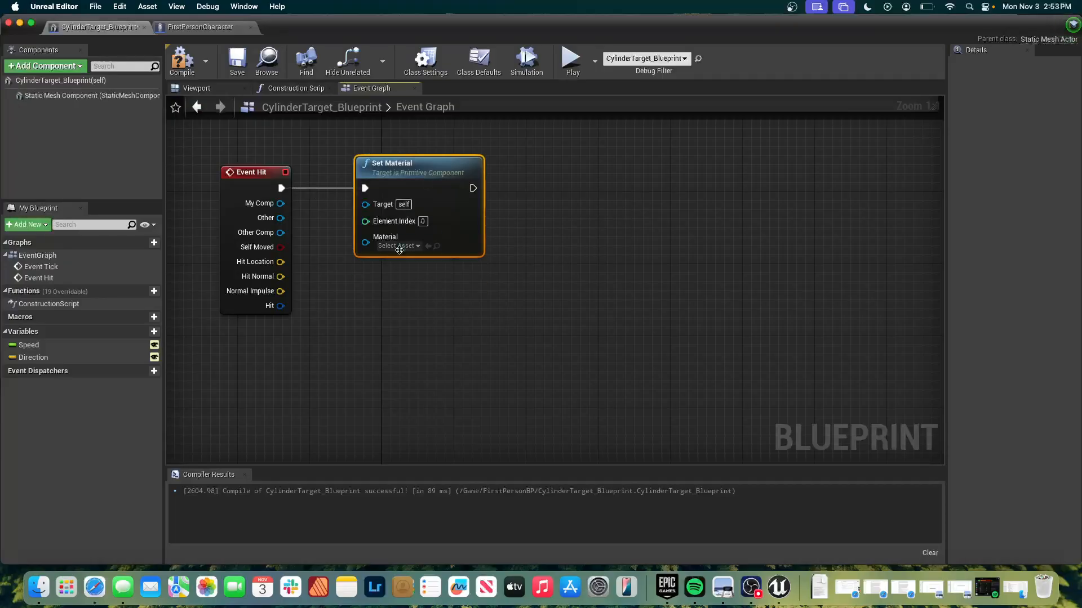
Choose M_Rock_Marble_Polished as the Set Material node's material.
left_click(401, 247)
scroll(423, 356, "down", 5)
scroll(422, 356, "down", 15)
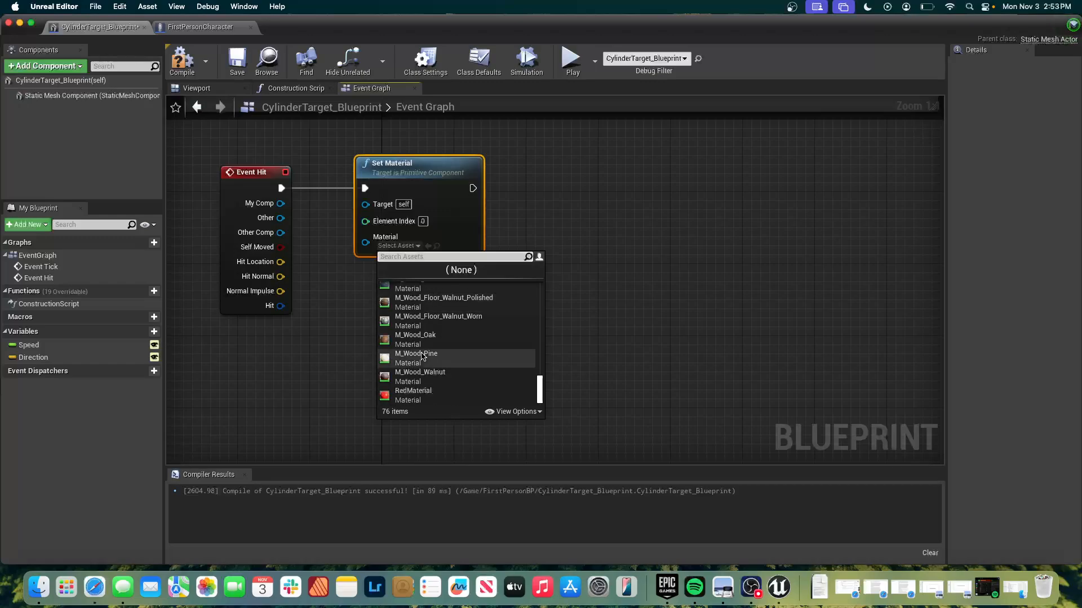
scroll(434, 376, "up", 3)
scroll(433, 376, "up", 1)
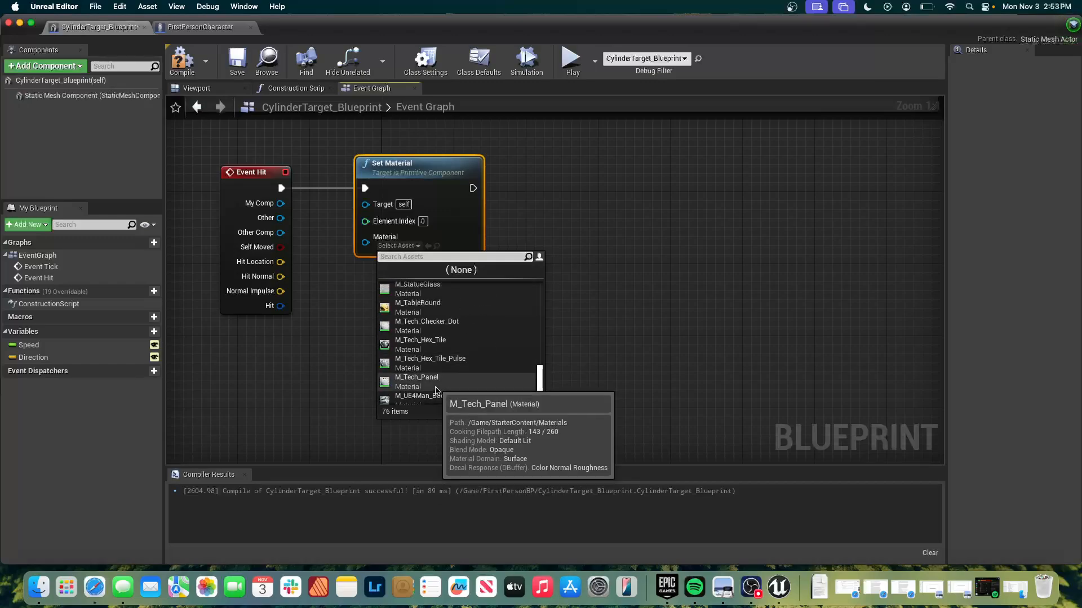
scroll(436, 389, "up", 2)
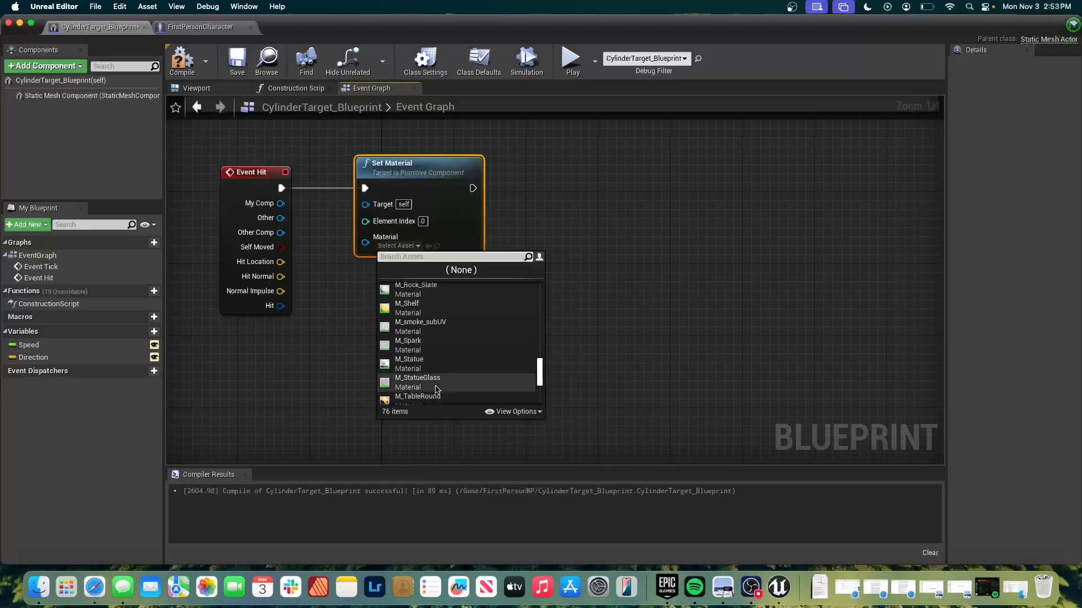
scroll(436, 388, "up", 1)
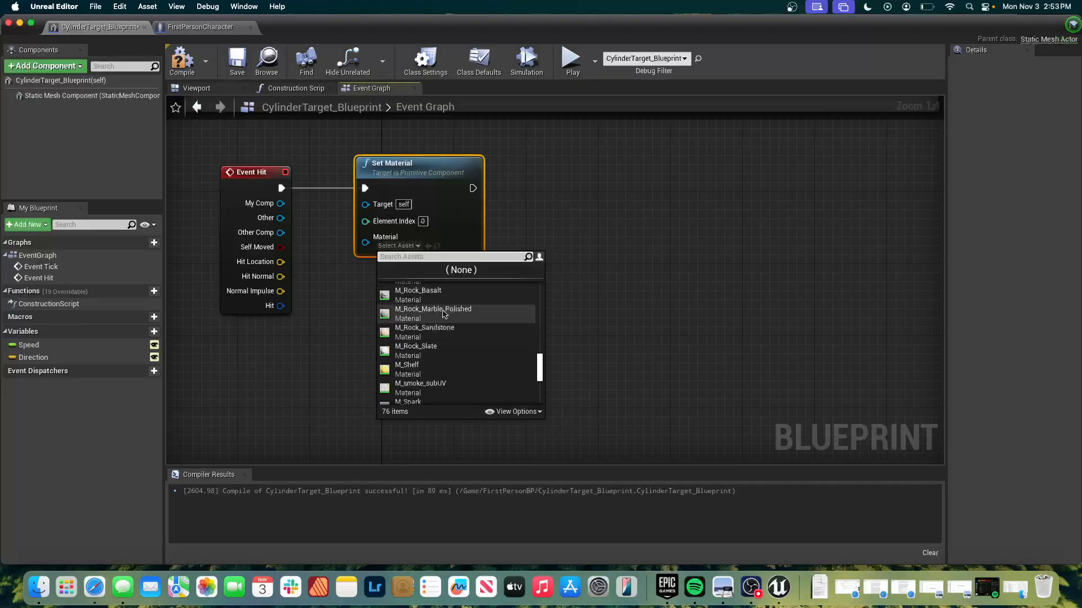
left_click(443, 313)
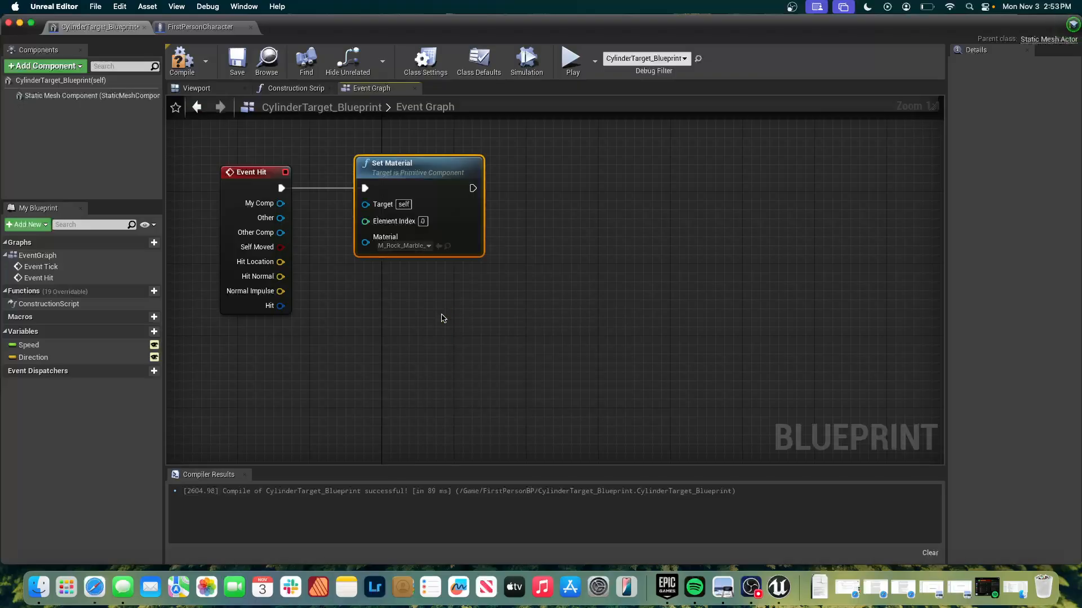
left_click(439, 303)
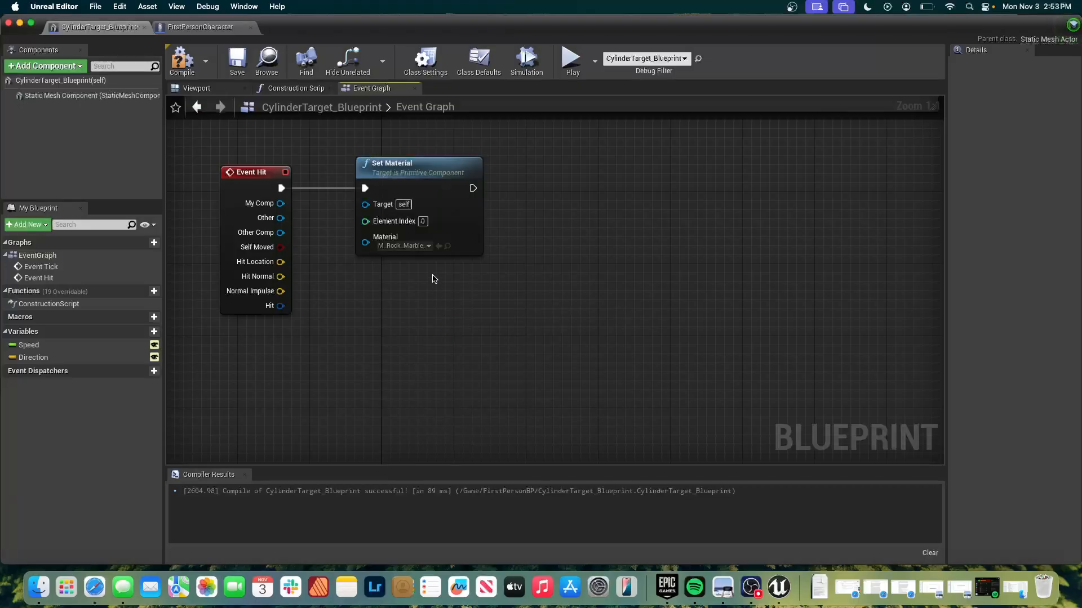
left_click(417, 245)
scroll(435, 327, "down", 2)
scroll(435, 327, "down", 8)
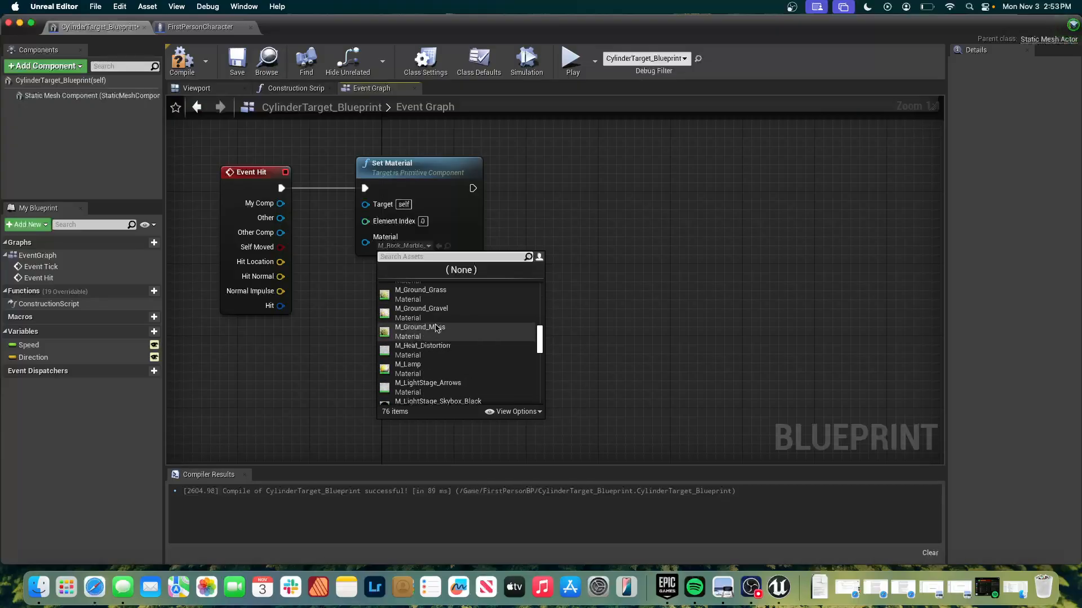
left_click(582, 270)
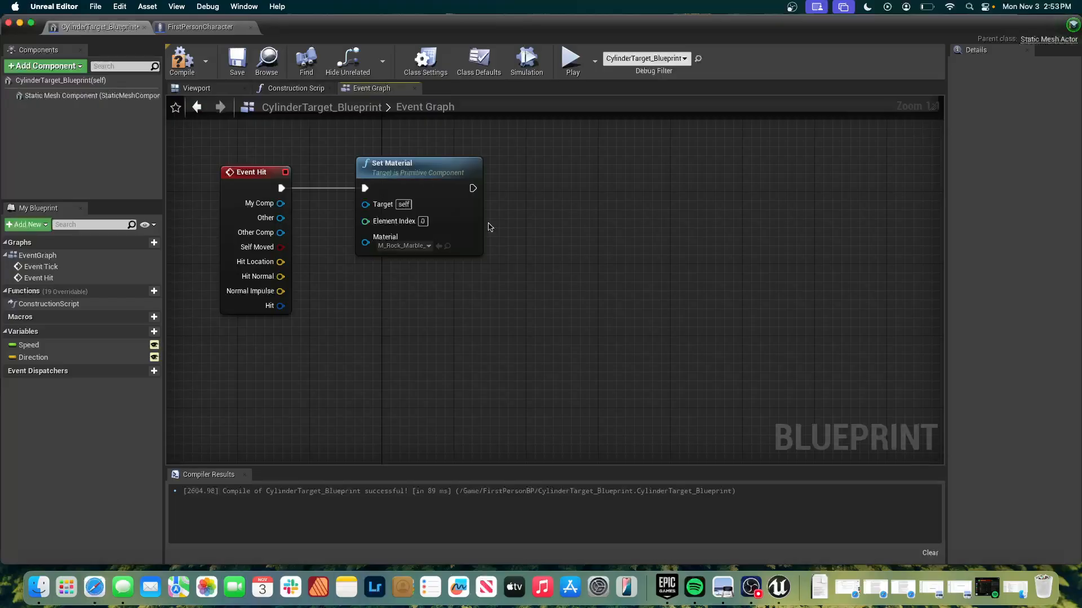
Connect a Static Mesh Component reference to Set Material's Target, compile the blueprint, and tidy the node layout.
left_click(182, 59)
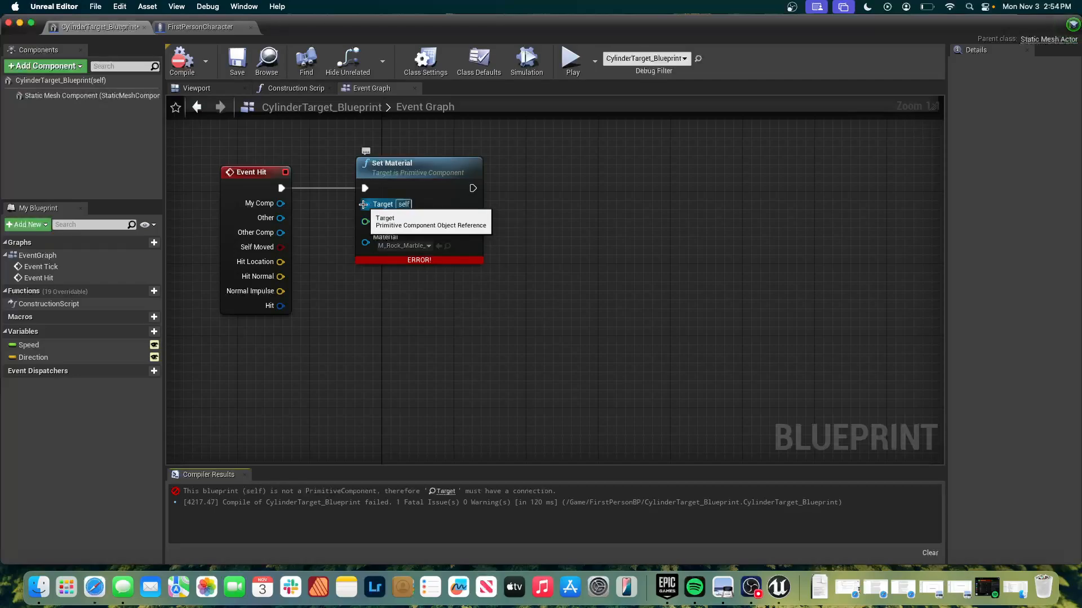
left_click_drag(363, 205, 317, 243)
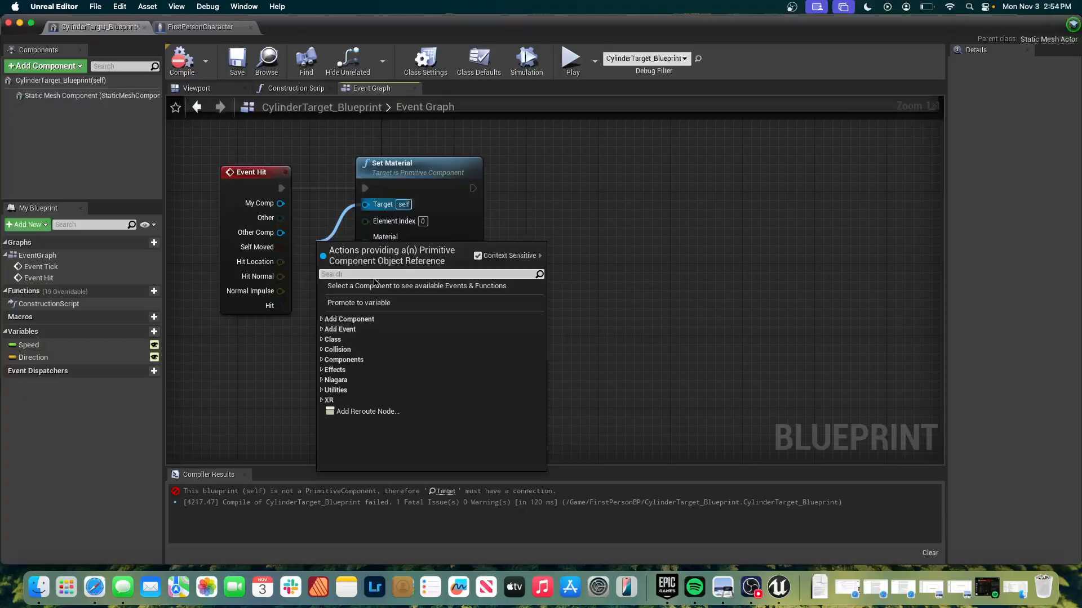
type("stati")
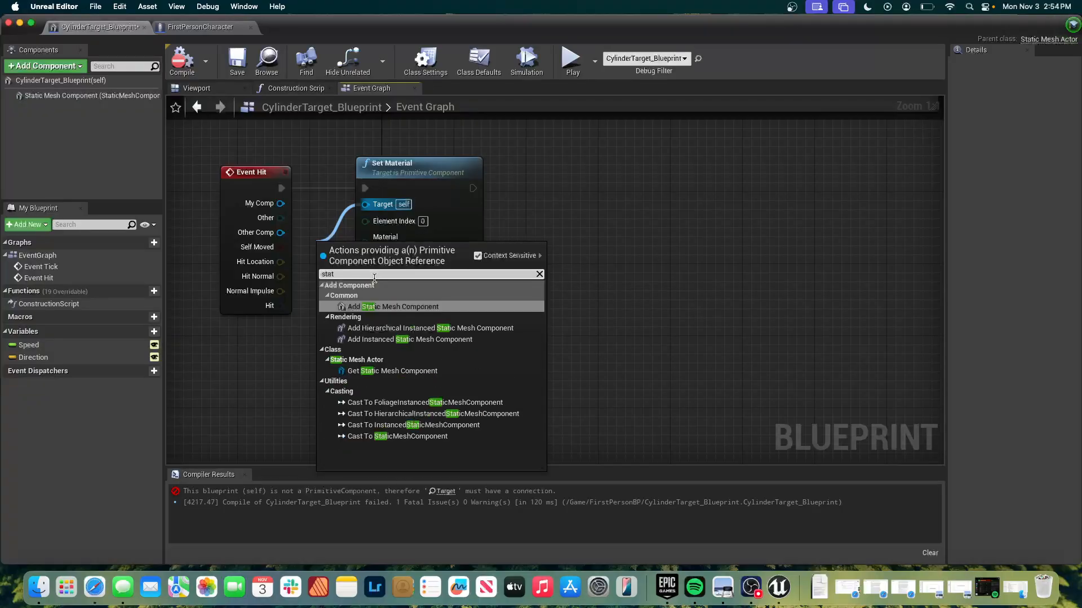
left_click(392, 371)
left_click_drag(356, 254, 236, 346)
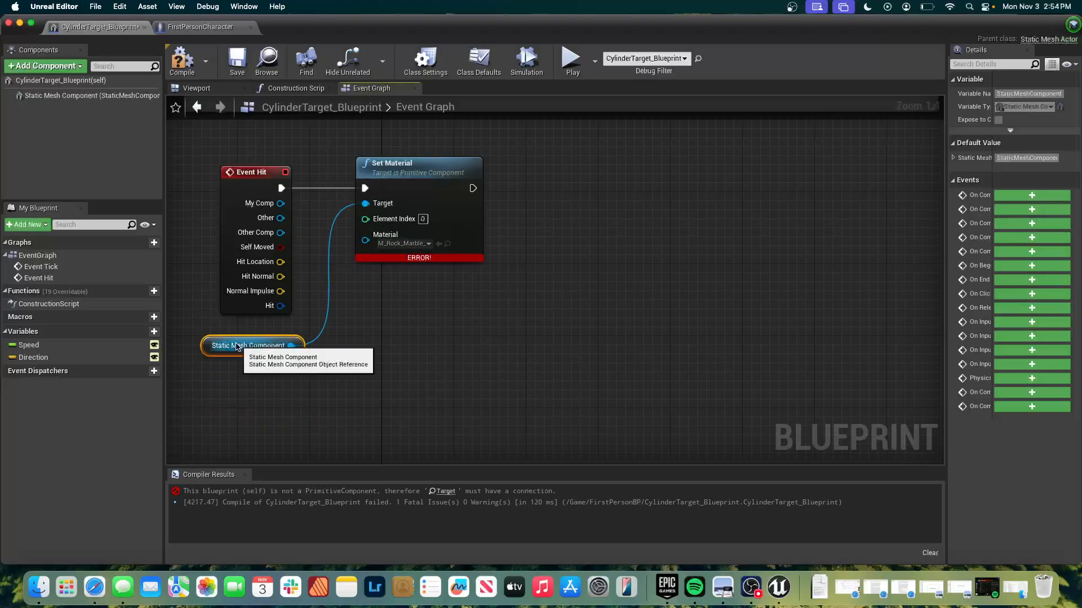
left_click(183, 66)
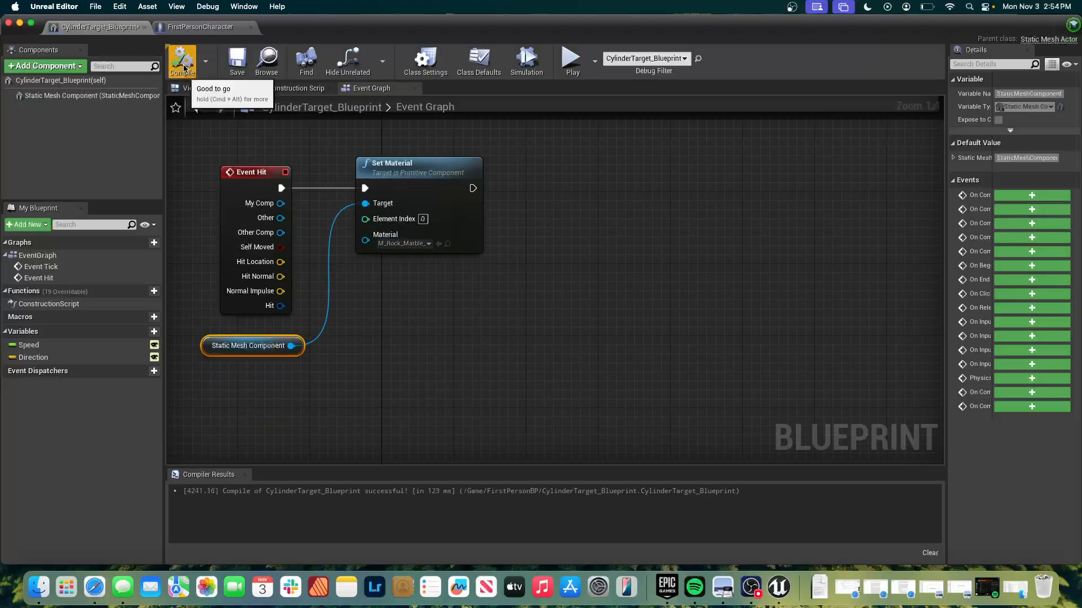
left_click_drag(418, 169, 418, 232)
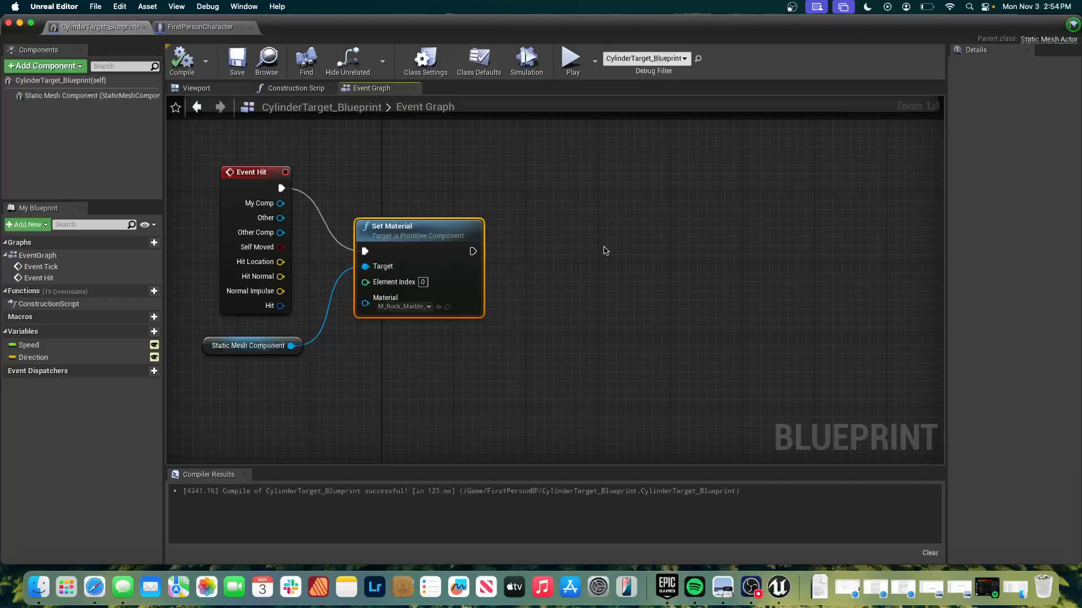
Play the level, shoot the red cylinder targets to test their material change, inspect them up close, and stop play.
left_click(570, 59)
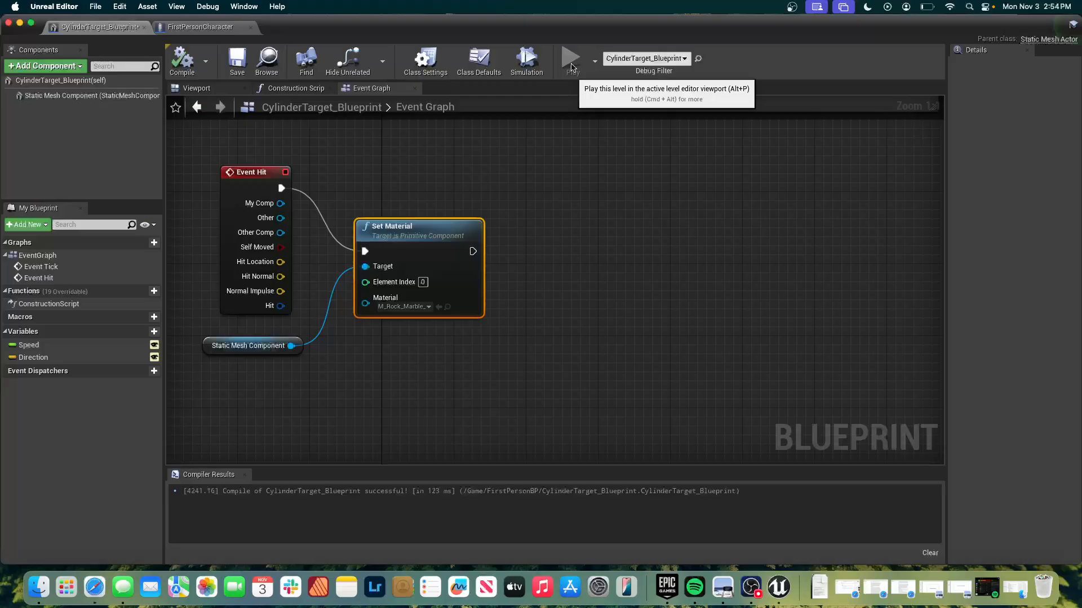
left_click(579, 127)
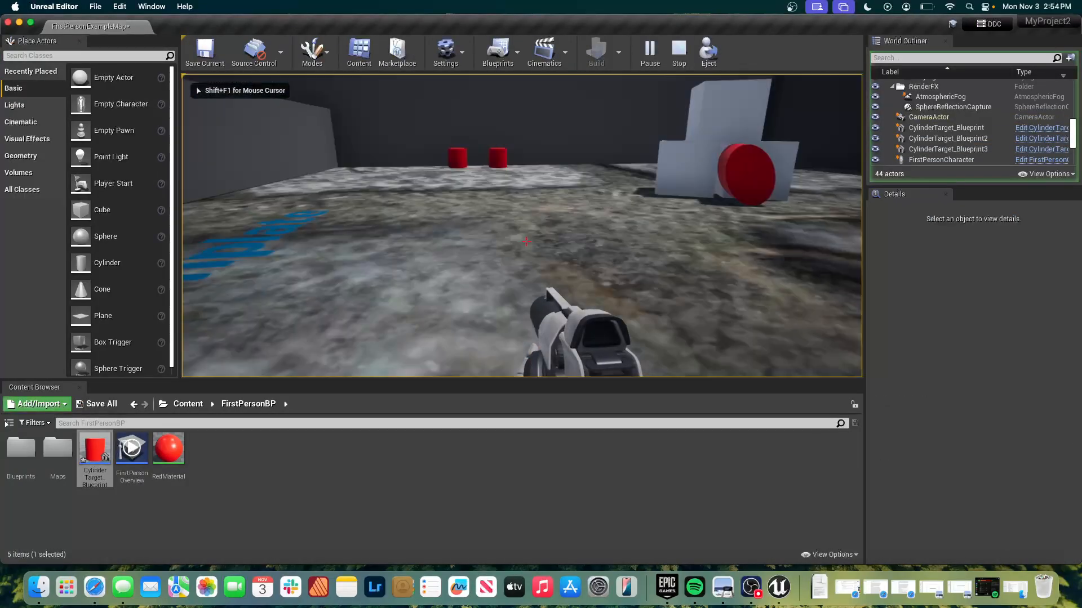
left_click(526, 242)
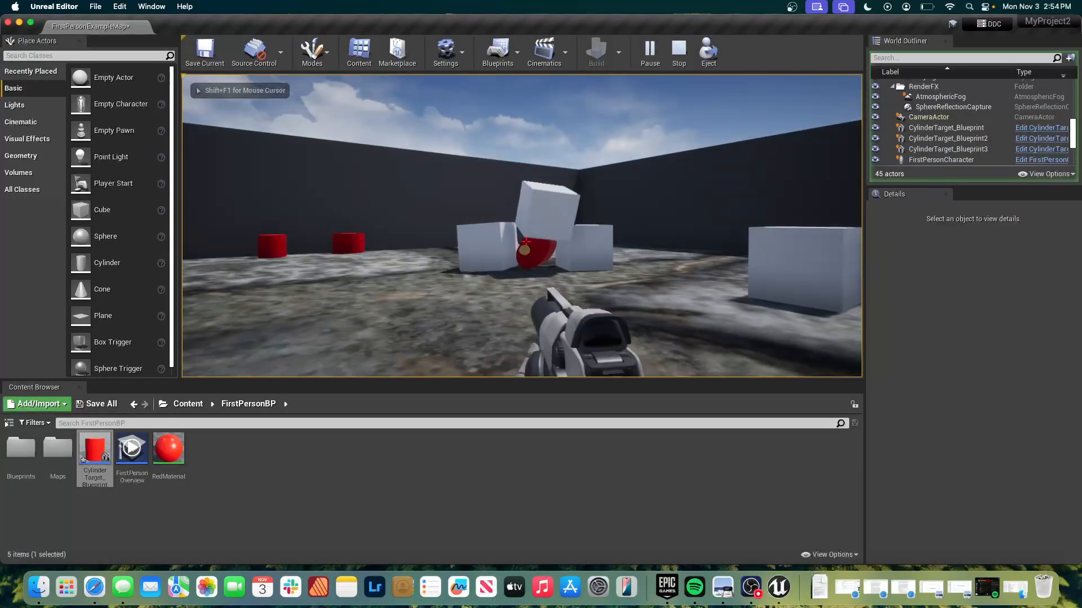
key("w")
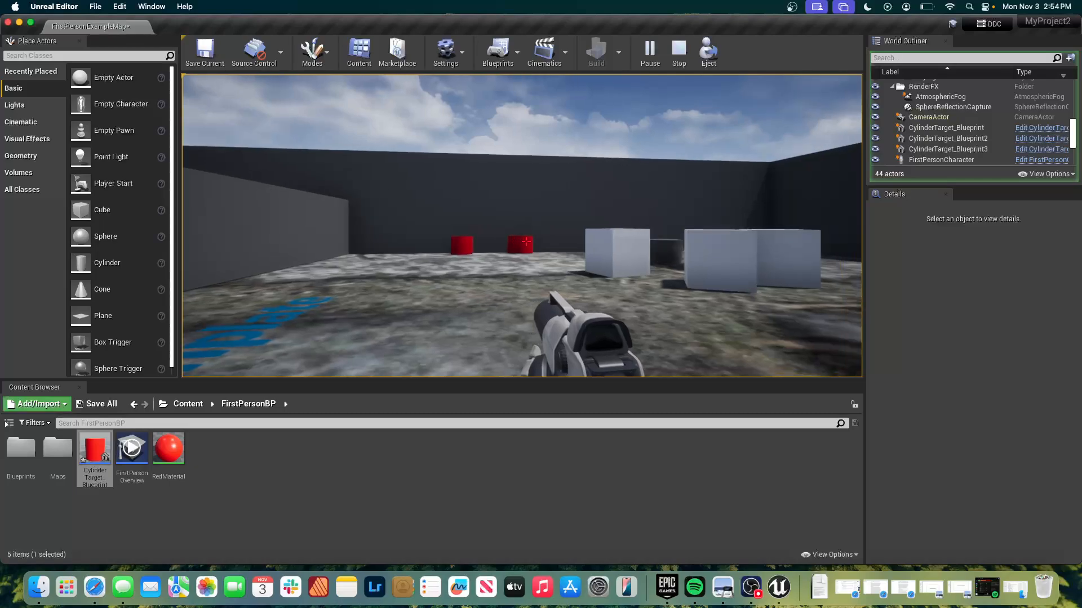
left_click(526, 242)
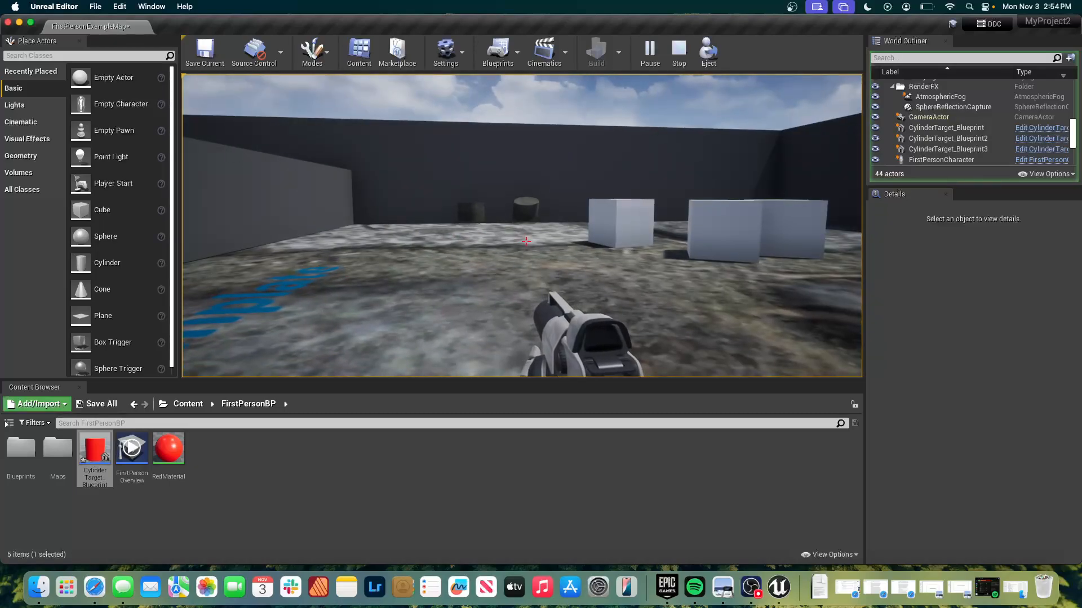
key("w")
key("w")
key("w")
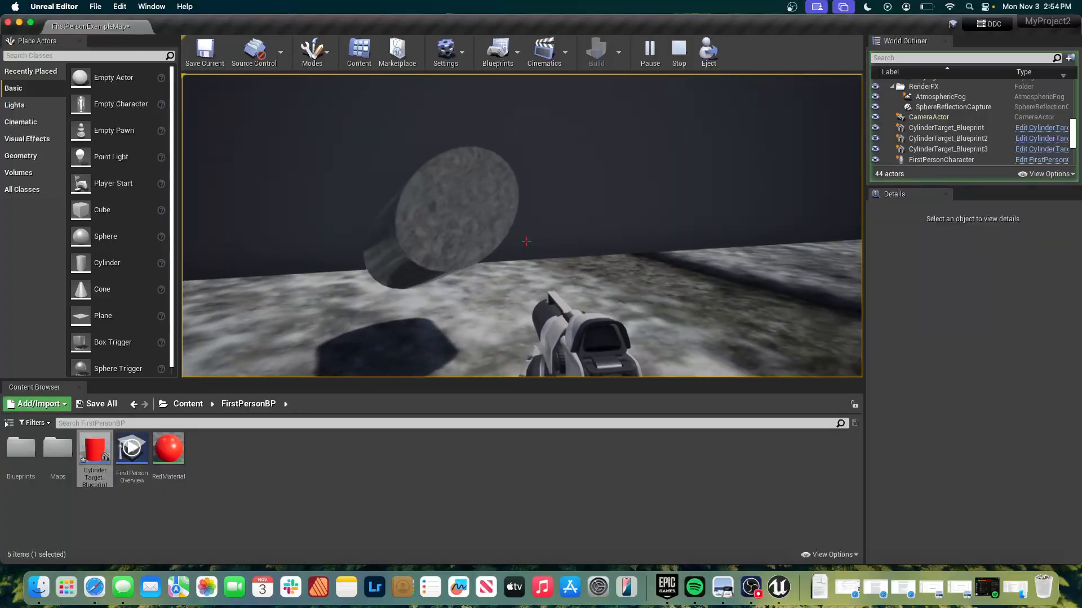
key("w")
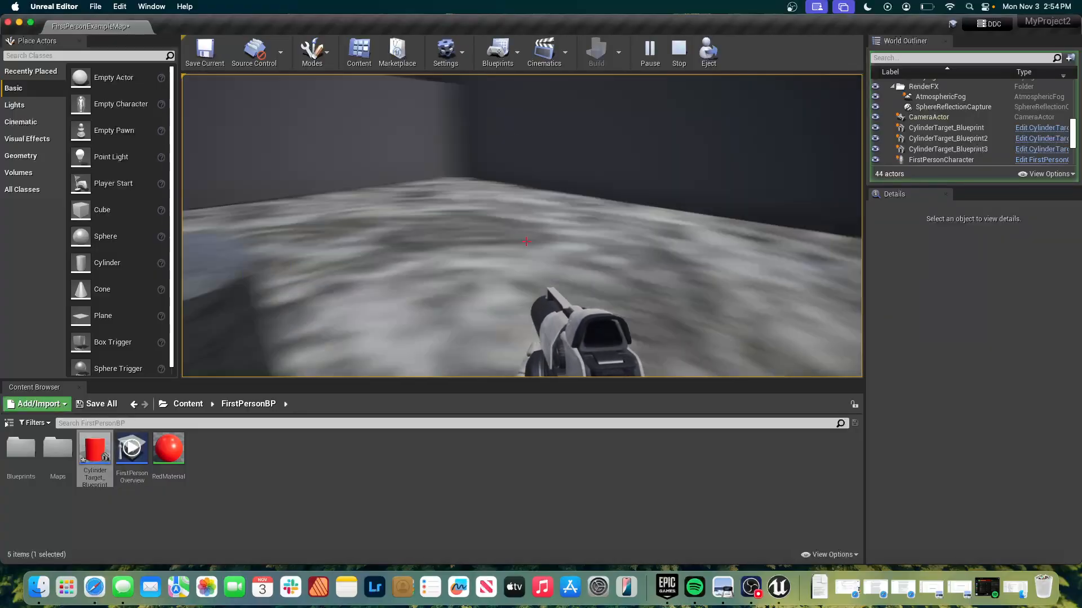
key("w")
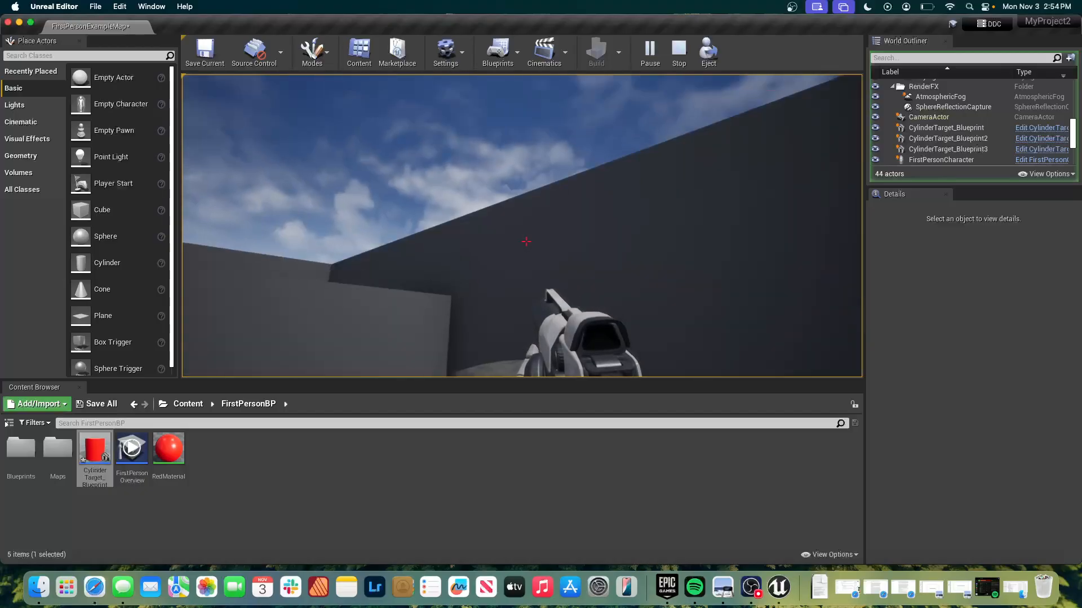
key("Escape")
Play the level again and walk the character into the cylinder targets to test contact hits, then end the session.
left_click(648, 50)
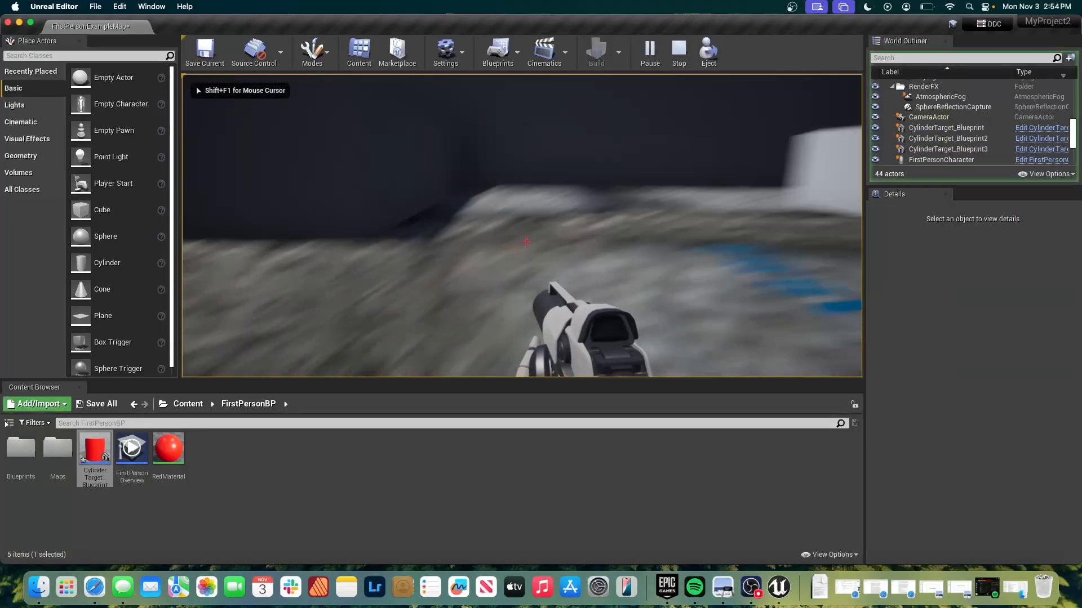
key("w")
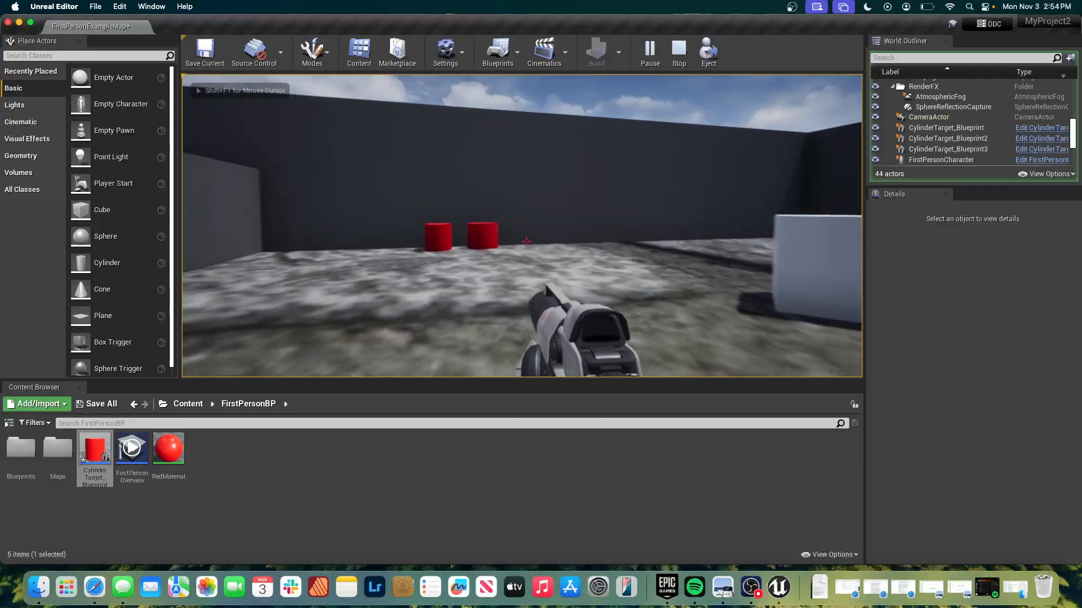
key("w")
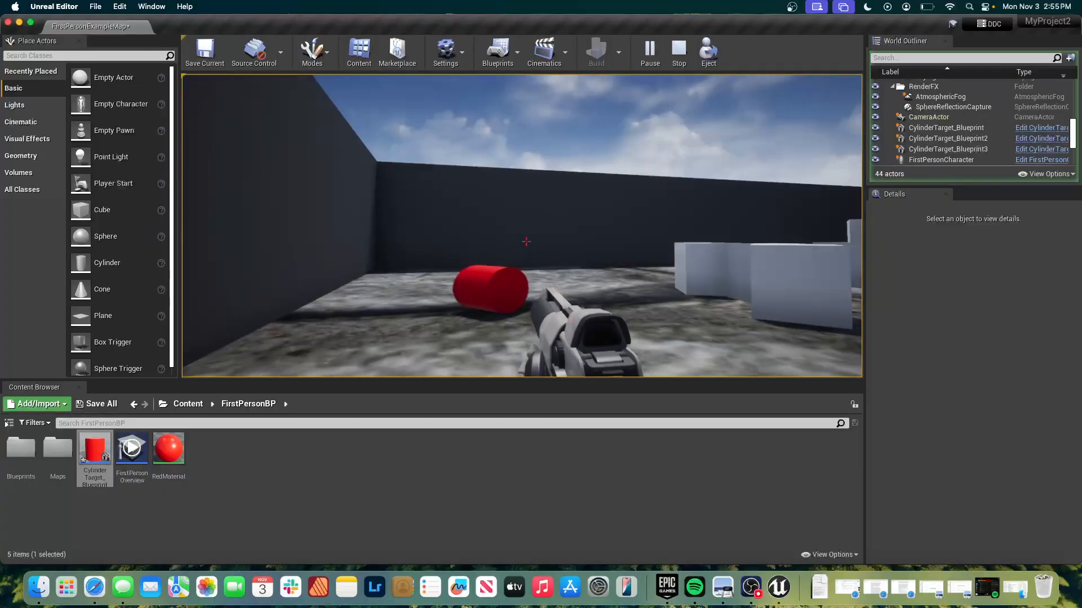
key("w")
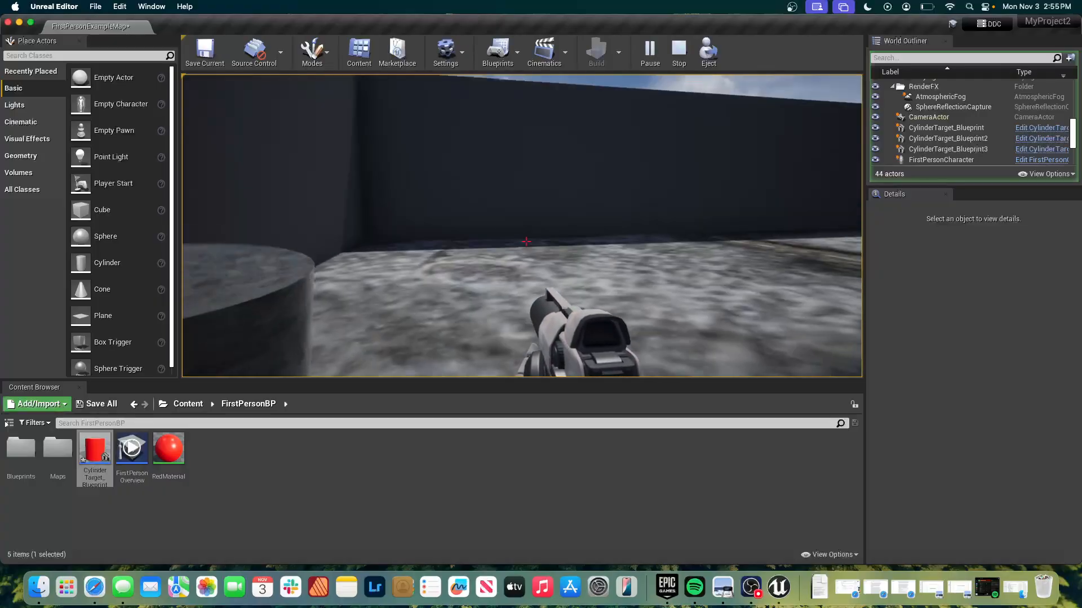
key("Escape")
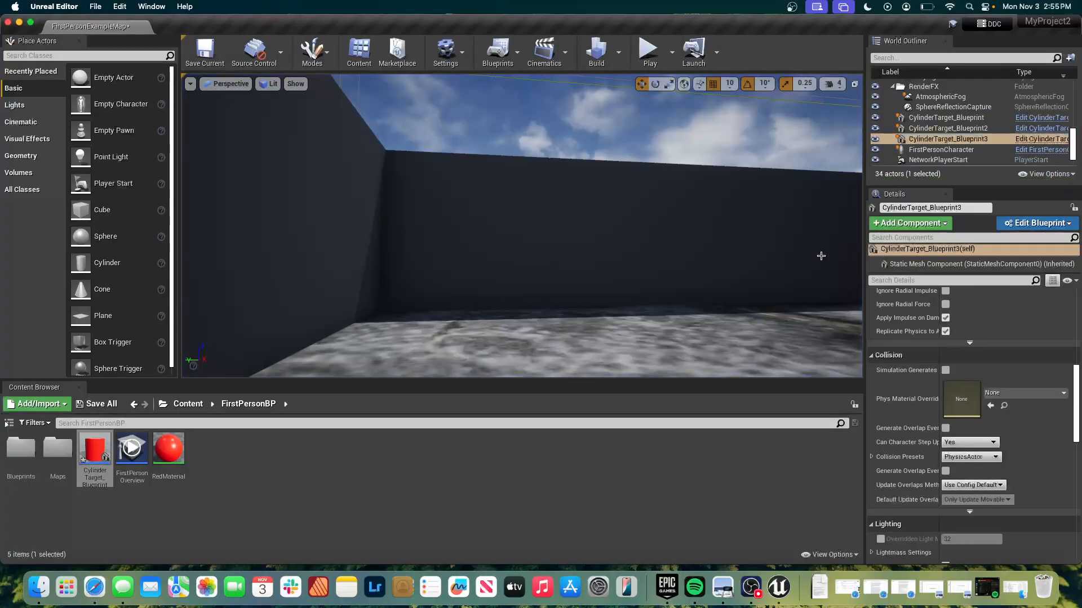
scroll(667, 256, "down", 3)
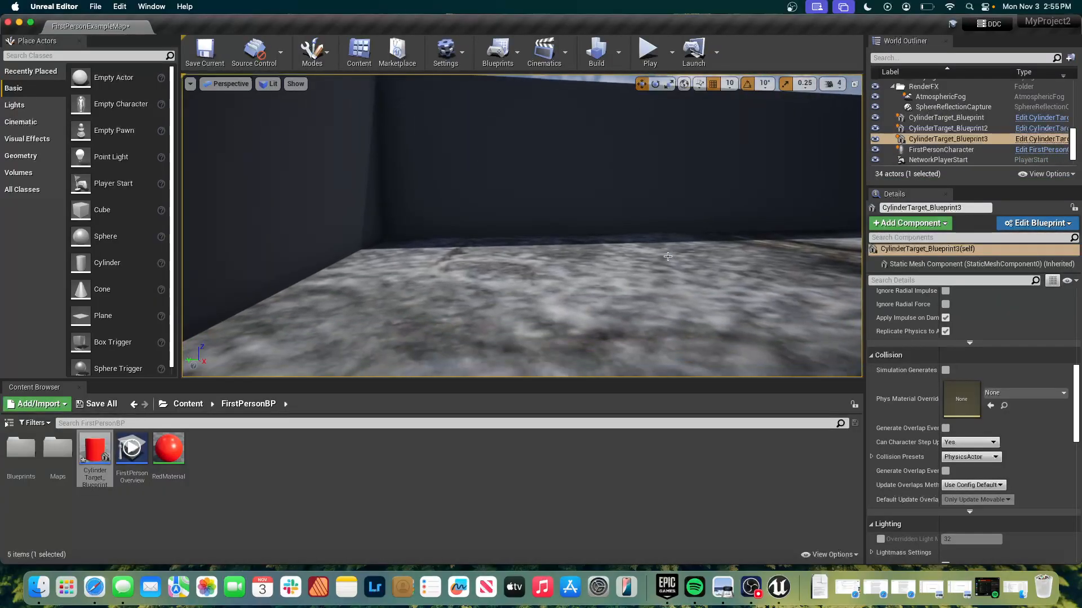
Back in the CylinderTarget_Blueprint event graph, add an Add Projectile Movement Component node targeting Event Hit's Other output.
key("super+Tab")
key("super+Tab")
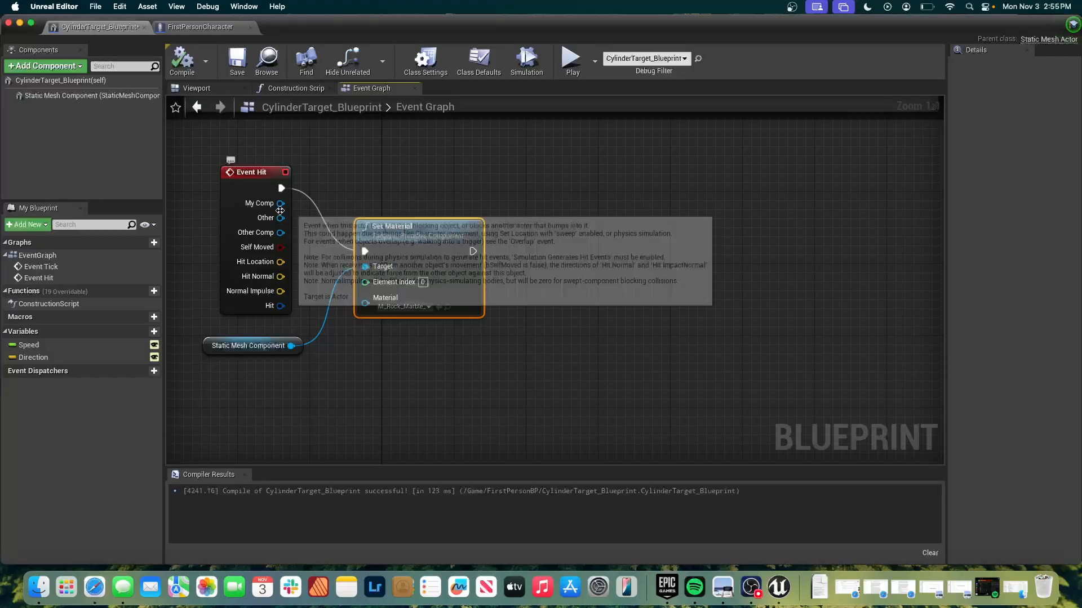
left_click_drag(280, 218, 390, 159)
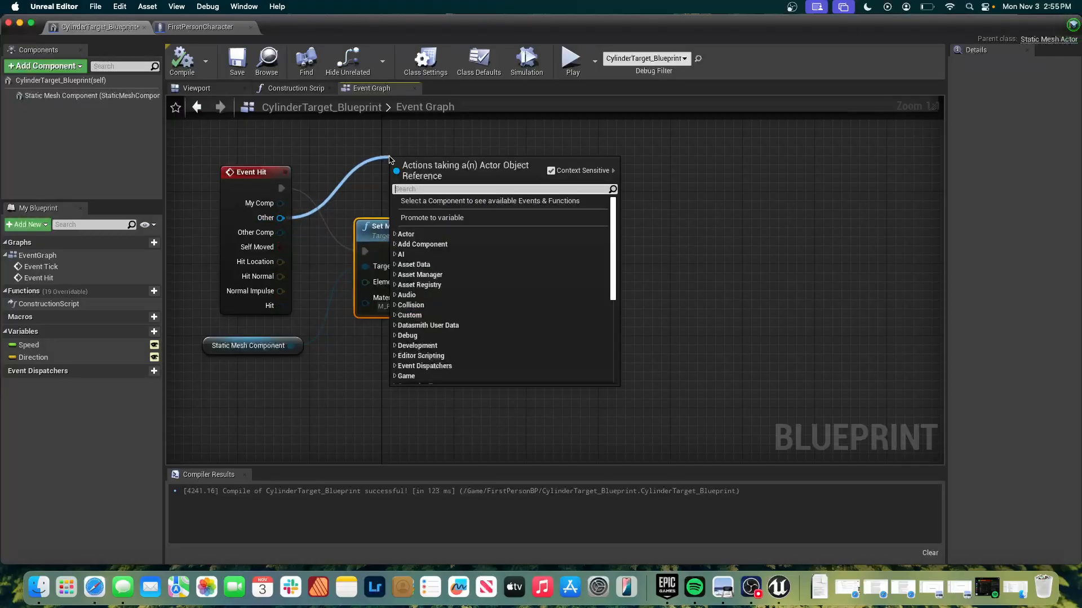
type("add")
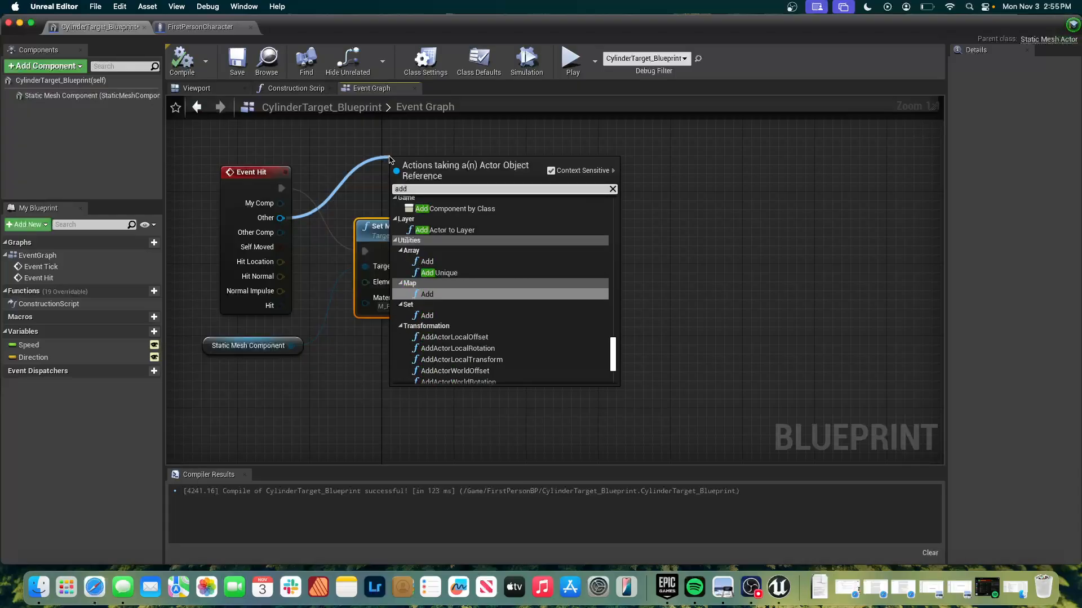
type(" orihe")
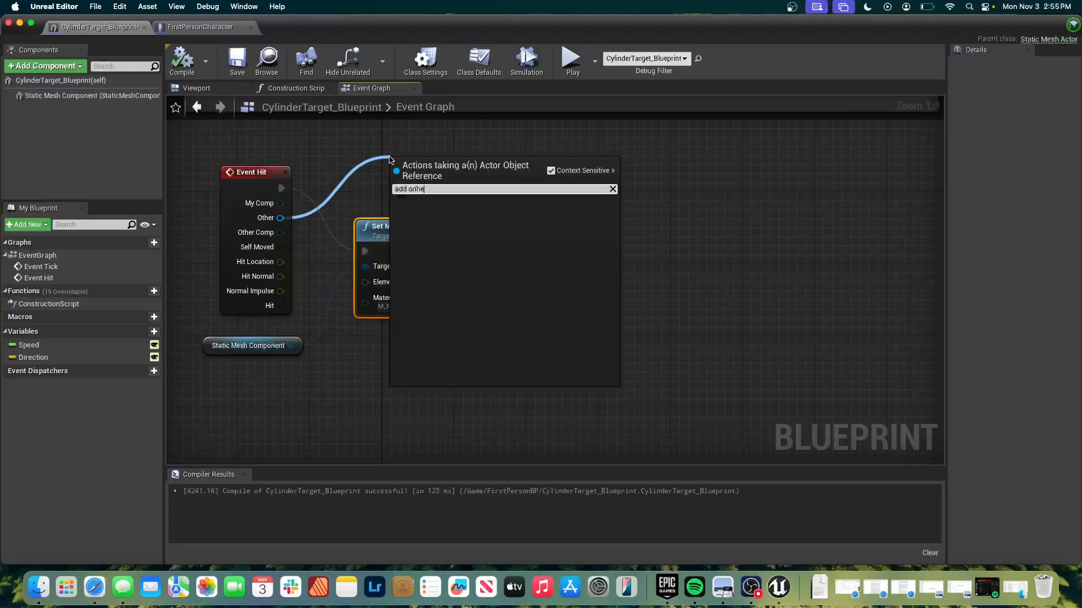
key("BackSpace")
key("BackSpace")
key("BackSpace")
key("BackSpace")
key("BackSpace")
type("proj")
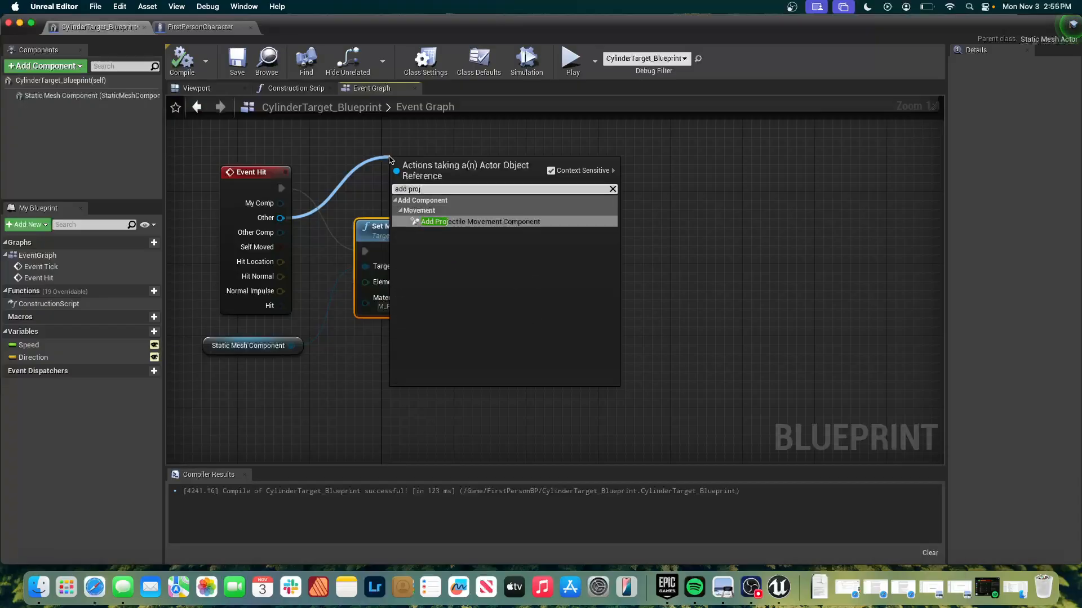
key("Return")
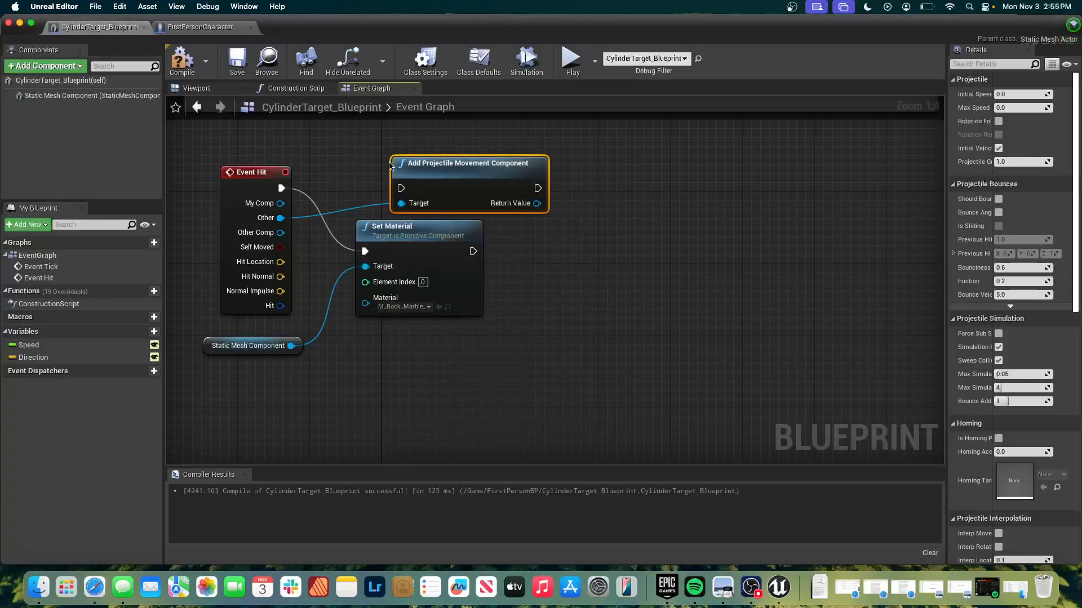
Move the Set Material node clear of the new node and disconnect it from Event Hit's execution output.
left_click_drag(410, 228, 535, 280)
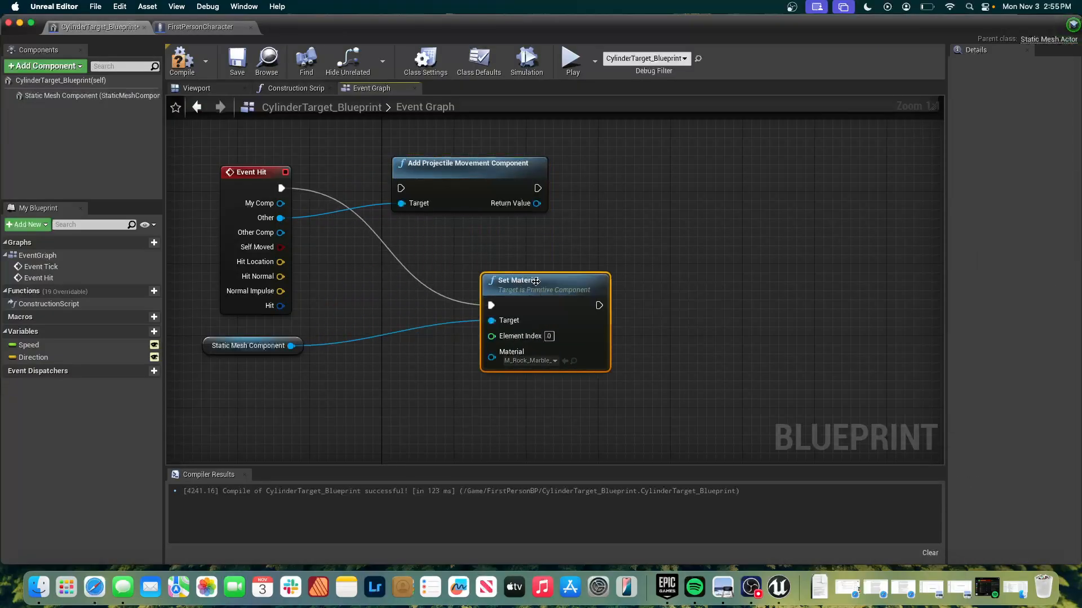
left_click(384, 246, "super")
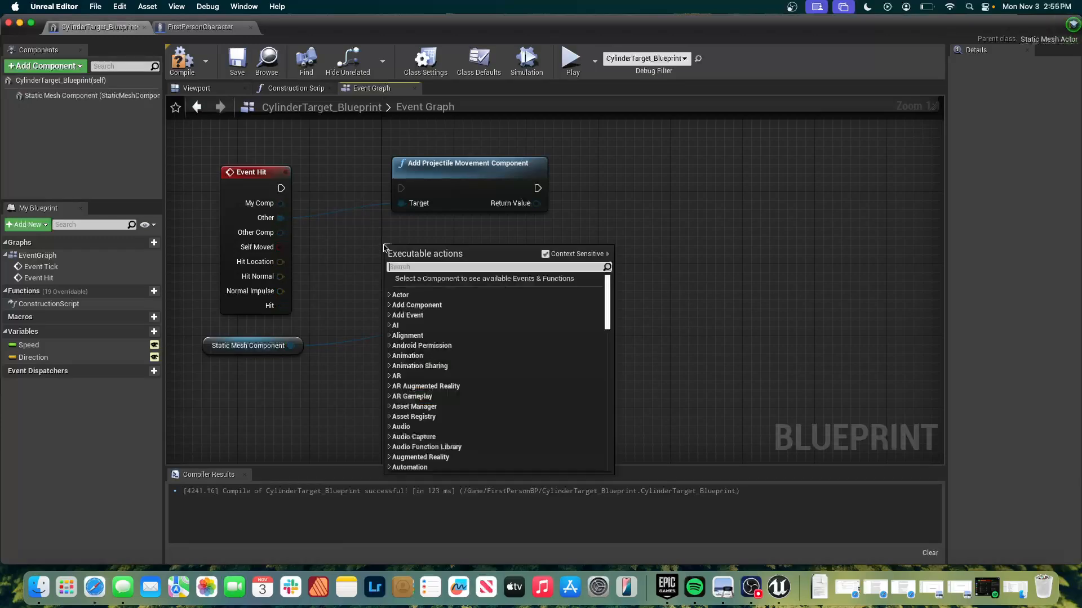
left_click(662, 161)
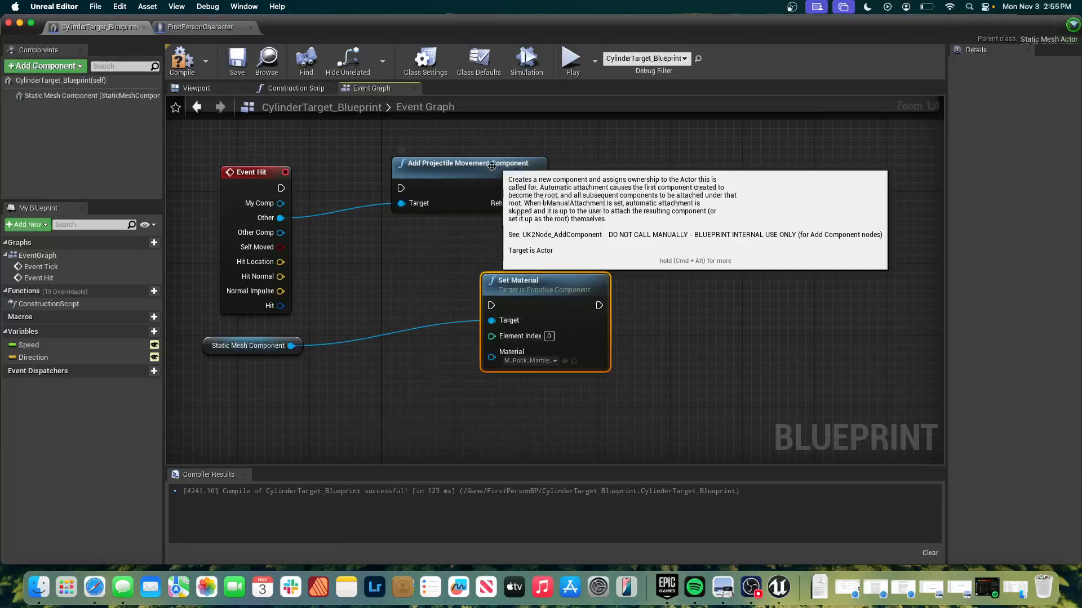
Arrange the function nodes in a row, feed Add Projectile Movement Component's execution output into Set Material, and place the Static Mesh Component reference below them.
left_click_drag(490, 173, 426, 190)
left_click_drag(548, 291, 599, 192)
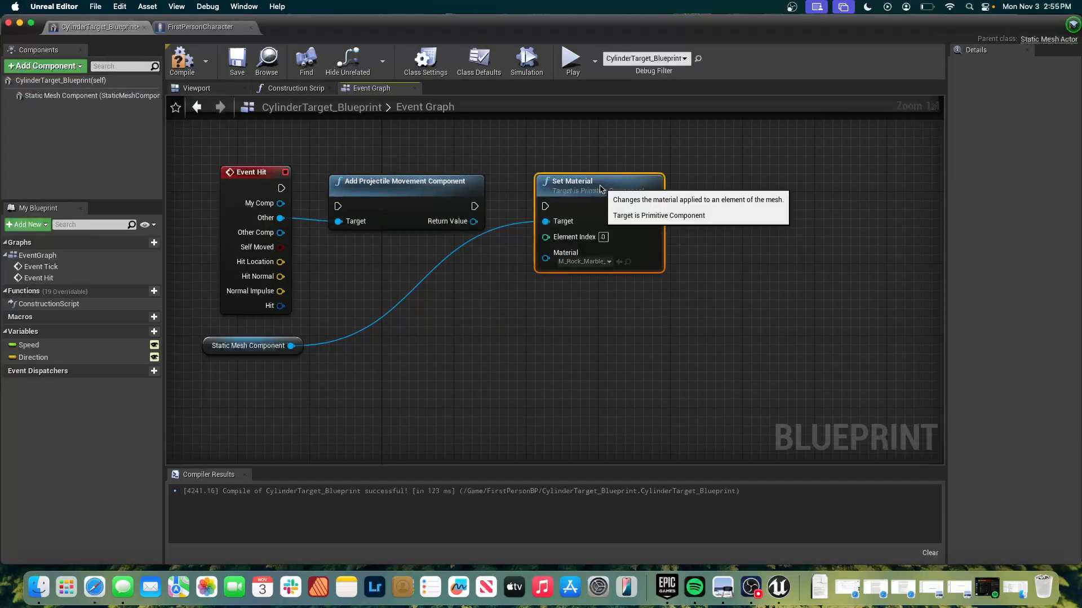
left_click_drag(475, 206, 547, 208)
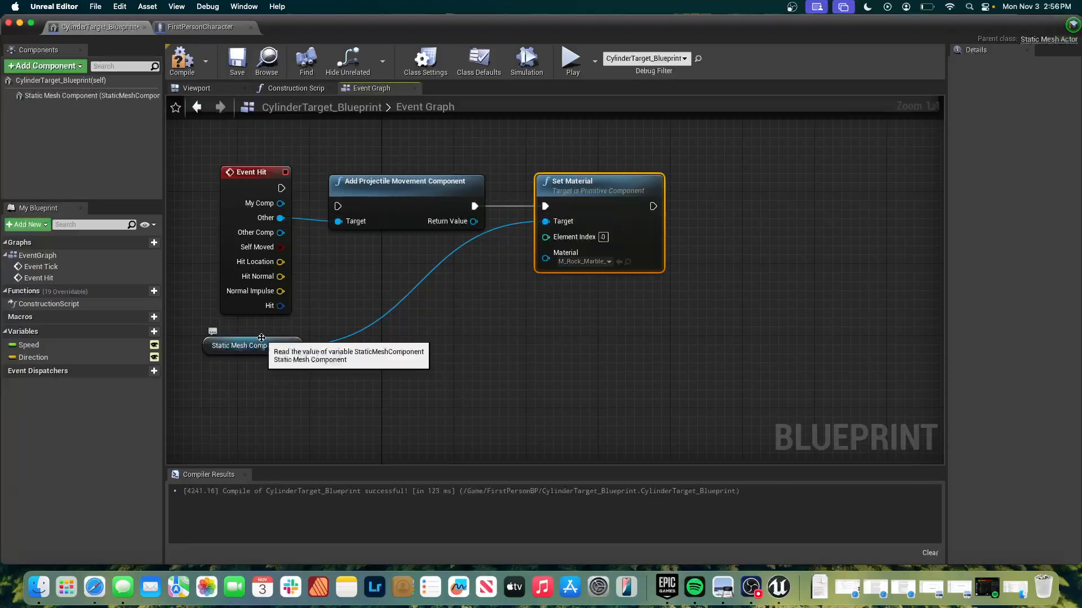
left_click_drag(262, 340, 414, 255)
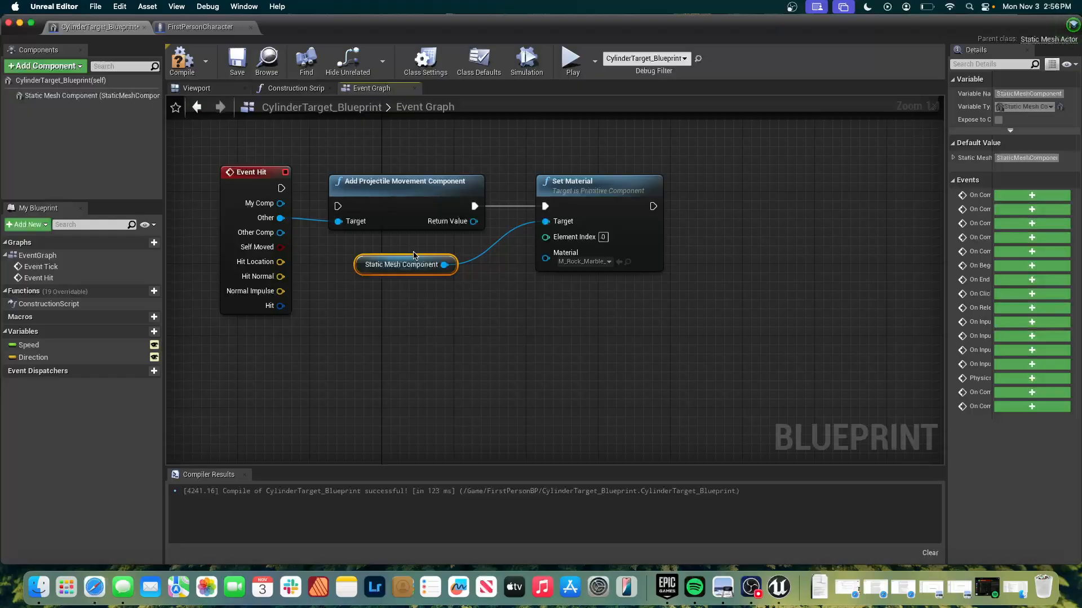
Play the level to test the rewired hit event by shooting and approaching the cylinders, and stop play.
left_click(572, 58)
left_click(524, 226)
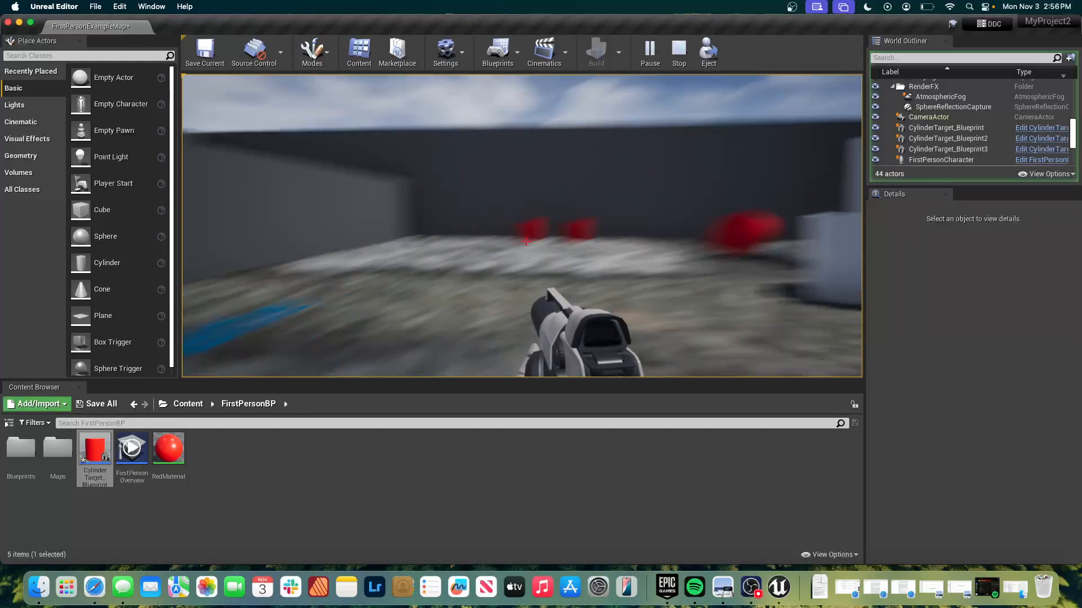
left_click(526, 241)
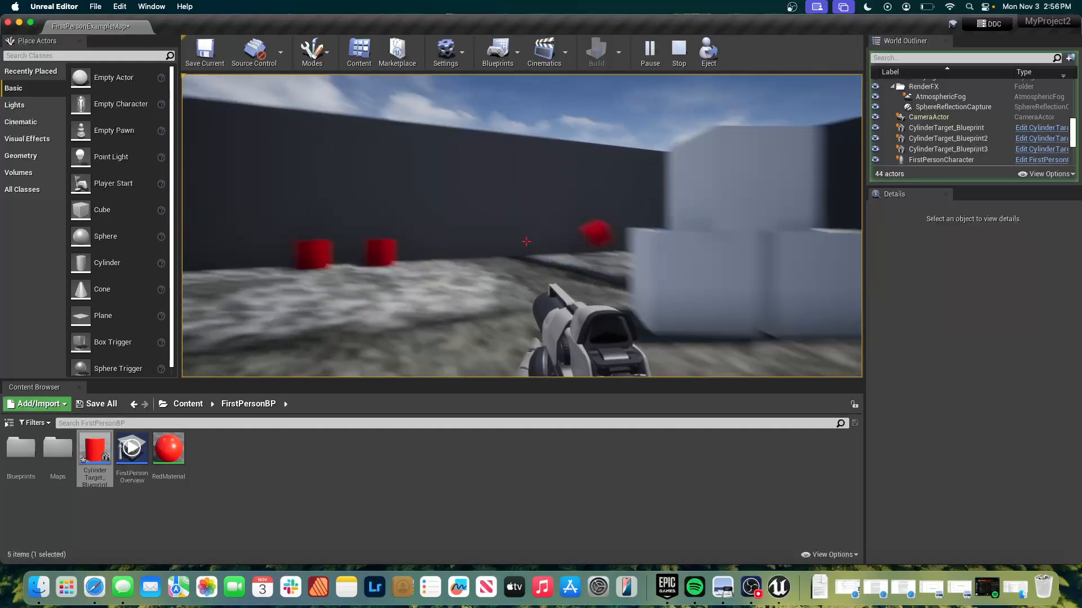
key("w")
left_click(527, 241)
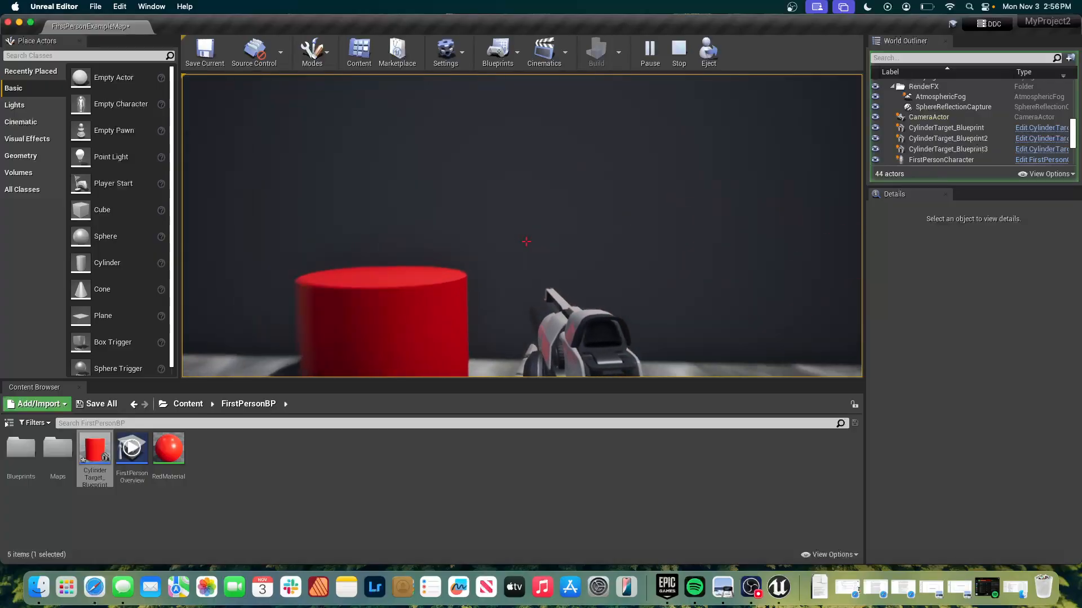
left_click(526, 242)
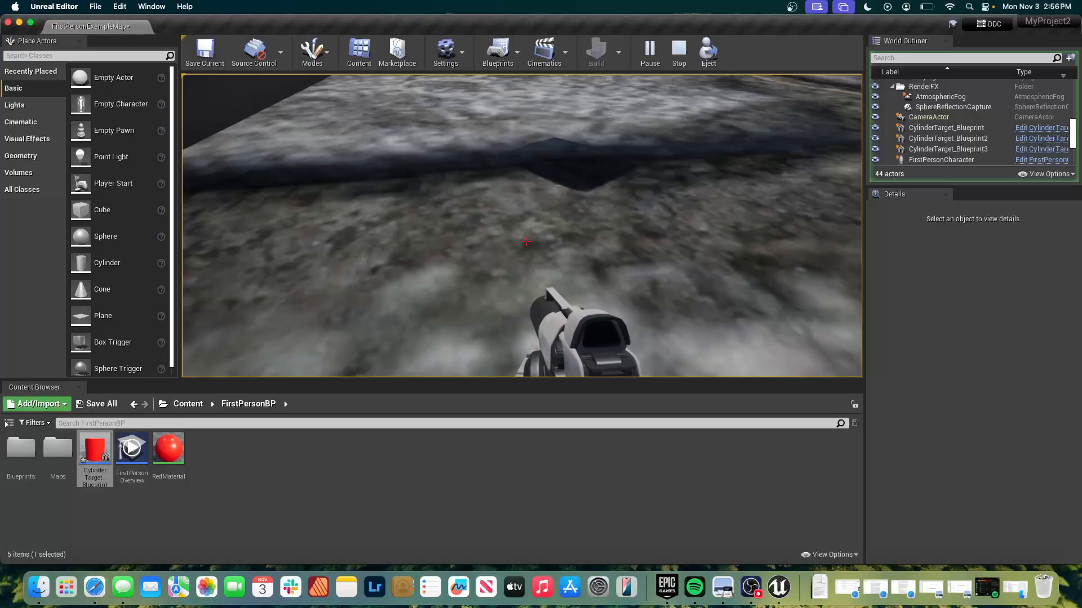
key("Escape")
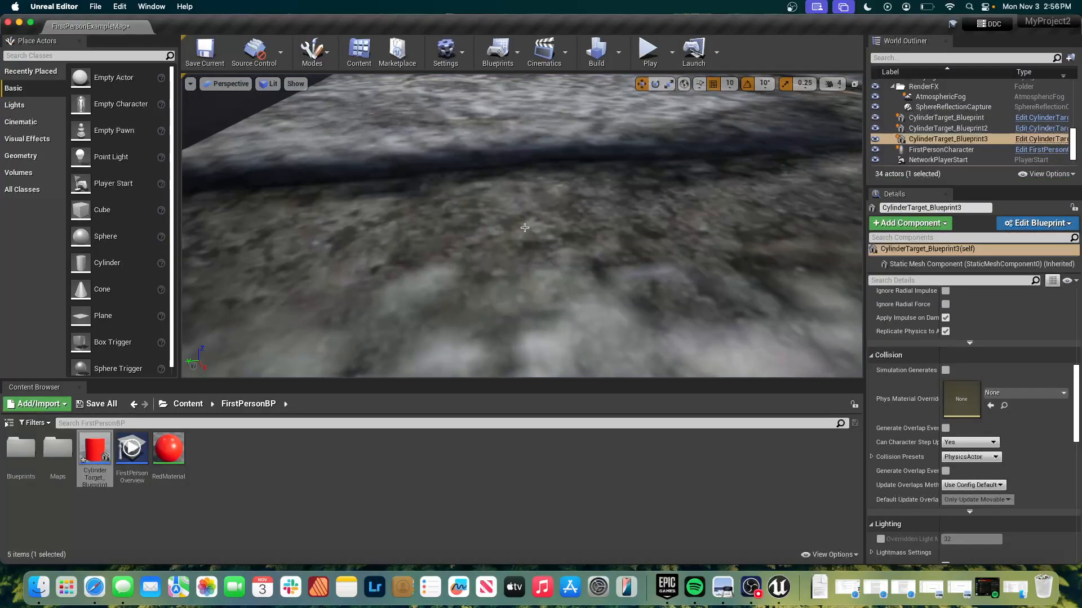
Connect Event Hit's execution output to Add Projectile Movement Component, nudge that node up, and compile CylinderTarget_Blueprint.
key("super+grave")
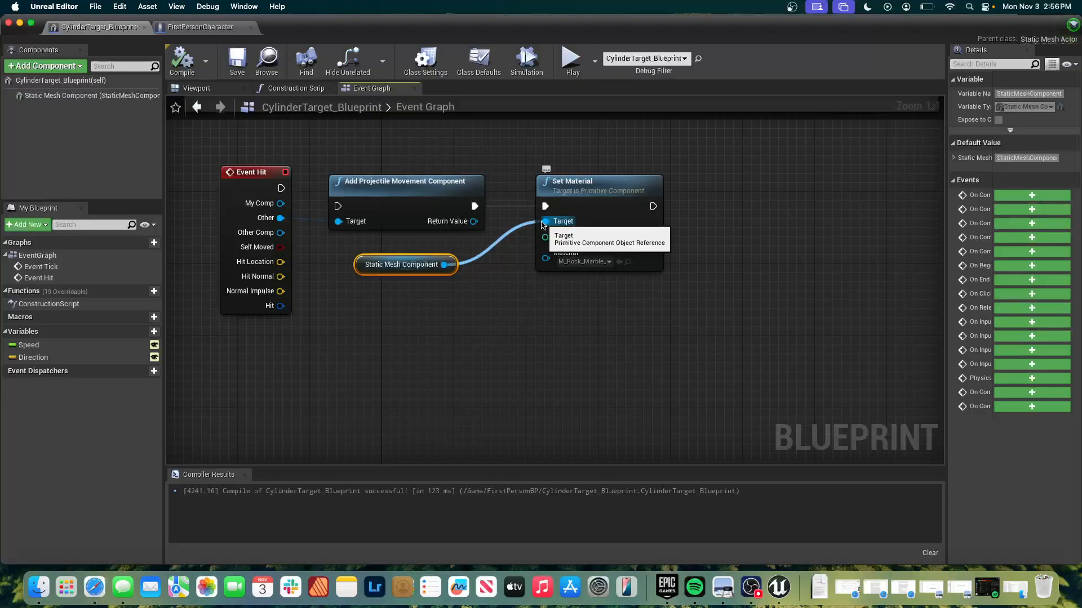
left_click_drag(282, 188, 340, 207)
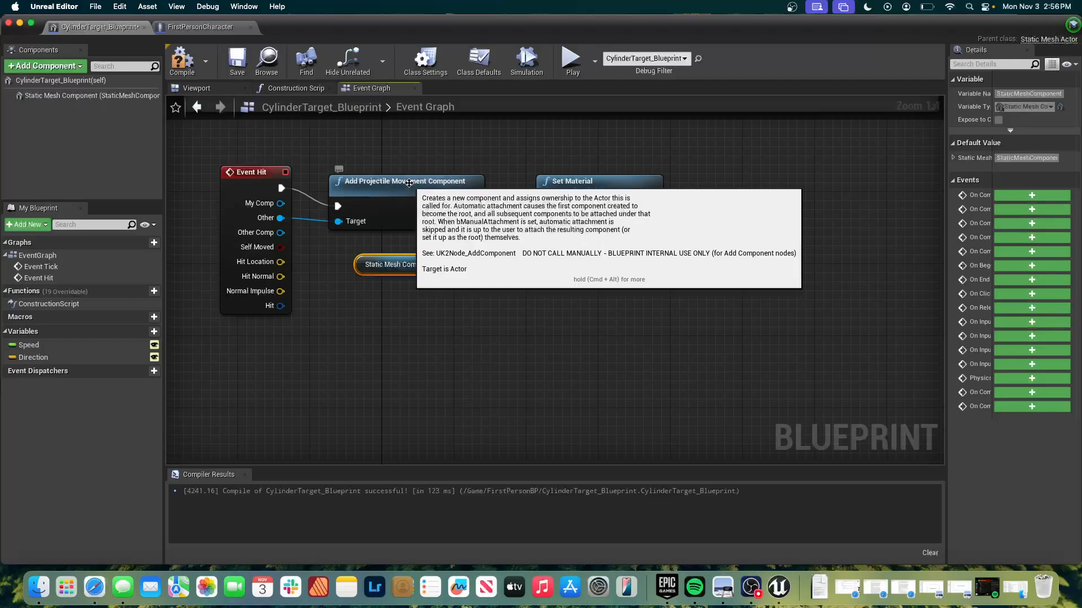
left_click_drag(409, 181, 408, 173)
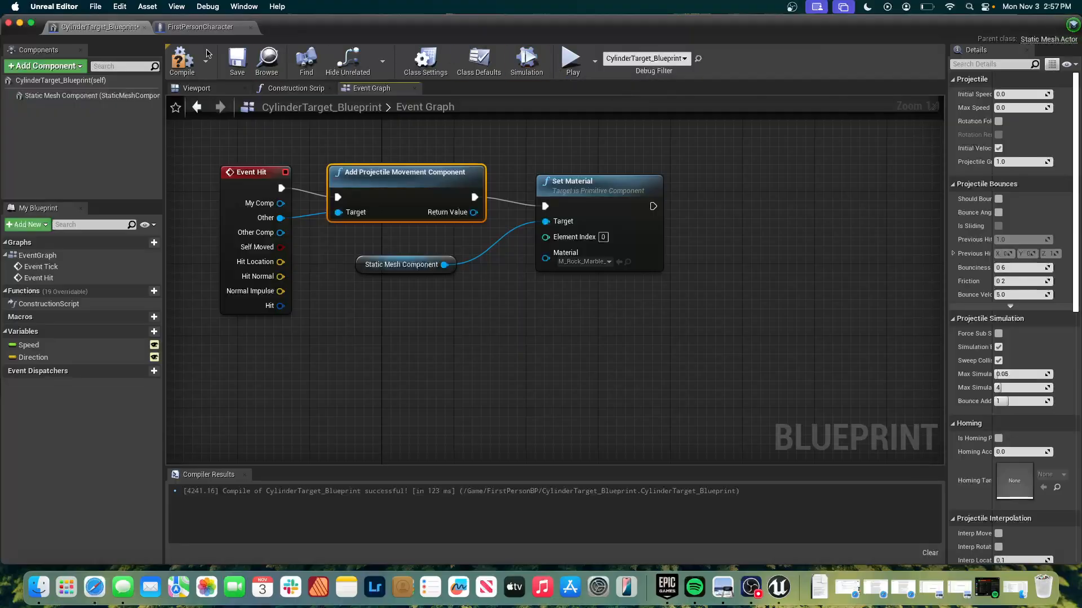
left_click(182, 61)
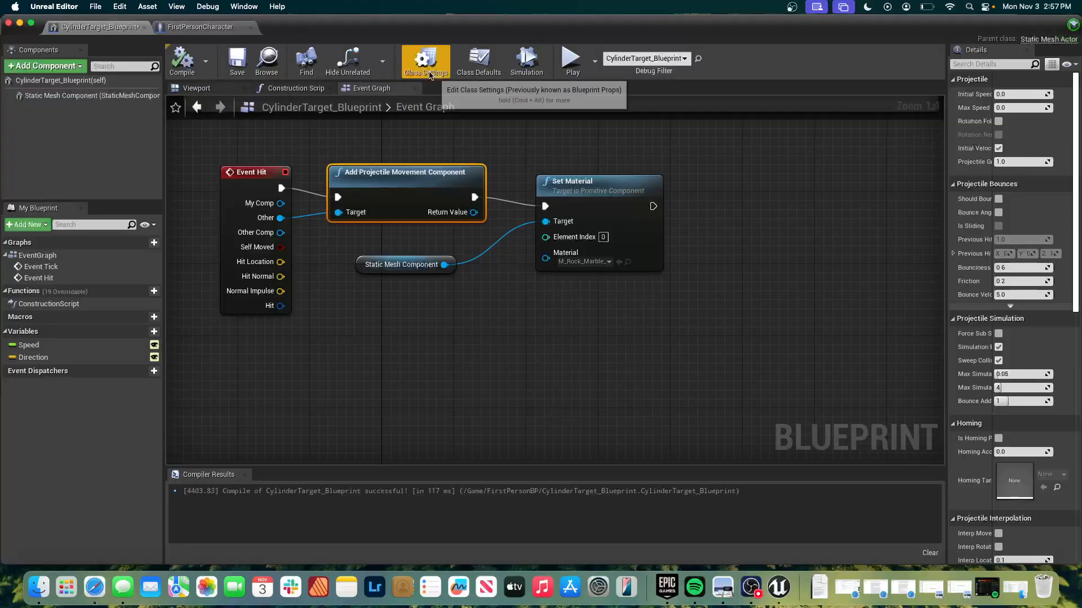
Play the level to test the hit event by moving up to the cylinders and shooting them, stop play, and close the message log.
left_click(573, 66)
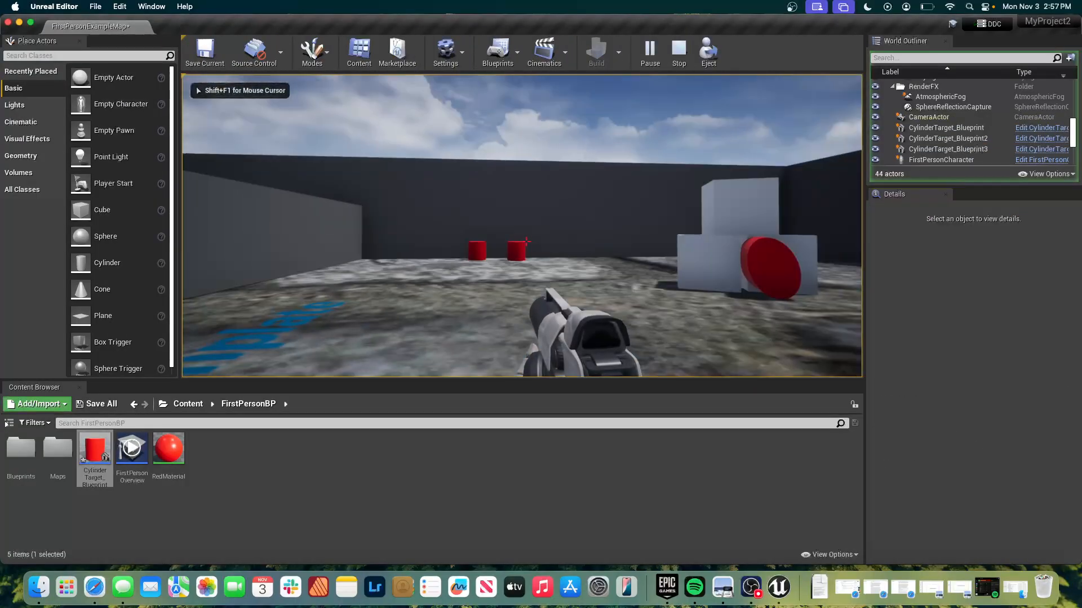
key("w")
left_click(526, 241)
left_click(526, 241)
key("w")
key("w")
left_click(526, 241)
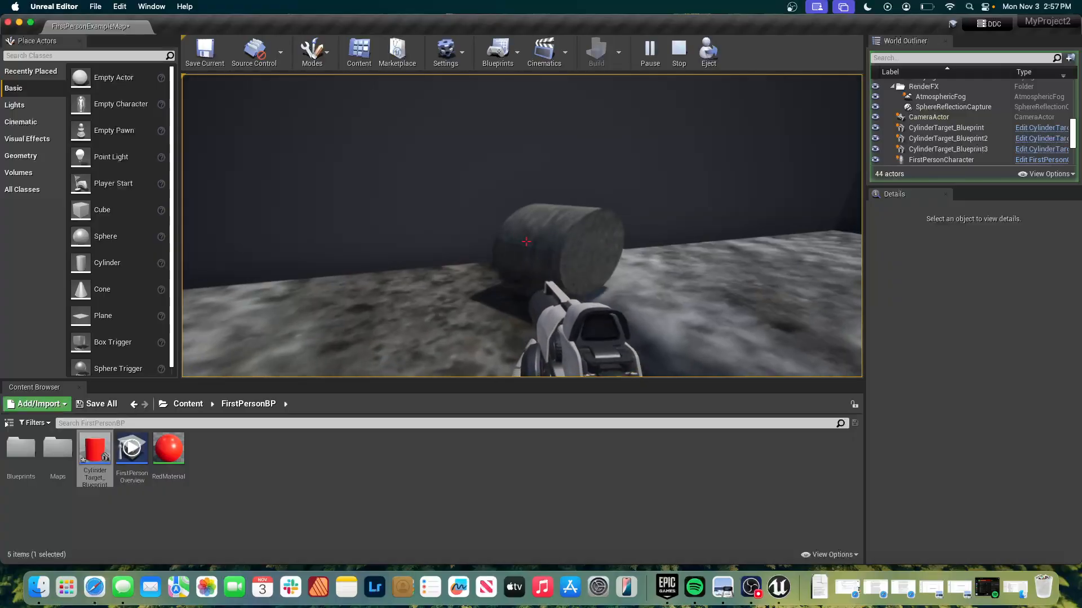
key("w")
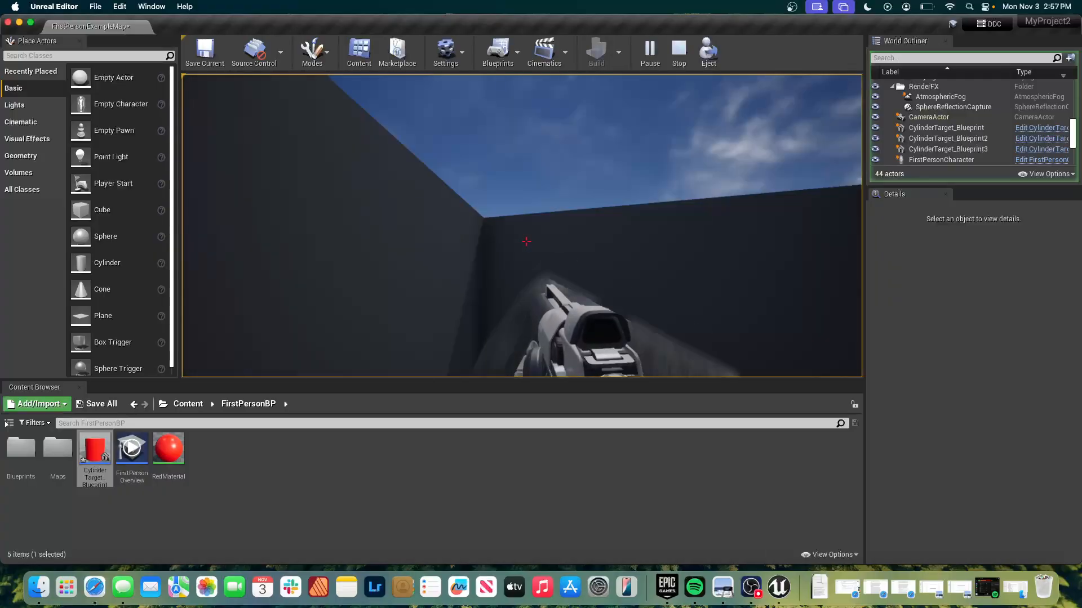
key("Escape")
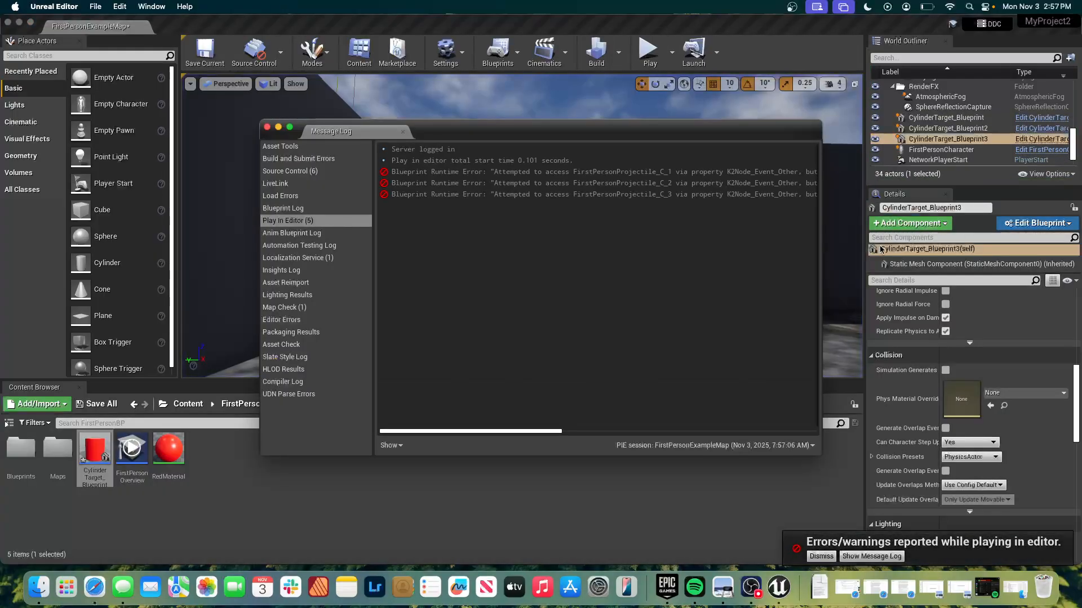
left_click(267, 128)
Return to CylinderTarget_Blueprint, delete the Static Mesh Component reference node, and compile the blueprint.
key("super+Tab")
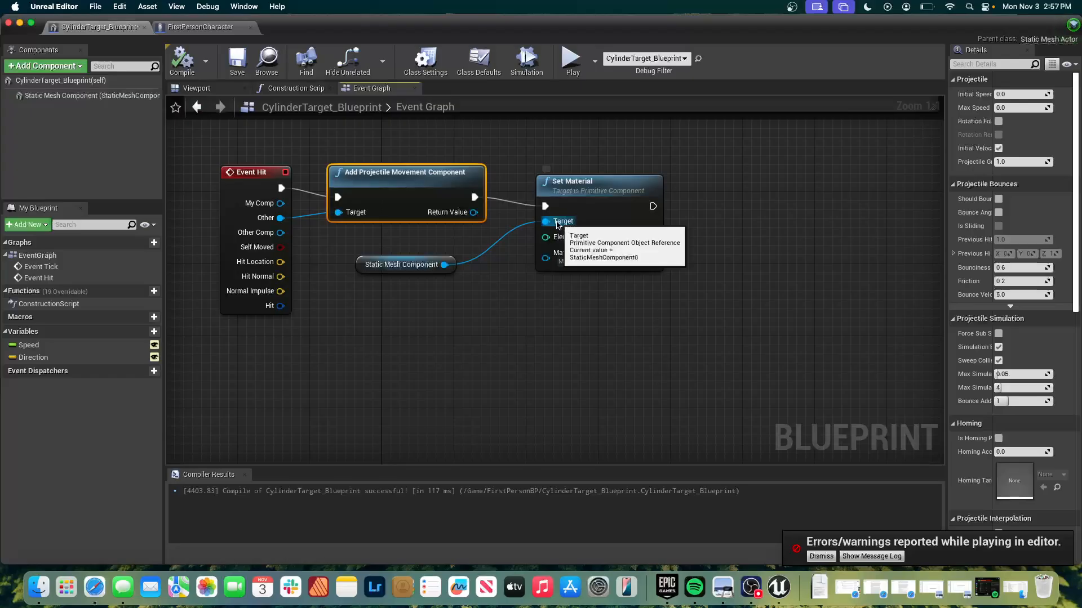
key("Delete")
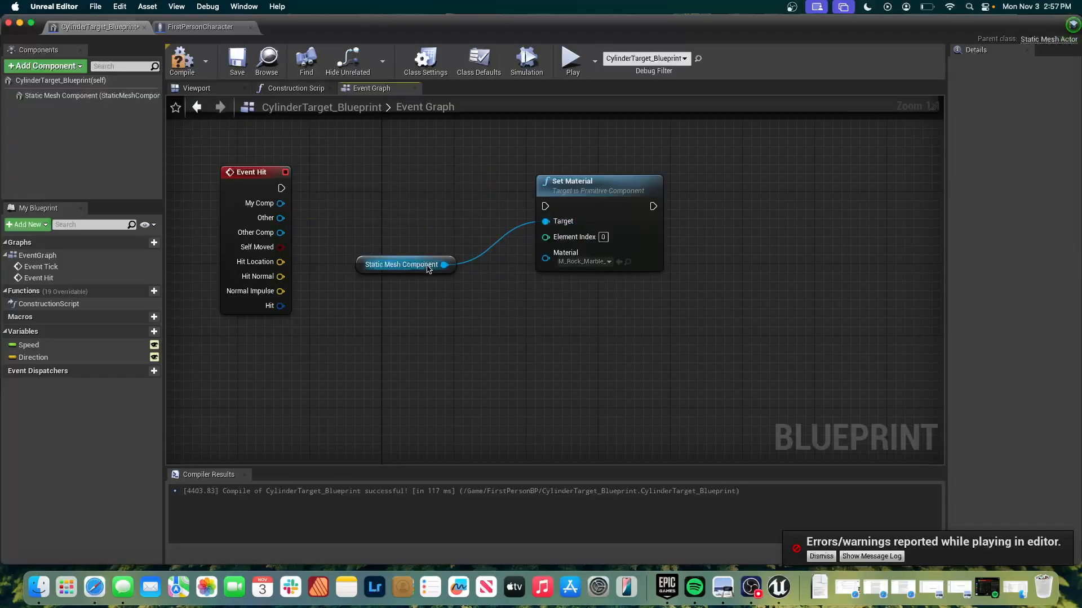
key("super+z")
left_click(414, 264)
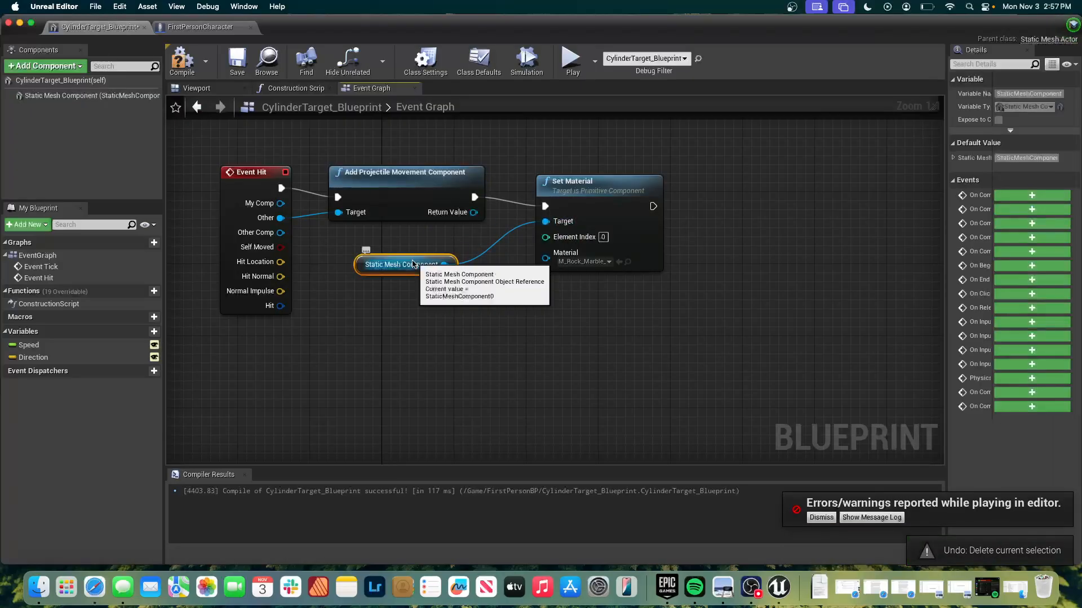
key("Delete")
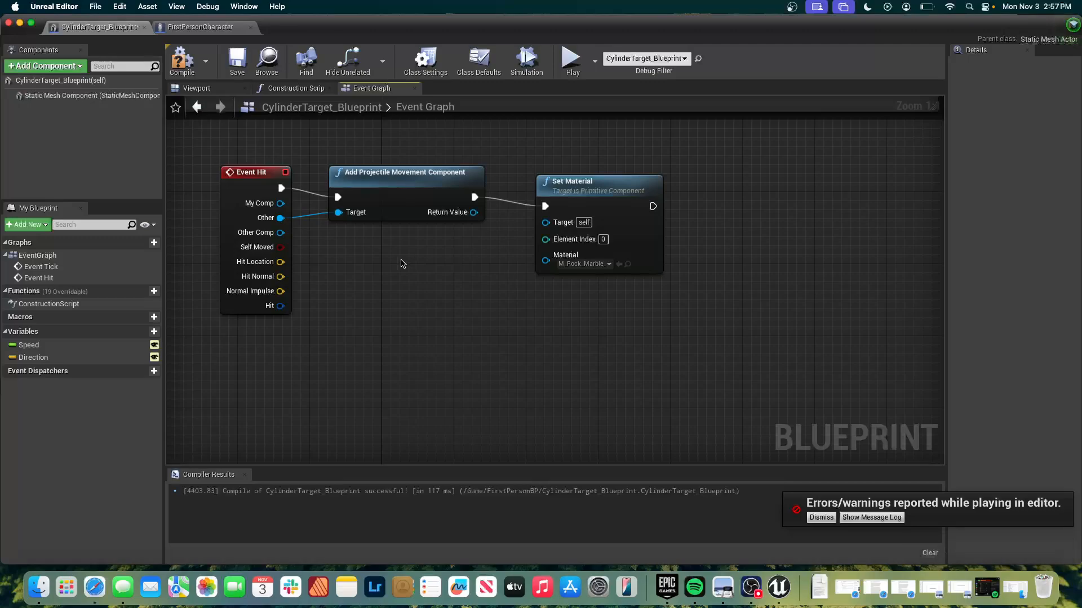
left_click(180, 59)
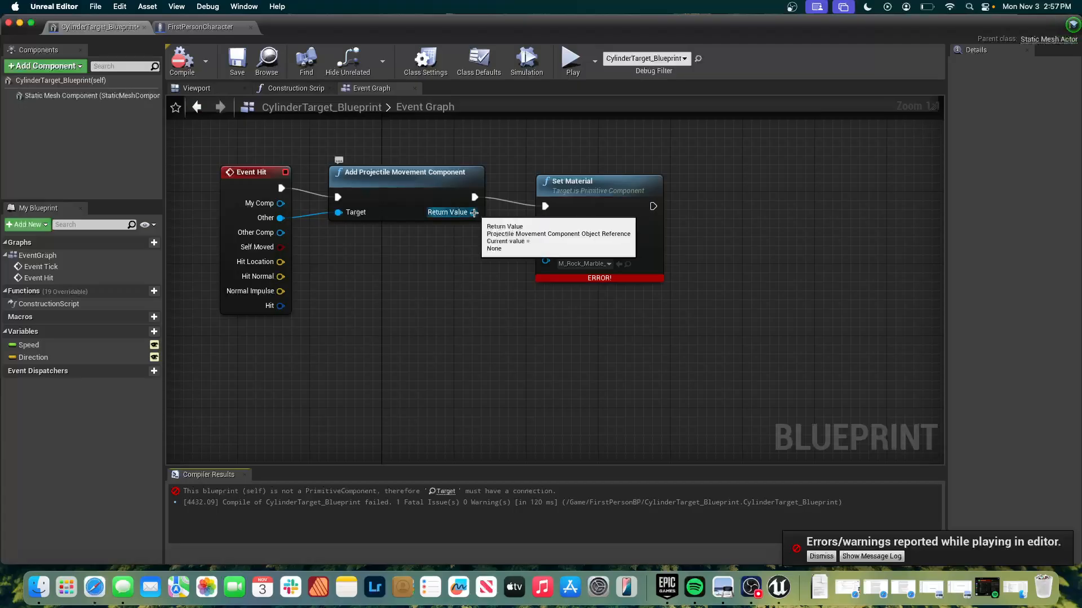
Connect Add Projectile Movement Component's Return Value to Set Material's Target, place the Updated Primitive node below them, and compile.
left_click_drag(474, 213, 549, 224)
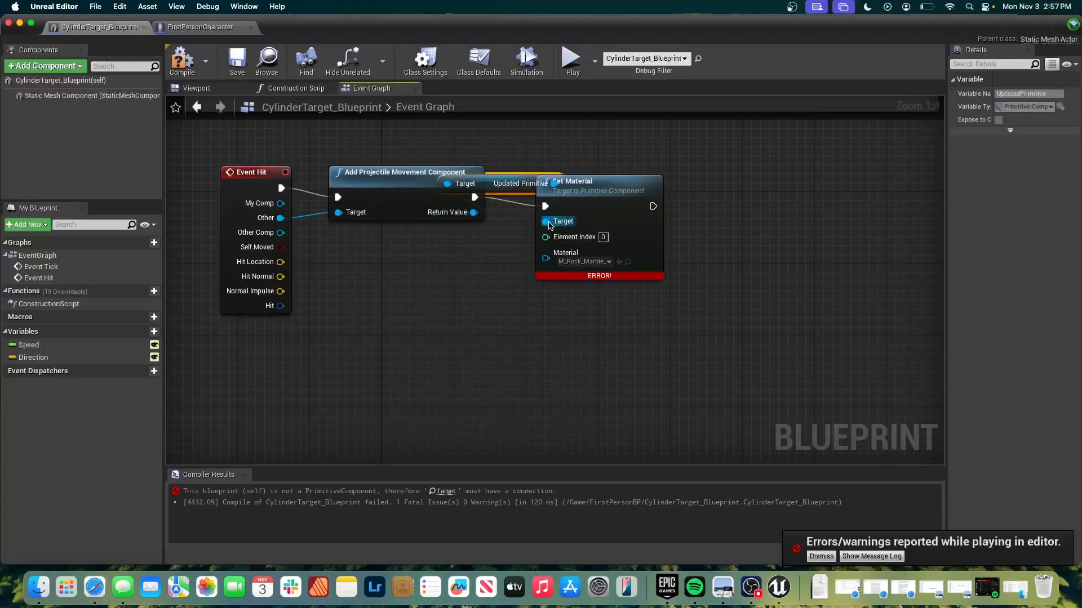
left_click(564, 141)
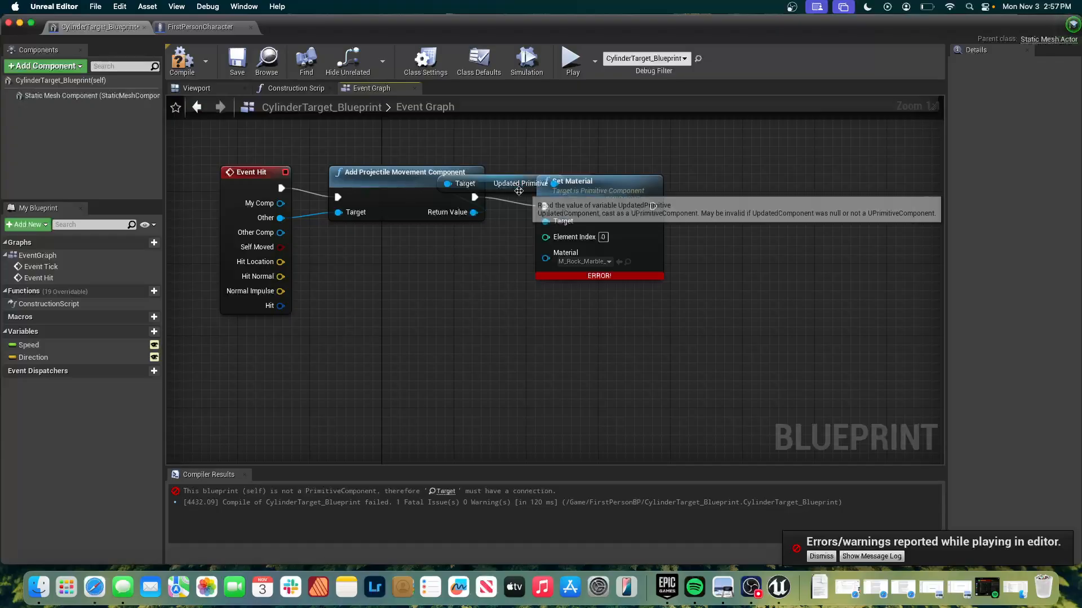
left_click_drag(516, 184, 443, 305)
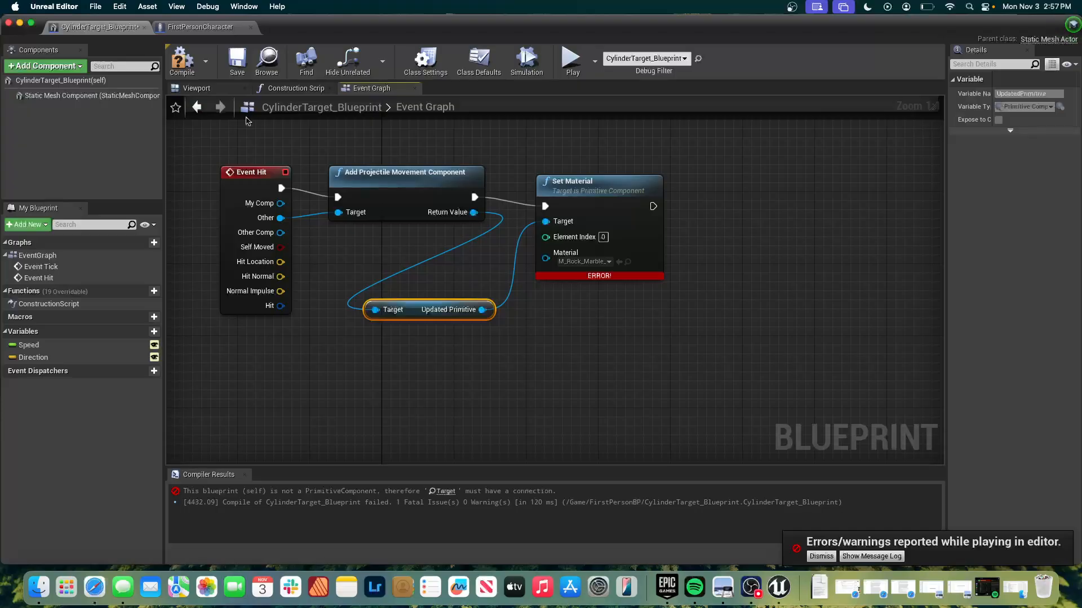
left_click(186, 63)
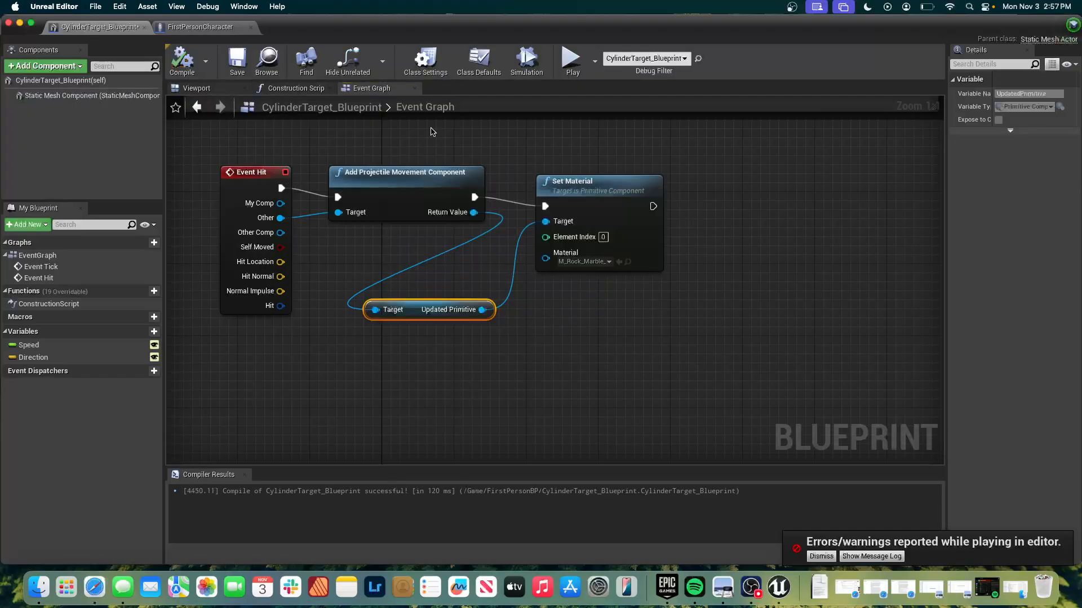
Play the level to test the Updated Primitive connection by shooting the cylinders, stop play, and close the message log.
left_click(572, 57)
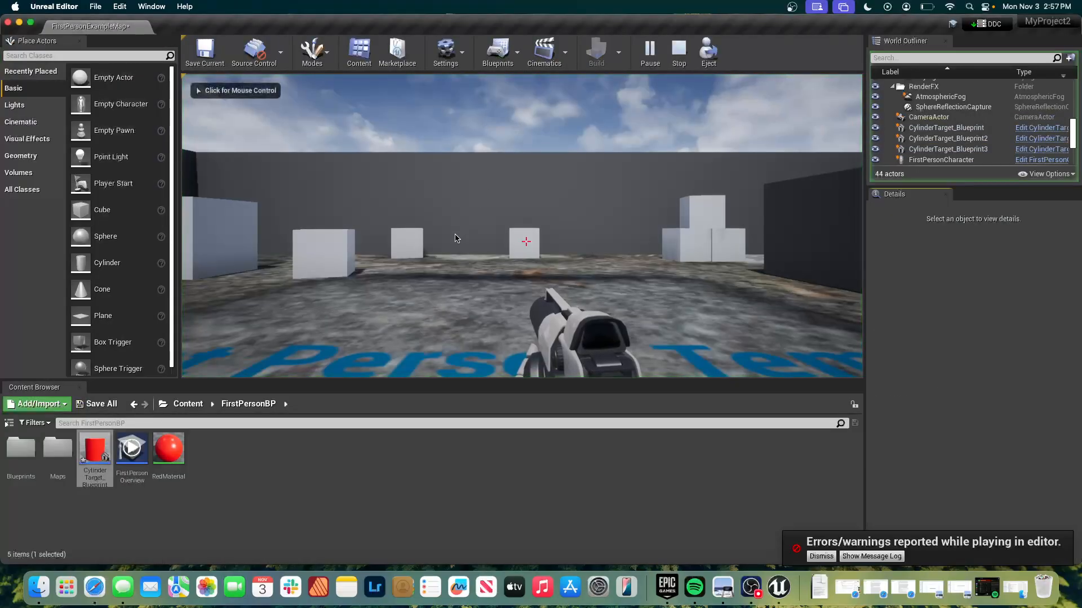
key("w")
left_click(525, 242)
left_click(525, 242)
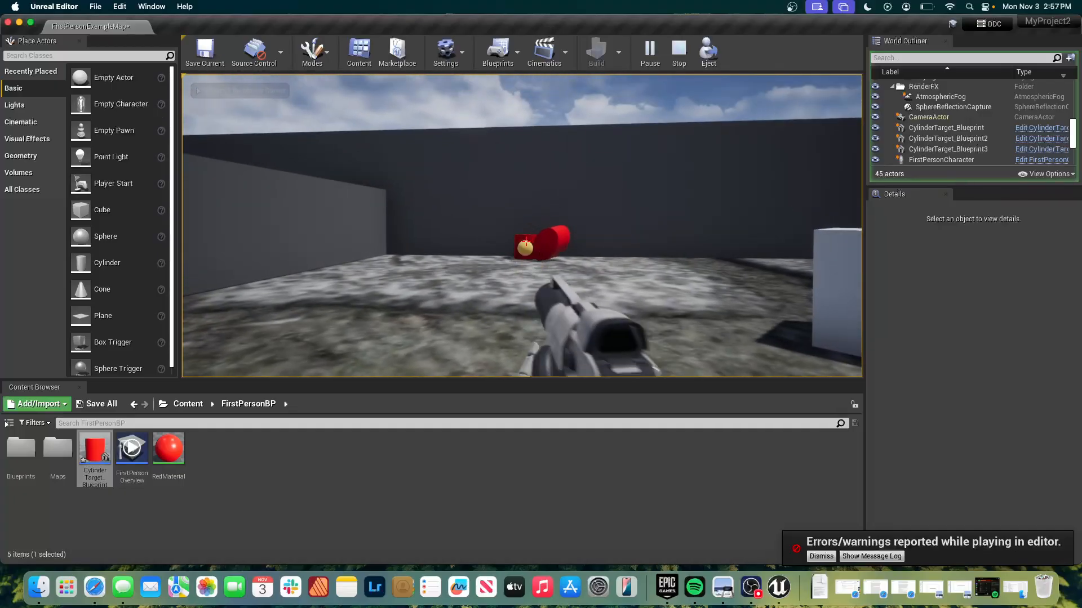
key("Escape")
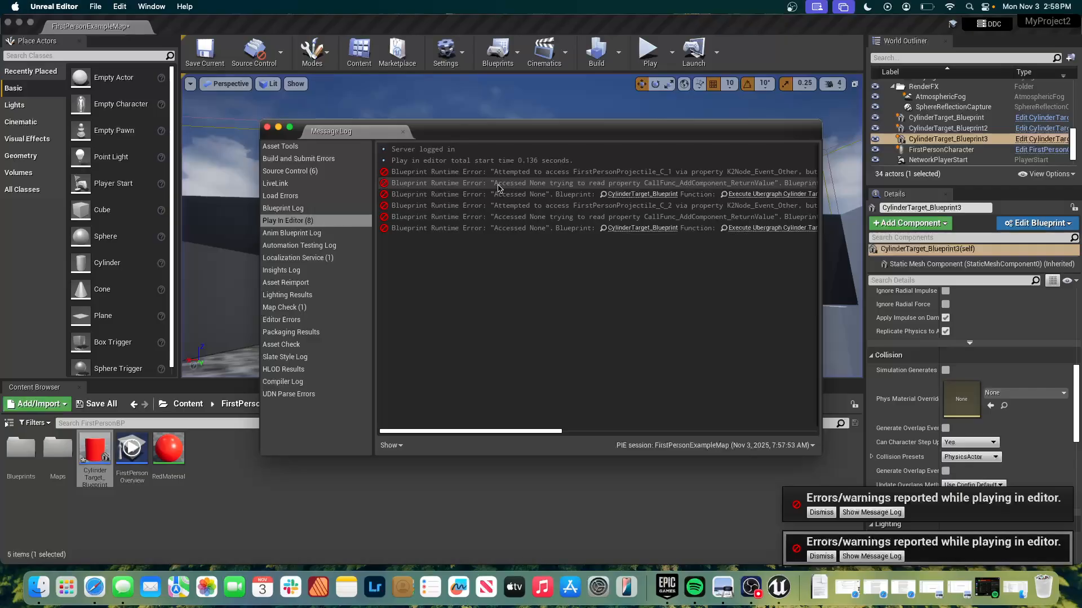
left_click(267, 127)
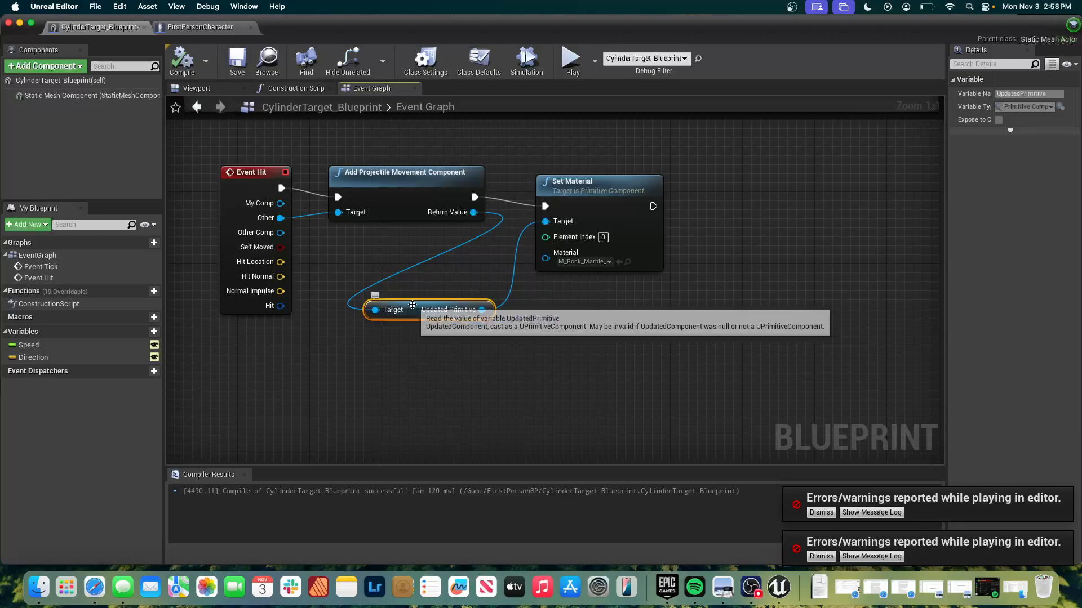
Replace the Updated Primitive node with a Static Mesh Component reference feeding Set Material's Target, and compile the blueprint.
key("Delete")
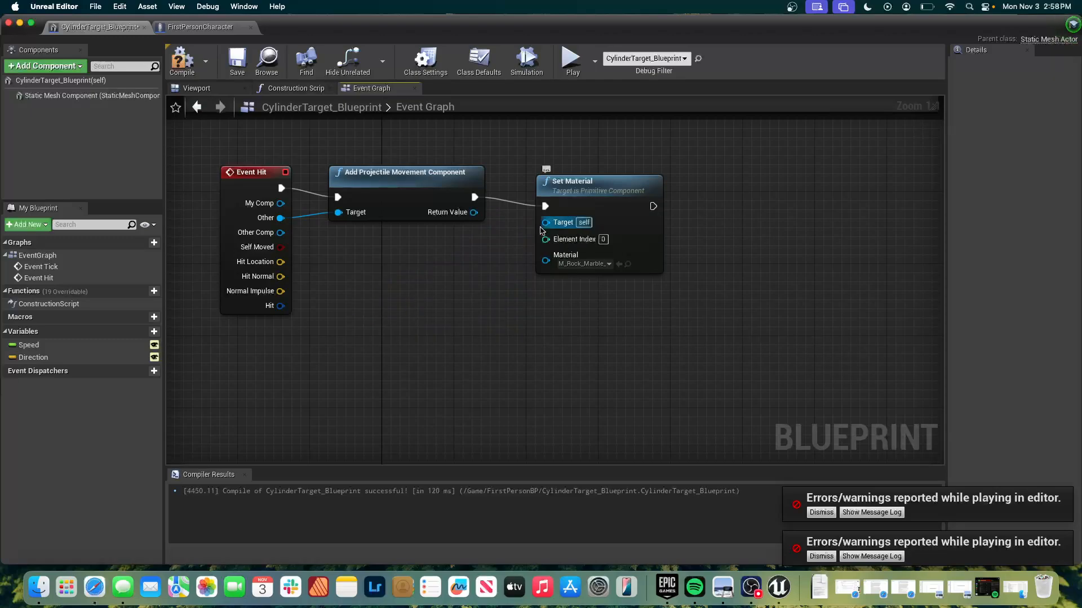
left_click_drag(545, 222, 461, 257)
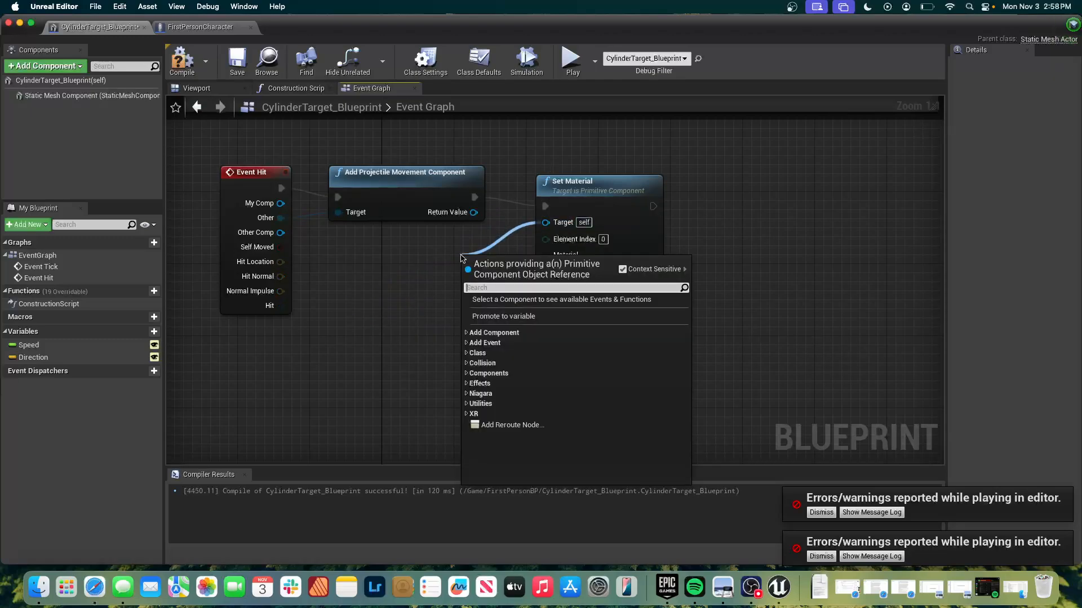
type("static")
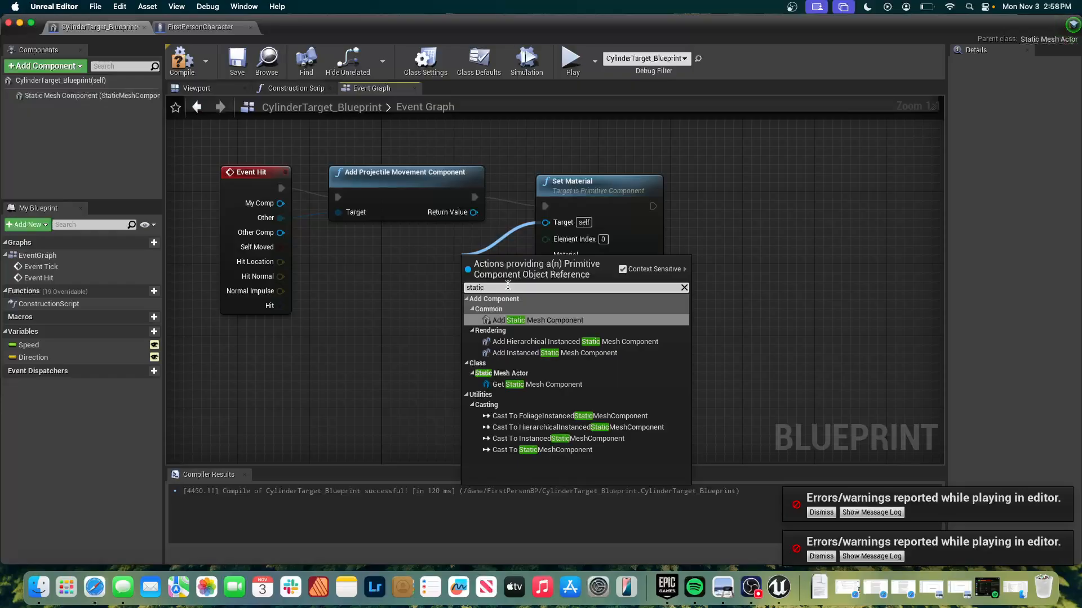
left_click(510, 387)
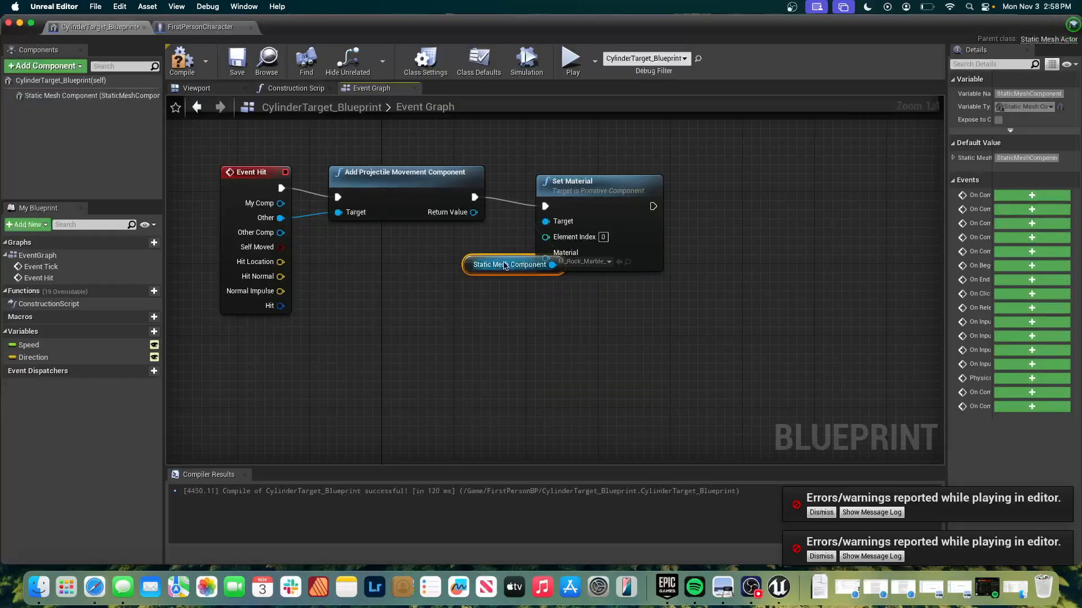
left_click_drag(505, 266, 425, 248)
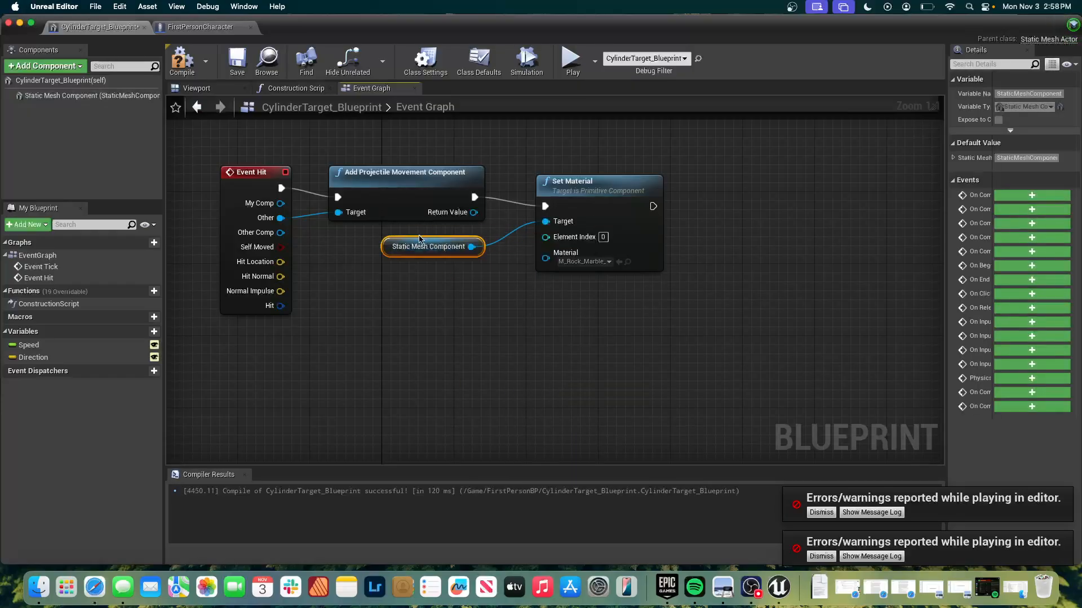
left_click(466, 342)
left_click(182, 59)
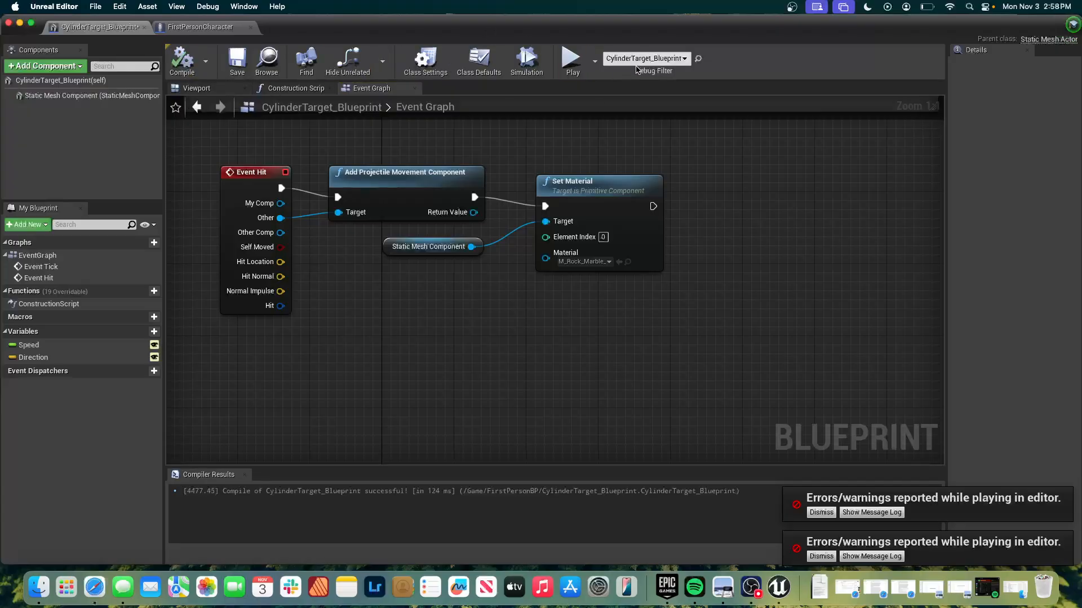
Play the level to test the restored Static Mesh Component target by touching and shooting the cylinders, stop play, and dismiss the message log.
left_click(568, 56)
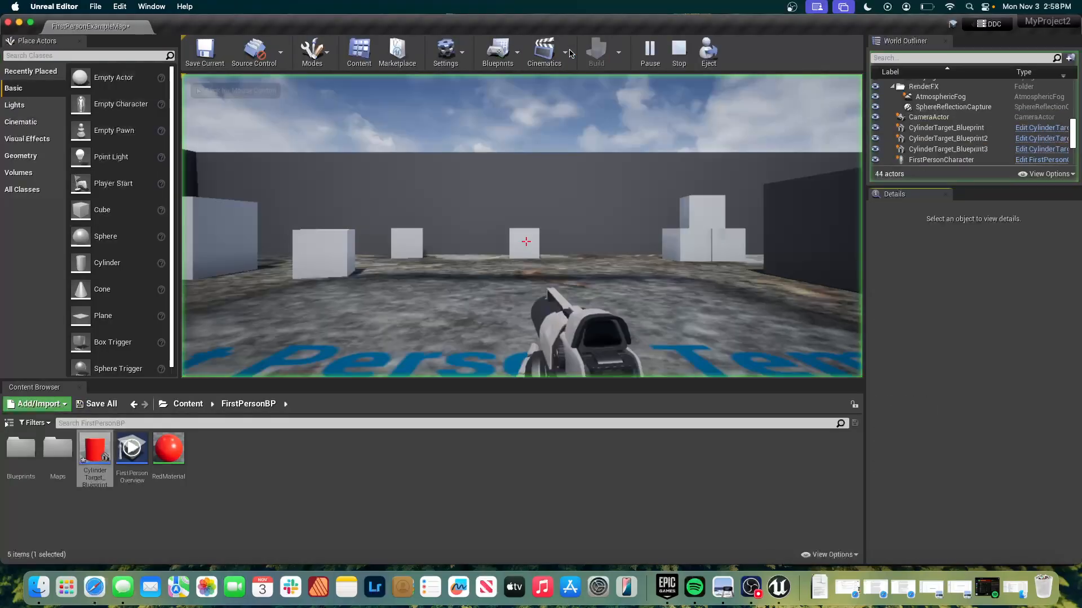
key("w")
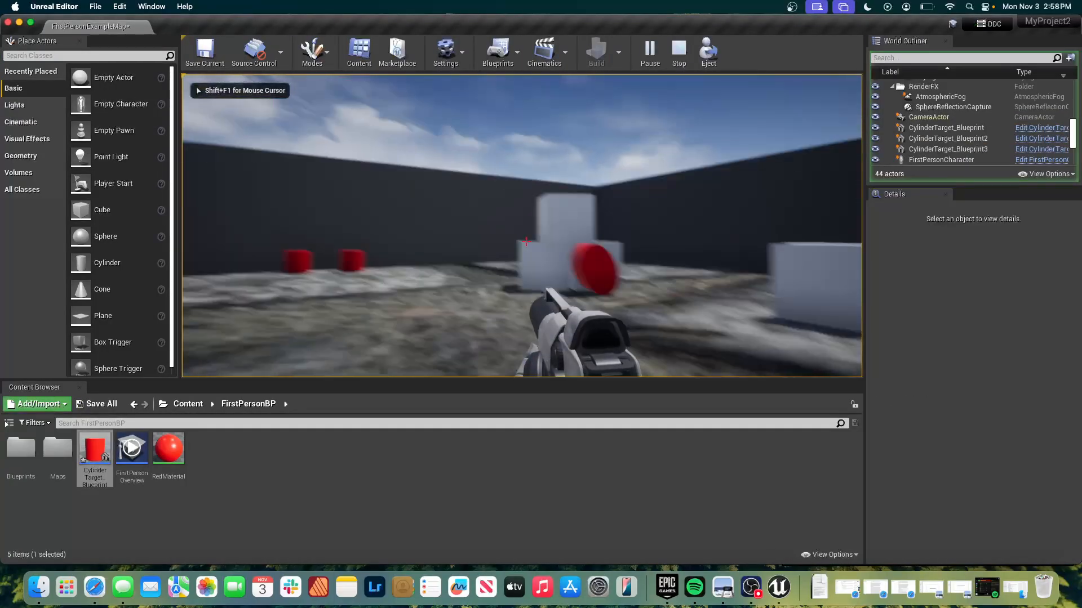
key("w")
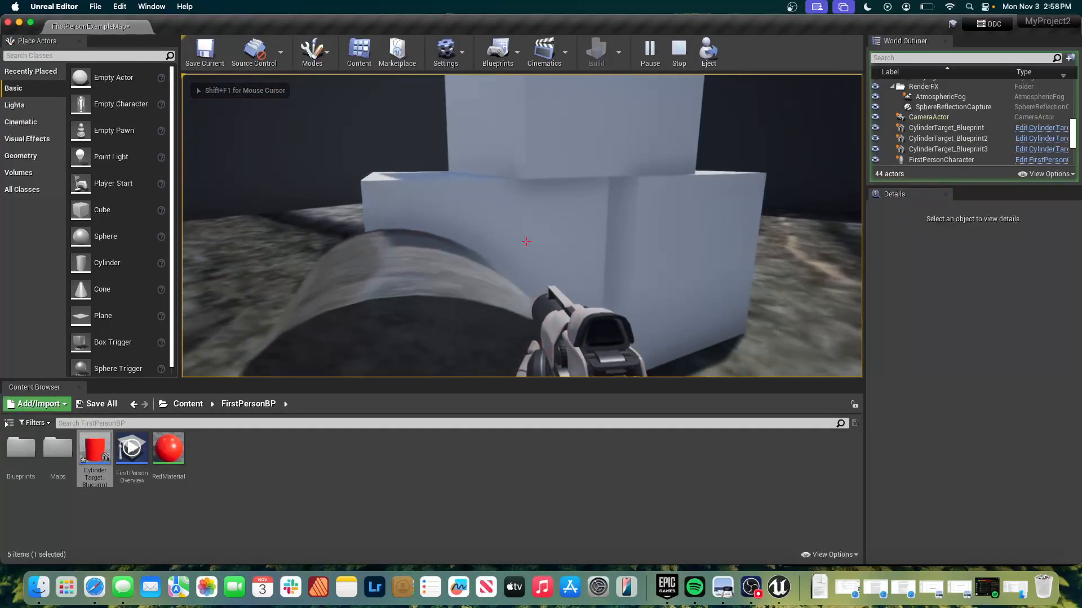
key("w")
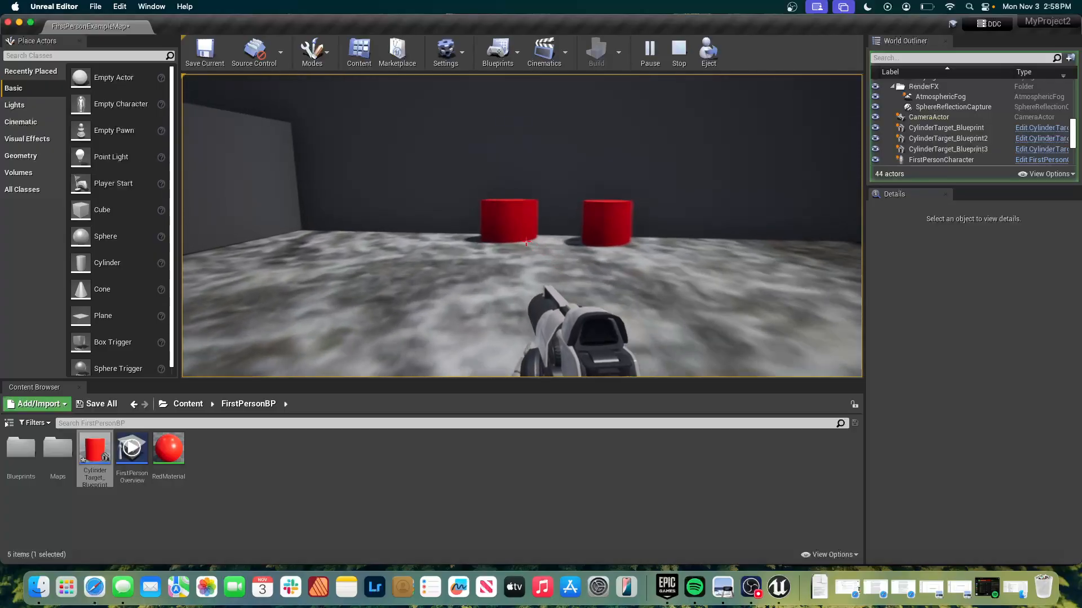
left_click(526, 241)
left_click(525, 241)
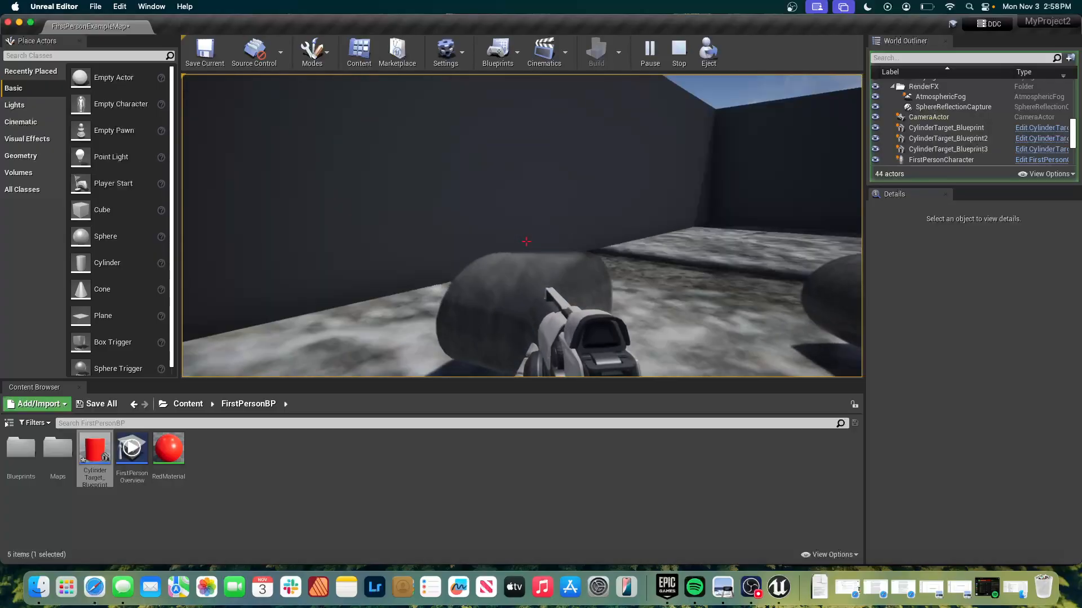
key("s")
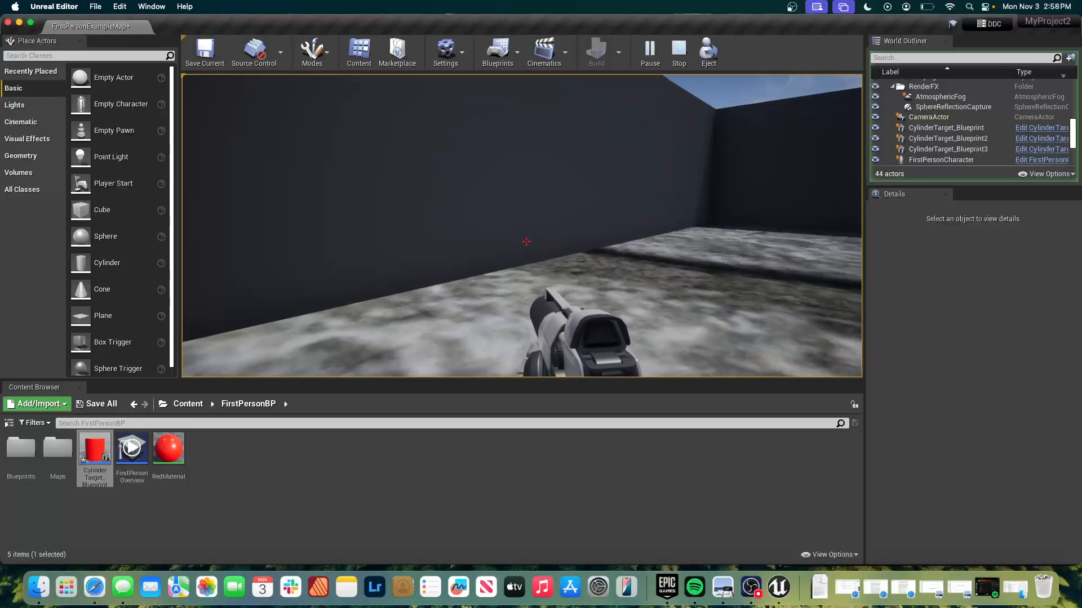
key("Escape")
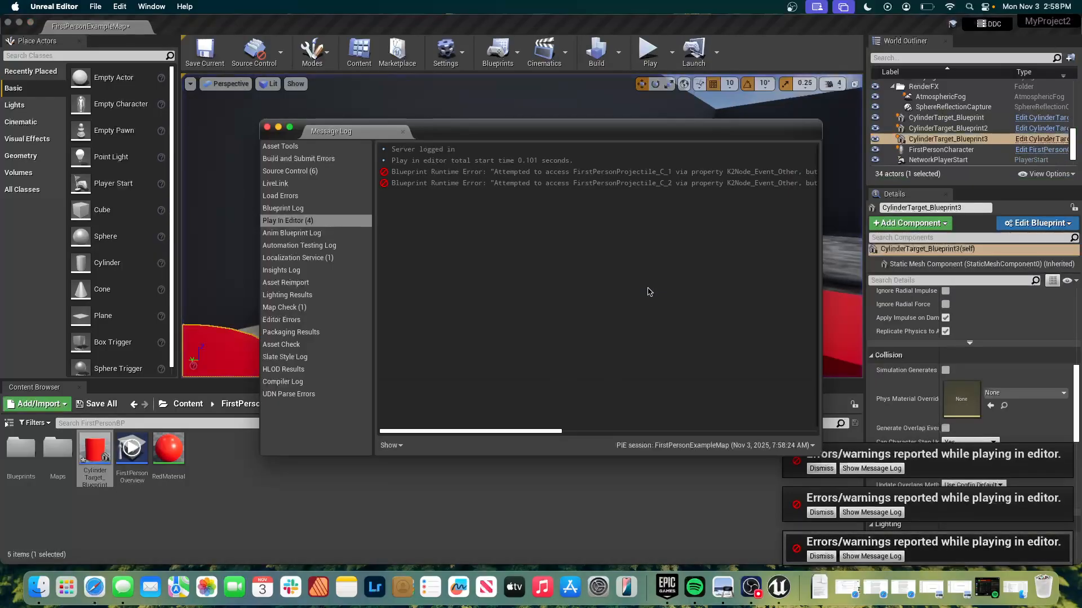
left_click(226, 192)
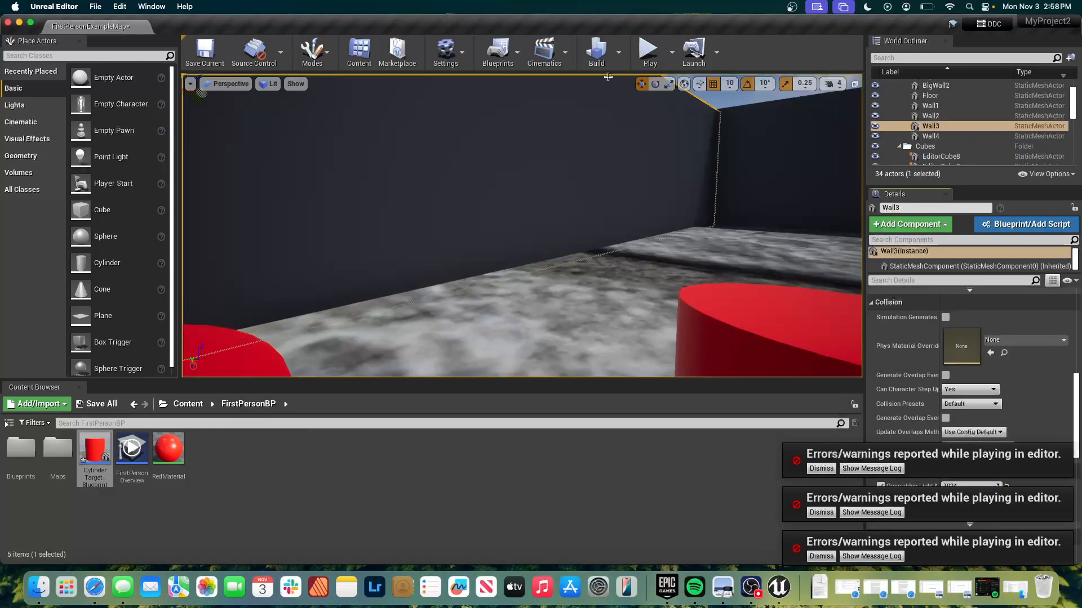
Play the level again from the level editor, shoot and approach the cylinder targets, and stop play.
left_click(641, 54)
left_click(523, 291)
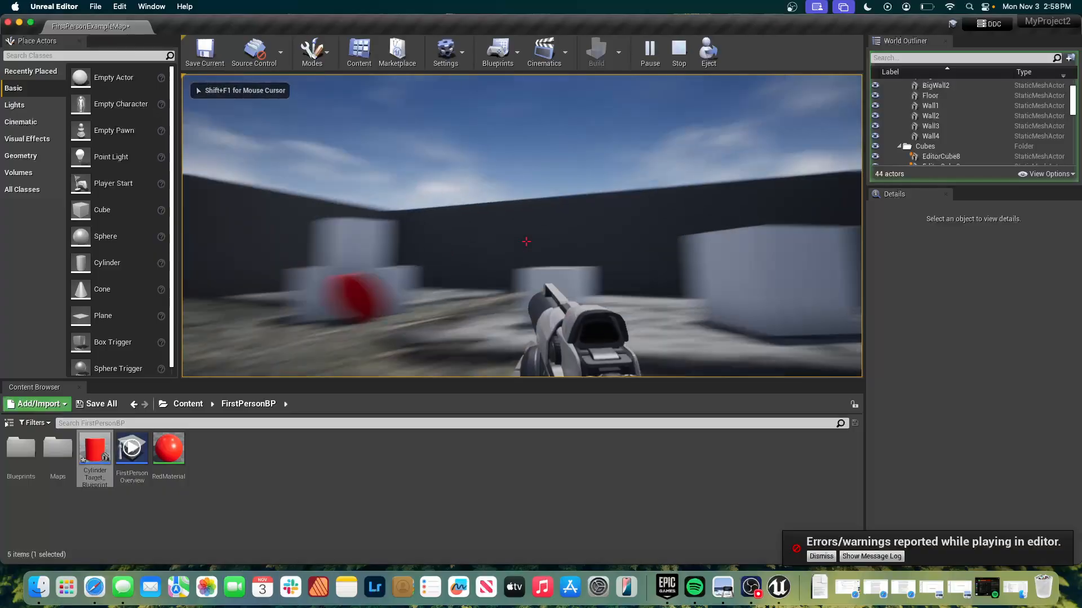
left_click(525, 241)
key("w")
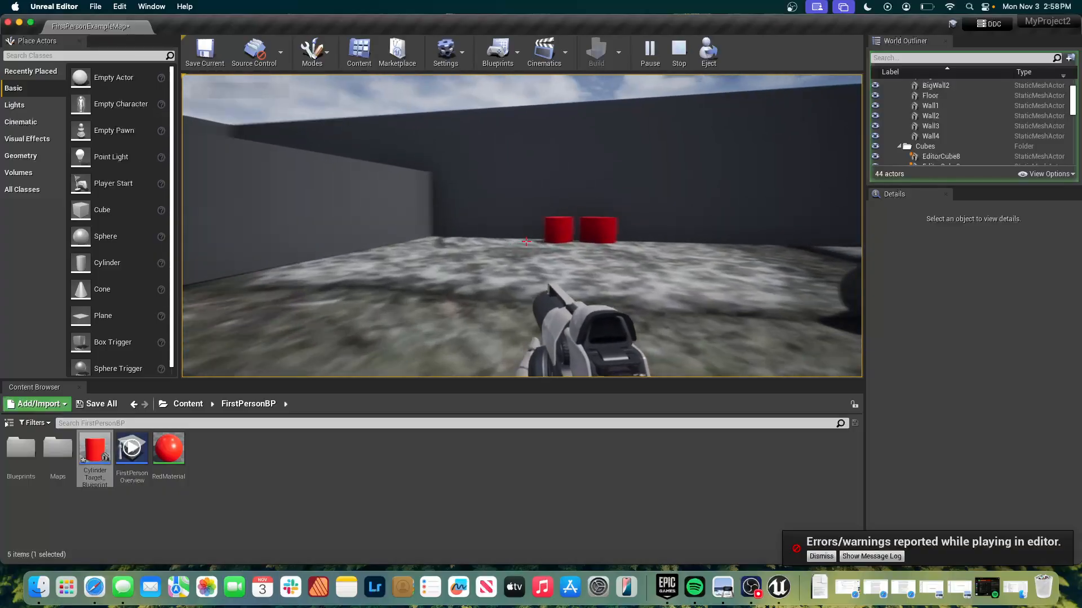
left_click(525, 242)
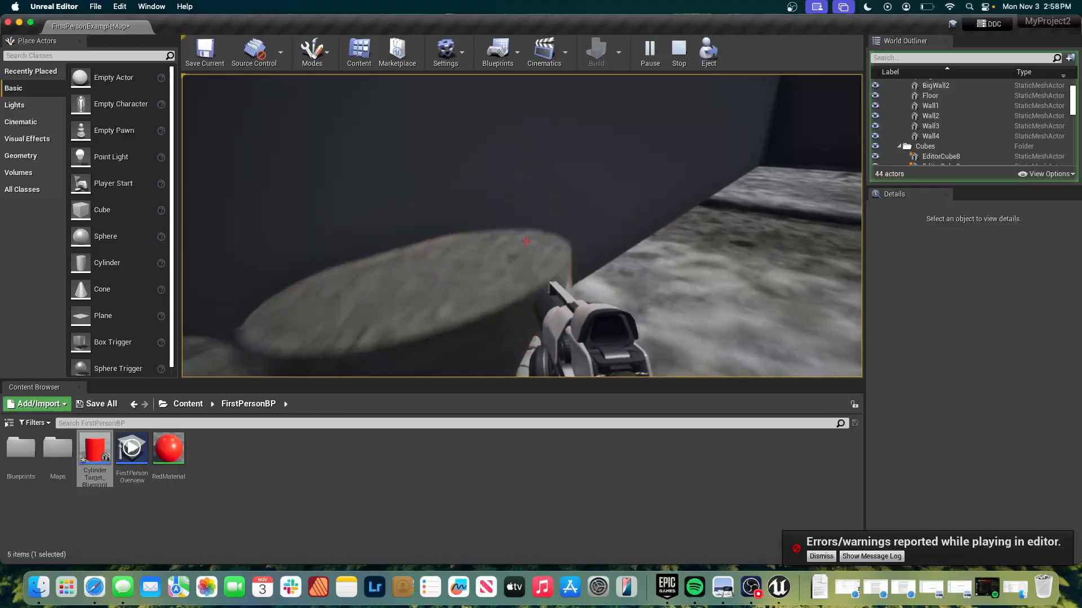
key("Escape")
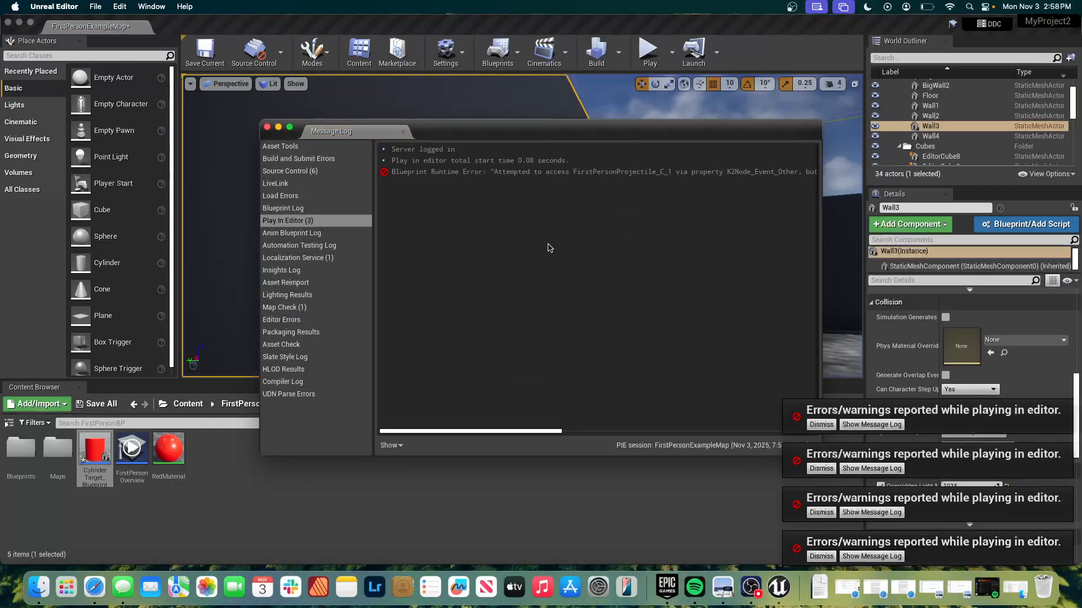
Close the message log, return to the level editor, and select the cylinder target blueprint asset in the FirstPersonBP folder.
left_click(267, 127)
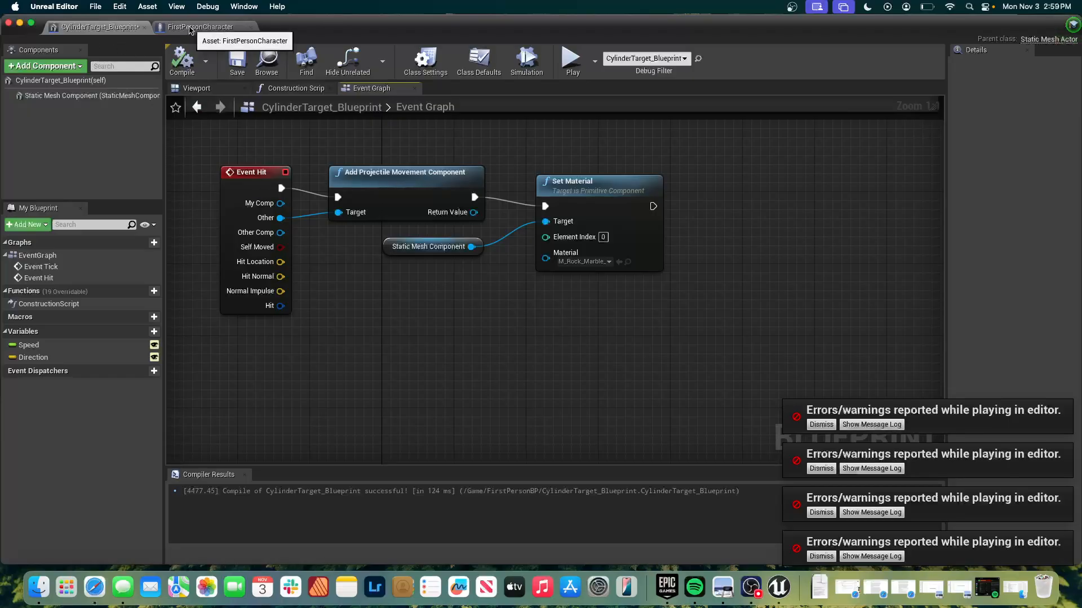
key("grave")
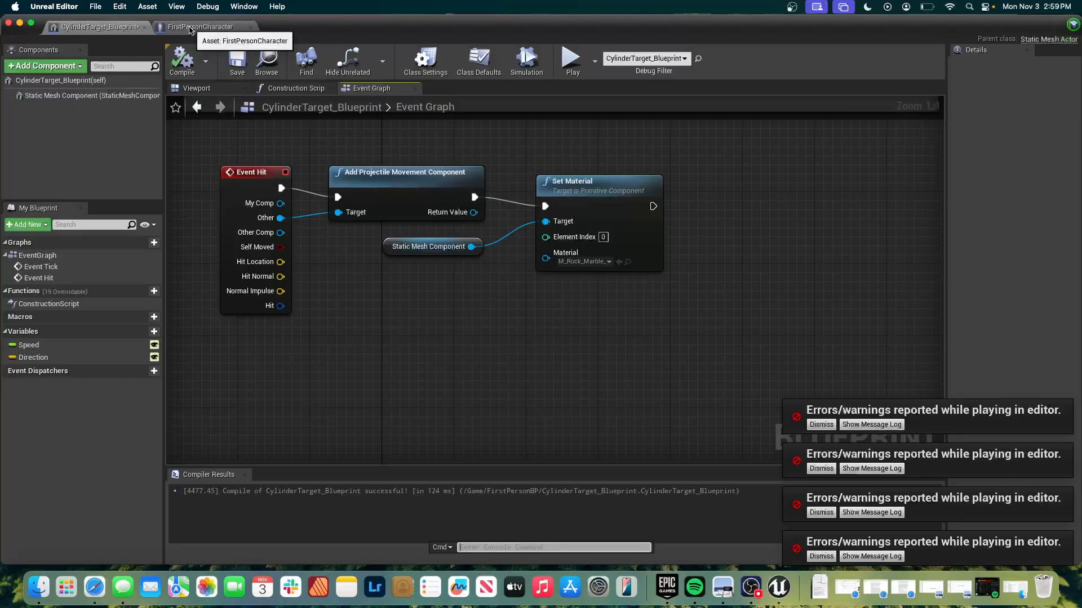
key("super+grave")
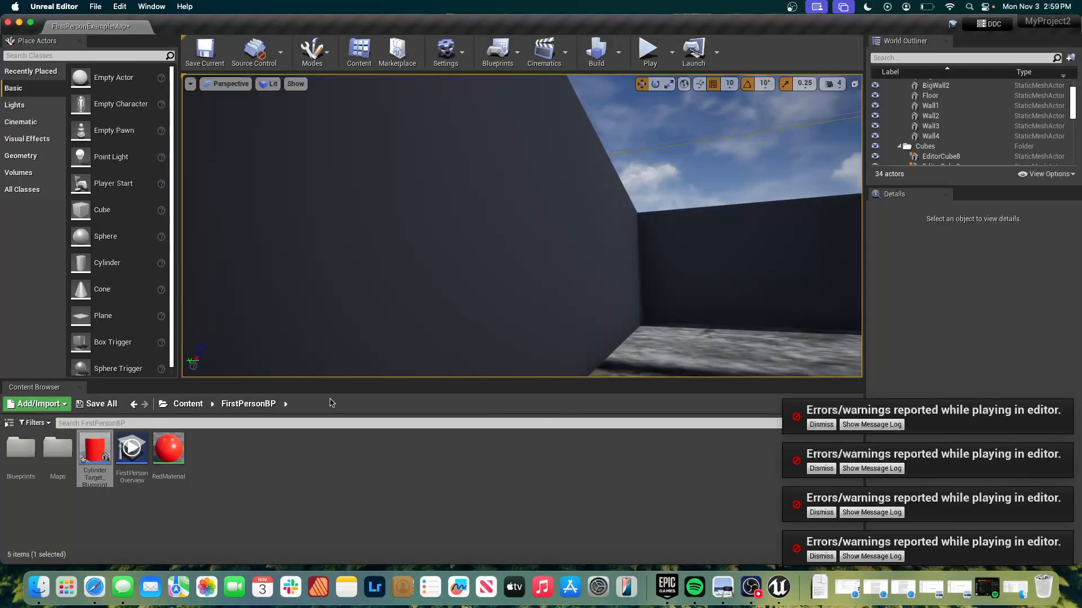
double_click(91, 459)
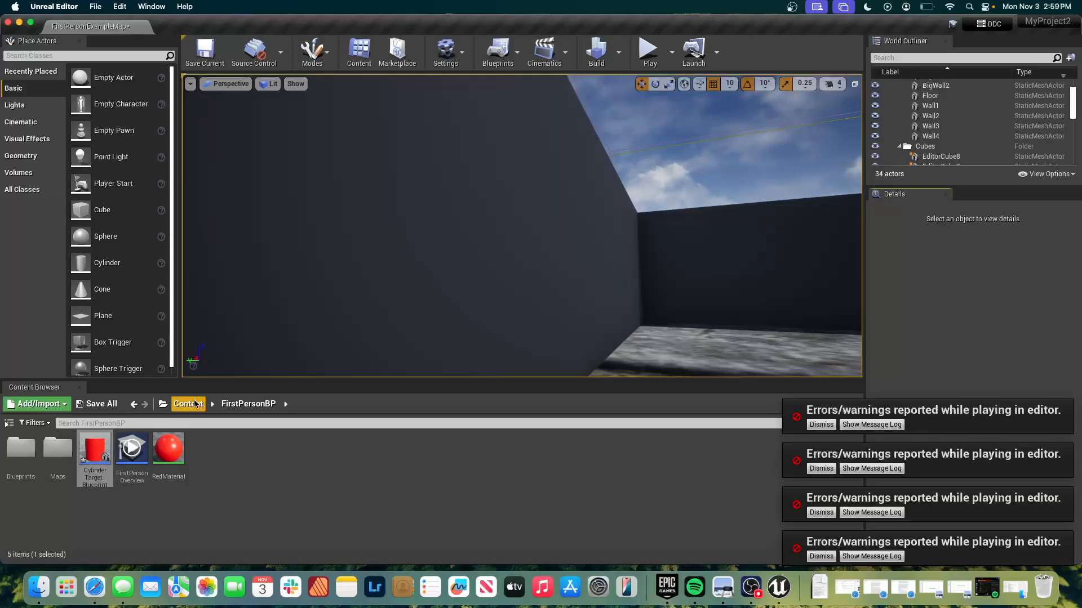
left_click(94, 453)
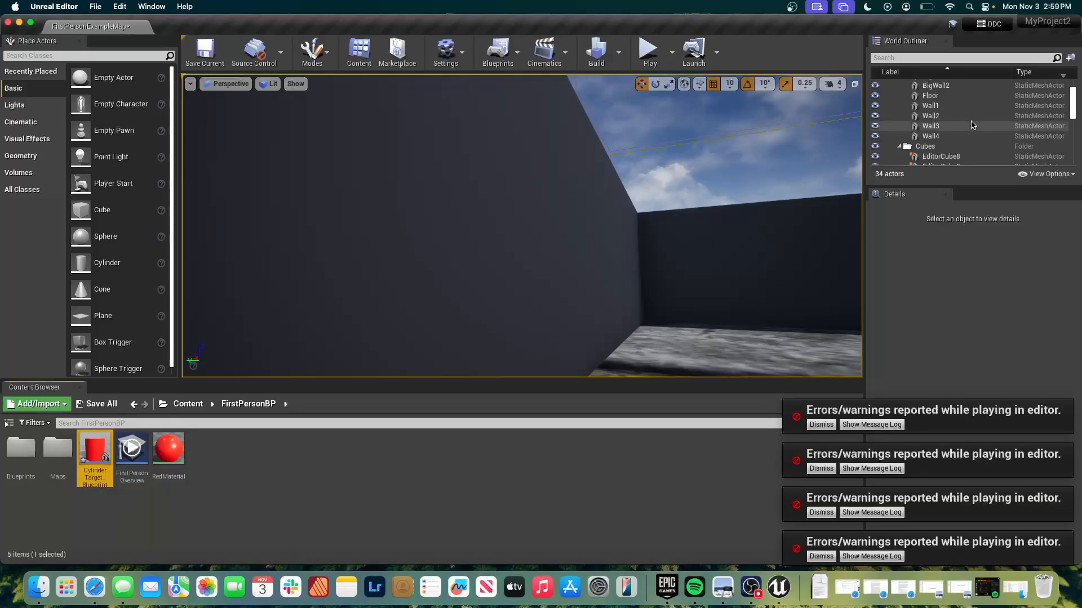
Select the first CylinderTarget_Blueprint actor in the level and dismiss all the play error notifications.
scroll(964, 146, "down", 5)
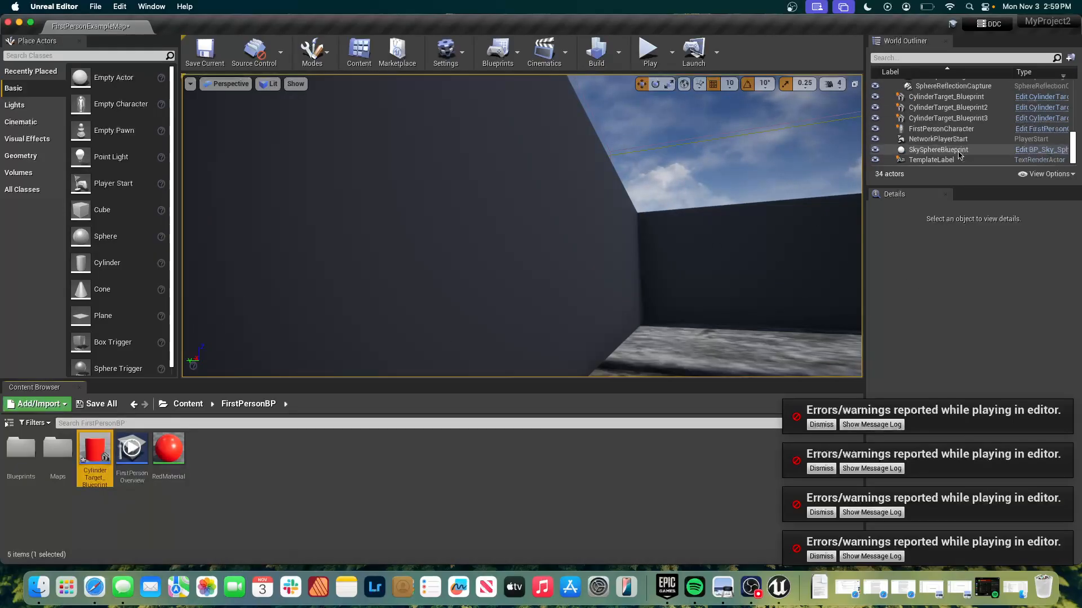
left_click(947, 96)
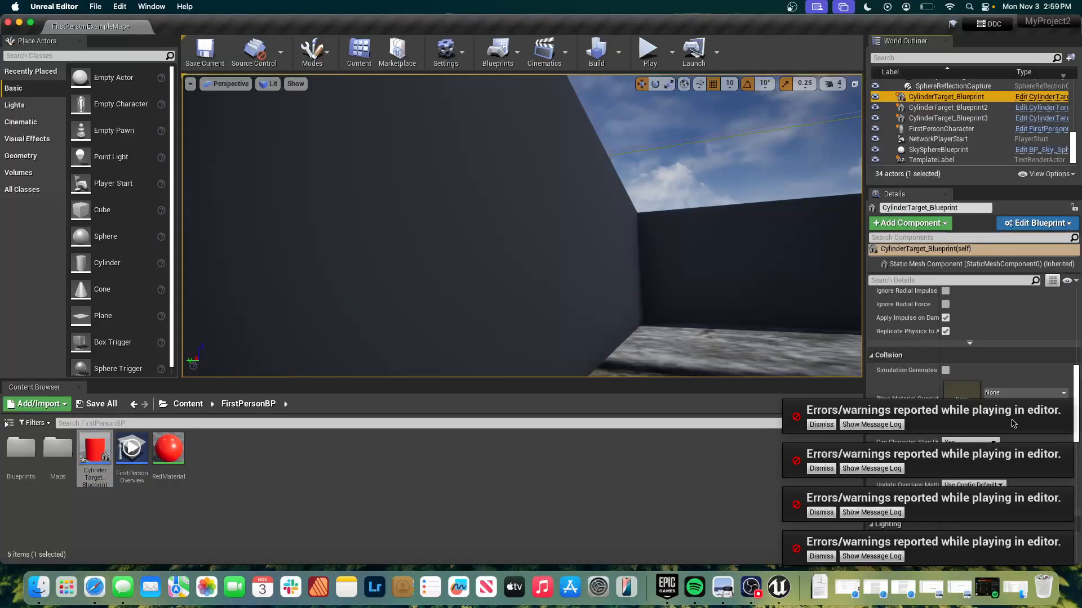
left_click(821, 425)
left_click(821, 468)
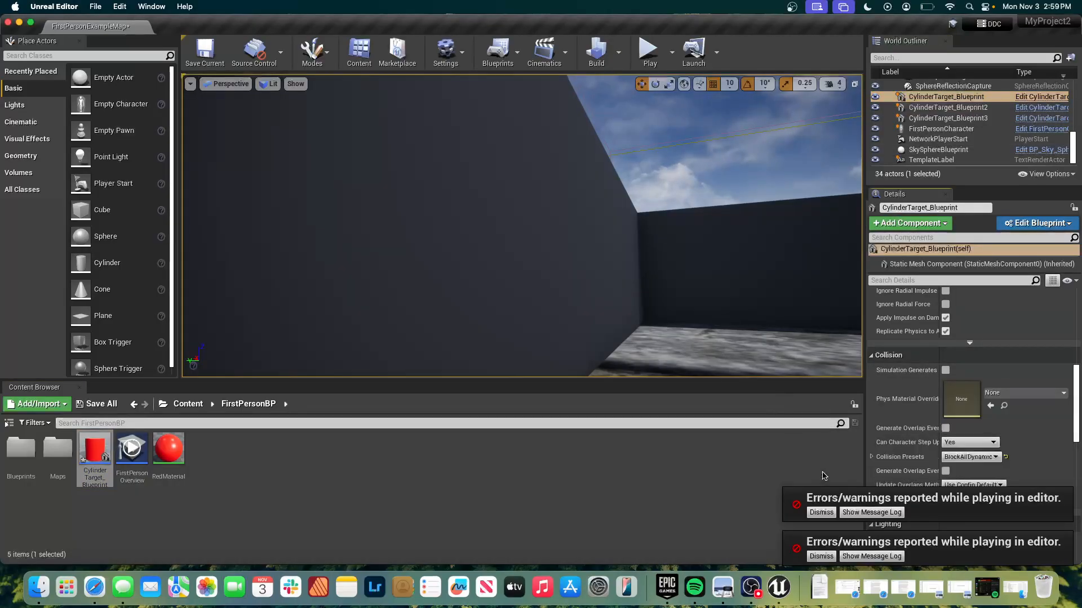
left_click(821, 512)
left_click(821, 556)
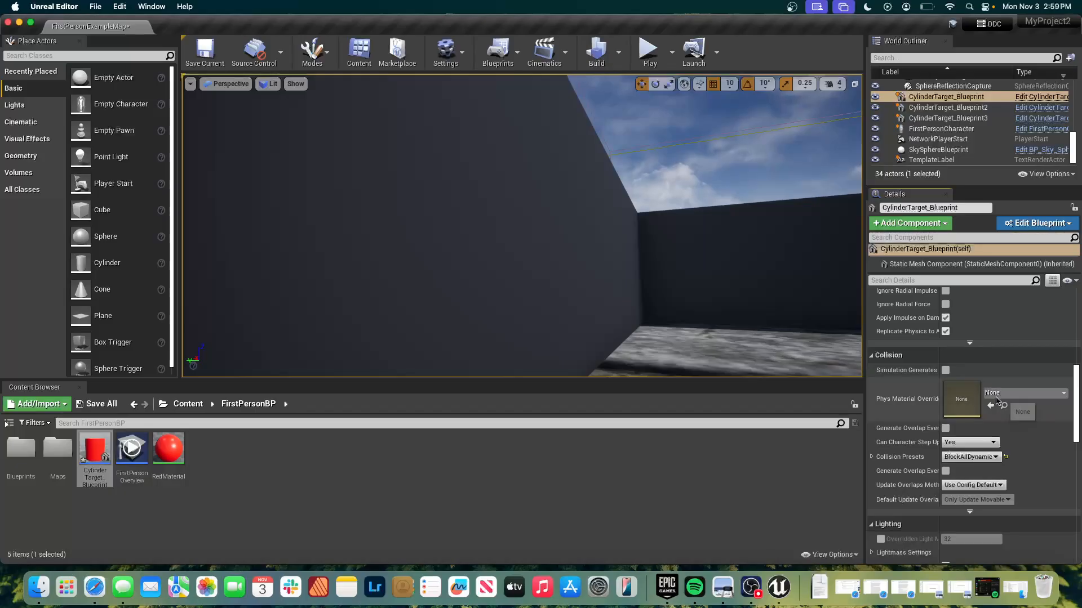
Examine the mobility and other detail settings of the three placed cylinder target actors.
scroll(997, 401, "down", 10)
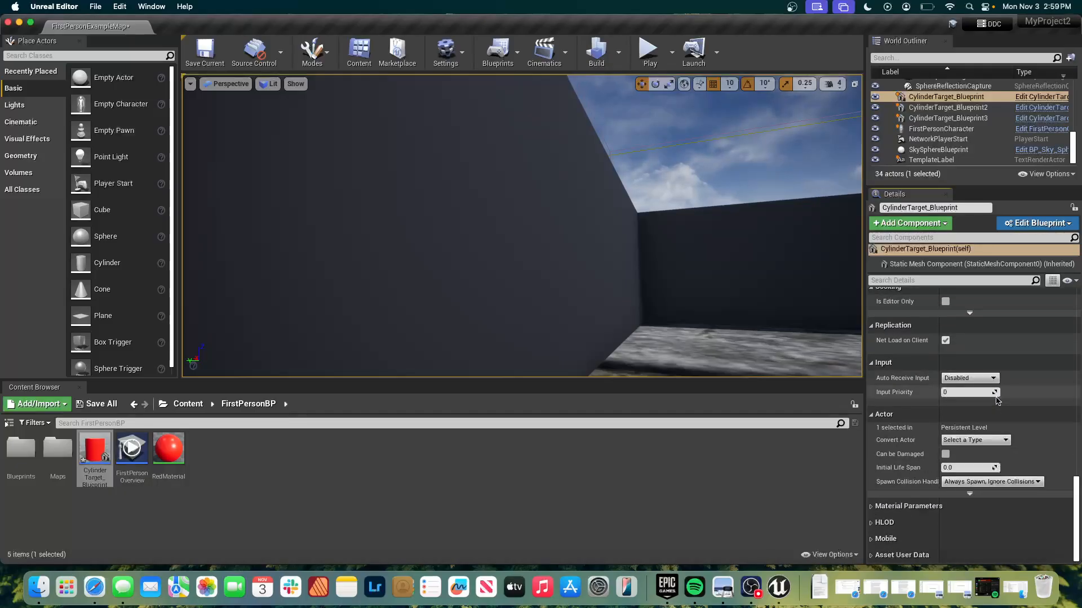
scroll(997, 401, "up", 15)
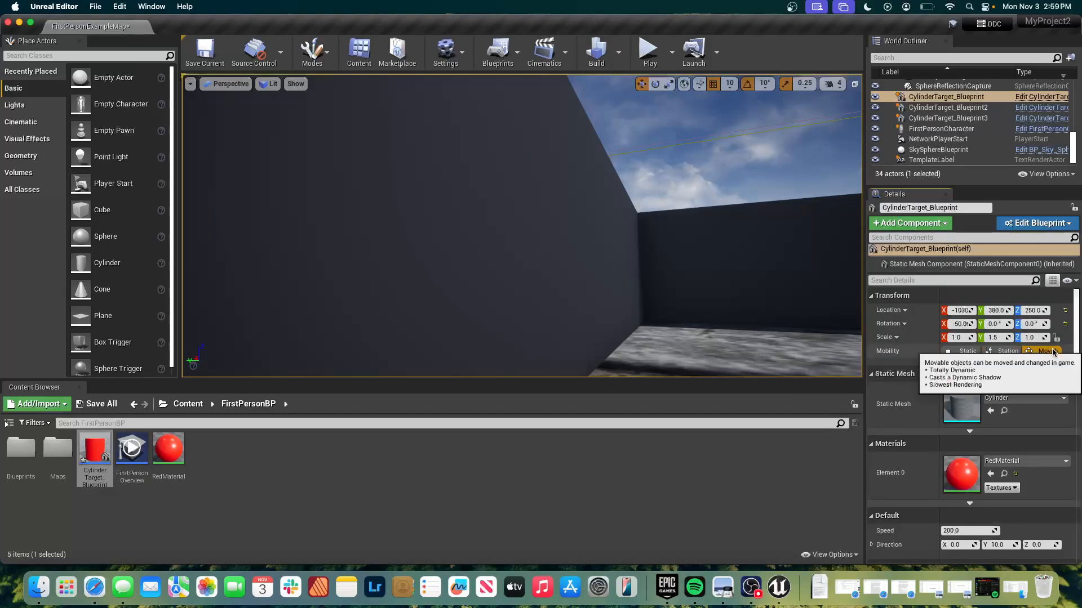
left_click(948, 107)
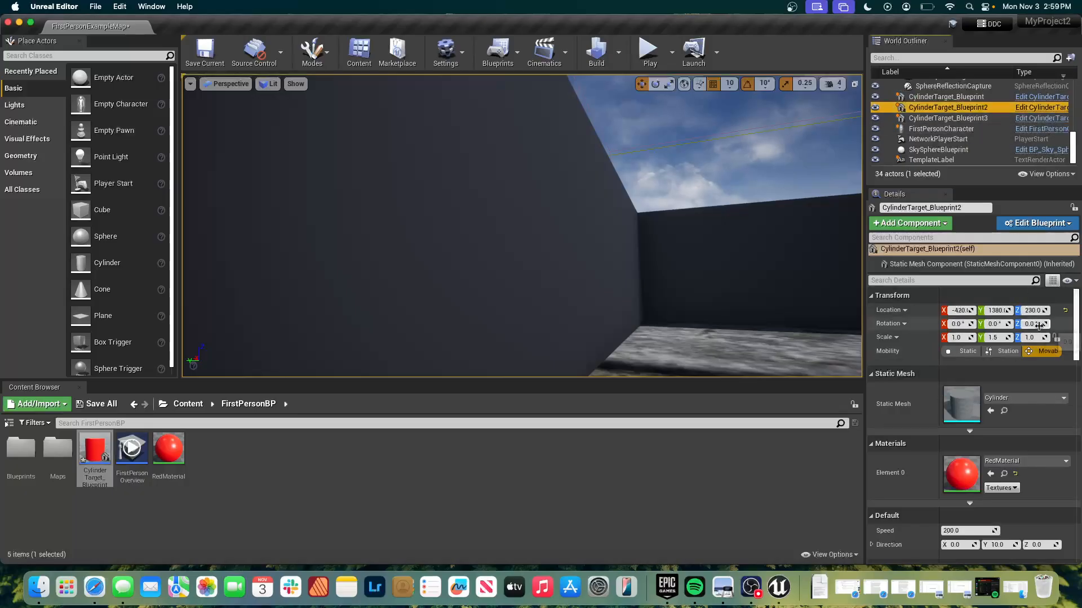
left_click(987, 120)
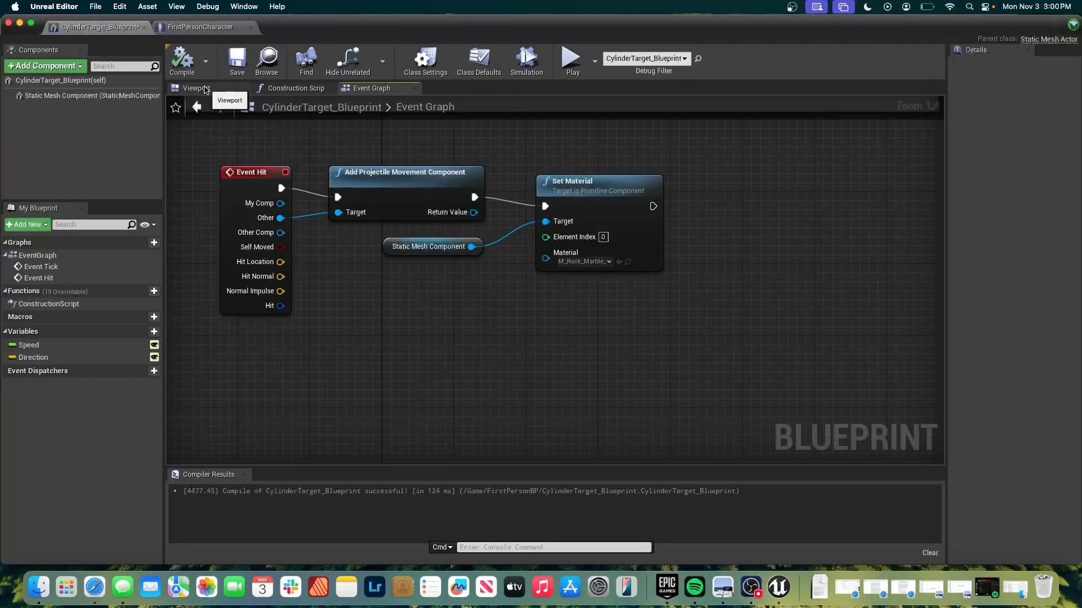
Set the collision preset of the cylinder blueprint's Static Mesh Component to BlockAllDynamic and compile the blueprint.
left_click(222, 88)
left_click(496, 225)
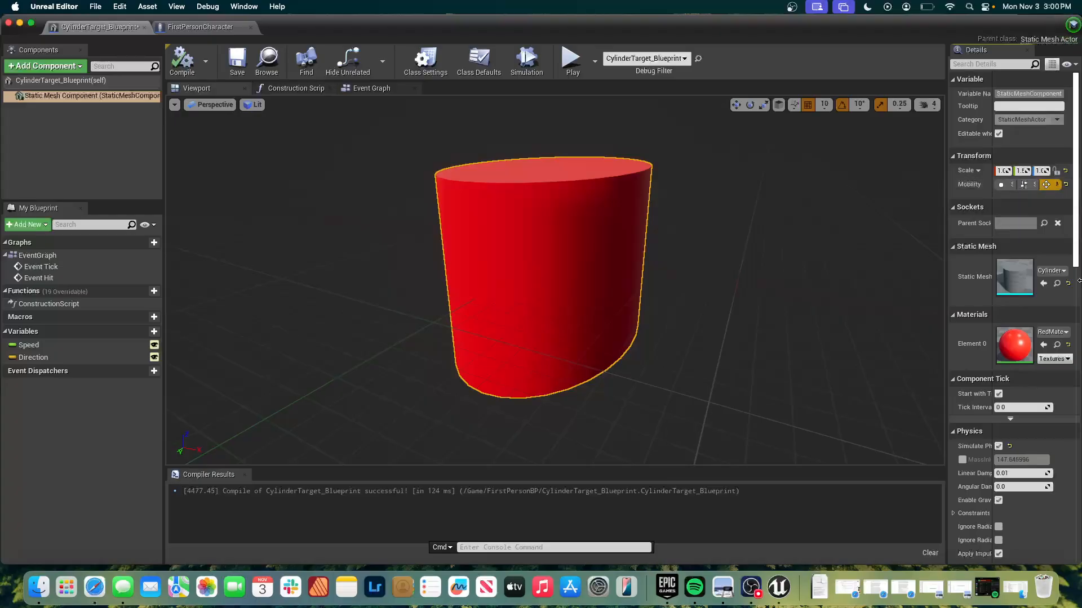
scroll(1051, 303, "down", 3)
scroll(1051, 303, "down", 10)
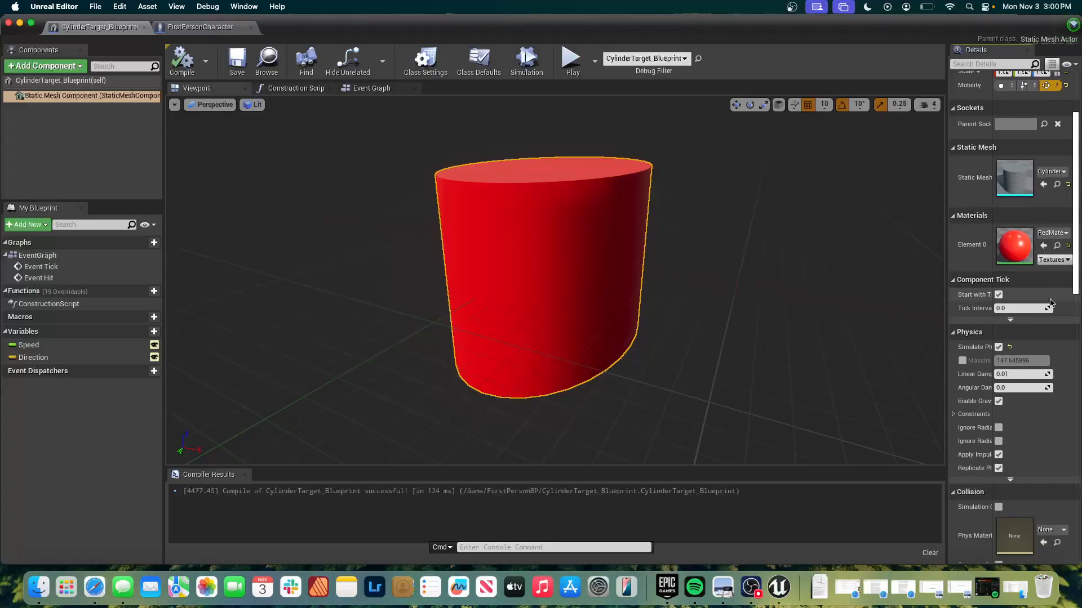
scroll(1051, 303, "up", 15)
scroll(1051, 303, "down", 6)
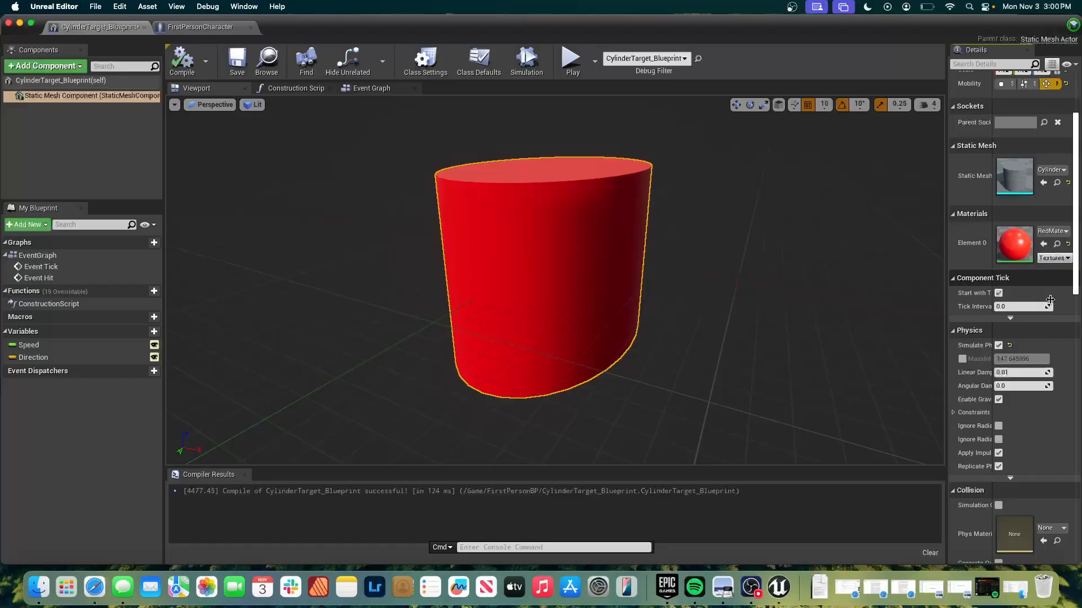
scroll(1051, 303, "down", 4)
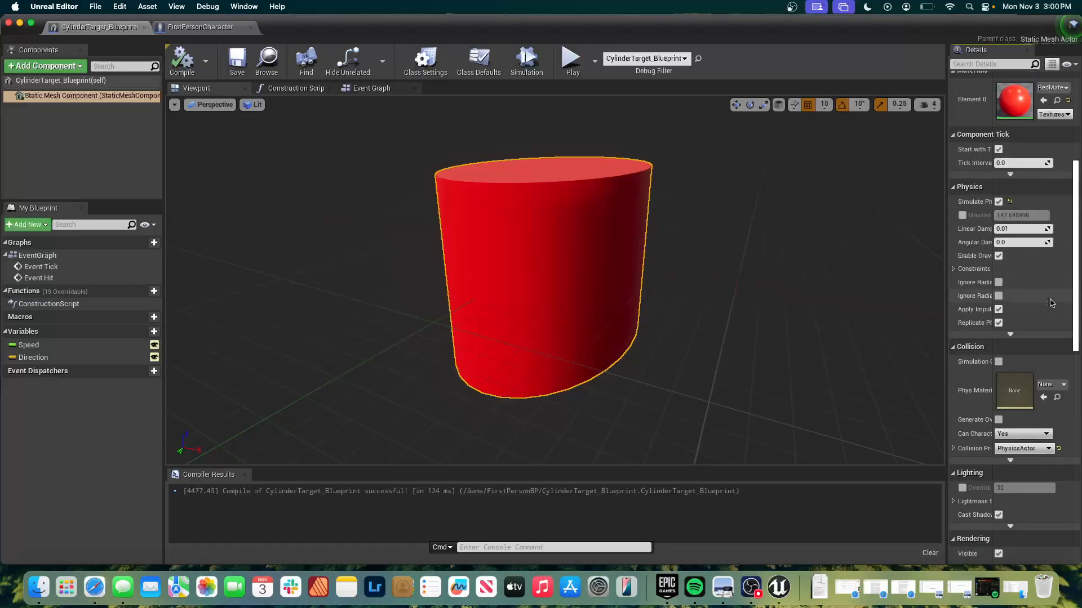
left_click(1022, 449)
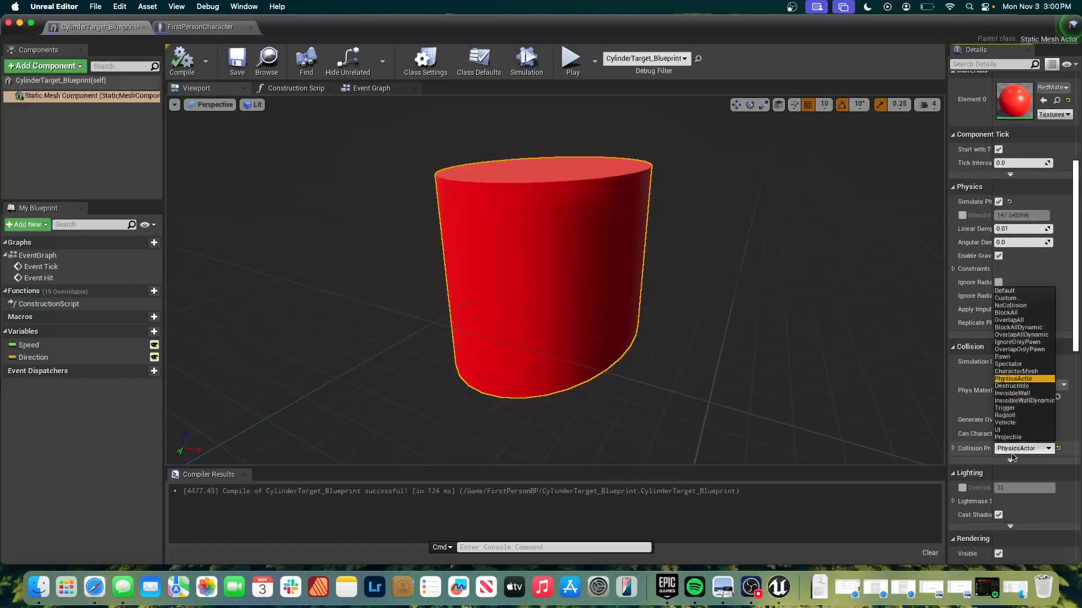
left_click(1020, 327)
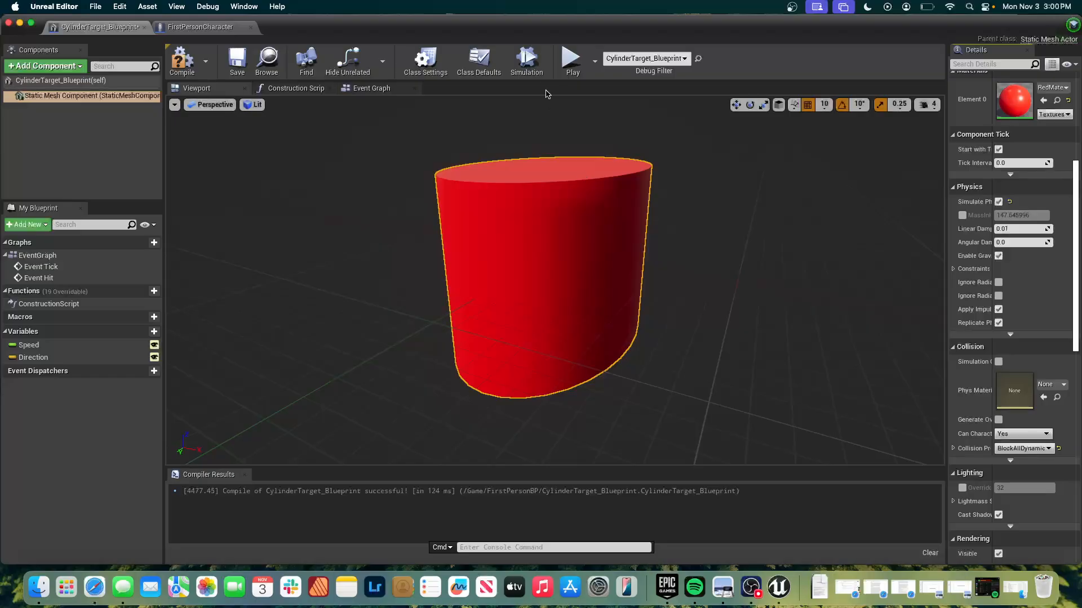
left_click(181, 61)
Play the level to test the new collision preset by shooting and approaching the cylinders, stop play, and close the message log.
left_click(571, 57)
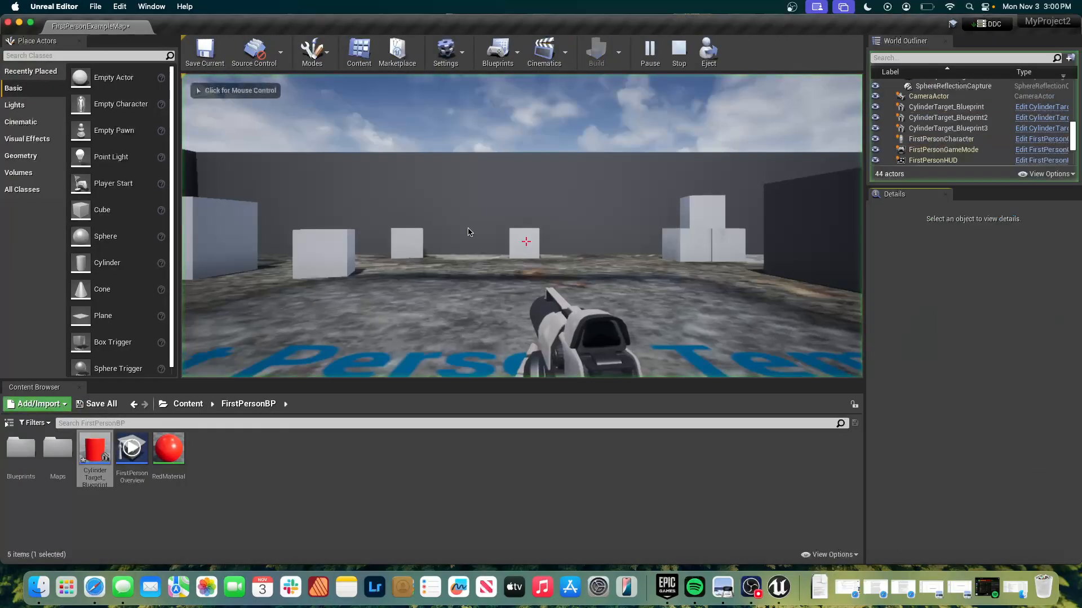
key("w")
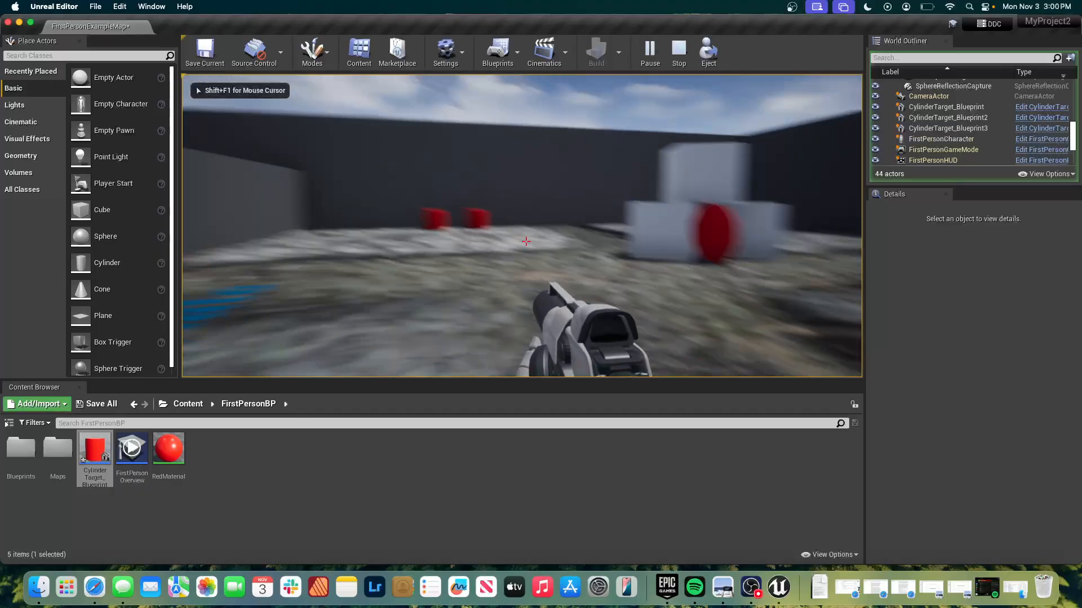
key("w")
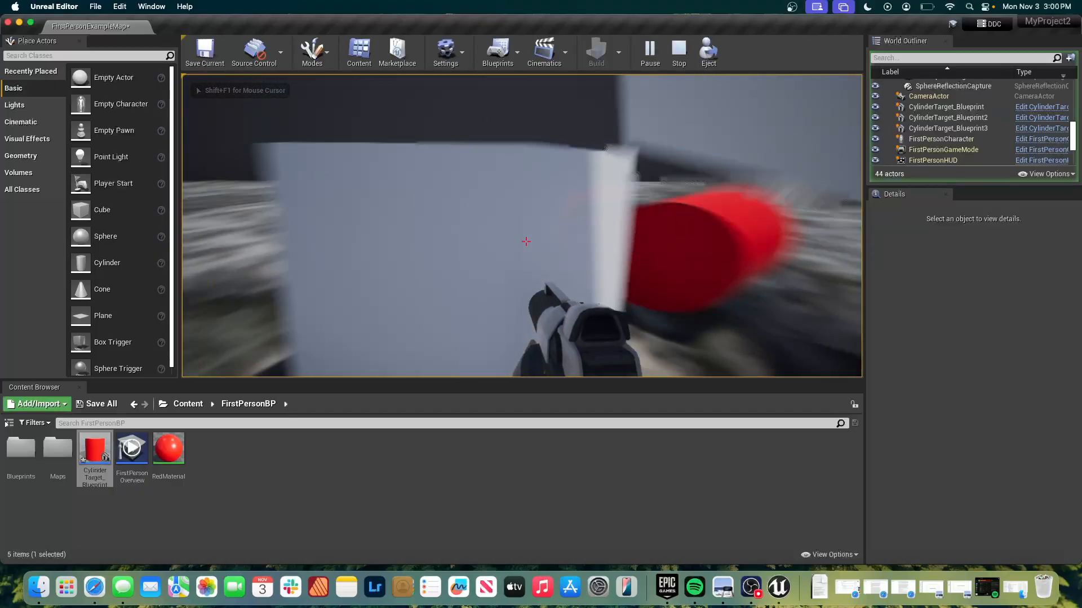
key("w")
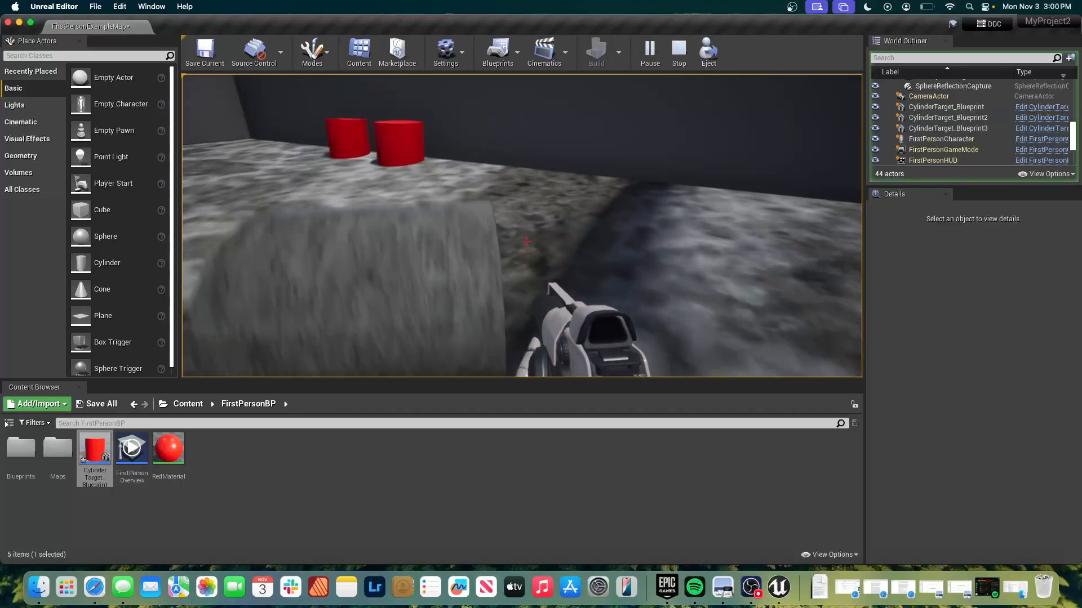
key("w")
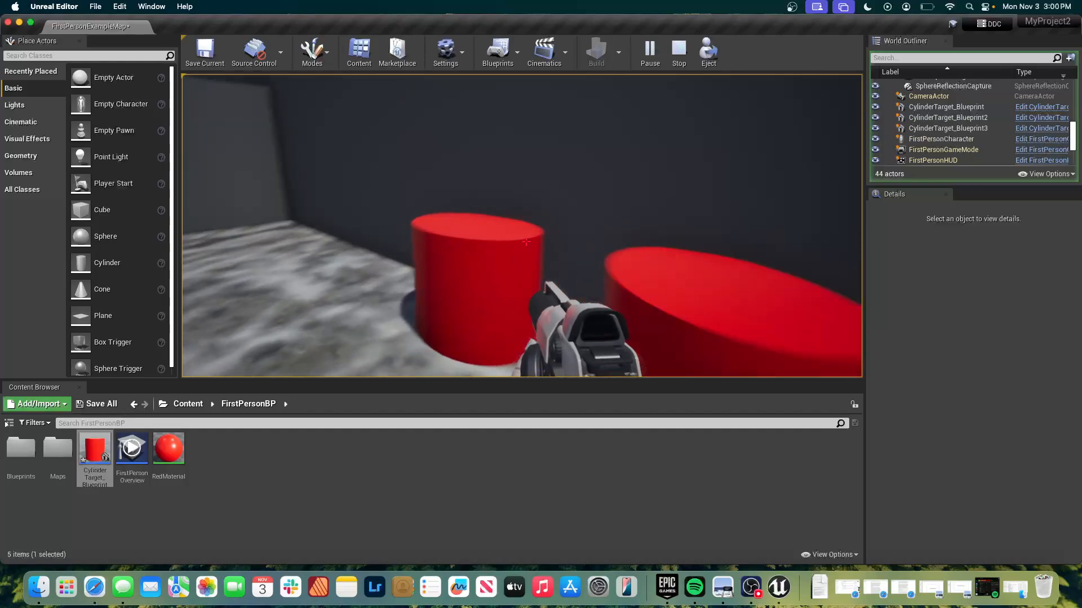
key("w")
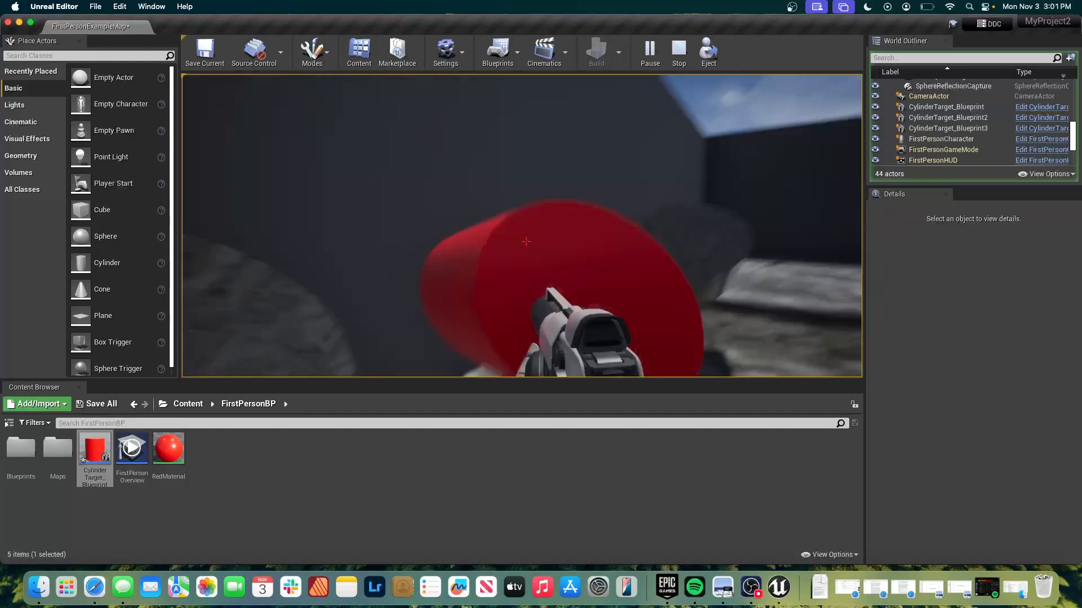
key("w")
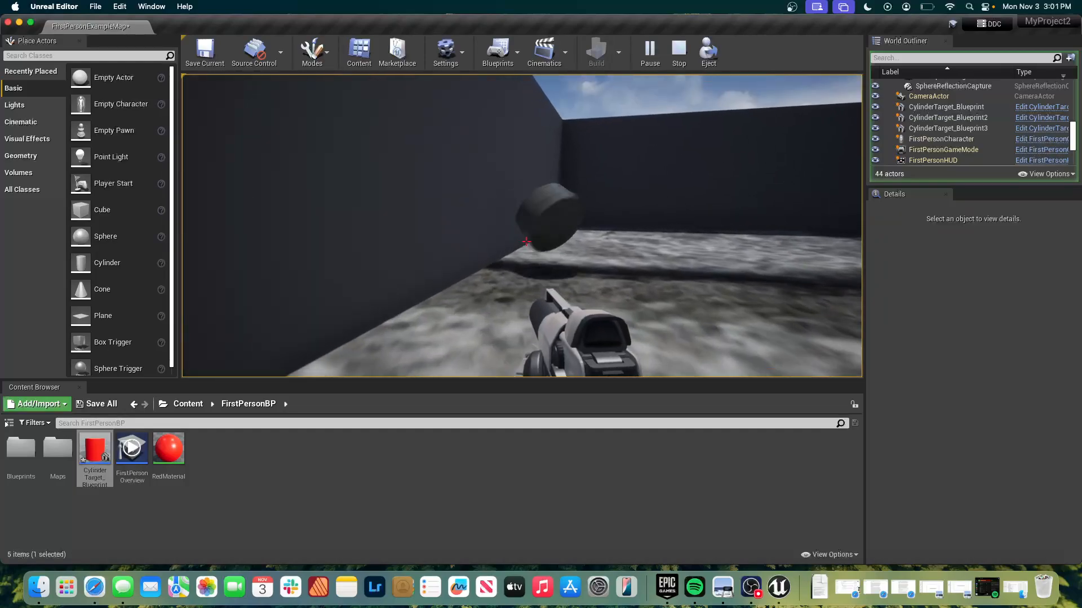
key("Escape")
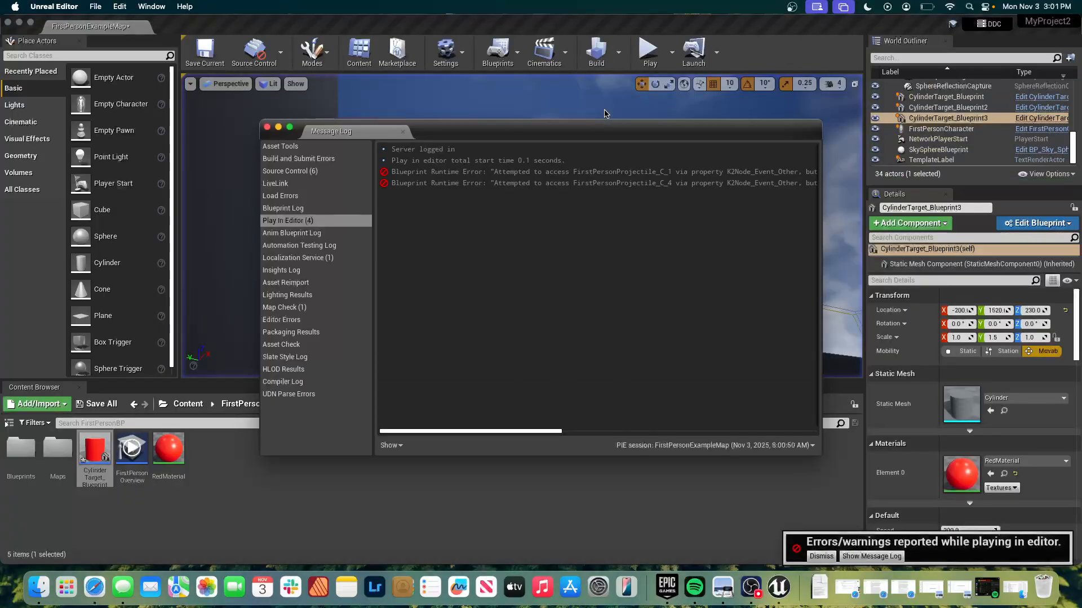
left_click(267, 127)
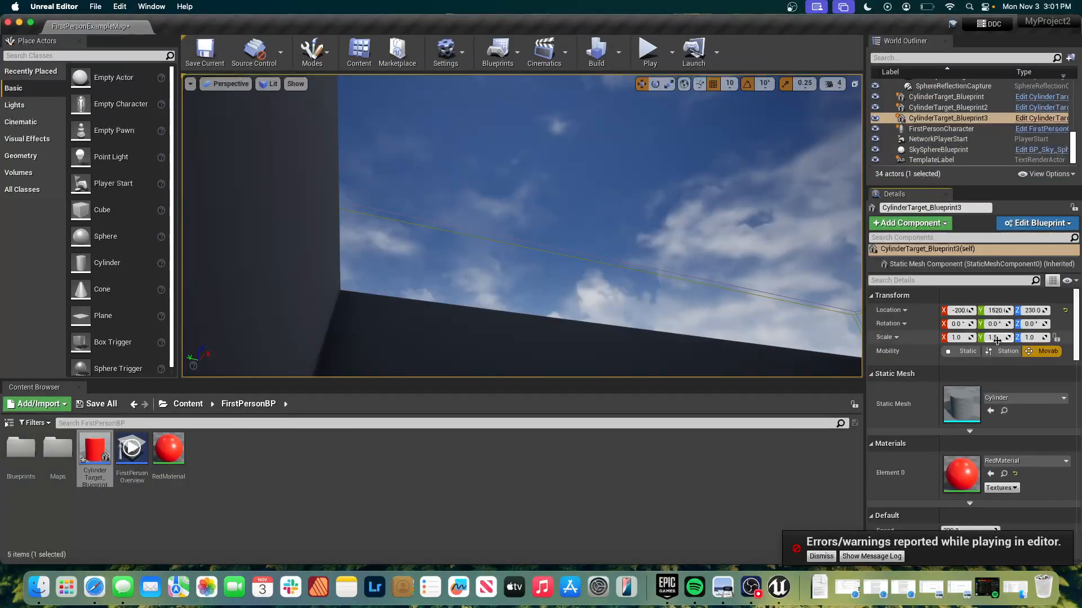
Compare the collision settings of the three placed cylinder target actors.
scroll(1011, 391, "down", 3)
scroll(1011, 391, "down", 8)
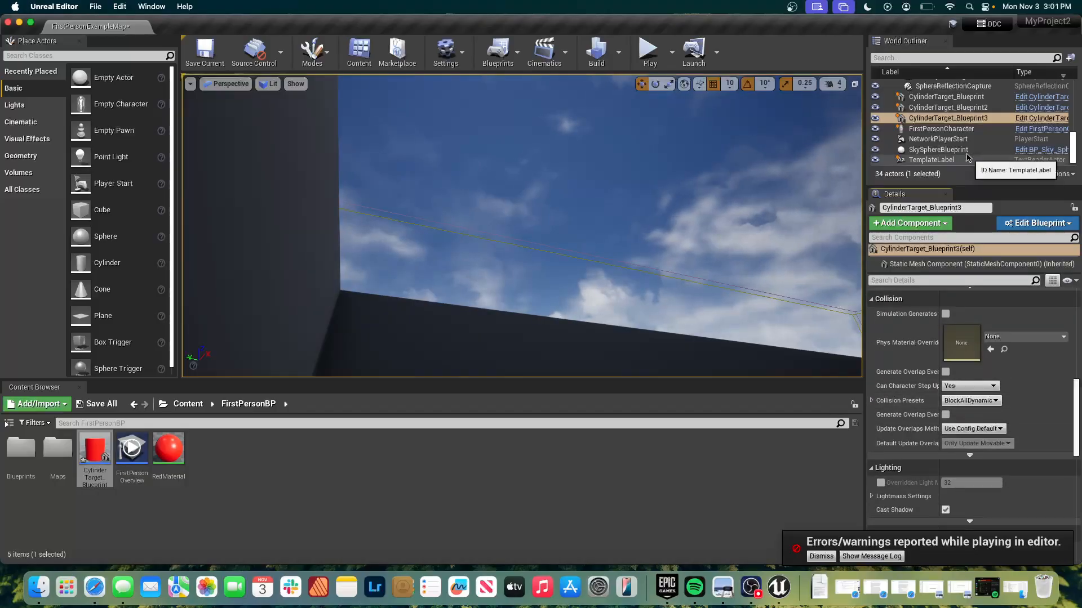
left_click(957, 107)
left_click(957, 105)
left_click(956, 99)
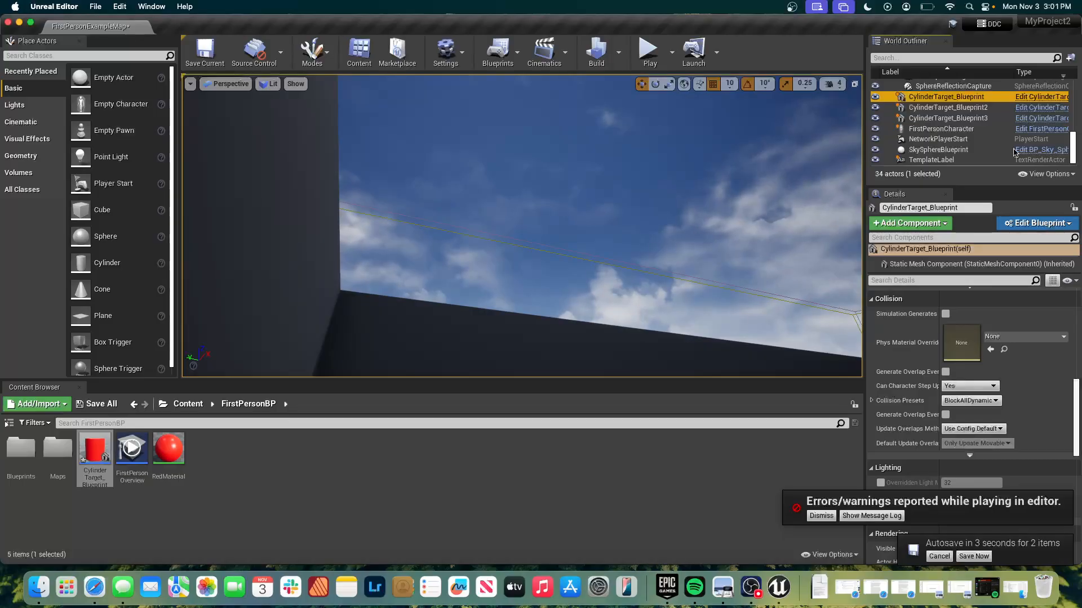
Play the level again from the level editor and shoot projectiles at the distant cylinder targets.
left_click(644, 57)
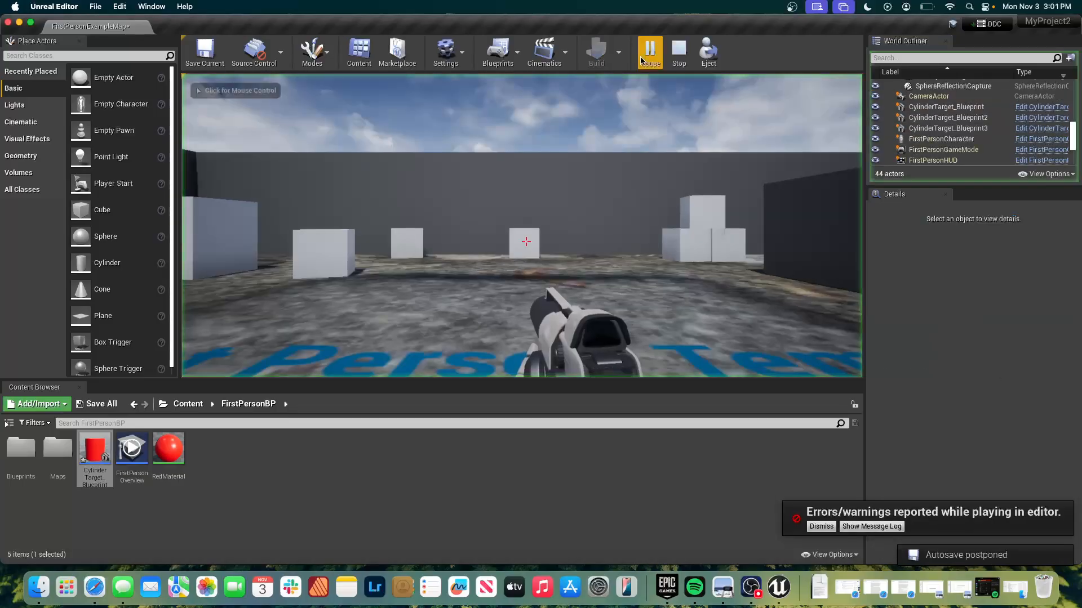
left_click(489, 240)
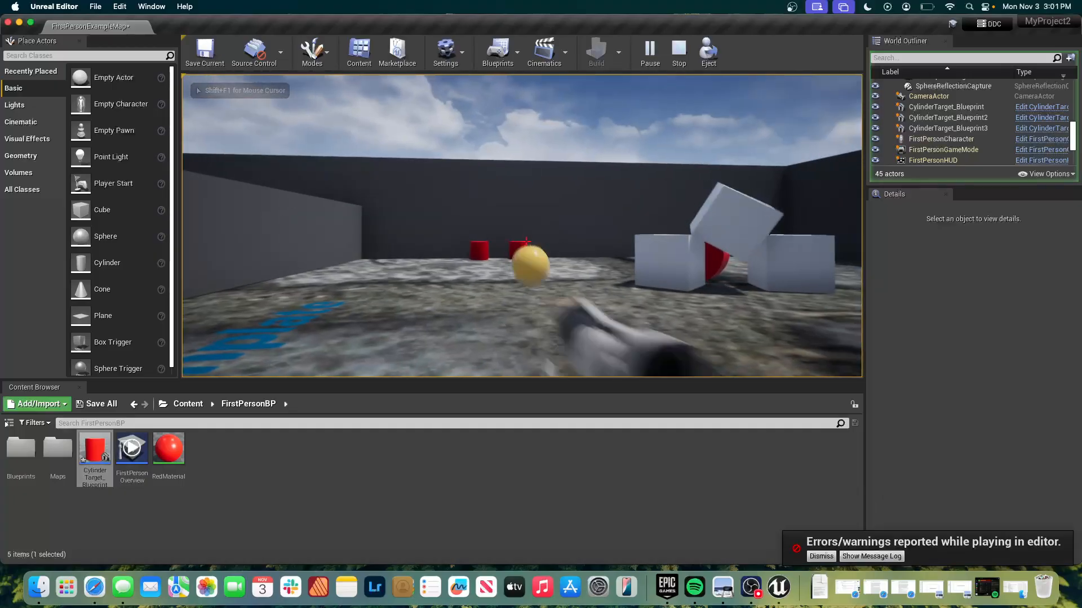
left_click(526, 241)
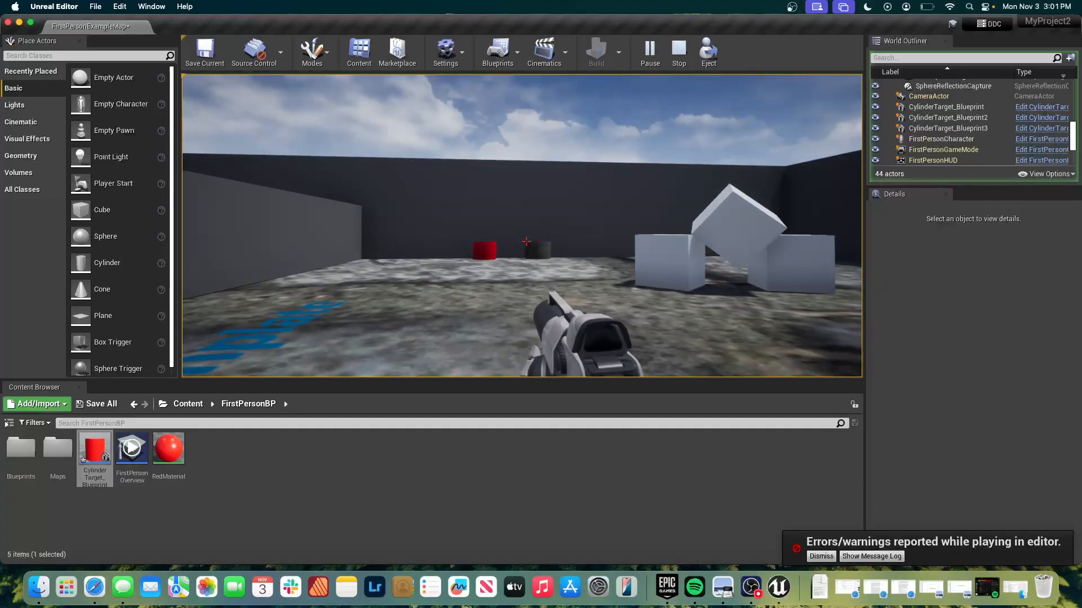
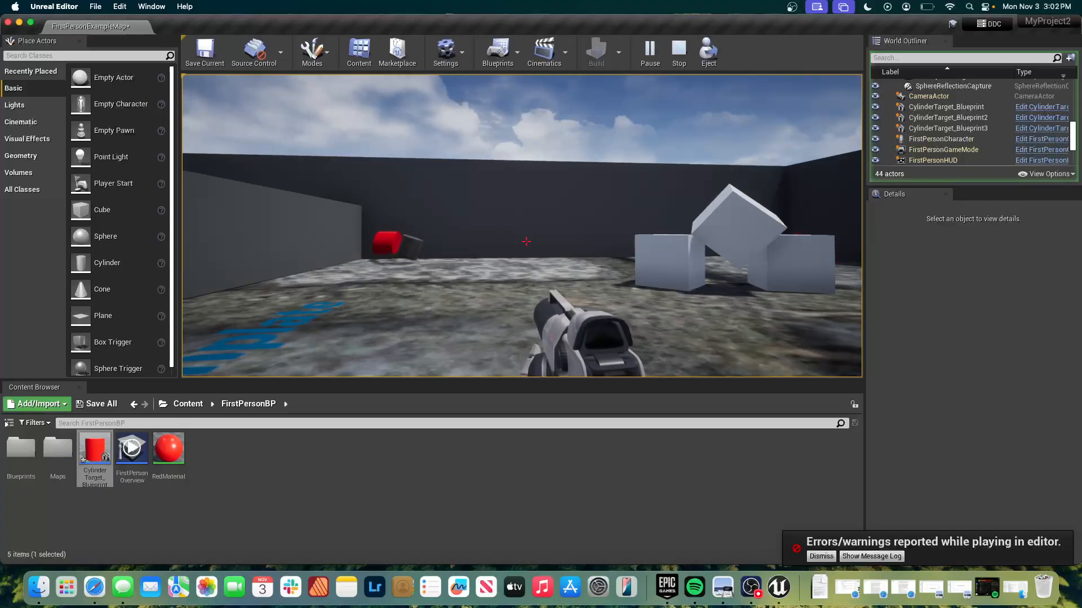
Shoot projectiles at the remaining cylinder targets and stop play.
left_click(525, 242)
left_click(526, 242)
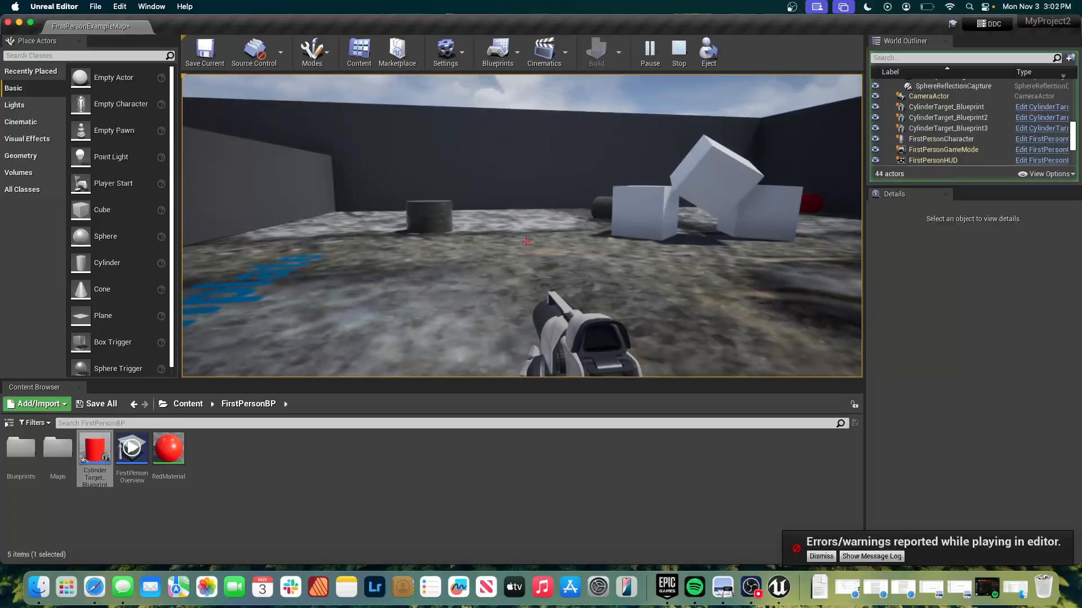
key("Escape")
Return to the cylinder target blueprint's editor window and open its Event Graph.
key("super+Tab")
key("super+Tab")
key("super+Tab")
key("super+Tab")
key("super+w")
key("super+grave")
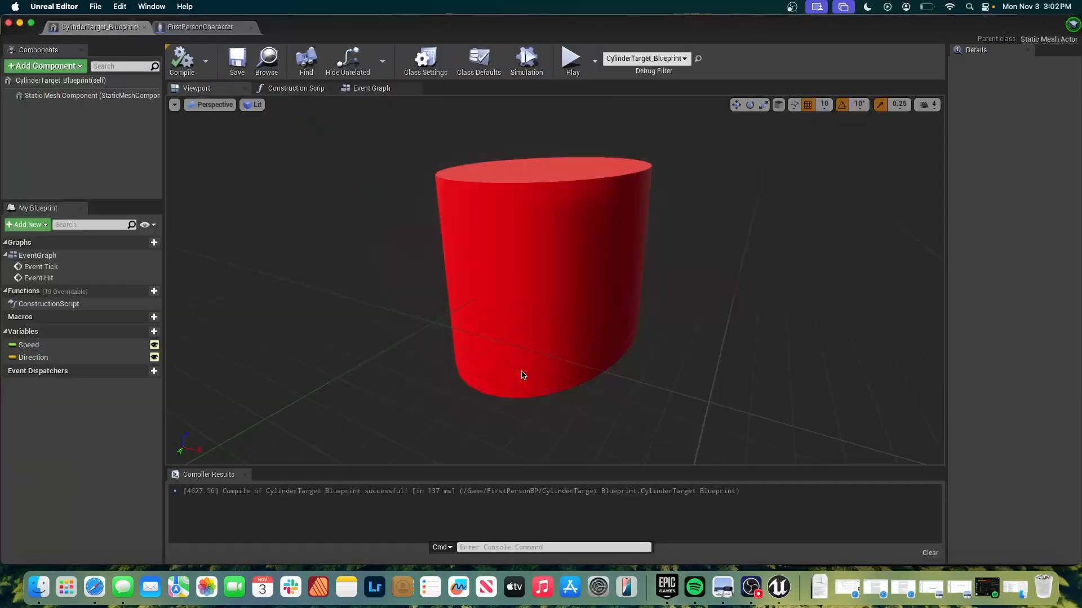
left_click(505, 307)
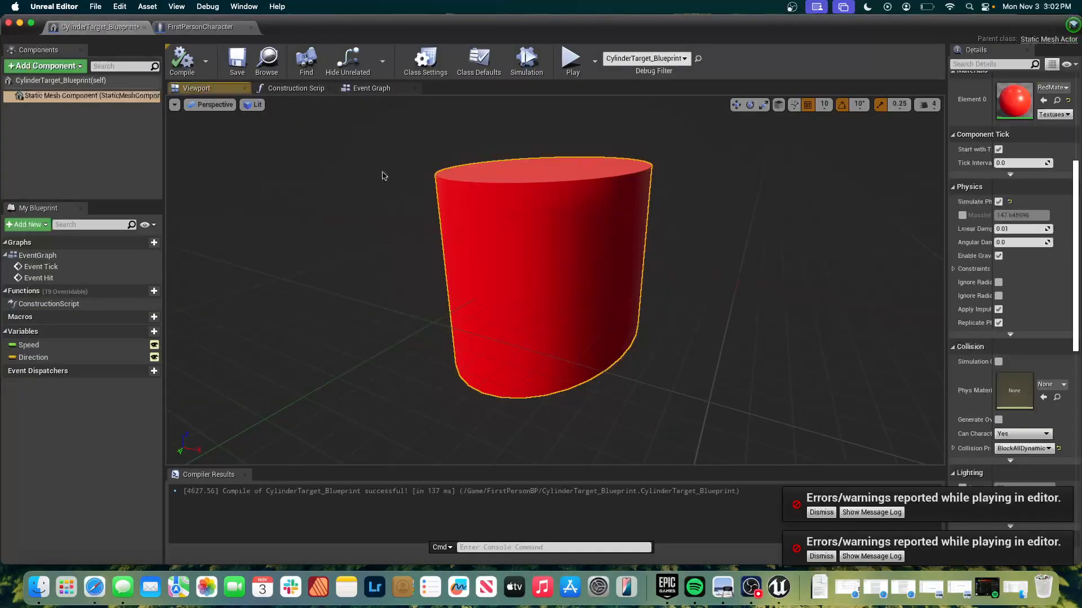
left_click(365, 87)
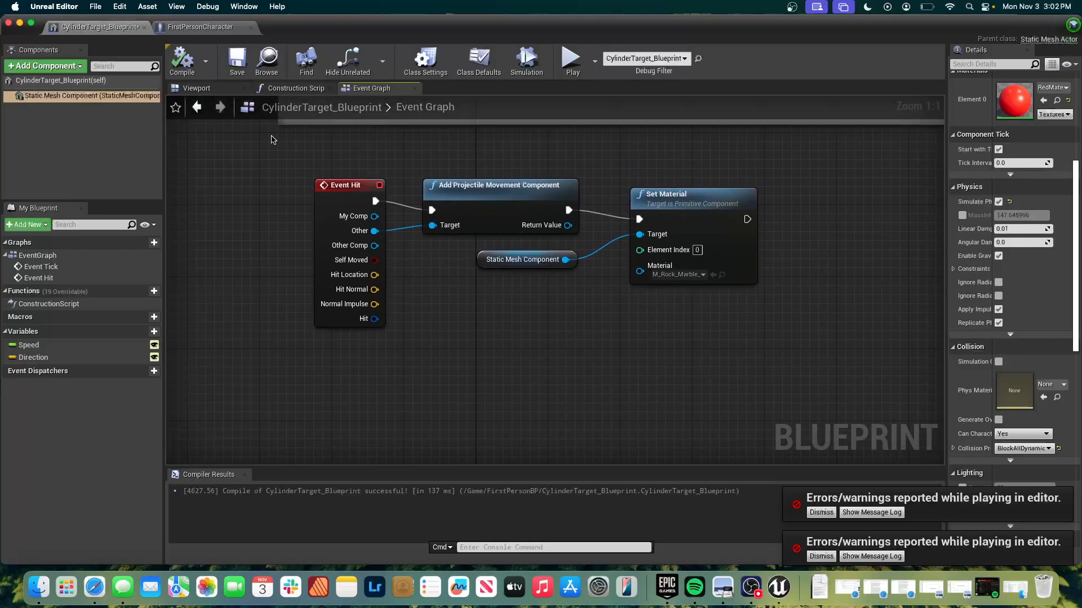
left_click_drag(274, 148, 703, 304)
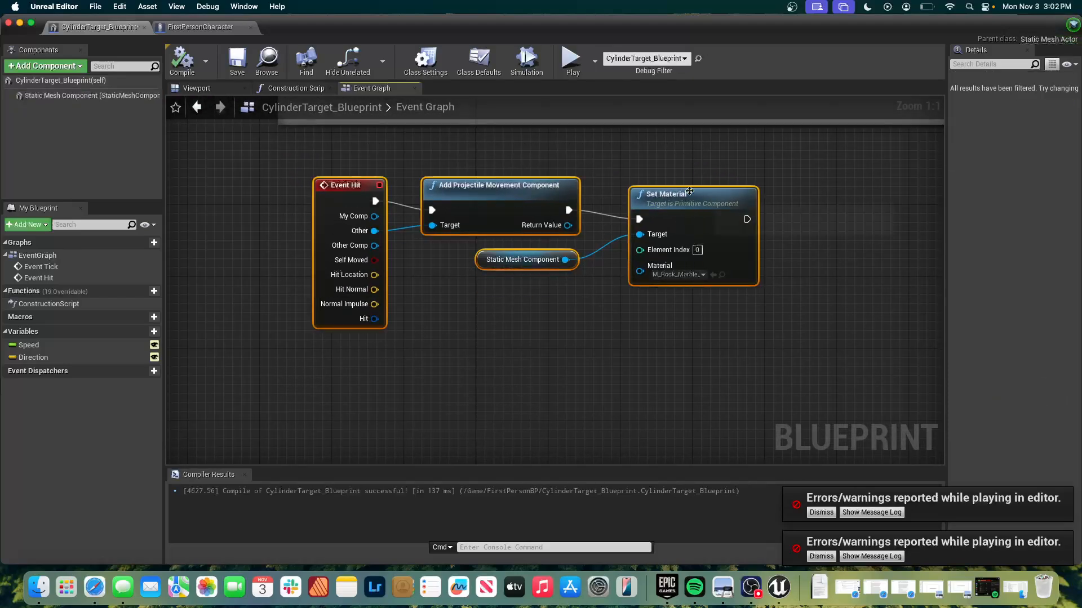
right_click(682, 194)
mouse_move(731, 388)
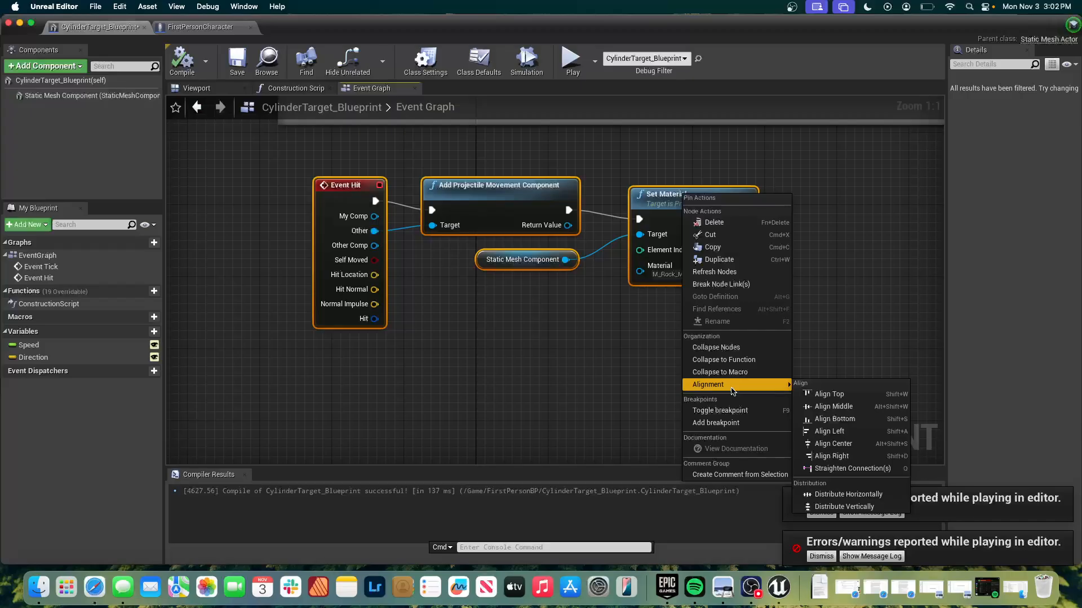
left_click(618, 416)
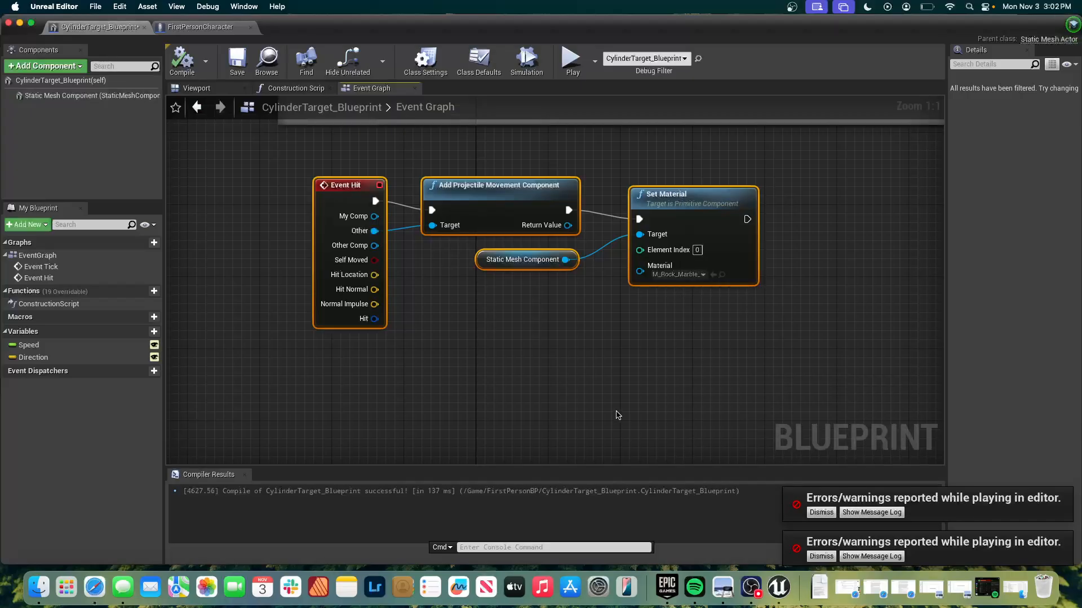
left_click(618, 415)
Create a Boolean variable named Primed in the cylinder blueprint and make it instance editable.
scroll(618, 415, "down", 2)
scroll(618, 415, "right", 2)
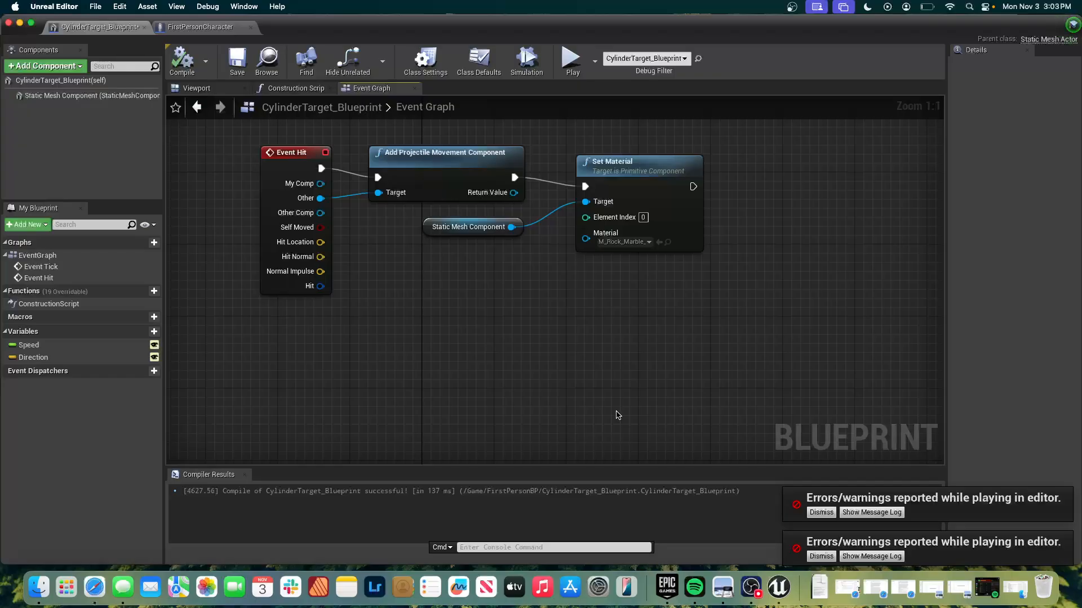
left_click(149, 332)
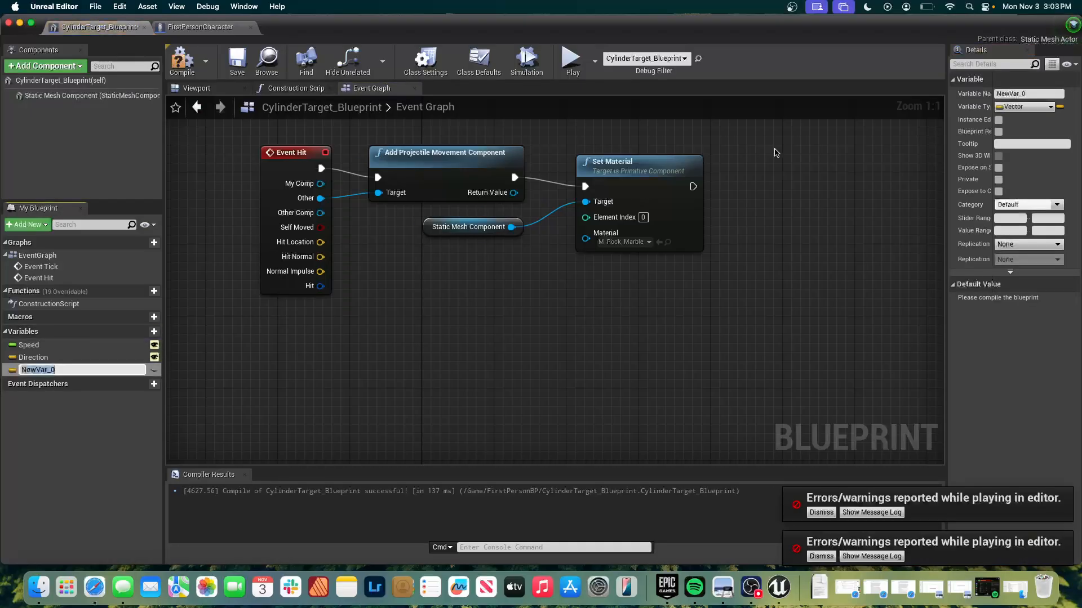
left_click(1014, 107)
left_click(916, 134)
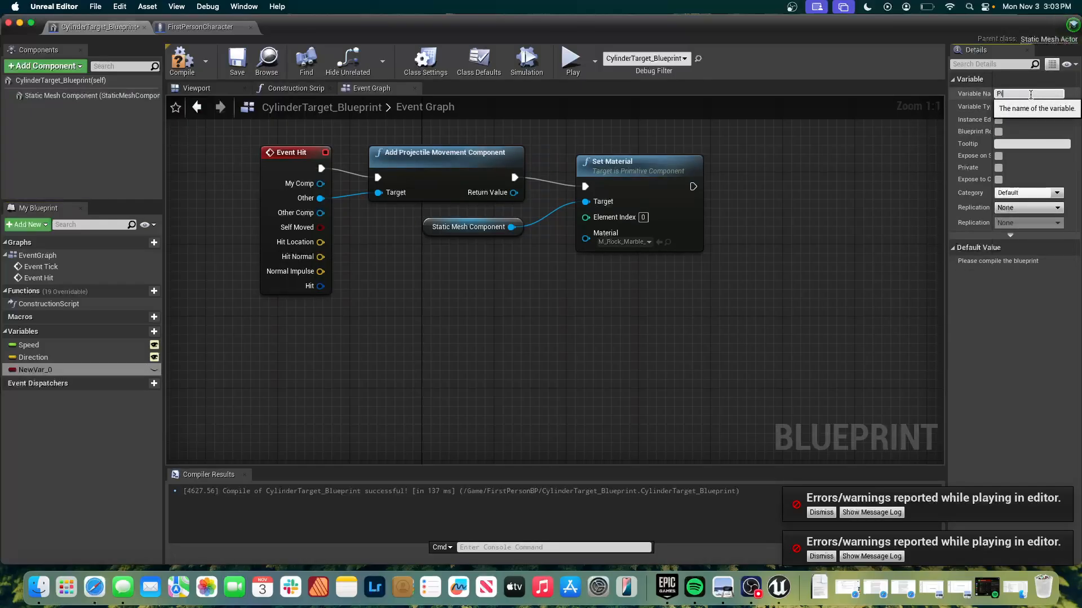
left_click(1030, 95)
type("Primed")
key("Return")
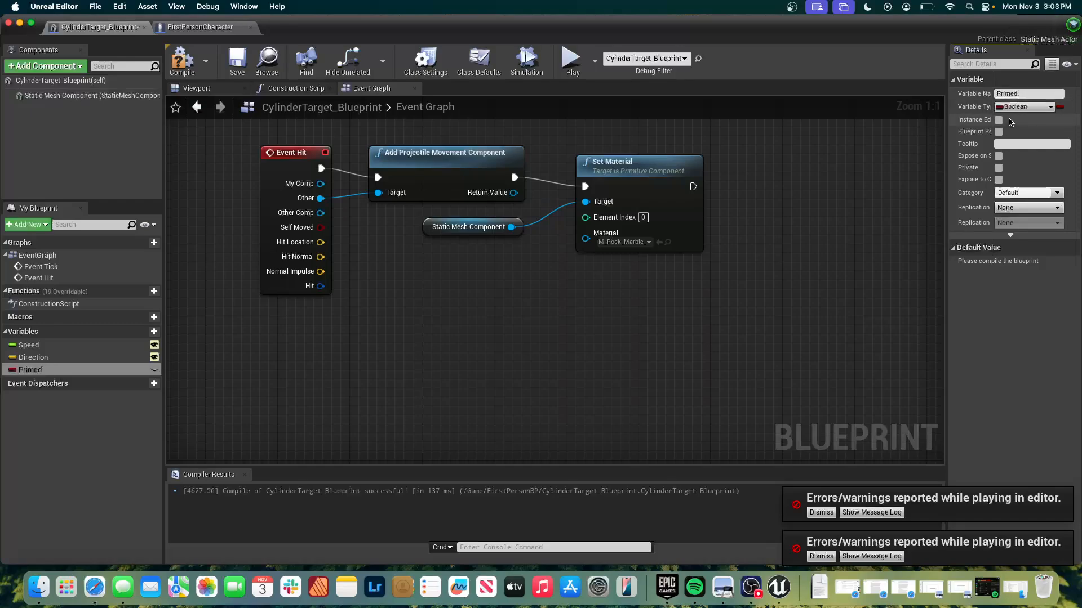
left_click(998, 120)
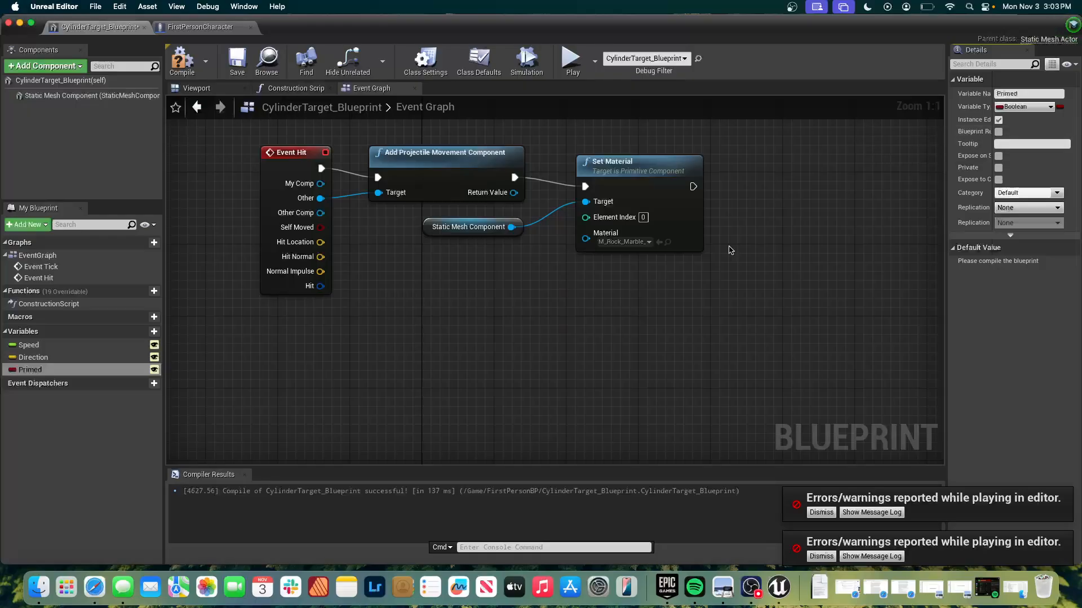
Place a Primed getter below the Event Hit chain and move Set Material and its Static Mesh Component reference aside to make room.
left_click_drag(61, 376, 466, 265)
left_click(427, 295)
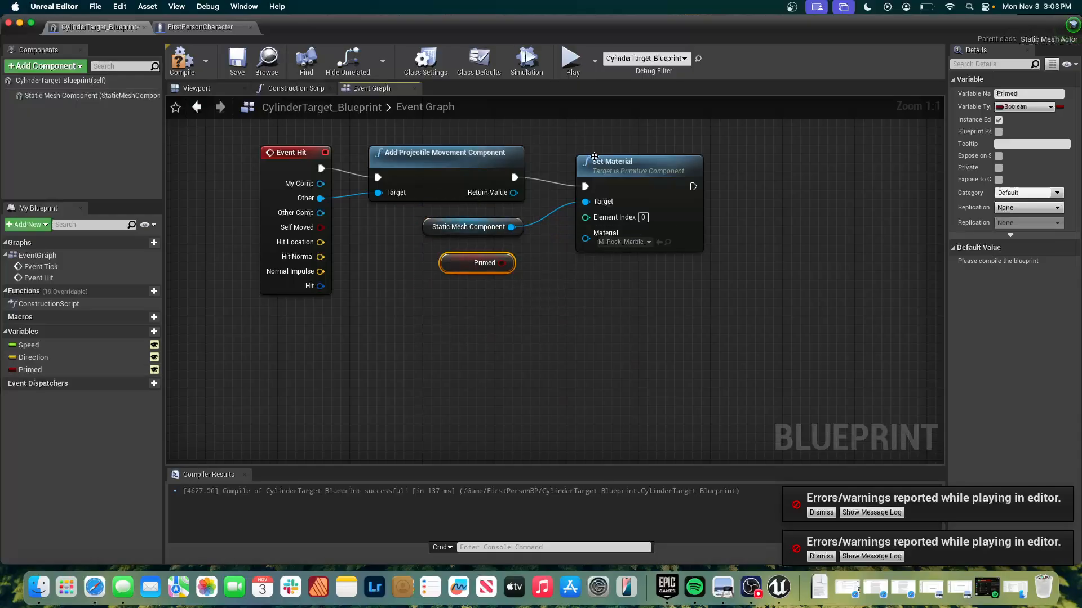
left_click_drag(598, 166, 744, 403)
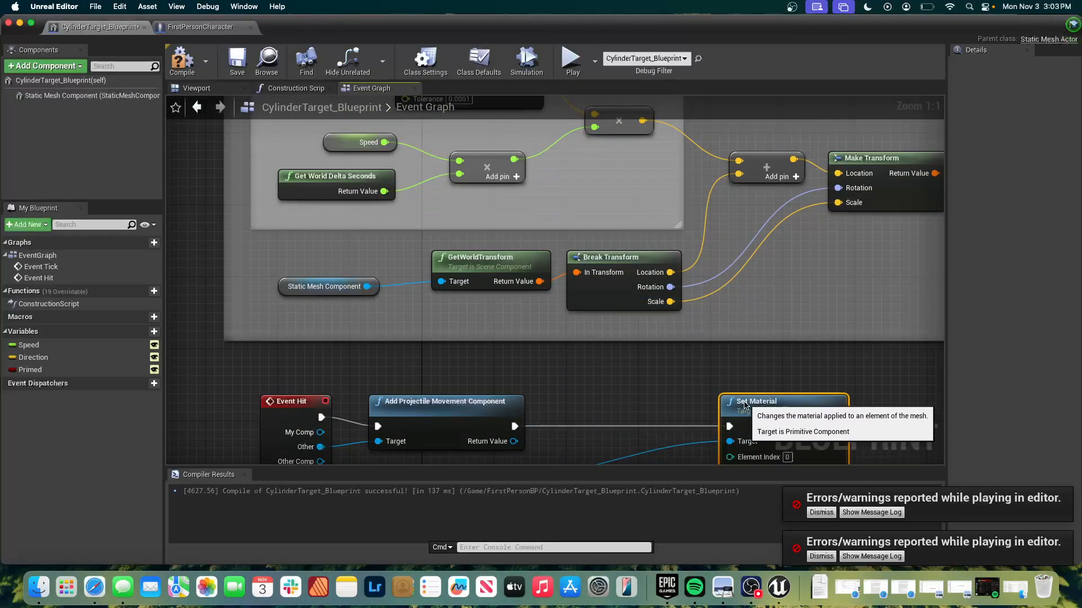
scroll(630, 405, "down", 4)
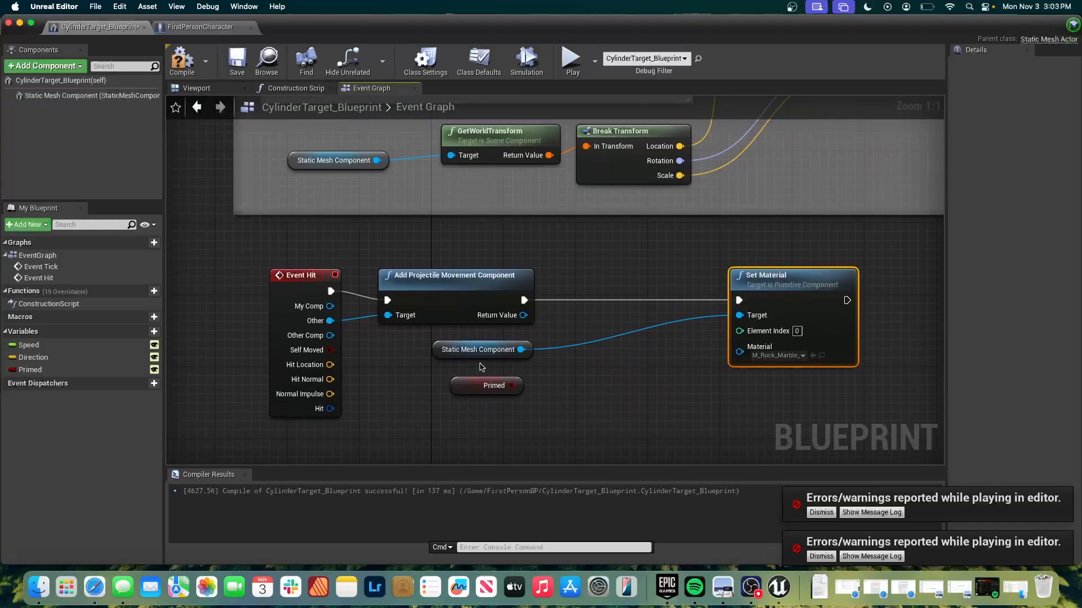
left_click_drag(470, 355, 777, 256)
left_click(651, 261)
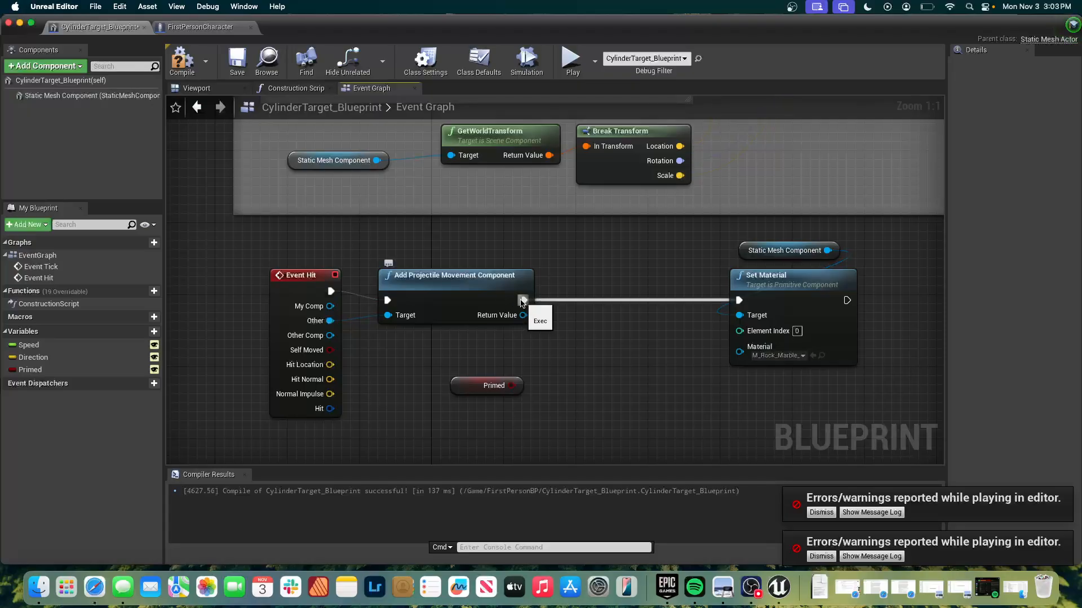
Insert a Branch node between Add Projectile Movement Component and Set Material, with Primed wired to its Condition.
left_click_drag(523, 301, 580, 350)
type("branch")
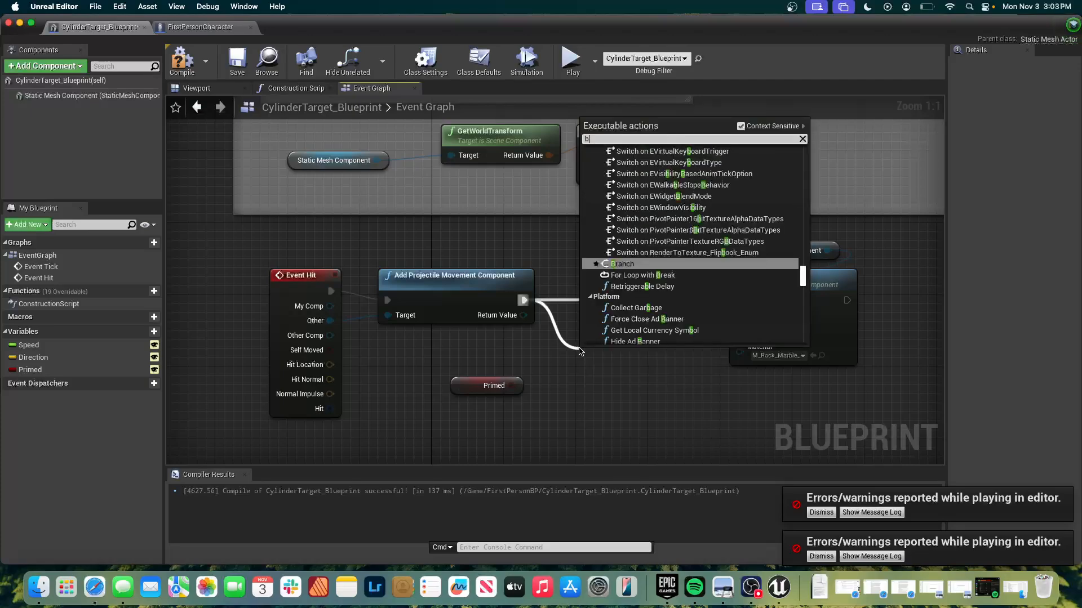
key("Return")
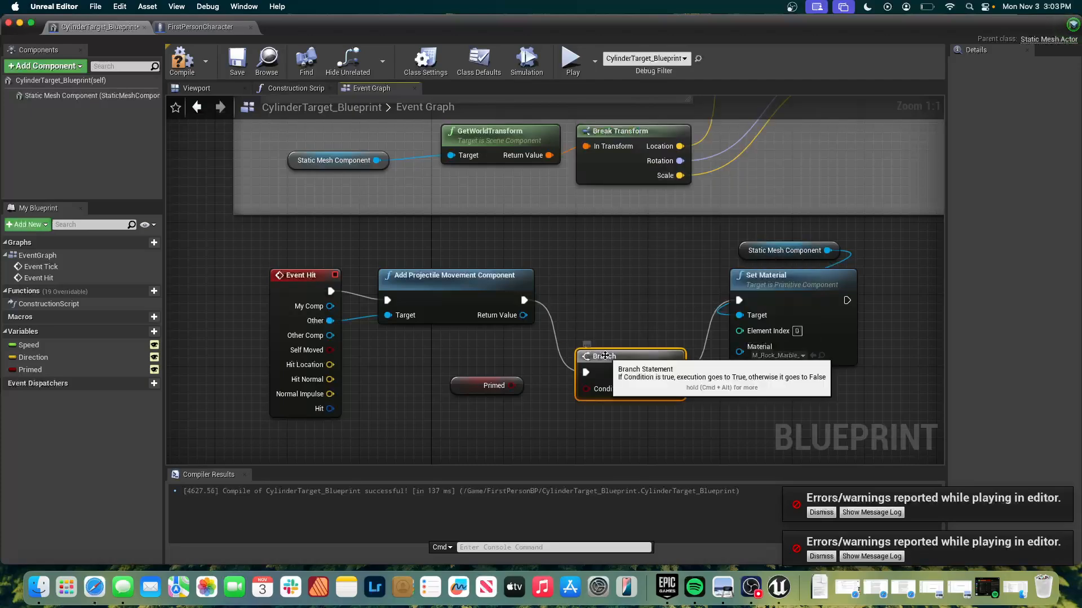
left_click_drag(603, 358, 605, 287)
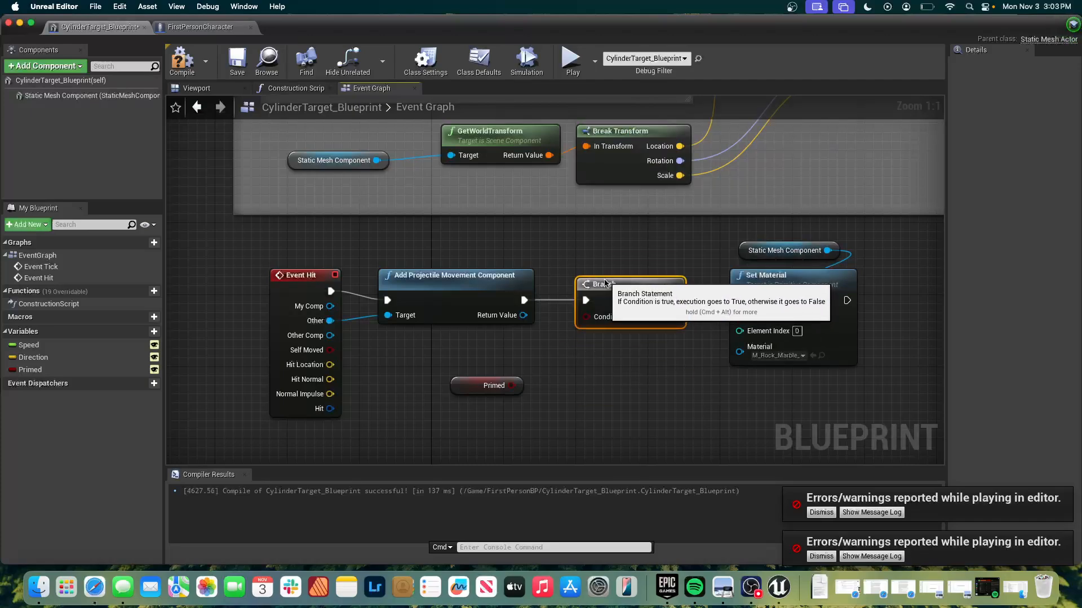
left_click_drag(500, 387, 588, 320)
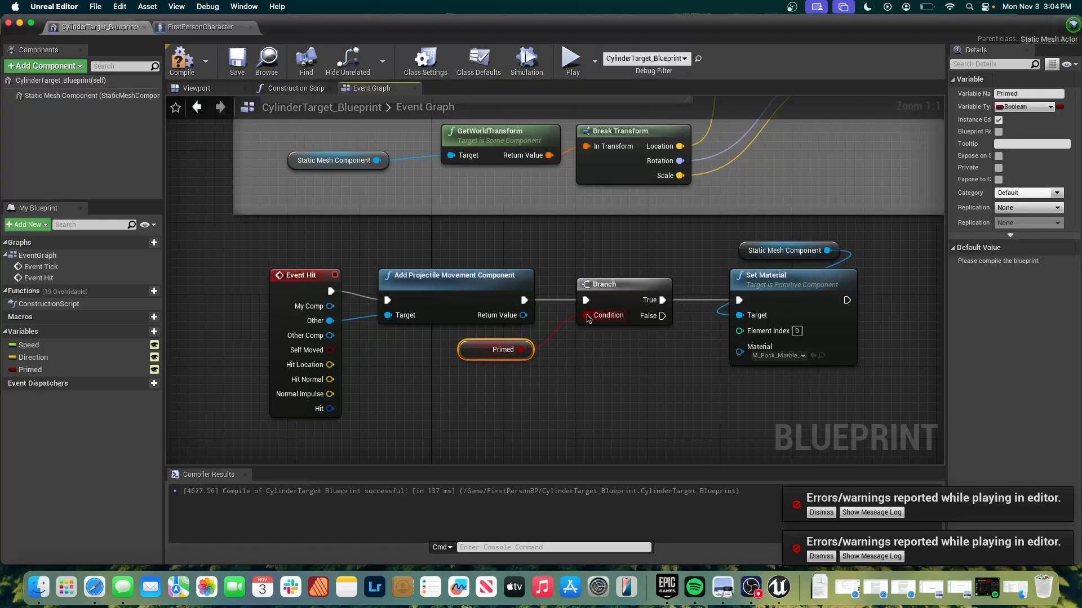
Rewire the Set Material node so that it runs from the Branch's False output instead of True.
left_click_drag(662, 300, 642, 388)
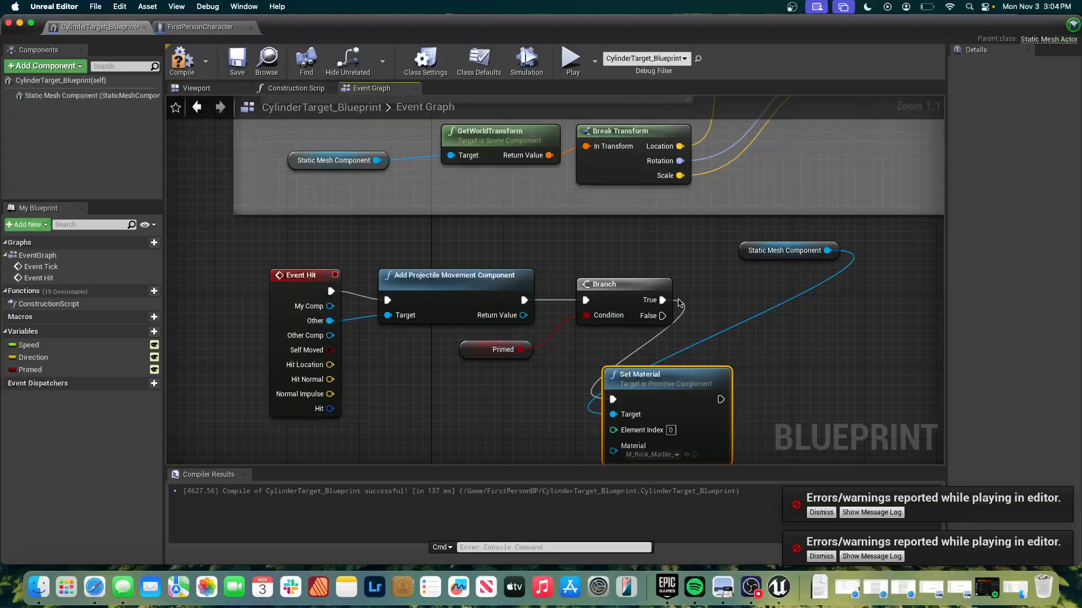
left_click_drag(663, 300, 796, 295, "ctrl")
left_click(695, 302)
left_click(670, 370)
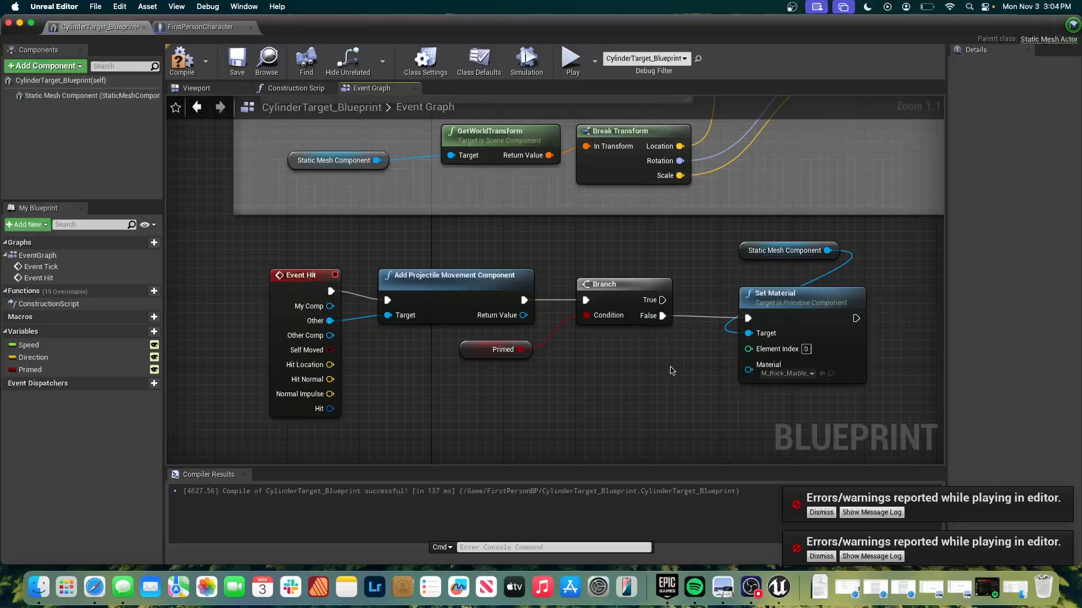
scroll(671, 371, "down", 3)
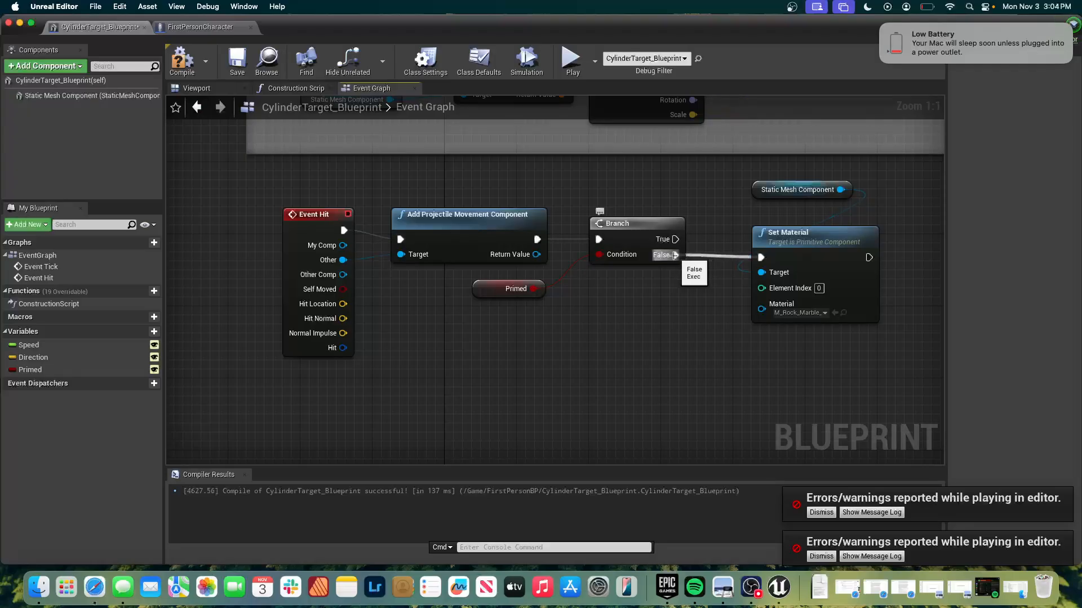
left_click_drag(677, 254, 760, 257)
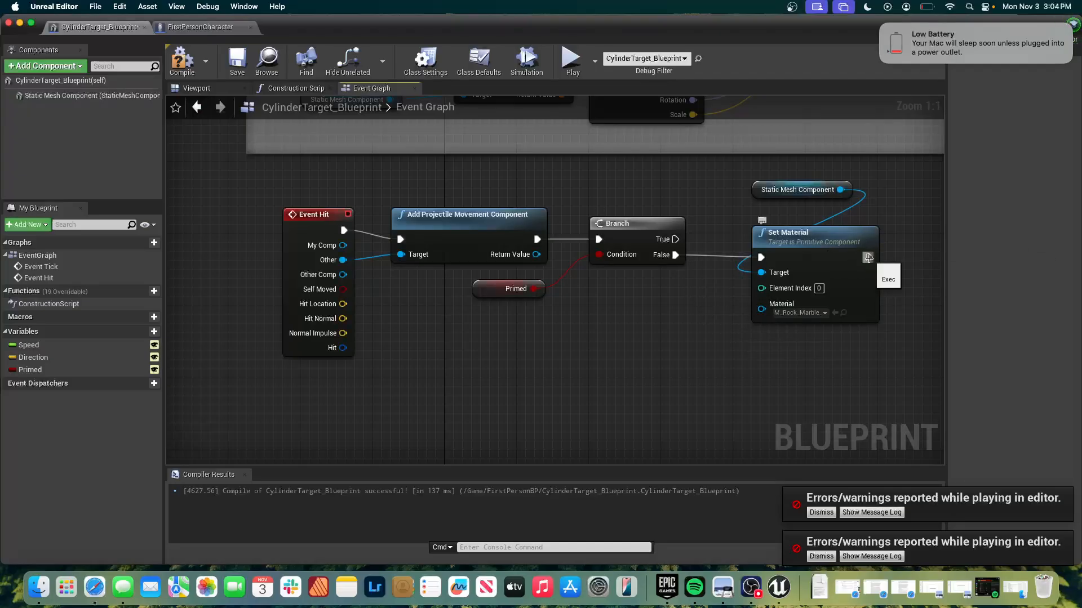
Add a Set Primed node after Set Material, enable its Primed value, and line it up with the execution chain.
scroll(871, 262, "right", 5)
left_click_drag(726, 261, 804, 263)
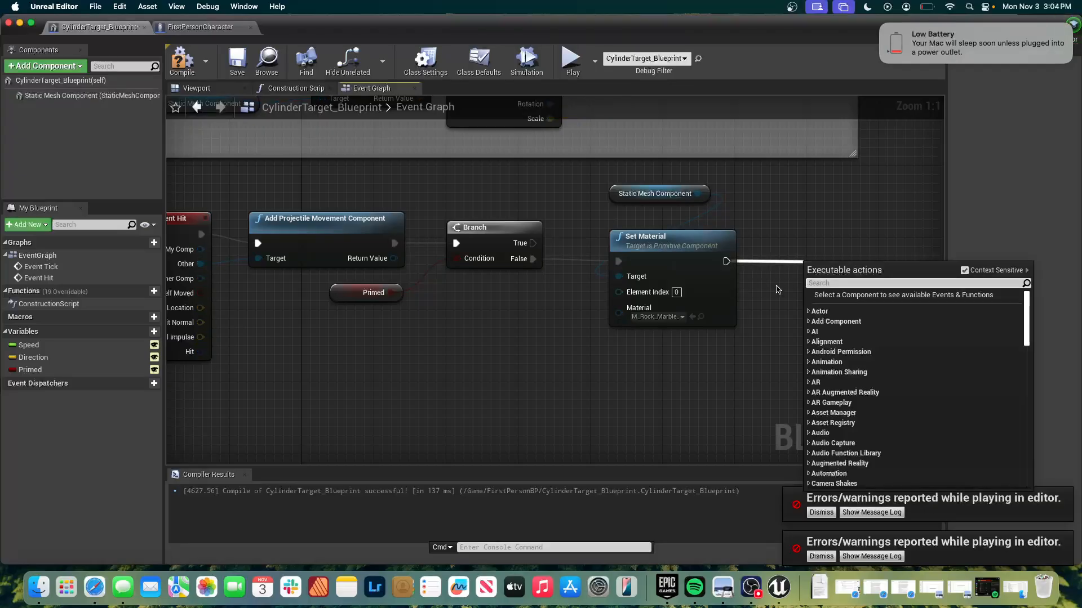
type("set")
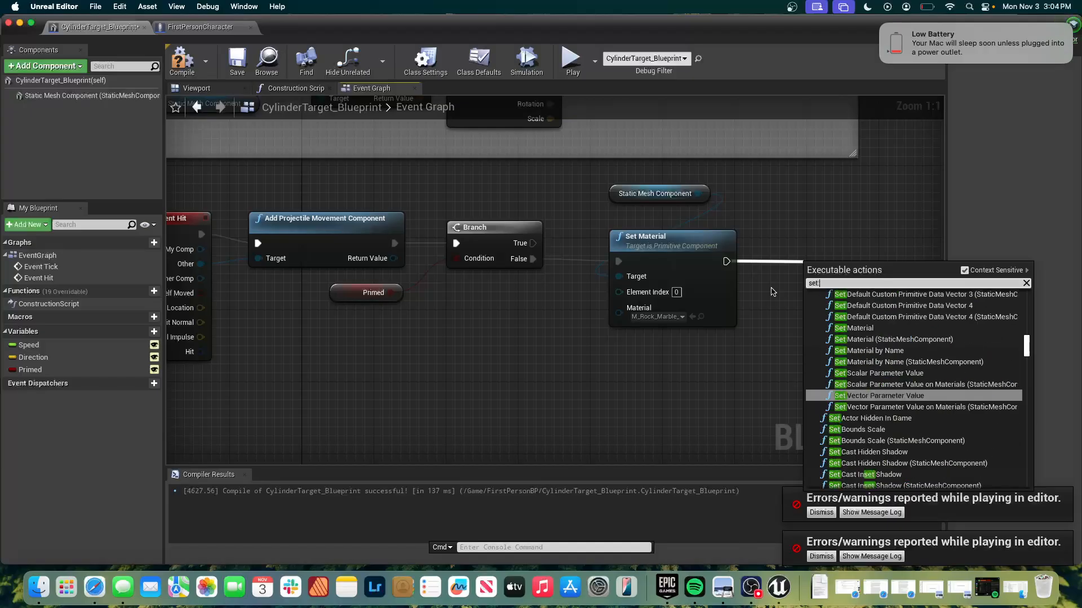
type(" primed")
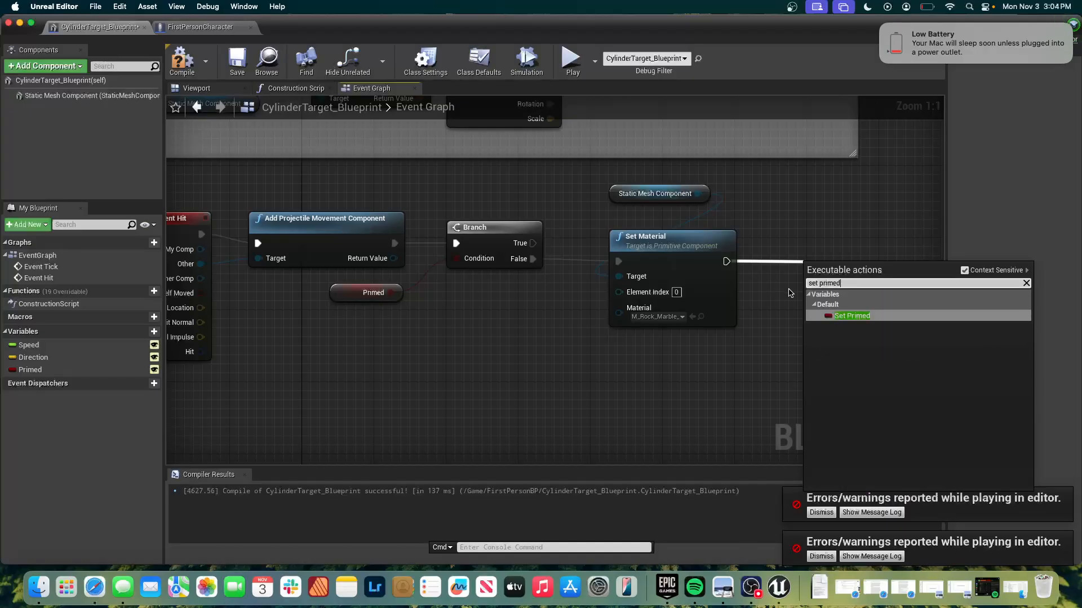
left_click(846, 317)
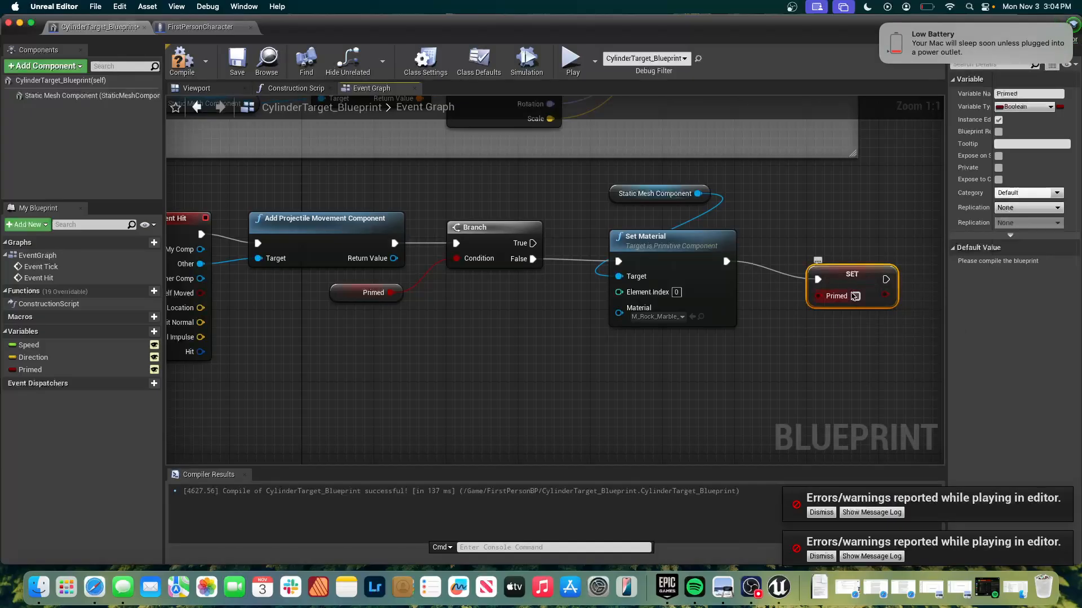
left_click(856, 296)
left_click_drag(855, 272, 823, 255)
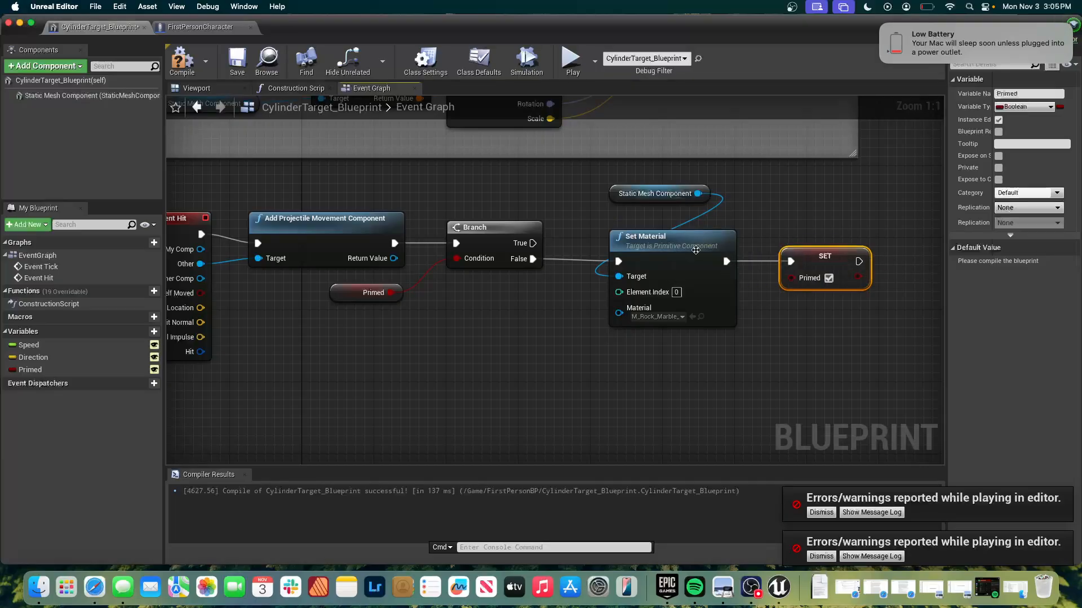
Try to wire the Branch's False output directly to the Set Primed node, and reconnect the chain through Set Material.
left_click_drag(533, 259, 651, 352)
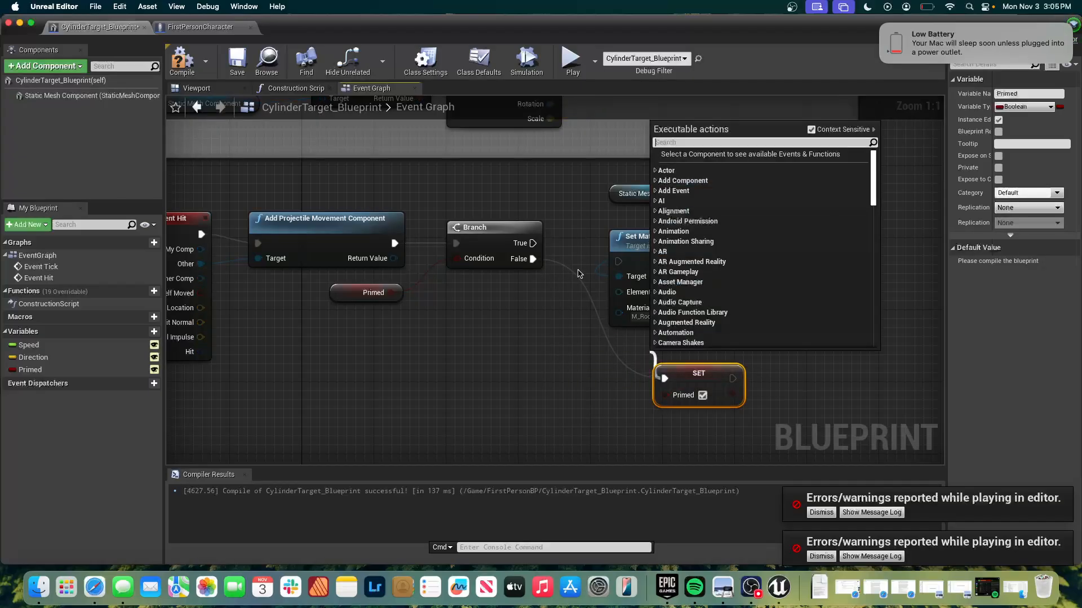
left_click(652, 353)
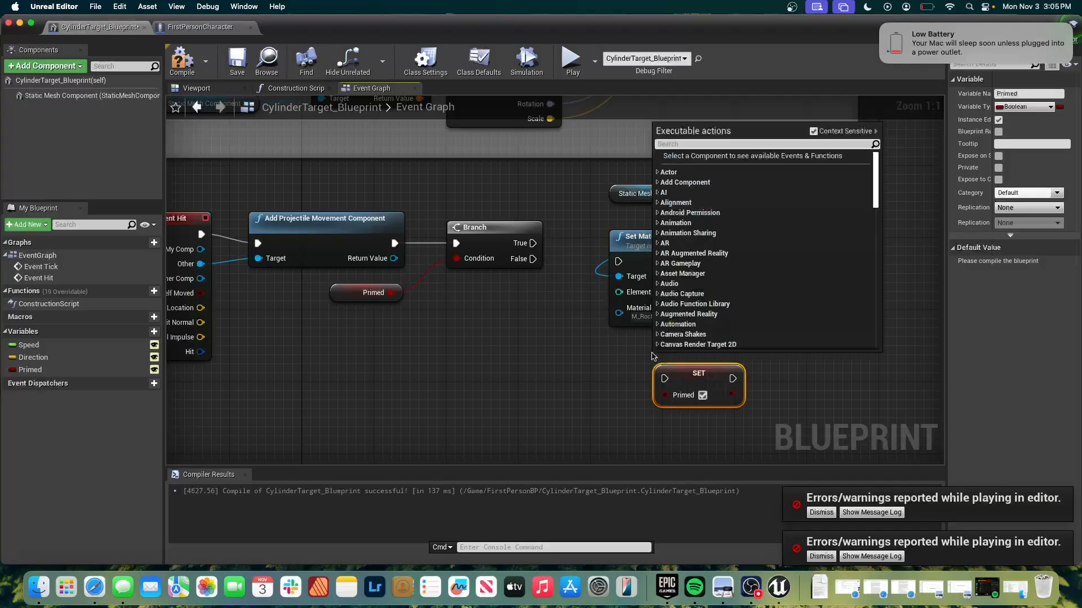
left_click(689, 368)
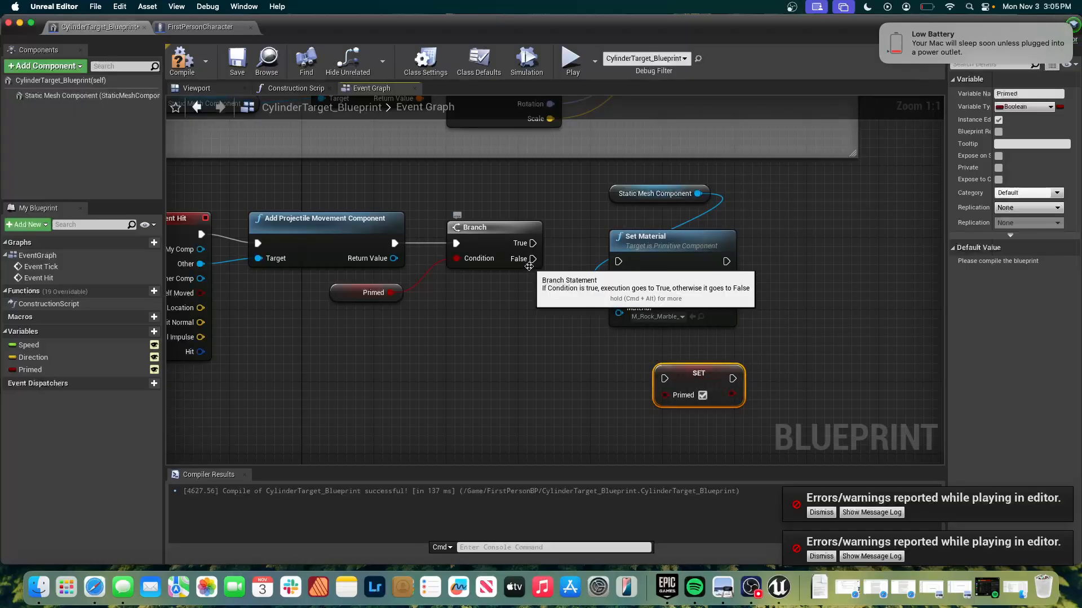
left_click_drag(532, 258, 618, 262)
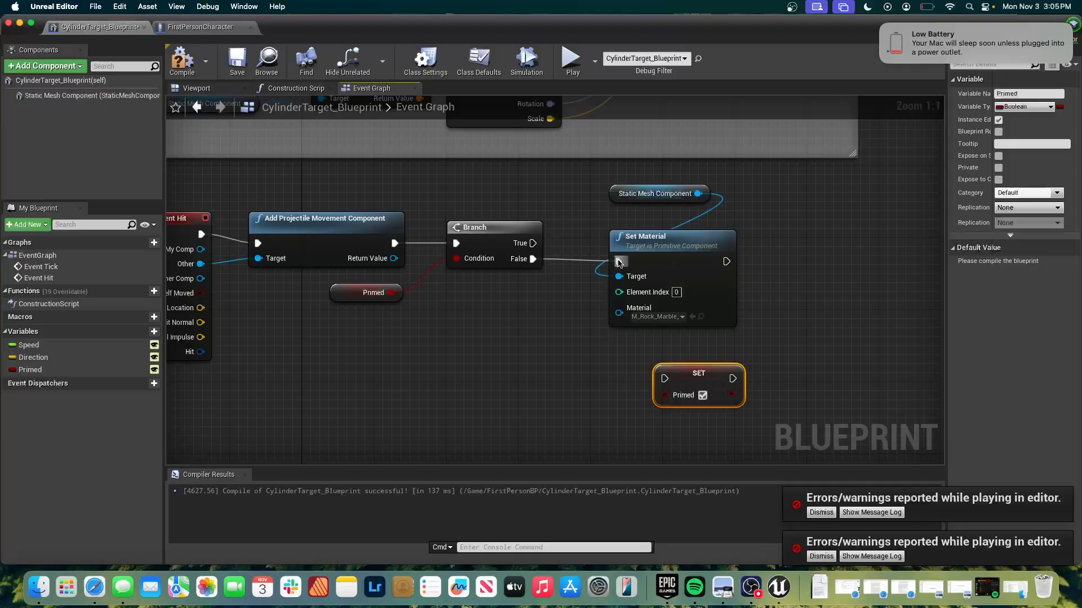
left_click_drag(725, 261, 811, 257)
Reposition the Static Mesh Component getter beneath the Branch, and move Set Material and Set Primed lower in the graph.
left_click_drag(631, 202, 479, 283)
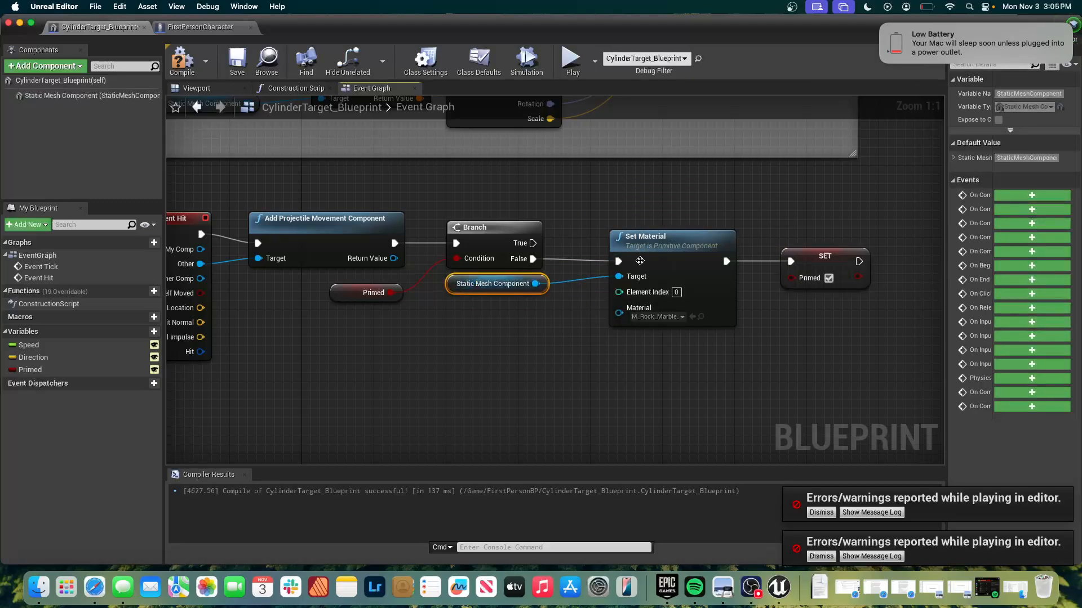
left_click_drag(657, 251, 630, 297)
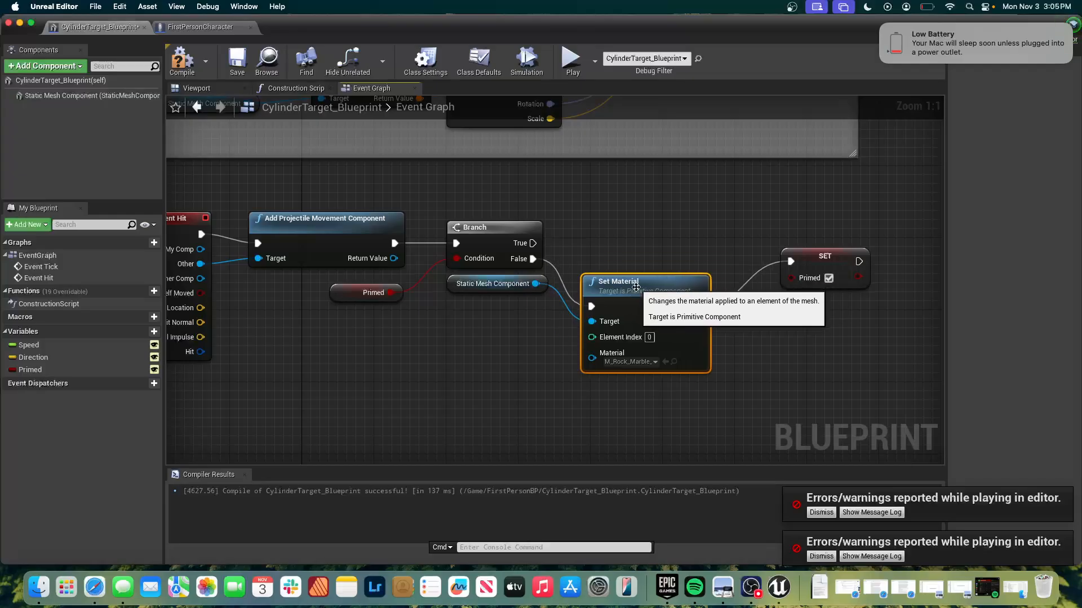
left_click_drag(821, 255, 784, 300)
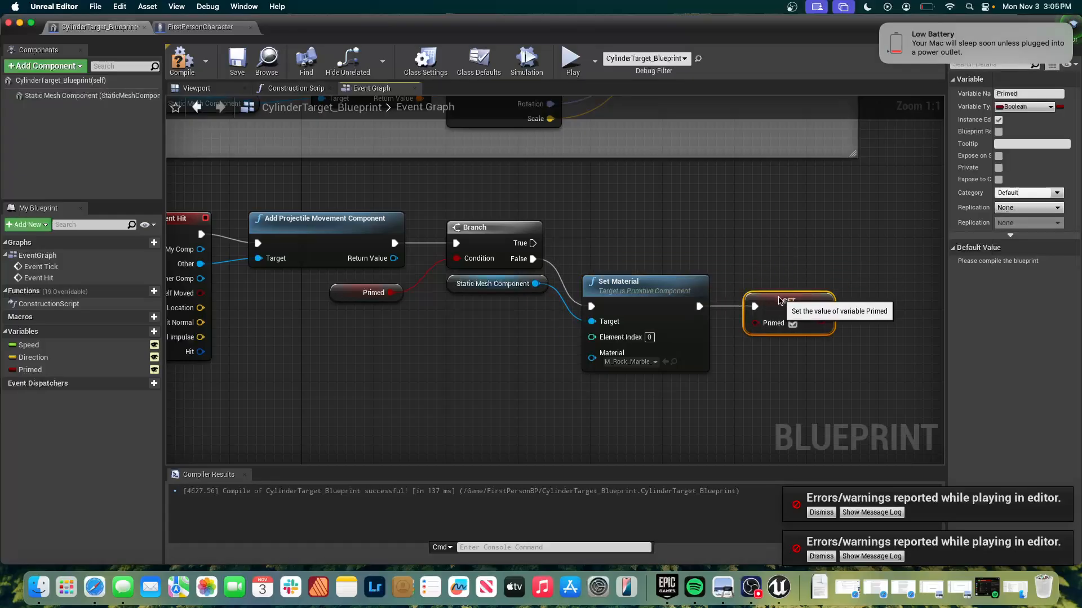
left_click(768, 251)
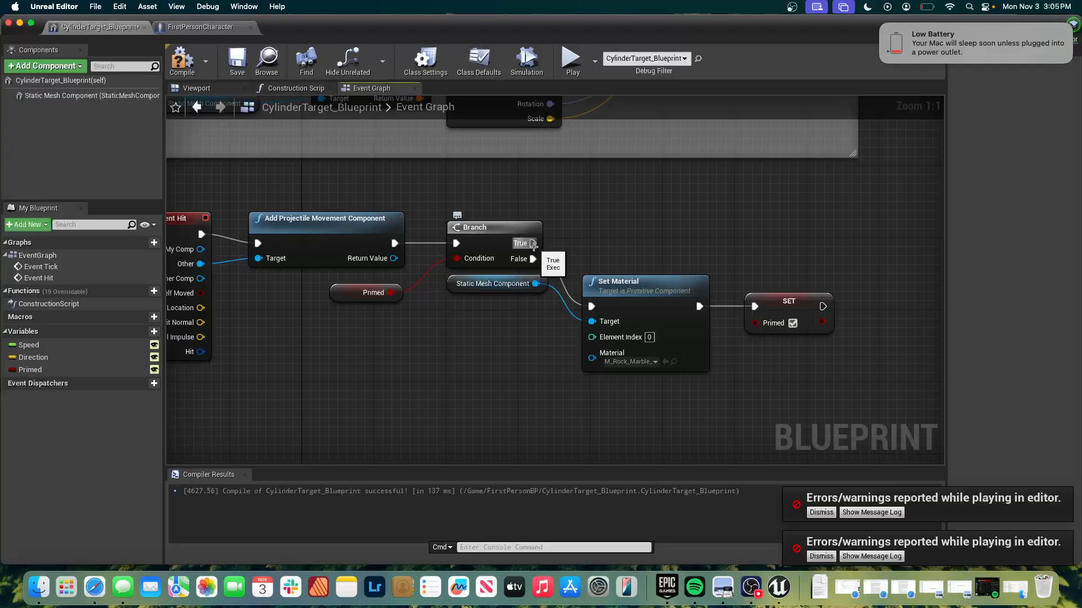
Add a Play Sound at Location node from the Branch's True output, using Explosion01 as its sound.
left_click_drag(532, 245, 586, 190)
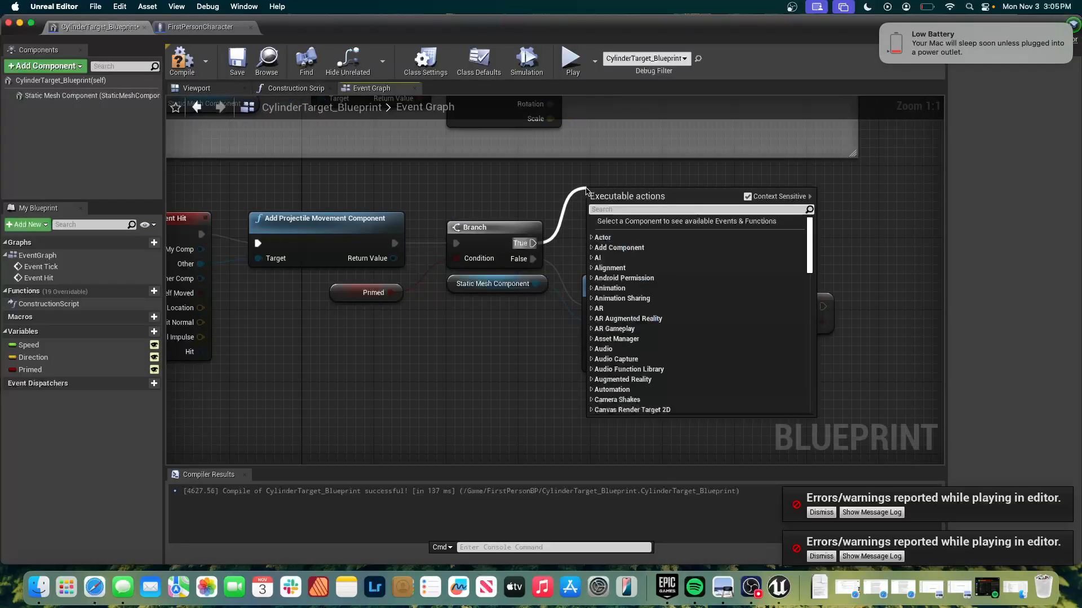
type("play")
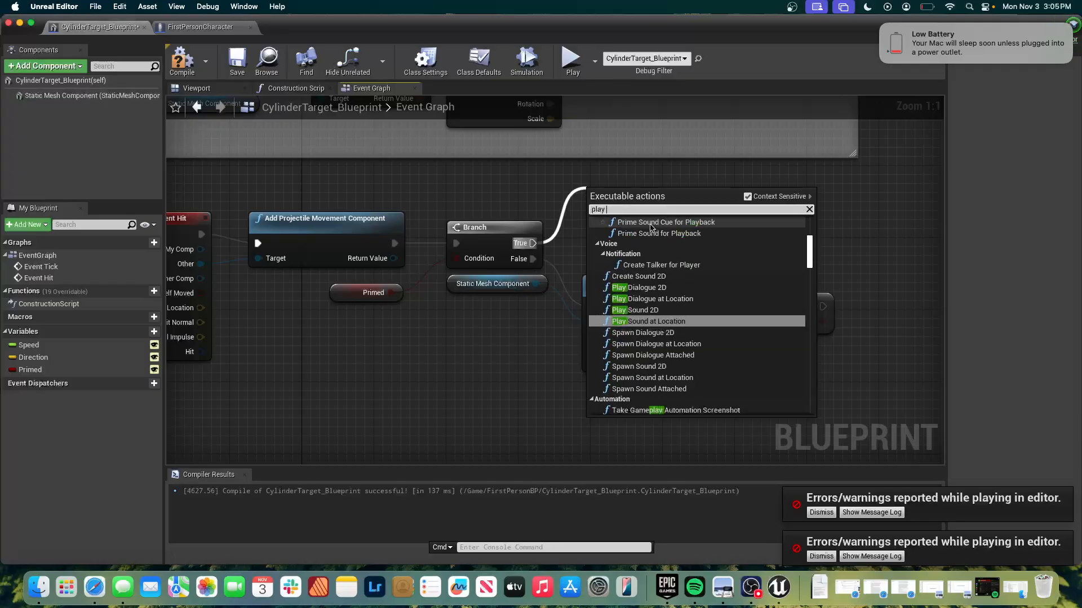
key("Return")
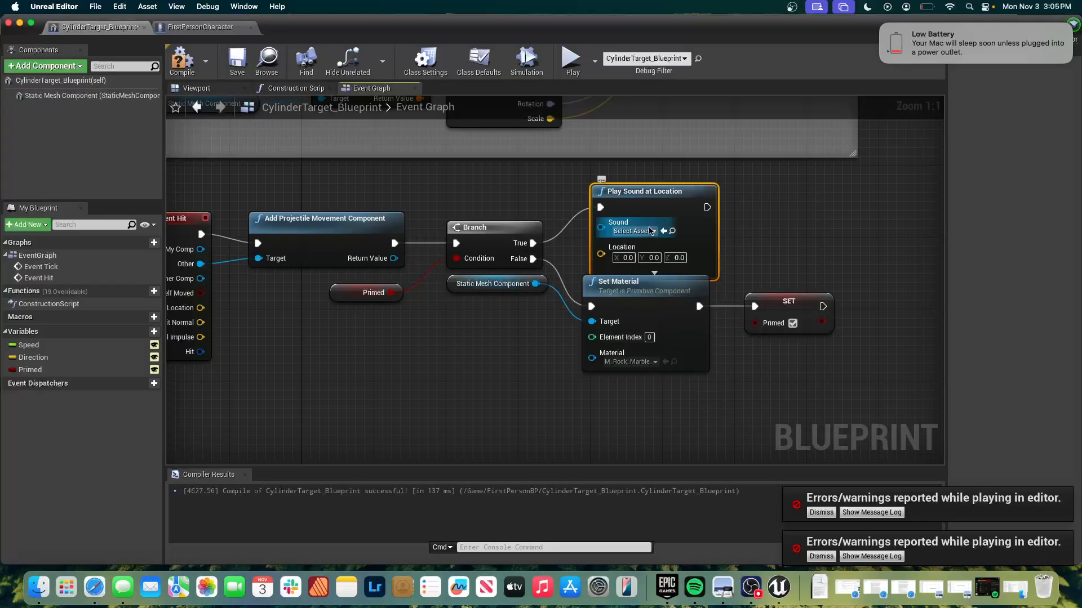
left_click(650, 230)
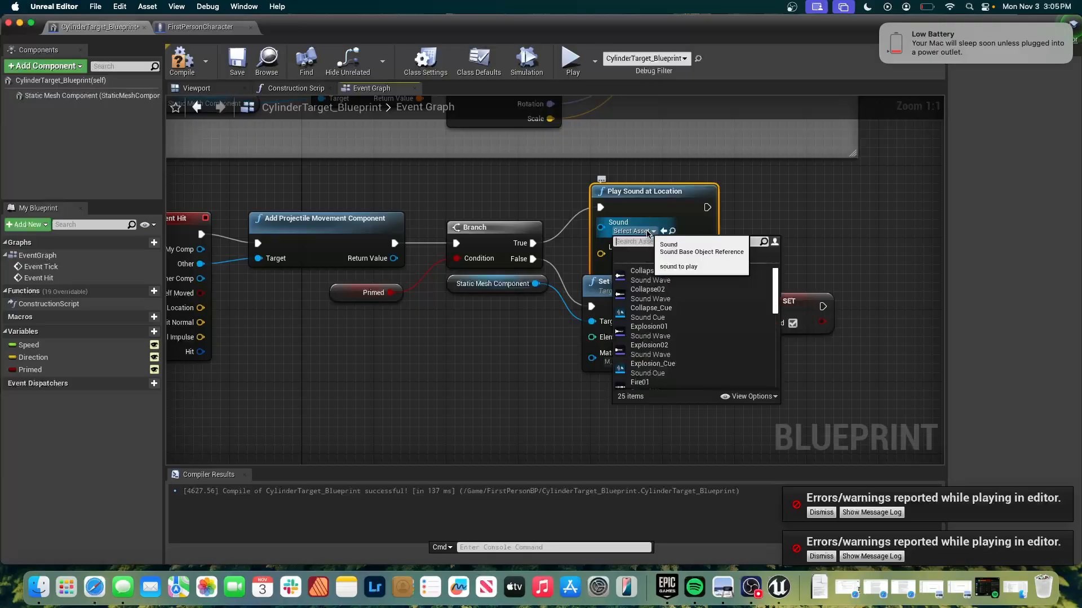
left_click(649, 326)
key("XF86AudioRaiseVolume")
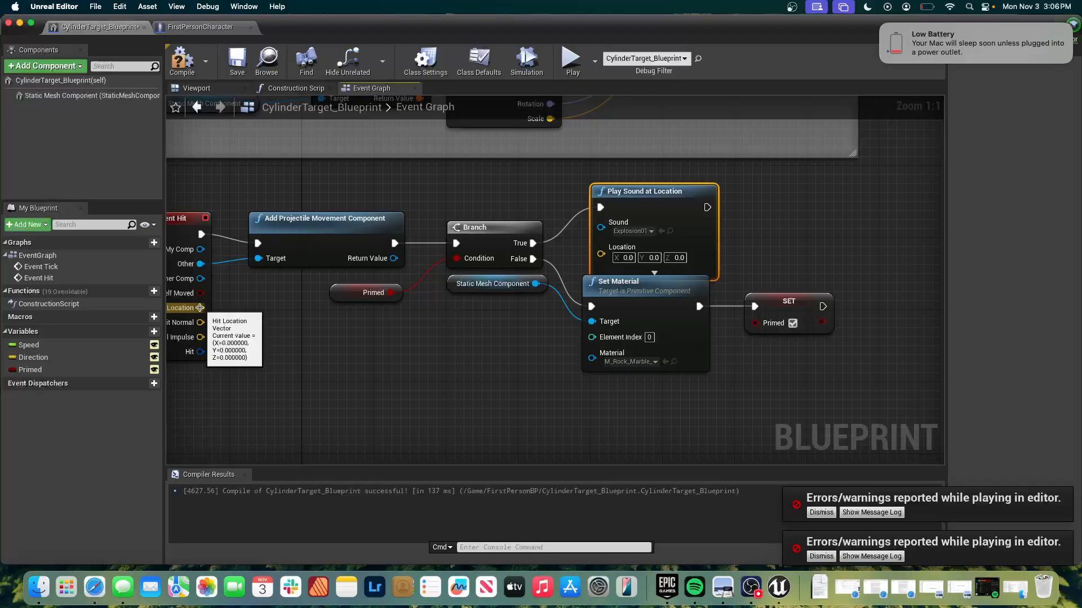
Wire Event Hit's Hit Location to Play Sound at Location's Location input, and space out the Play Sound and Primed nodes.
right_click_drag(200, 308, 254, 289)
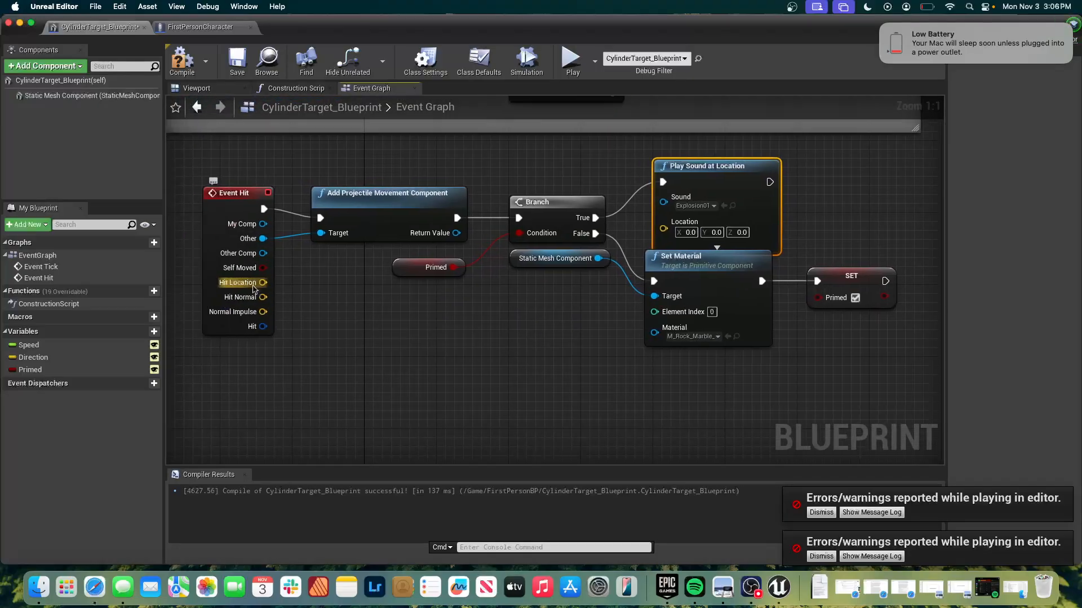
mouse_move(259, 282)
left_click_drag(263, 282, 663, 228)
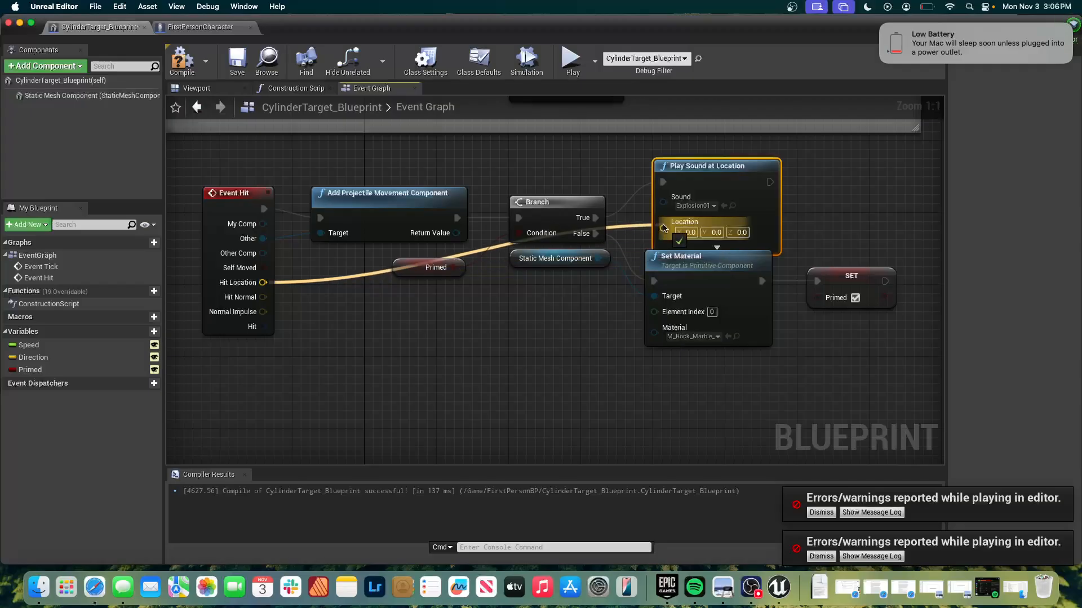
mouse_move(697, 167)
left_mouse_down()
mouse_move(681, 157)
mouse_move(697, 155)
left_mouse_up()
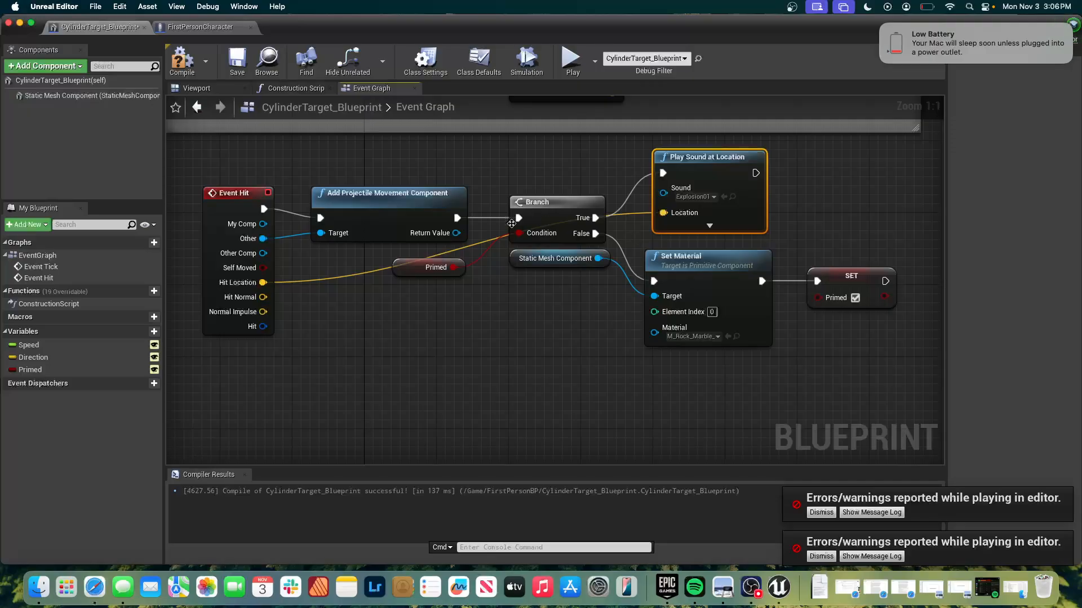
left_click_drag(424, 267, 415, 303)
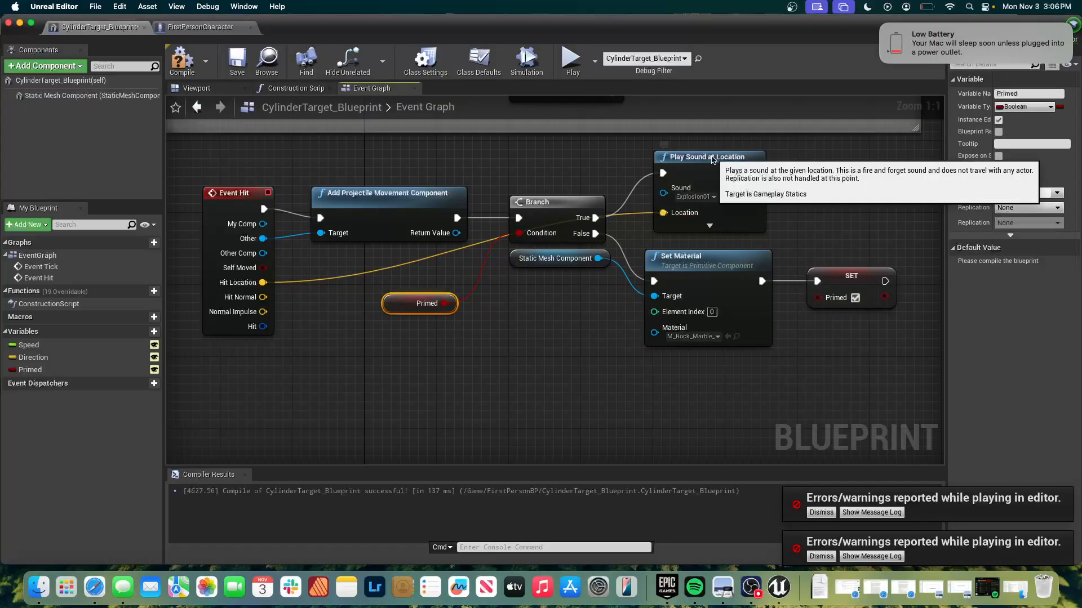
left_click_drag(713, 159, 703, 161)
left_click(816, 183)
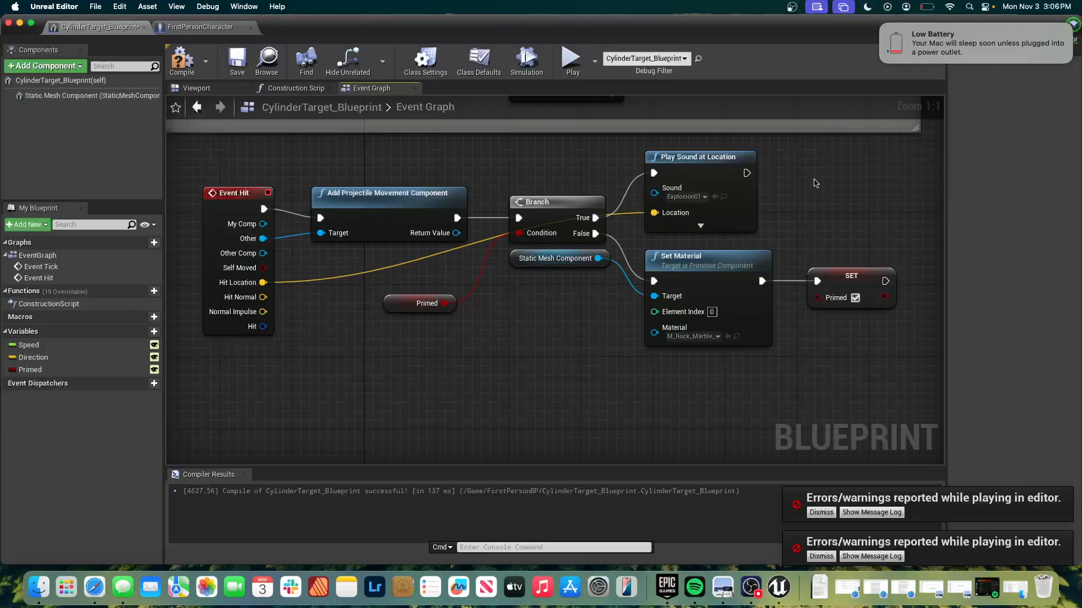
Add a Spawn Emitter at Location node after Play Sound at Location, with P_Explosion as its emitter template.
scroll(815, 183, "right", 3)
scroll(815, 183, "up", 1)
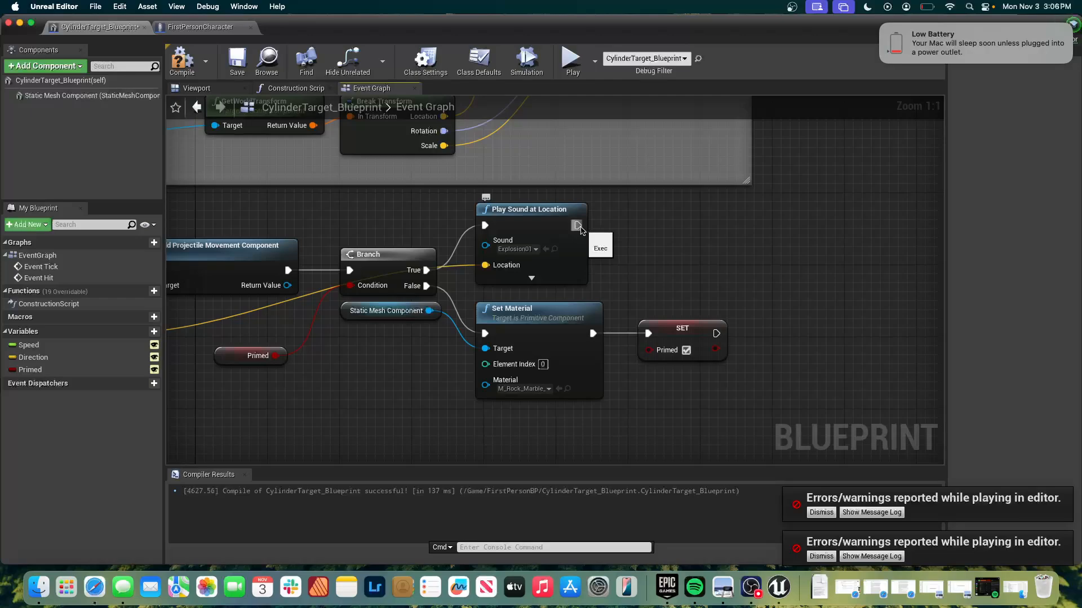
left_click_drag(577, 226, 662, 228)
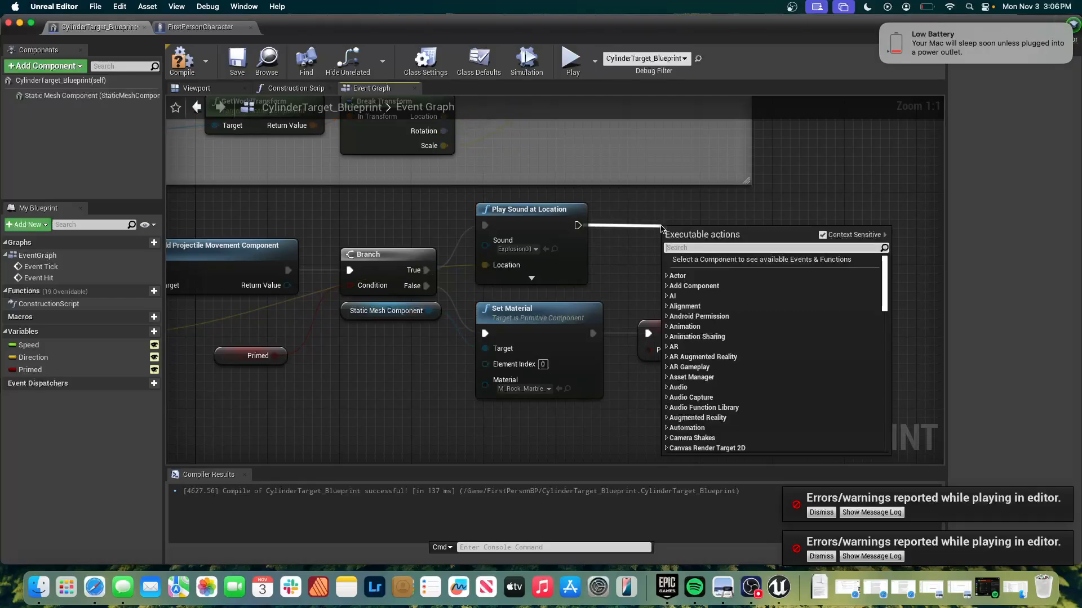
type("spawn")
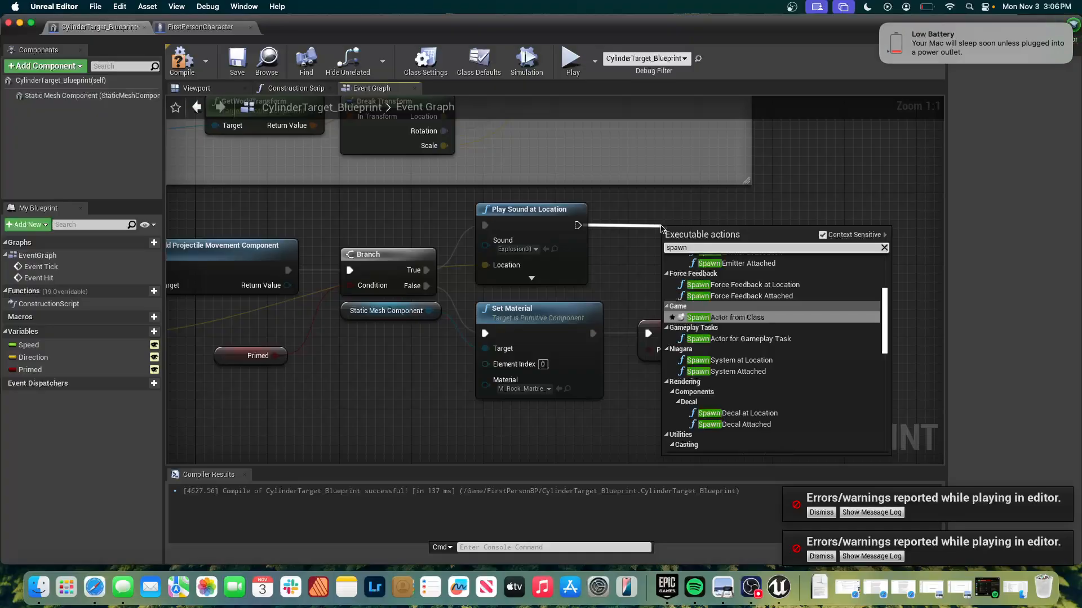
type(" emitter")
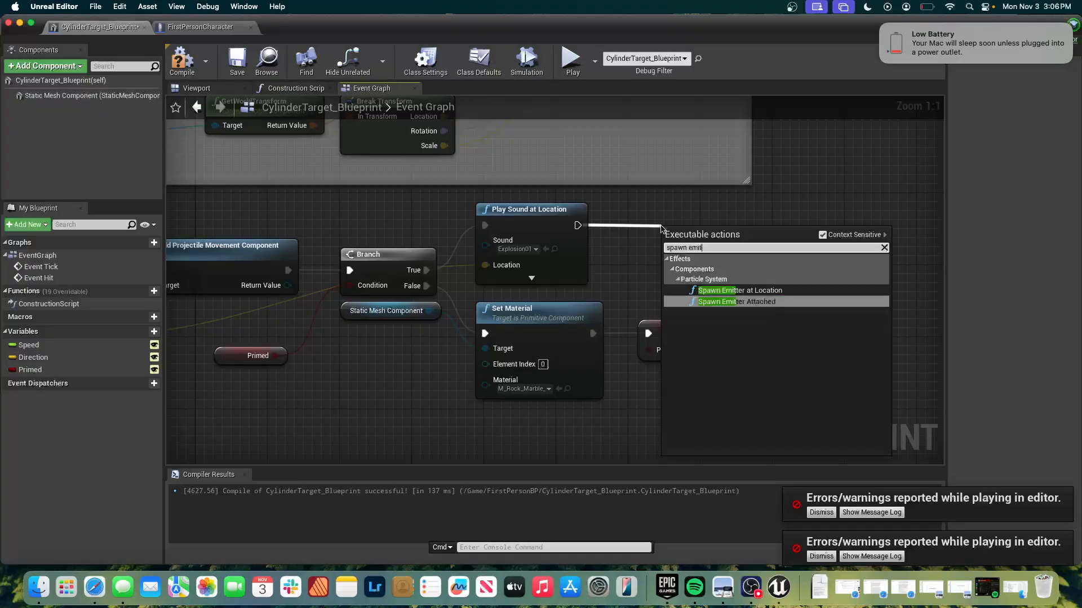
left_click(704, 290)
left_click_drag(713, 238, 695, 212)
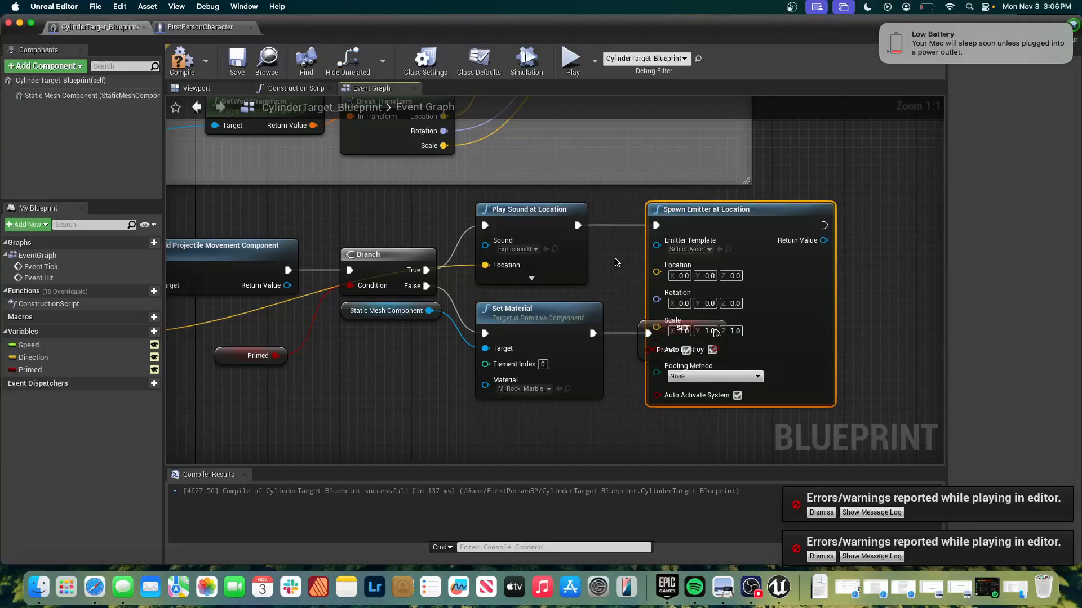
left_click(690, 250)
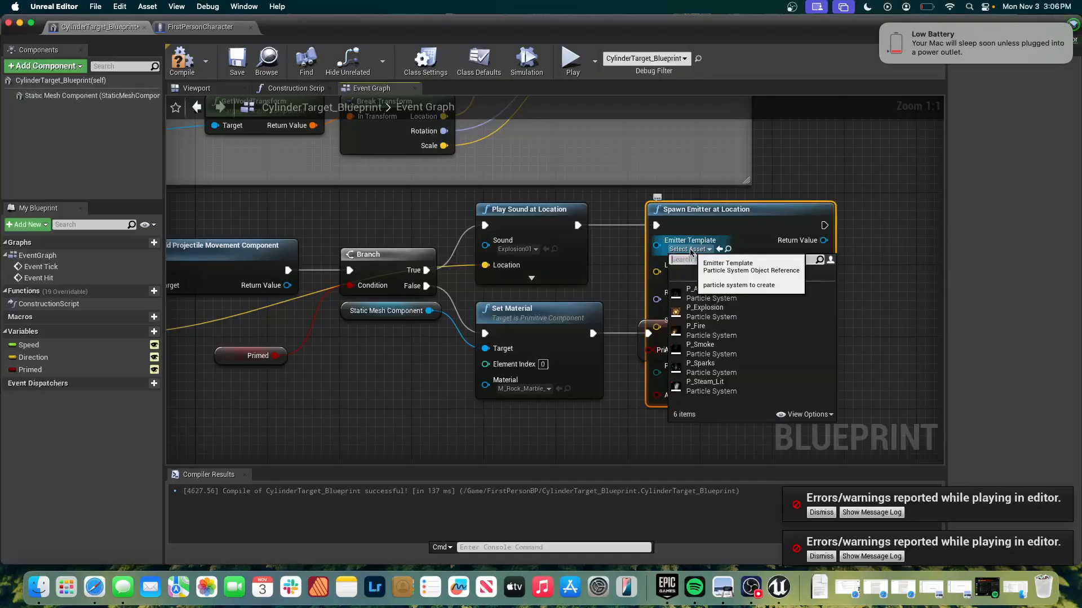
left_click(734, 319)
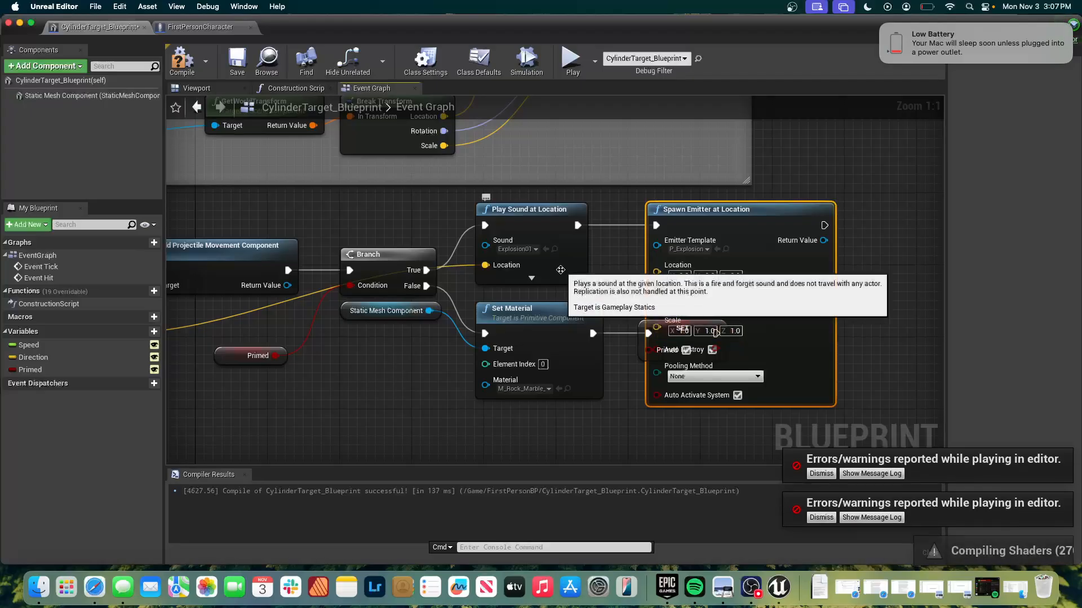
Wire Event Hit's Hit Location output to the Location input of Spawn Emitter at Location.
scroll(561, 273, "down", 1)
scroll(561, 273, "left", 1)
scroll(560, 270, "left", 2)
scroll(561, 270, "down", 1)
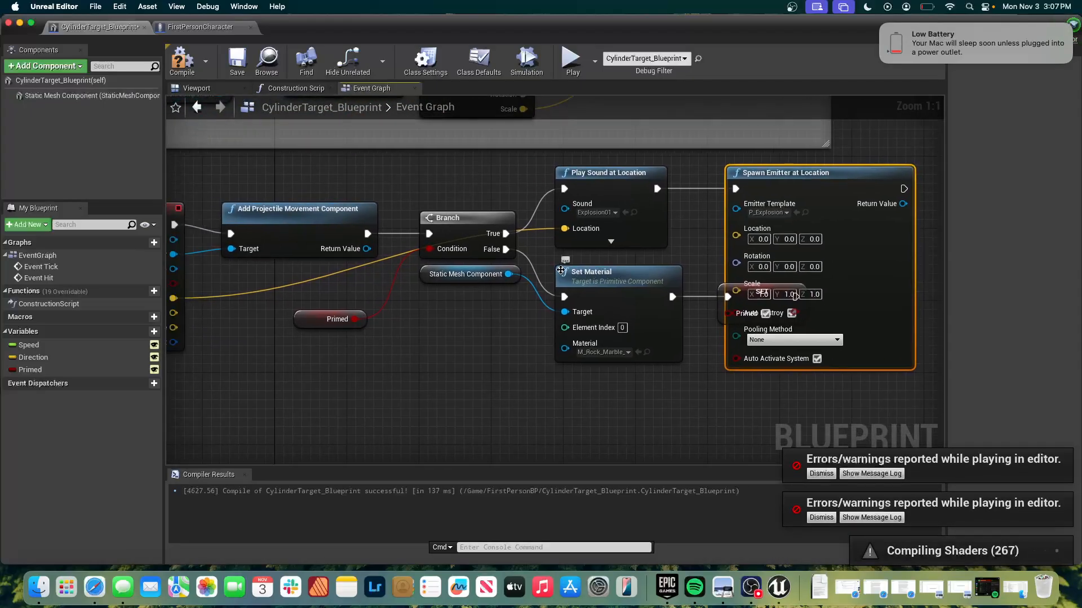
scroll(560, 271, "up", 1)
scroll(561, 271, "left", 2)
scroll(560, 270, "down", 1)
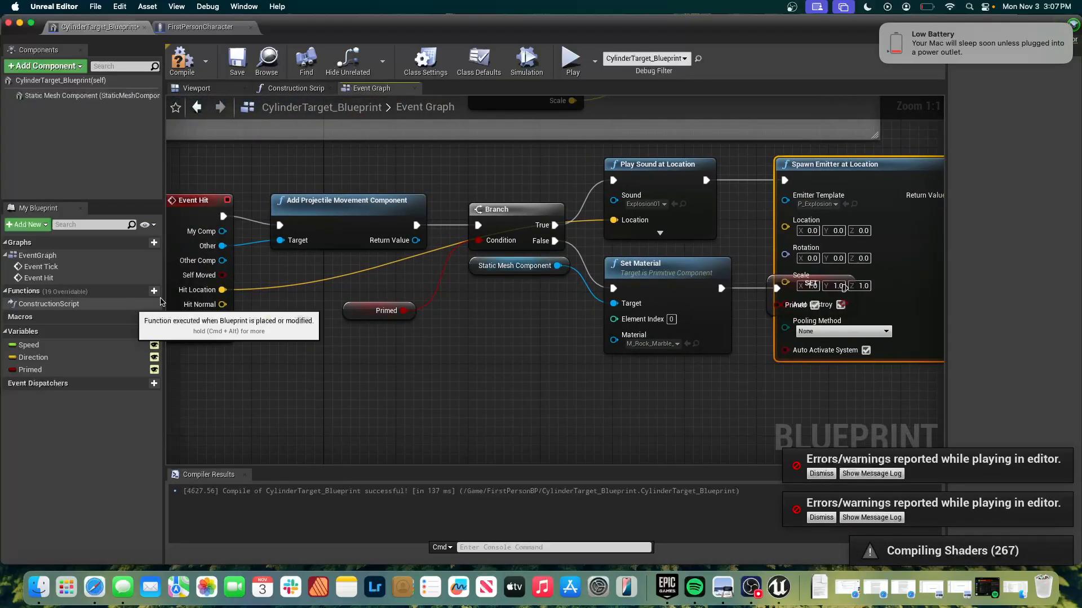
left_click_drag(223, 289, 787, 231)
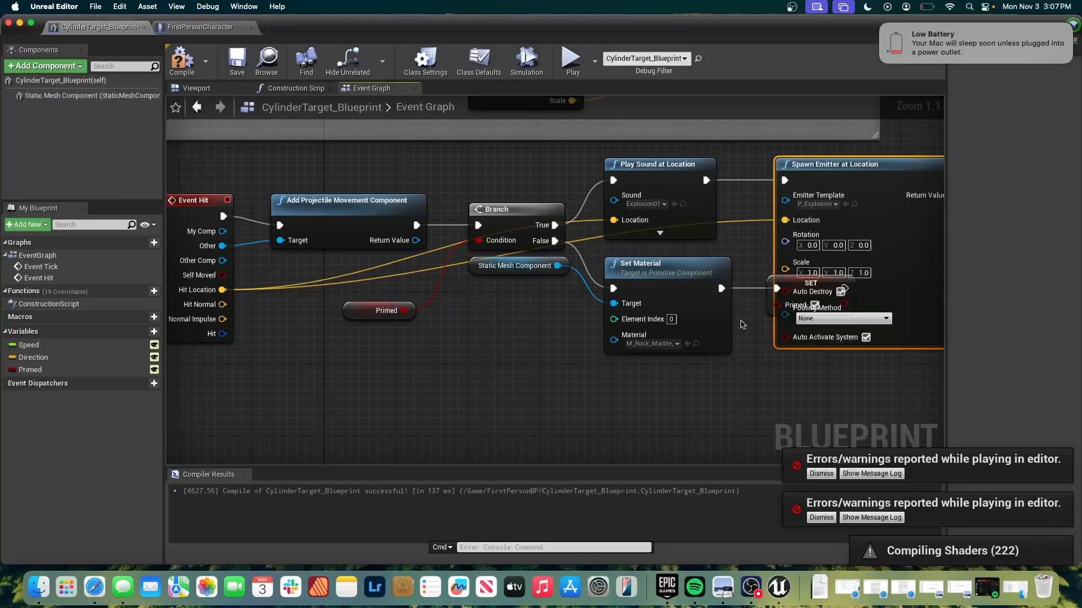
Add a DestroyActor node after Spawn Emitter at Location and line it up with the execution chain.
scroll(743, 324, "right", 4)
scroll(742, 324, "up", 1)
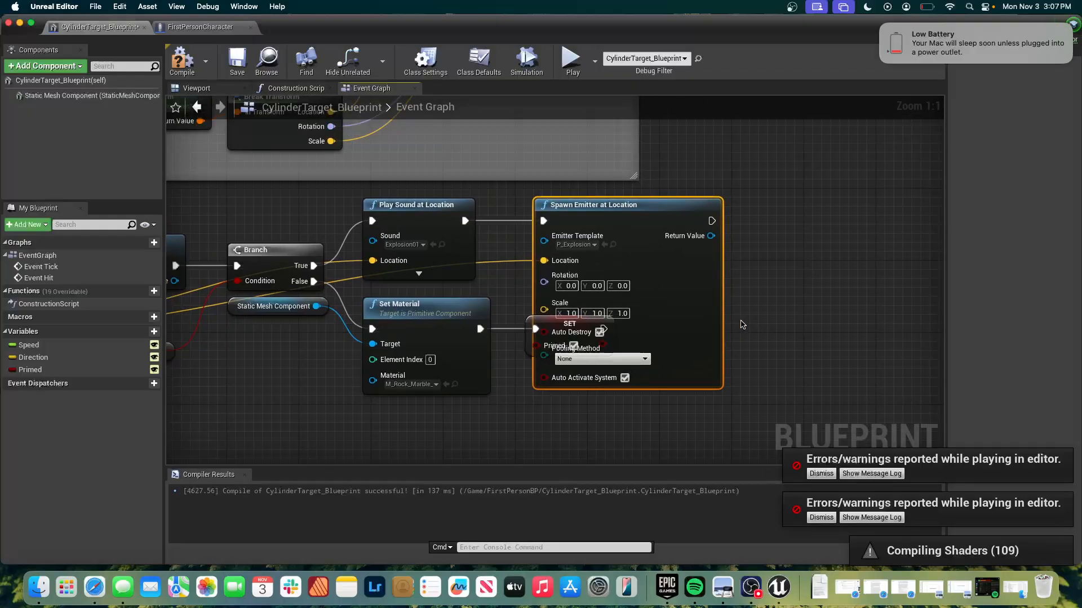
left_click_drag(711, 220, 784, 220)
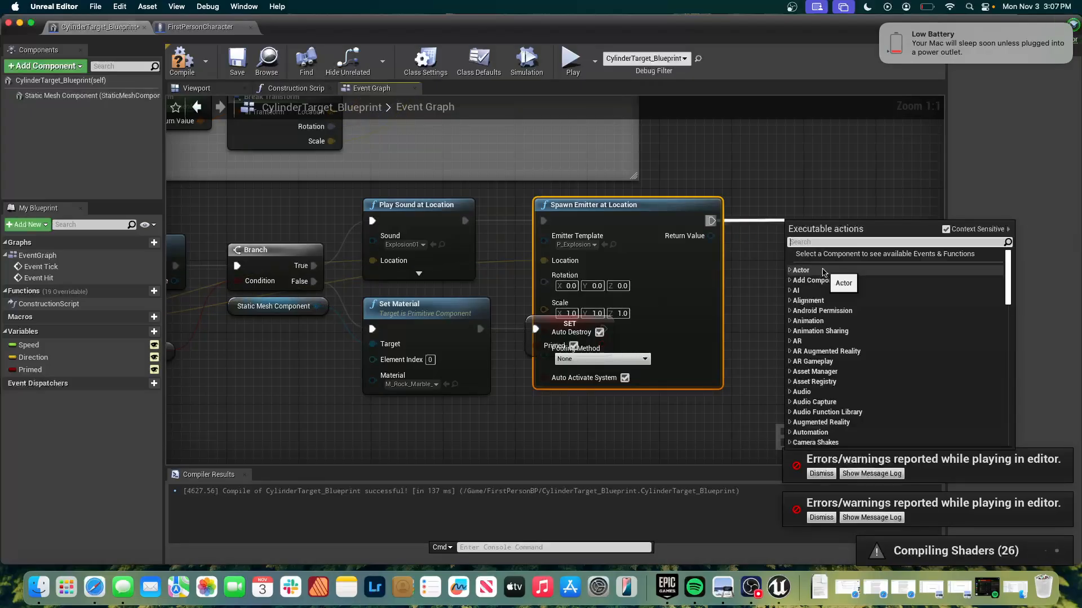
type("dest")
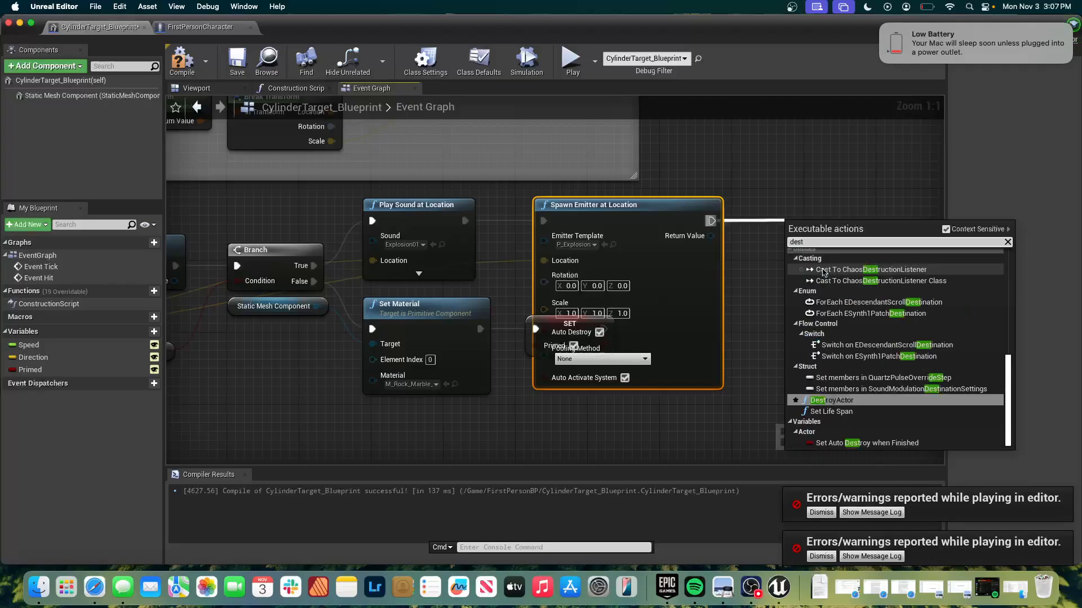
type("roy actor")
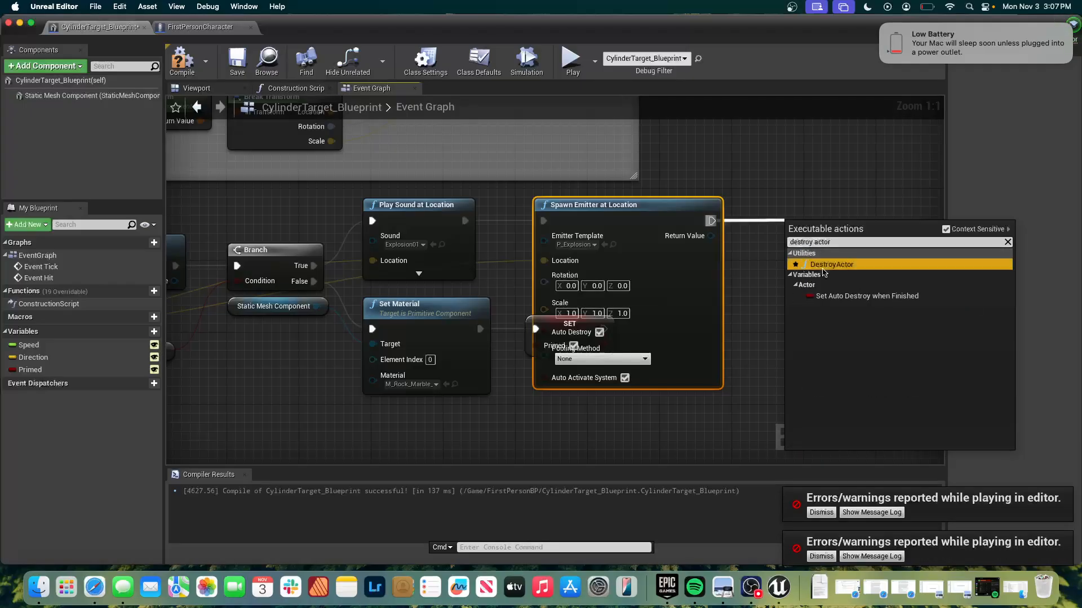
left_click(824, 264)
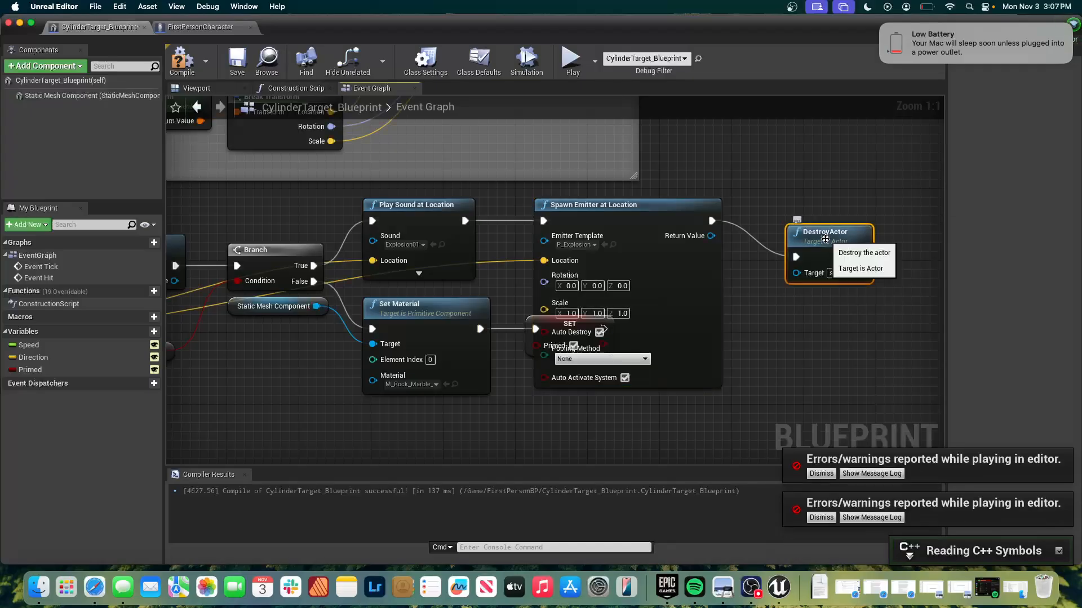
left_click_drag(824, 218, 807, 200)
Compile the cylinder target blueprint and dismiss both play-in-editor error notifications.
left_click(787, 307)
right_click_drag(787, 307, 1003, 303)
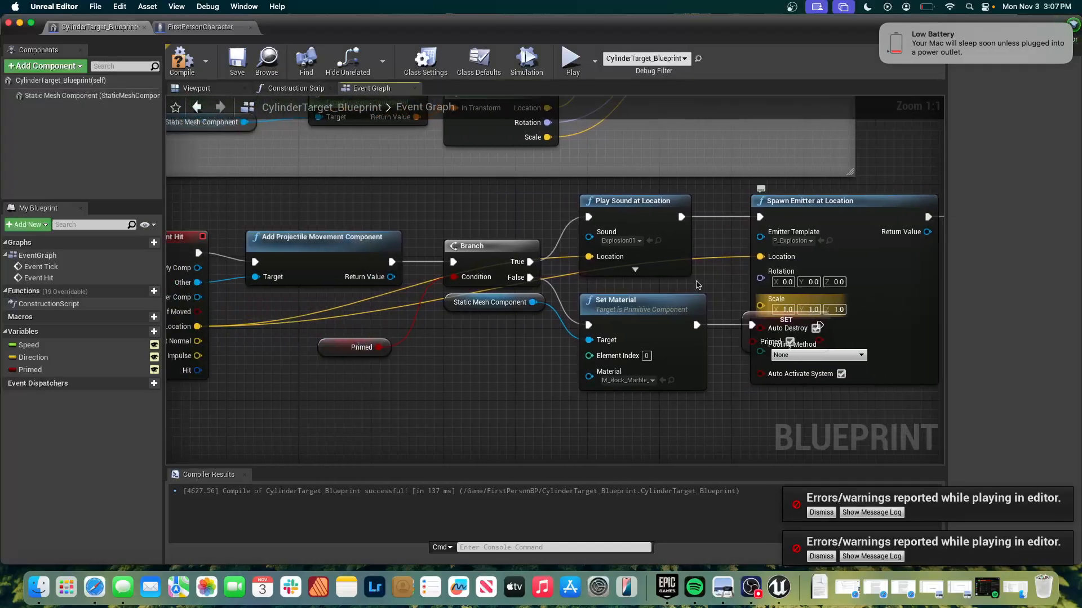
left_click(181, 59)
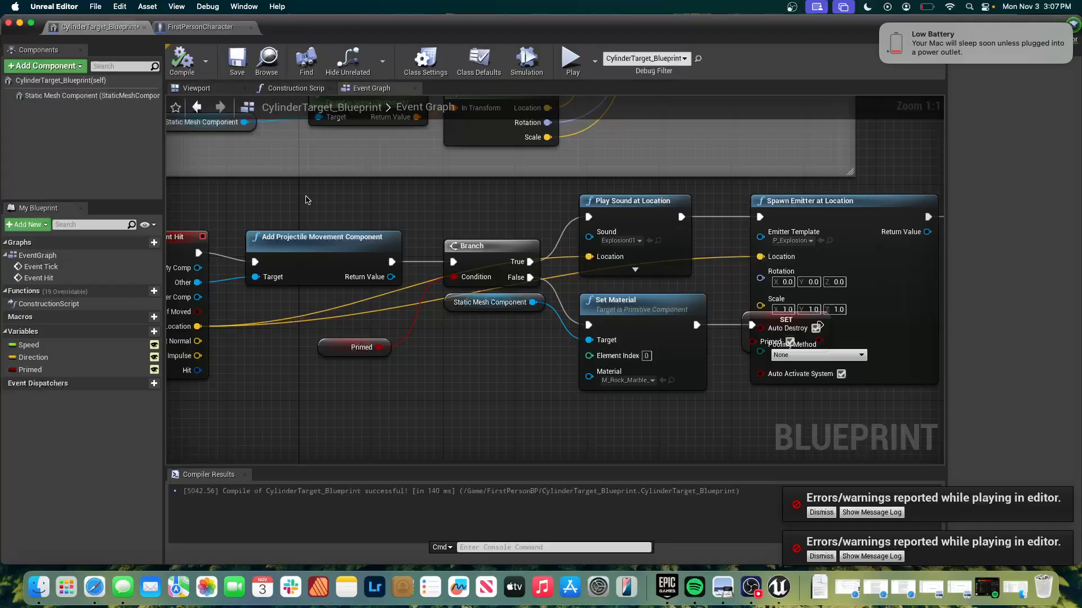
right_click_drag(458, 279, 402, 285)
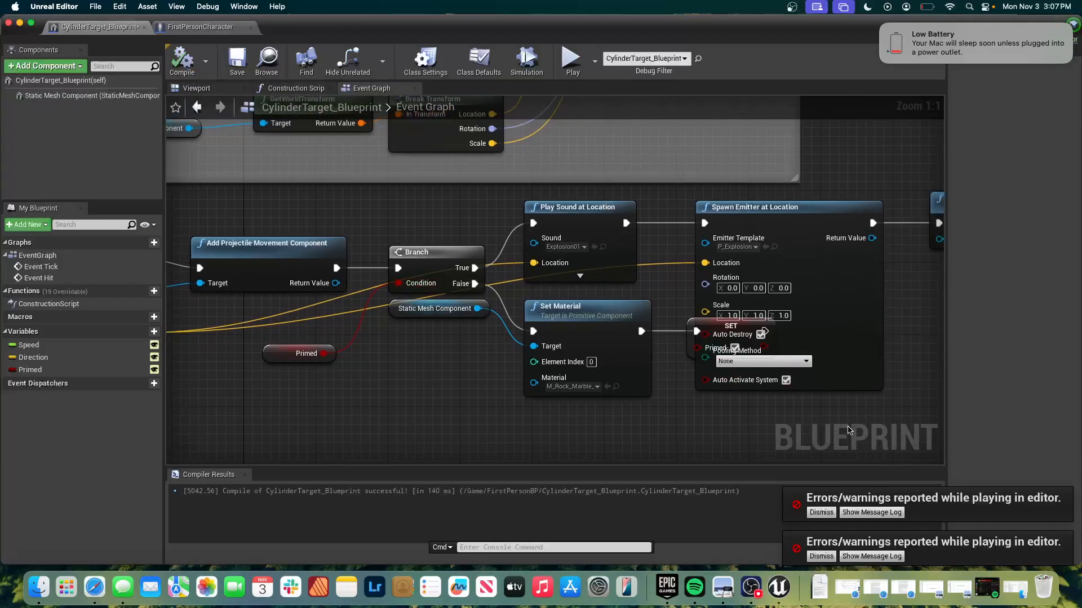
left_click(821, 512)
left_click(822, 556)
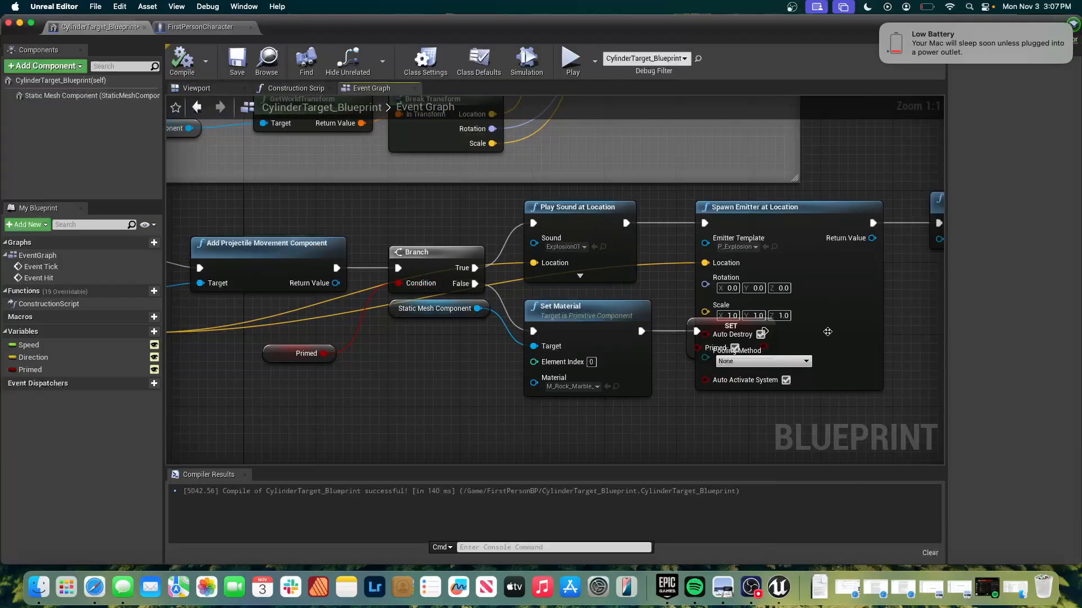
Shift the Spawn Emitter at Location node slightly up and start a play session to test the cylinder targets.
mouse_move(719, 332)
left_mouse_down()
mouse_move(710, 359)
mouse_move(738, 307)
mouse_move(701, 324)
left_mouse_up()
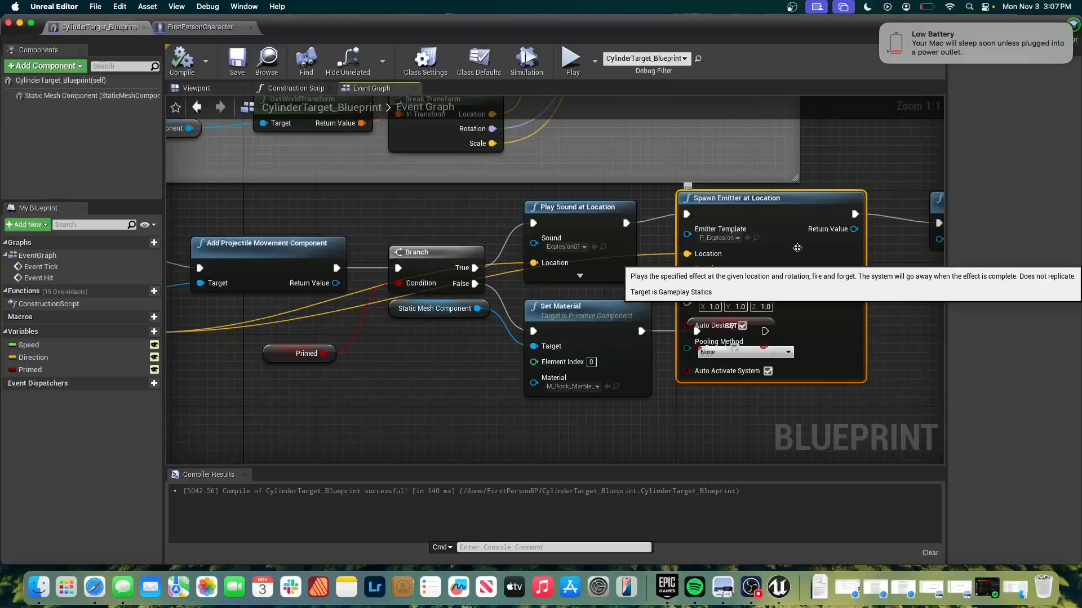
left_click(570, 58)
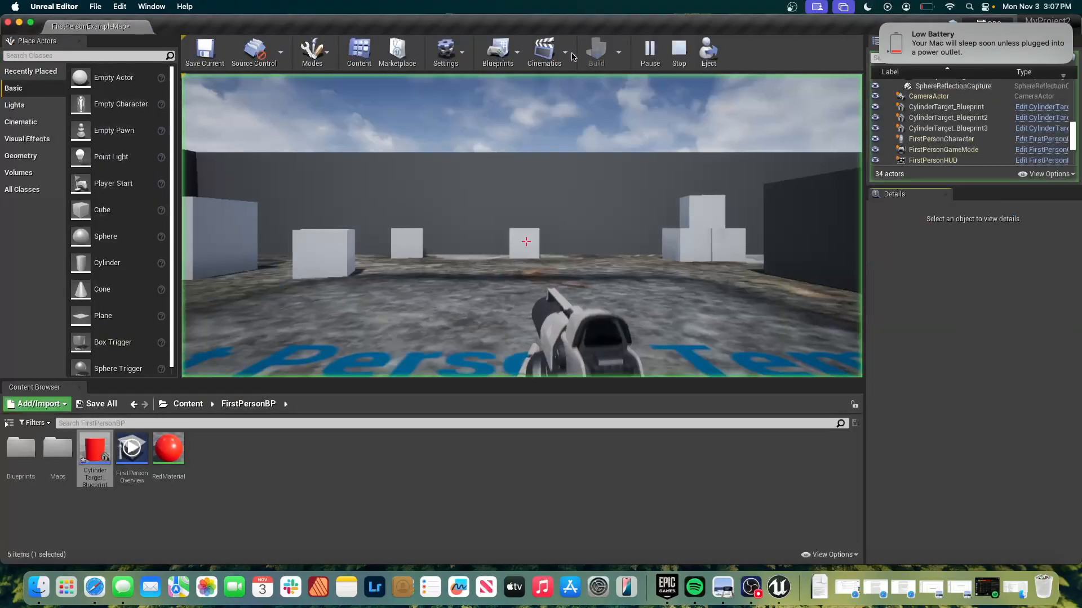
Shoot the cylinder targets in the play session to test priming and exploding, end the session and close the Message Log.
key("w")
left_click(526, 242)
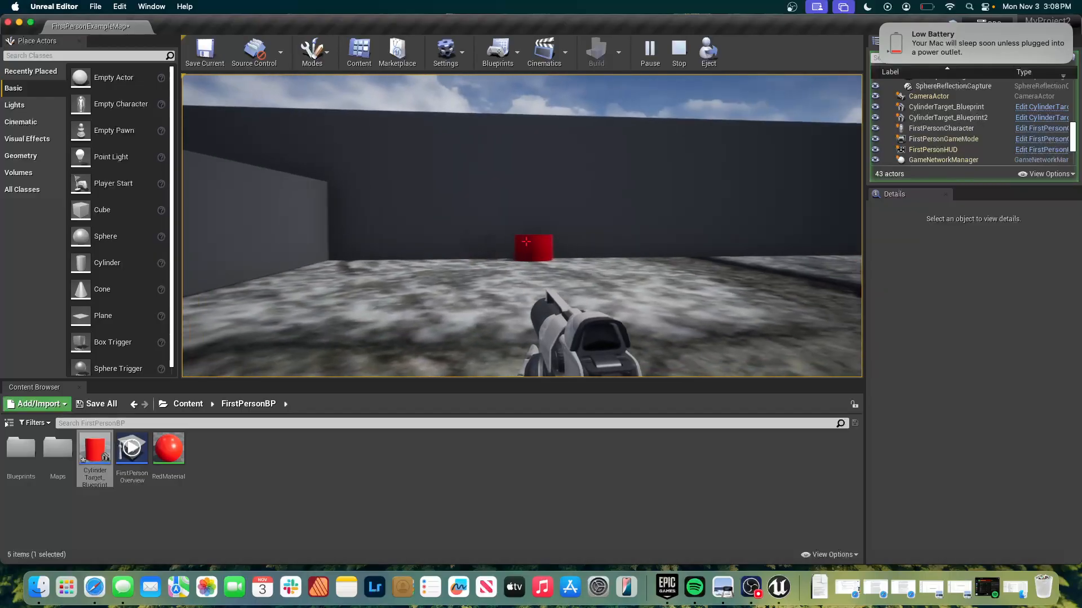
left_click(526, 242)
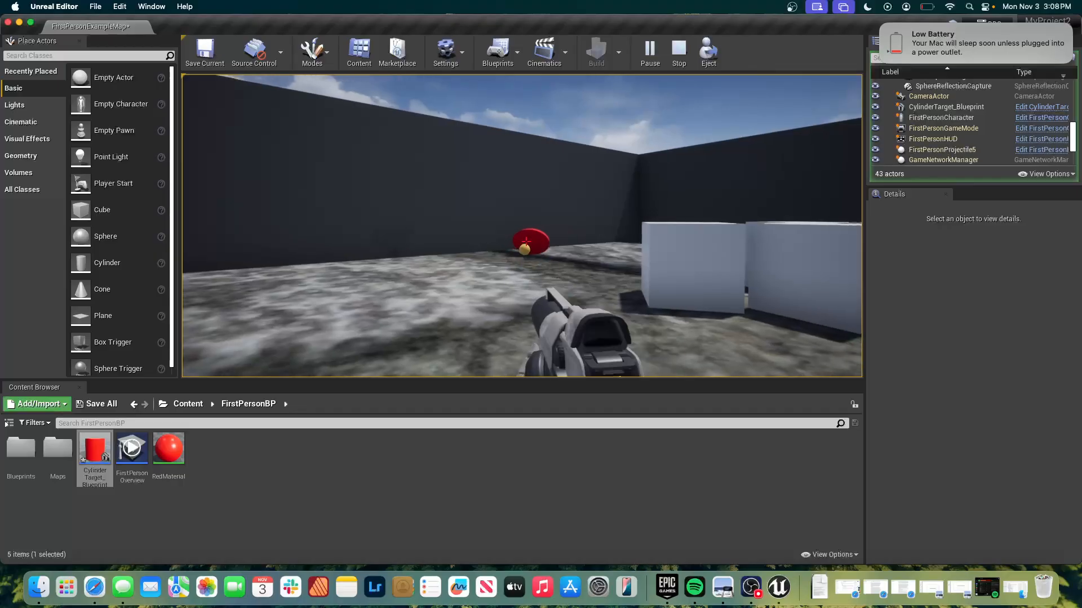
left_click(526, 243)
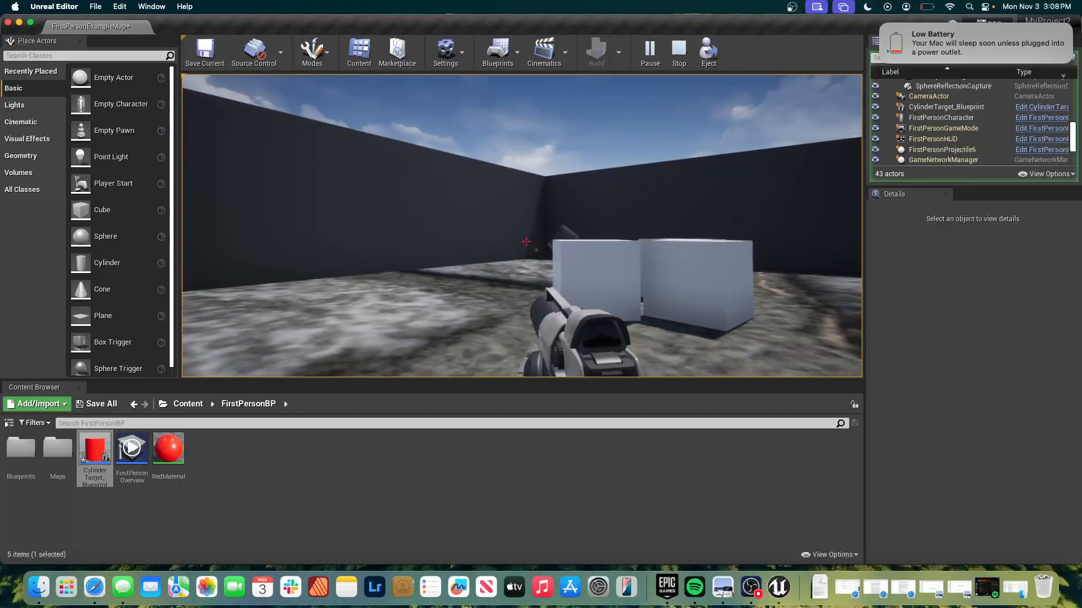
key("w")
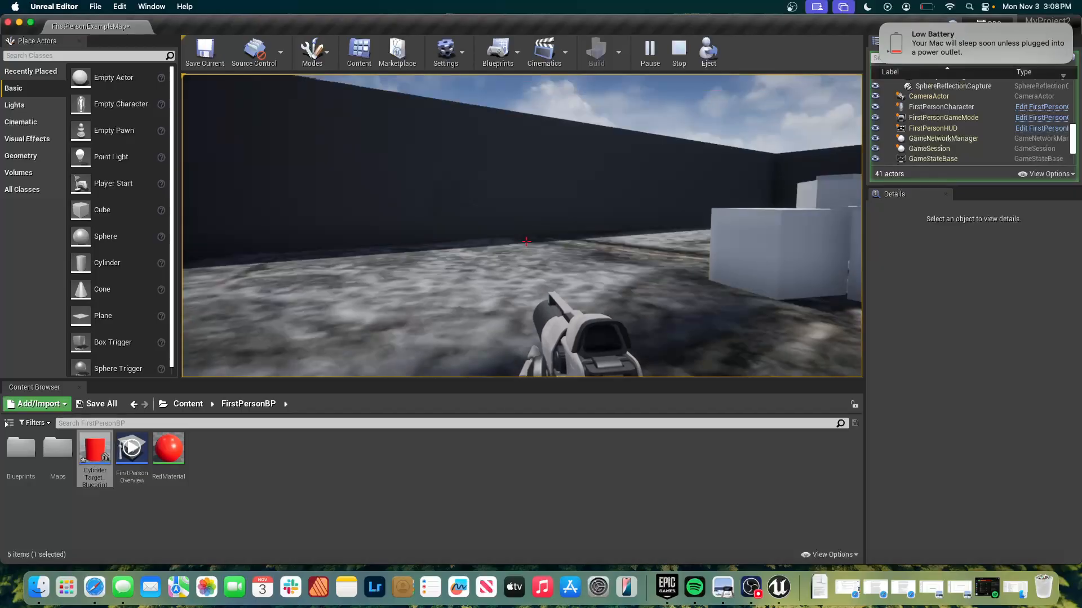
key("Escape")
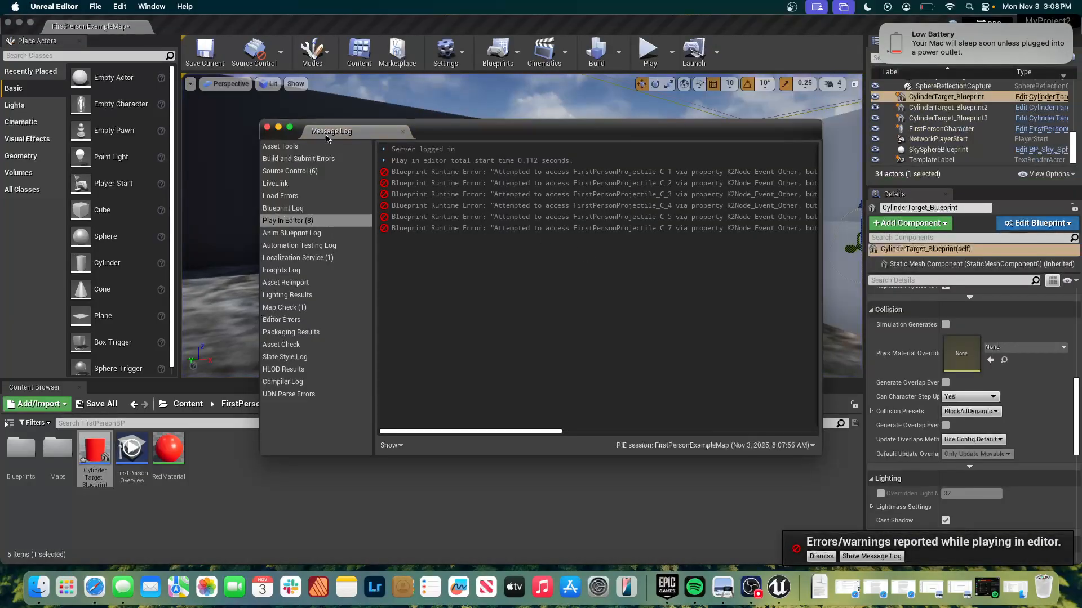
left_click(267, 128)
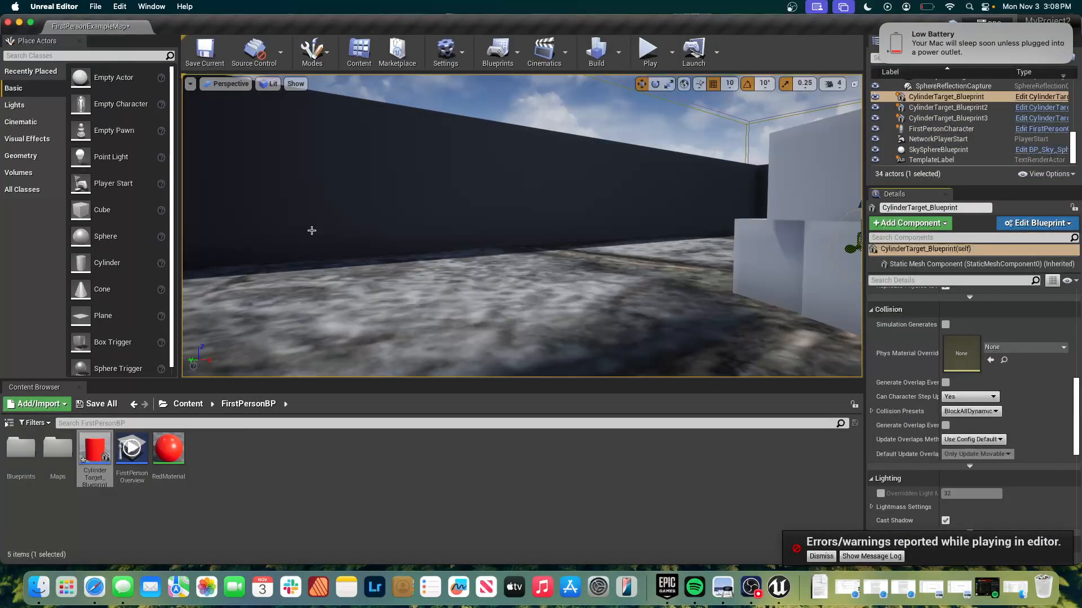
In the cylinder target's Event Graph, move Set Material and its Static Mesh Component reference well below the Branch node.
key("super+Tab")
key("super+Tab")
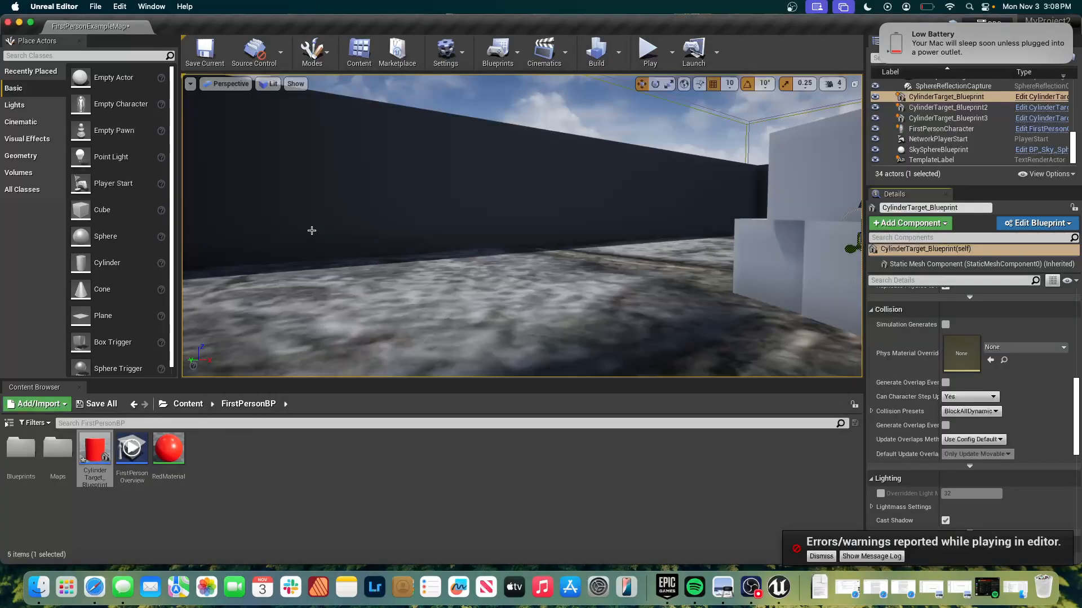
key("super+grave")
scroll(380, 257, "down", 6)
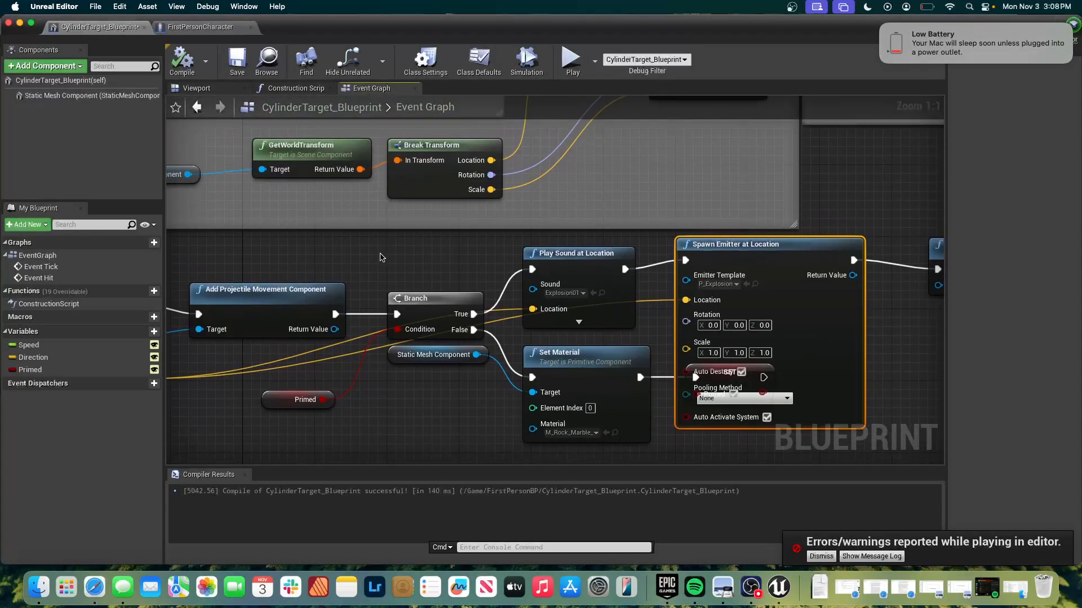
scroll(381, 258, "up", 3)
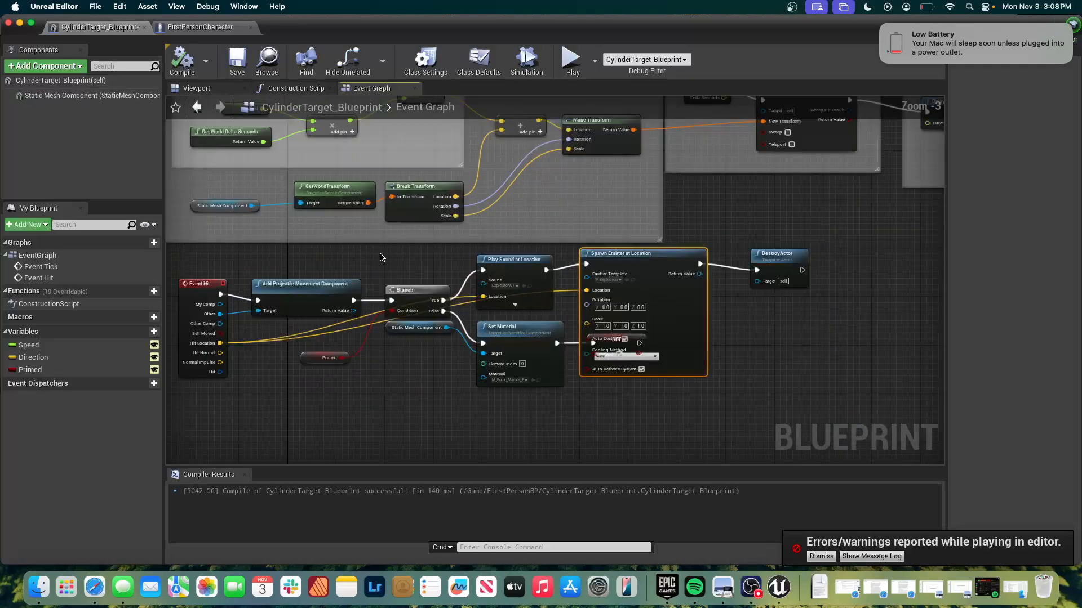
right_click_drag(355, 339, 454, 281)
left_click_drag(716, 197, 709, 251)
left_click_drag(619, 276, 613, 373)
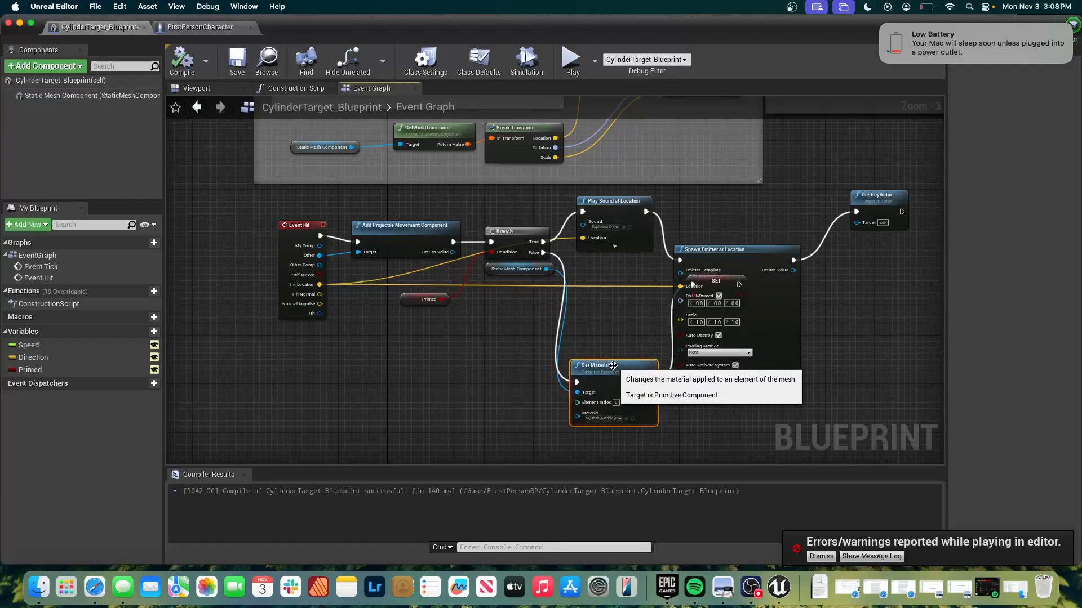
left_click_drag(507, 272, 488, 384)
Arrange Spawn Emitter at Location and DestroyActor after Play Sound at Location, with the SET Primed node beside Set Material below them.
left_click_drag(732, 246, 748, 206)
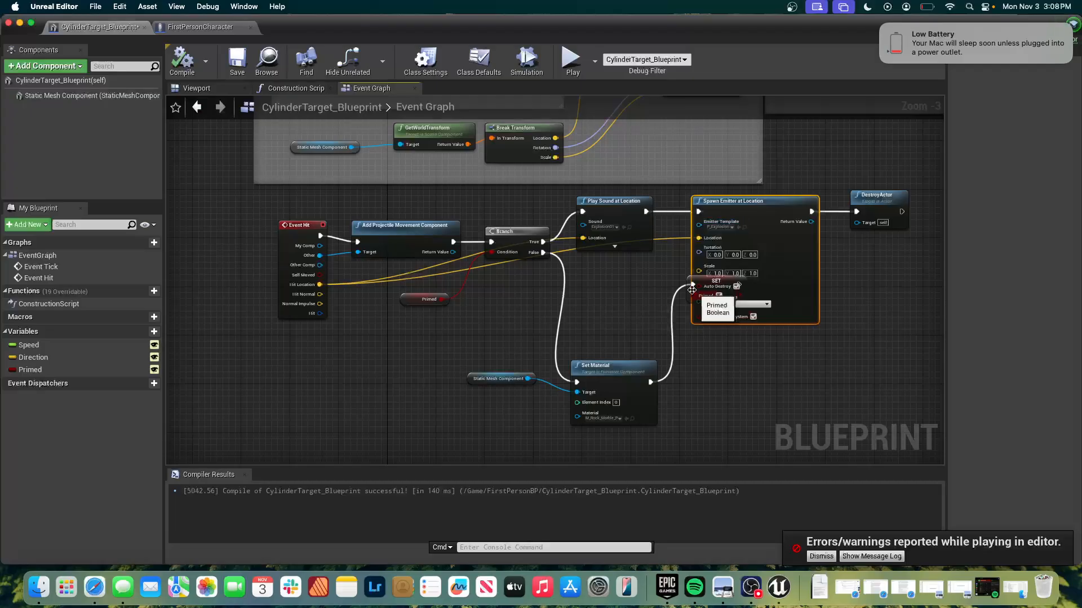
left_click_drag(687, 292, 696, 376)
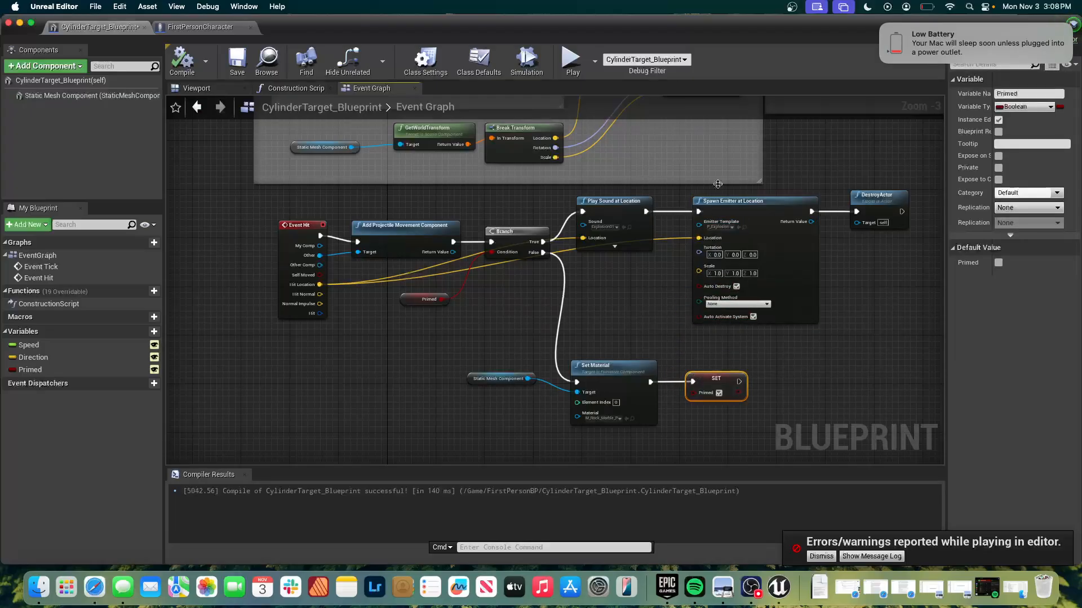
left_click_drag(730, 197, 711, 203)
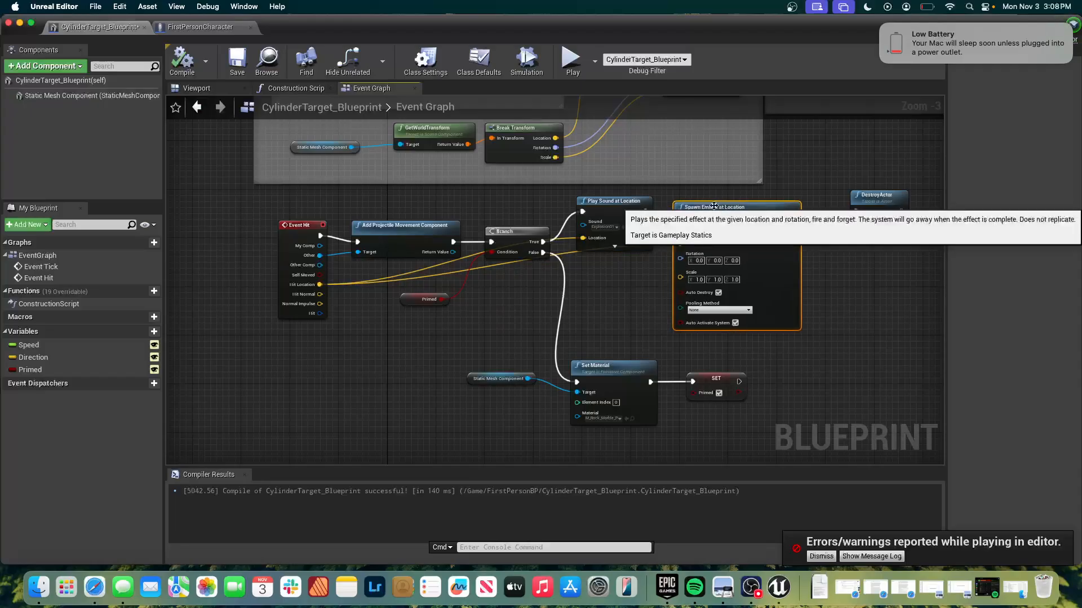
left_click_drag(882, 190, 857, 208)
Group the whole Event Hit chain in a comment titled "Change material and explode" and shift it slightly down, clear of the comment above.
left_click_drag(247, 189, 892, 393)
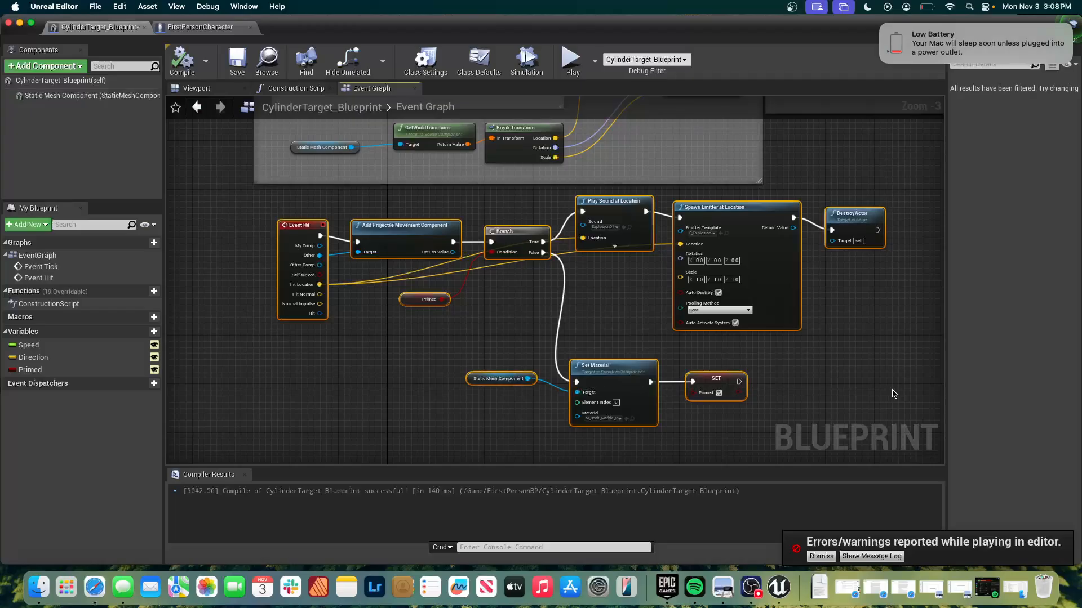
right_click(749, 269)
mouse_move(775, 460)
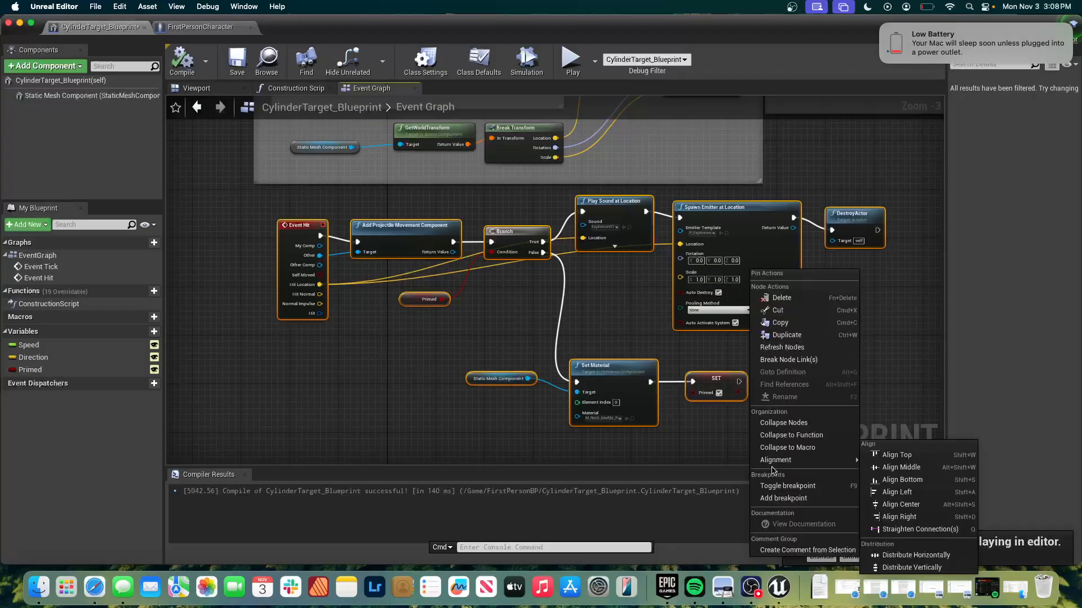
left_click(779, 550)
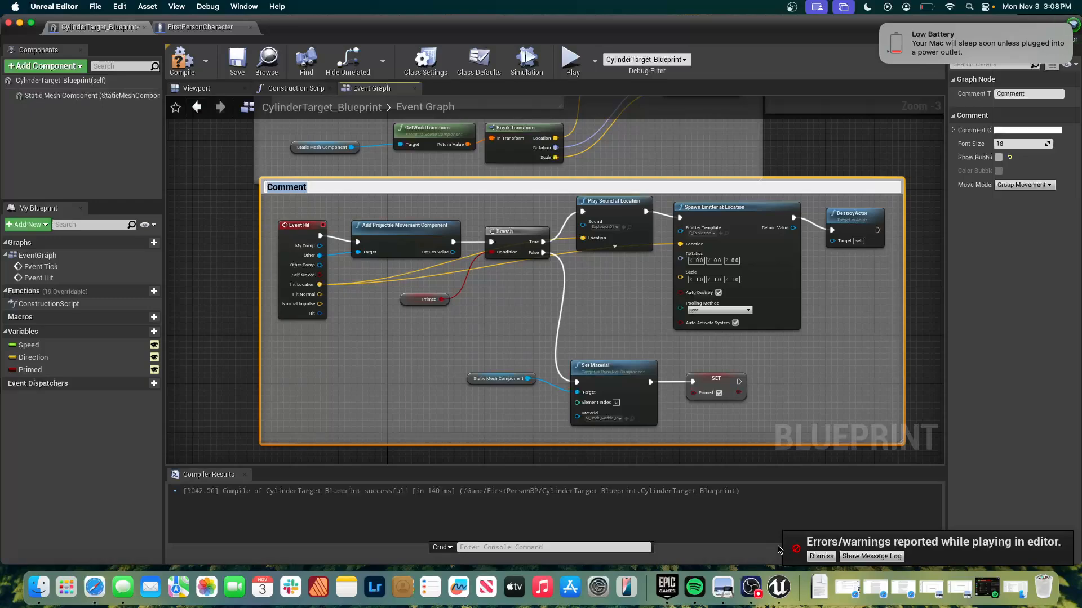
type("Change material and explode")
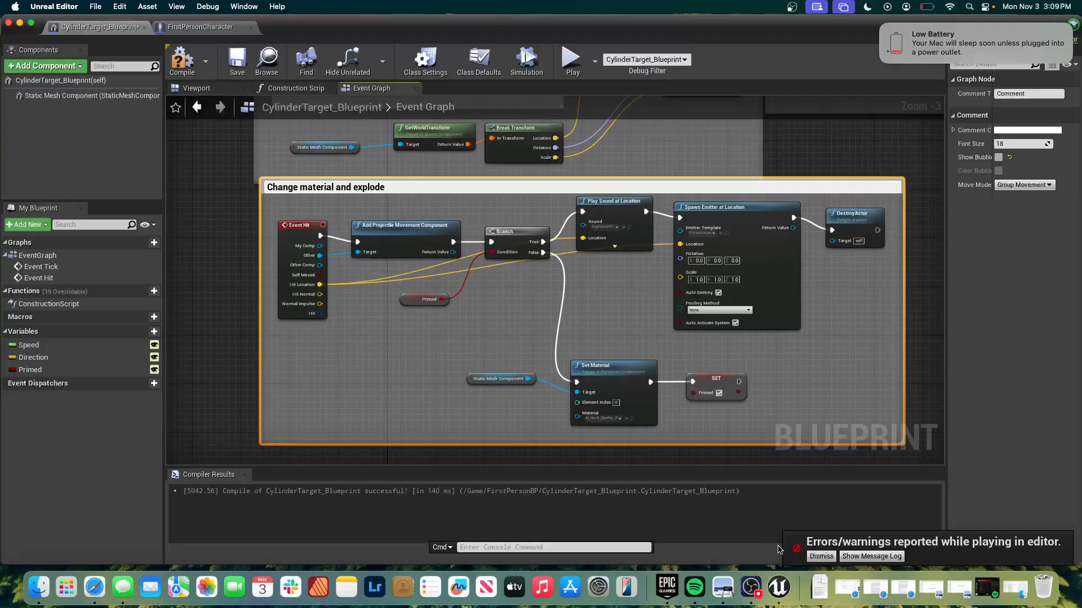
key("Return")
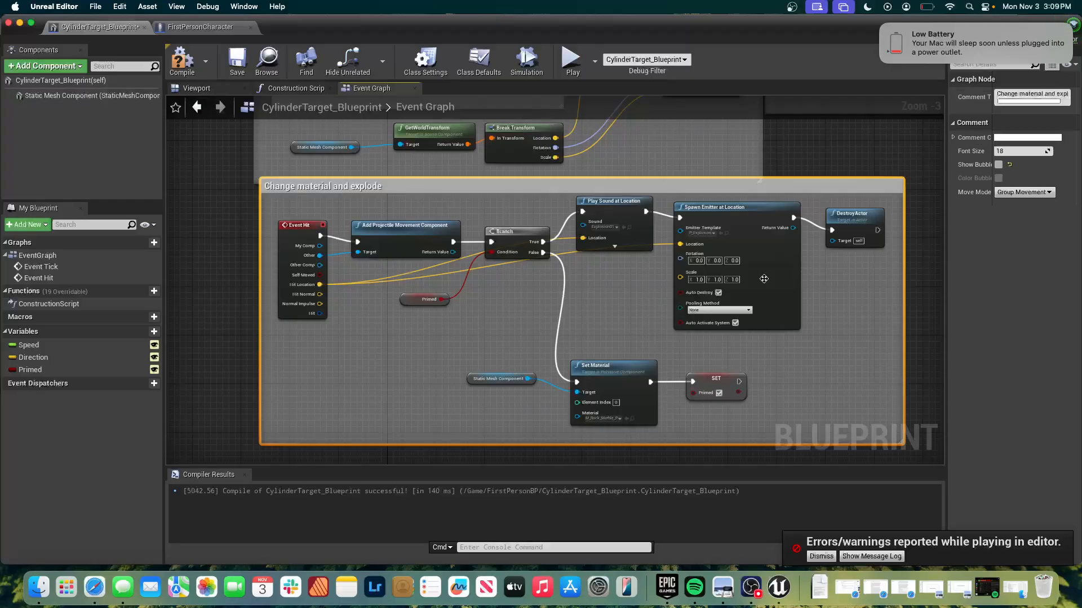
left_click_drag(764, 186, 764, 203)
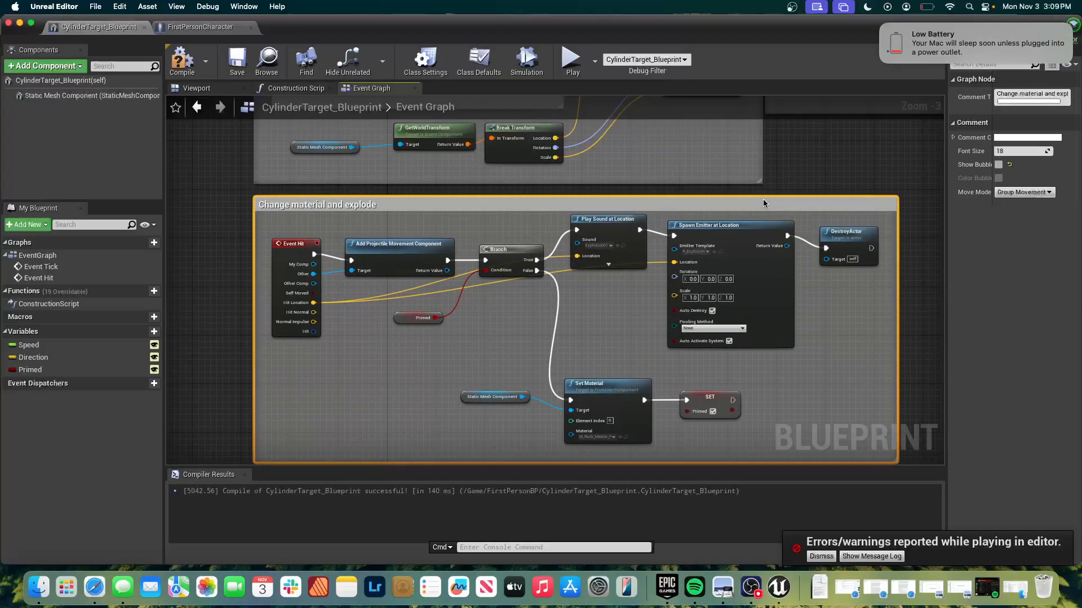
left_click(822, 164)
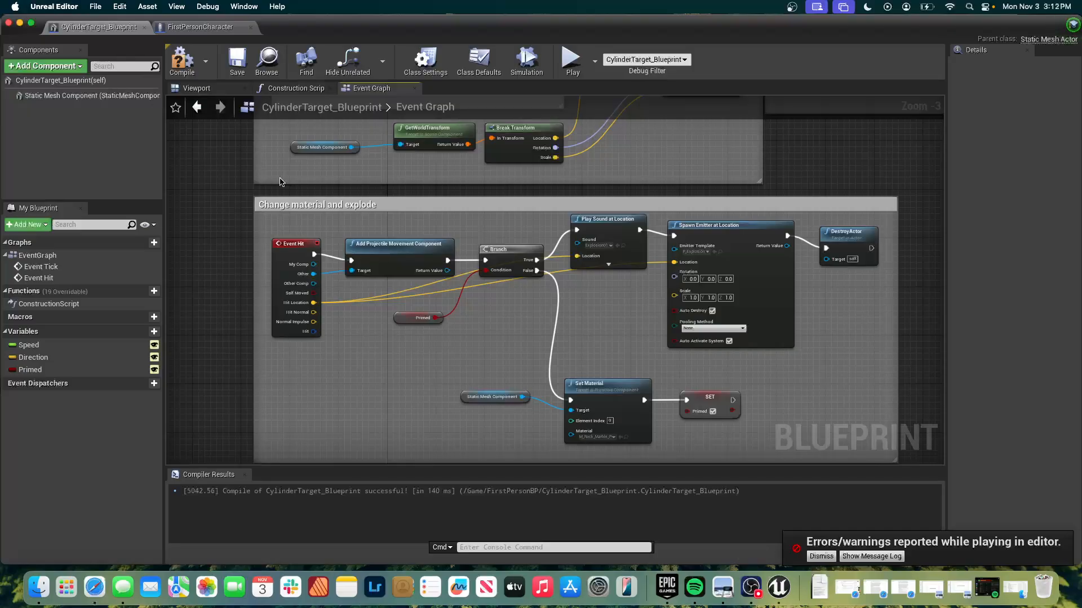
Return to the level editor and open the FirstPersonCharacter blueprint from the FirstPersonBP/Blueprints folder.
key("super+grave")
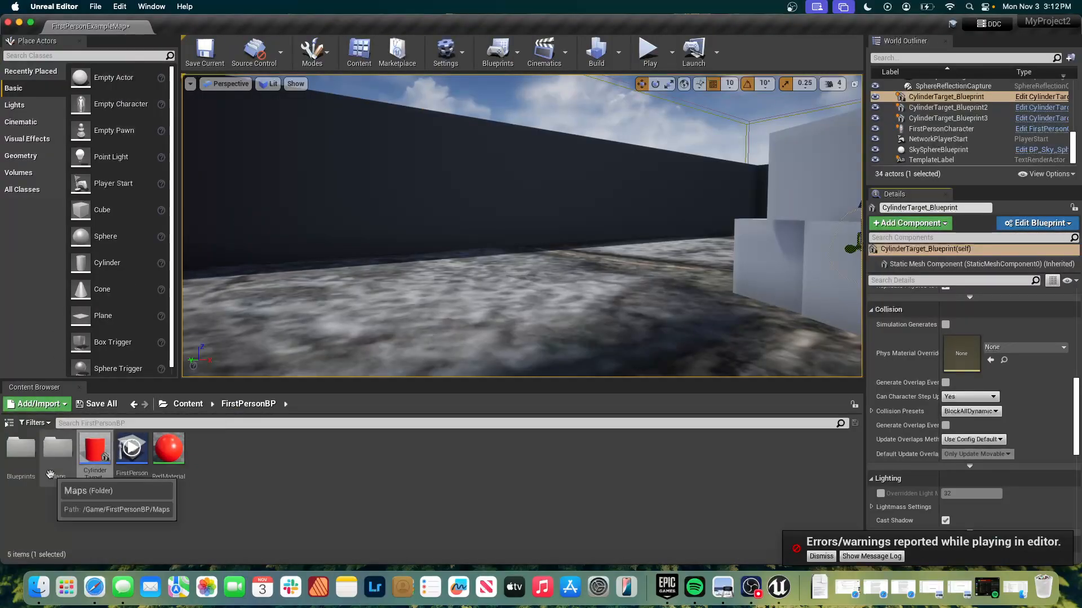
double_click(21, 454)
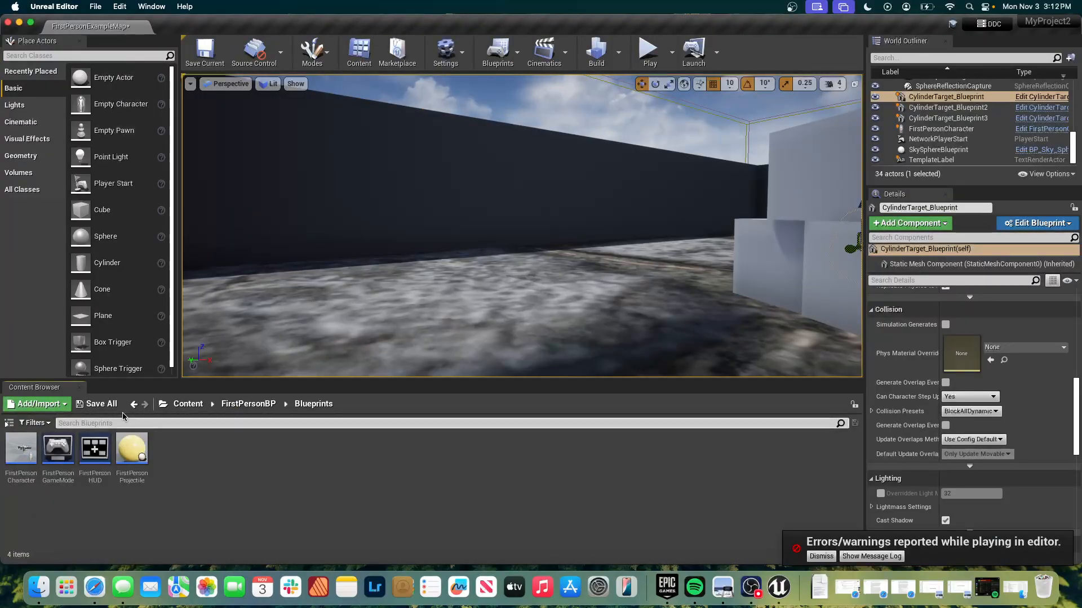
left_click(240, 404)
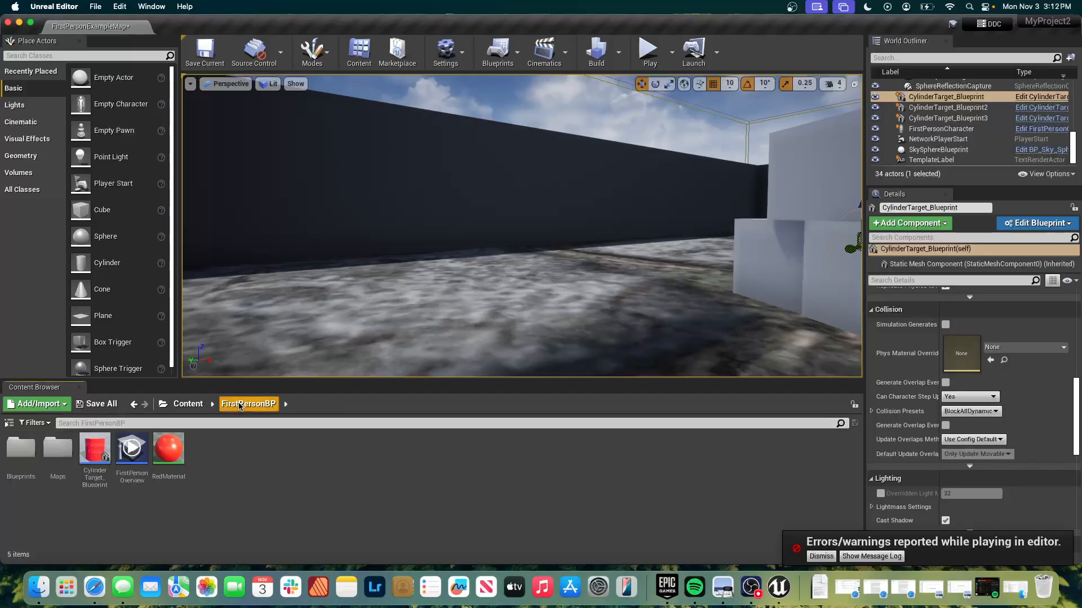
double_click(25, 453)
left_click(22, 453)
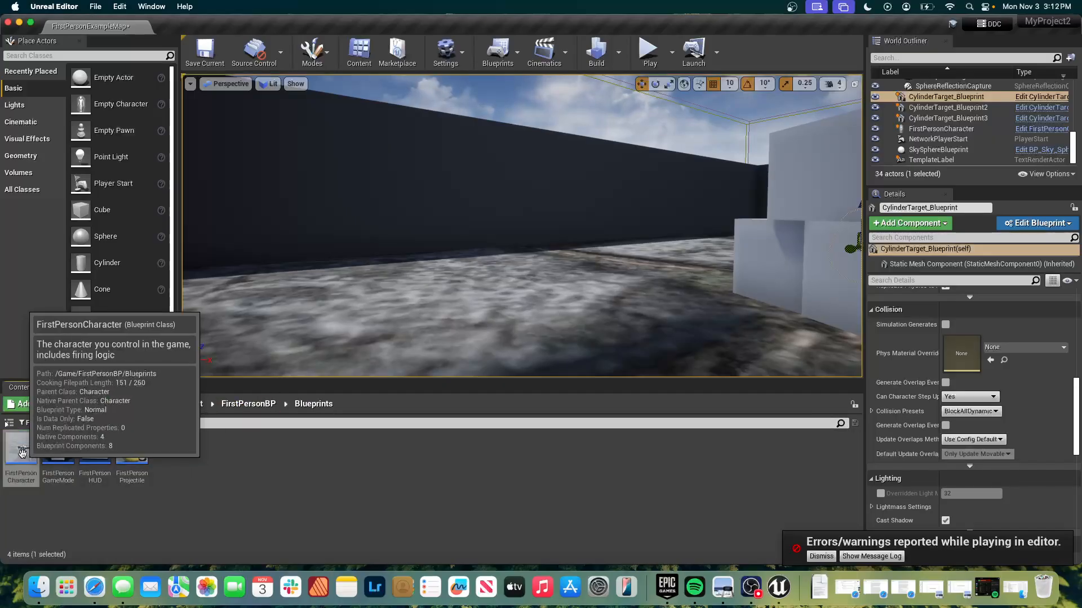
double_click(22, 453)
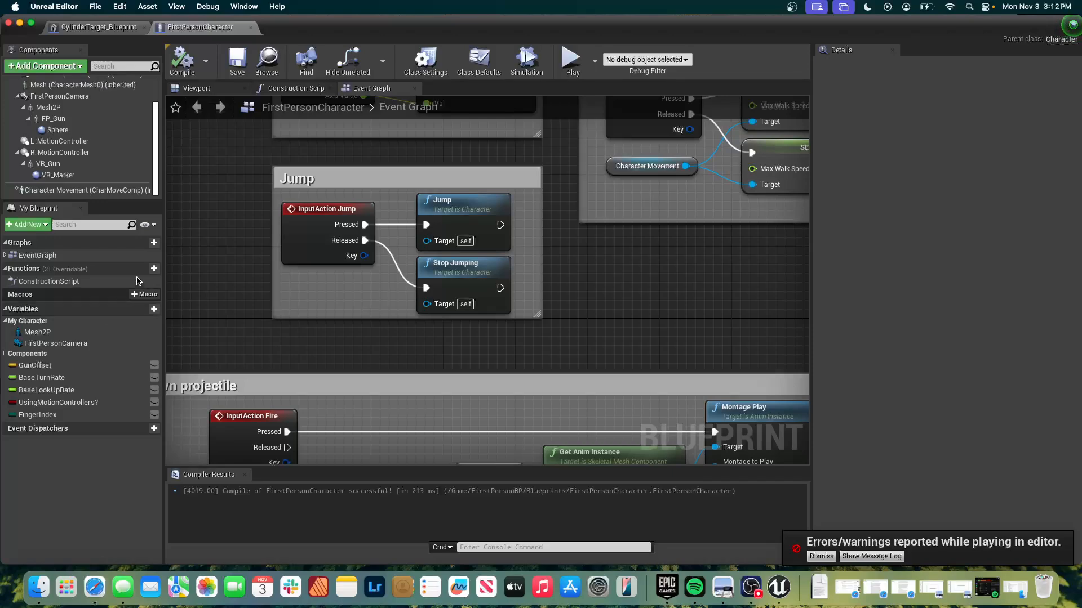
Add a Float variable named PlayerHealth to the first-person character and make it instance editable.
left_click(153, 309)
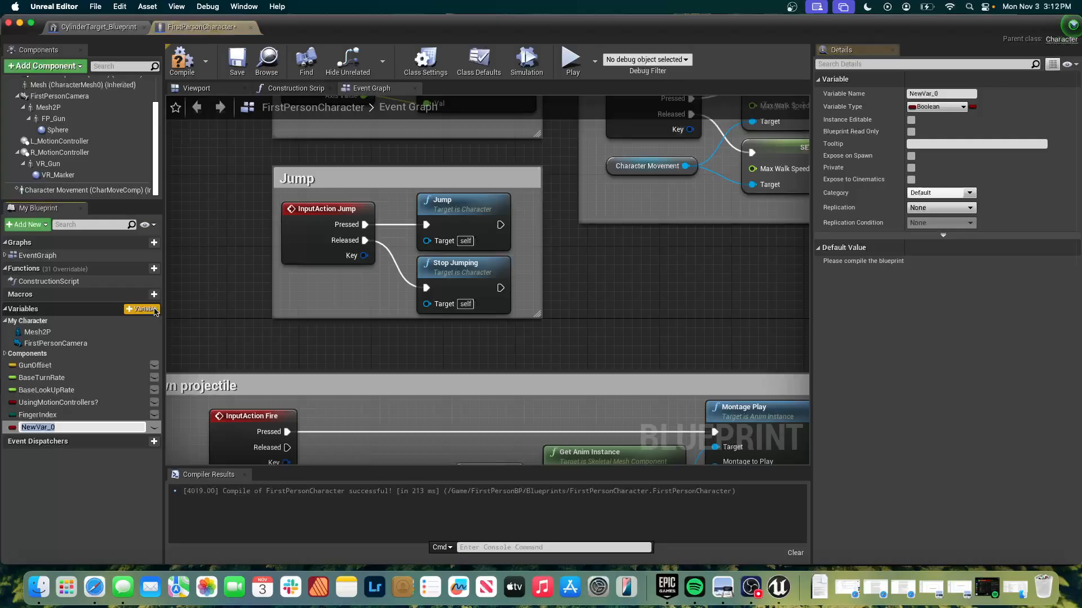
left_click(955, 109)
left_click(955, 108)
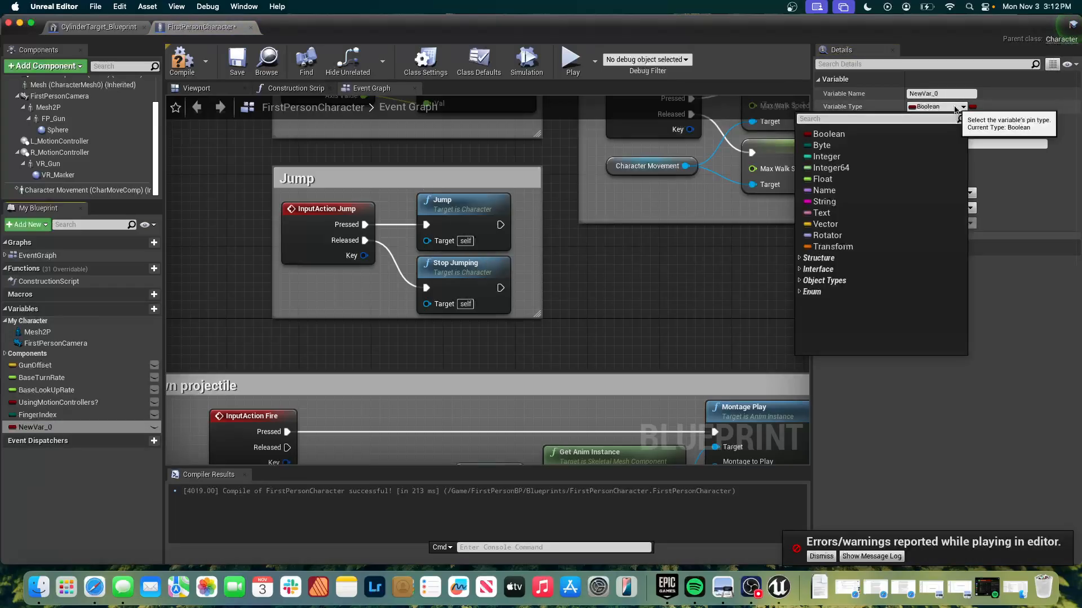
left_click(890, 186)
left_click(947, 95)
type("PlayerHealth")
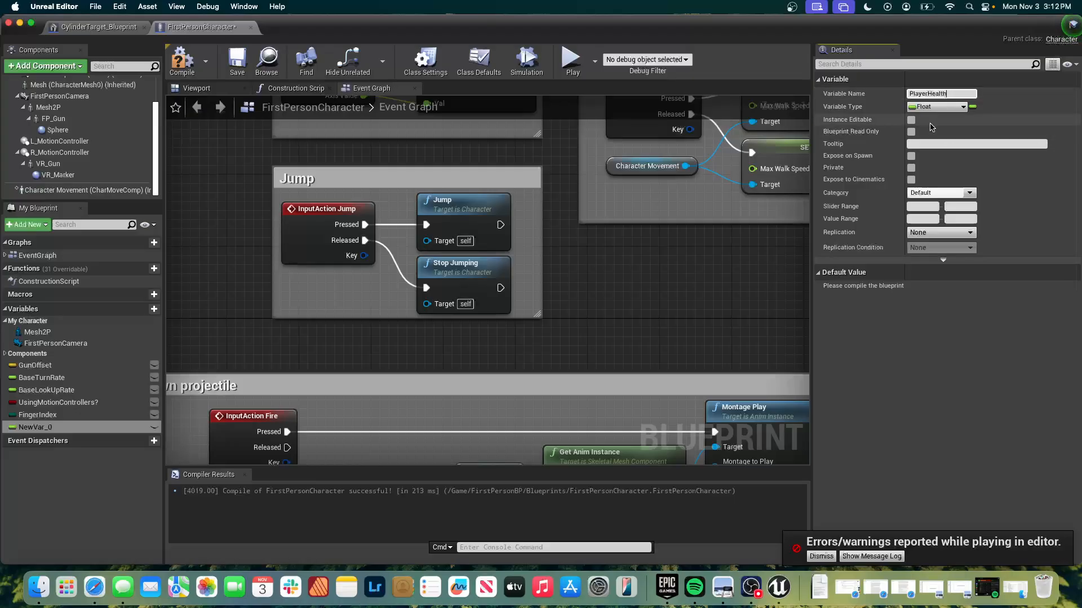
left_click(910, 123)
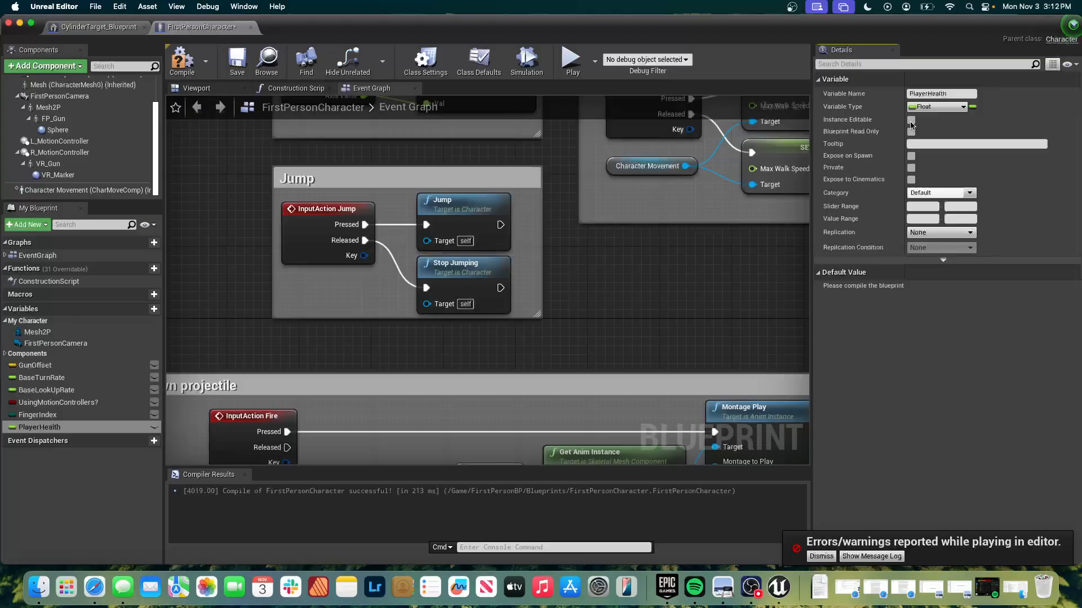
left_click(910, 121)
Add a Float variable named PlayerStamina to the first-person character and make it instance editable.
left_click(142, 309)
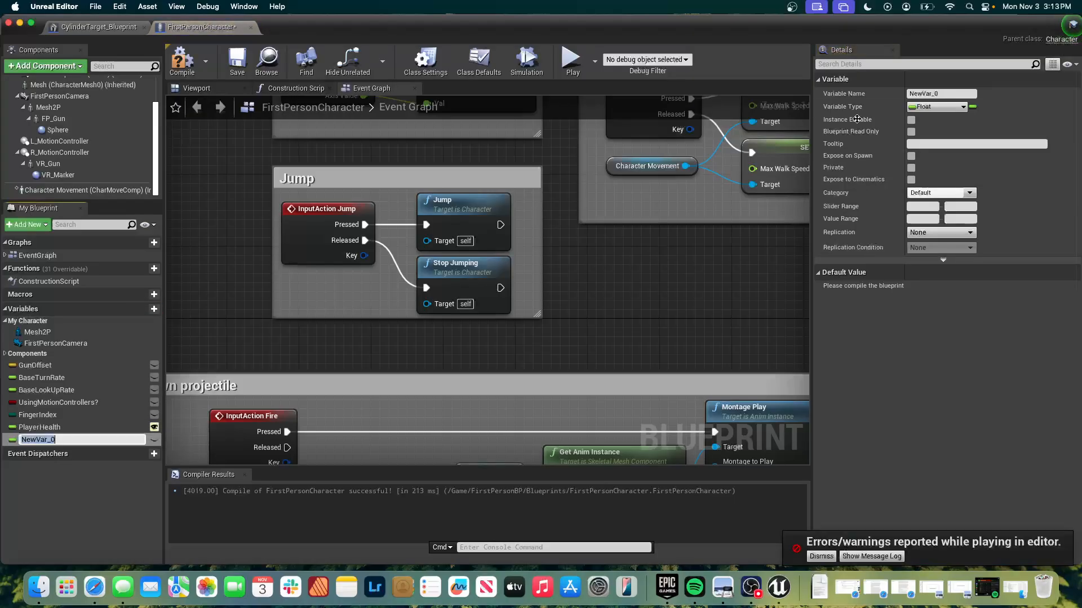
left_click(935, 94)
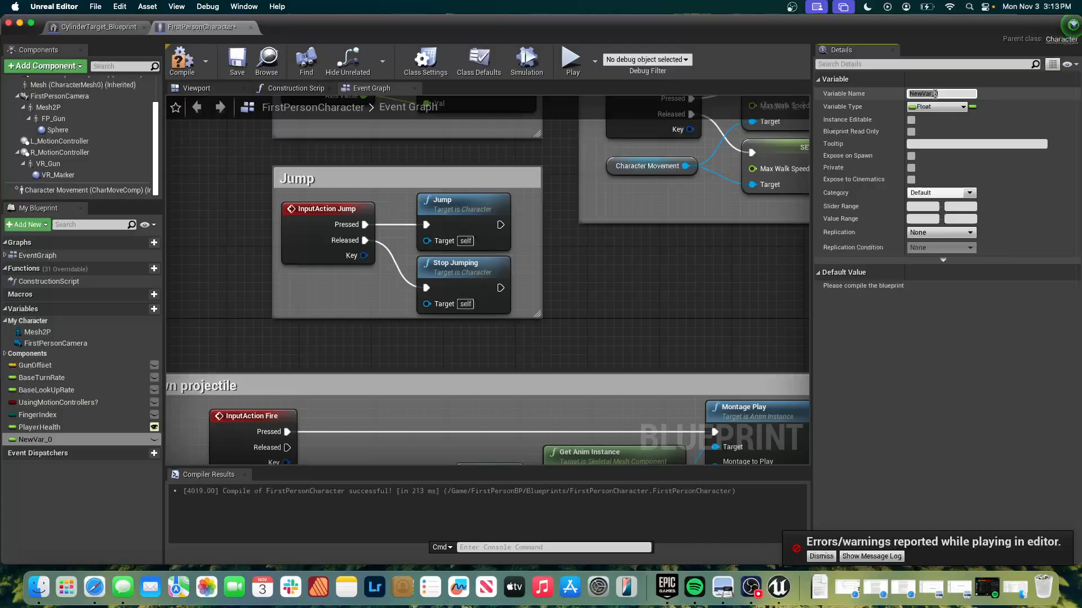
left_click(935, 95)
double_click(934, 94)
left_click(935, 94)
double_click(935, 94)
type("PlayerStamina")
left_click(975, 126)
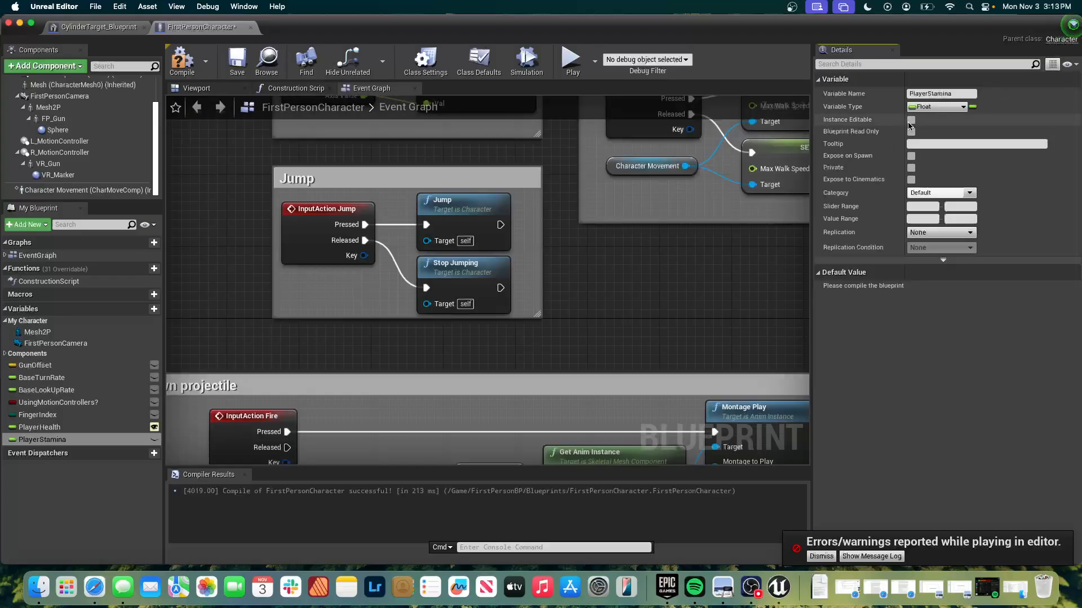
left_click(910, 120)
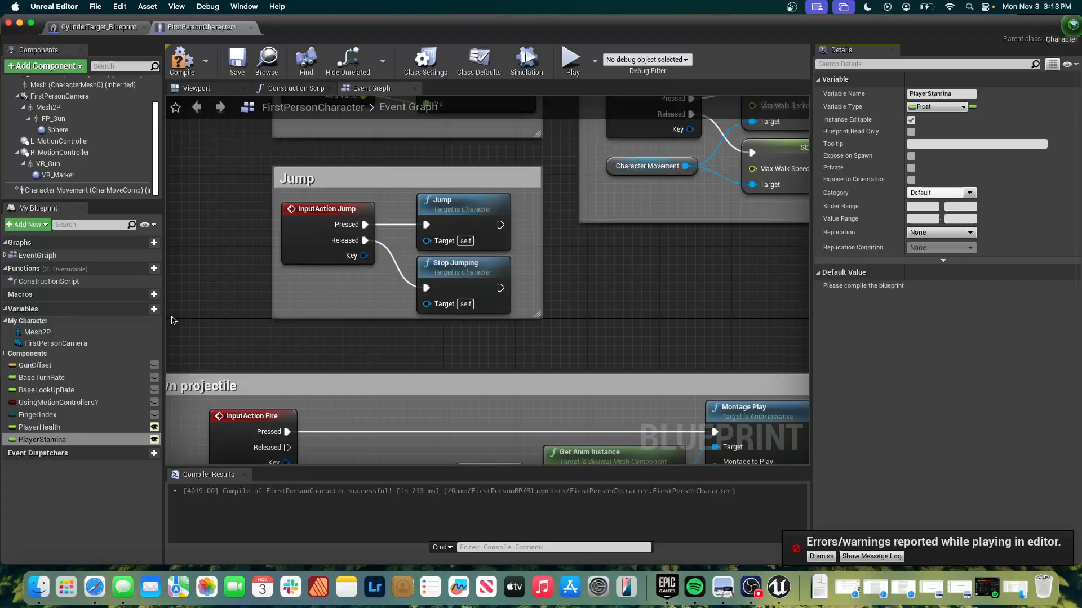
Add an Integer variable named PlayerCurrentAmmo to the first-person character and make it instance editable.
left_click(154, 308)
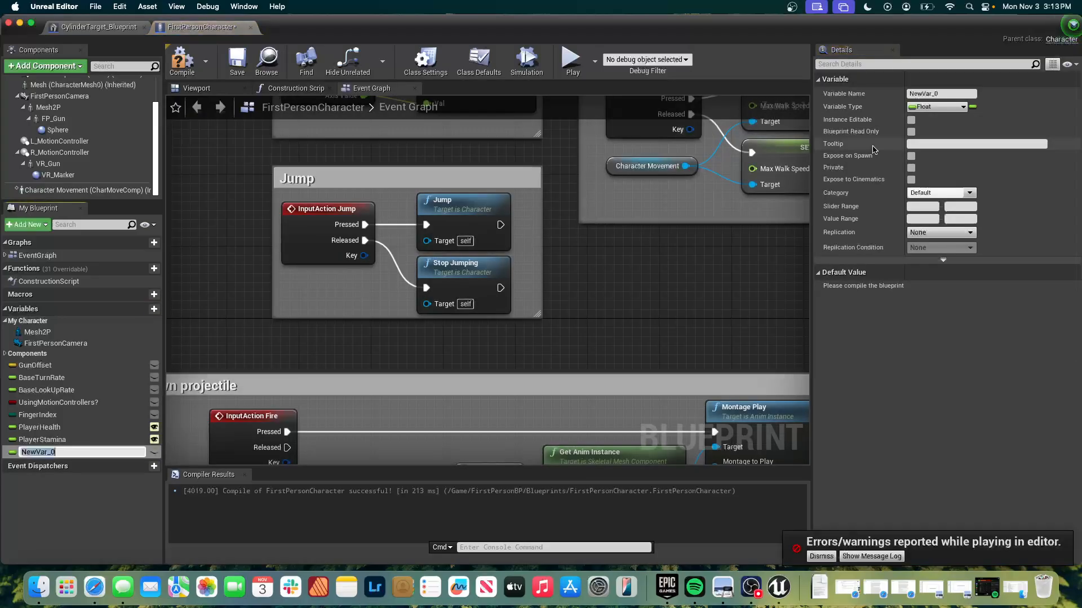
left_click(953, 93)
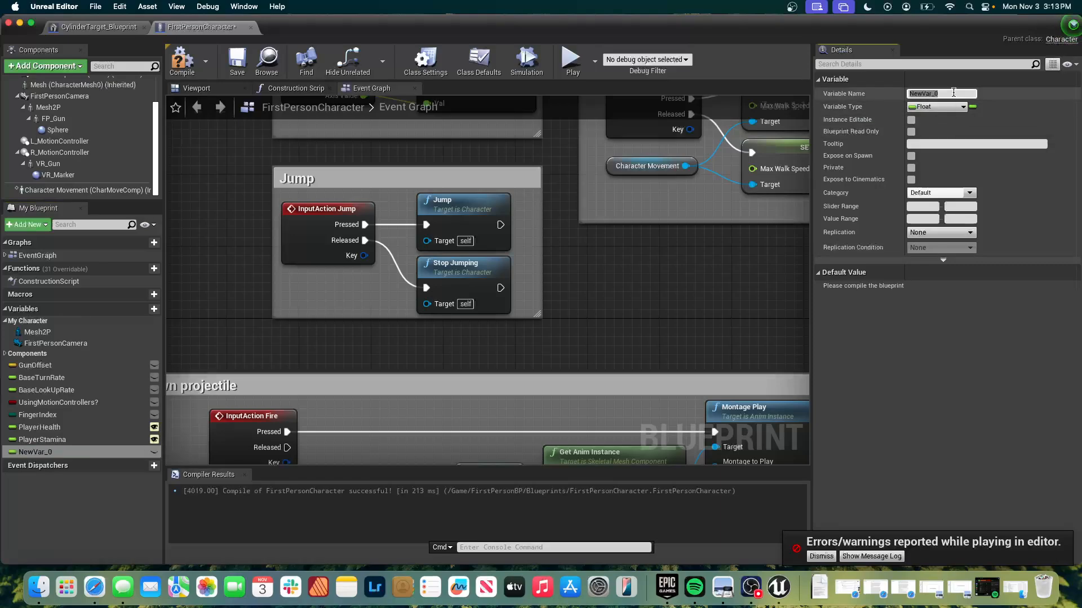
type("Plat")
type("yerCurrent")
type("Ammo")
key("Return")
left_click(937, 107)
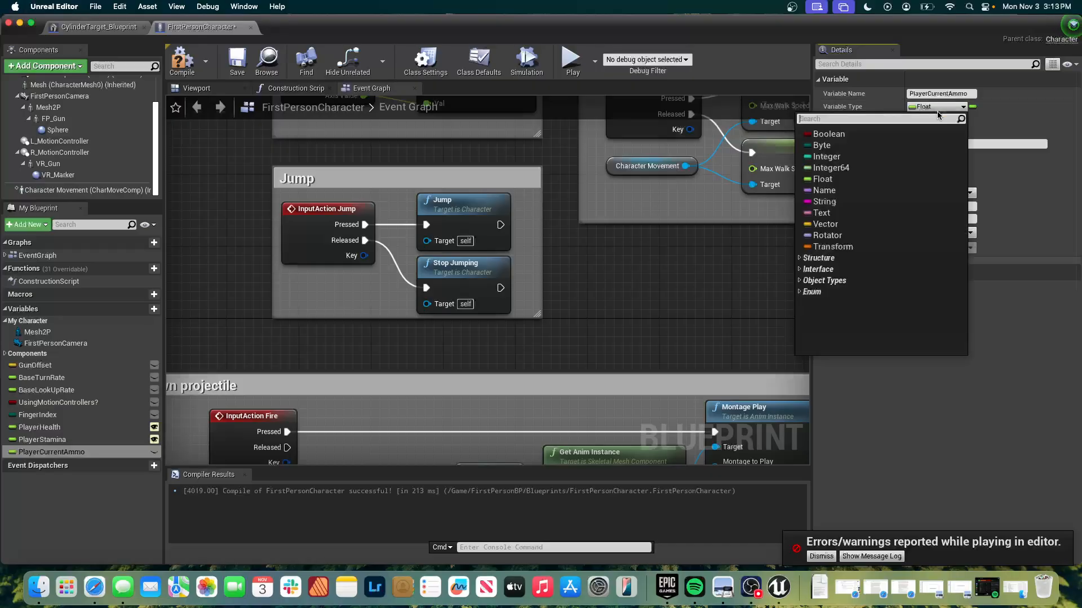
left_click(907, 156)
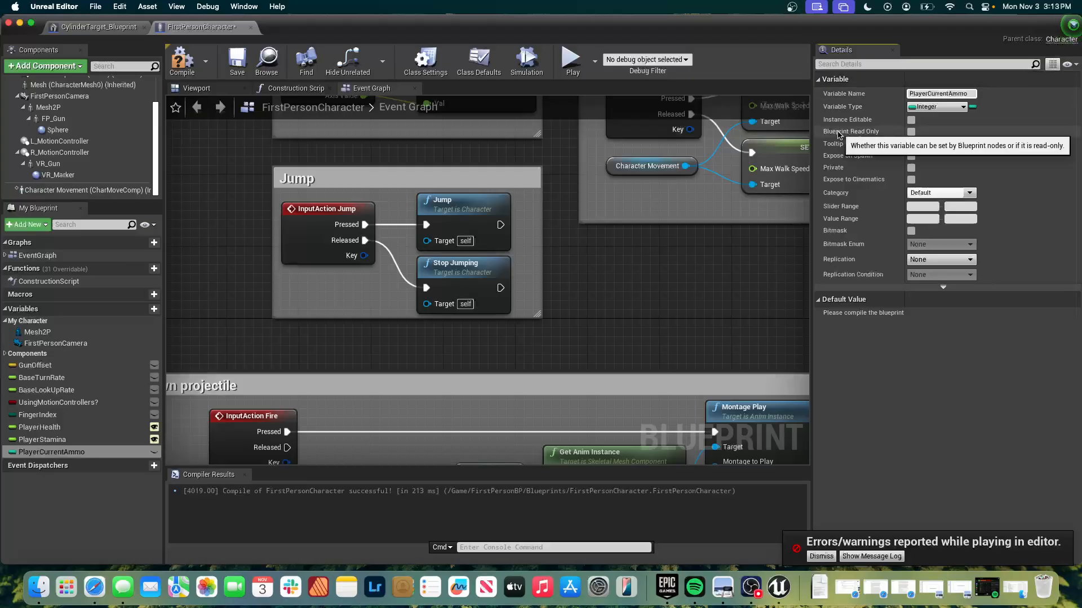
left_click(912, 120)
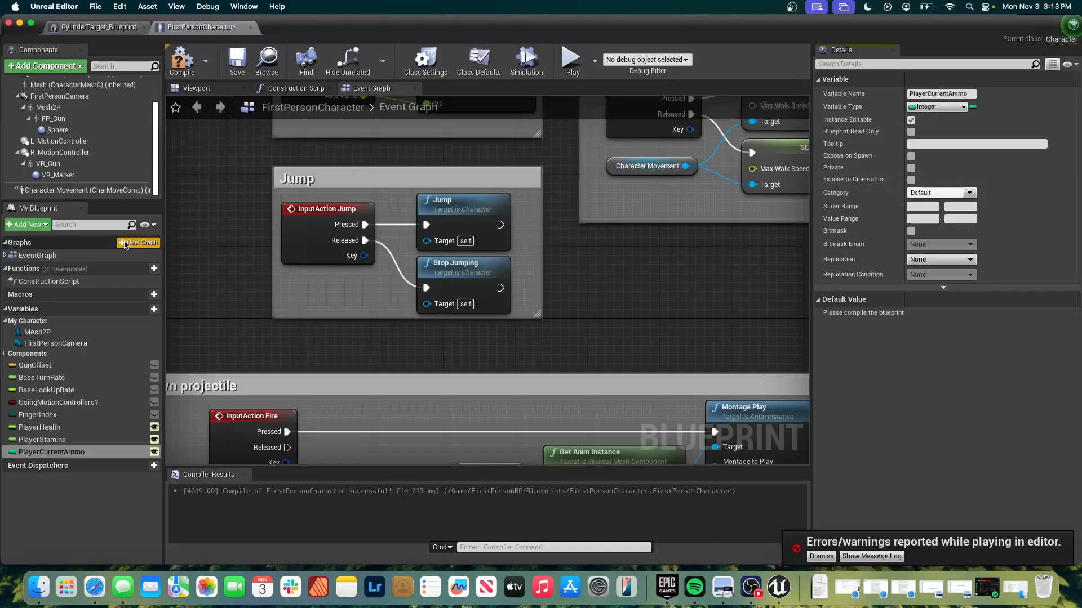
Add an Integer variable named TargetKillCount to the first-person character and make it instance editable.
left_click(154, 309)
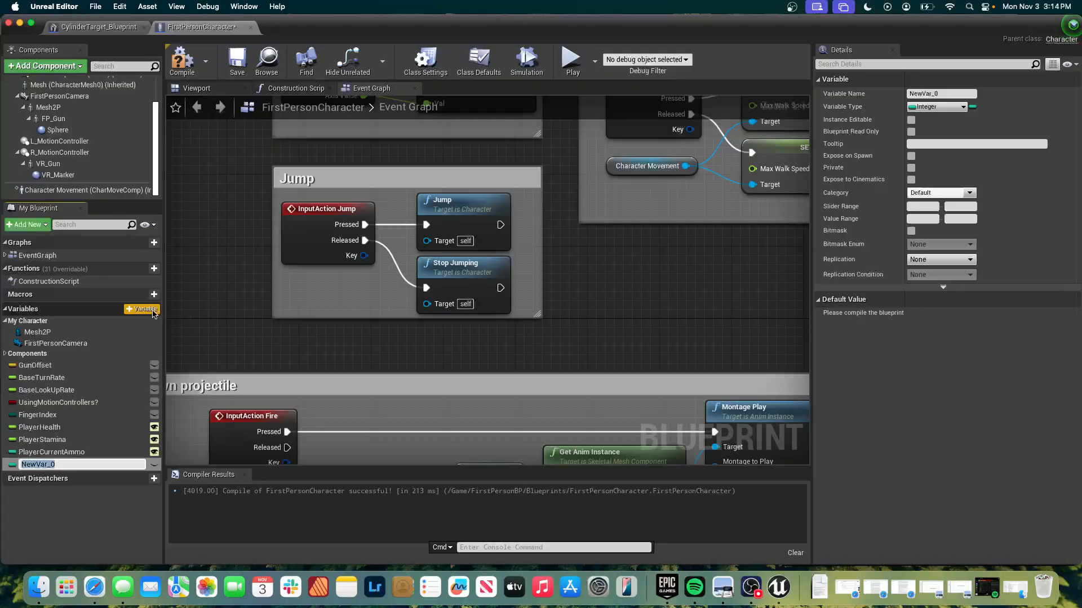
left_click(945, 94)
type("TargetKi")
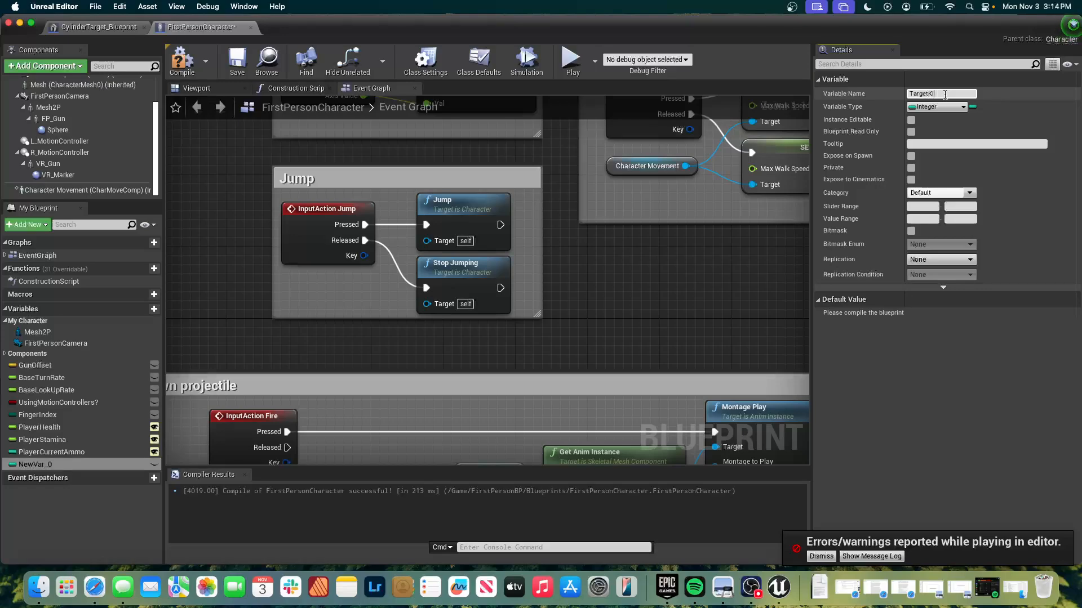
type("llCount")
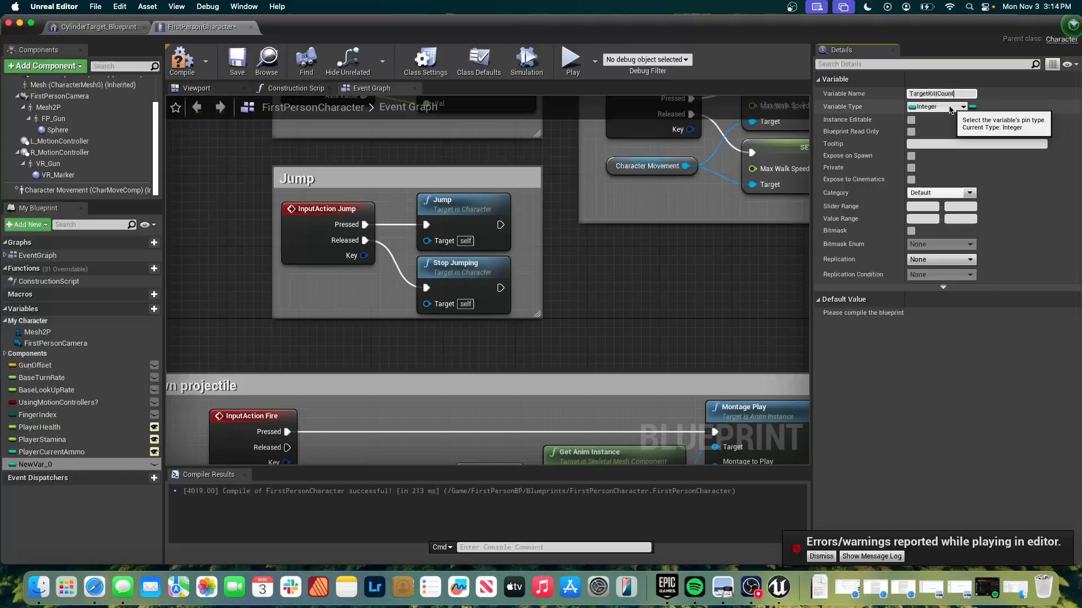
left_click(912, 120)
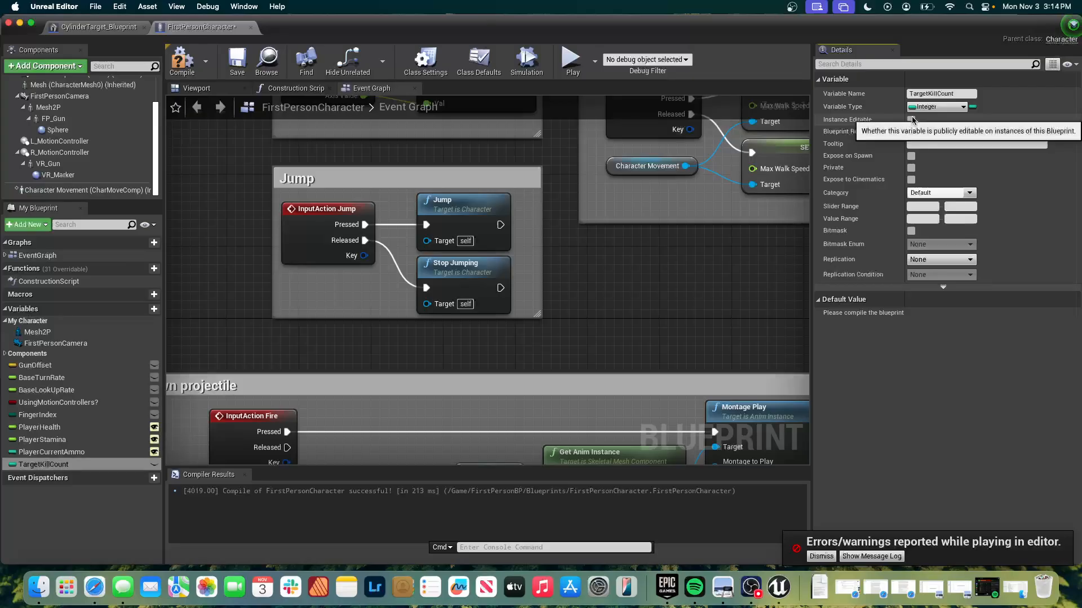
left_click(912, 120)
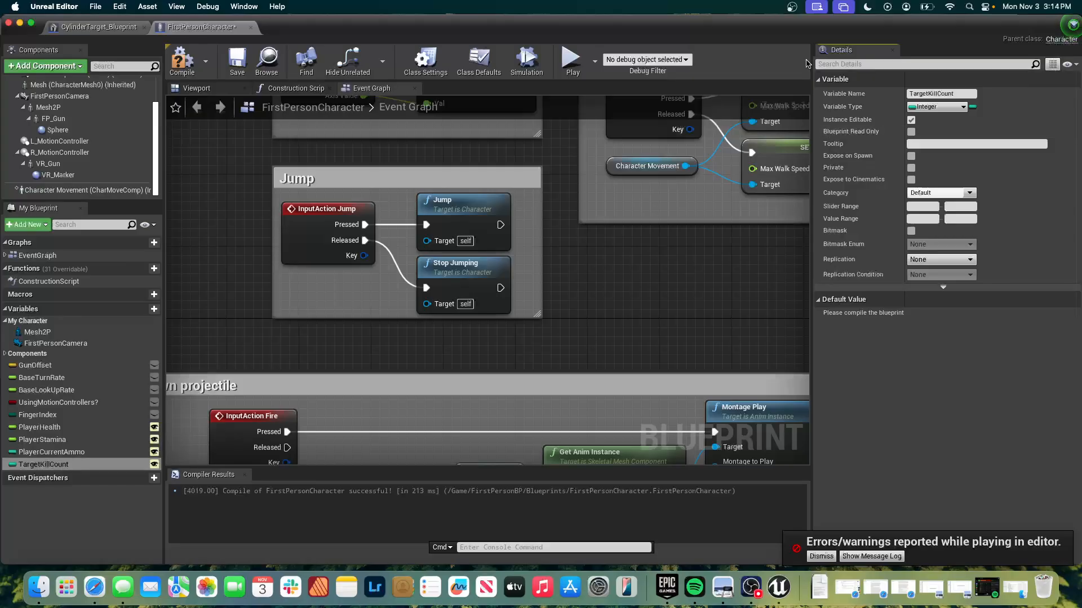
left_click(77, 552)
left_click(103, 465)
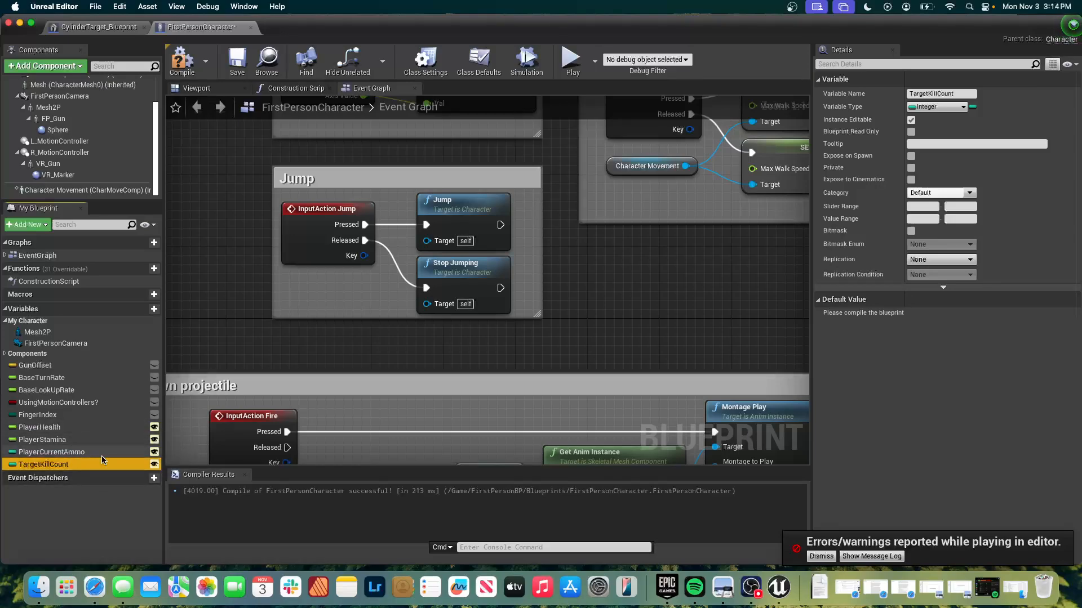
scroll(531, 344, "down", 15)
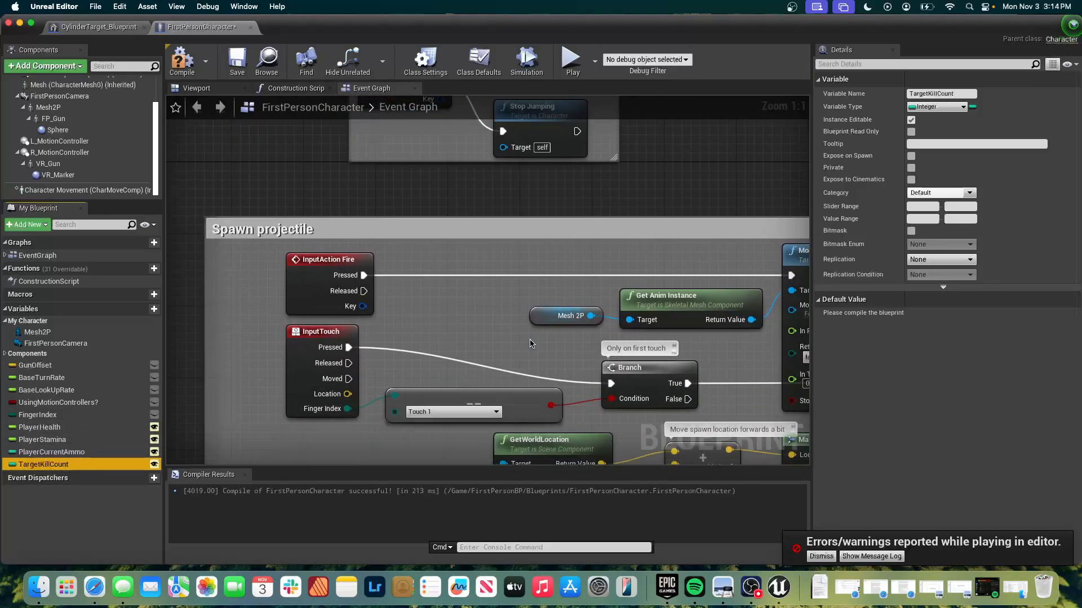
scroll(531, 344, "up", 10)
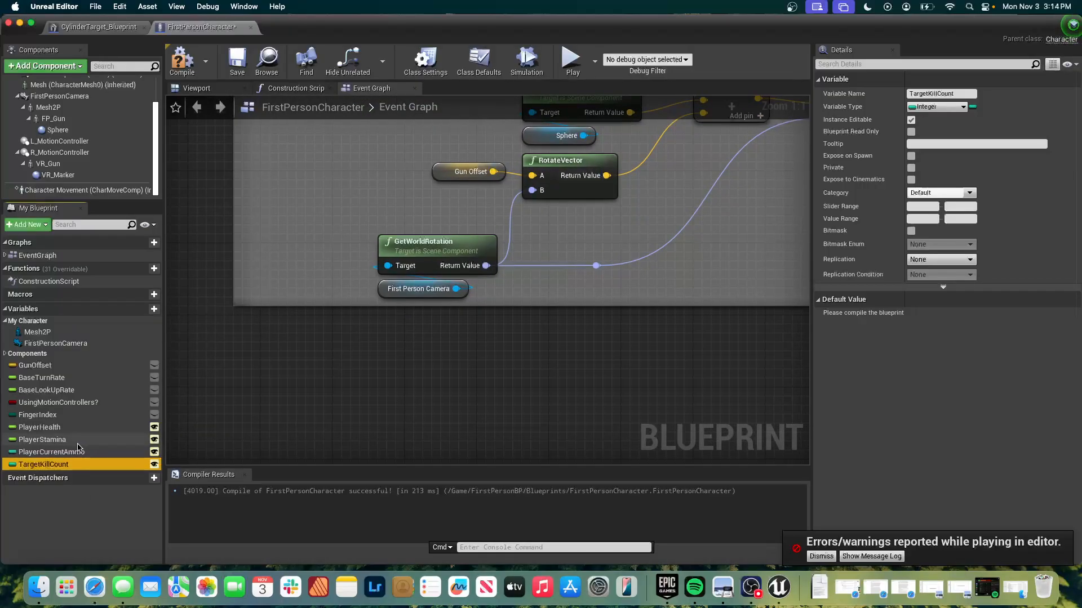
Compile the character blueprint and set the default value of PlayerHealth to 1.0.
left_click(61, 431)
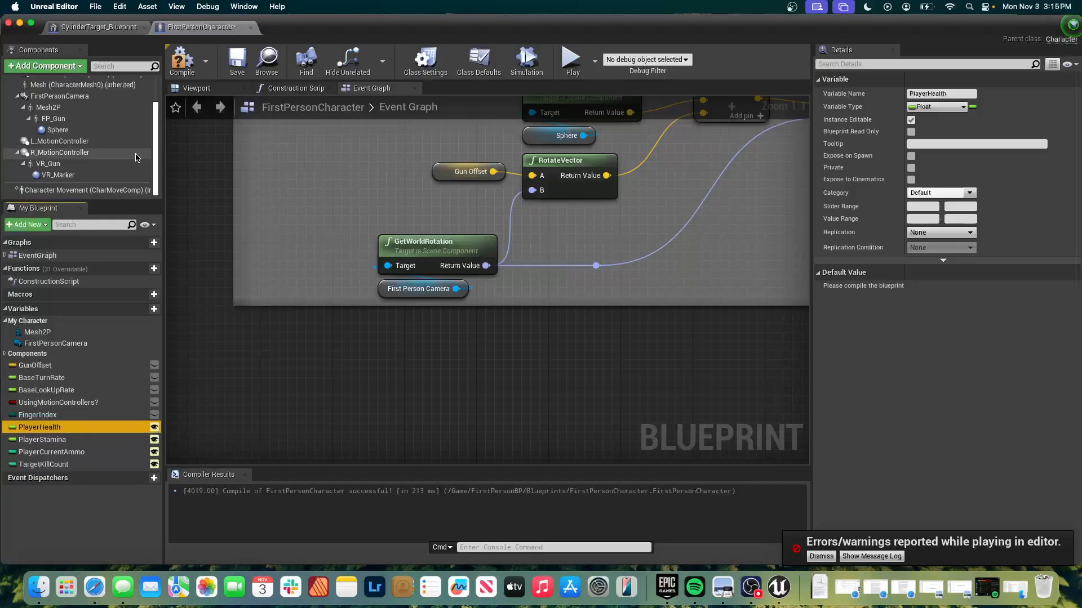
left_click(188, 66)
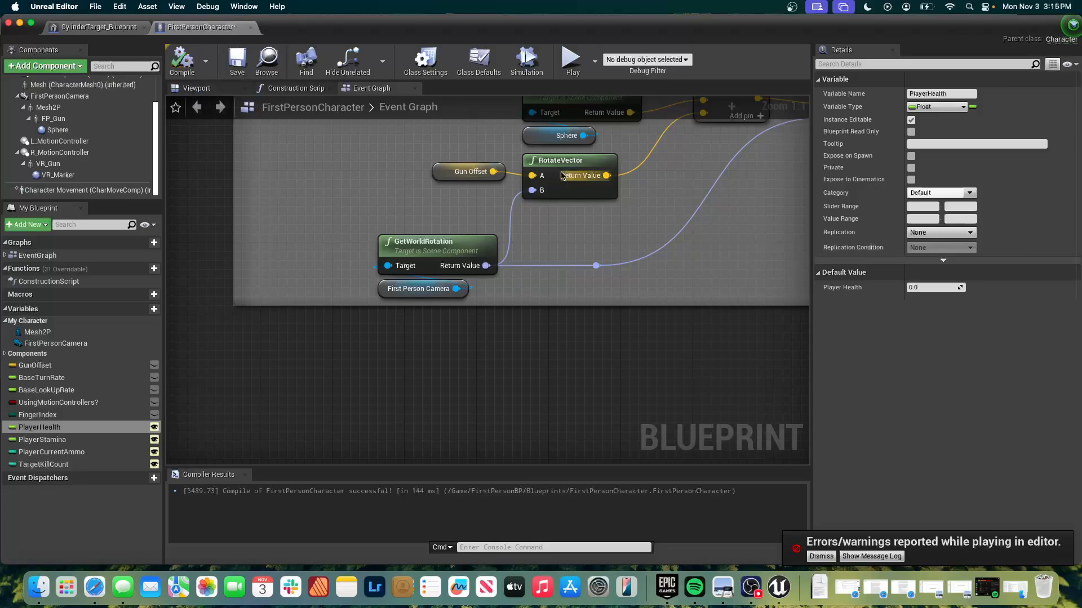
left_click(920, 288)
type("1")
key("Return")
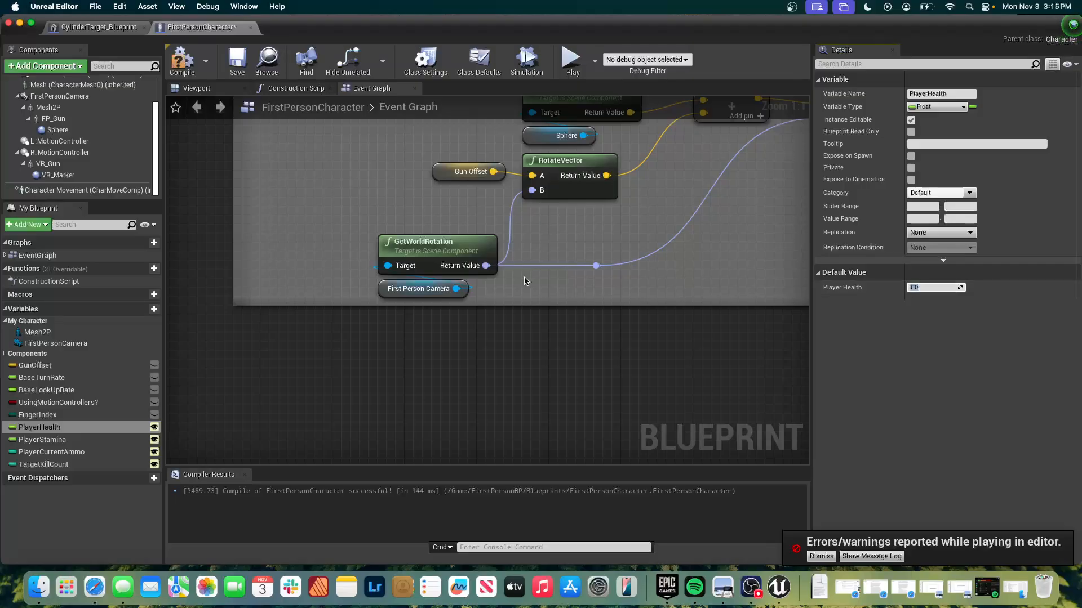
Set the default value of the PlayerStamina variable to 1.0.
left_click(56, 441)
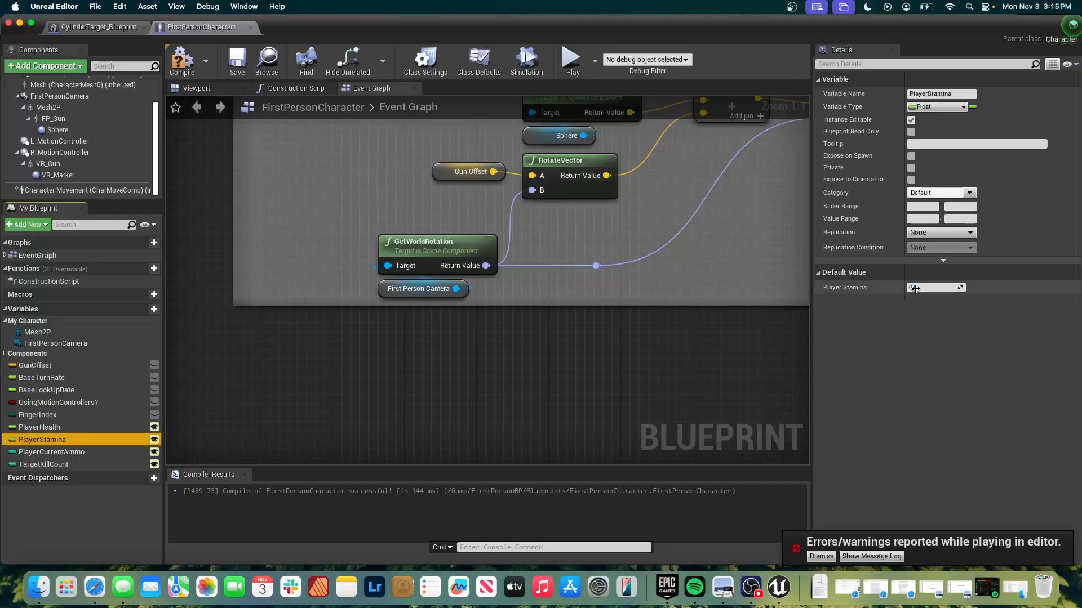
left_click(922, 287)
type("1")
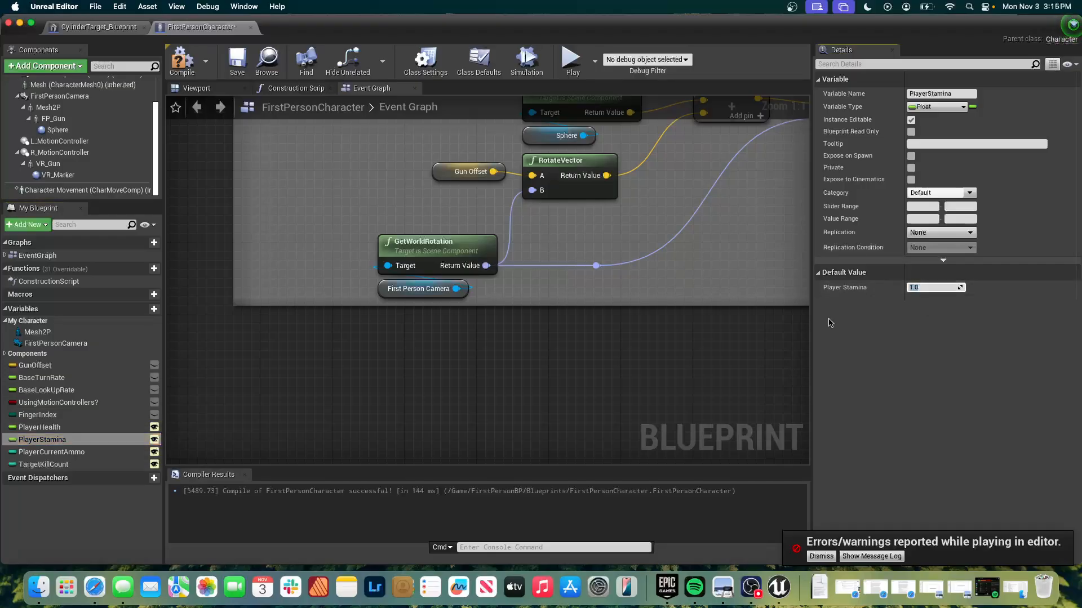
Set the default value of PlayerCurrentAmmo to 30 and recompile the character blueprint.
left_click(95, 452)
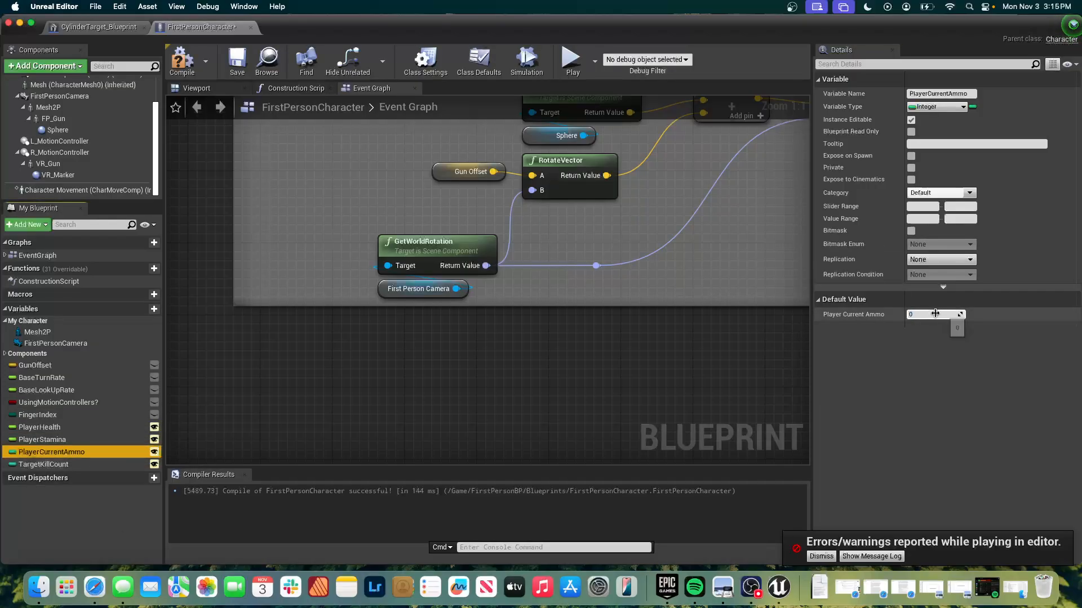
left_click(927, 314)
type("30")
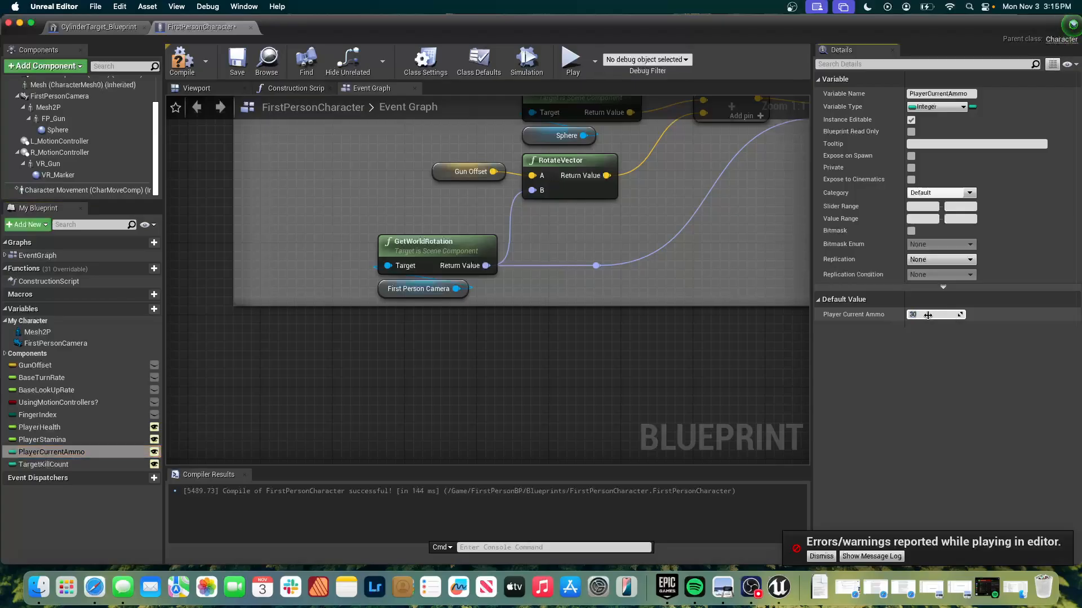
key("Return")
left_click(45, 465)
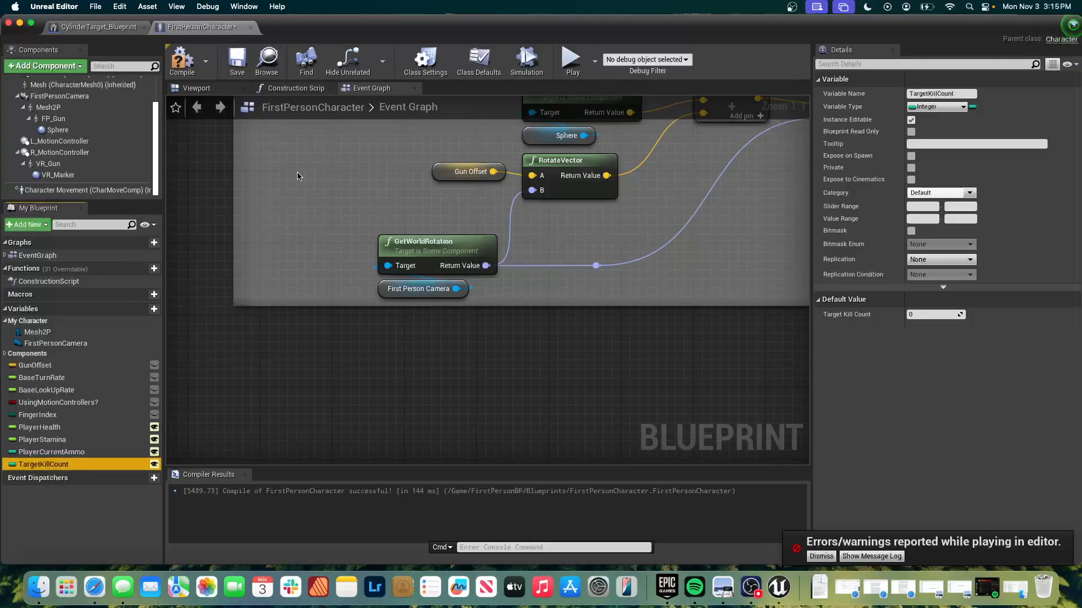
left_click(182, 62)
left_click(182, 62)
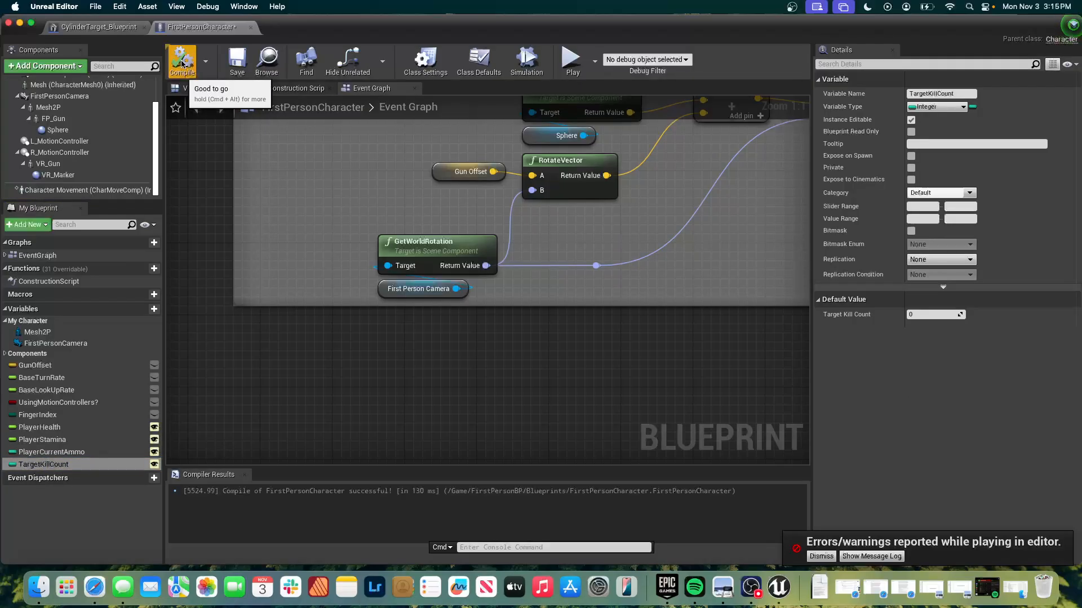
left_click(52, 429)
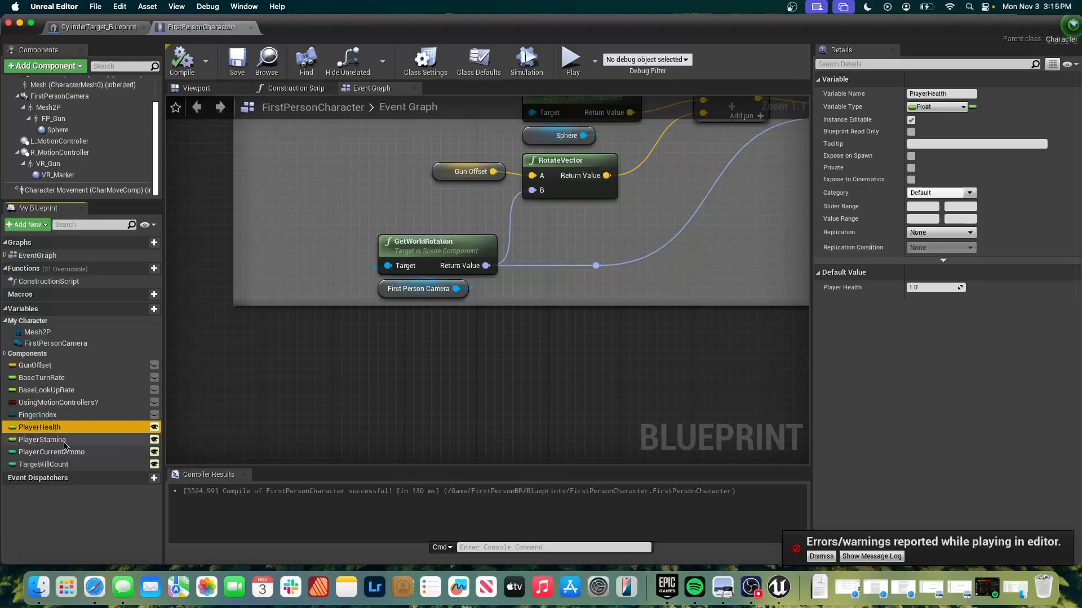
left_click(65, 440)
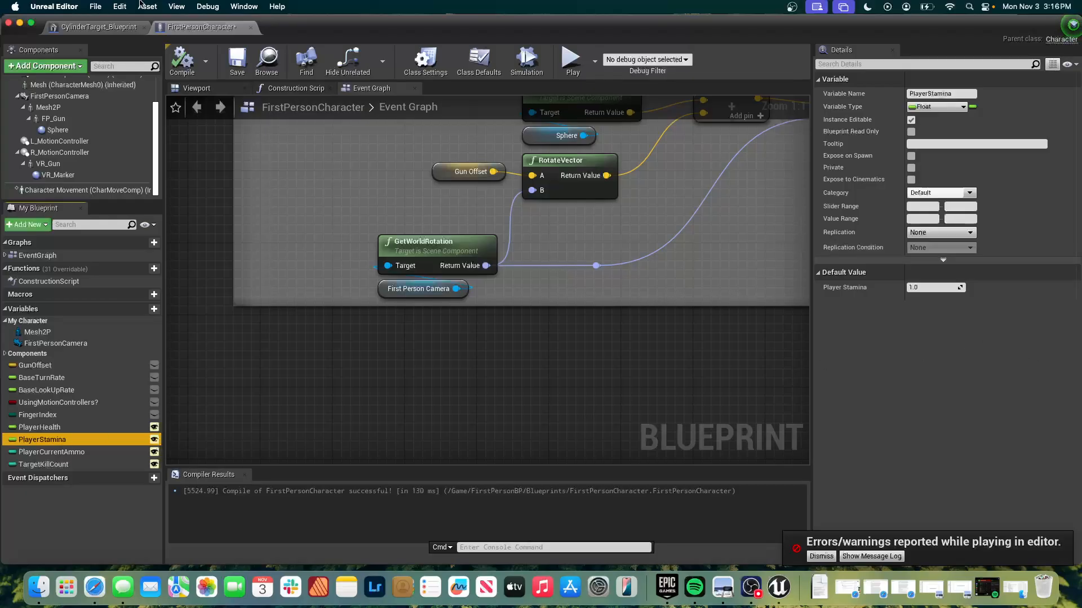
left_click(181, 59)
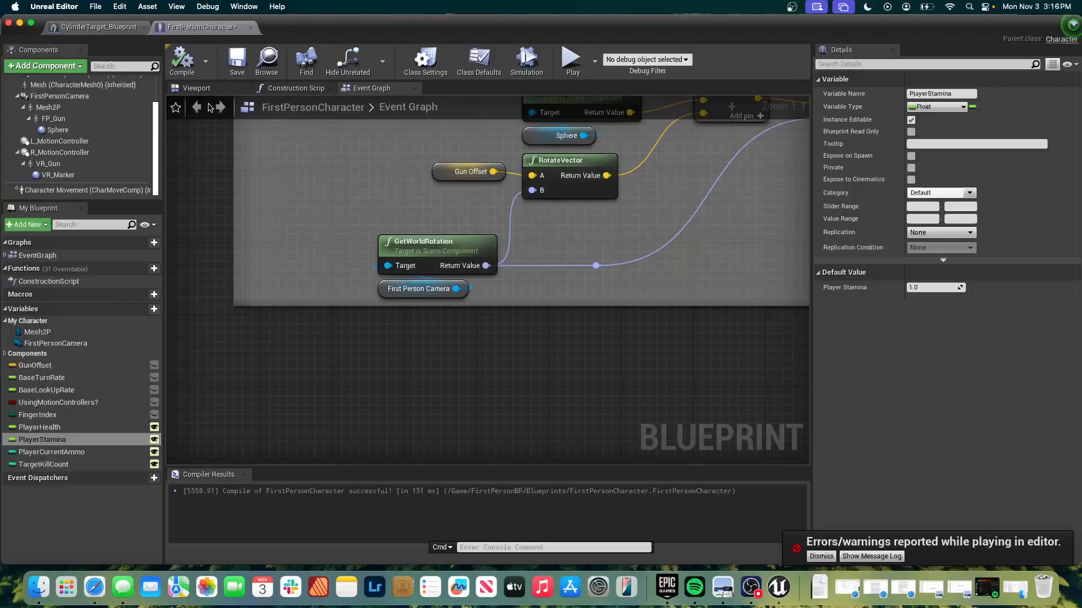
Return to the level editor, create a folder named UI inside FirstPersonBP, and open it.
key("super+grave")
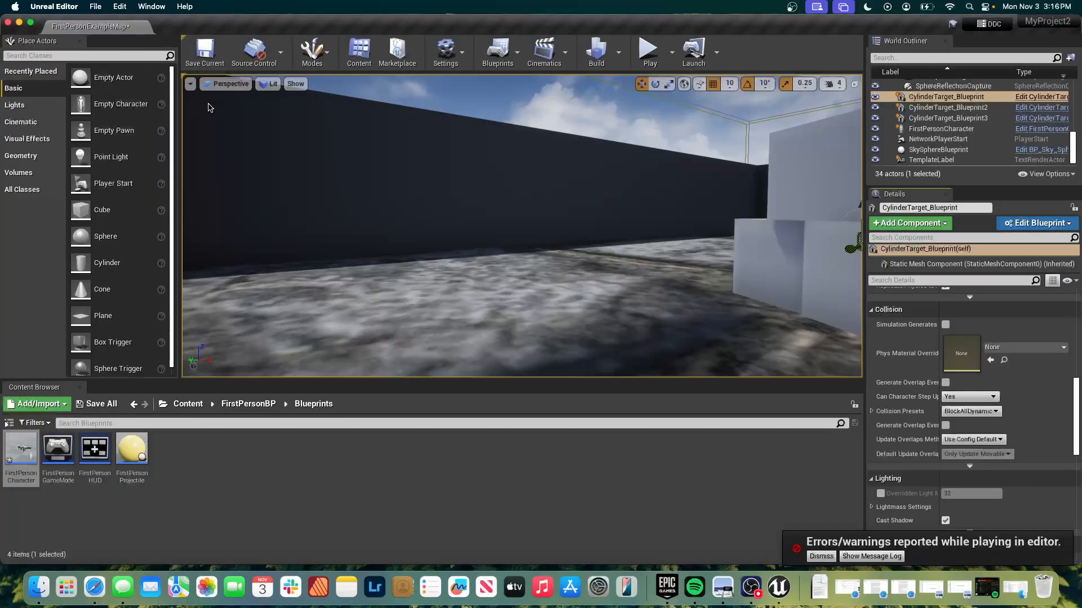
left_click(272, 401)
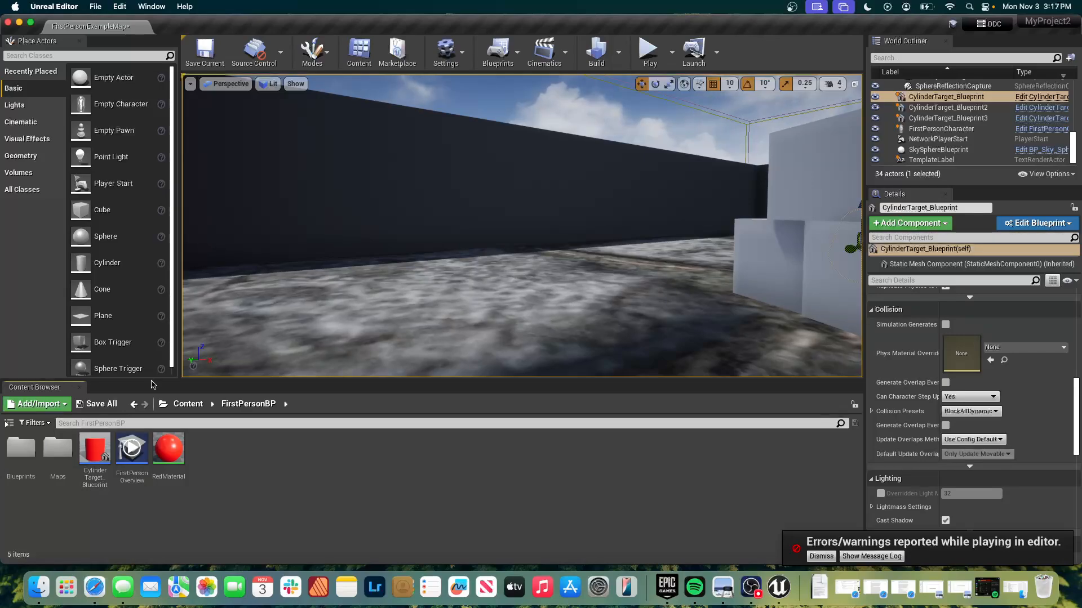
right_click(307, 482)
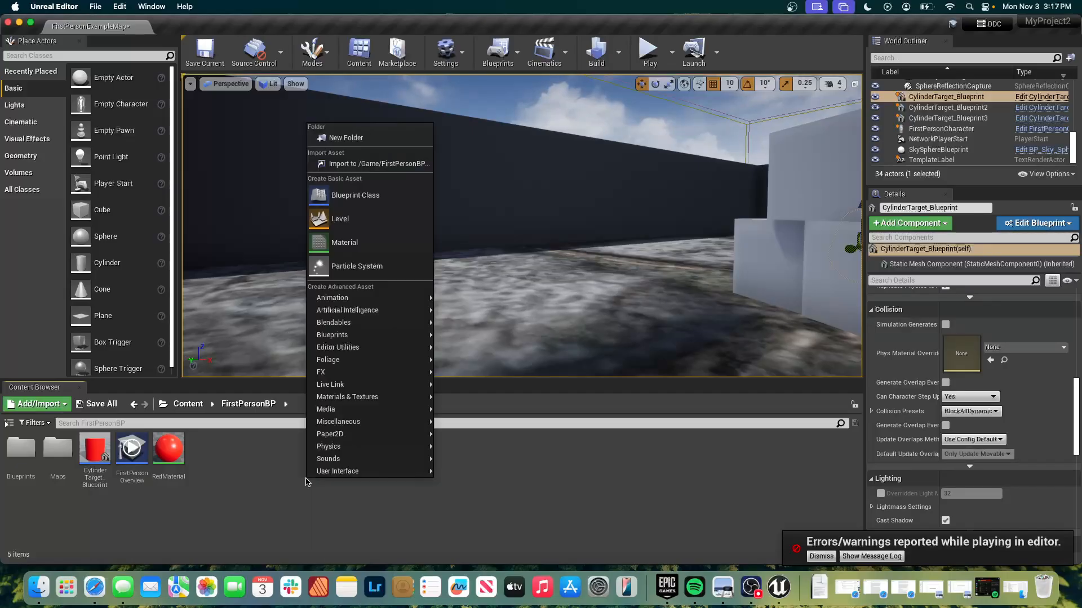
left_click(283, 491)
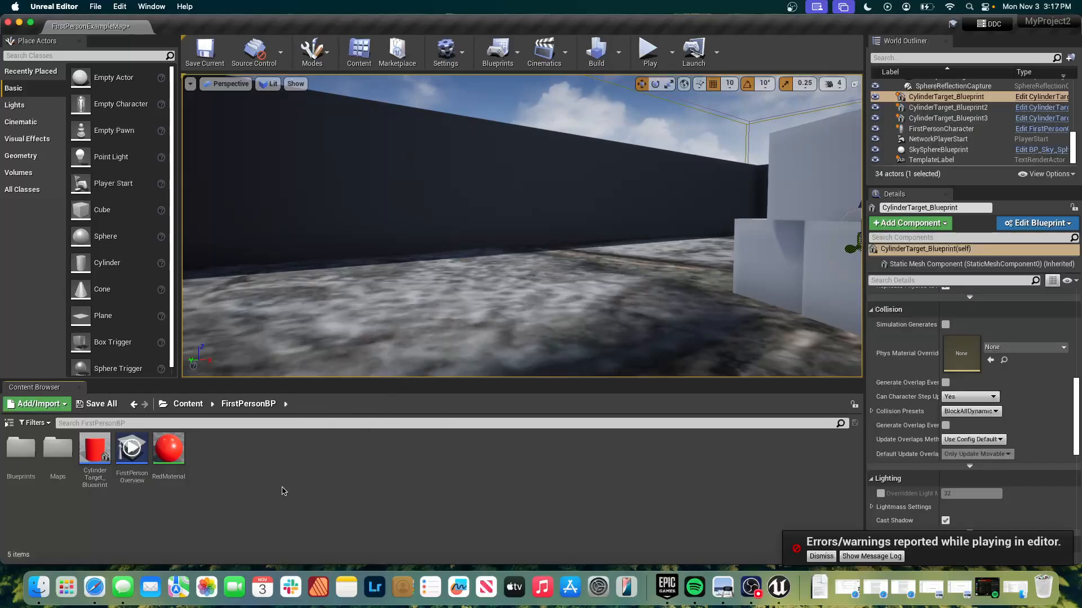
right_click(223, 450)
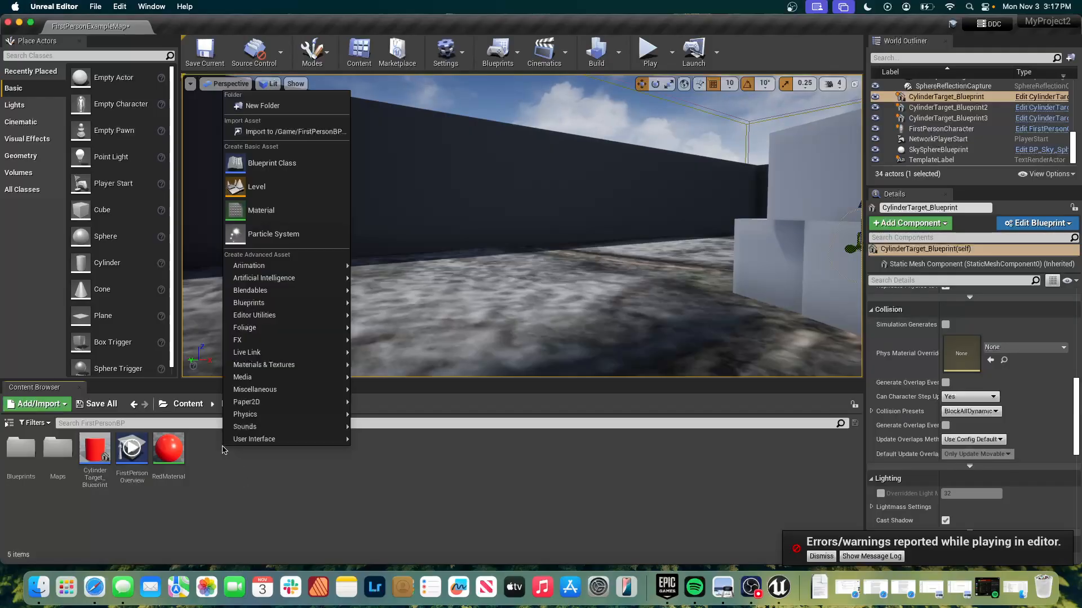
left_click(238, 106)
type("UI")
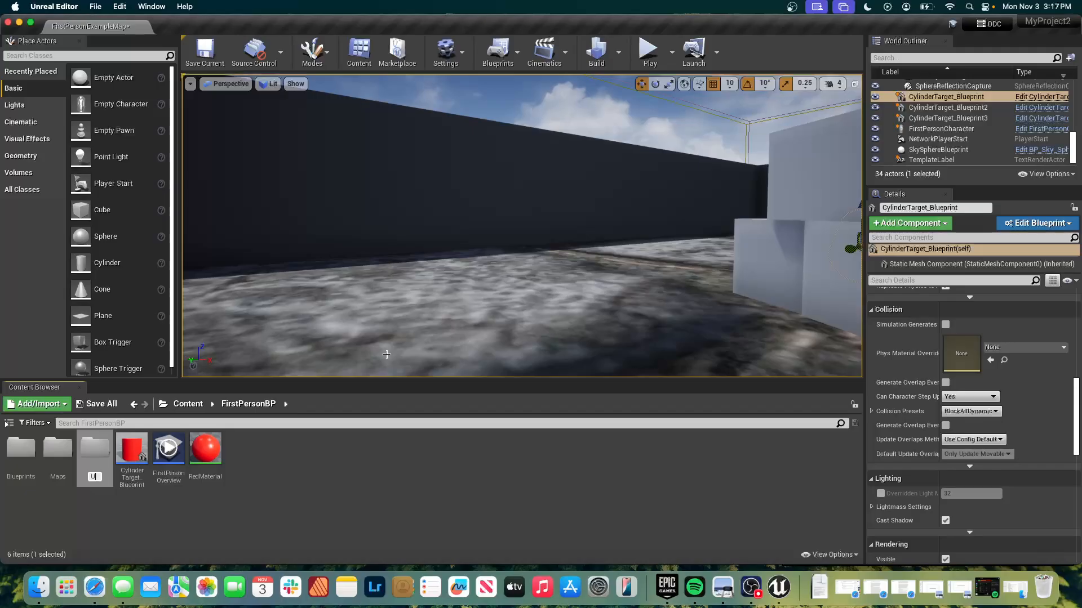
key("Return")
key("Return")
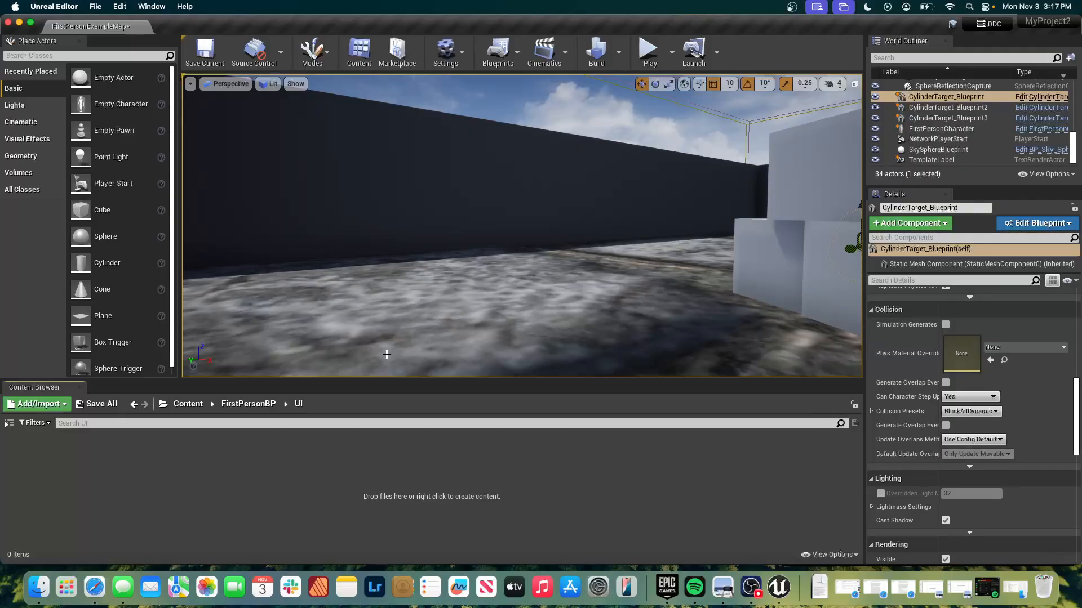
Create a Widget Blueprint named HUD in the UI folder and open it for editing.
right_click(141, 469)
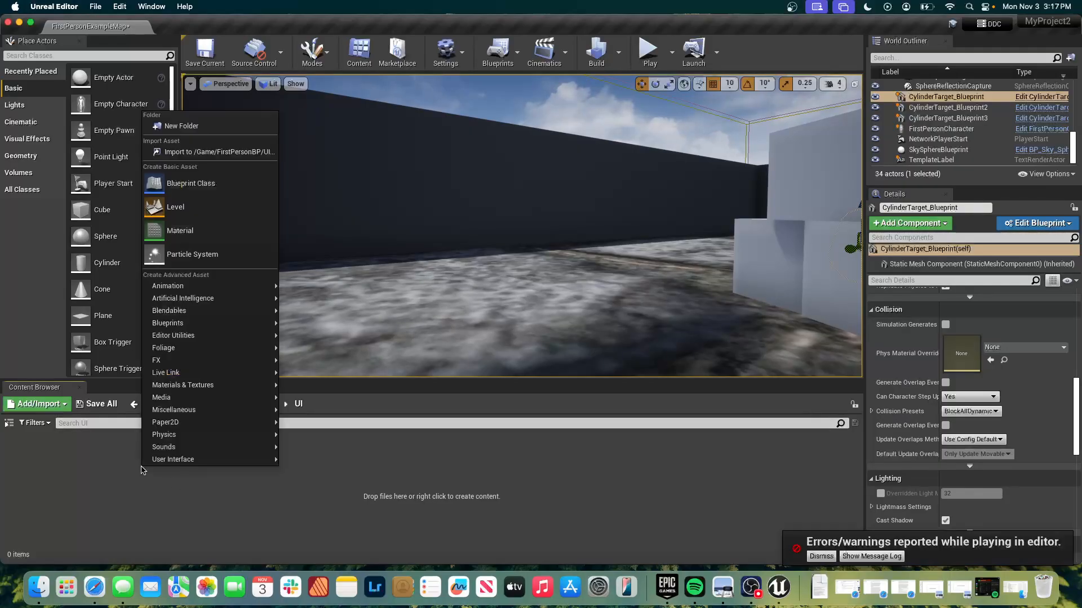
mouse_move(173, 458)
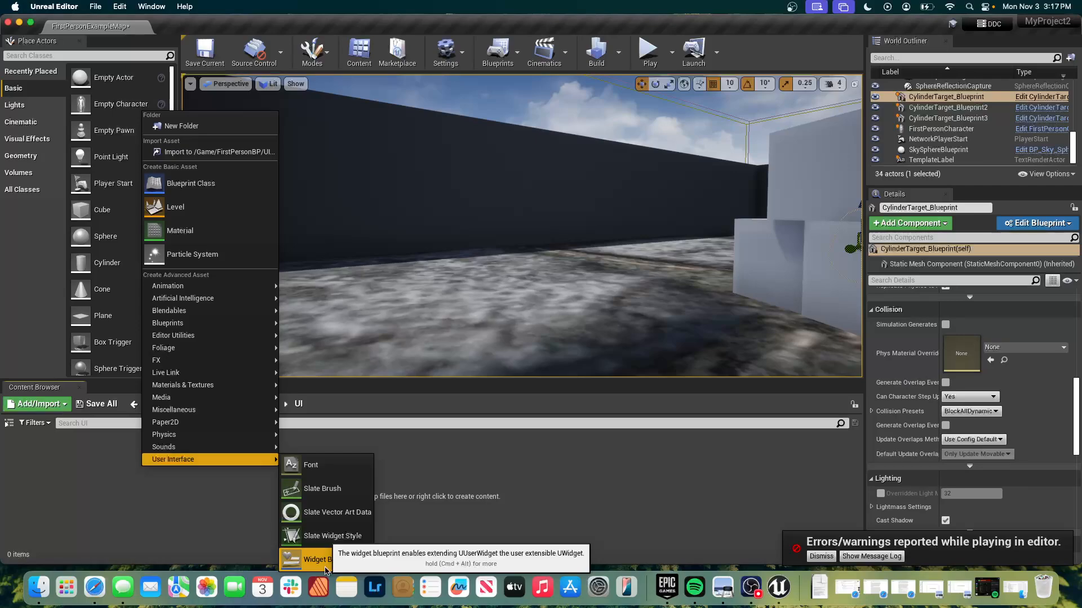
left_click(307, 560)
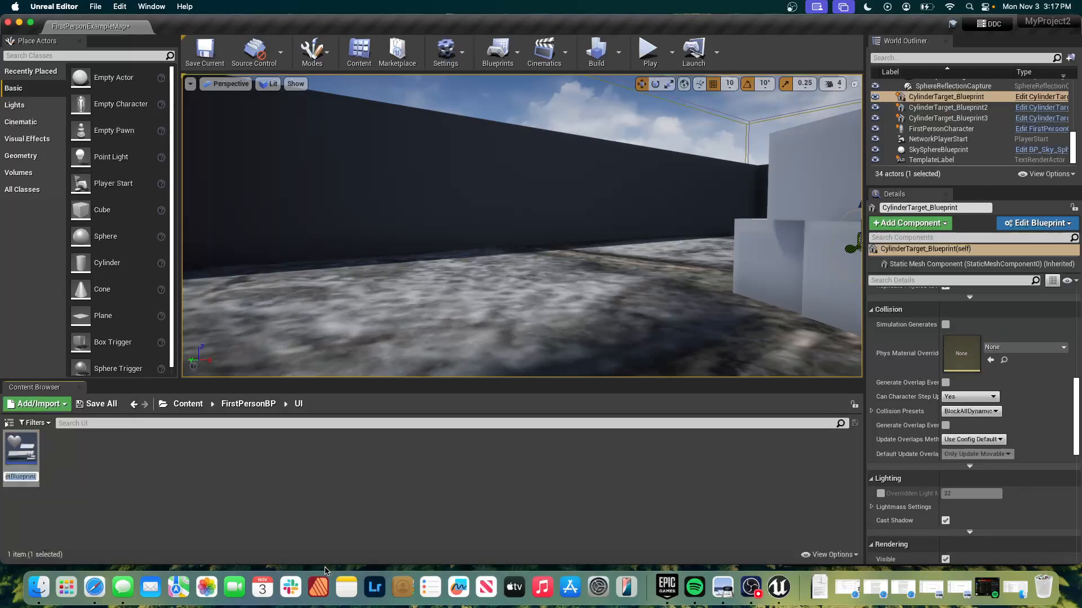
type("HUD")
key("Return")
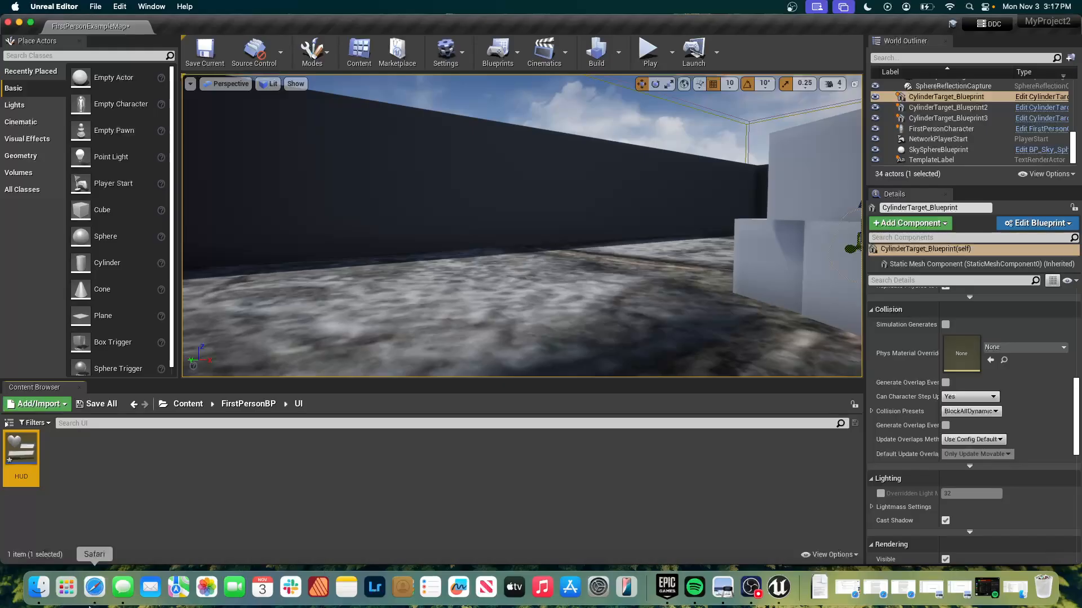
mouse_move(25, 457)
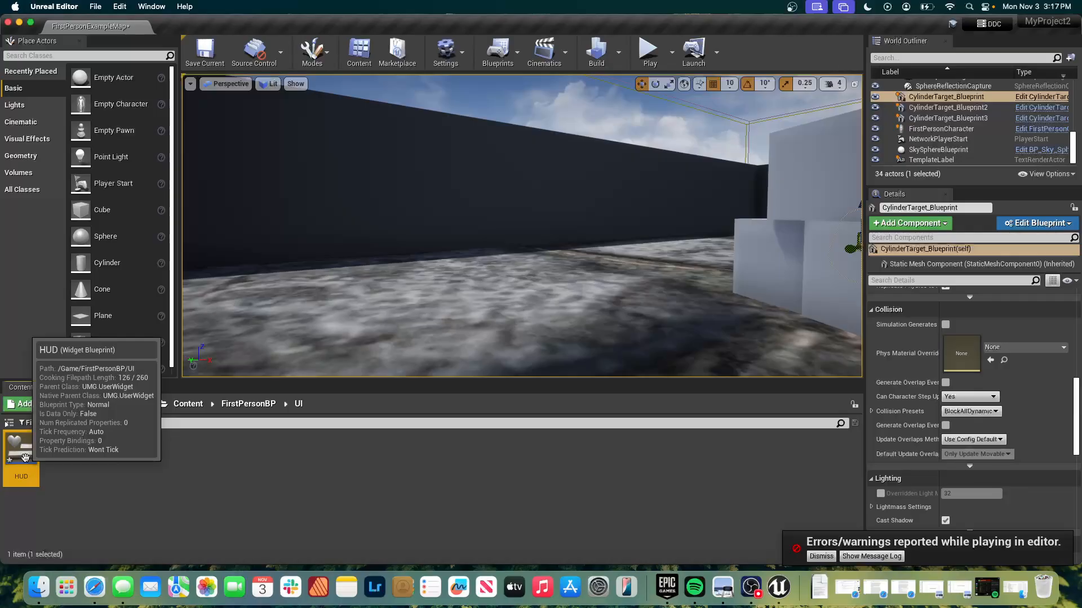
double_click(26, 458)
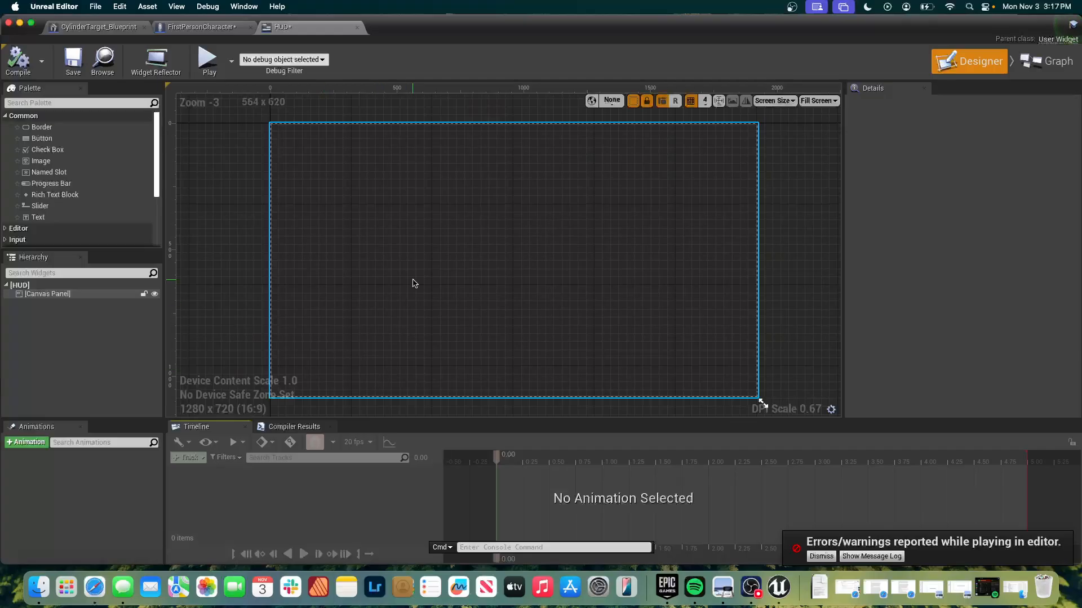
right_click_drag(372, 302, 367, 318)
scroll(370, 301, "down", 7)
scroll(370, 301, "up", 7)
scroll(369, 301, "down", 1)
right_click_drag(374, 302, 377, 306)
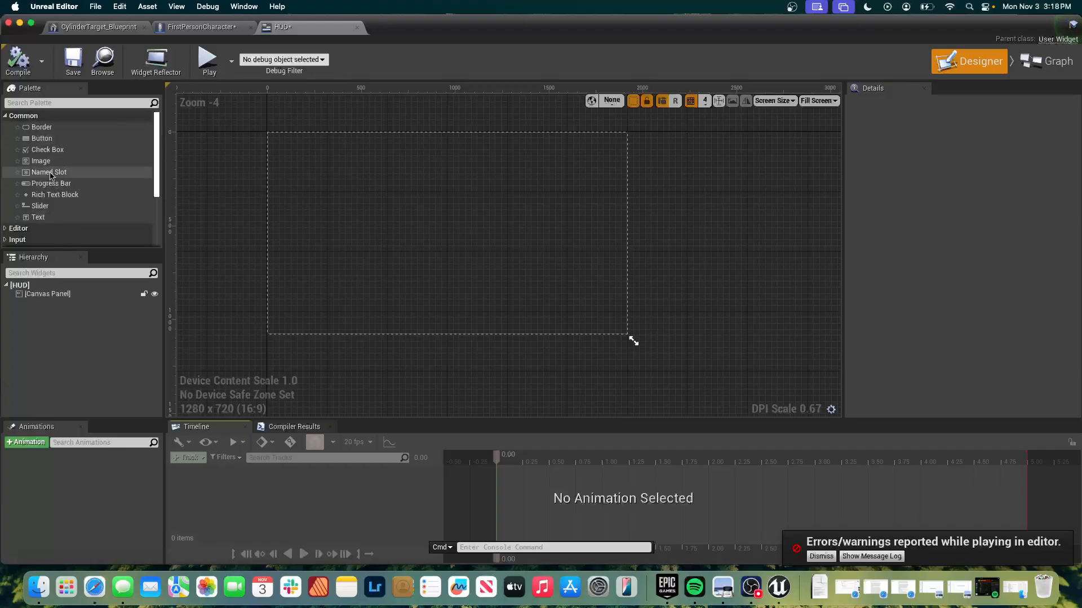
Add a Horizontal Box as a child of the HUD's Canvas Panel.
scroll(51, 175, "down", 4)
scroll(50, 176, "up", 4)
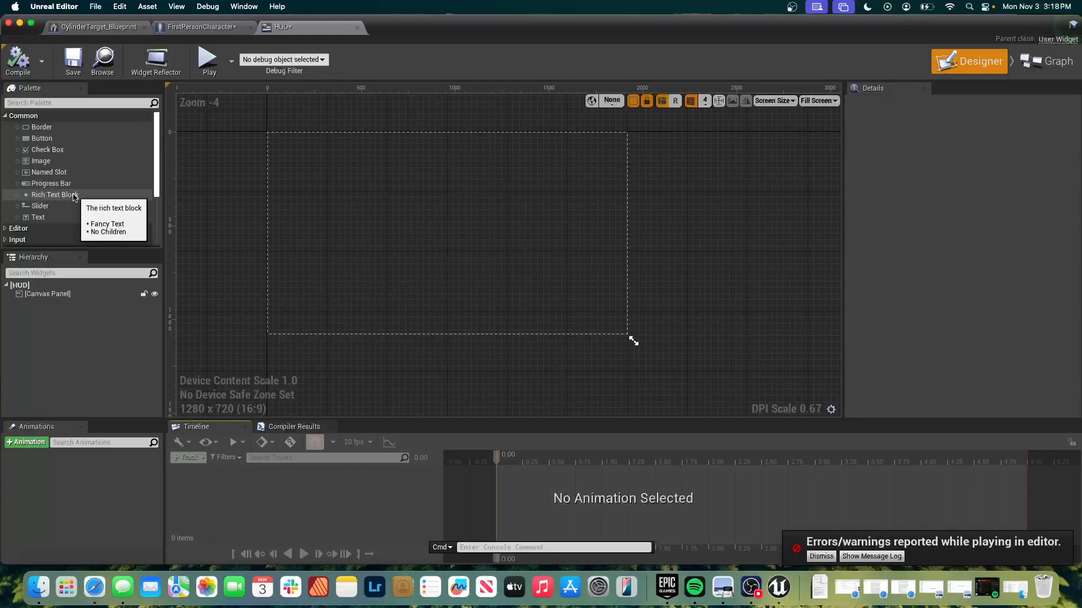
left_click(6, 116)
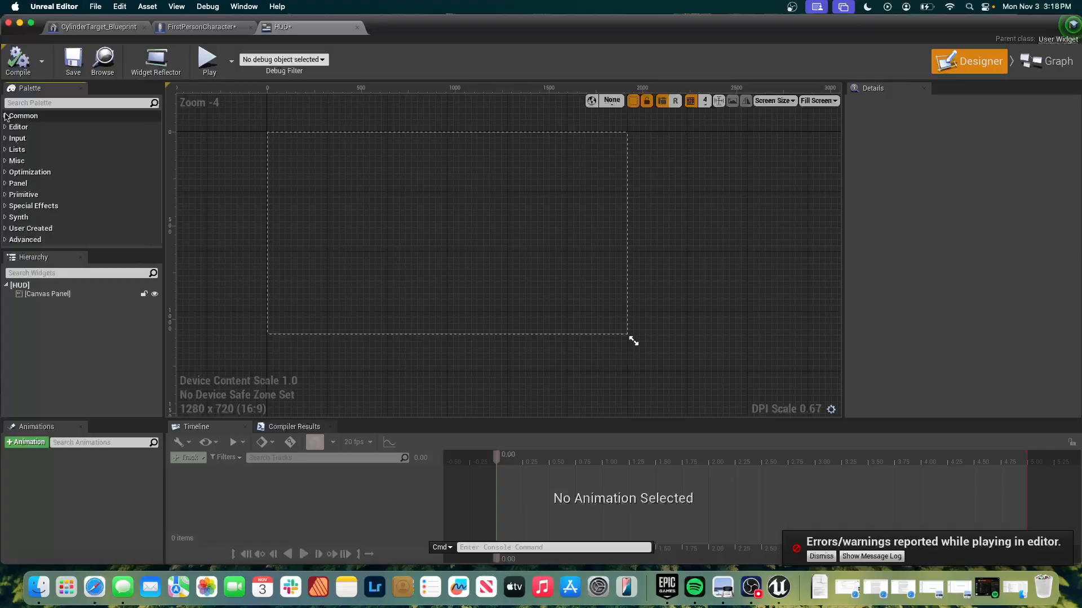
left_click(7, 183)
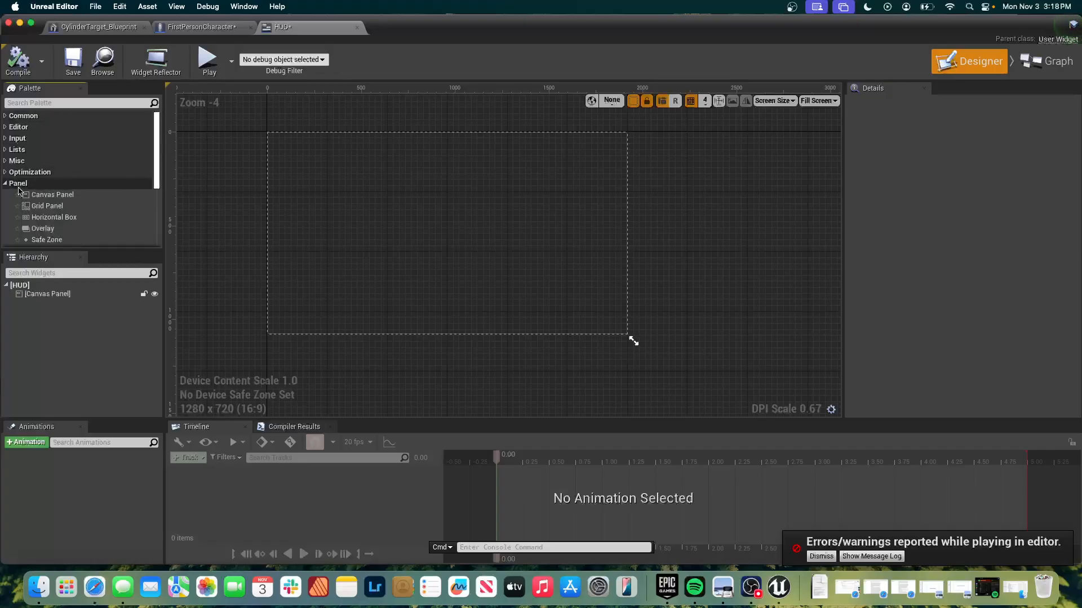
left_click(54, 196)
left_click(64, 221)
left_click_drag(63, 223, 58, 300)
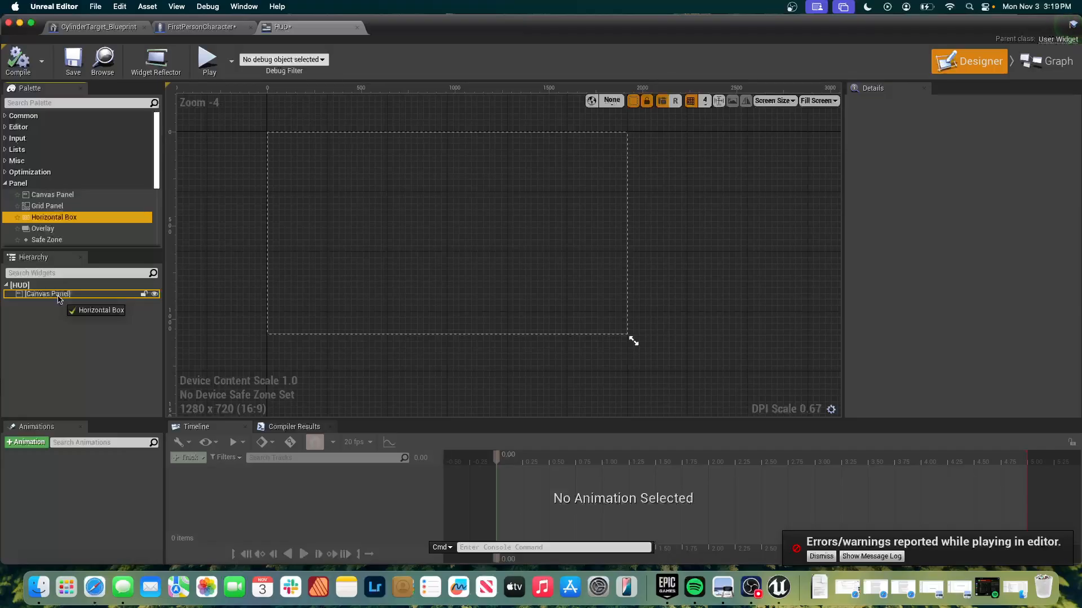
left_click_drag(58, 299, 59, 301)
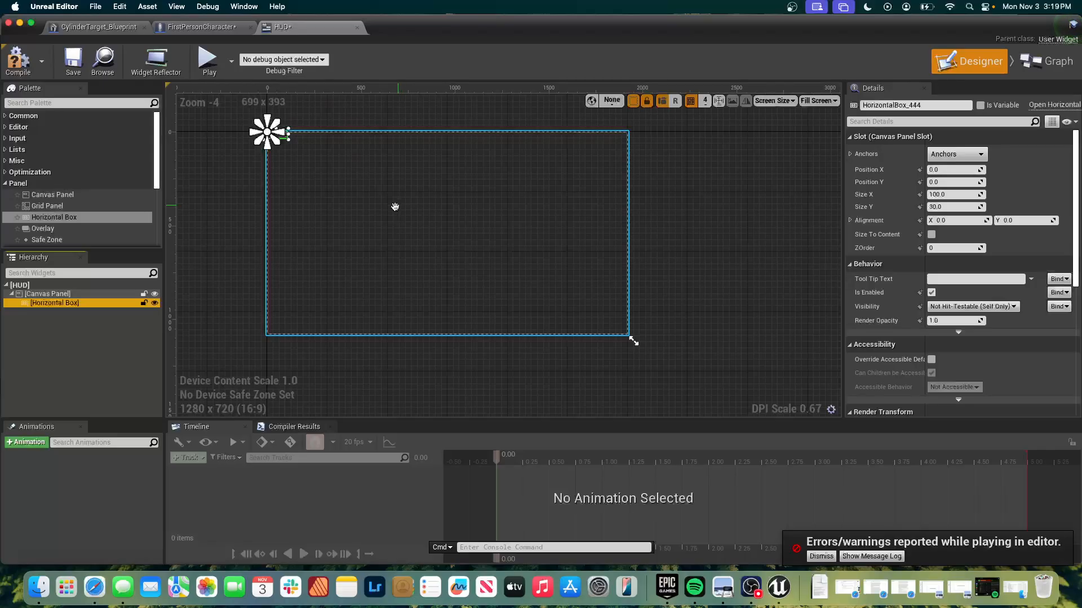
Rename the Horizontal Box under the Canvas Panel as Player Stats.
double_click(59, 303)
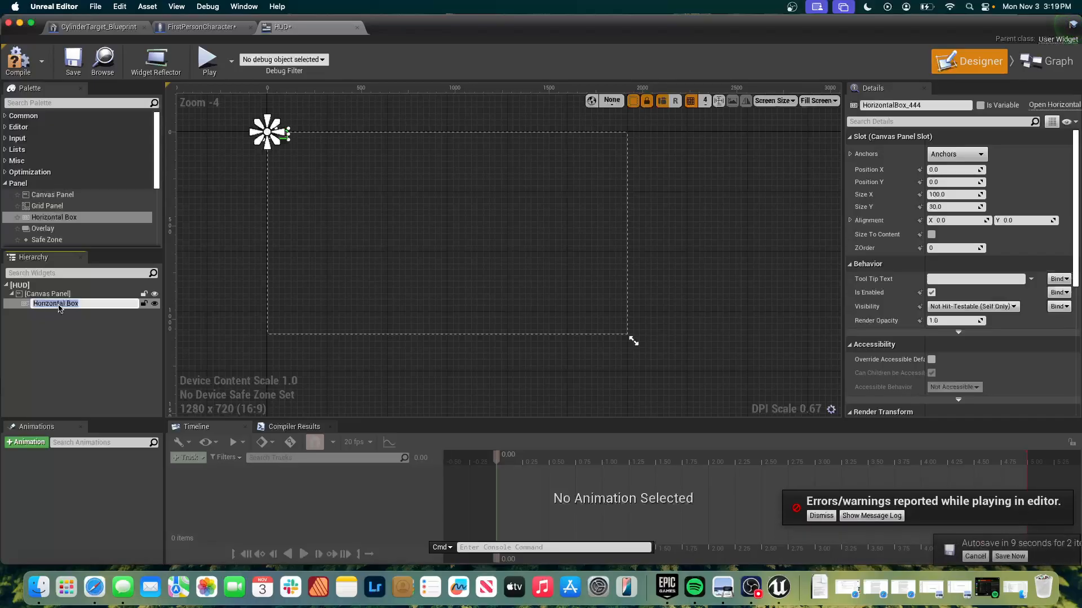
left_click(61, 341)
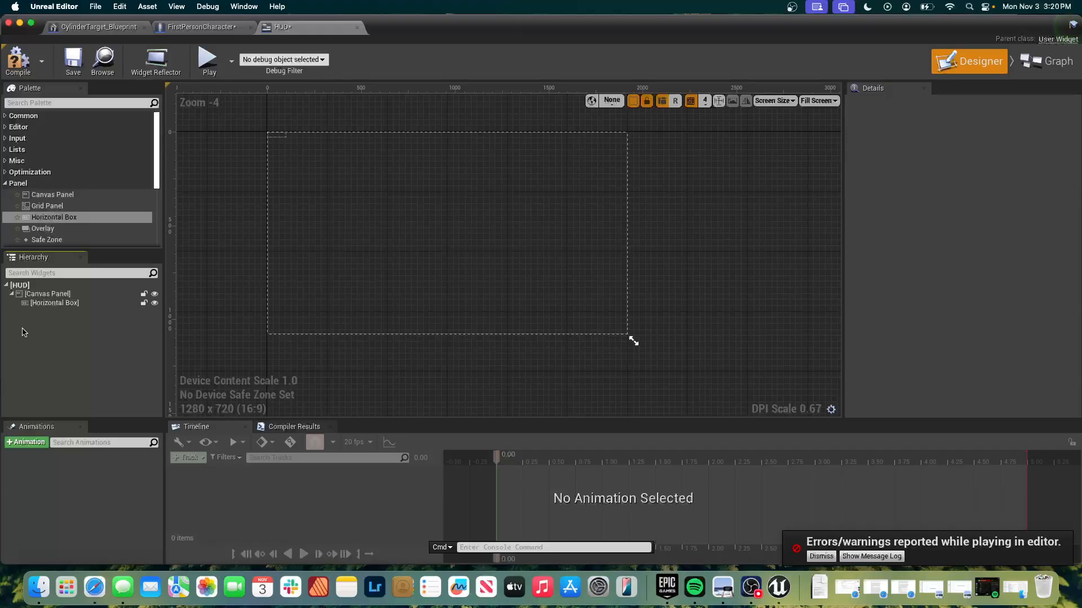
left_click(51, 305)
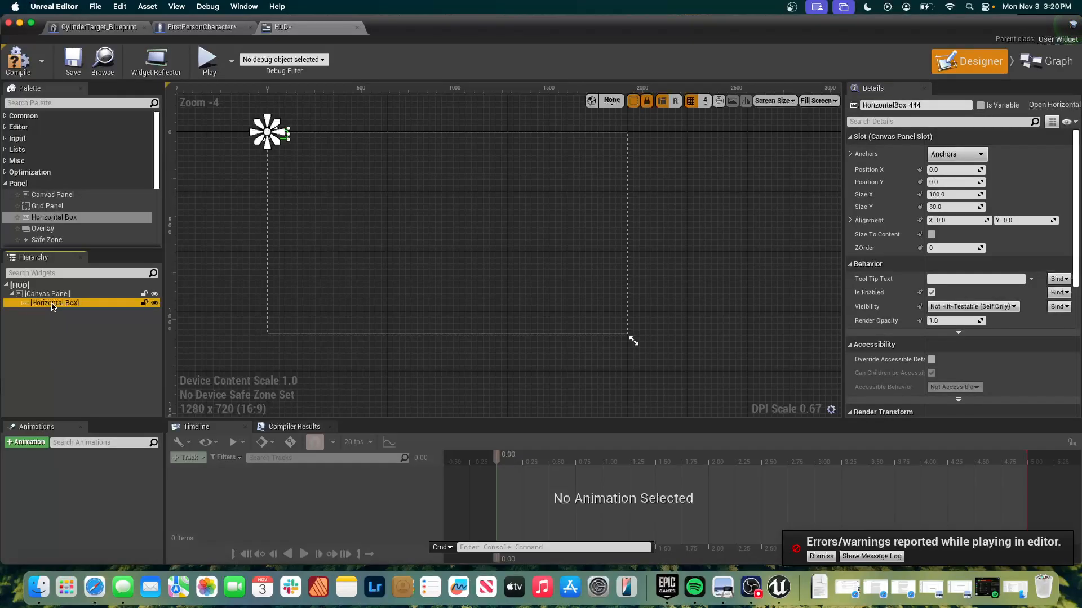
left_click(52, 305)
double_click(52, 304)
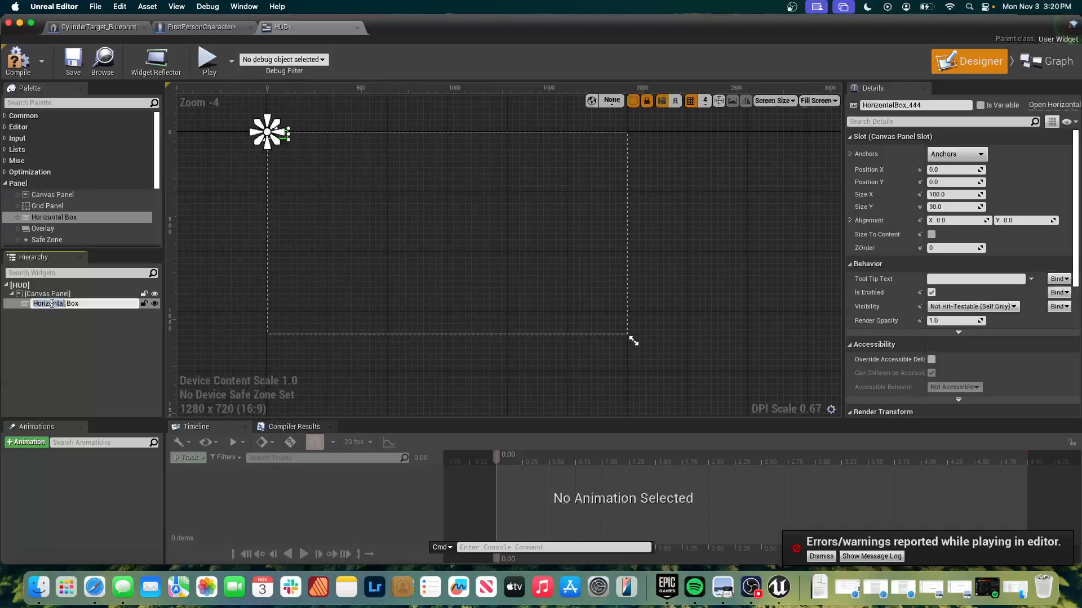
key("Right")
key("Right")
key("alt+shift+Right")
key("super+a")
type("Player Stats")
key("Return")
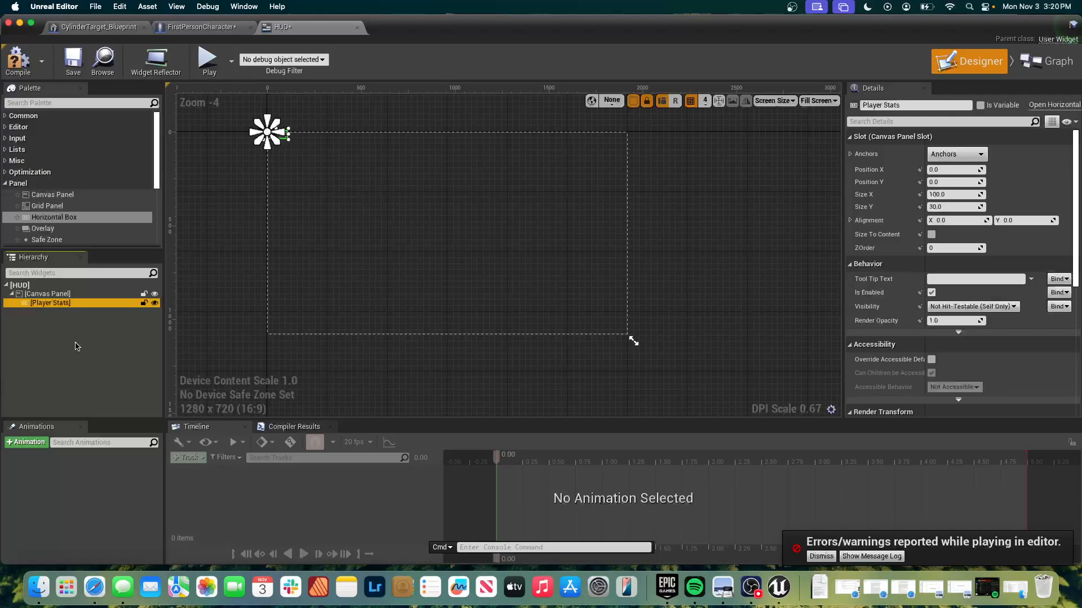
scroll(23, 213, "down", 3)
scroll(23, 213, "up", 3)
left_click(42, 103)
type("text")
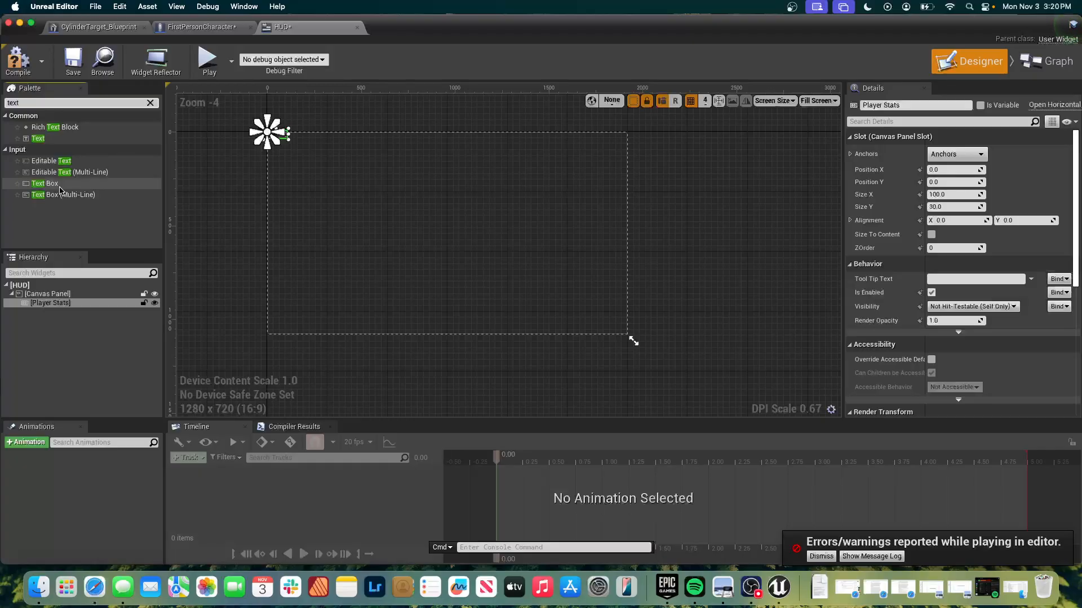
left_click(149, 103)
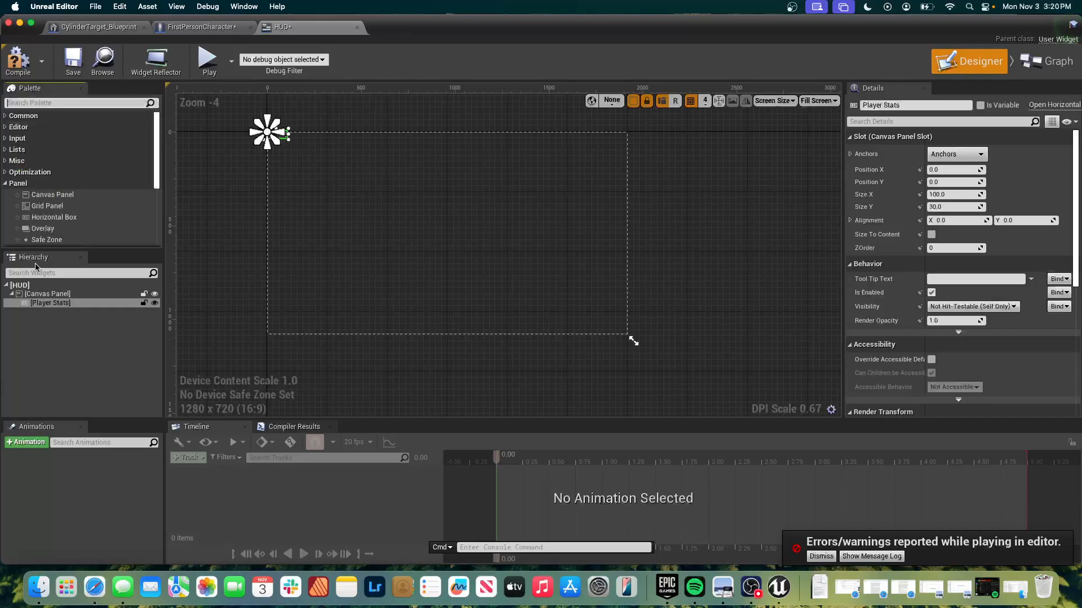
Add two Vertical Boxes as children of the Player Stats horizontal box.
scroll(57, 225, "down", 3)
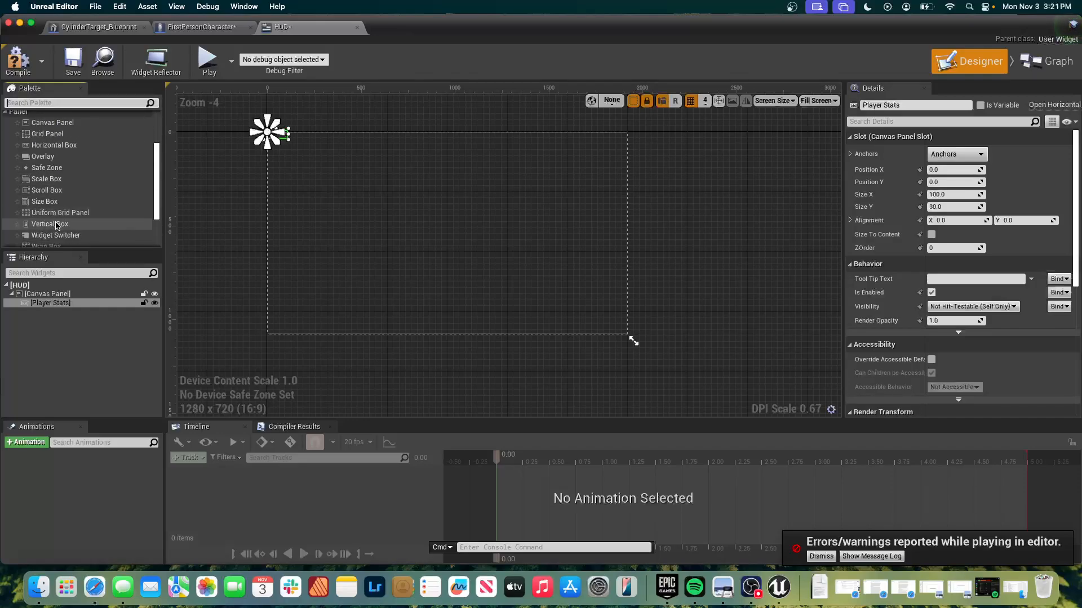
left_click(57, 225)
left_click_drag(56, 226, 57, 305)
left_click_drag(78, 263, 72, 309)
Rename the first Vertical Box inside Player Stats as Player Stats Text.
left_click(71, 311)
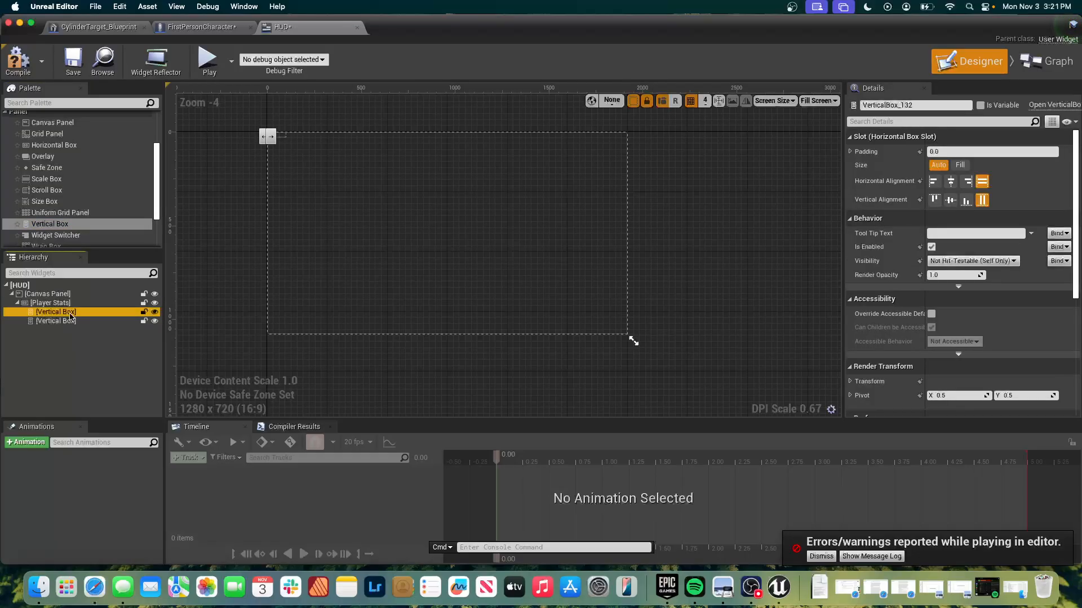
right_click(71, 316)
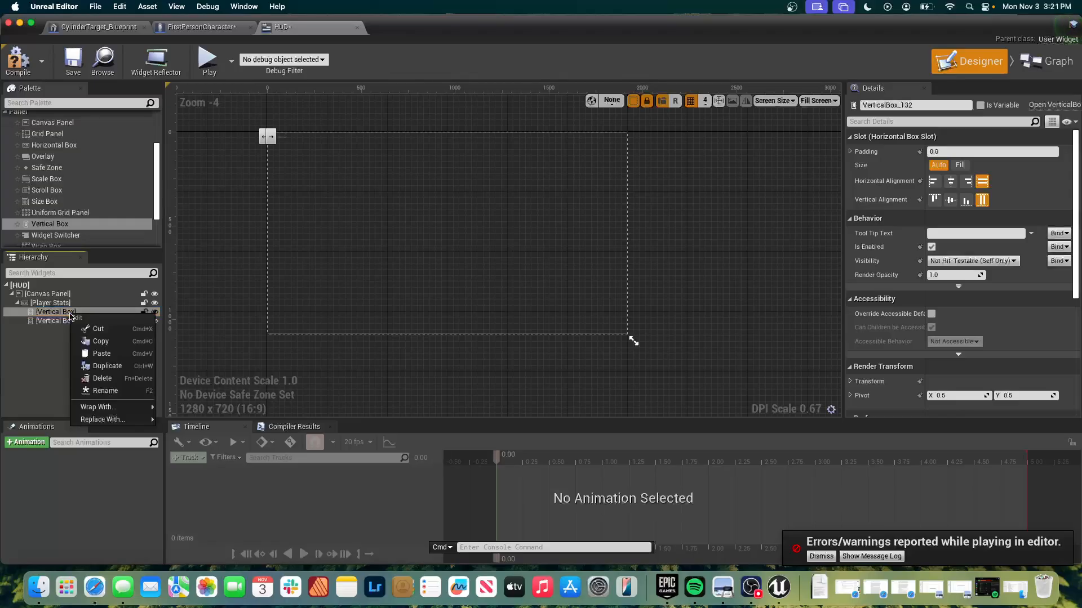
left_click(102, 391)
type("Player Stats Text")
key("Return")
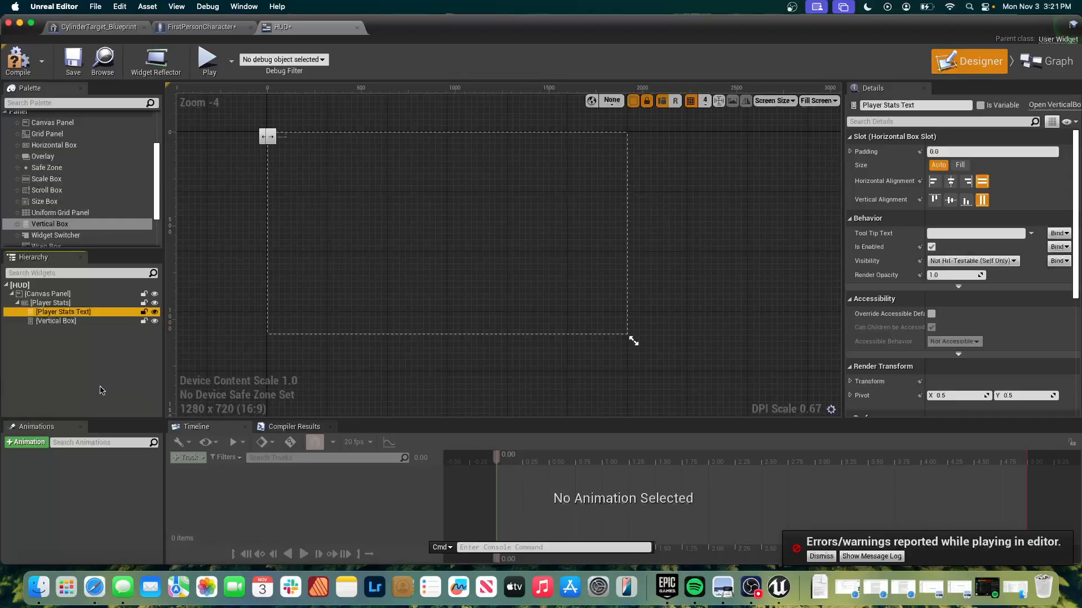
Rename the second Vertical Box inside Player Stats as Player Stats Bars.
left_click(64, 321)
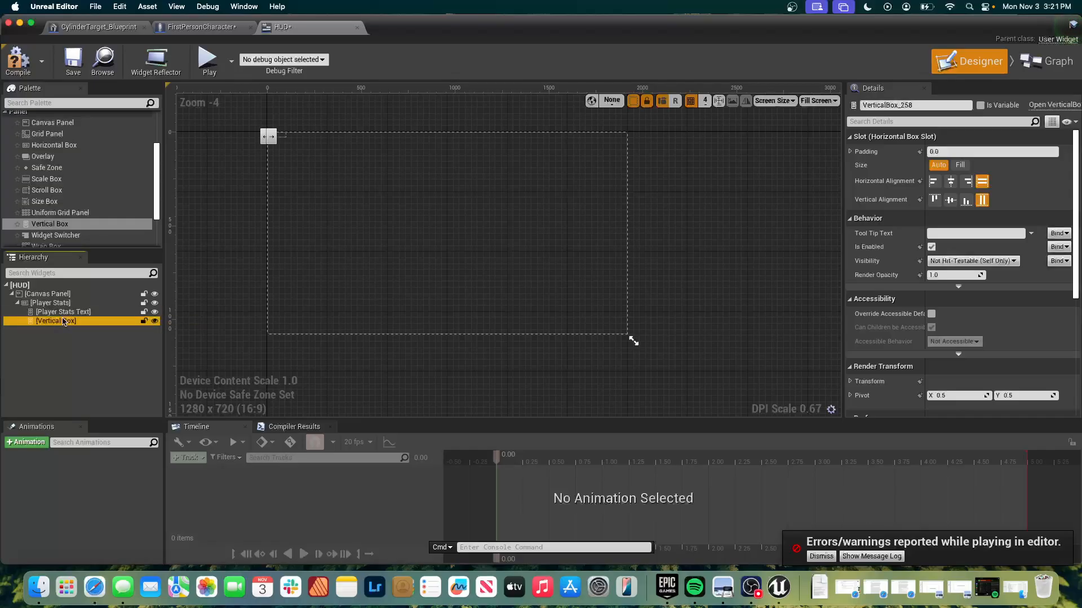
right_click(64, 321)
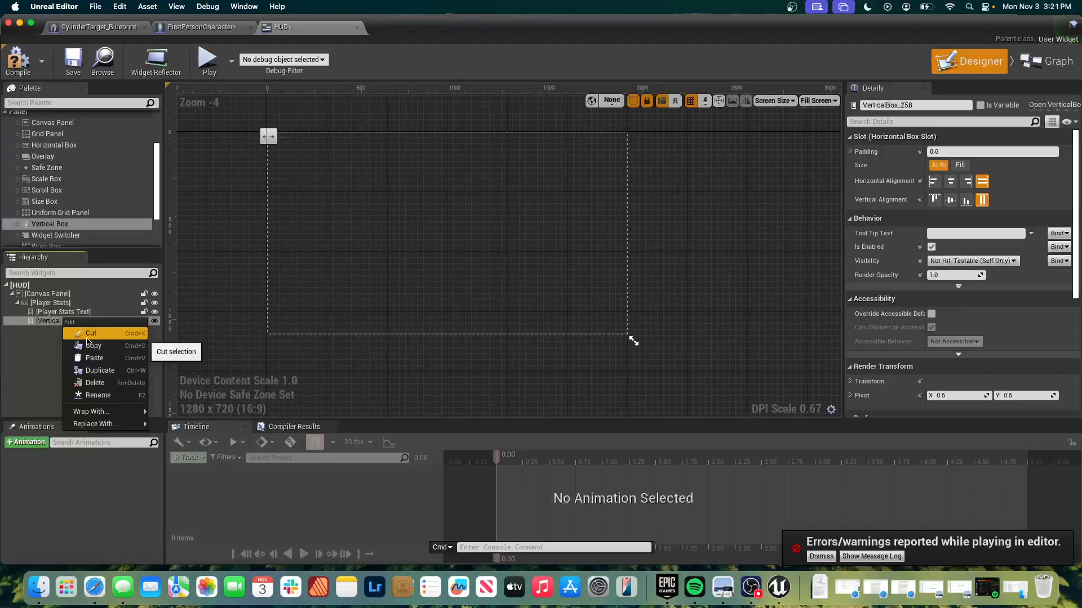
left_click(85, 395)
type("Player Stats Bar")
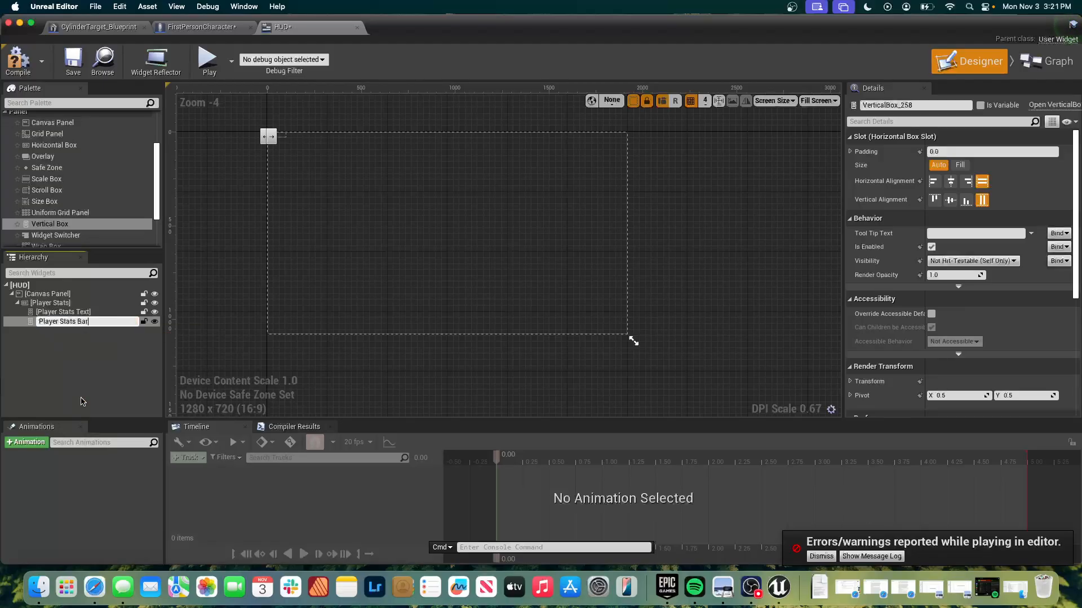
type("s")
key("Return")
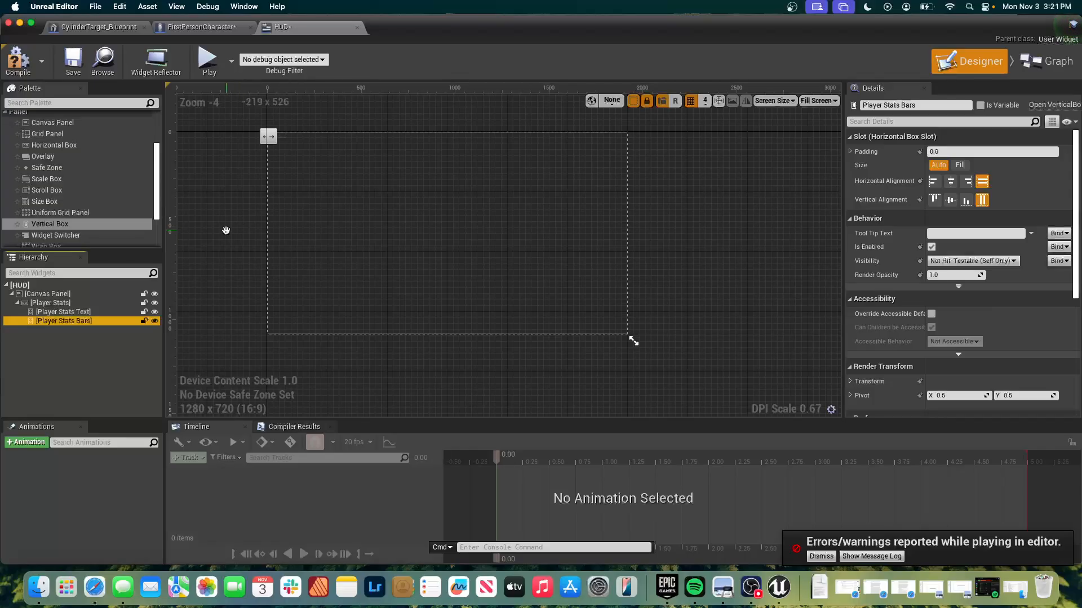
Add a Text widget inside the Player Stats Text box and rename it as Health.
left_click(46, 101)
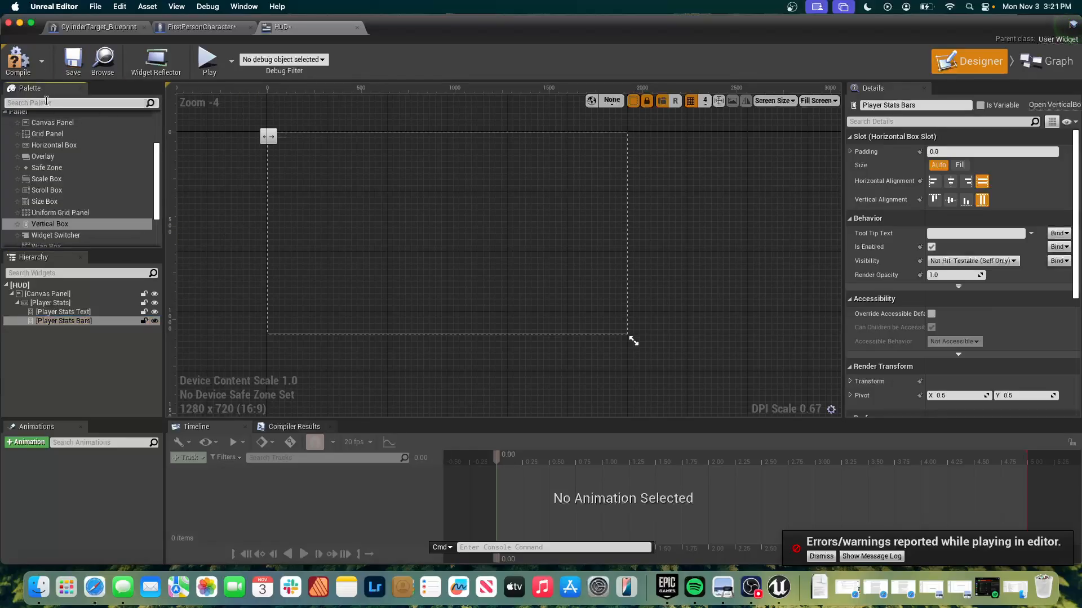
type("text")
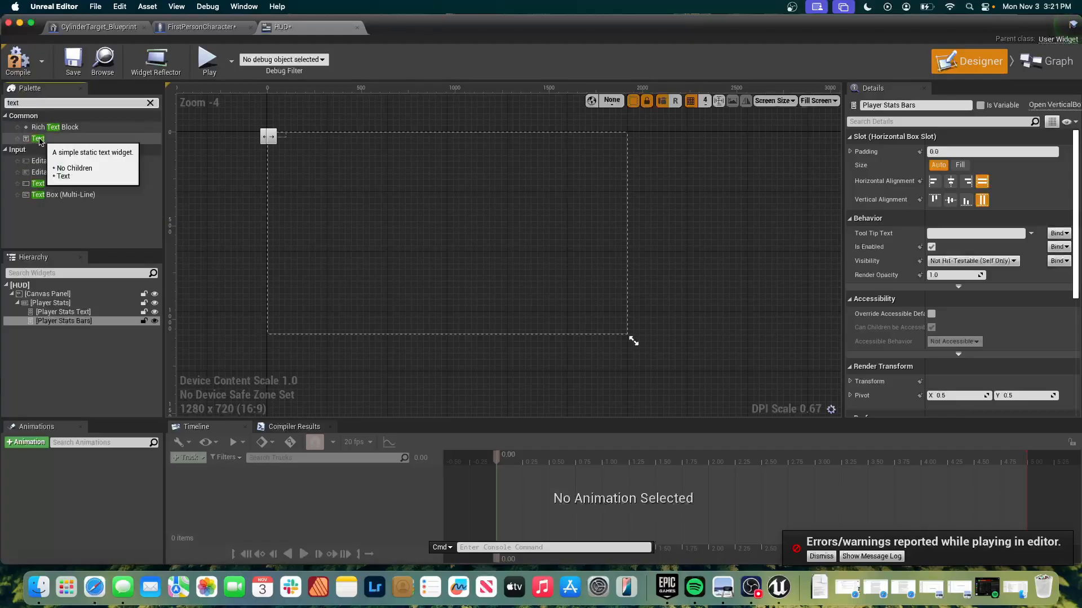
left_click_drag(39, 141, 82, 312)
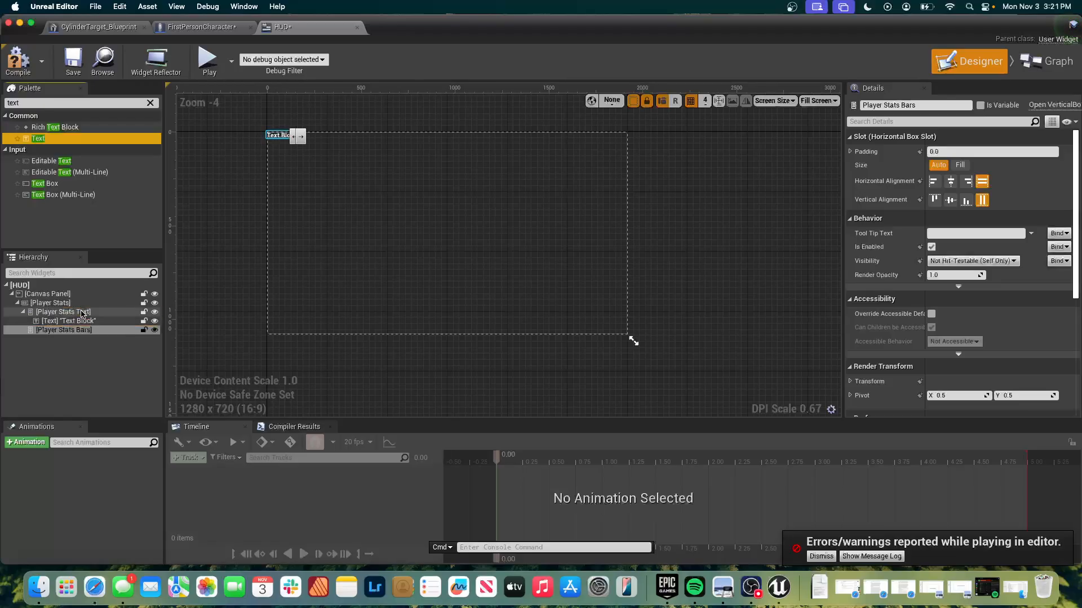
left_click(89, 321)
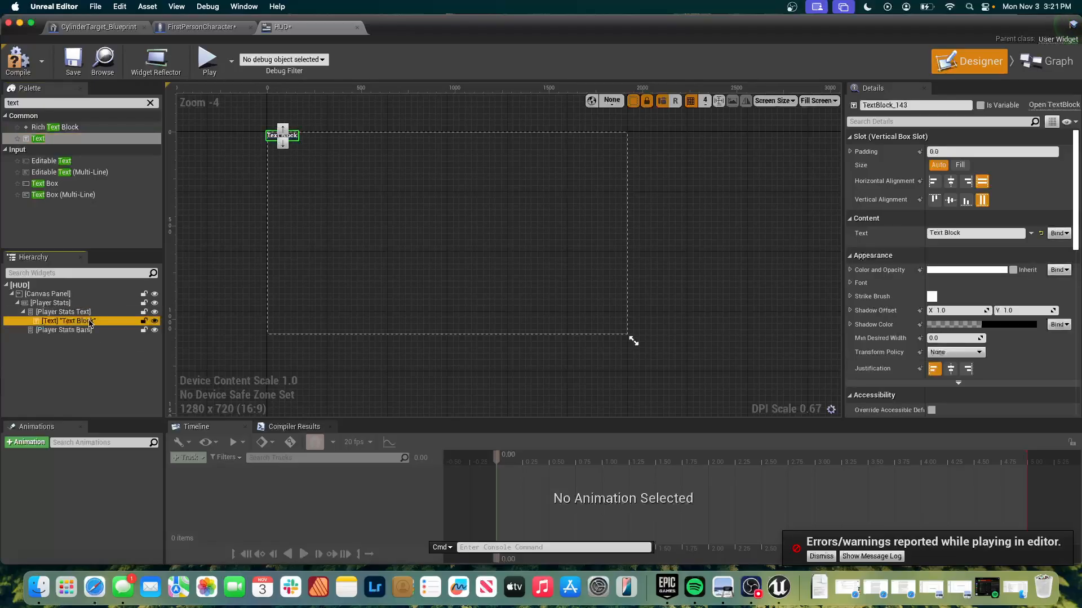
left_click(90, 323)
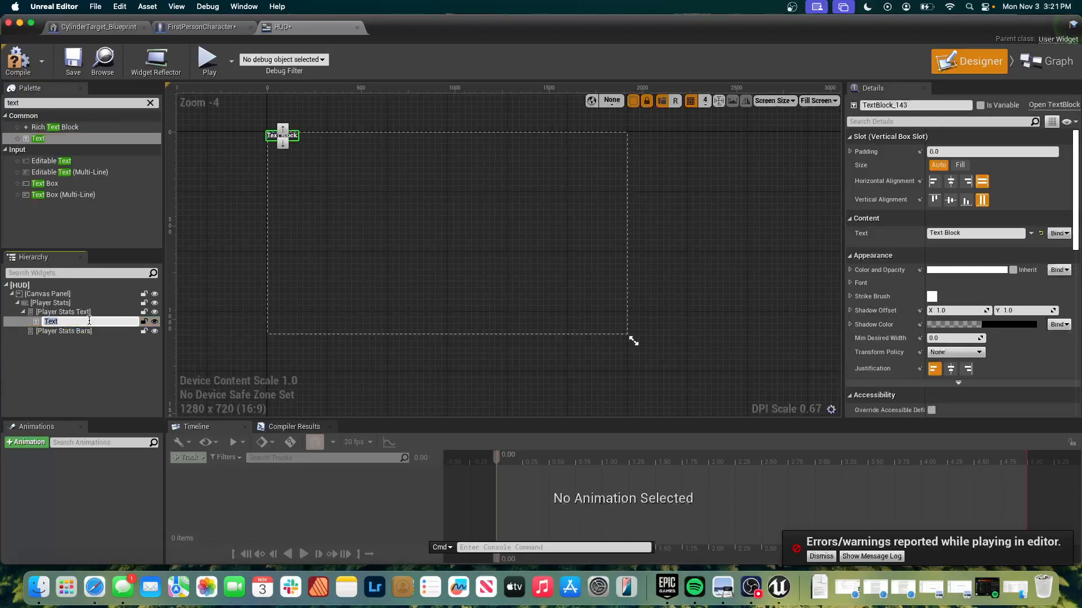
type("Health")
key("Return")
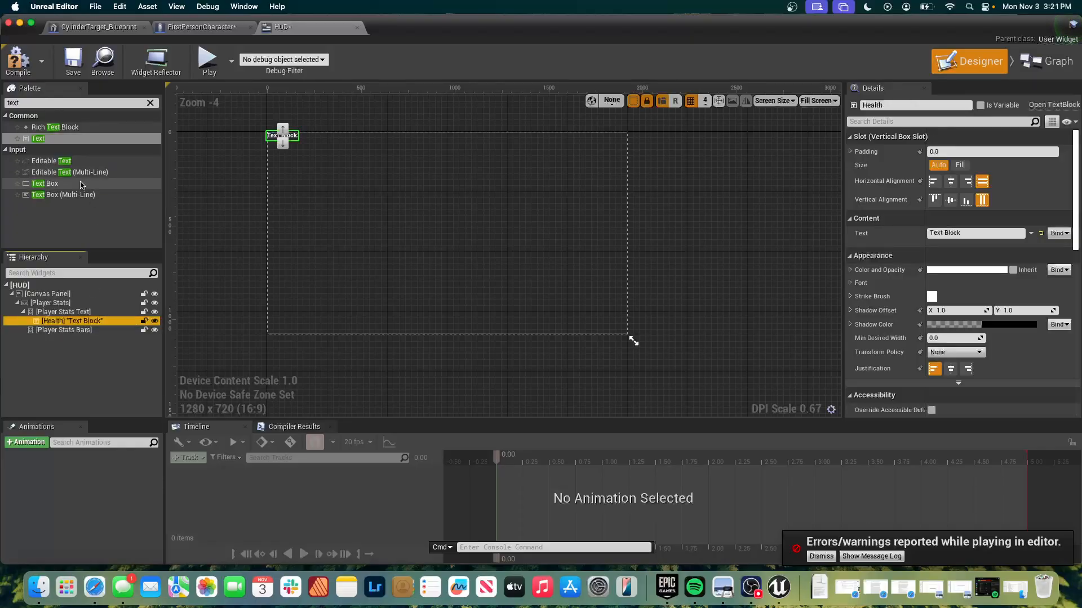
Add a second Text widget inside the Player Stats Text box and rename it as Stamina.
left_click_drag(71, 139, 83, 320)
left_click(81, 321)
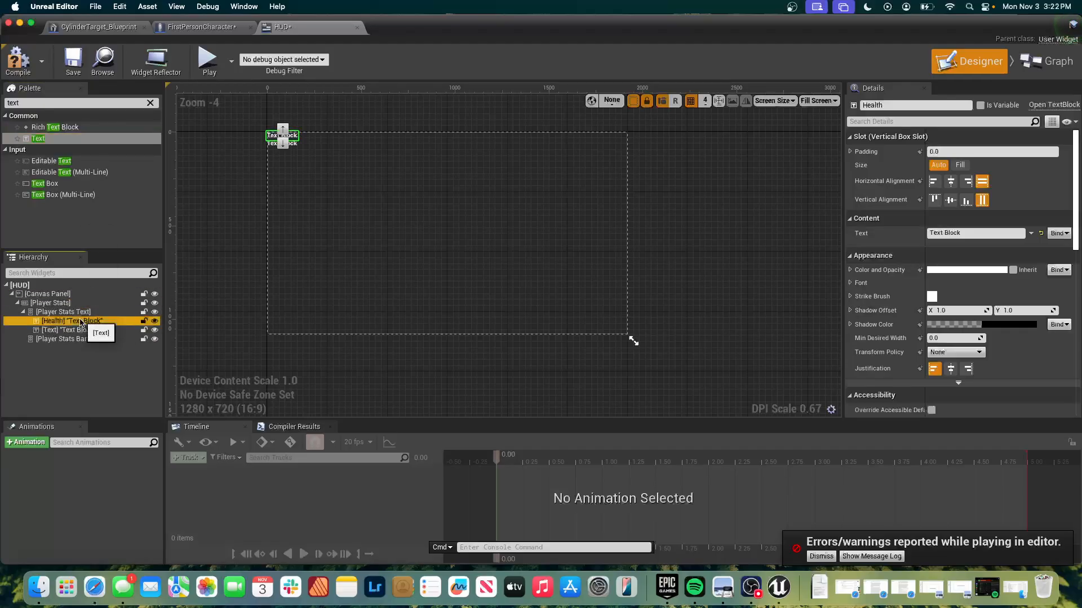
left_click(75, 330)
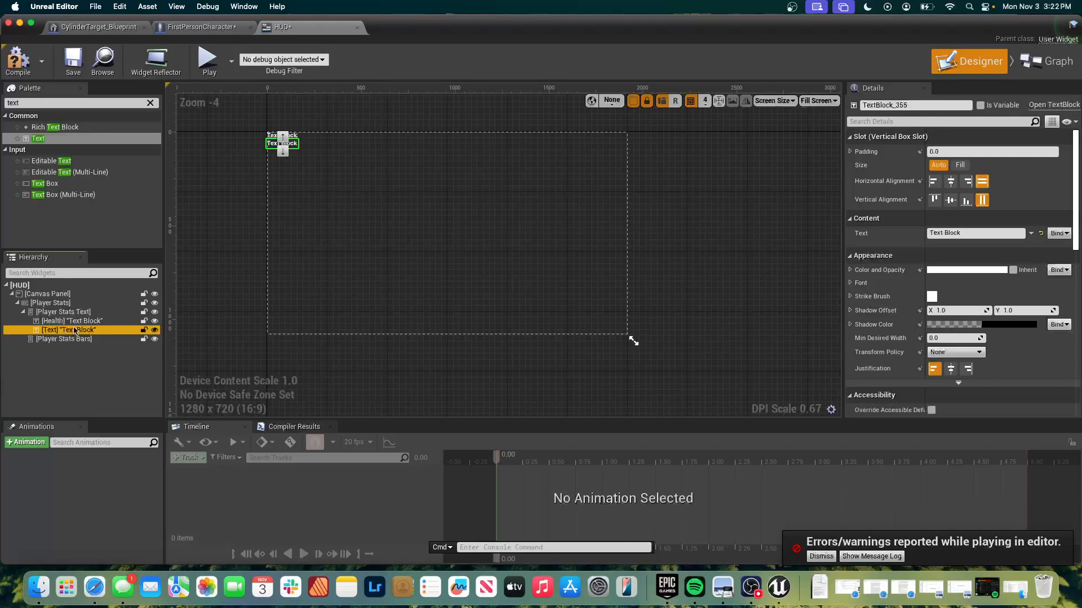
double_click(54, 333)
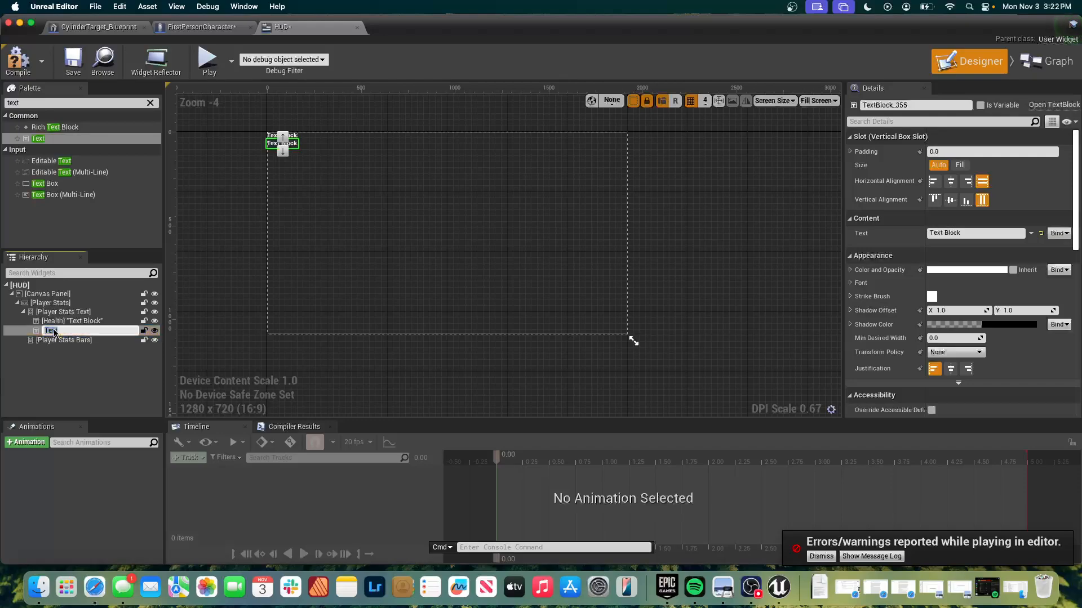
type("Stamina")
key("Return")
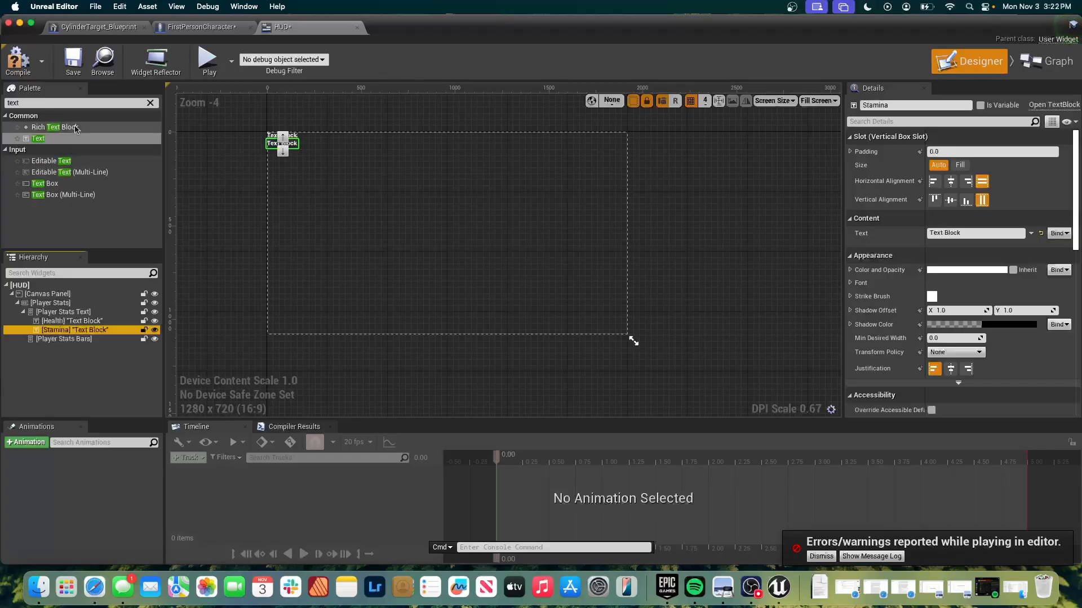
Add a Progress Bar inside the Player Stats Bars box and rename it as Health Bar.
left_click(70, 103)
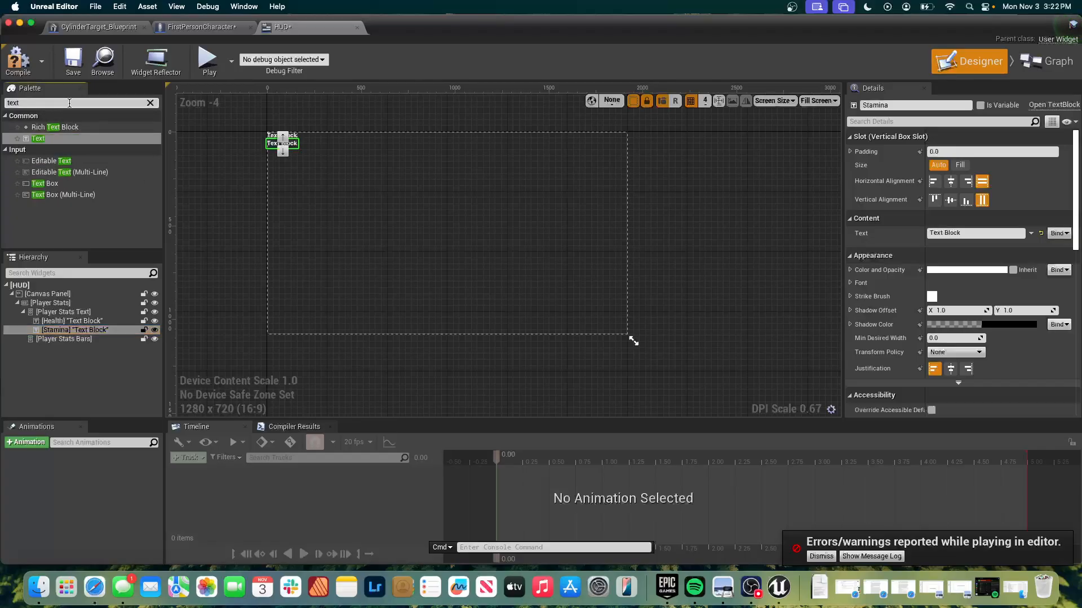
key("super+a")
type("bar")
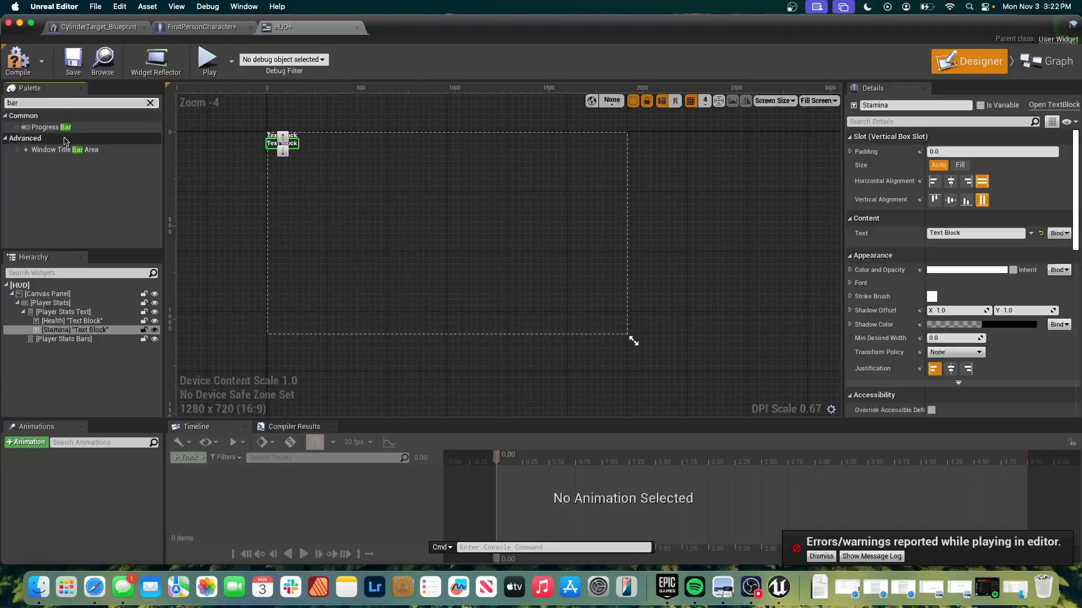
left_click_drag(66, 134, 71, 351)
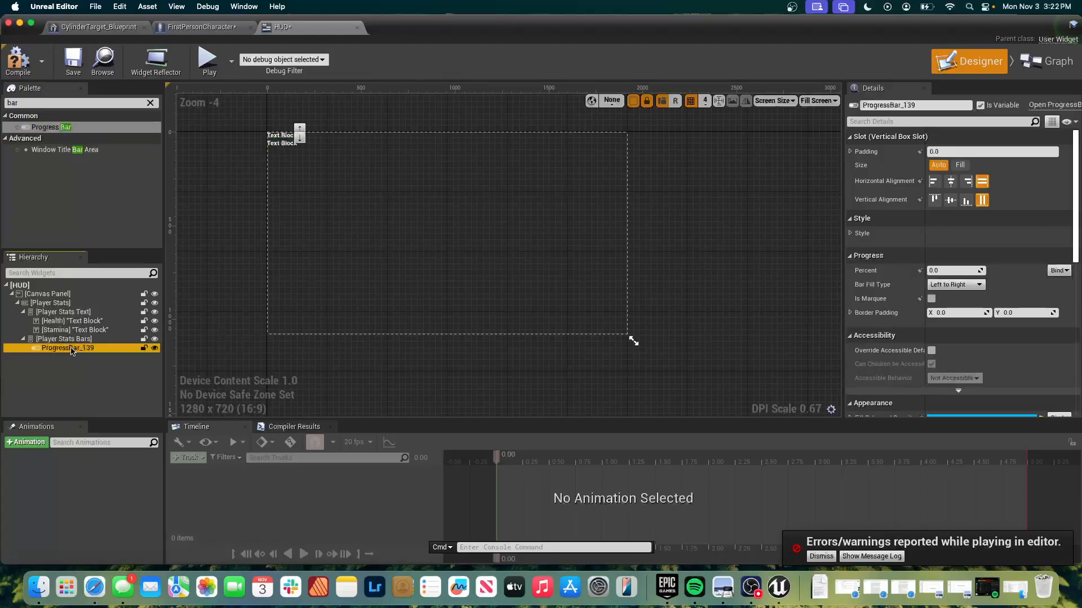
double_click(72, 349)
type("Health Bar")
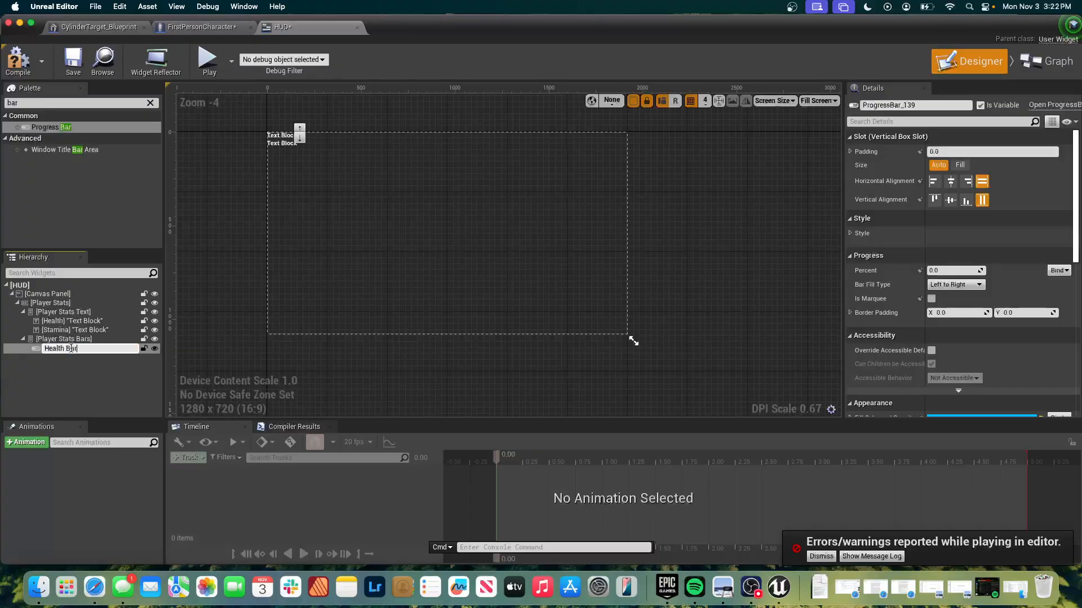
key("Return")
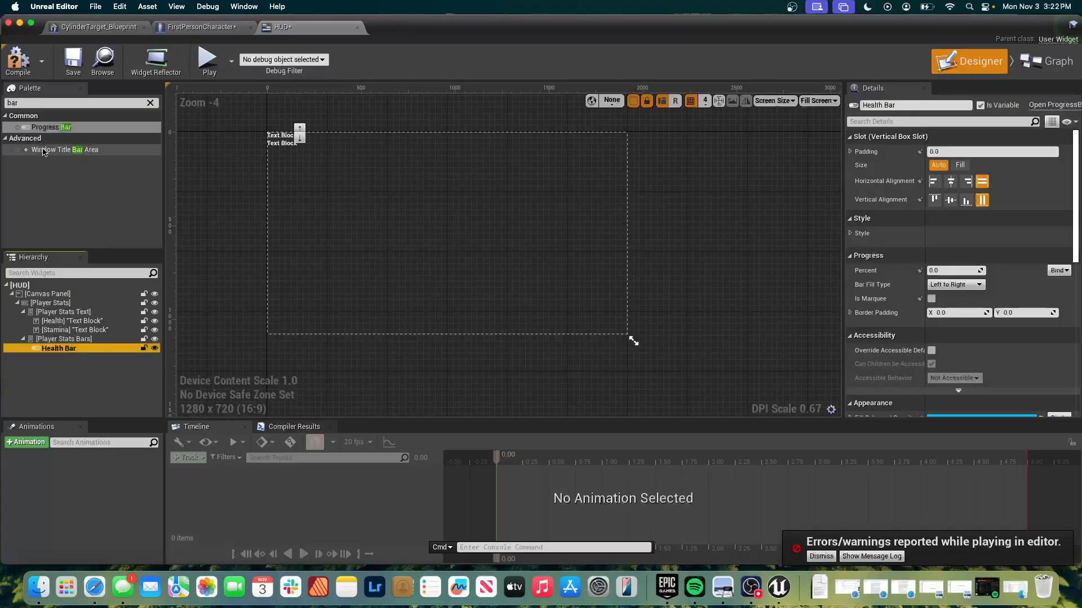
Add a second Progress Bar inside the Player Stats Bars box and rename it as Stamina Bar.
left_click(52, 128)
left_click_drag(51, 129, 102, 340)
left_click(101, 356)
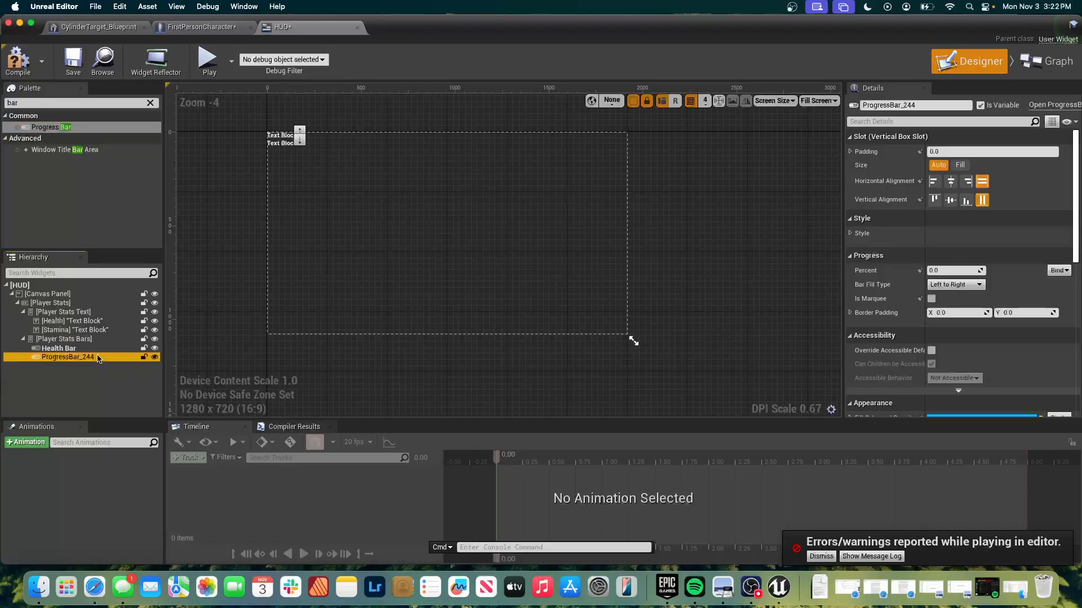
left_click(98, 357)
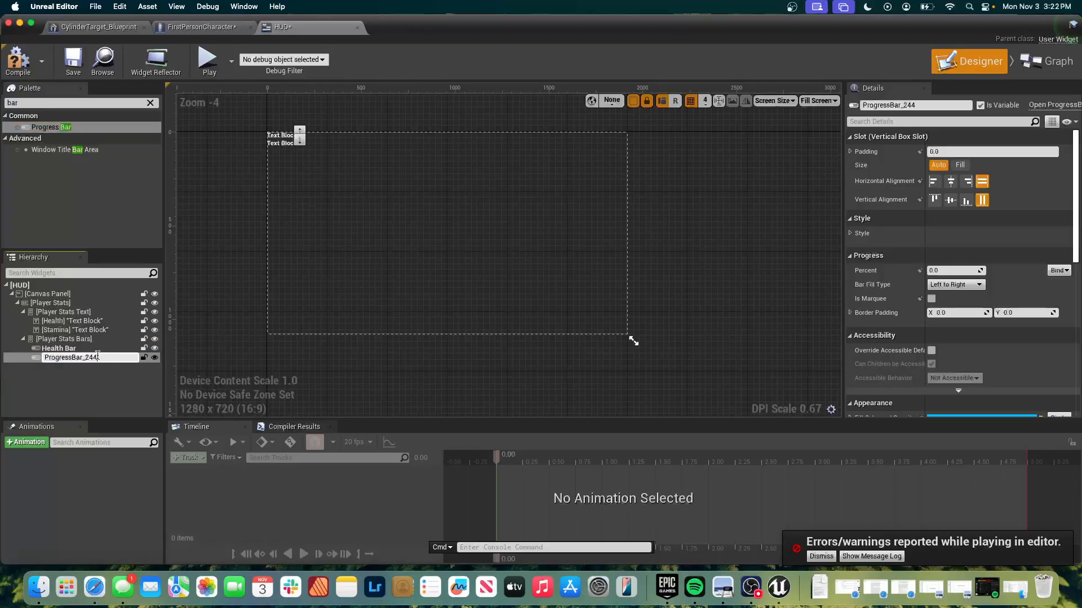
double_click(98, 357)
type("Stamina Bar")
key("Return")
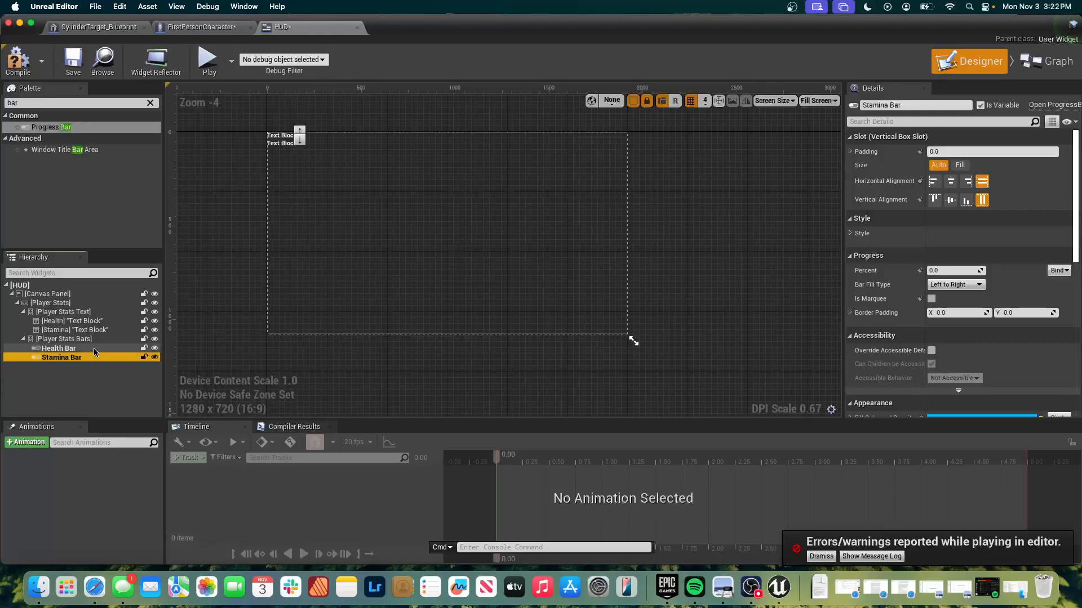
Enlarge the Player Stats horizontal box on the canvas to about 639 by 209.
scroll(278, 178, "up", 2)
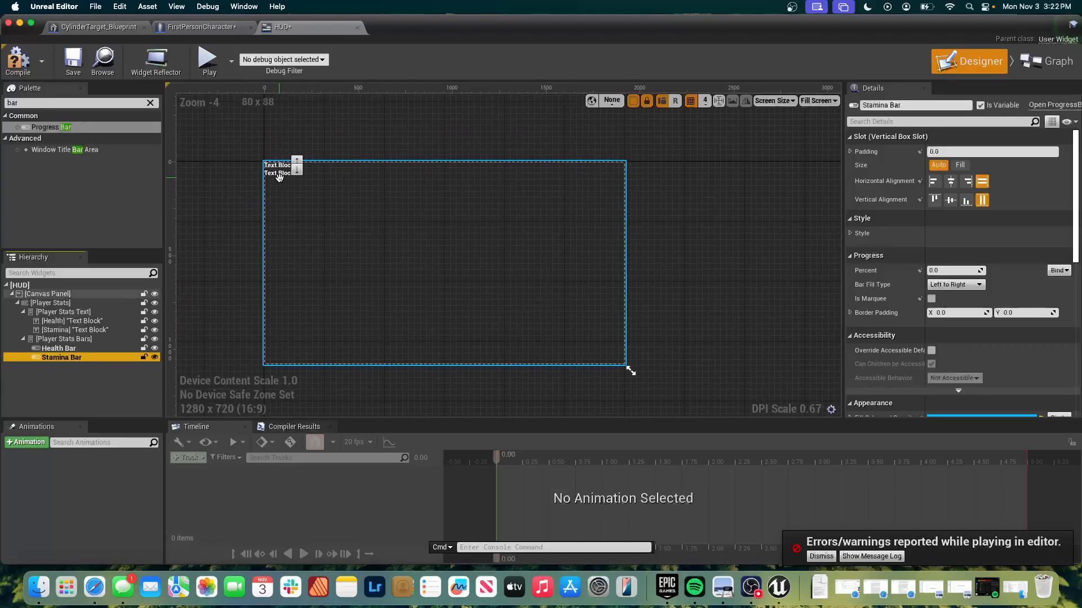
scroll(318, 172, "up", 2)
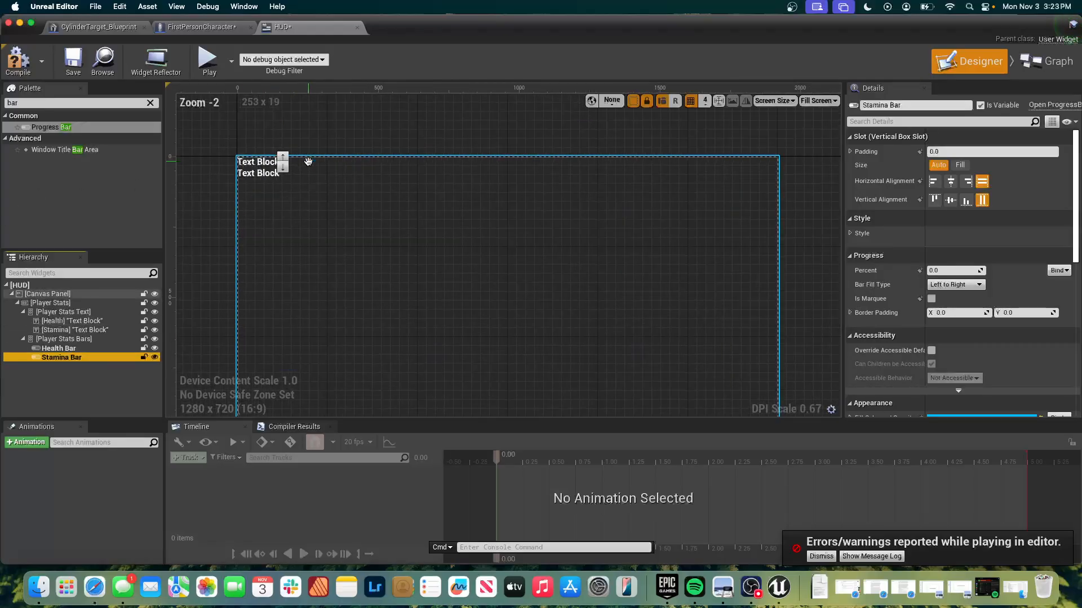
left_click(258, 173)
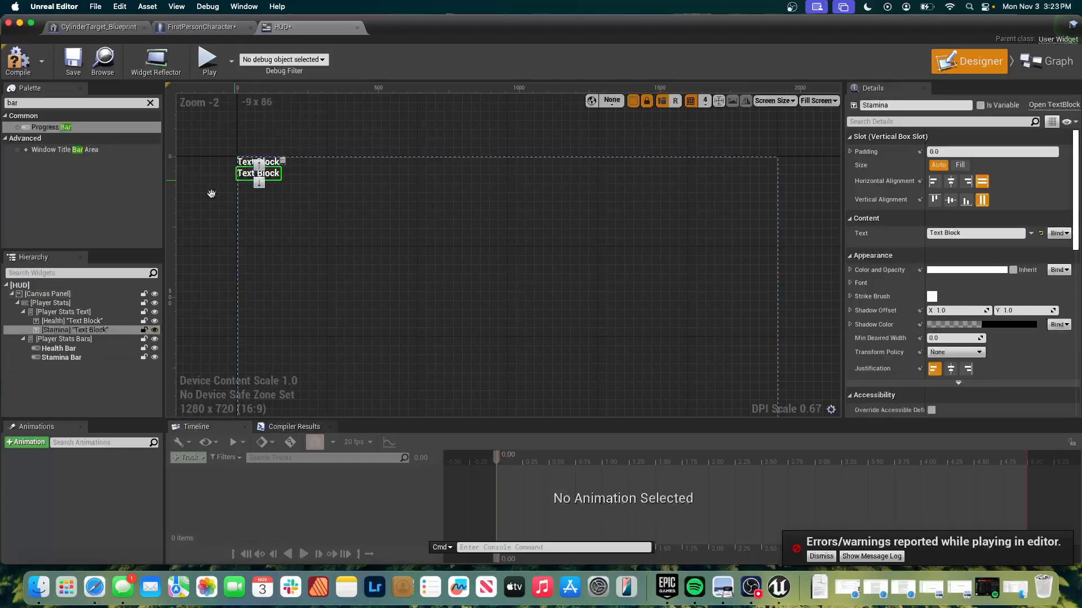
left_click(63, 304)
key("F2")
left_click(71, 295)
left_click(74, 304)
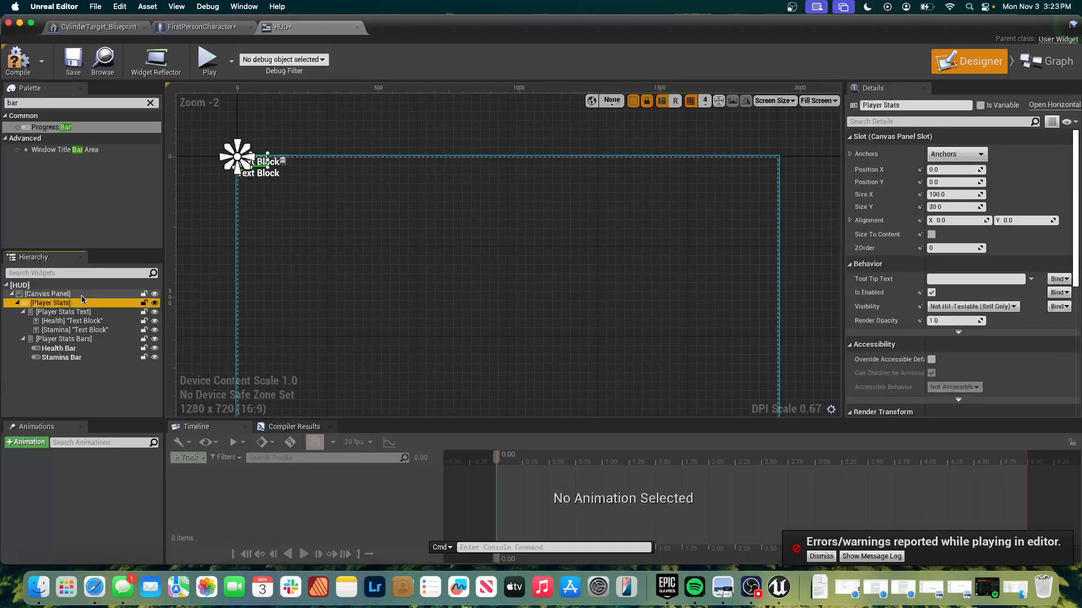
left_click_drag(267, 165, 419, 217)
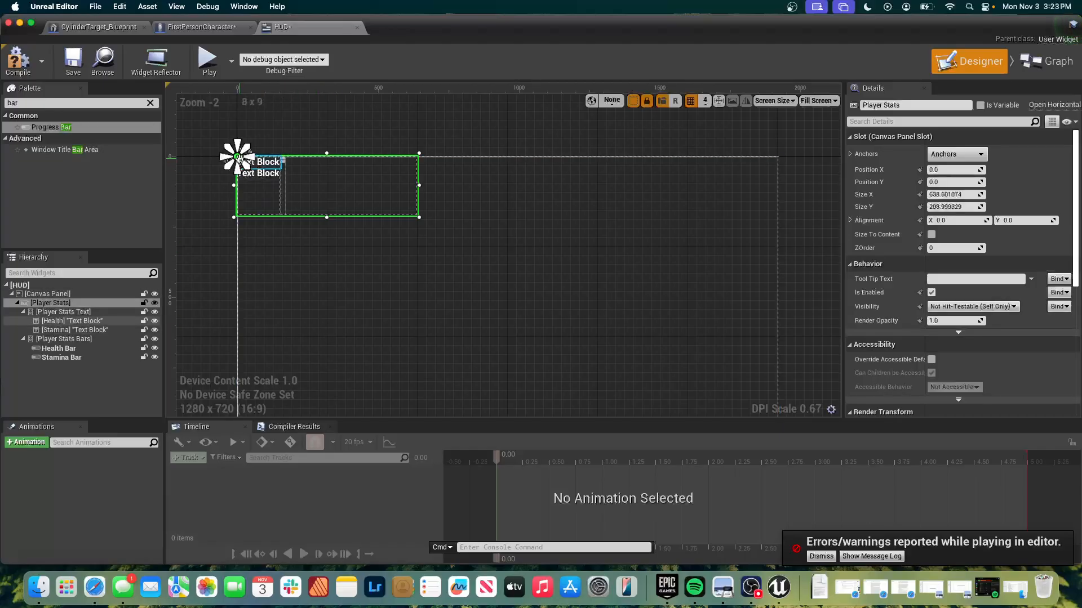
Move the Stamina text above the Health text in Player Stats Text, and restore the original order.
left_click(260, 164)
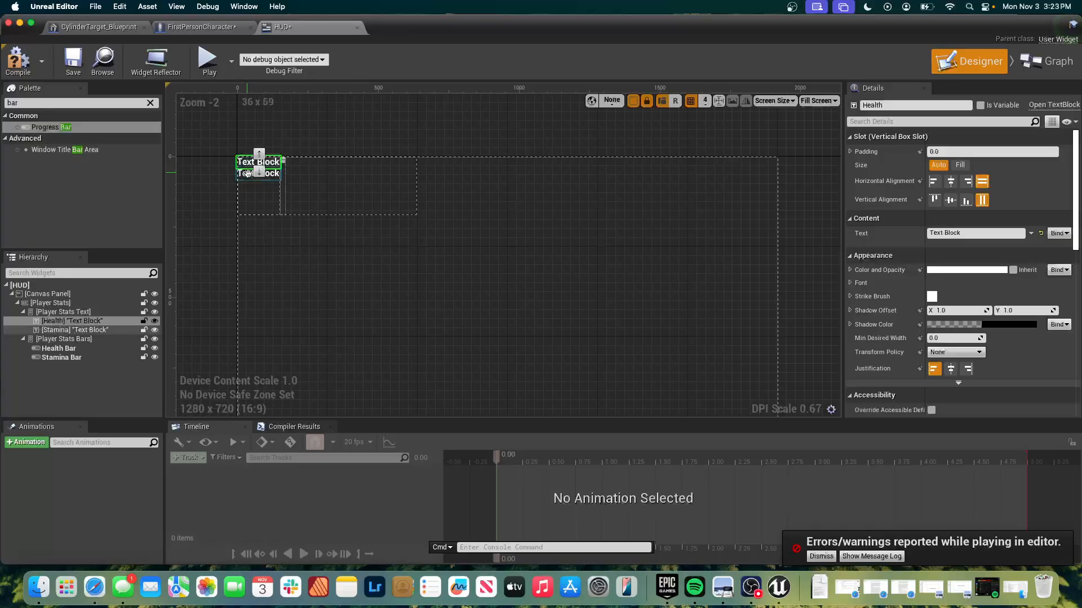
left_click(247, 176)
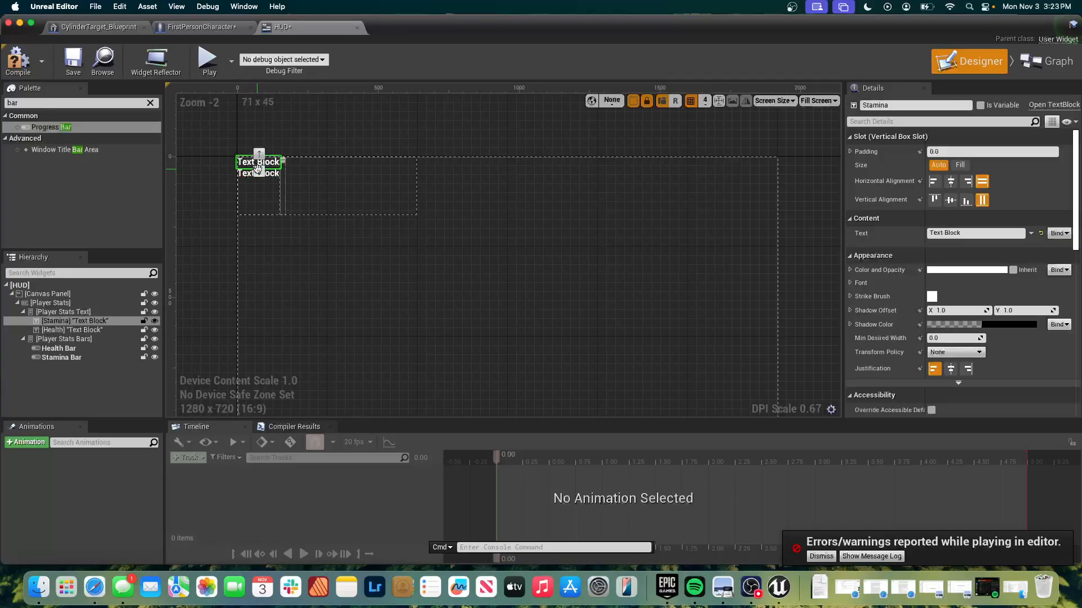
left_click(259, 164)
left_click(258, 173)
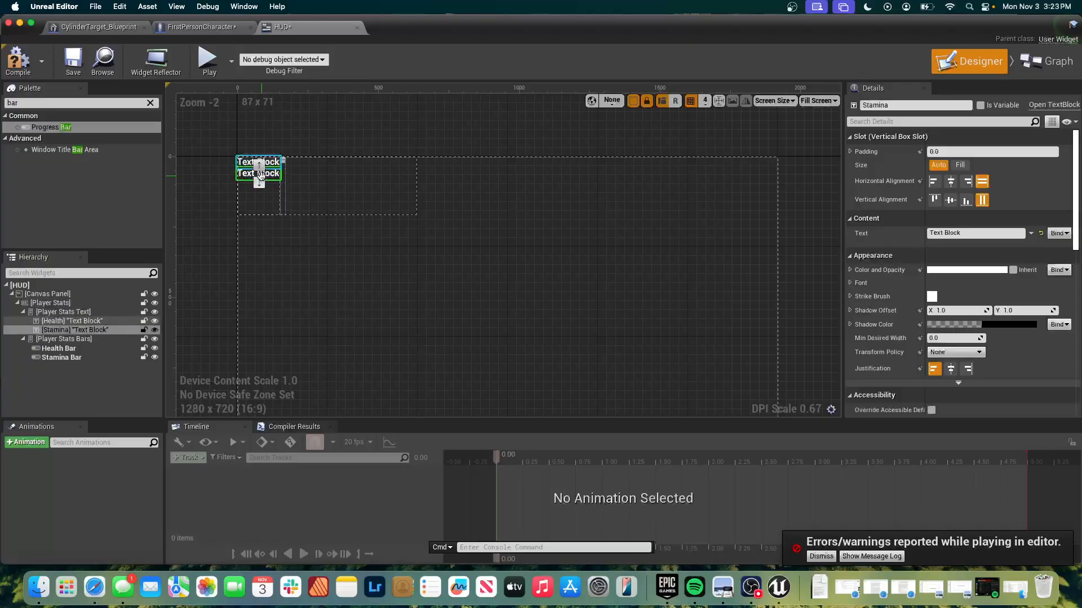
Set the Player Stats Bars box's horizontal alignment to right within the Player Stats box.
left_click(283, 170)
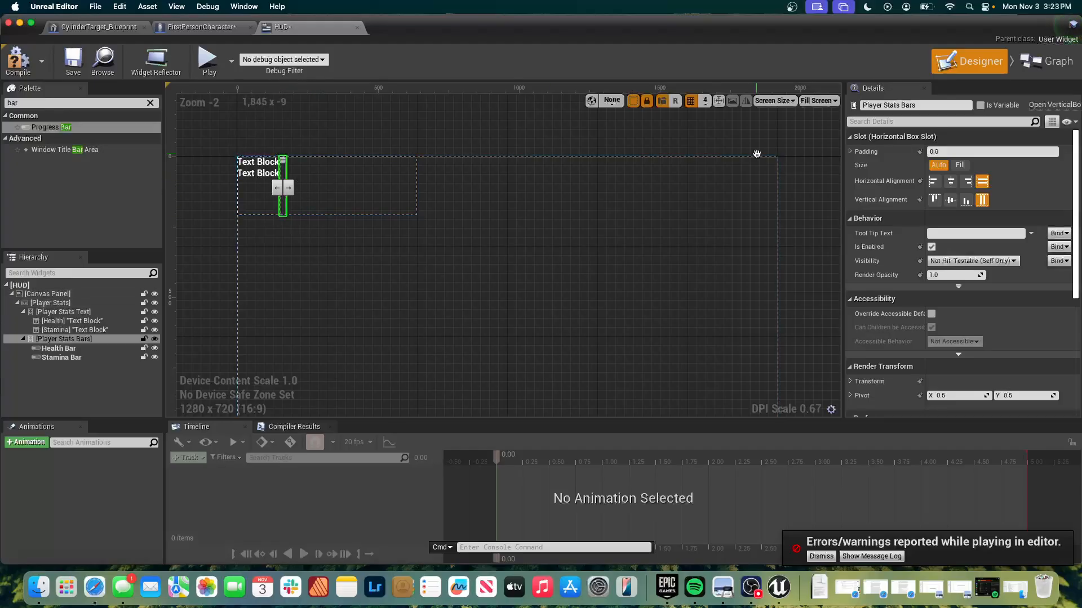
left_click(965, 182)
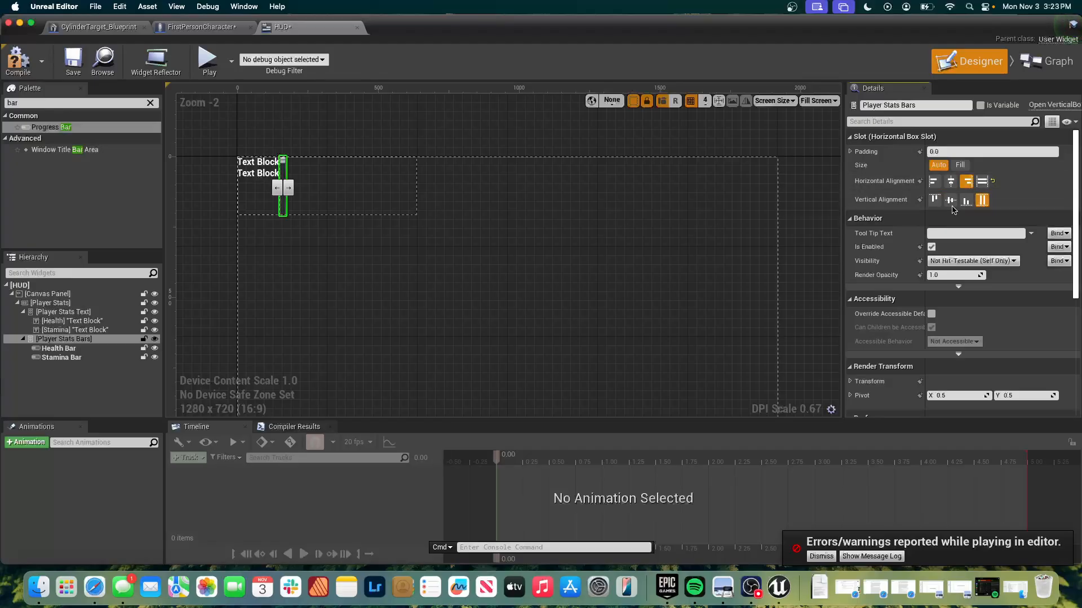
left_click(965, 200)
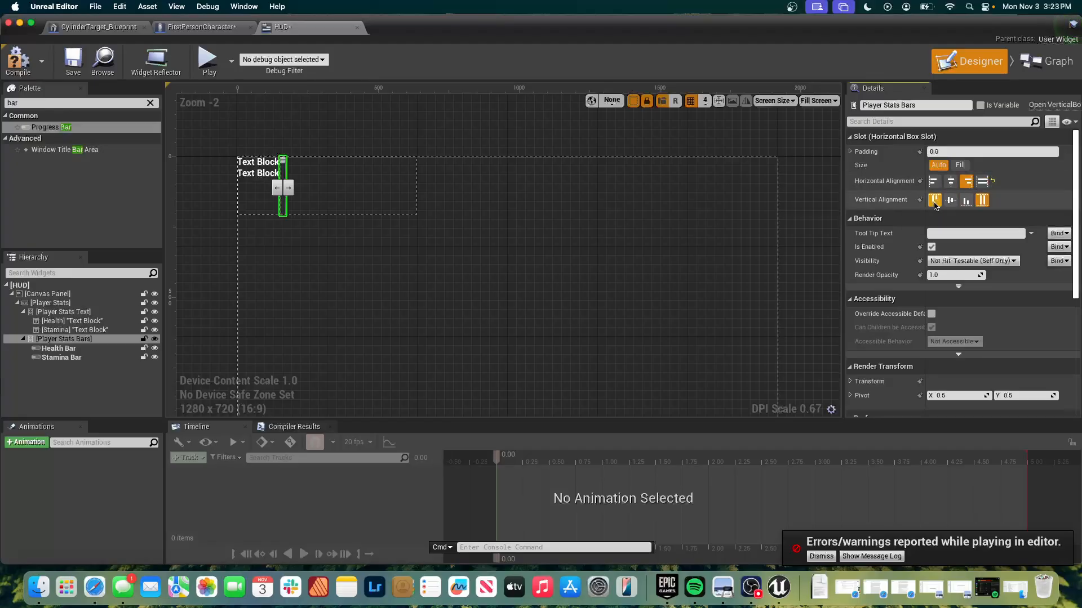
Widen the Player Stats horizontal box to span the full width of the canvas.
left_click(407, 193)
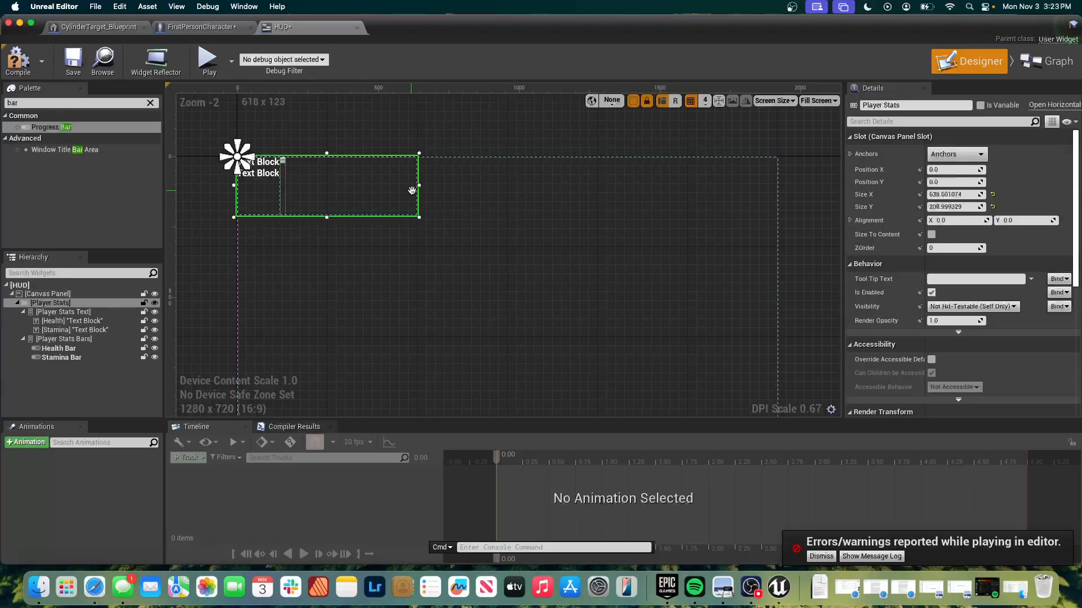
left_click_drag(420, 186, 780, 224)
left_click(657, 257)
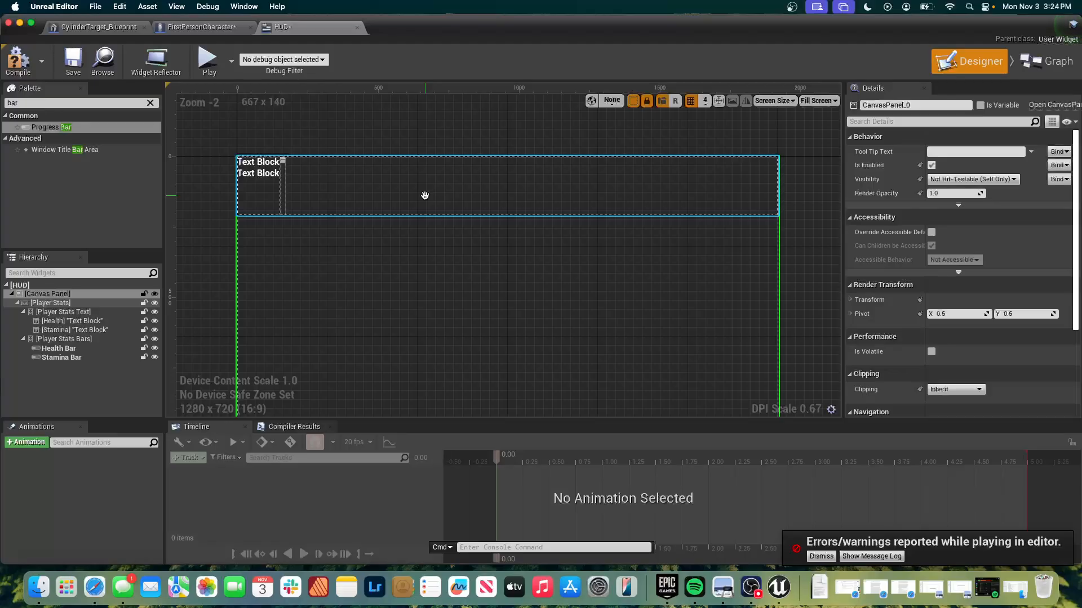
Set the Health Bar's slot size to Fill with a value of 0.5.
left_click(56, 349)
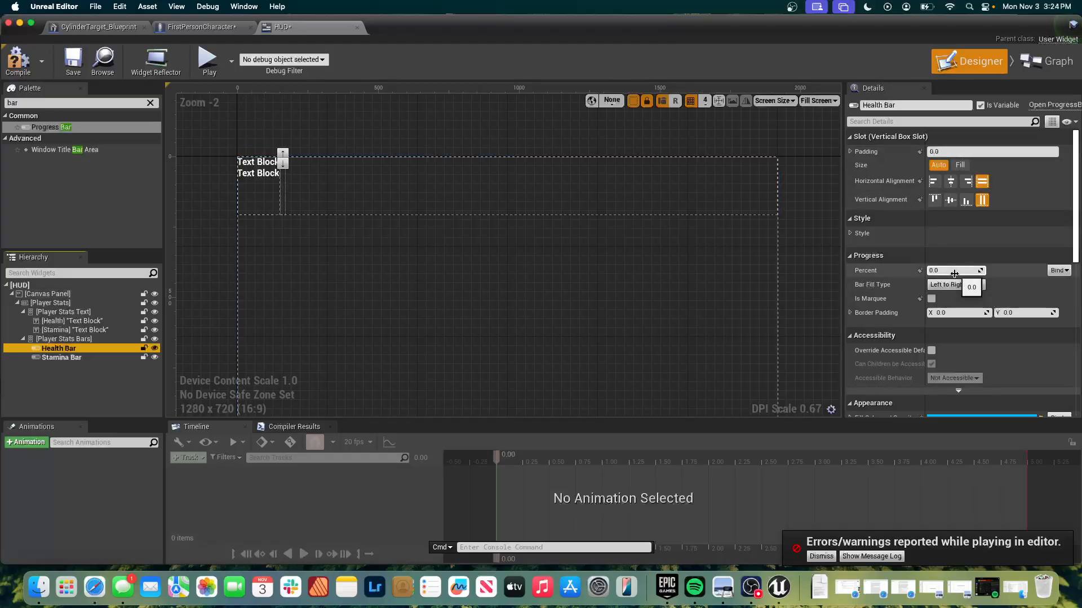
scroll(954, 274, "down", 4)
scroll(955, 276, "down", 3)
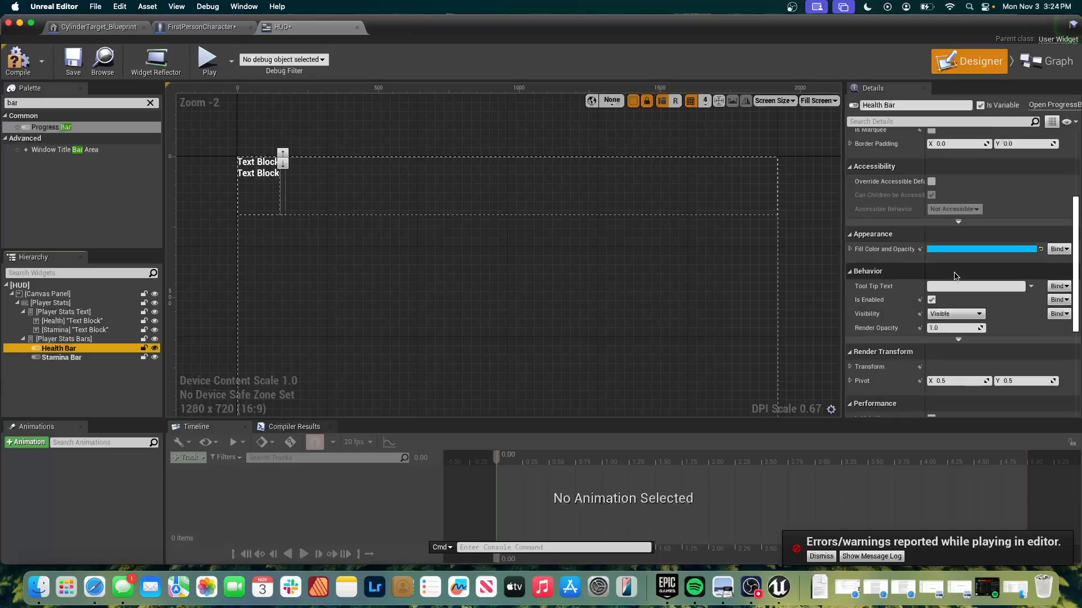
scroll(956, 276, "up", 4)
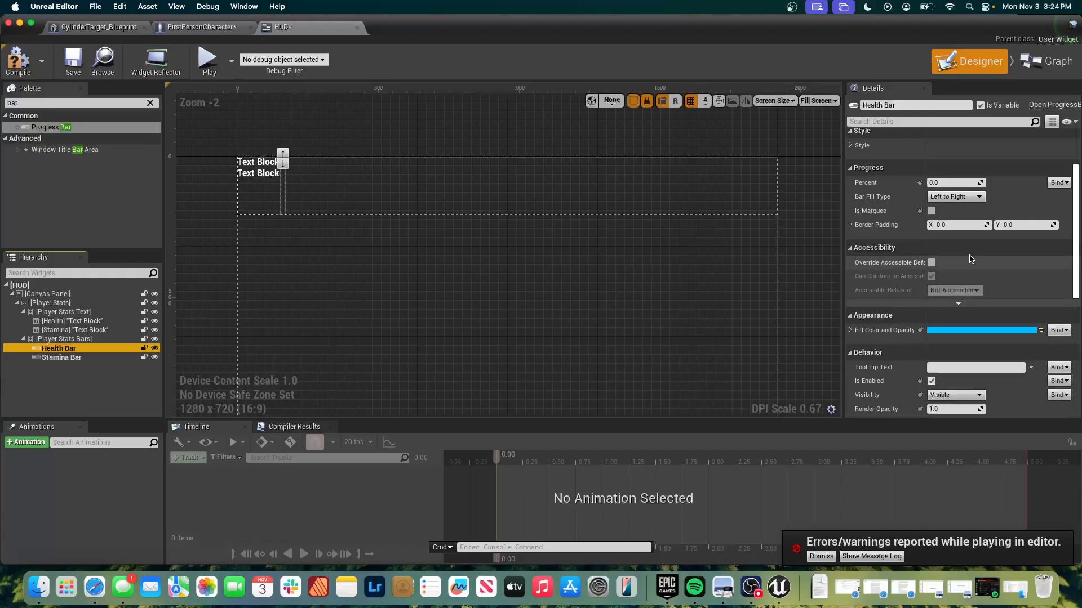
scroll(971, 259, "down", 8)
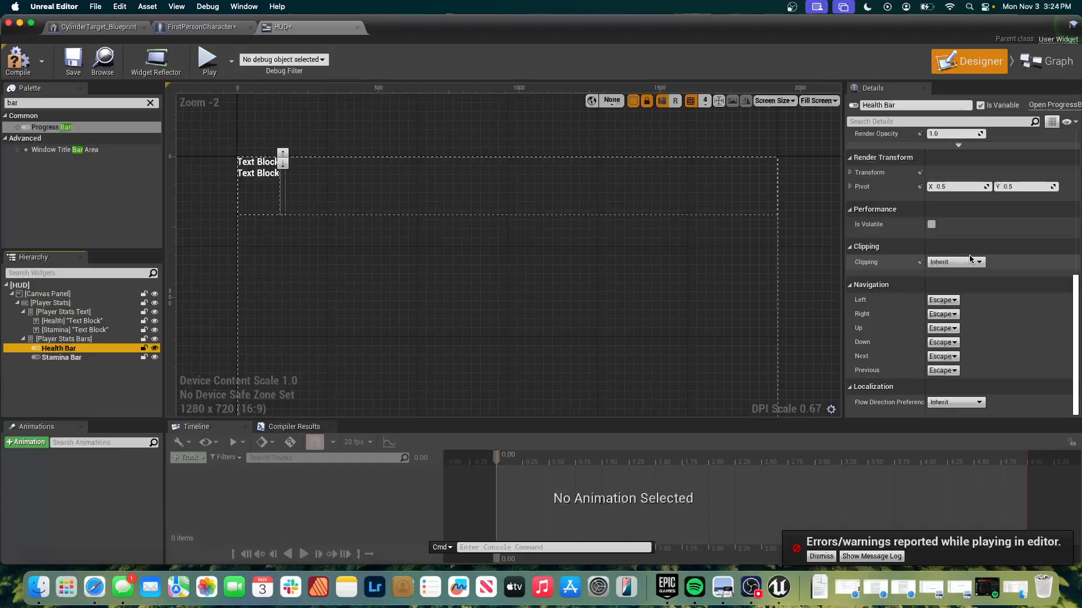
scroll(971, 258, "up", 8)
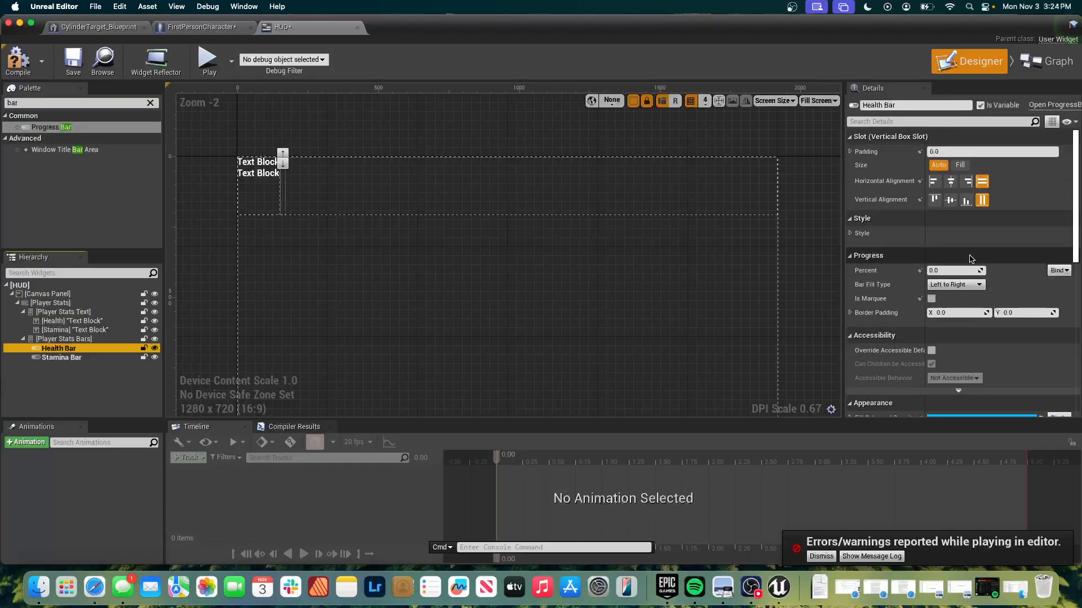
left_click(954, 167)
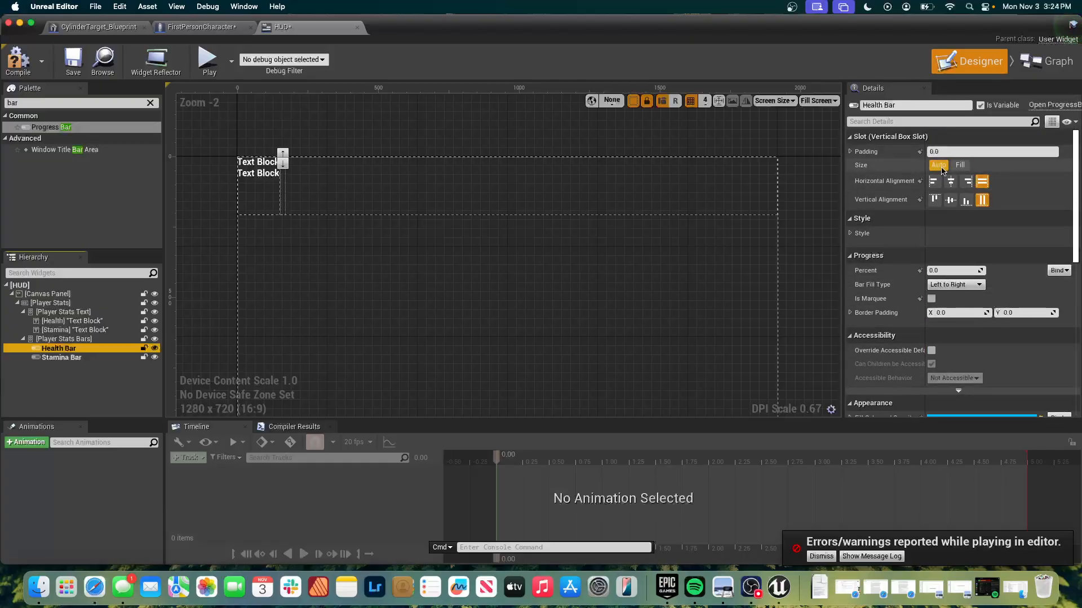
left_click(953, 167)
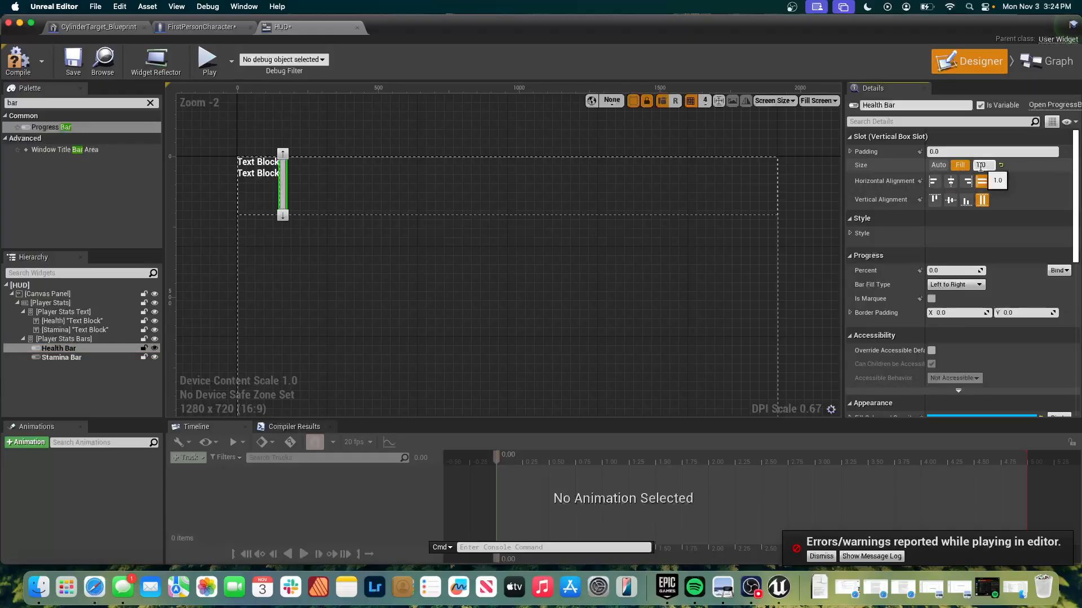
left_click(935, 165)
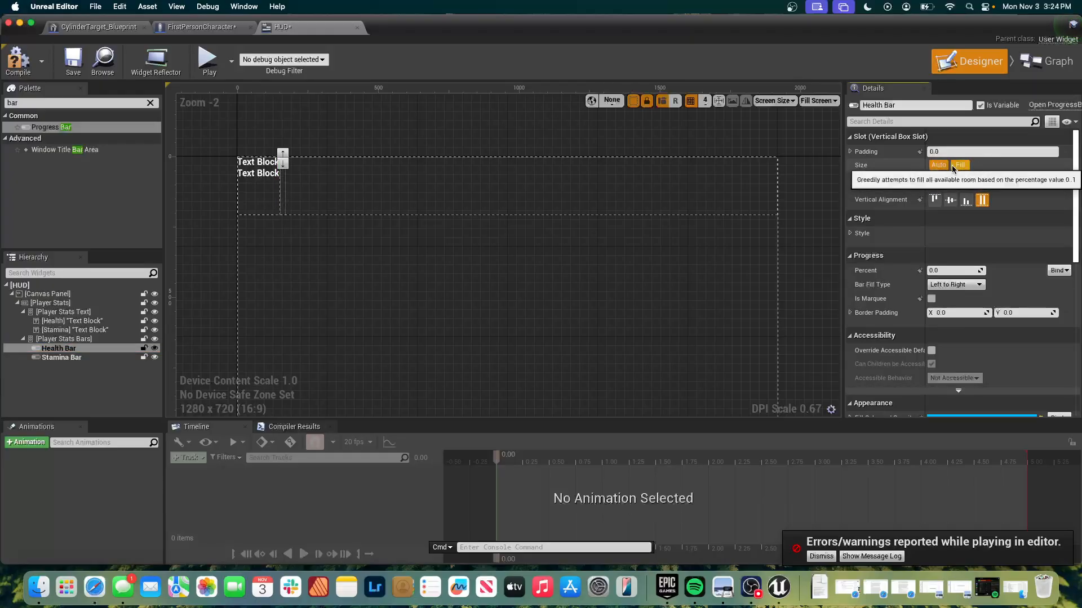
left_click(952, 166)
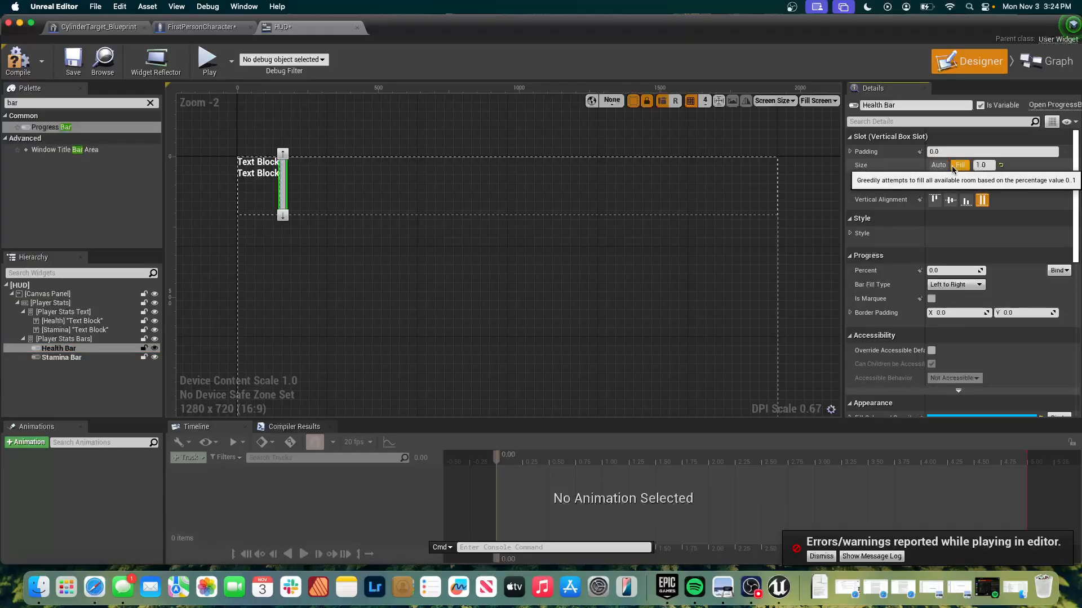
left_click(981, 166)
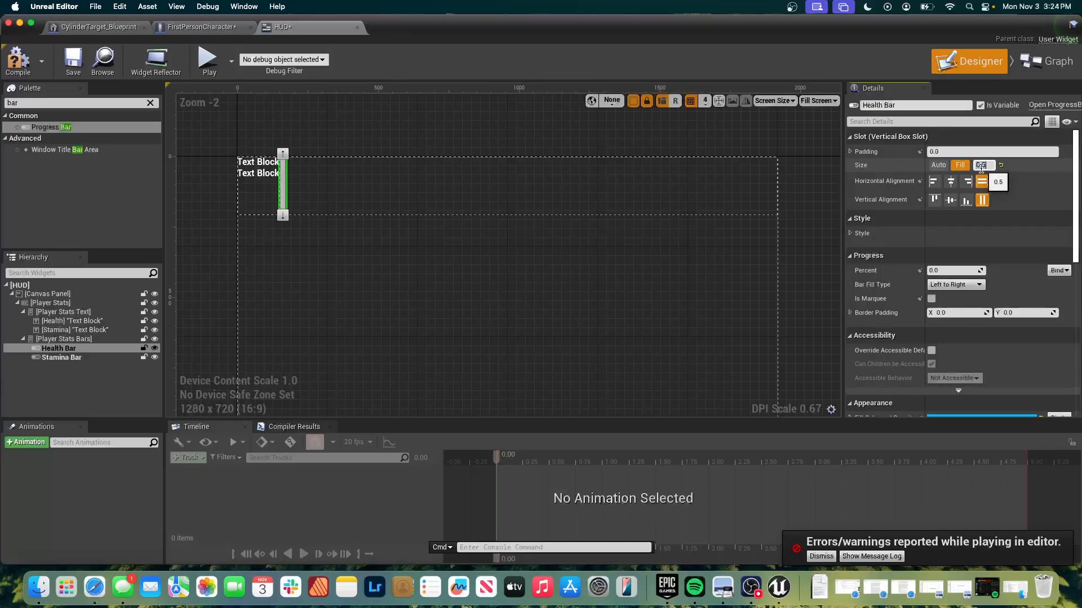
key("Return")
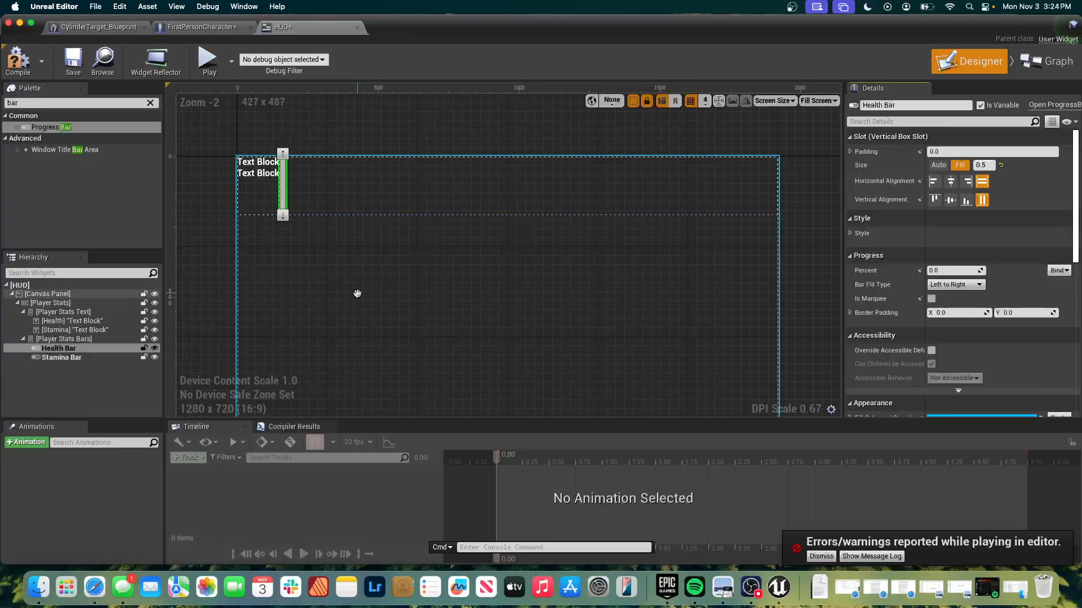
Set the Stamina Bar's slot size to Fill with a value of 0.5.
left_click(73, 357)
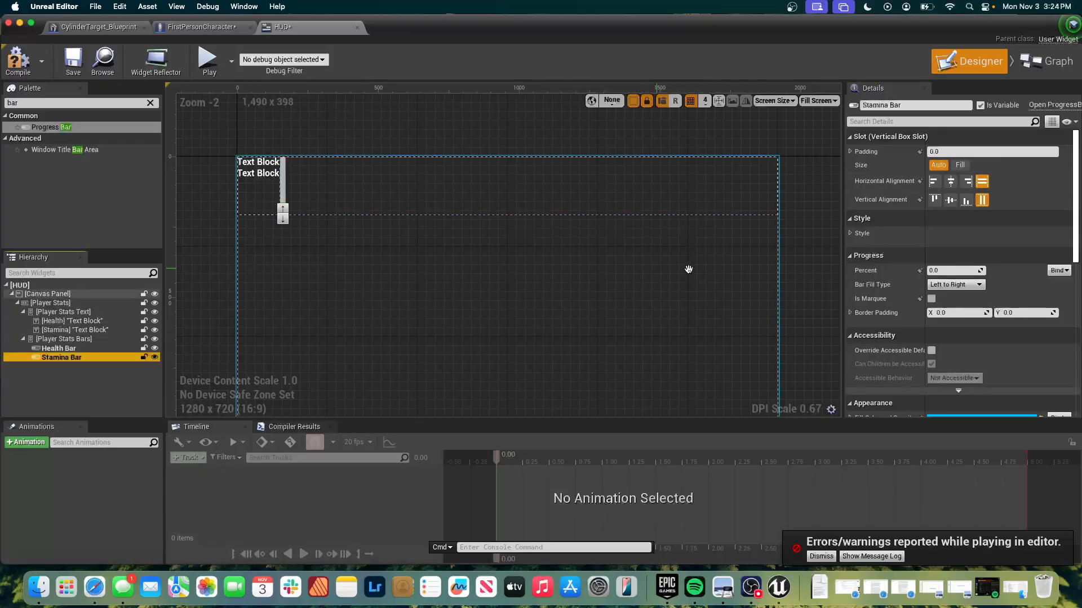
left_click(959, 165)
left_click(983, 164)
type("0.5")
key("Return")
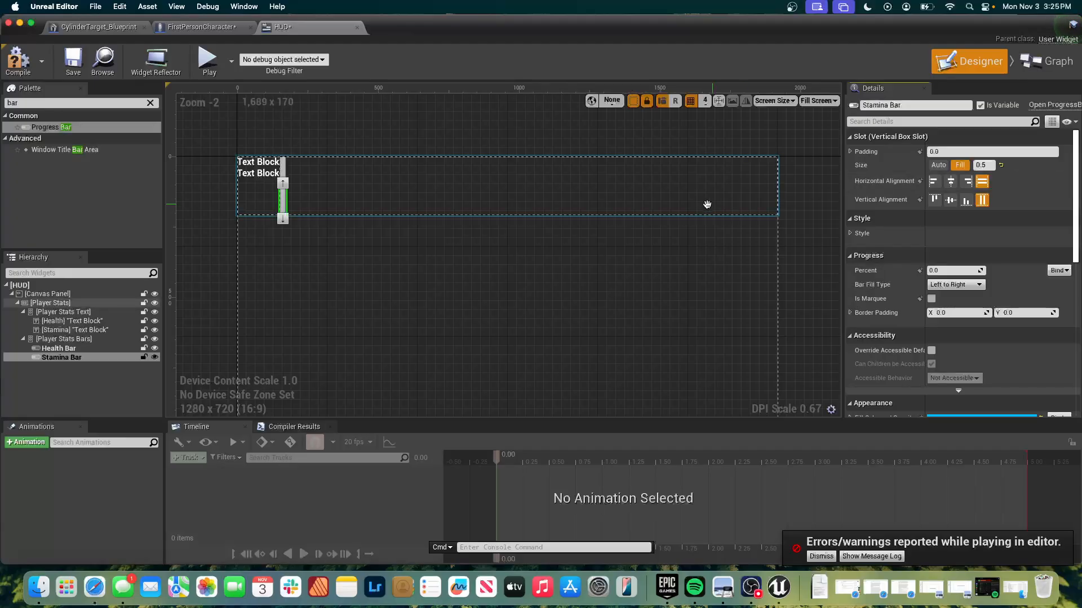
Set the horizontal alignment of both the Stamina Bar and the Health Bar to right within their vertical box slots.
left_click(533, 186)
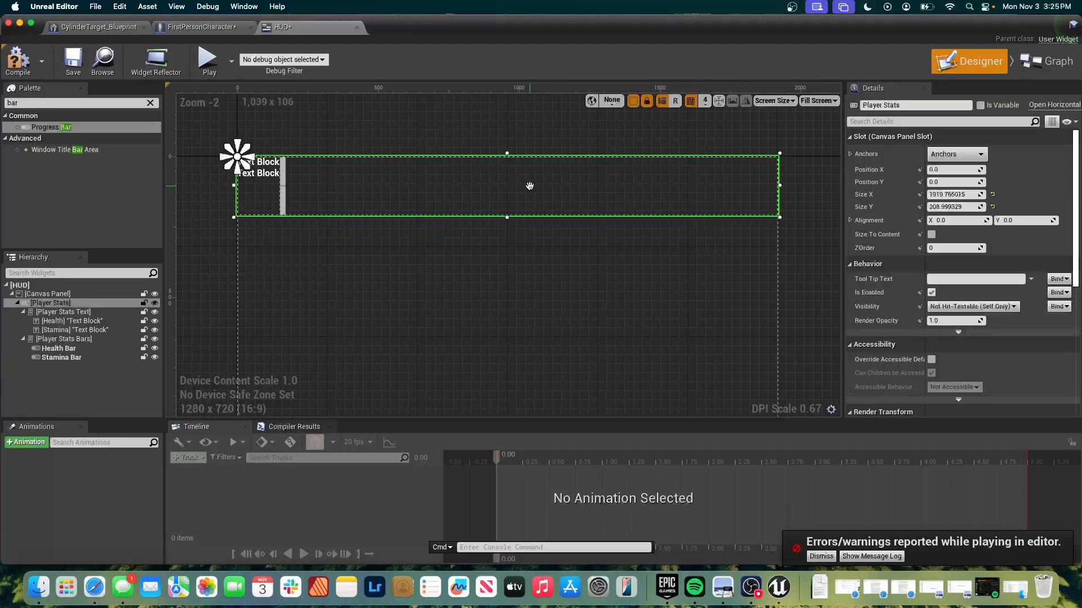
left_click(282, 180)
left_click(283, 205)
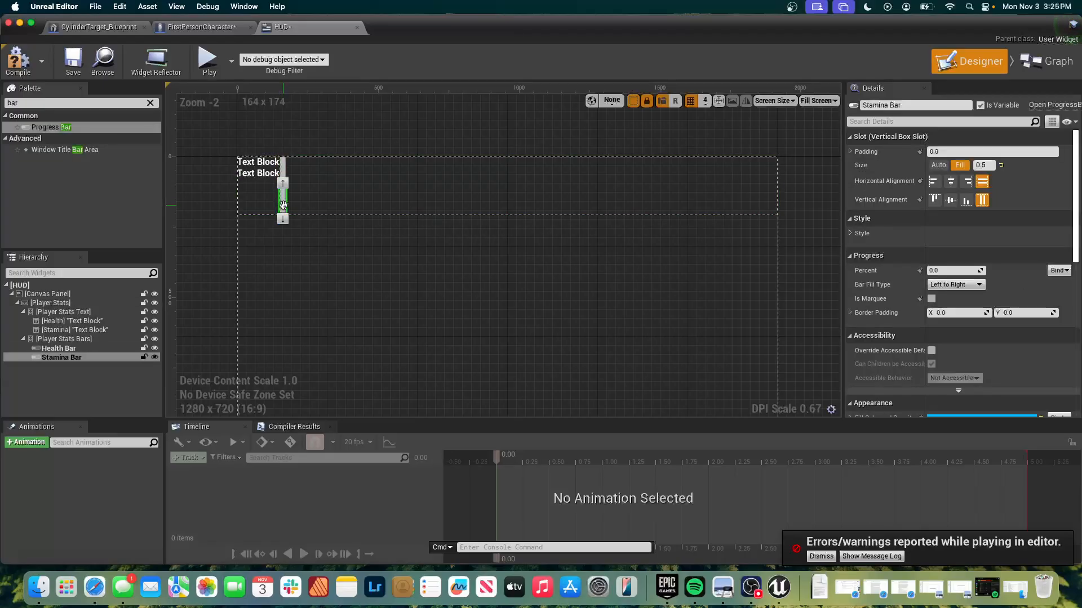
left_click(964, 183)
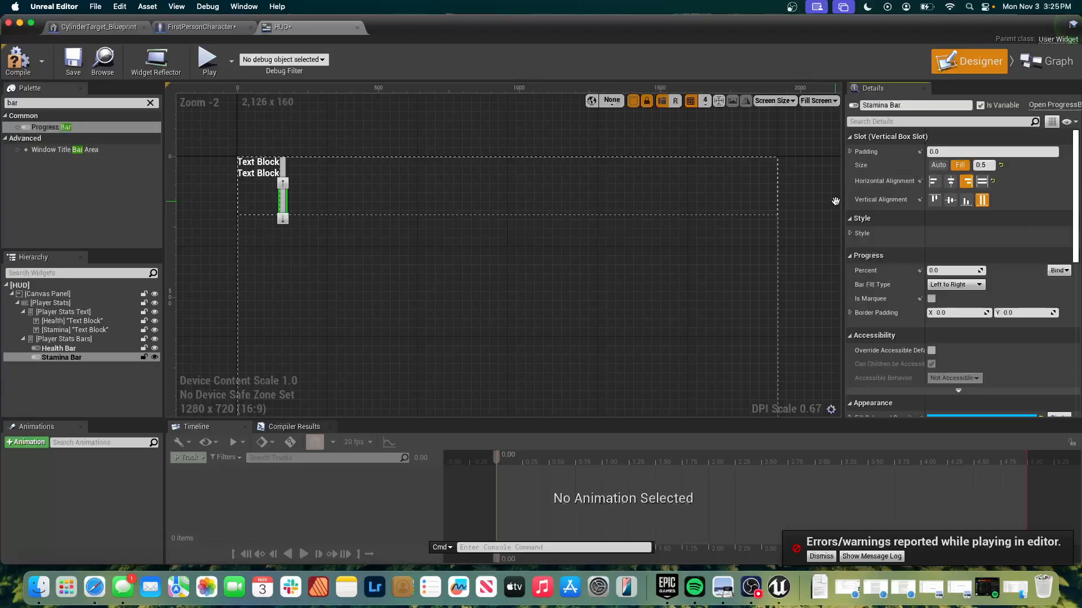
left_click(283, 168)
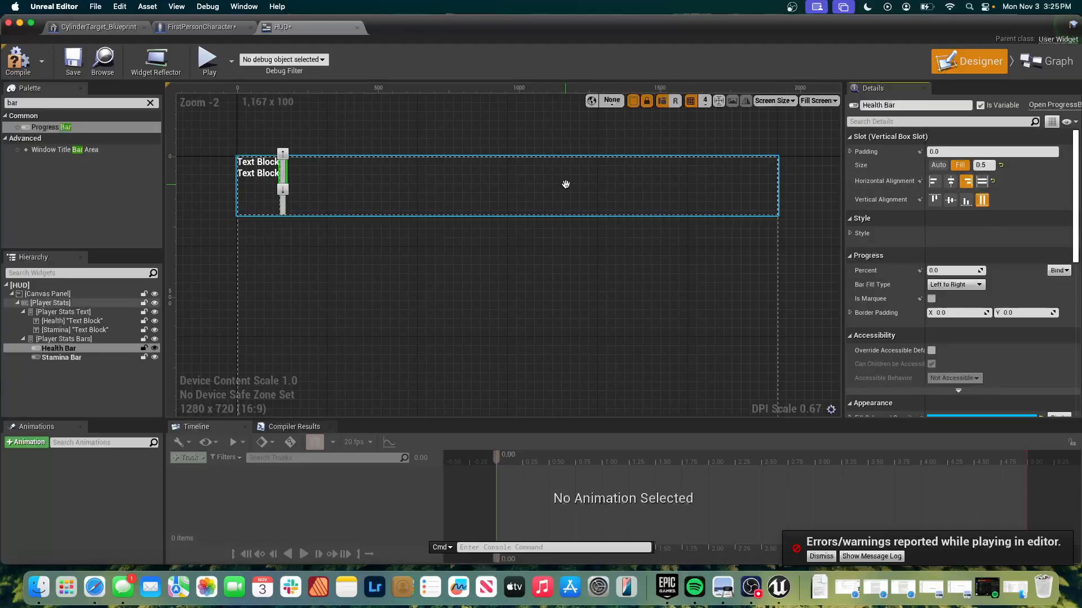
Set the Player Stats Bars box's slot size to Fill within the Player Stats horizontal box.
left_click(87, 340)
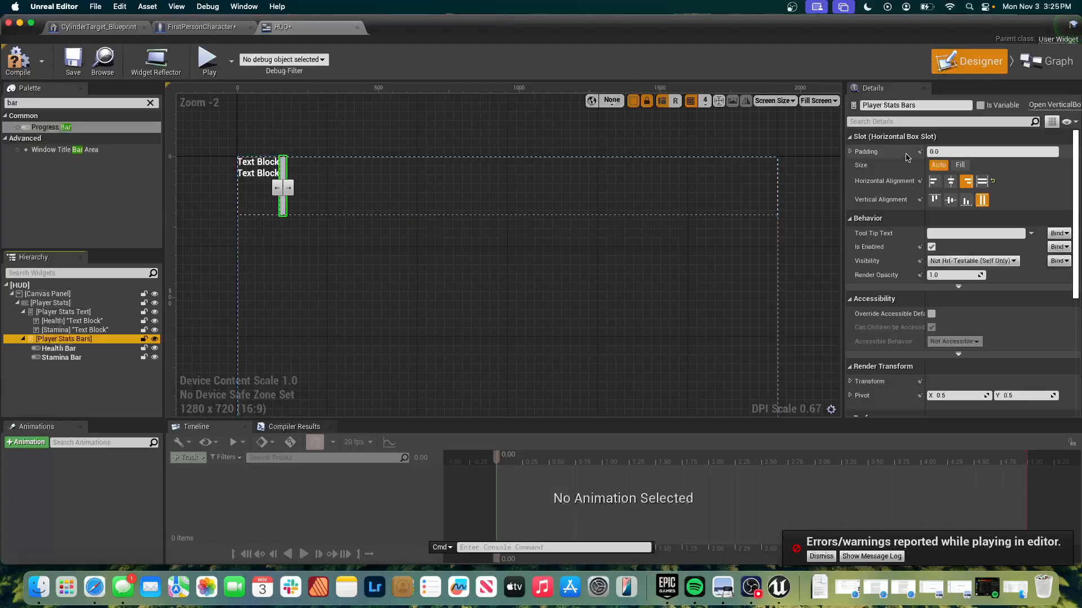
left_click(960, 165)
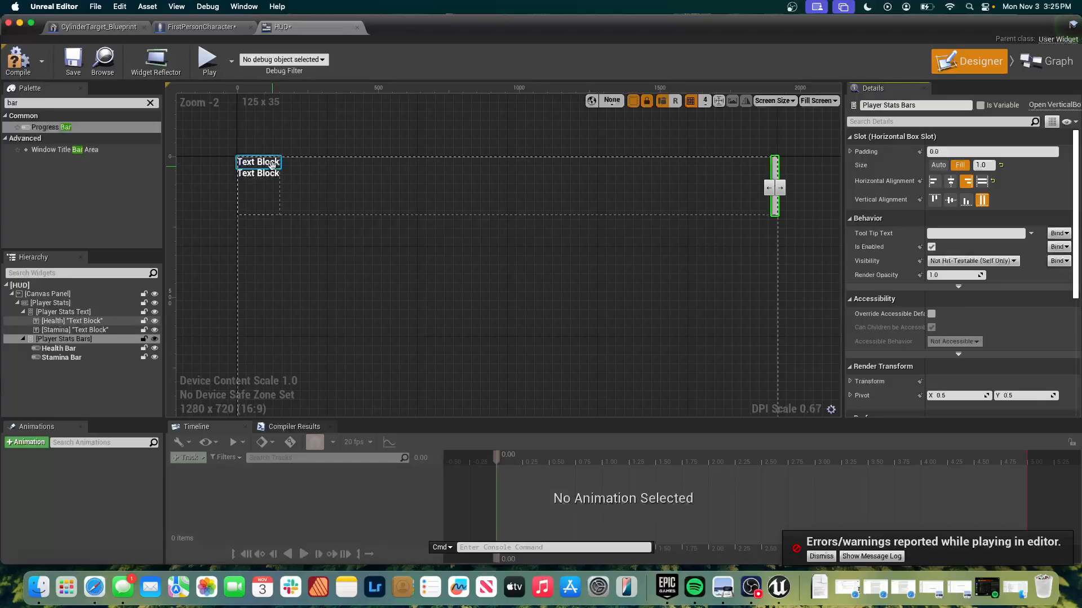
Change the Health Bar's fill color to a light green, about hex sRGB 81FFA8FF.
left_click(70, 361)
scroll(870, 190, "down", 3)
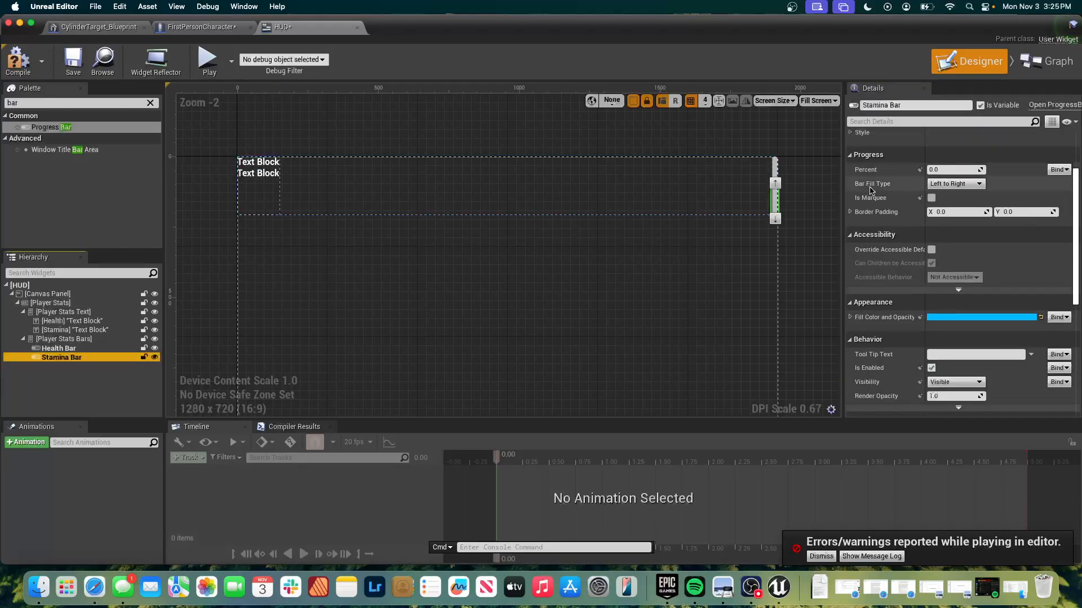
scroll(872, 190, "down", 2)
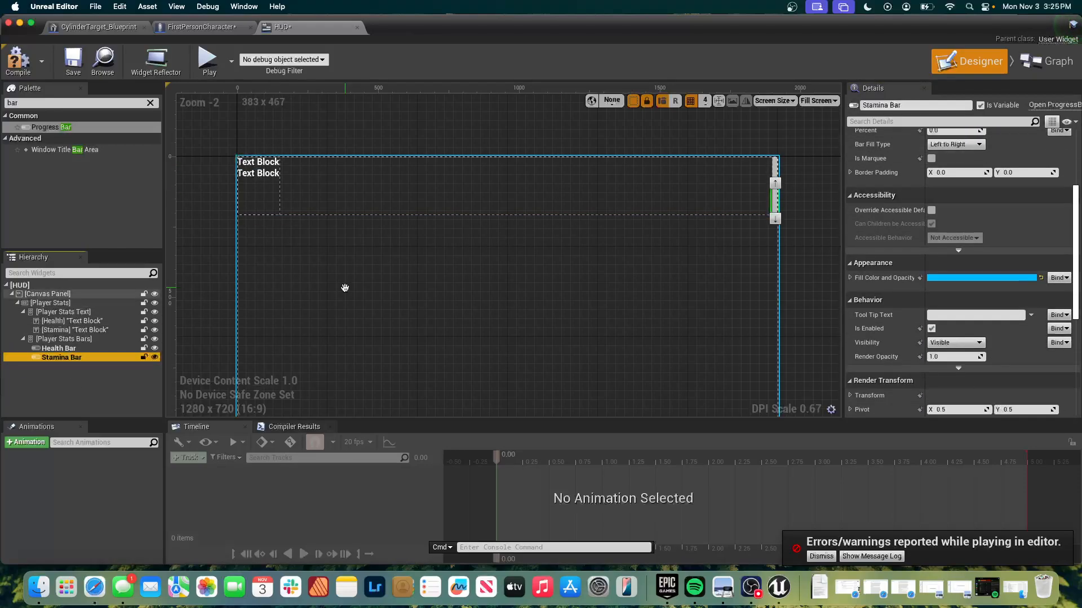
left_click(59, 348)
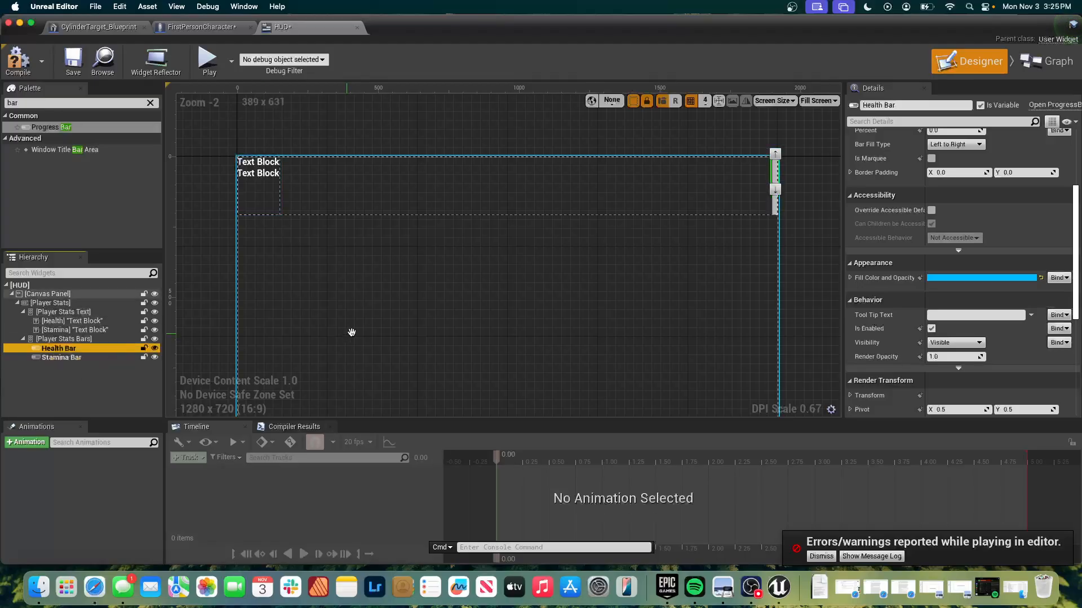
left_click(1018, 283)
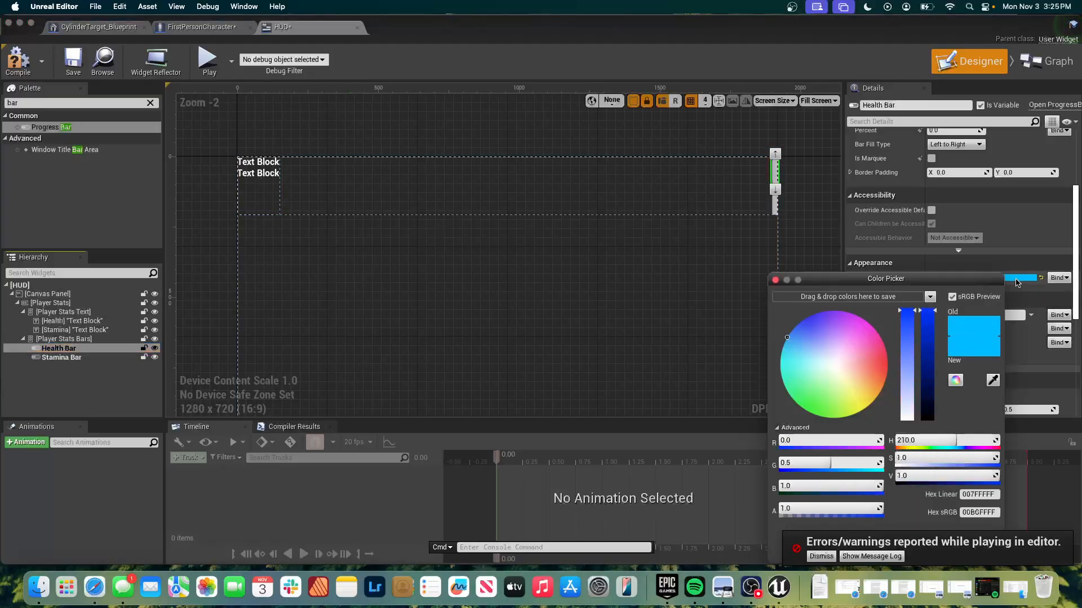
left_click(811, 394)
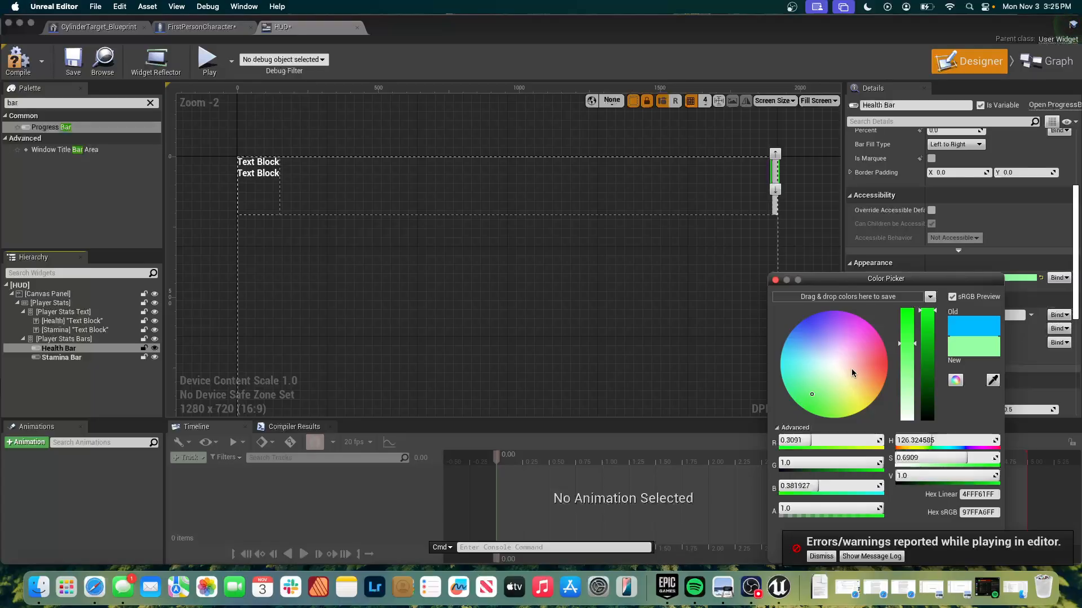
left_click(884, 370)
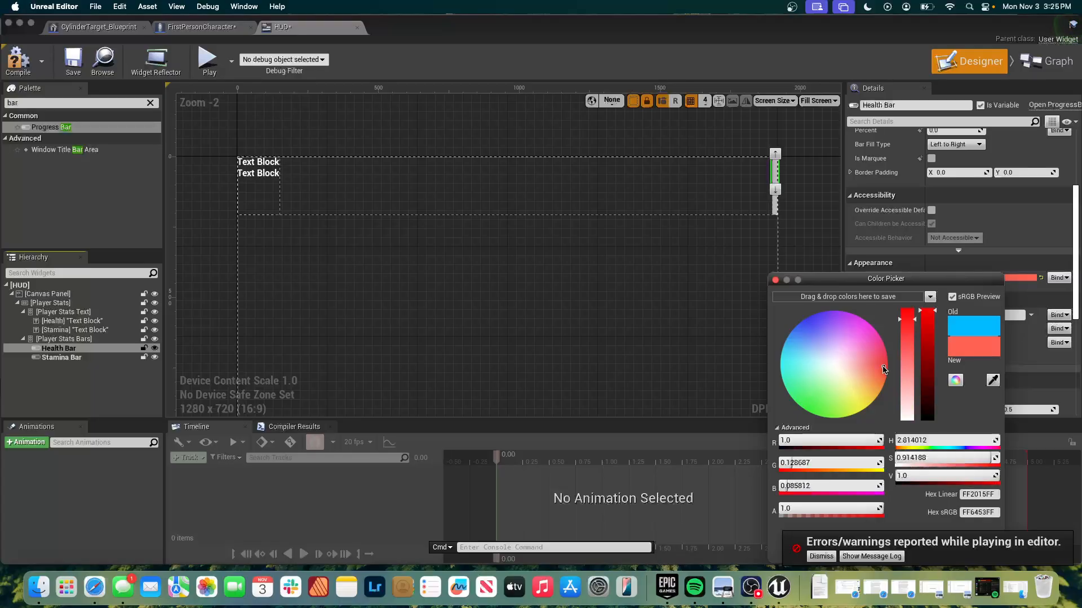
left_click(803, 394)
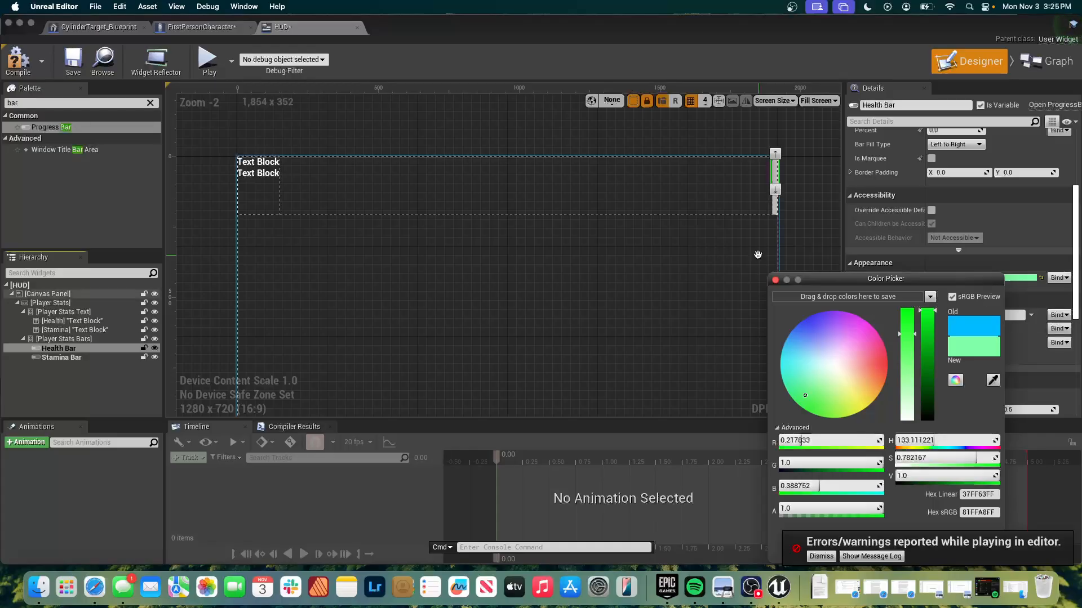
left_click(775, 279)
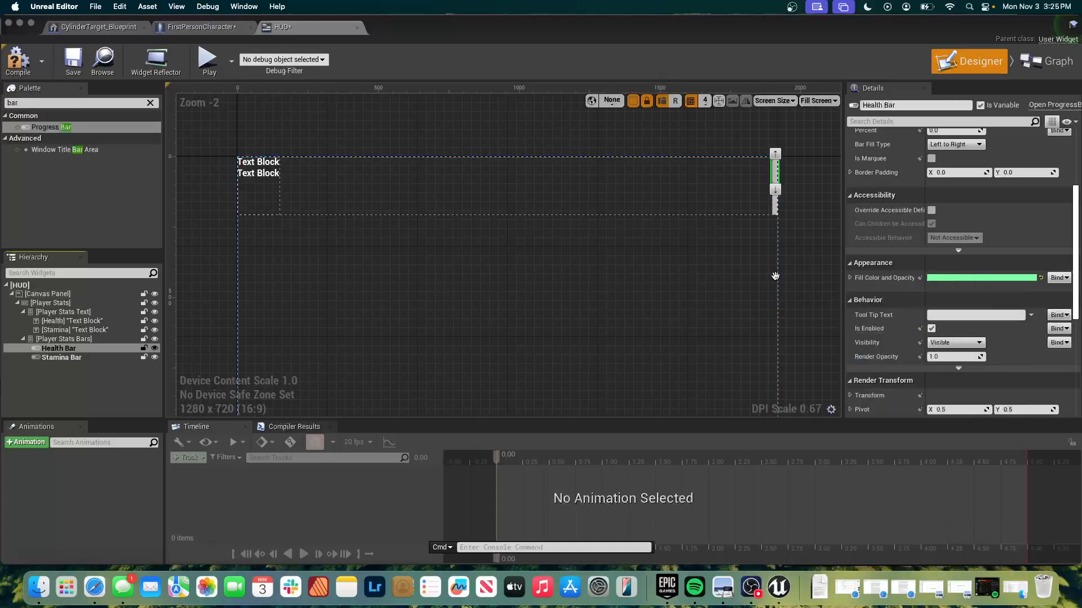
Set the Stamina Bar's progress percent to 100.
left_click(774, 209)
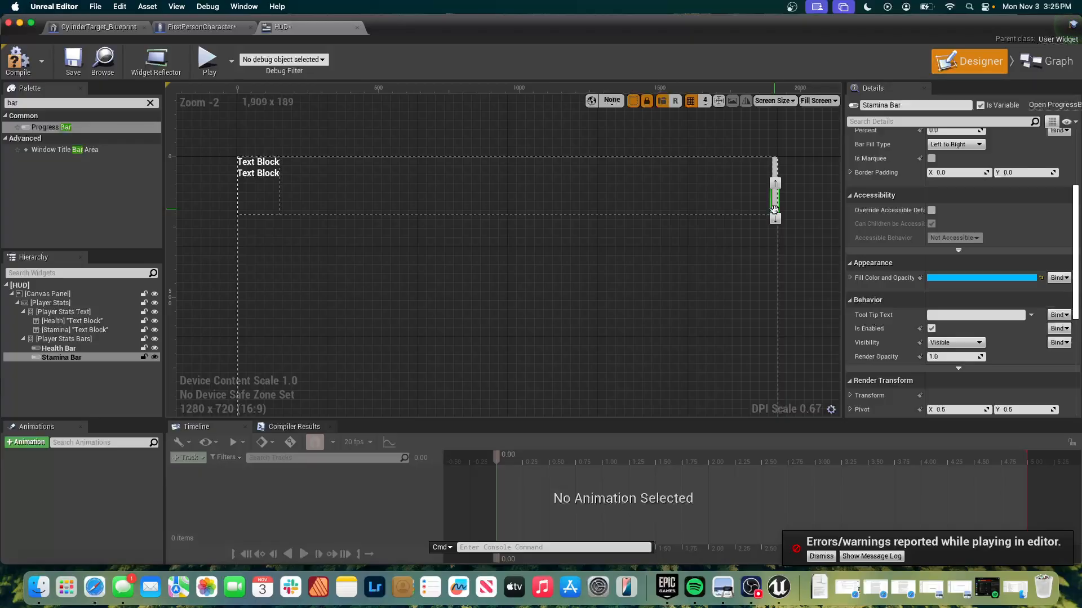
scroll(986, 310, "down", 5)
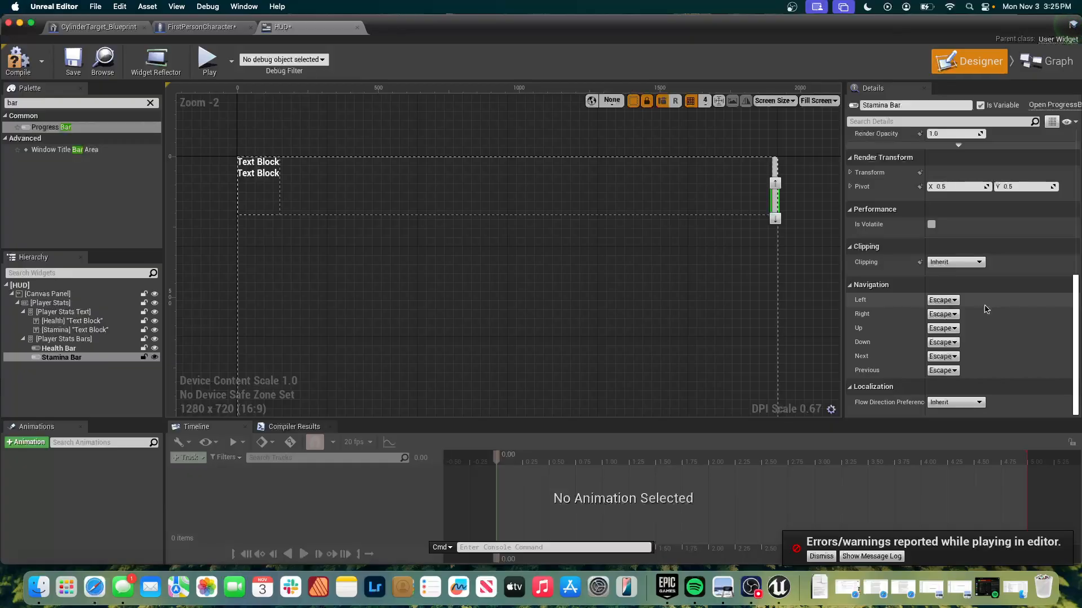
scroll(985, 309, "up", 6)
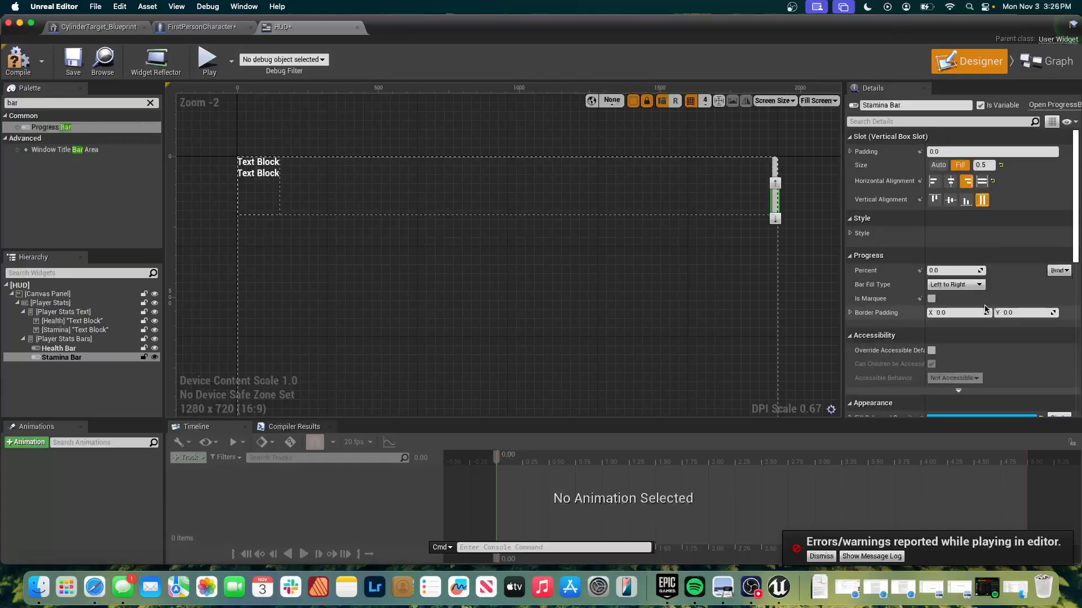
left_click(957, 271)
type("100")
key("Return")
key("BackSpace")
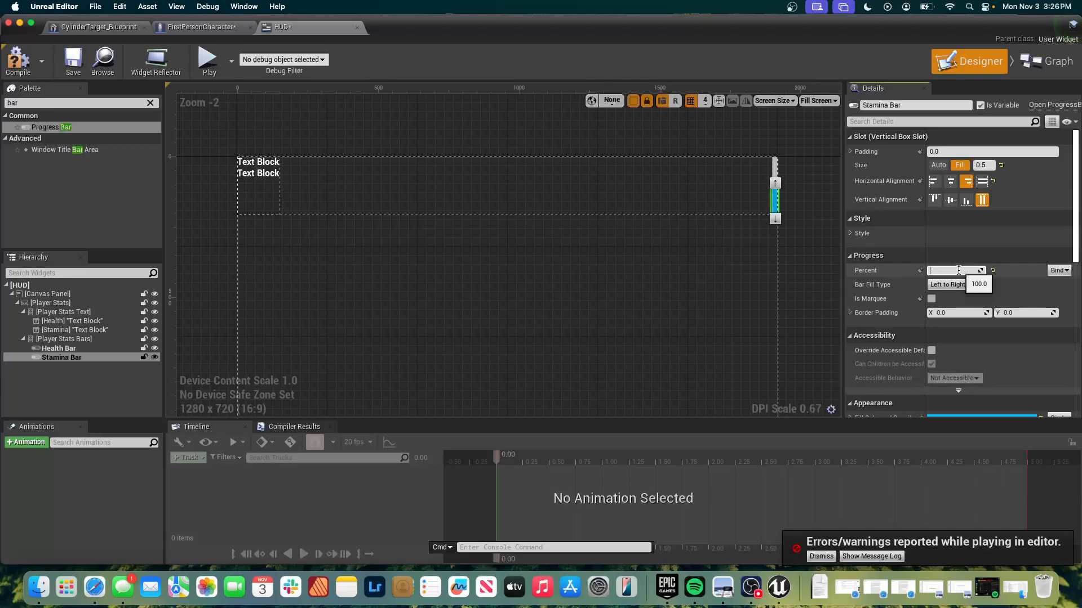
type("100")
key("Return")
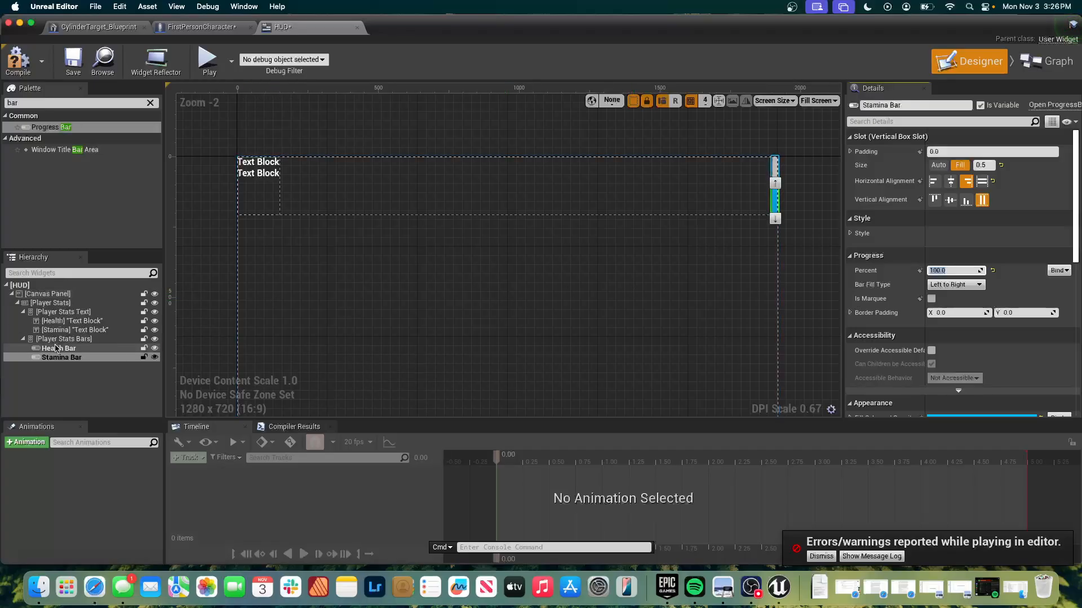
Set the Health Bar's progress percent to 100 and deselect the widget.
left_click(57, 348)
left_click(941, 271)
type("100")
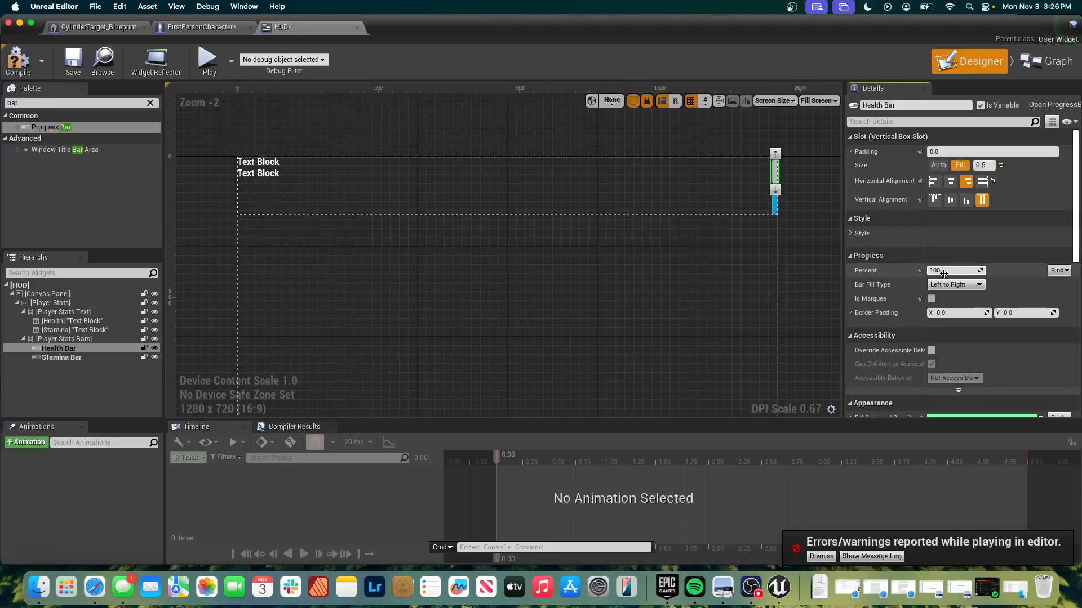
key("Return")
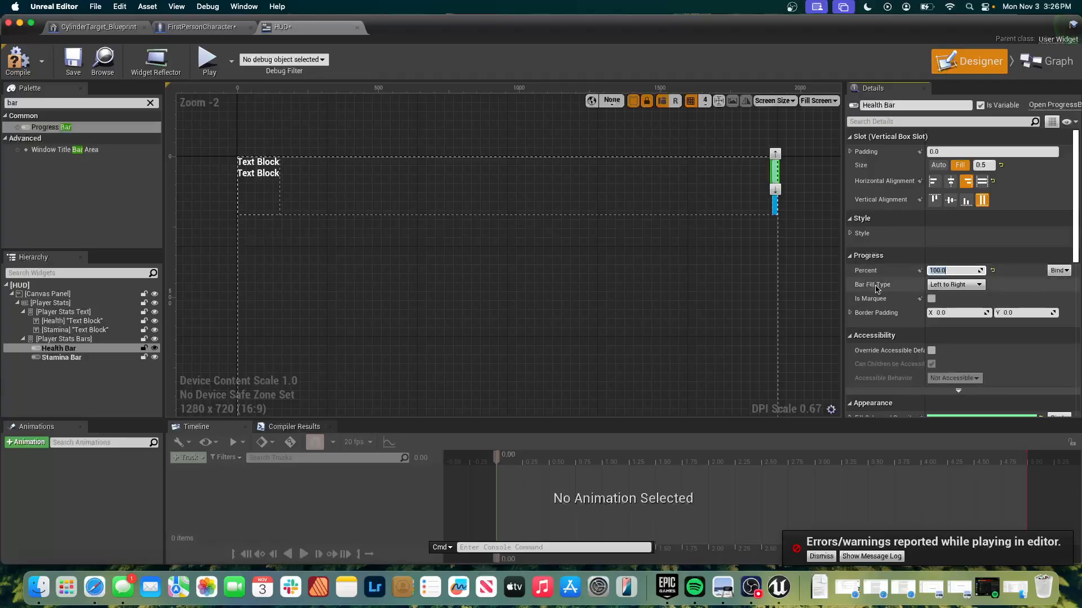
left_click(822, 293)
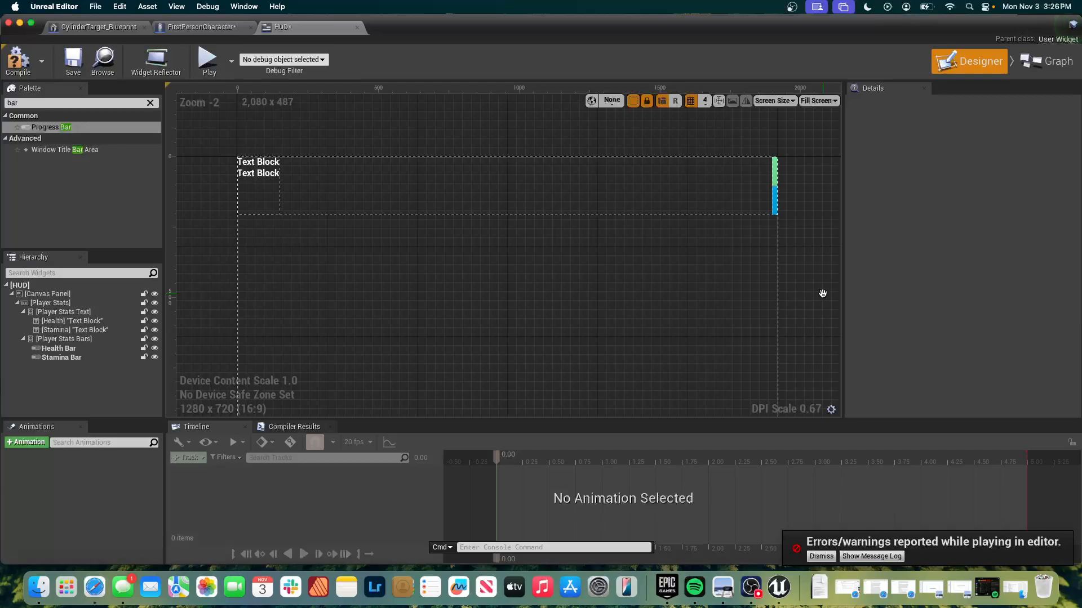
Set the Player Stats Text box's slot size to Fill within the Player Stats horizontal box.
left_click(264, 183)
left_click(376, 171)
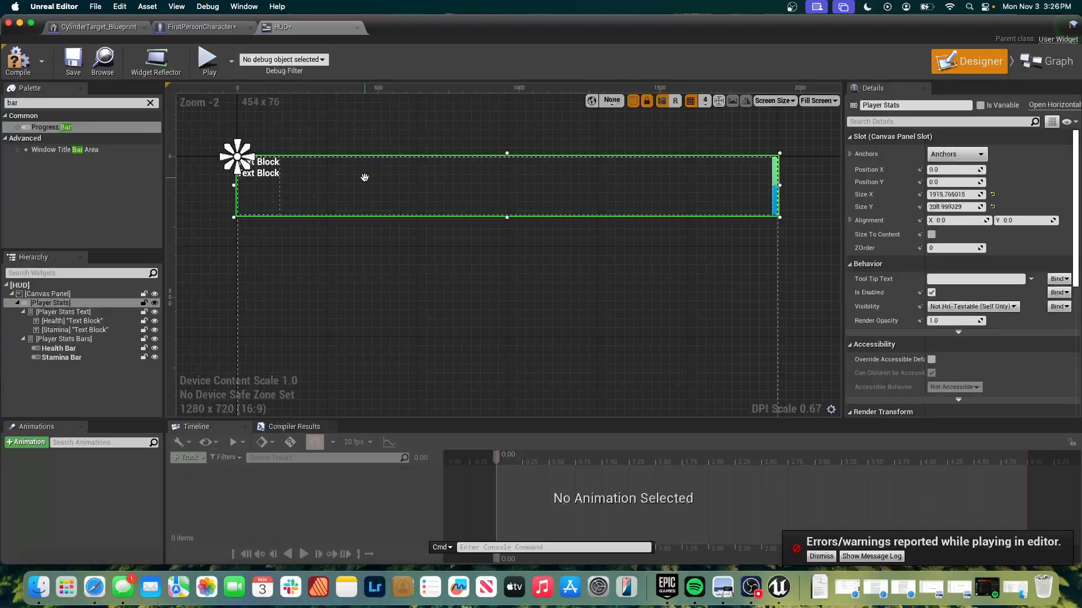
left_click(261, 202)
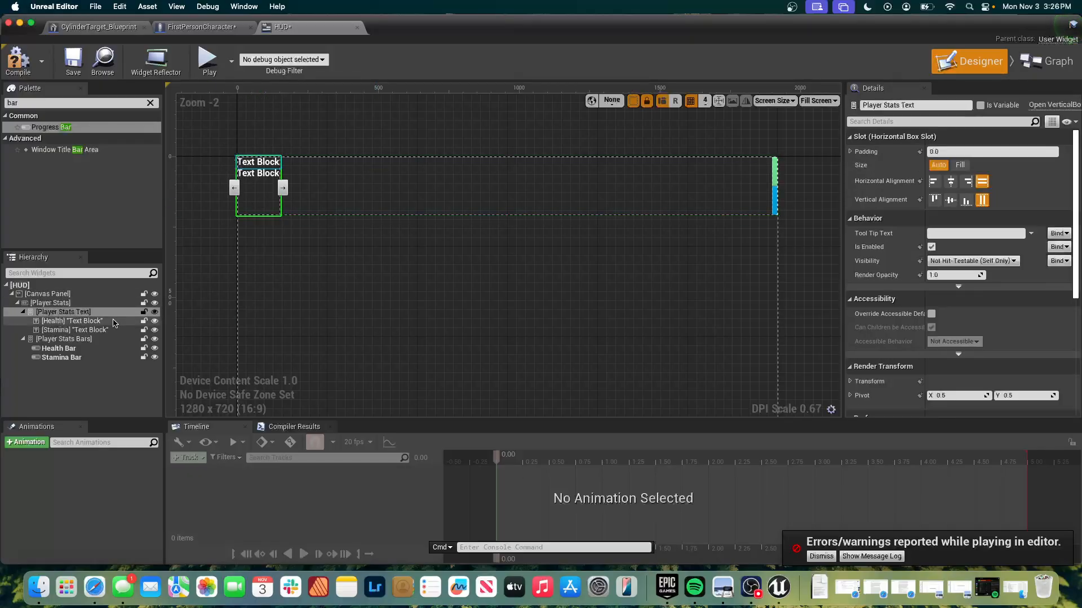
left_click(957, 166)
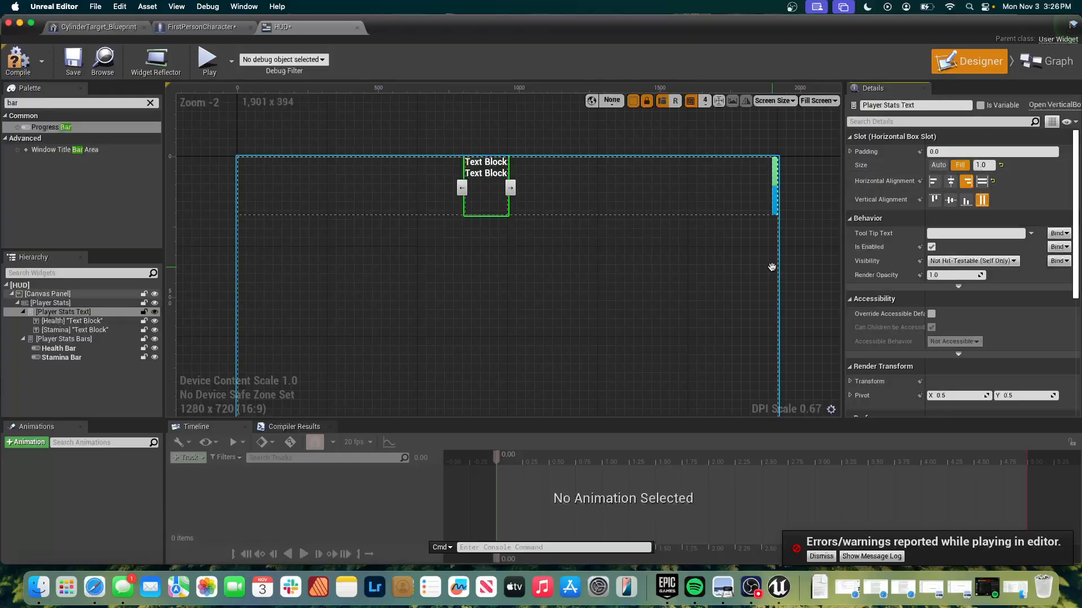
left_click_drag(510, 186, 736, 183)
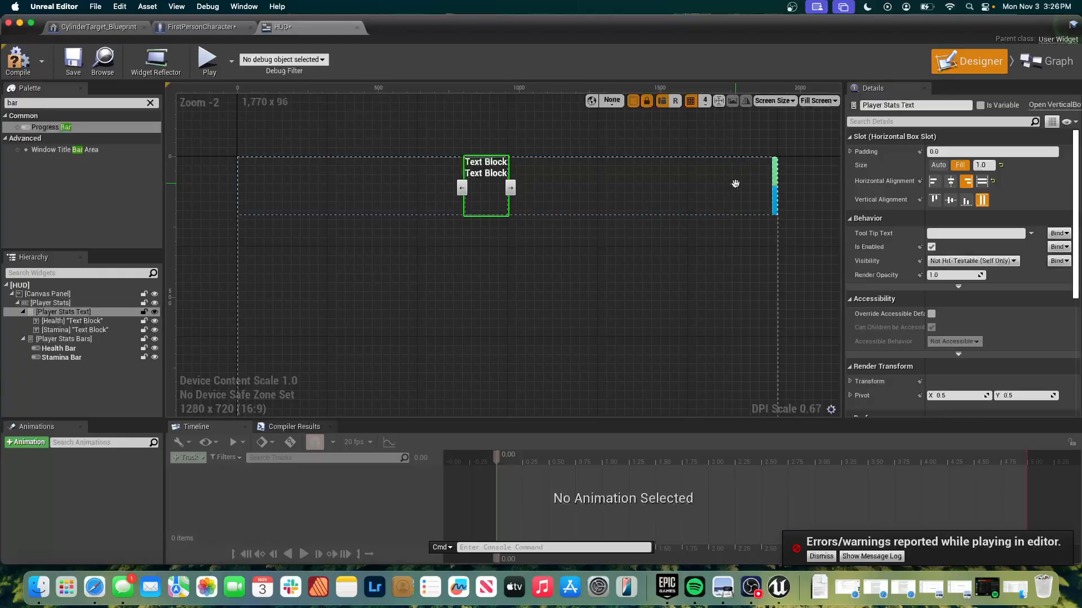
left_click(766, 175)
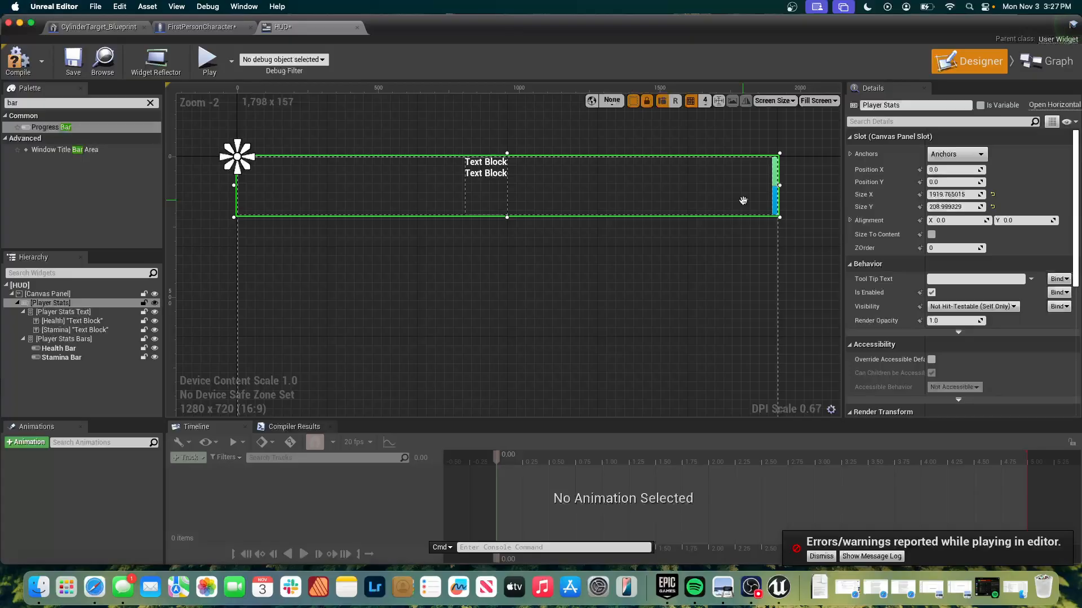
left_click(779, 190)
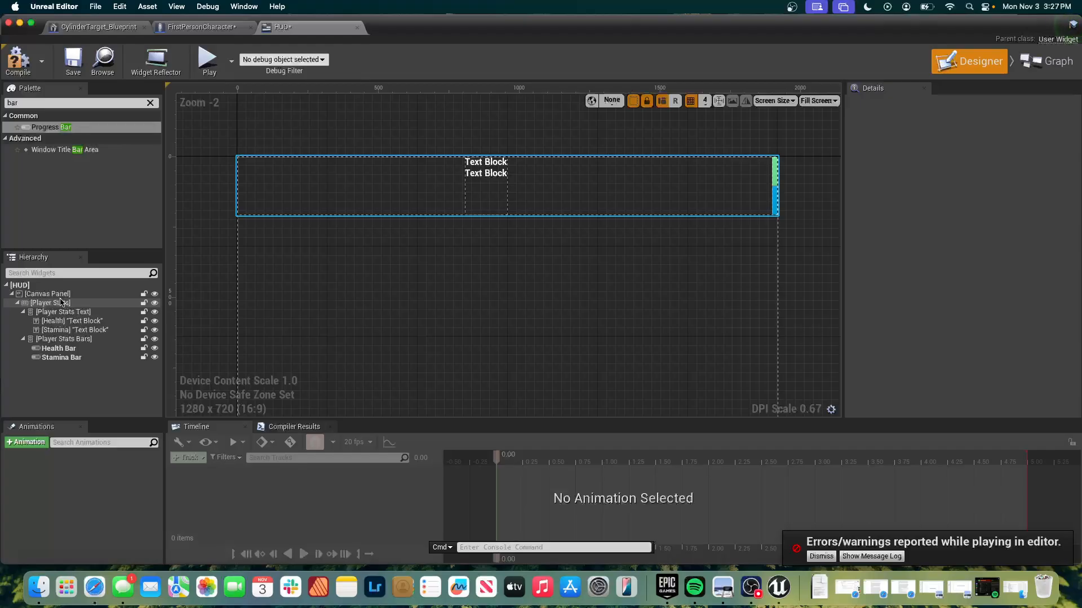
Set the Health text block's displayed text to "Health", keeping it above the Stamina text block.
left_click(73, 321)
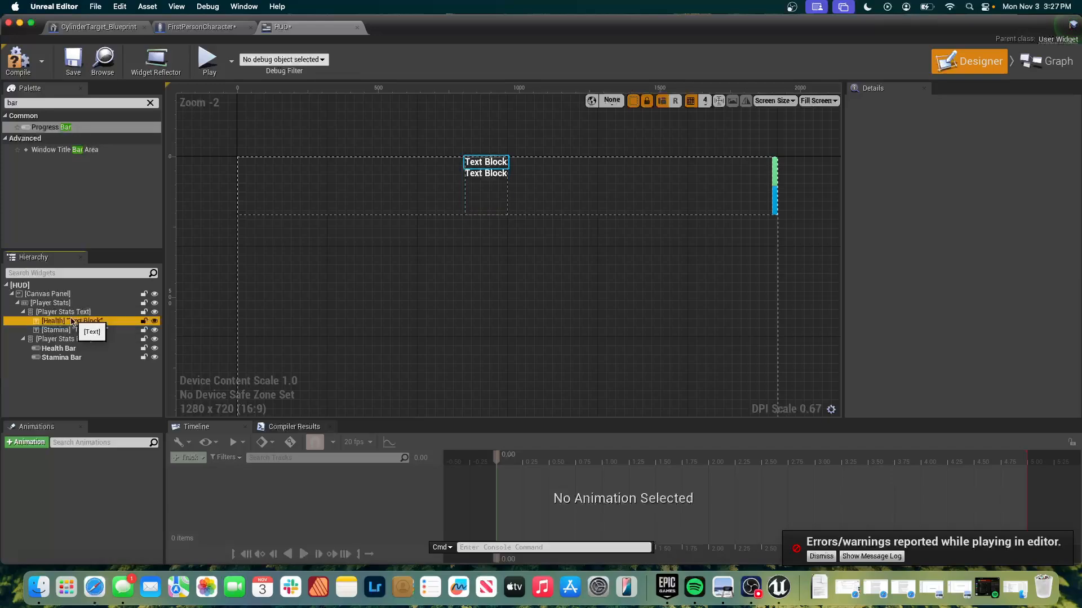
left_click(472, 161)
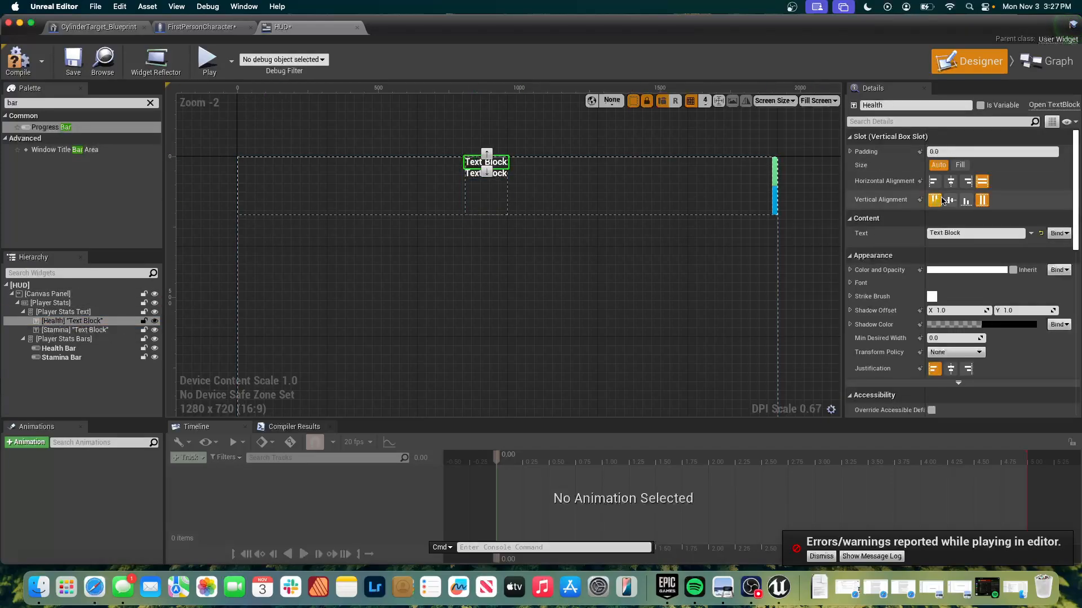
left_click(965, 232)
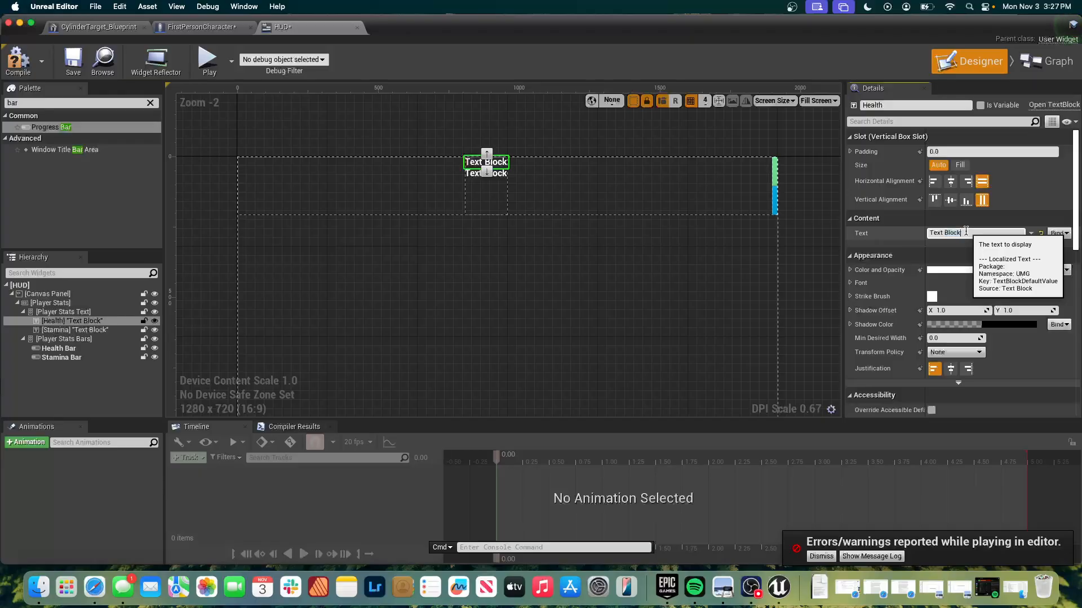
type("Health")
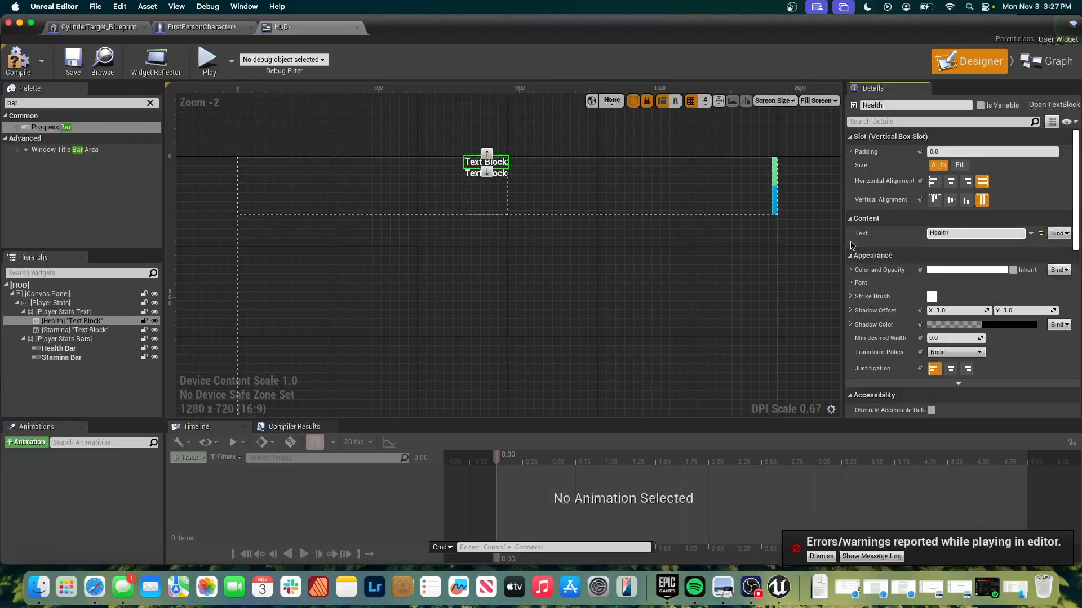
left_click(483, 170)
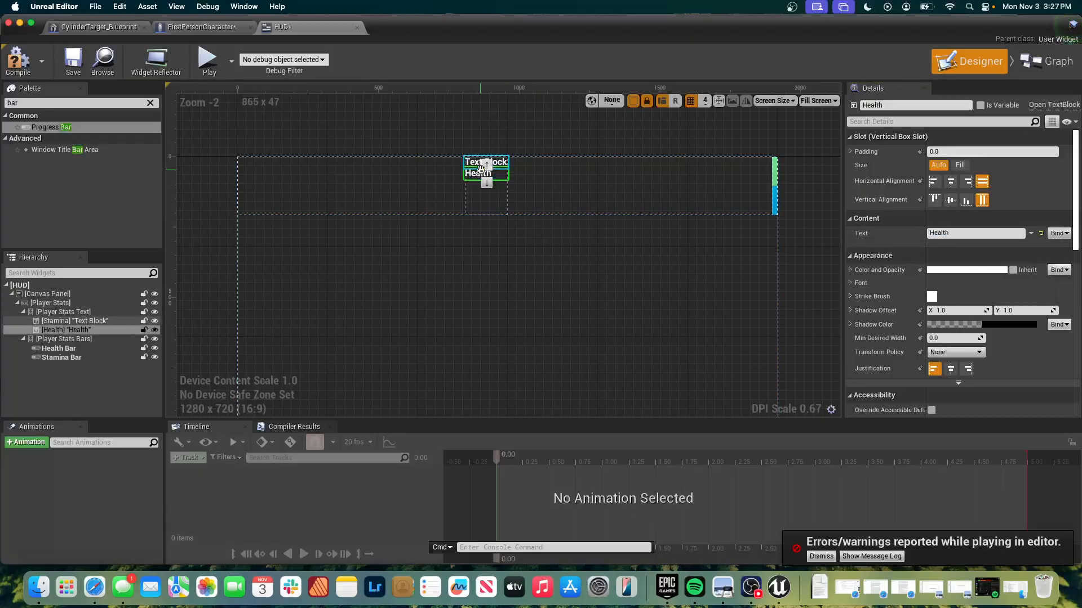
left_click(486, 164)
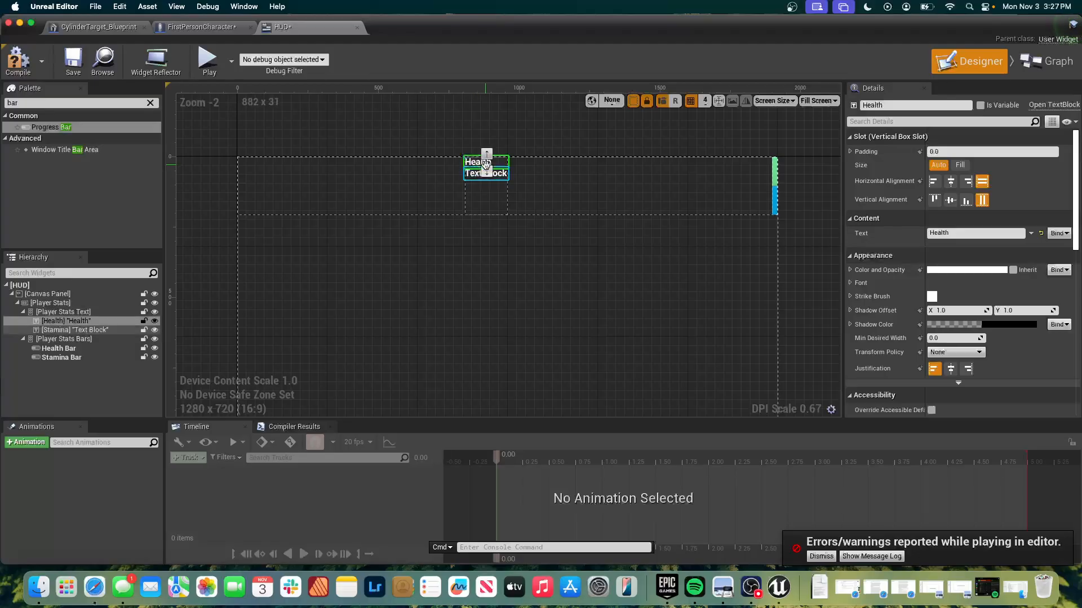
Set the Stamina text block's displayed text to "Stamina".
left_click(485, 173)
left_click(972, 233)
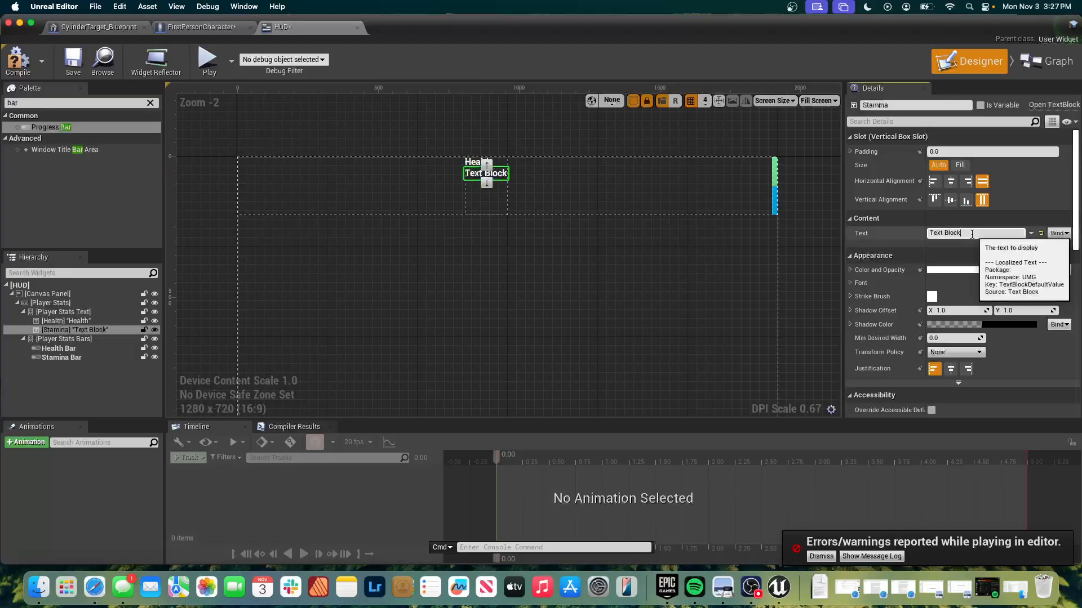
double_click(971, 233)
key("super+a")
type("Stamina")
key("Return")
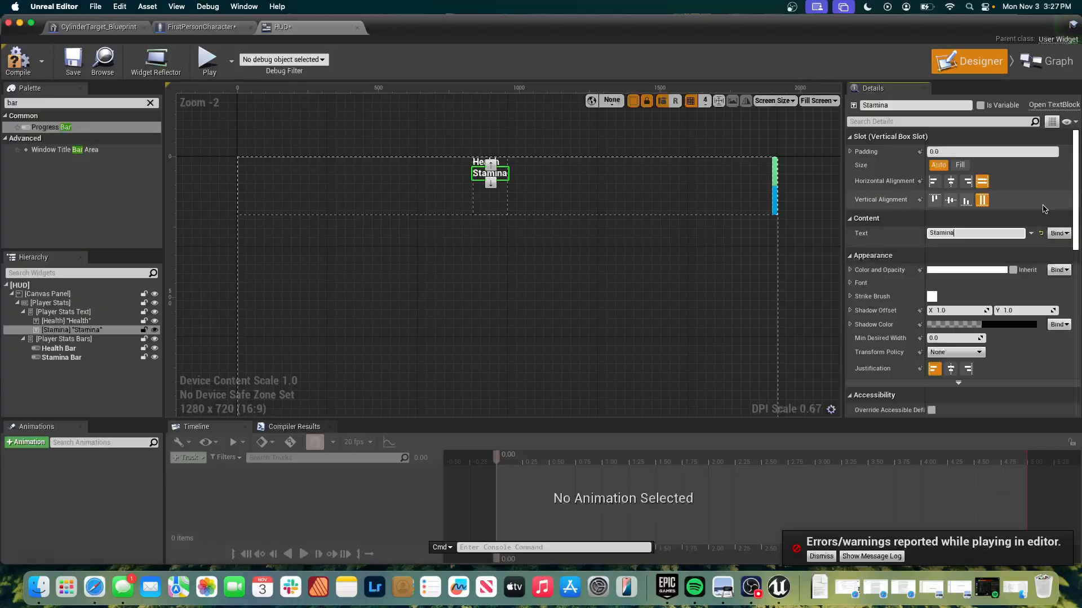
Try the Auto slot size on the Stamina Bar and switch it back to Fill.
left_click(775, 189)
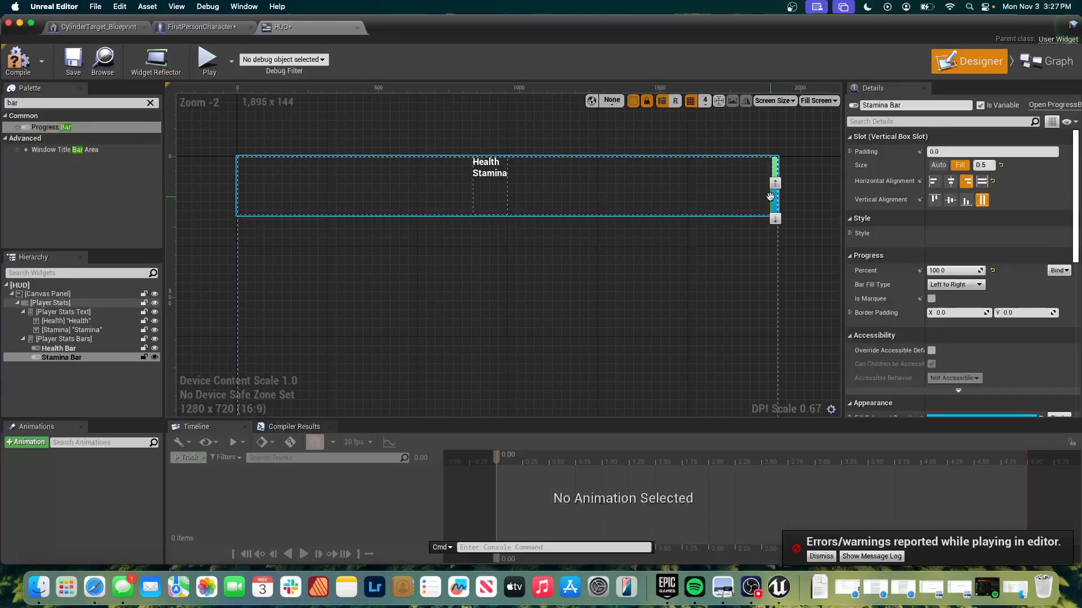
left_click(936, 166)
left_click(959, 164)
Examine the Health Bar's appearance, behavior, render transform, clipping and navigation properties.
left_click(772, 172)
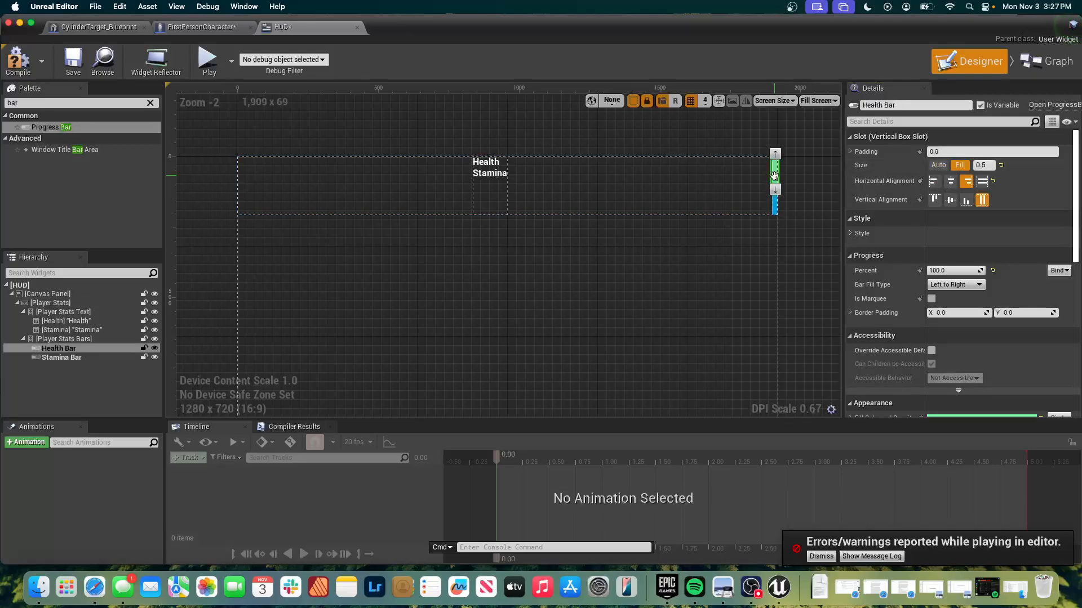
scroll(945, 286, "down", 10)
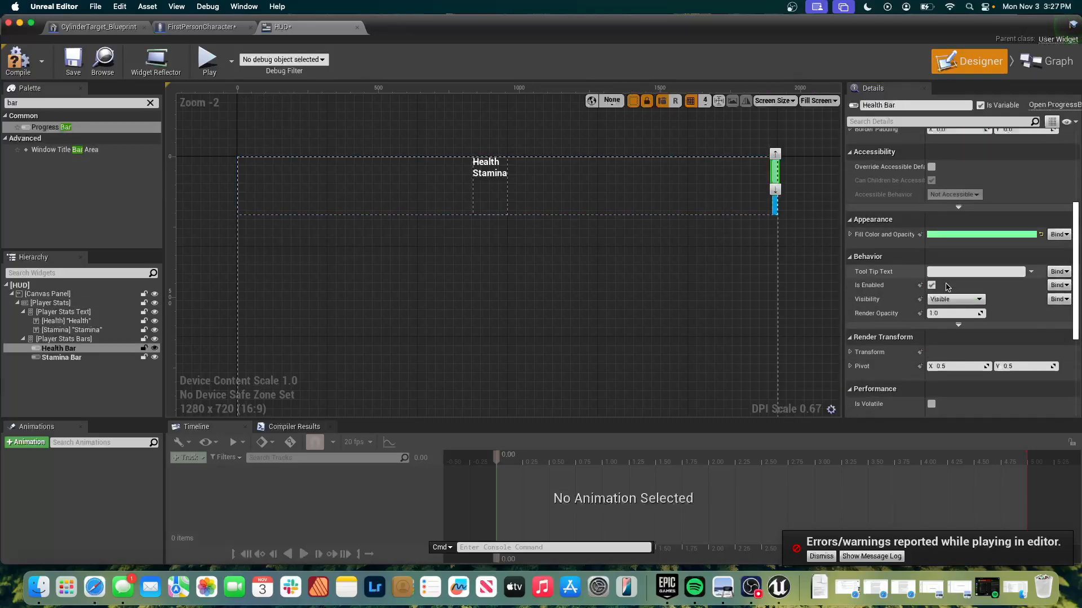
scroll(946, 287, "down", 5)
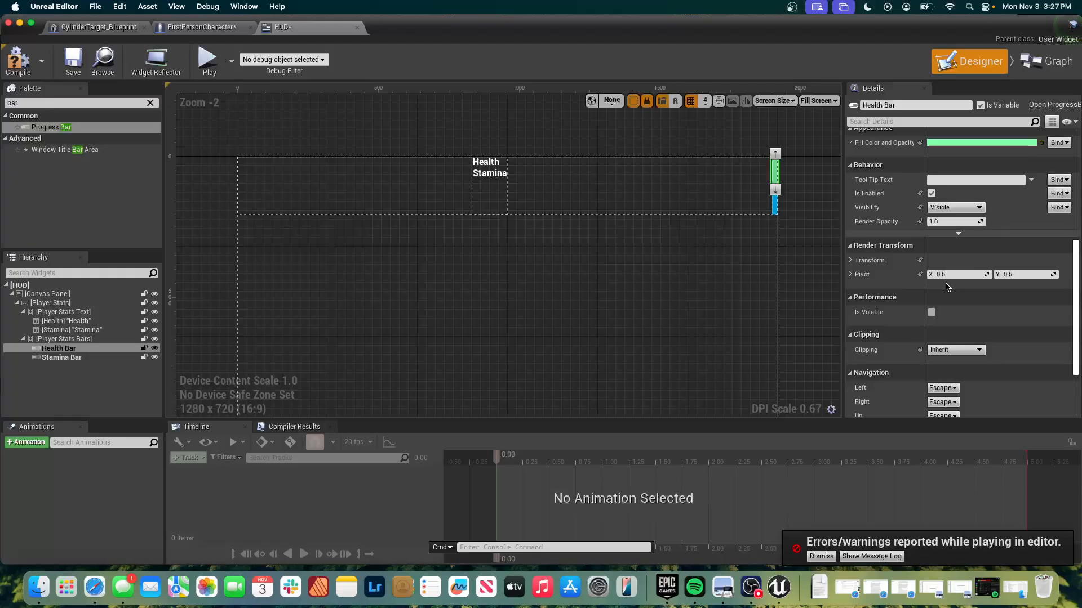
scroll(946, 287, "down", 2)
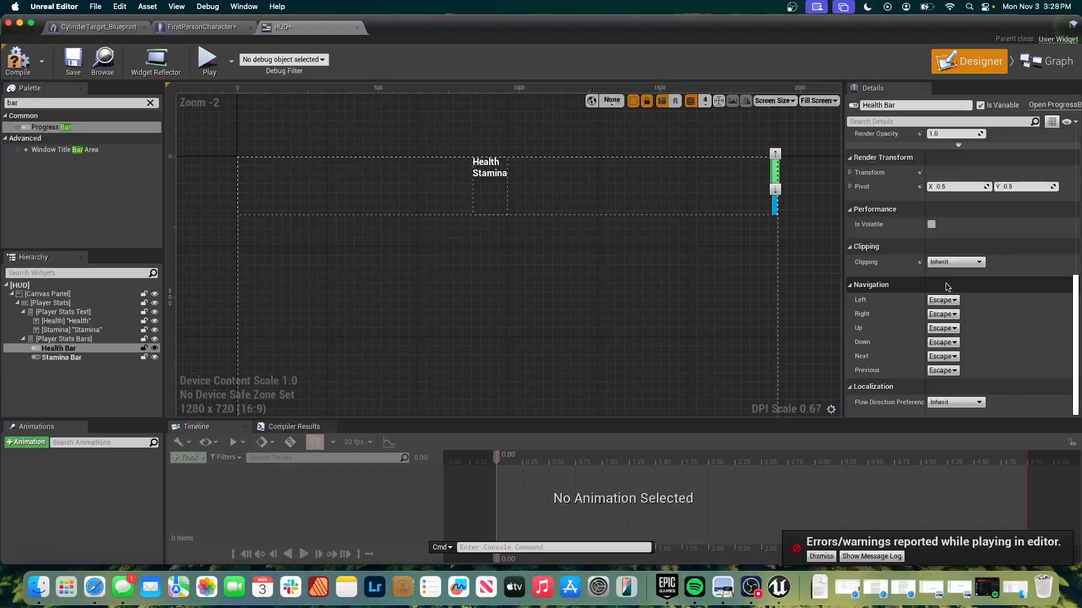
left_click(713, 327)
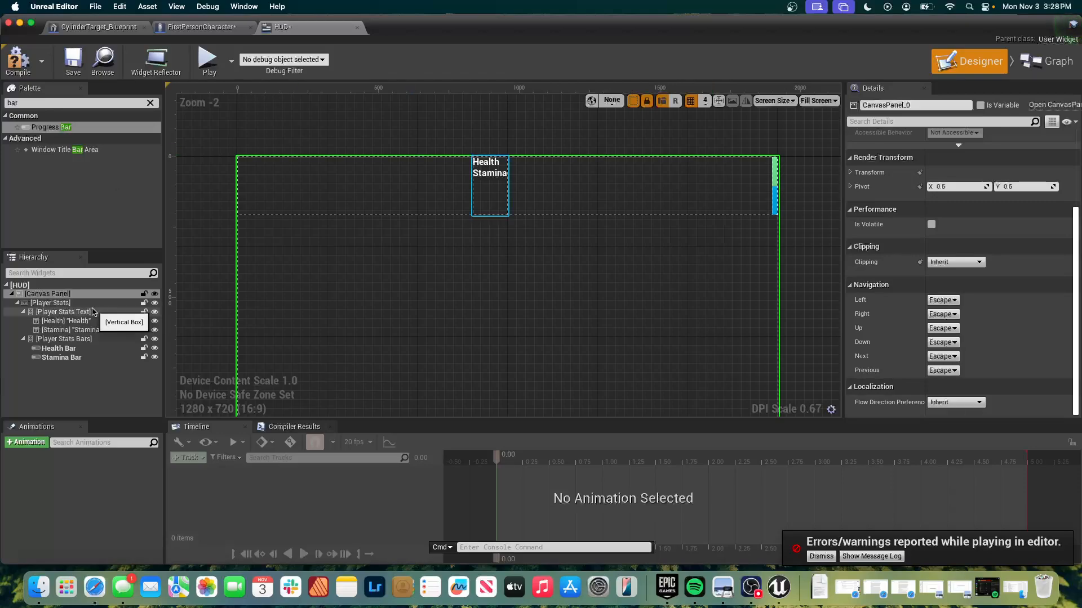
Clear the palette filter, add a Horizontal Box to the Canvas Panel and enlarge it in the area below Player Stats.
left_click(72, 181)
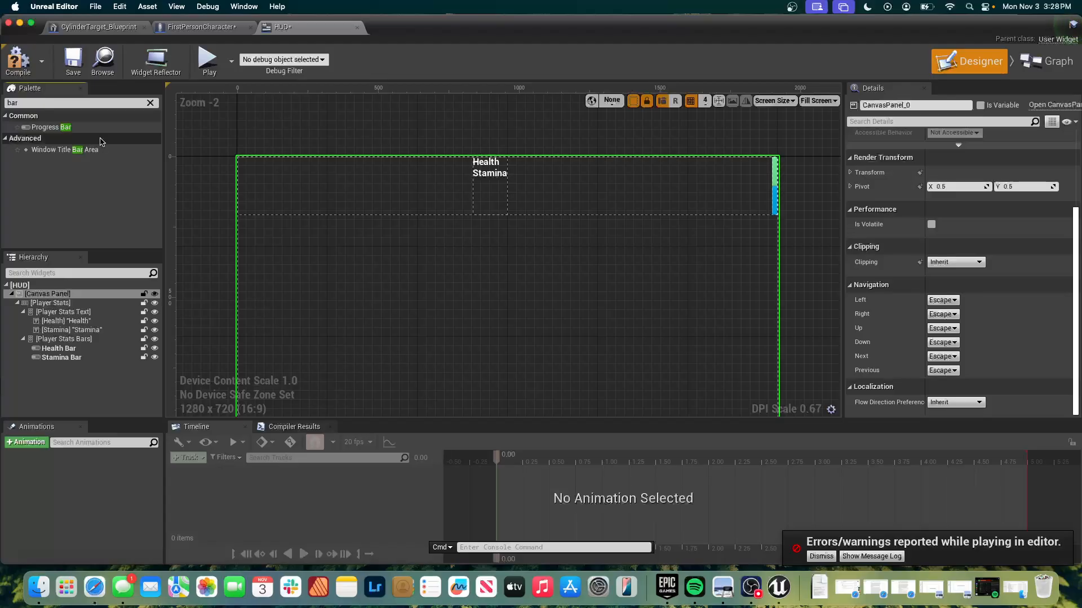
left_click(150, 103)
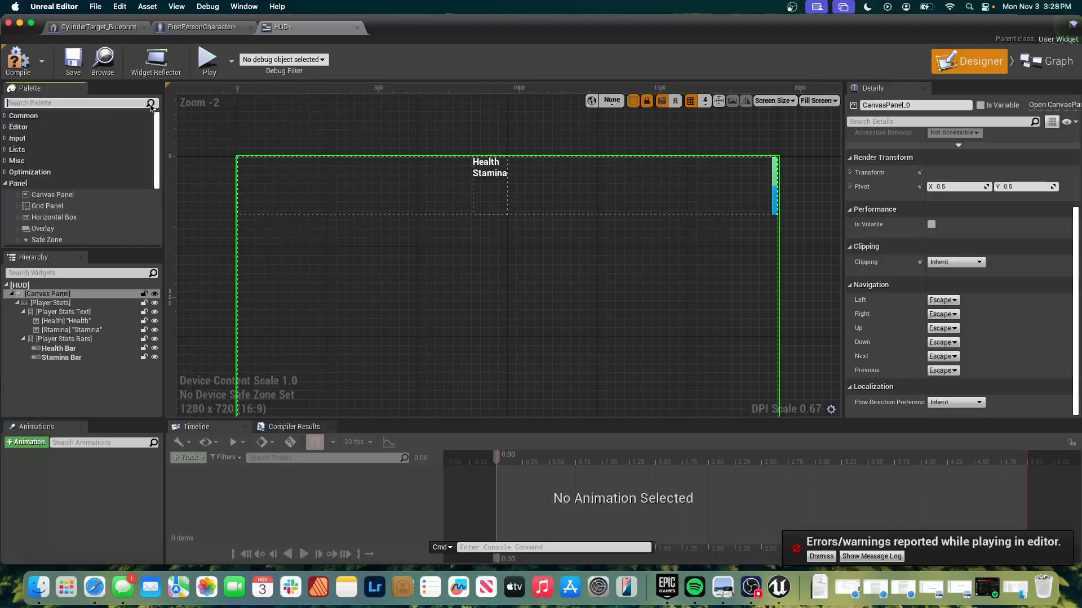
scroll(49, 203, "down", 3)
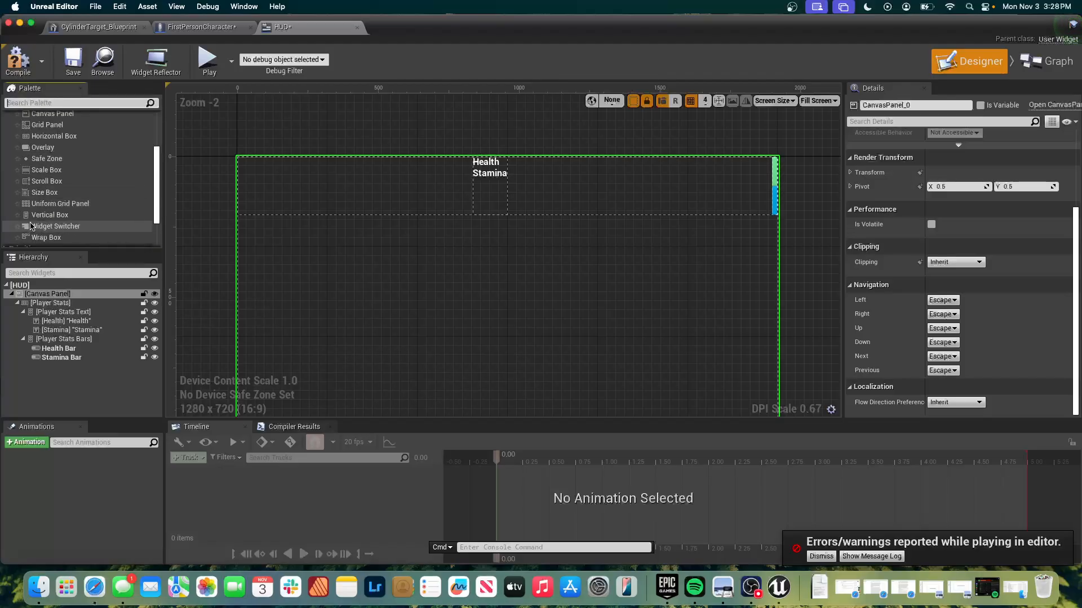
left_click_drag(54, 136, 68, 297)
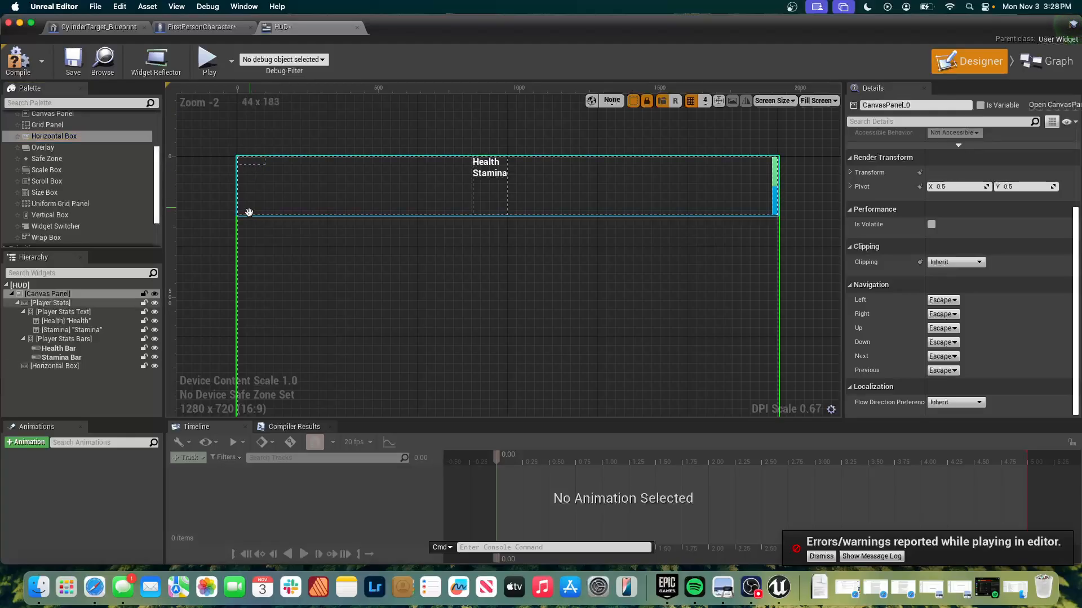
left_click_drag(241, 161, 309, 269)
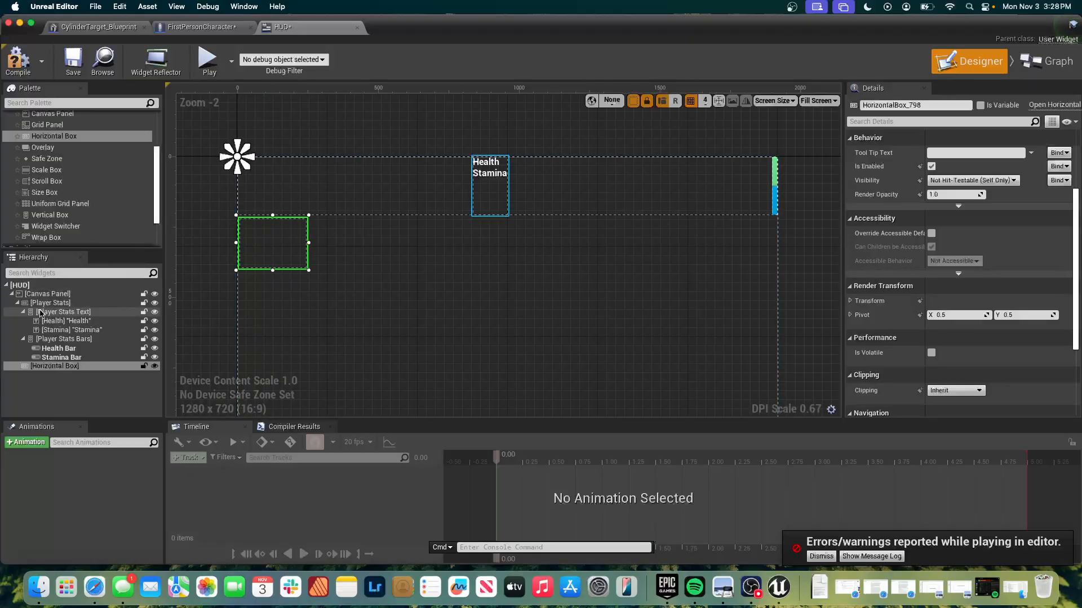
Rename the new Horizontal Box as Weapon Stats.
left_click(48, 367)
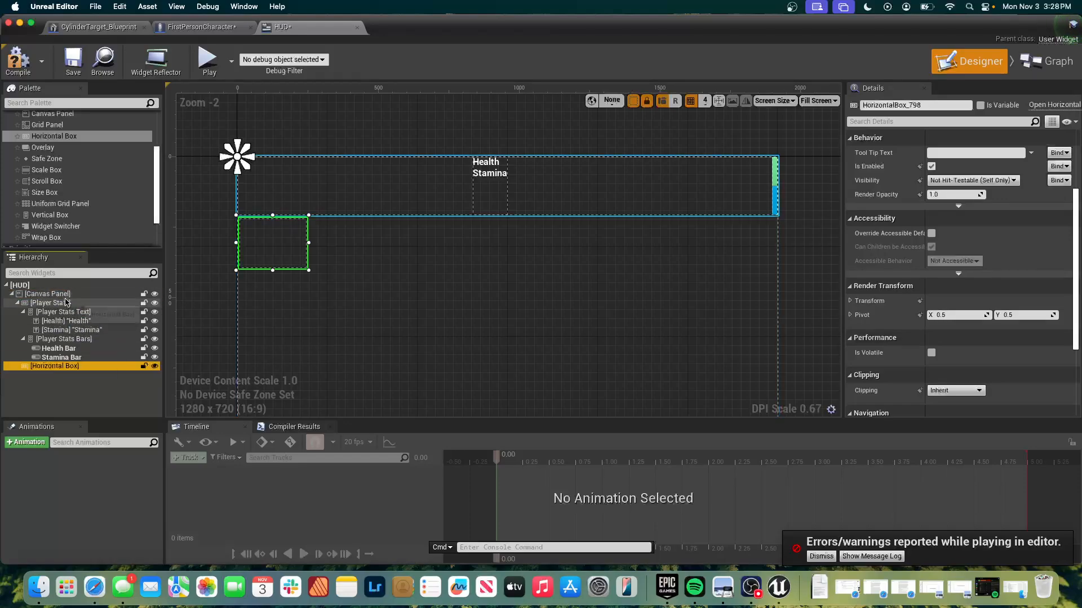
left_click(51, 366)
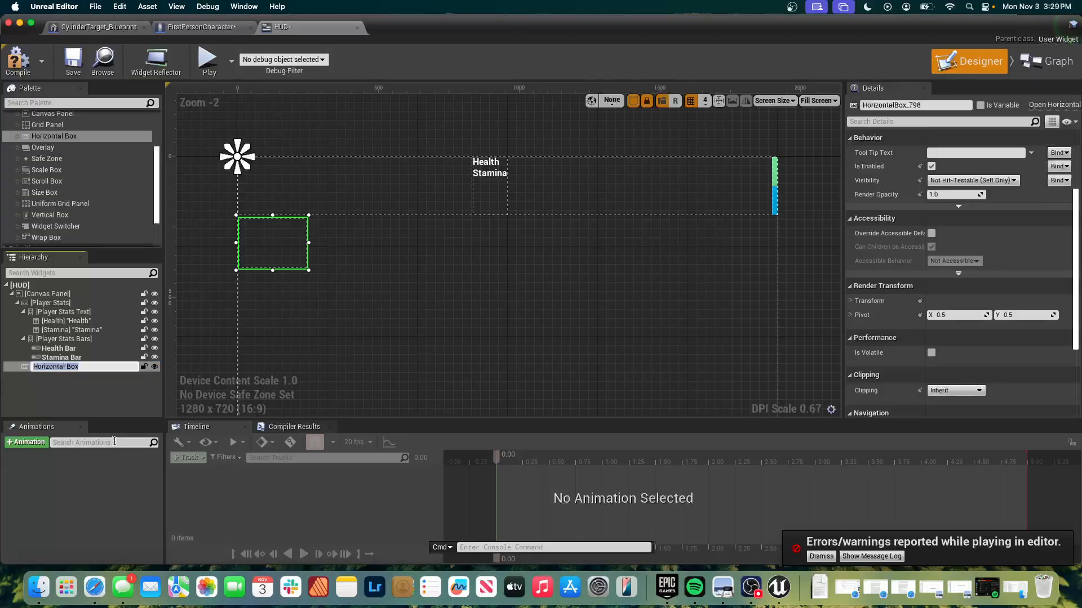
type("Weapon Stats")
key("Return")
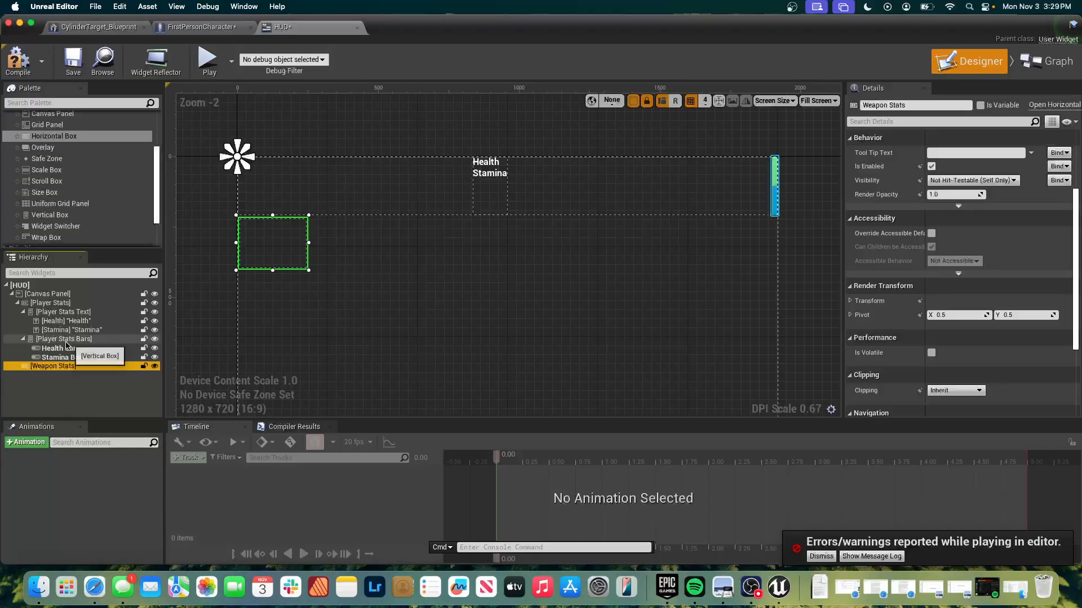
Try nesting the Weapon Stats box inside Player Stats and return it to the Canvas Panel.
left_click(22, 339)
left_click(22, 312)
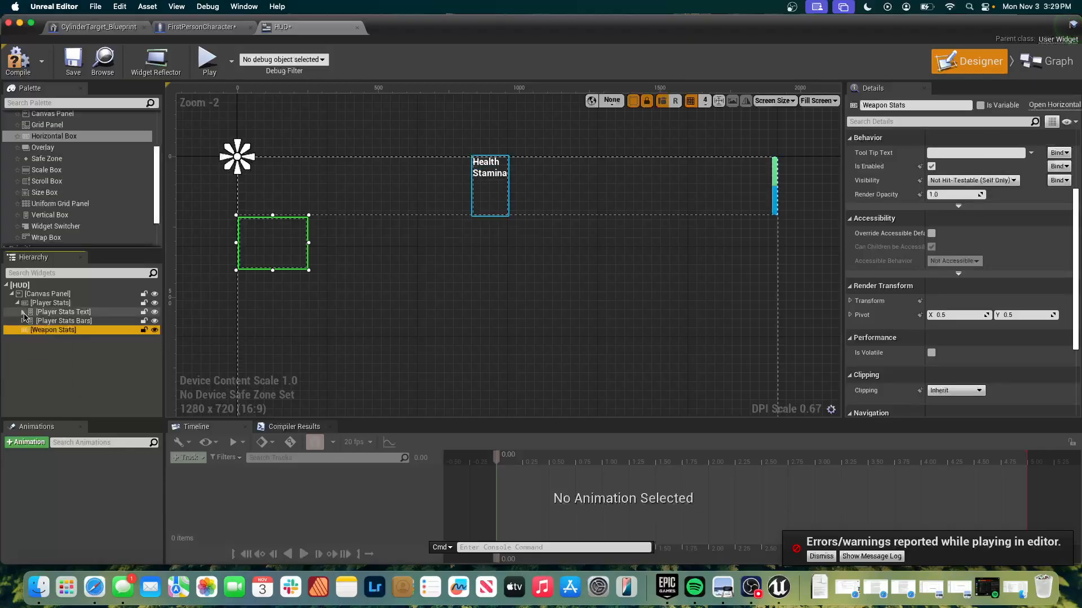
mouse_move(38, 334)
left_mouse_down()
mouse_move(56, 315)
mouse_move(55, 329)
mouse_move(49, 305)
left_mouse_up()
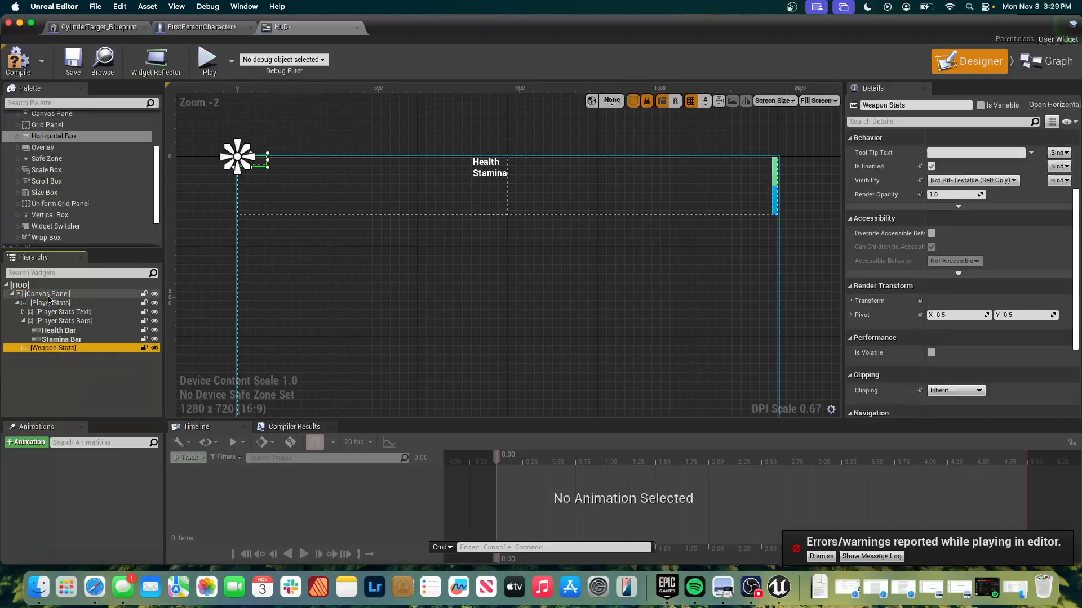
right_click(35, 350)
key("Escape")
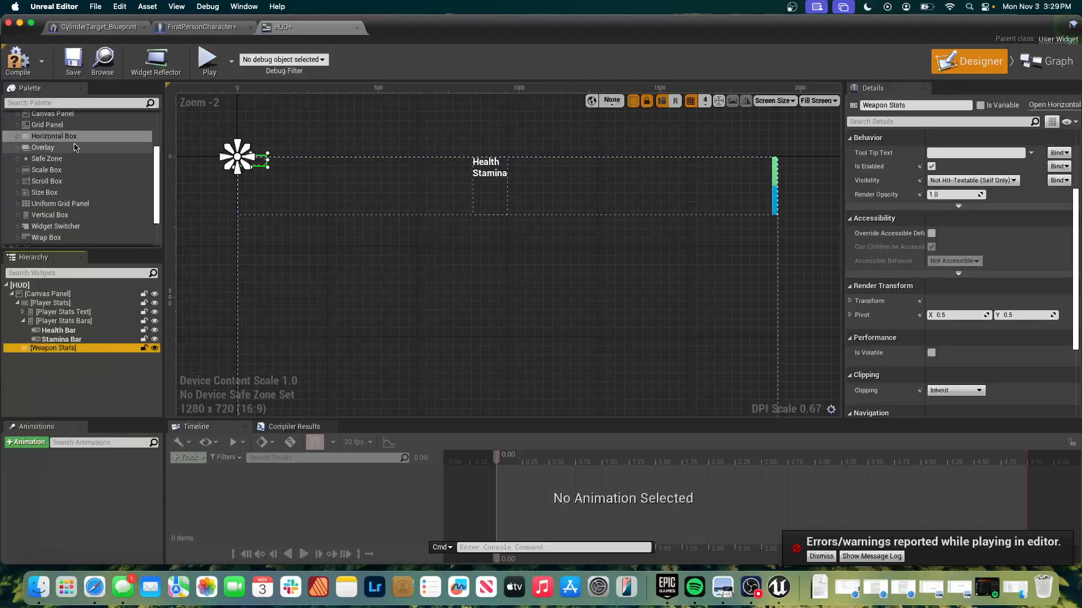
Add a Text widget from the Common widgets inside the Weapon Stats horizontal box.
scroll(75, 147, "up", 3)
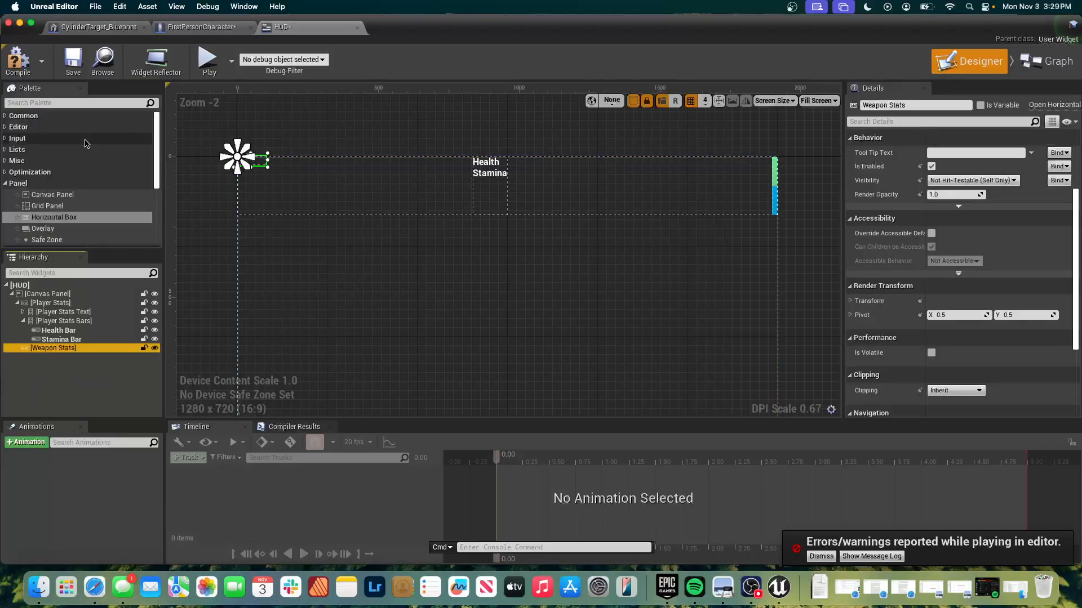
left_click(17, 115)
left_click(61, 217)
left_click_drag(61, 217, 31, 352)
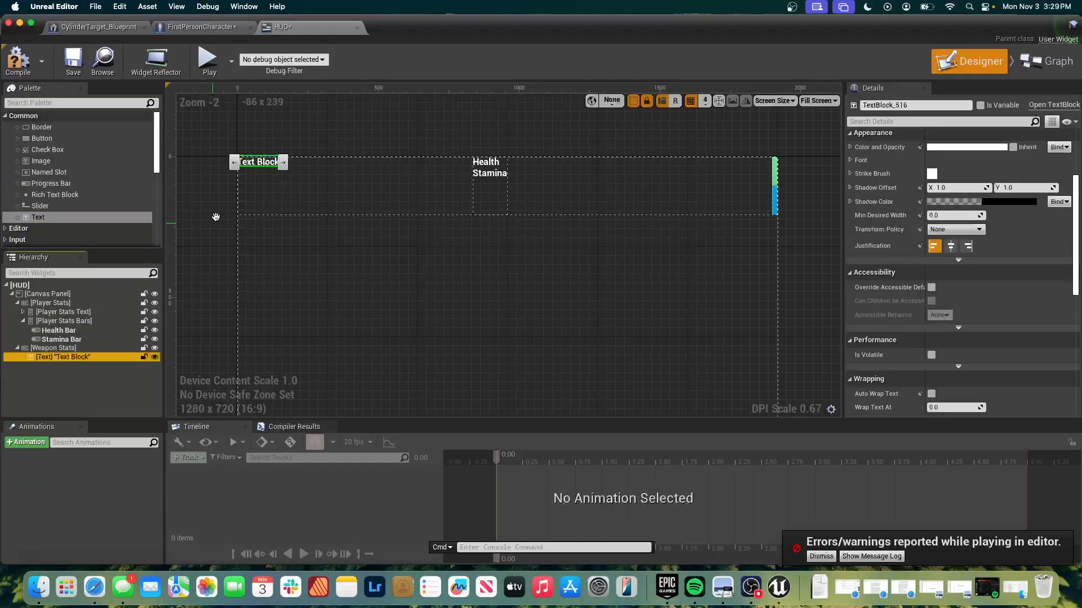
Rename the text widget inside Weapon Stats as Ammo.
double_click(87, 358)
double_click(87, 357)
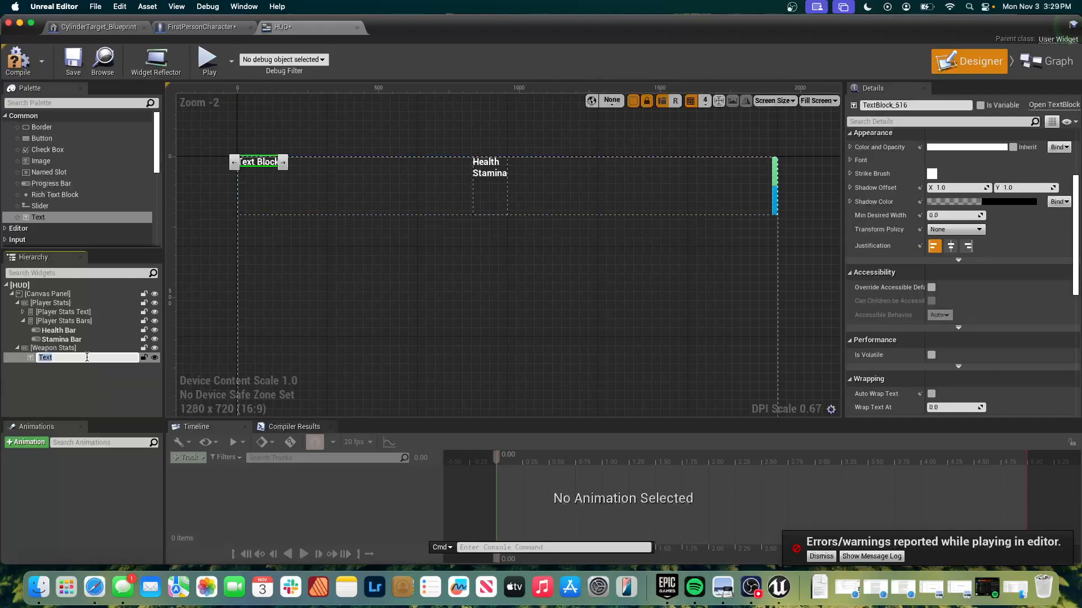
type("Ammo")
key("Return")
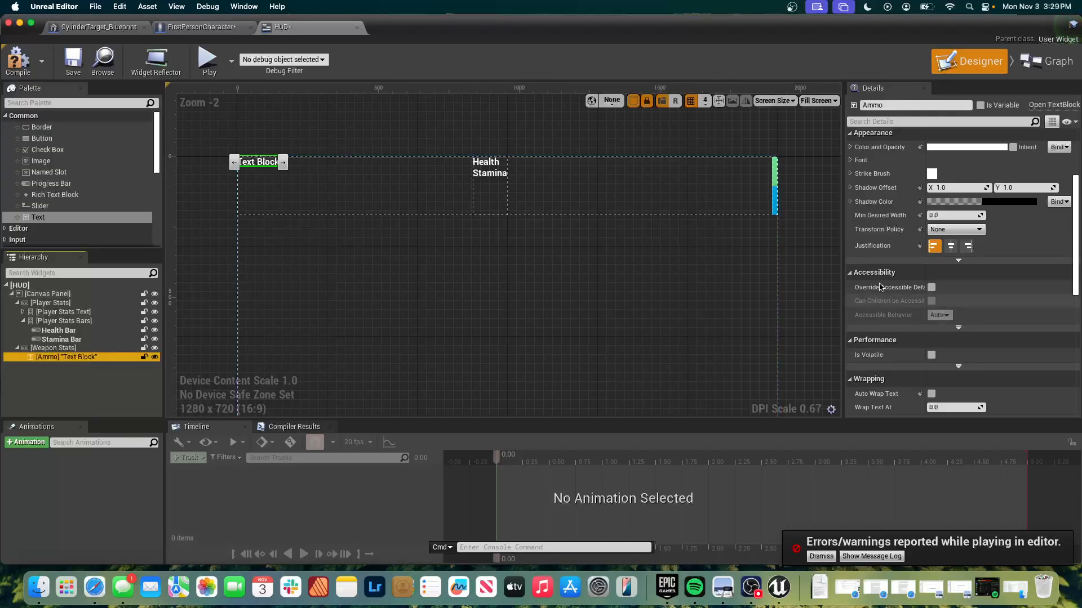
Set the displayed text of the Ammo widget to "Ammo: 30".
scroll(972, 231, "up", 4)
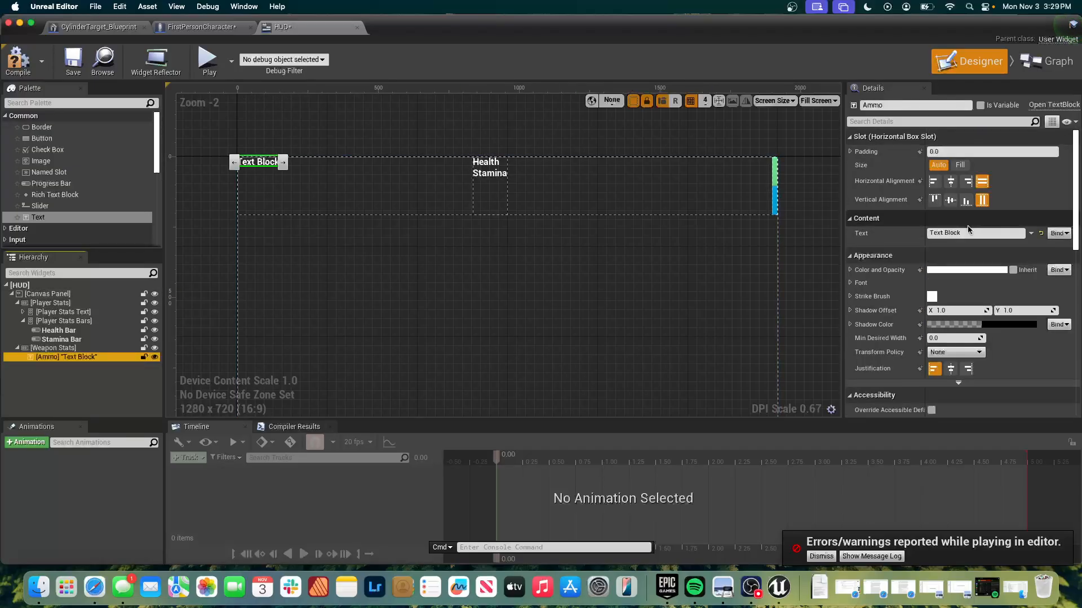
left_click(967, 231)
double_click(967, 231)
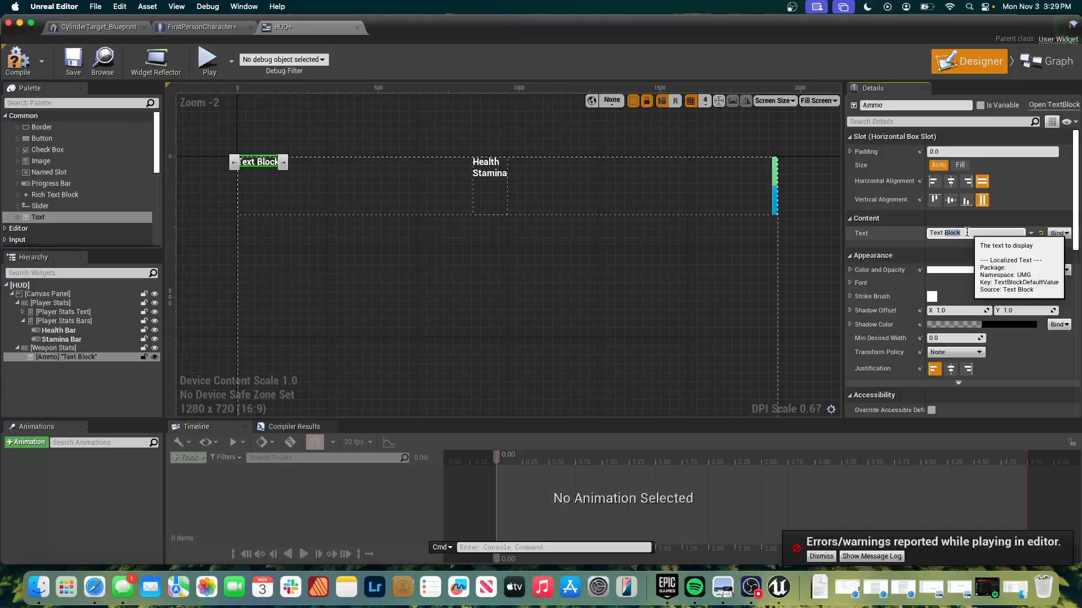
key("BackSpace")
key("BackSpace")
key("BackSpace")
key("BackSpace")
key("BackSpace")
key("BackSpace")
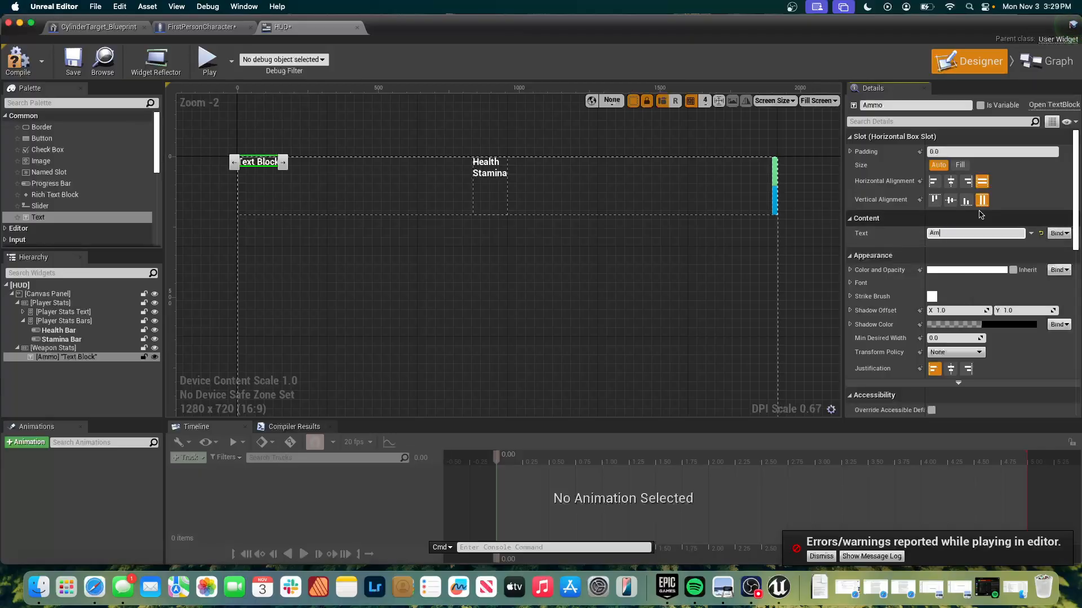
key("Return")
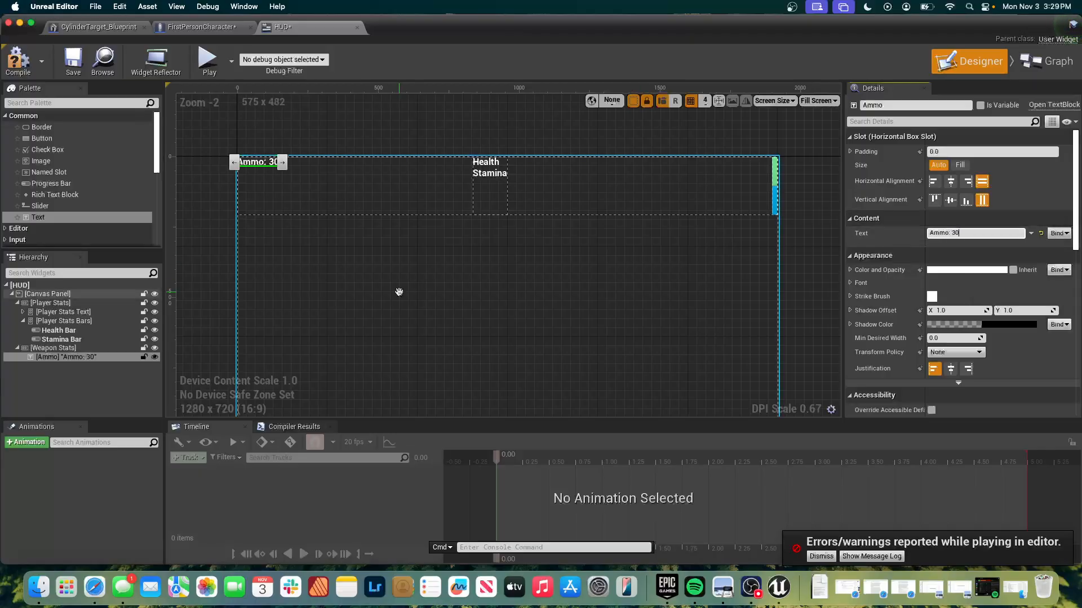
Add a second Text widget under Ammo in the Weapon Stats box and rename it as Kills.
left_click(89, 219)
left_click_drag(43, 357, 45, 361)
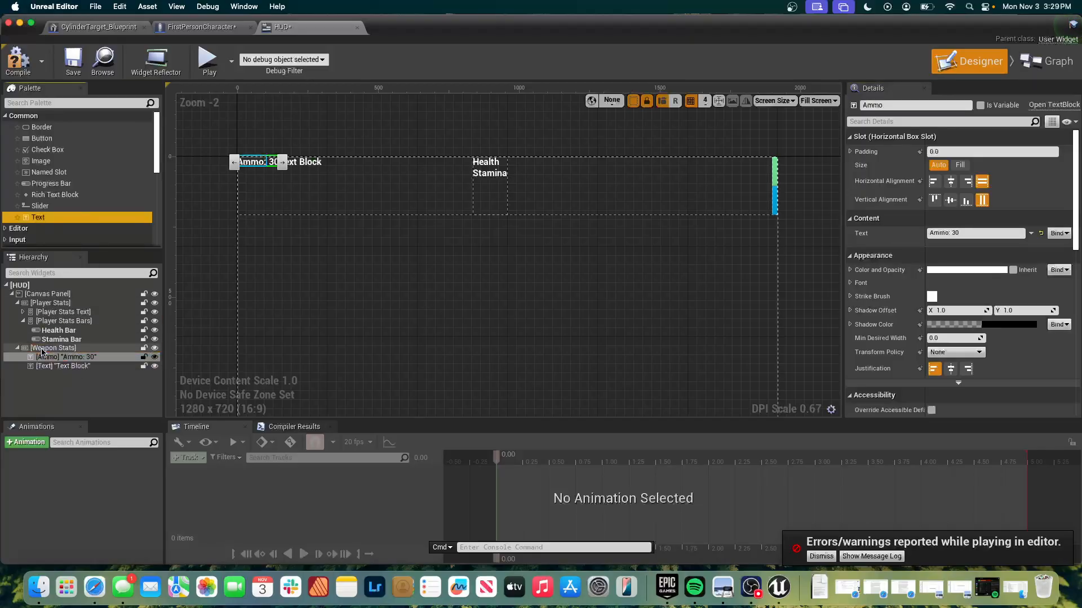
left_click(102, 367)
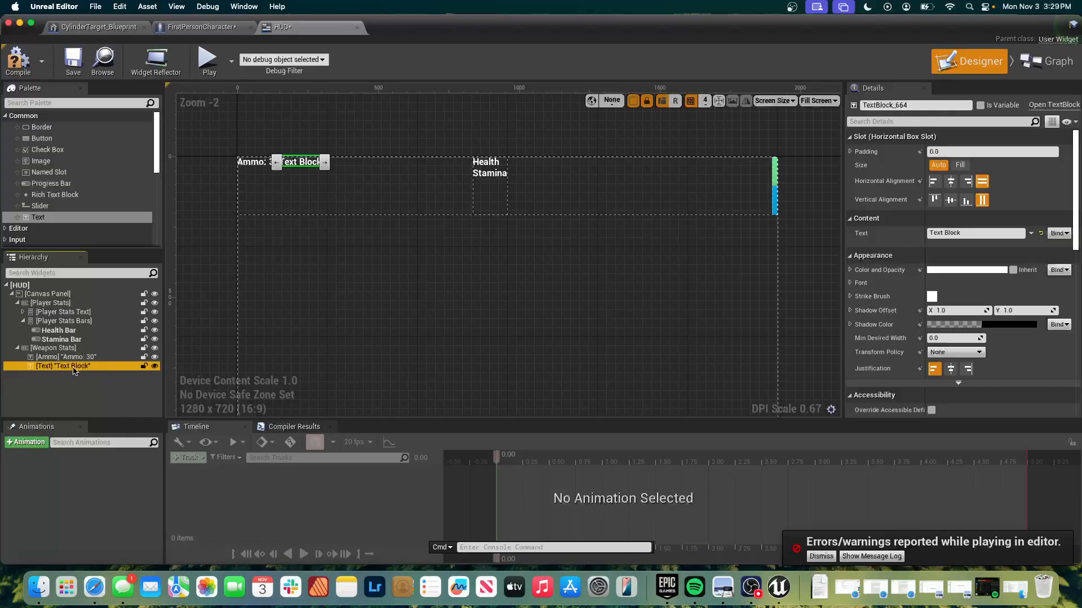
double_click(73, 366)
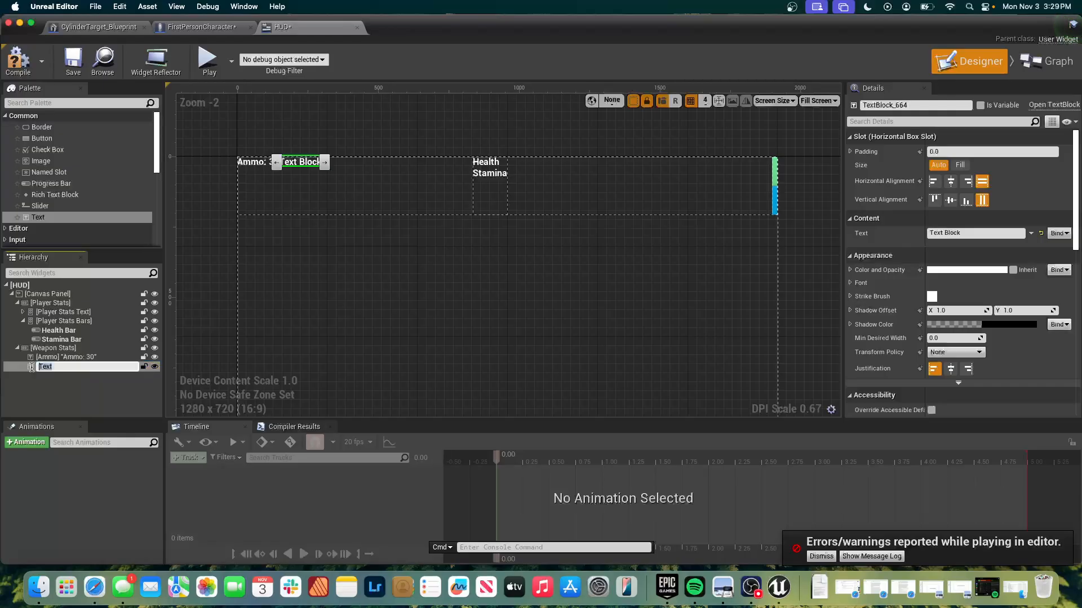
type("Kills")
key("BackSpace")
key("Return")
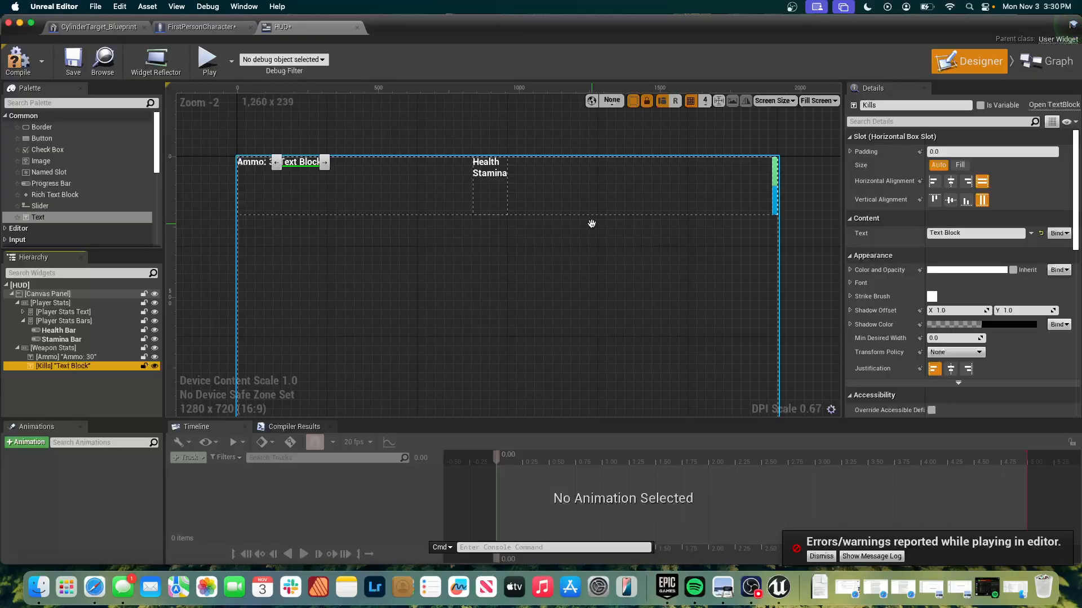
left_click(63, 348)
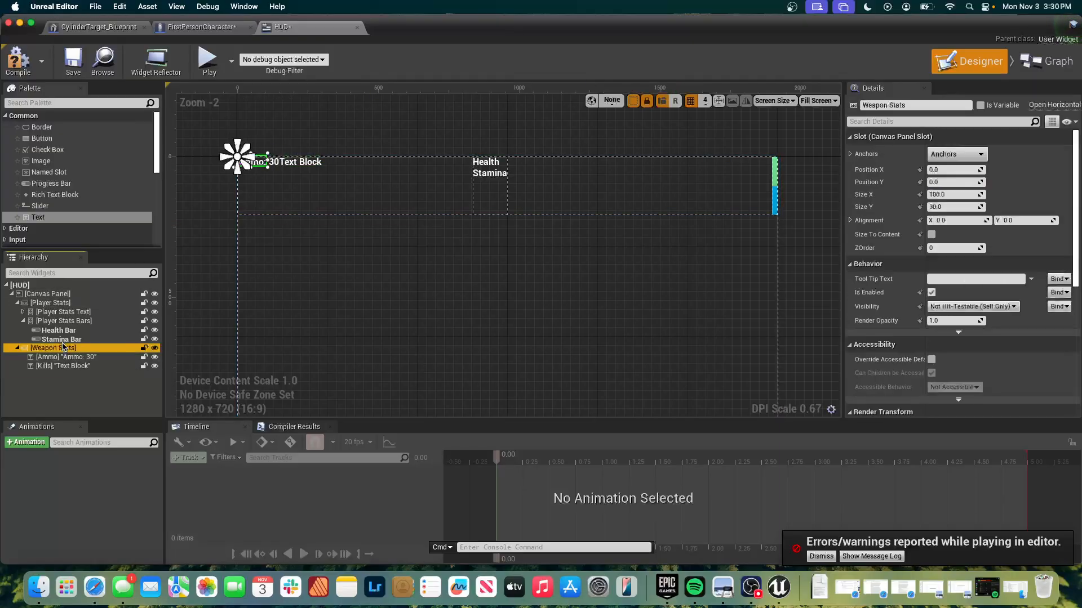
left_click_drag(63, 348, 237, 218)
left_click(268, 175)
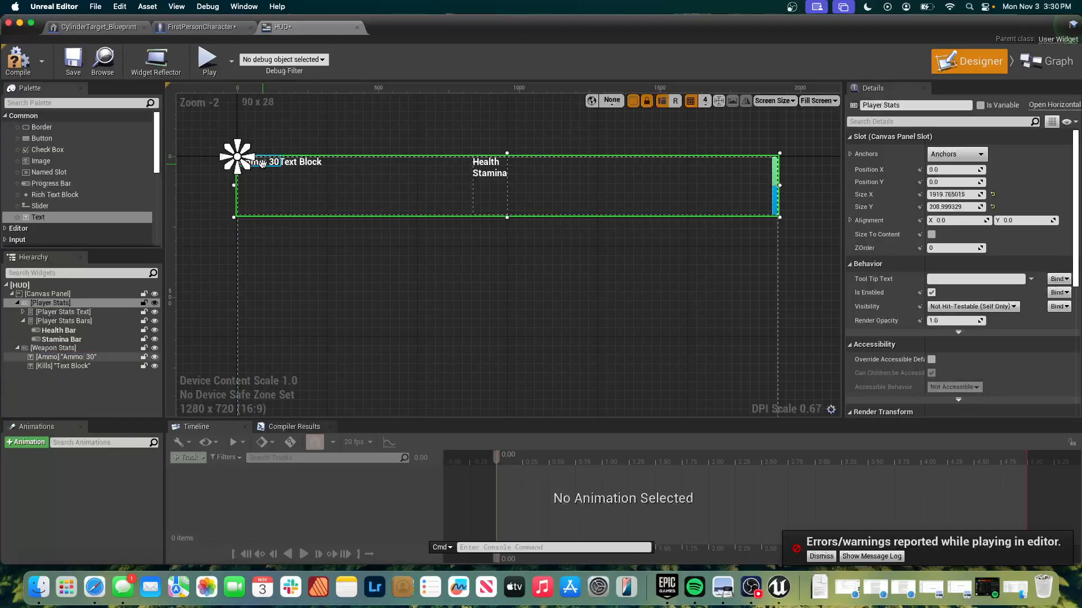
left_click(91, 313)
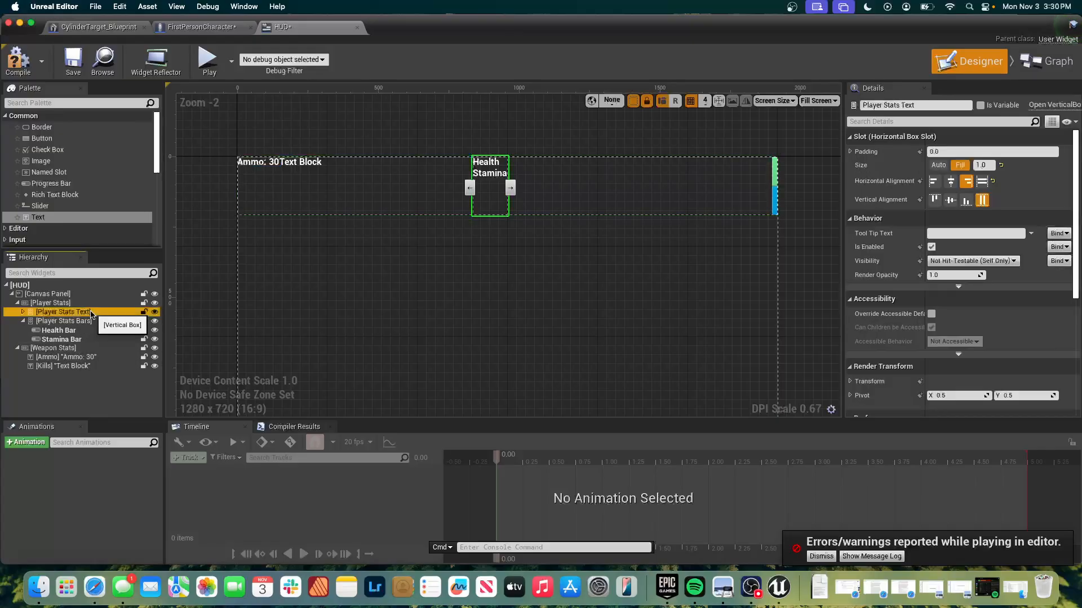
Set the Kills widget's displayed text to "Kills" and try moving it below the Ammo text on the canvas.
left_click(300, 163)
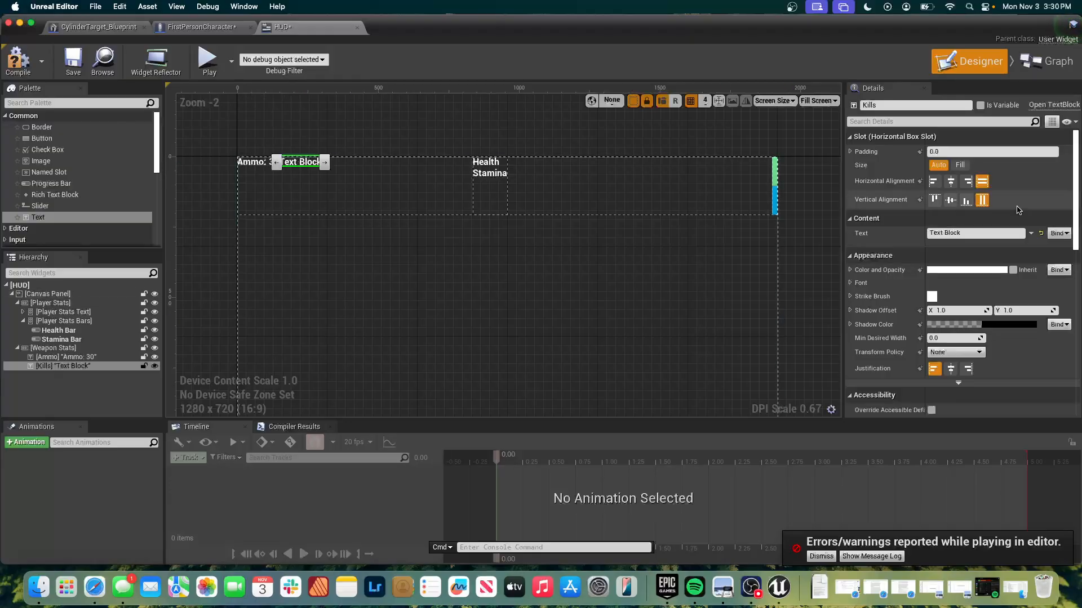
double_click(983, 233)
key("super+a")
type("Kills")
left_click(823, 321)
left_click_drag(294, 163, 280, 194)
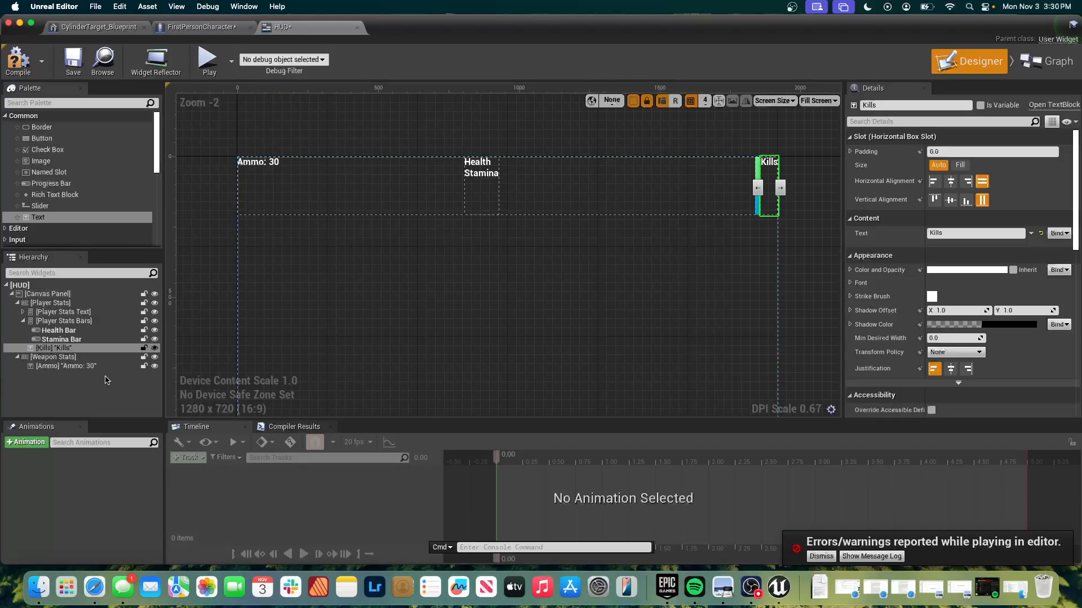
Undo the move and text edit of the Kills widget, and delete it from the Weapon Stats box.
key("super+z")
key("super+z")
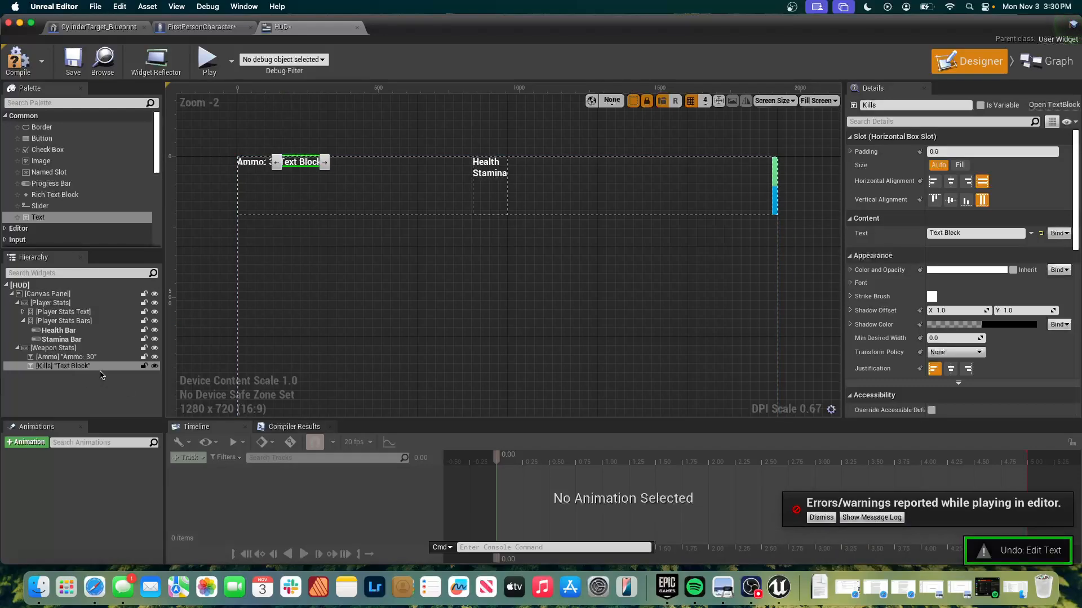
key("Delete")
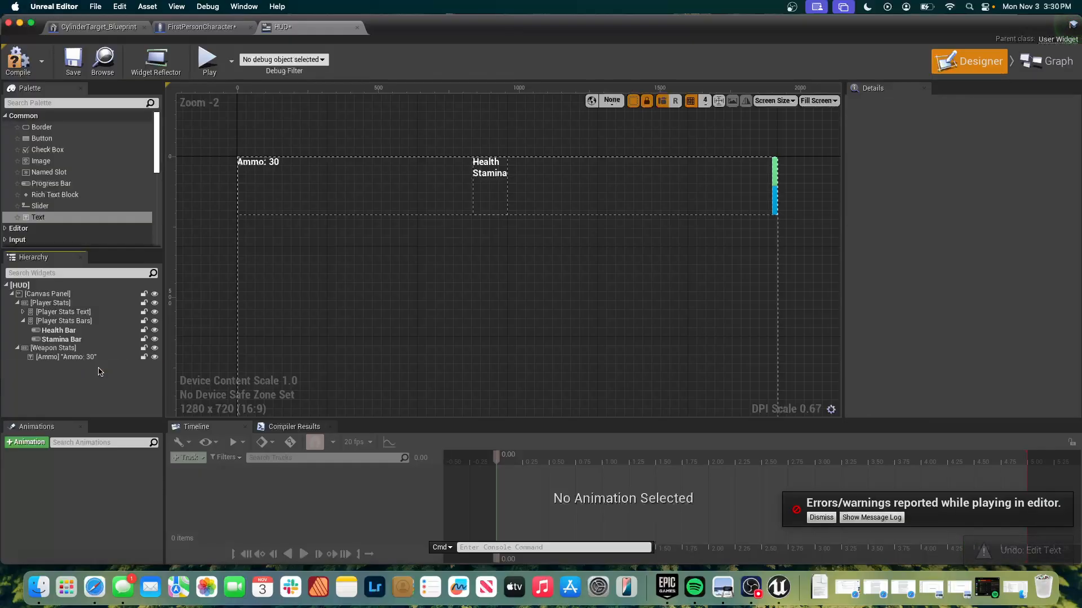
Locate the HUD asset in the Content Browser and open the FirstPersonCharacter blueprint from the FirstPersonBP Blueprints folder.
left_click(510, 162)
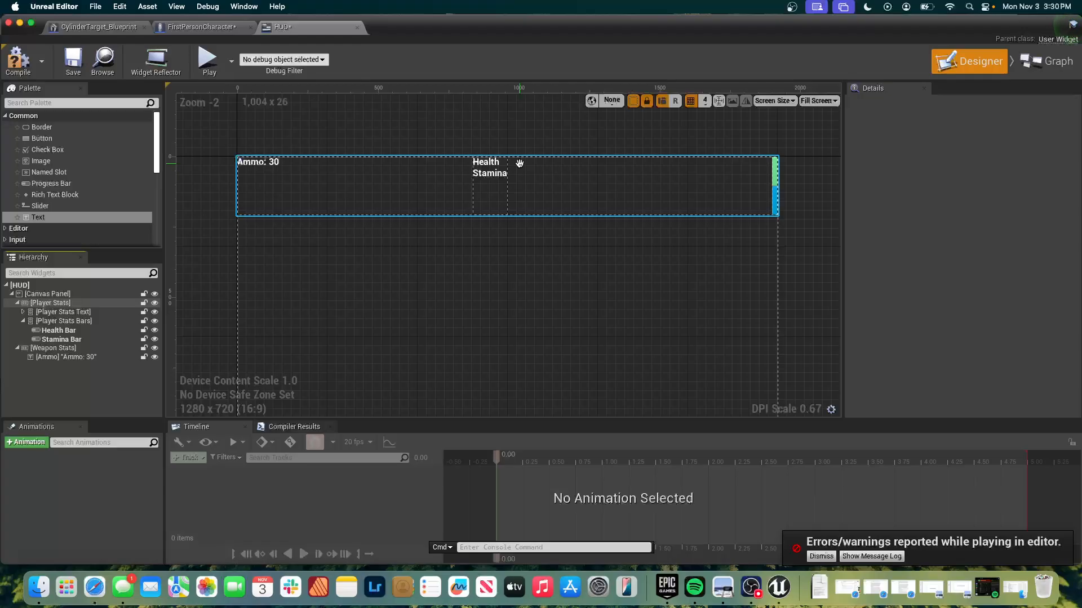
key("super+b")
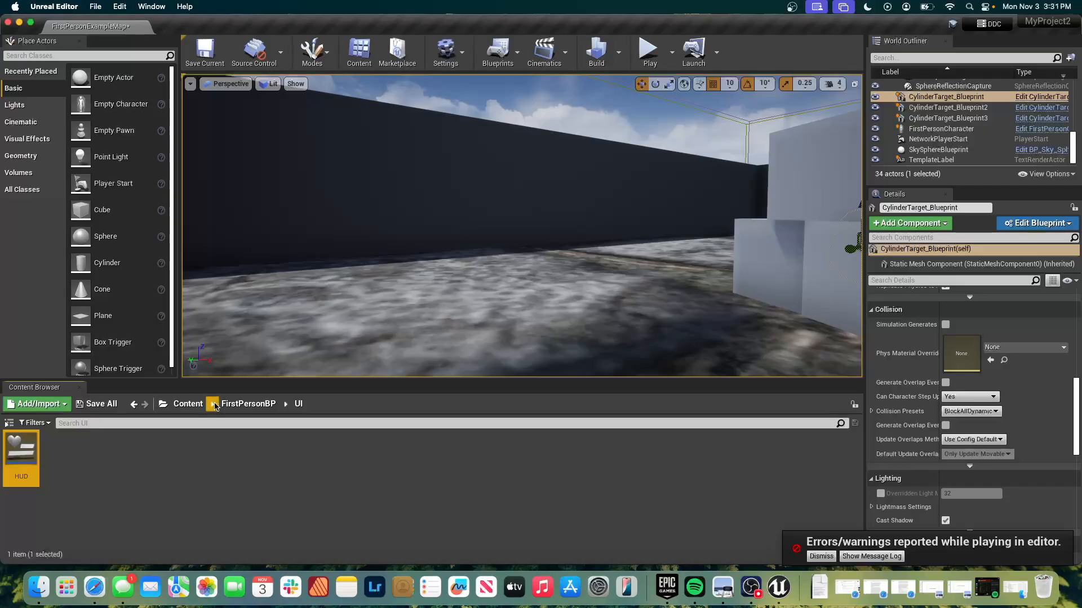
left_click(248, 404)
double_click(15, 451)
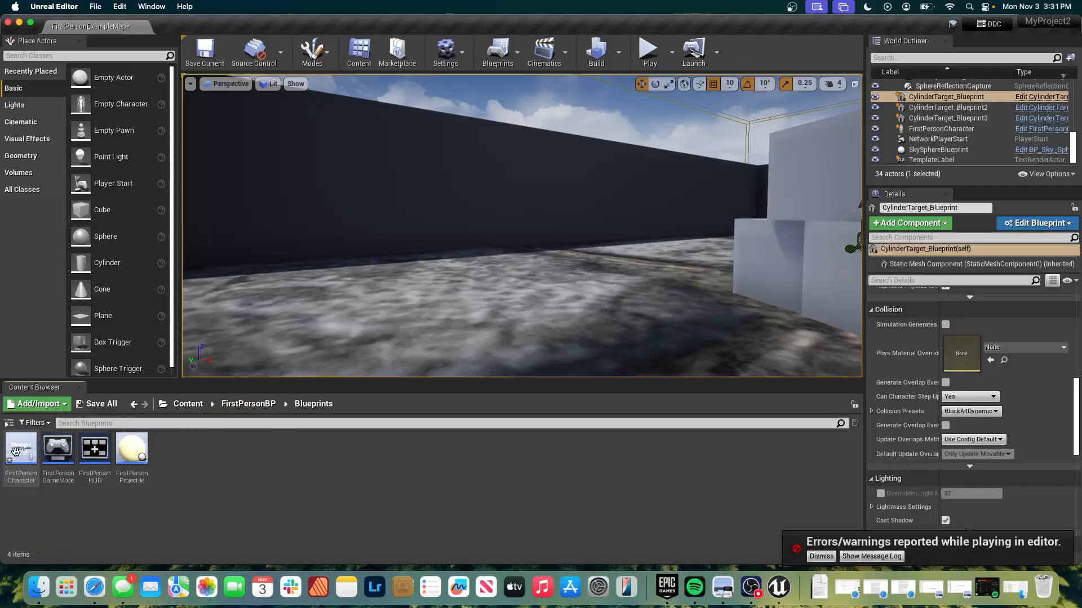
double_click(18, 454)
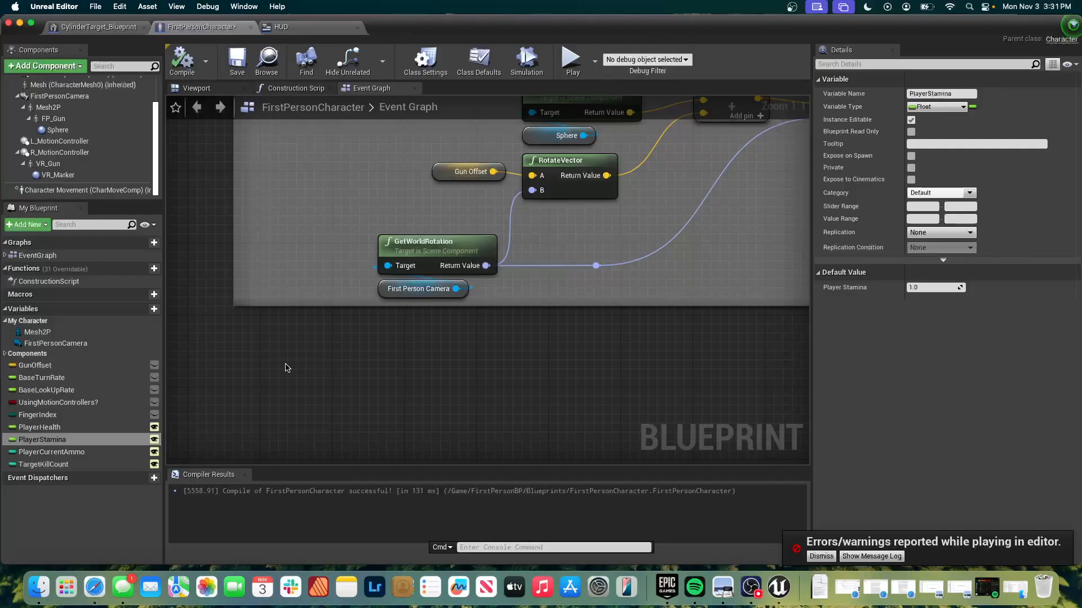
Find Event BeginPlay through an "event" action search in the Event Graph and look over the nodes connected to it.
right_click(261, 348)
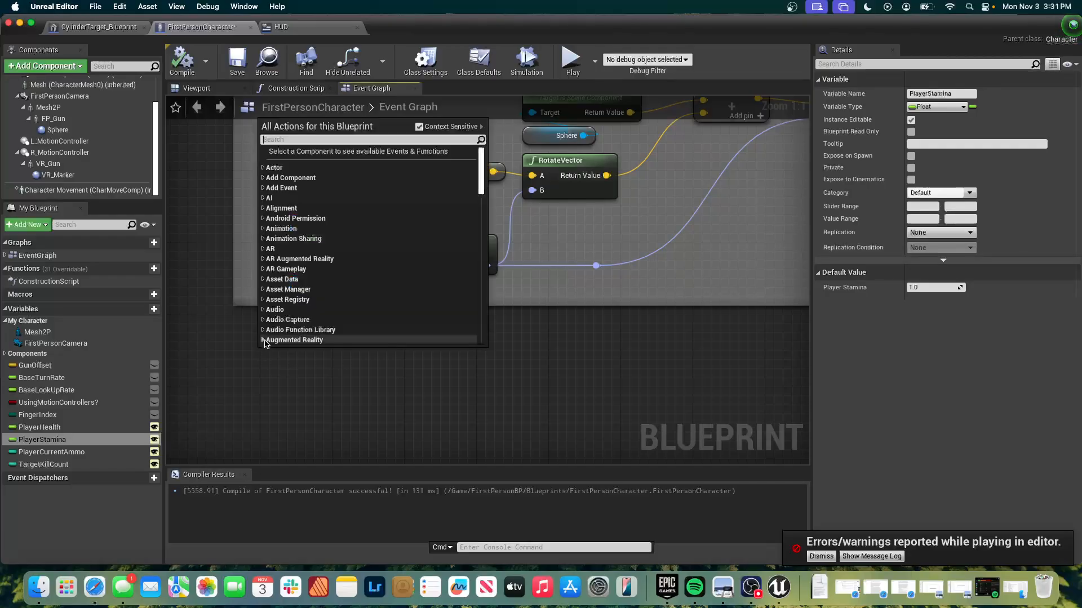
type("event")
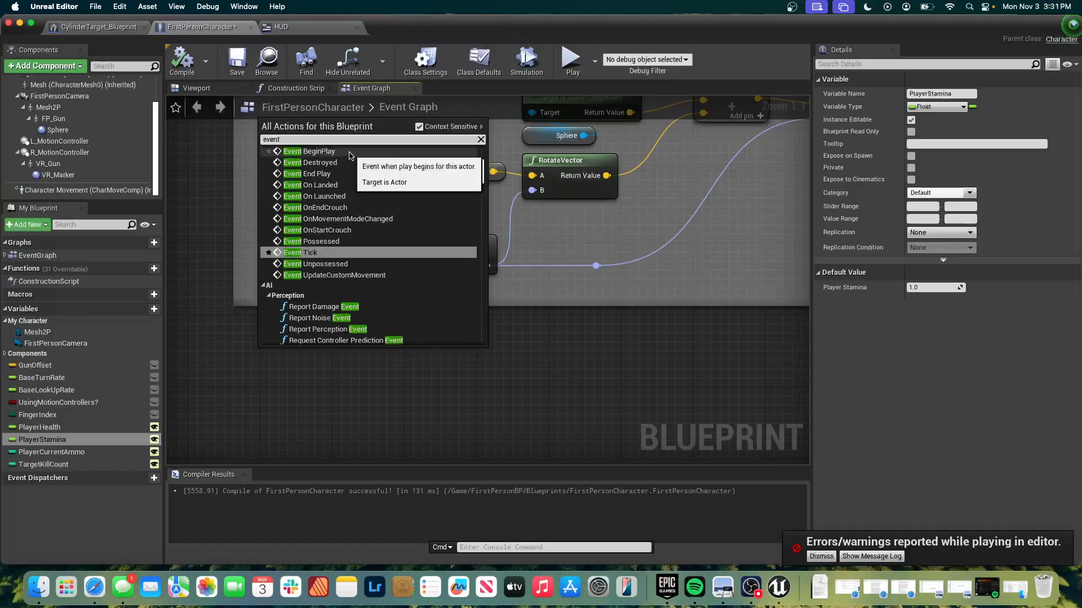
left_click(310, 151)
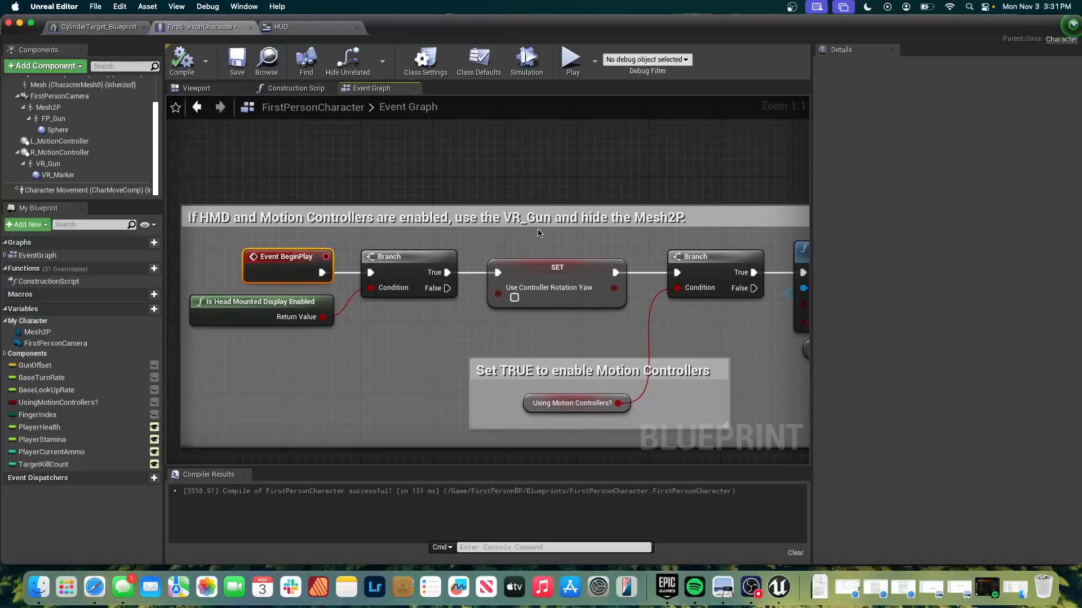
scroll(538, 233, "right", 5)
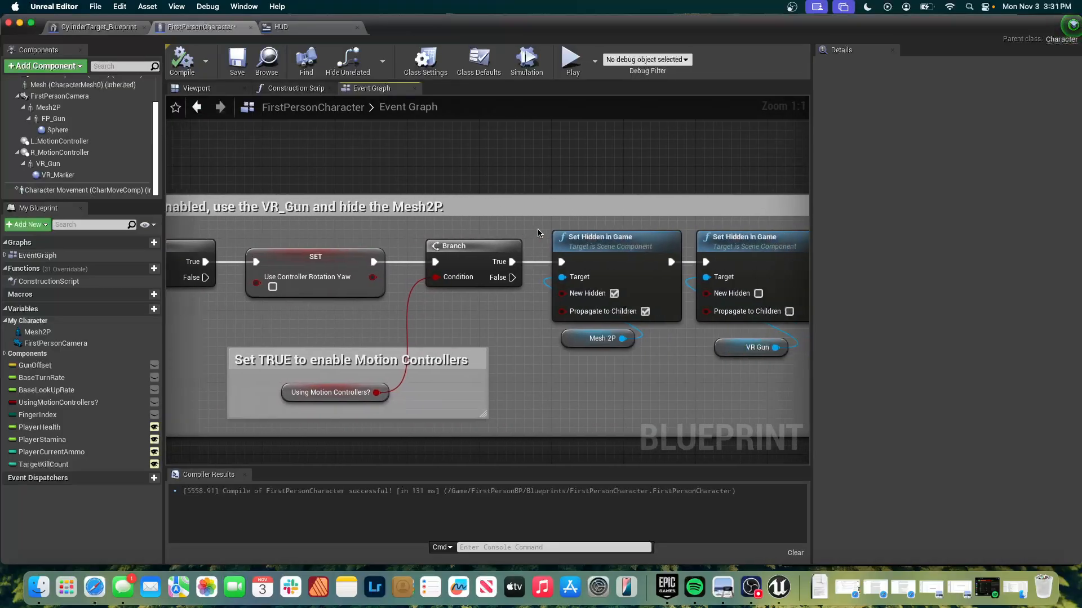
scroll(538, 233, "left", 6)
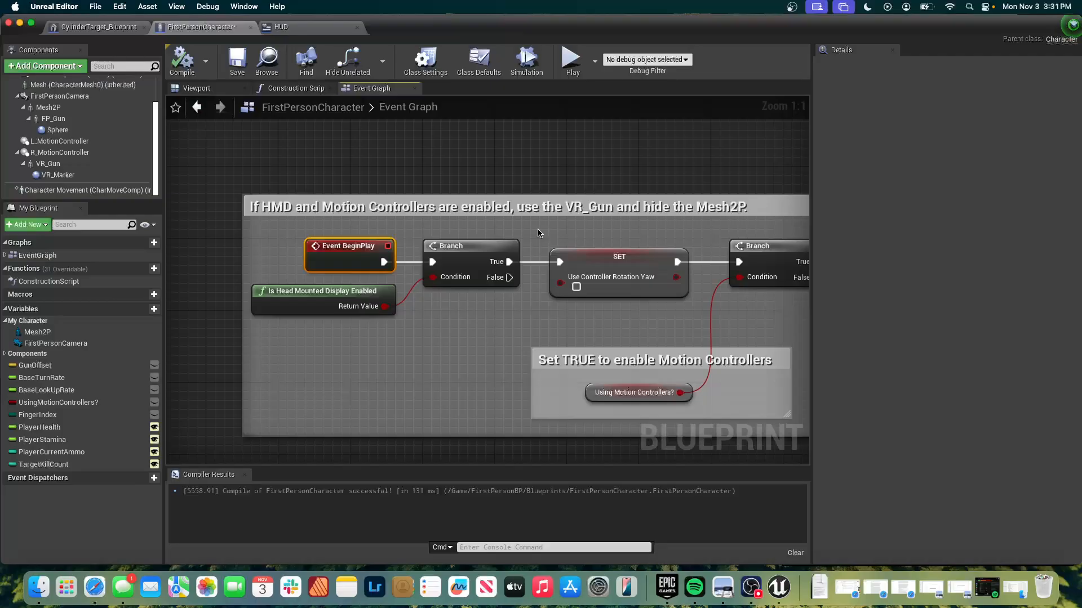
Try to add another Event BeginPlay node above the HMD comment block, and select the existing BeginPlay node.
left_click(455, 159)
right_click(455, 159)
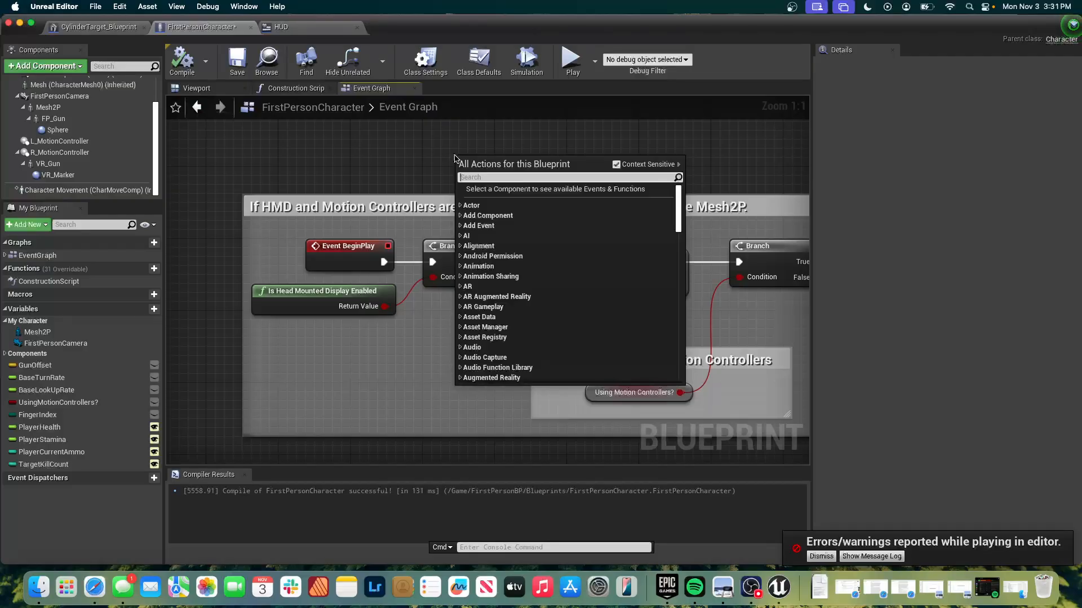
type("eventbegin")
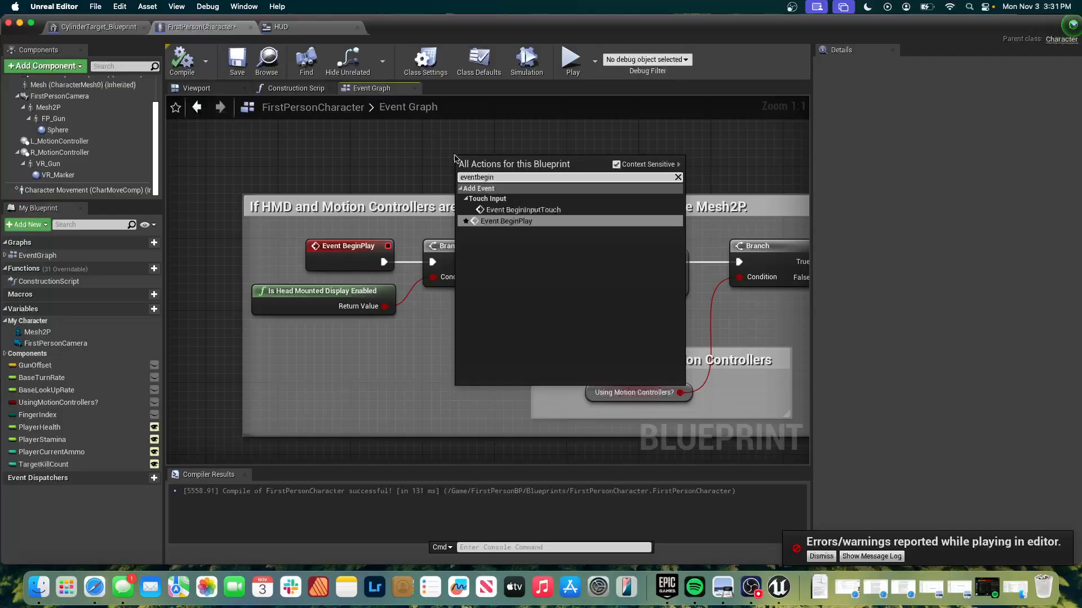
left_click(530, 223)
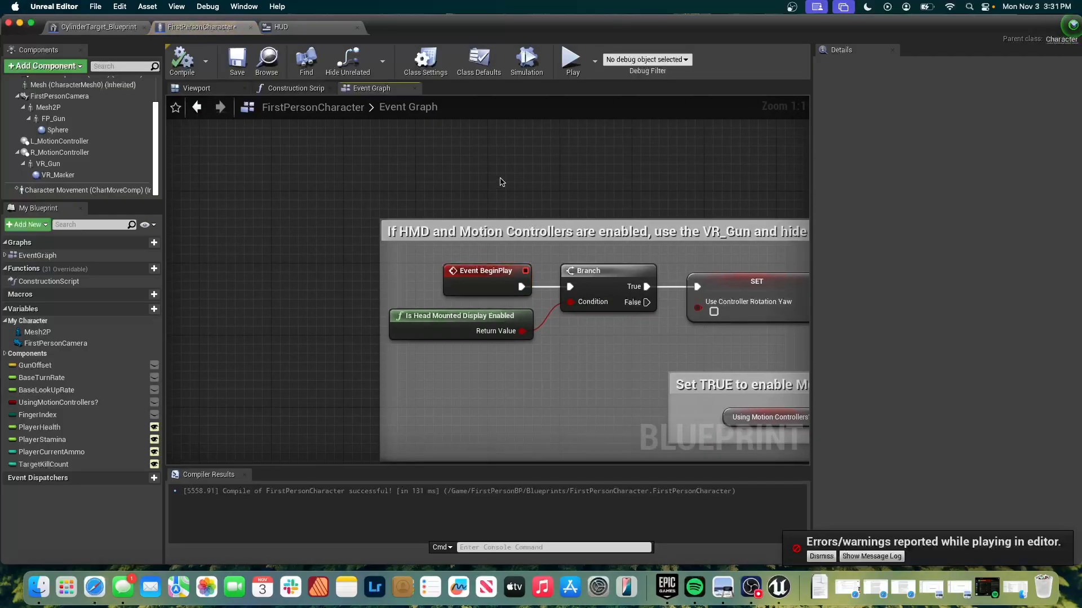
left_click(483, 280)
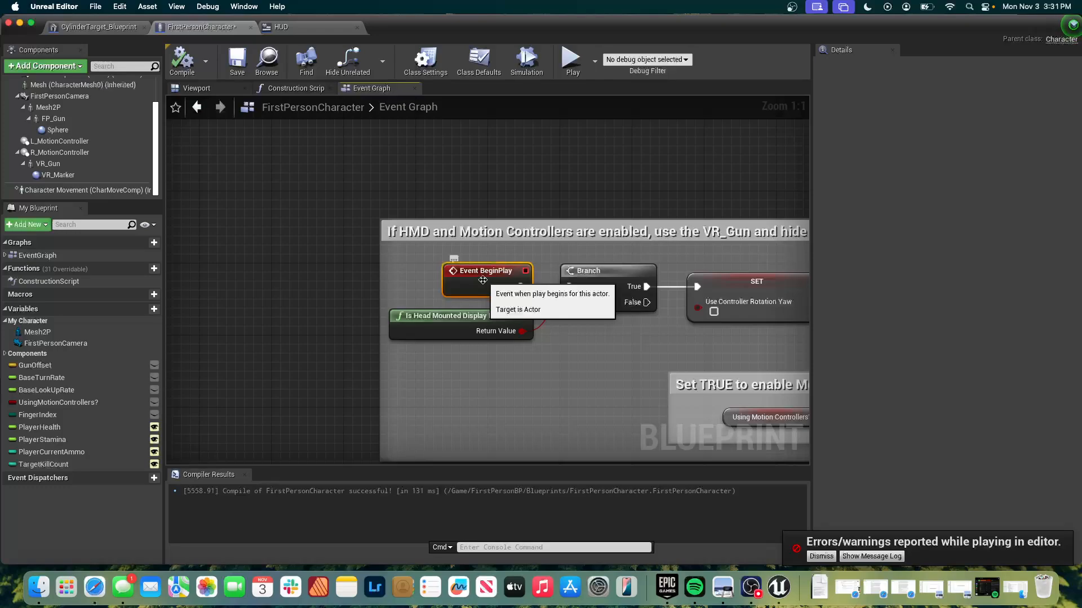
Examine the Event Graph's input, movement, VR reset and projectile sections, and return to select the Event BeginPlay node.
scroll(483, 280, "down", 6)
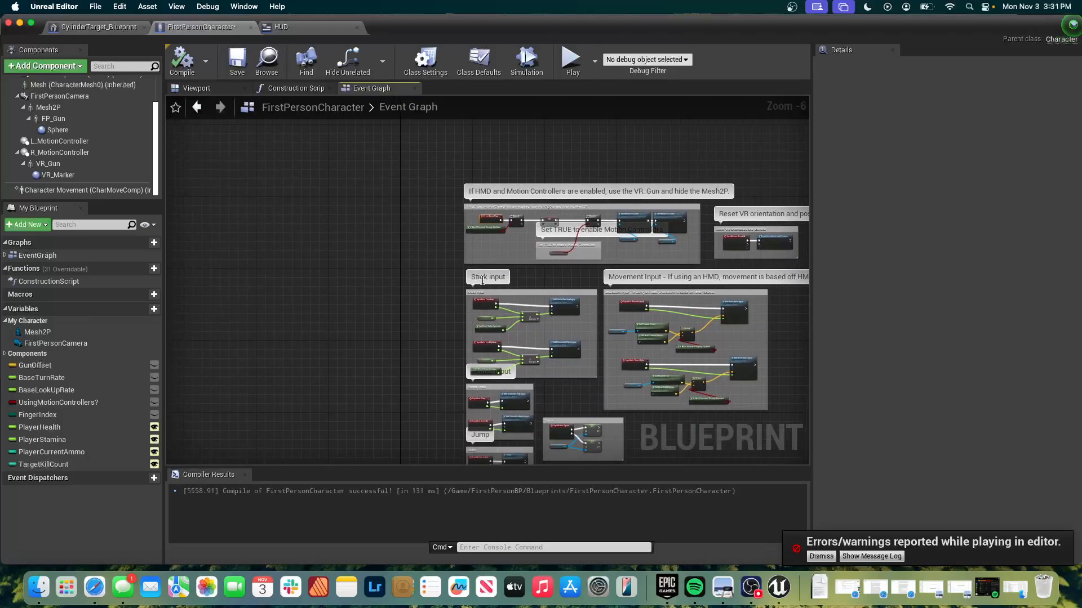
scroll(483, 280, "up", 6)
scroll(483, 280, "down", 10)
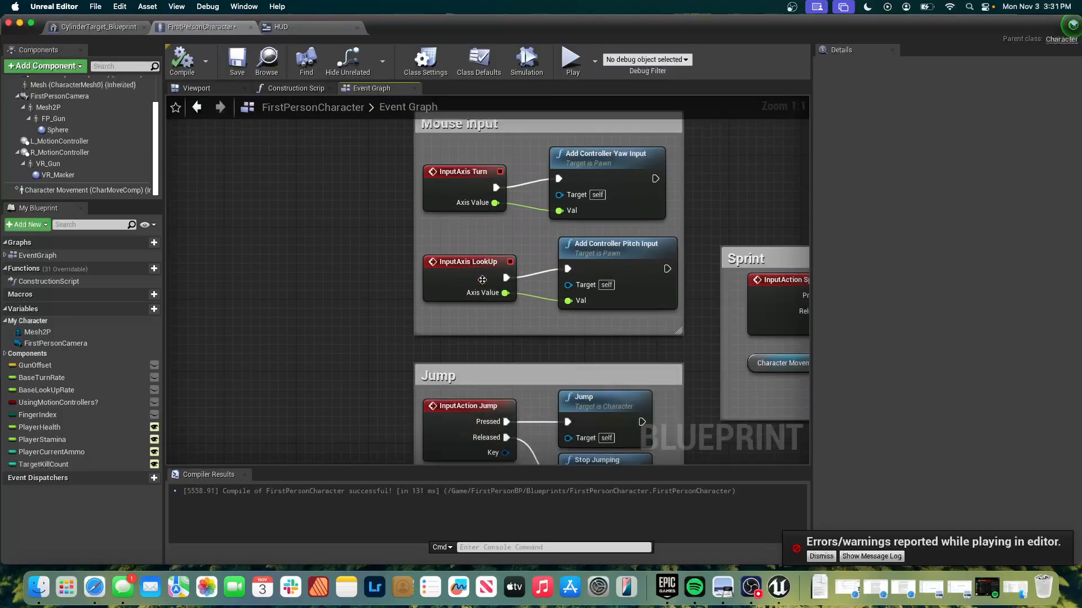
scroll(483, 280, "down", 15)
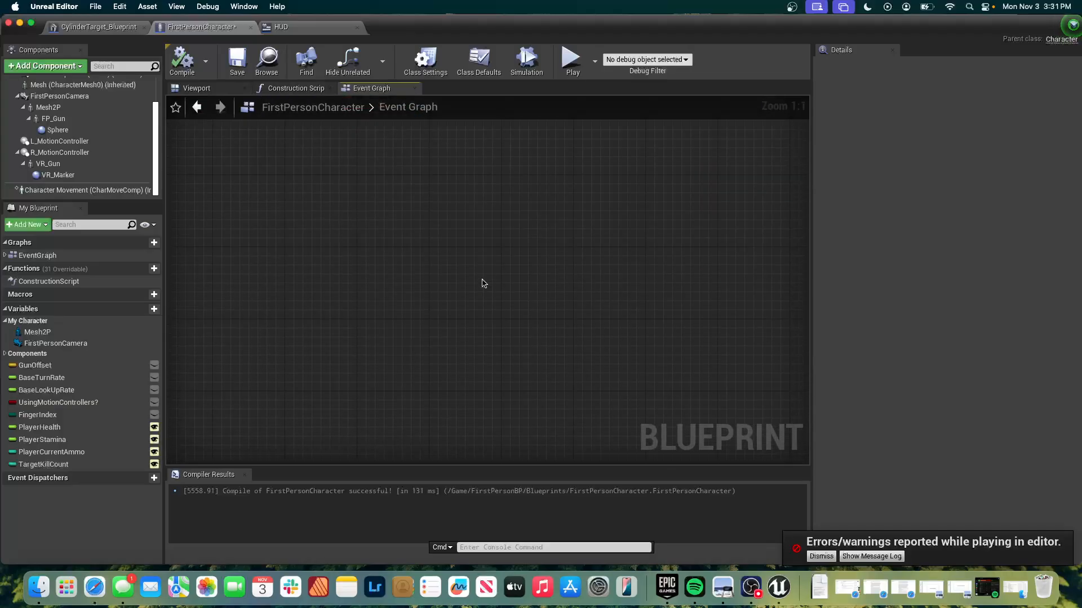
scroll(482, 283, "up", 10)
scroll(483, 283, "up", 15)
scroll(483, 283, "up", 5)
scroll(483, 283, "down", 10)
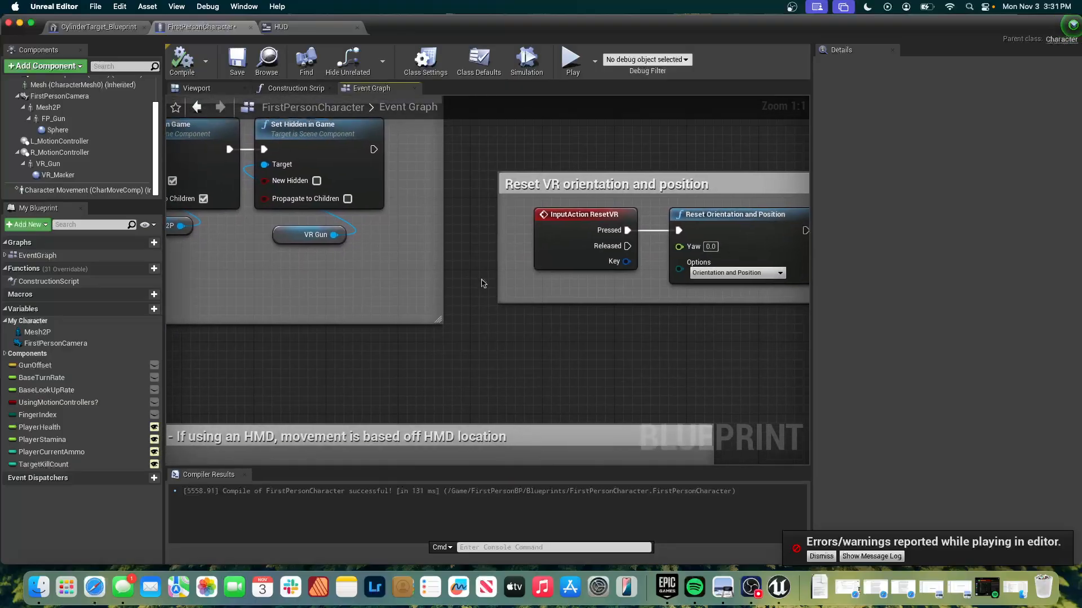
scroll(483, 282, "down", 10)
scroll(483, 283, "down", 10)
scroll(481, 279, "up", 10)
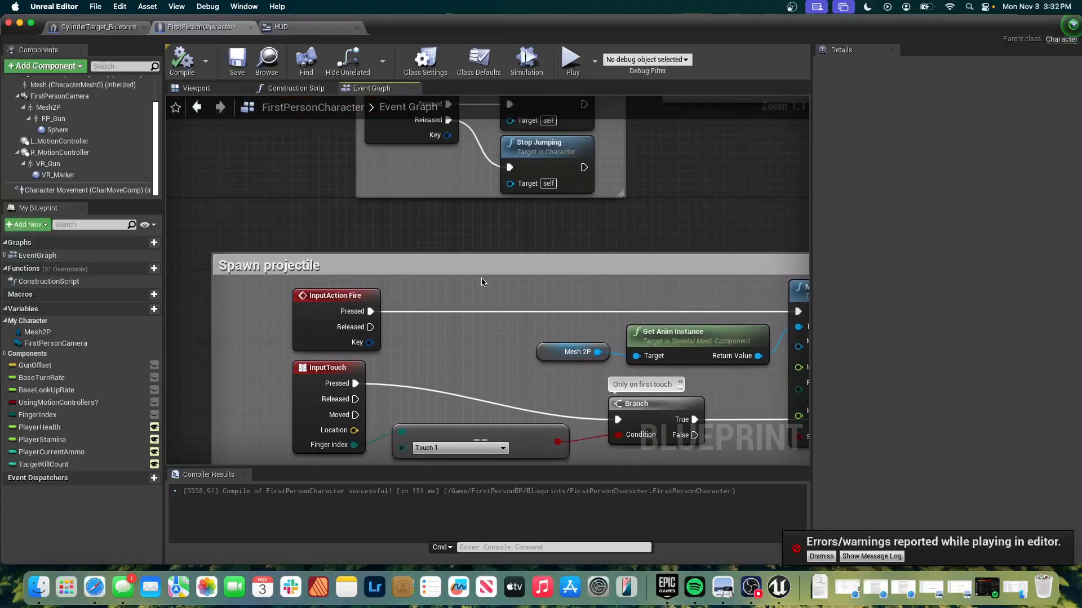
scroll(238, 203, "up", 10)
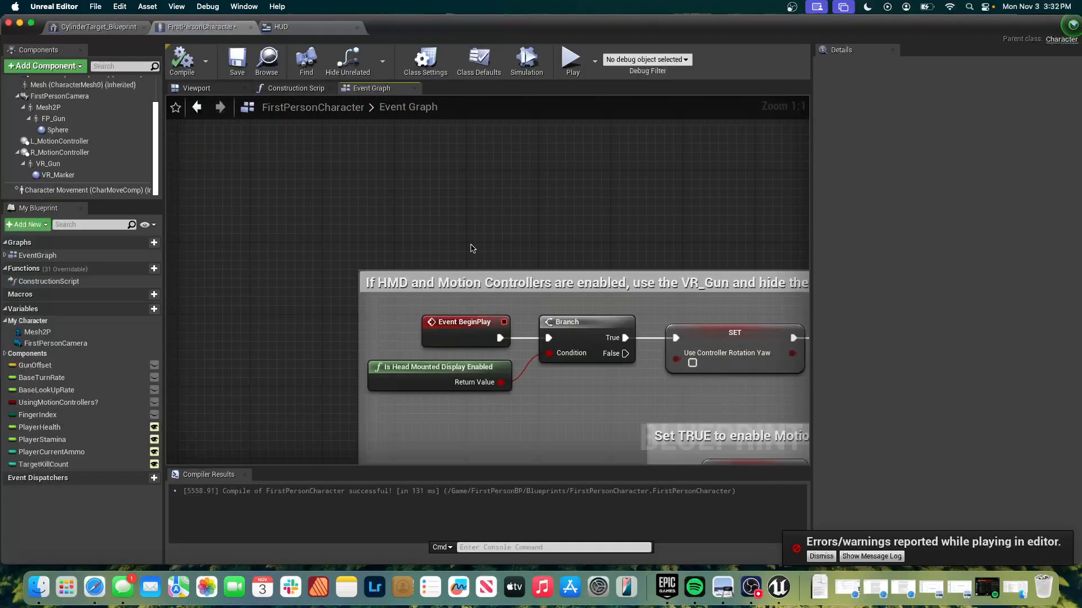
left_click(462, 326)
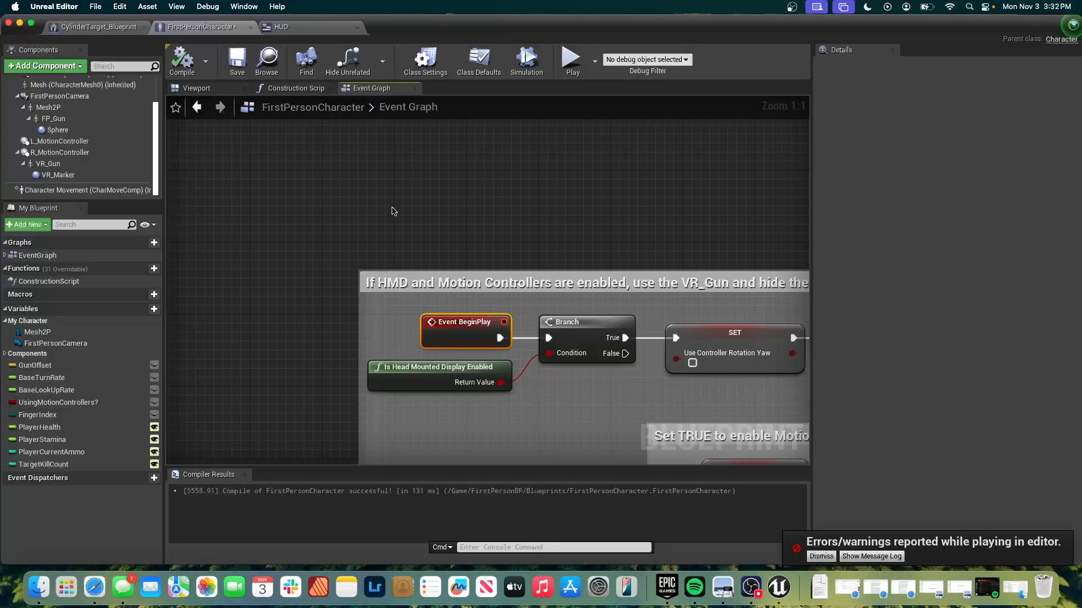
Move Event BeginPlay above the HMD comment block and insert a Create Widget node after it with the class set to HUD.
left_click_drag(464, 323, 527, 177)
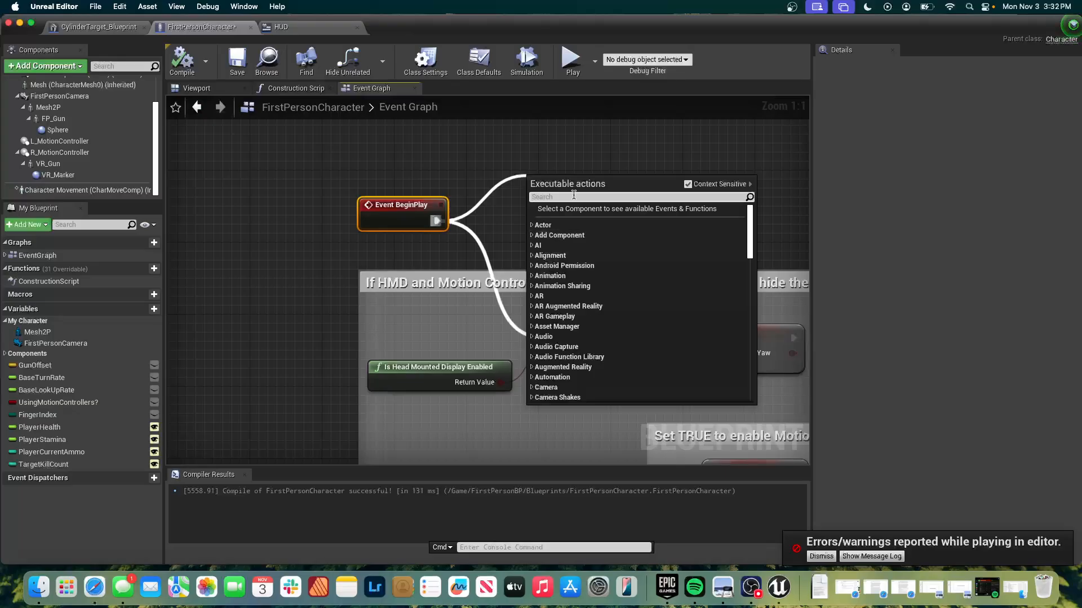
type("create hud")
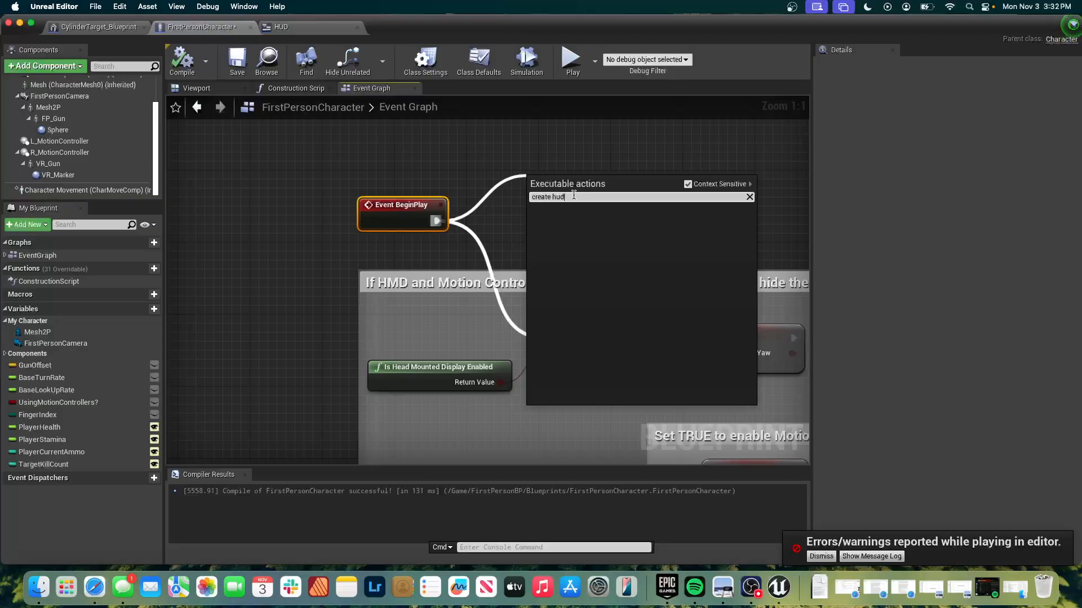
key("BackSpace")
key("BackSpace")
key("BackSpace")
type("wi")
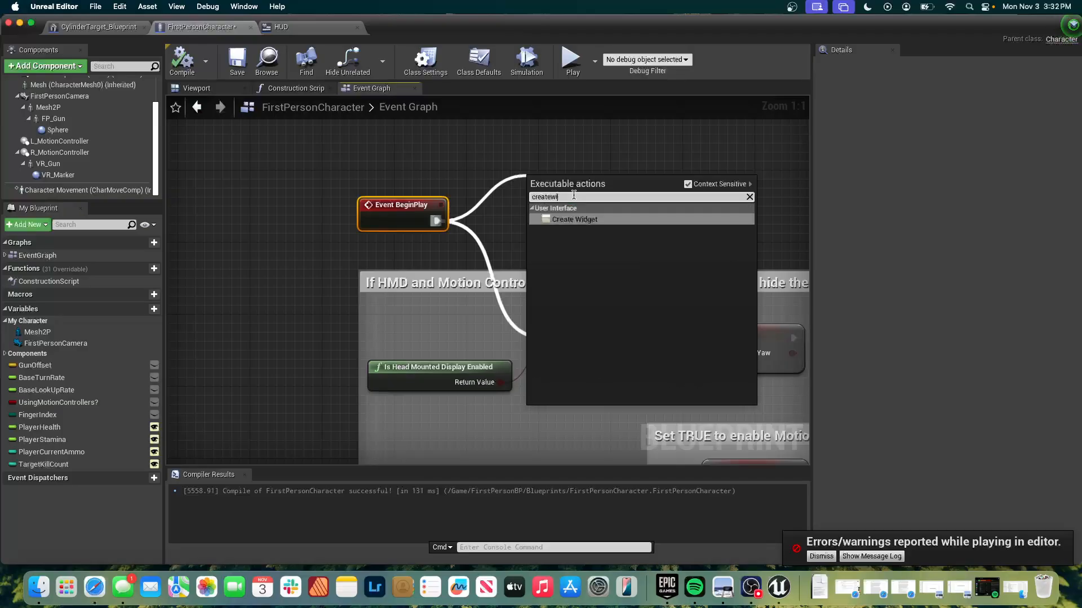
key("Return")
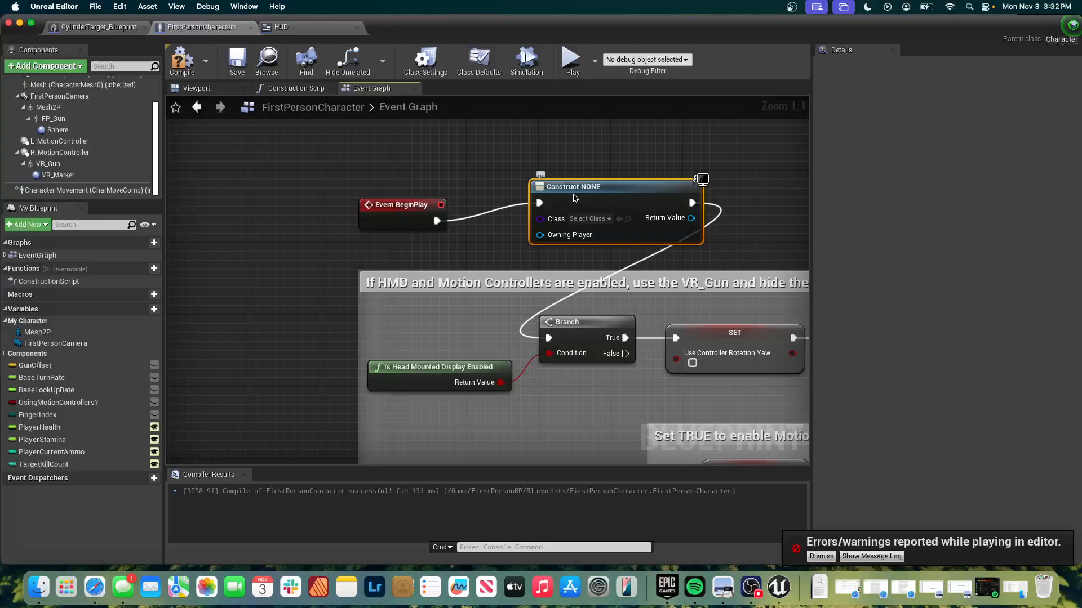
left_click(587, 219)
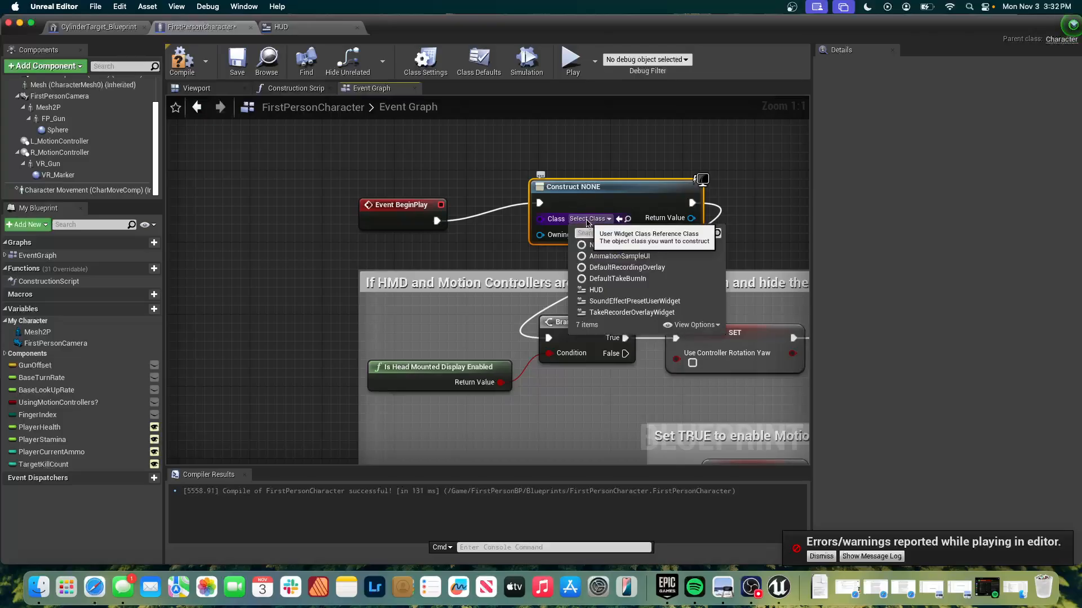
left_click(585, 290)
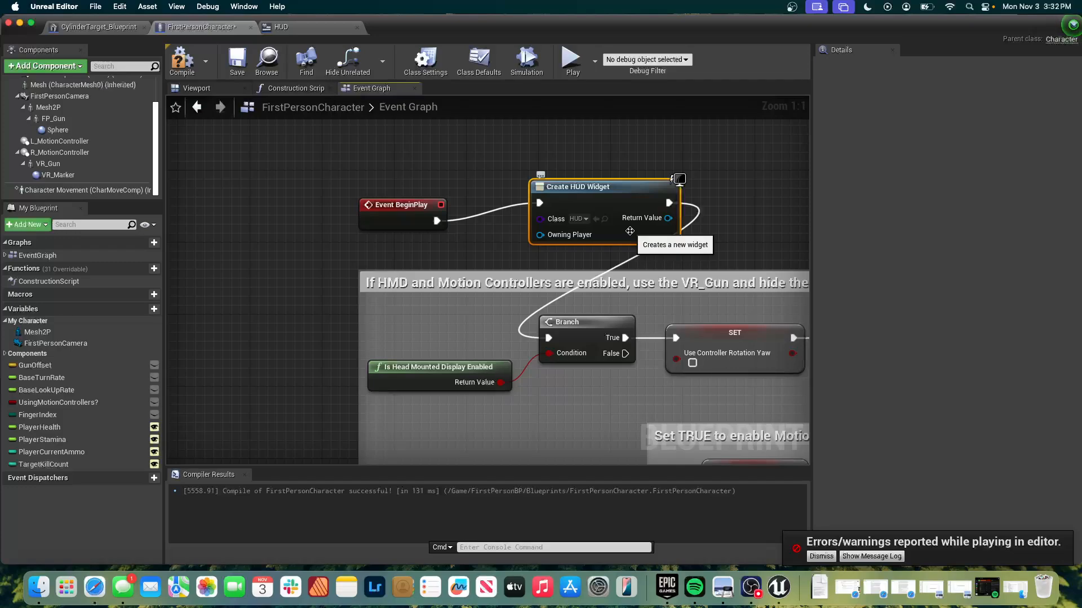
Insert an Add to Viewport node after Create HUD Widget, and arrange the three nodes in a row above the HMD comment block.
left_click_drag(389, 208, 216, 136)
left_click_drag(607, 187, 397, 151)
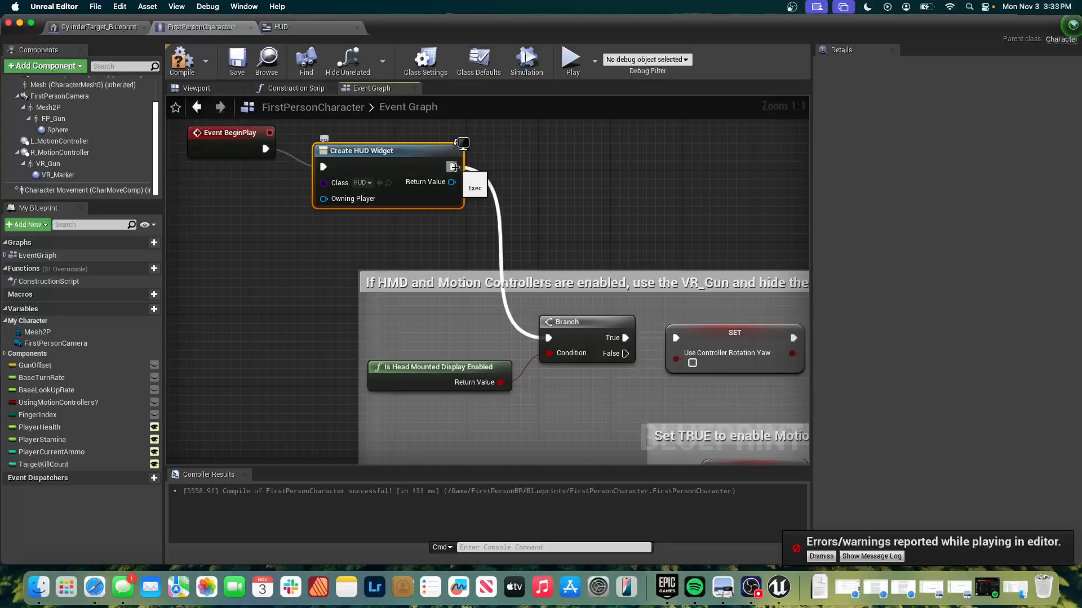
left_click_drag(453, 167, 535, 159)
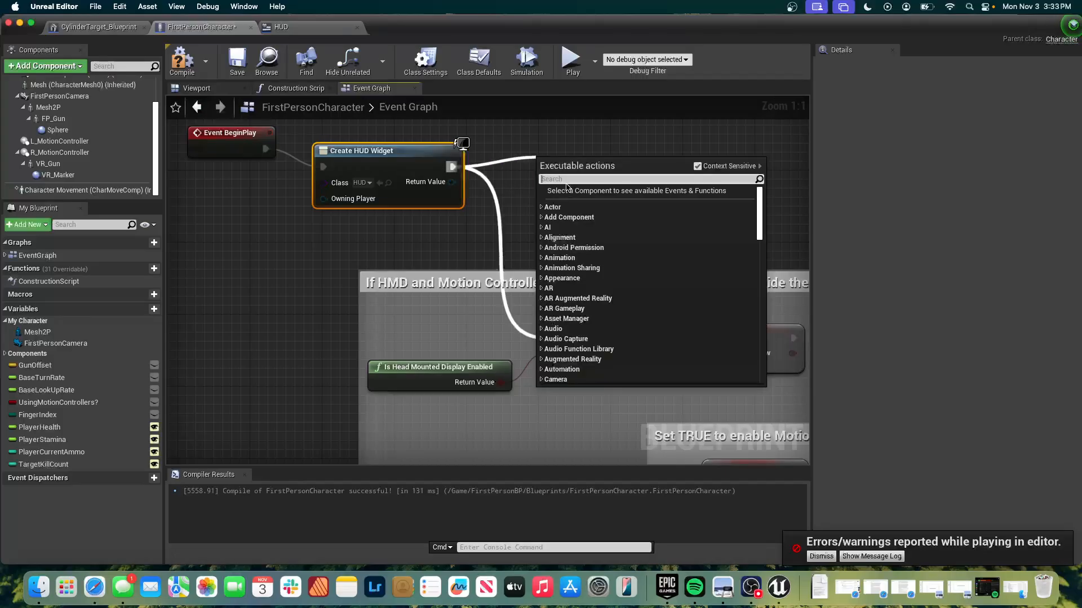
type("add to view")
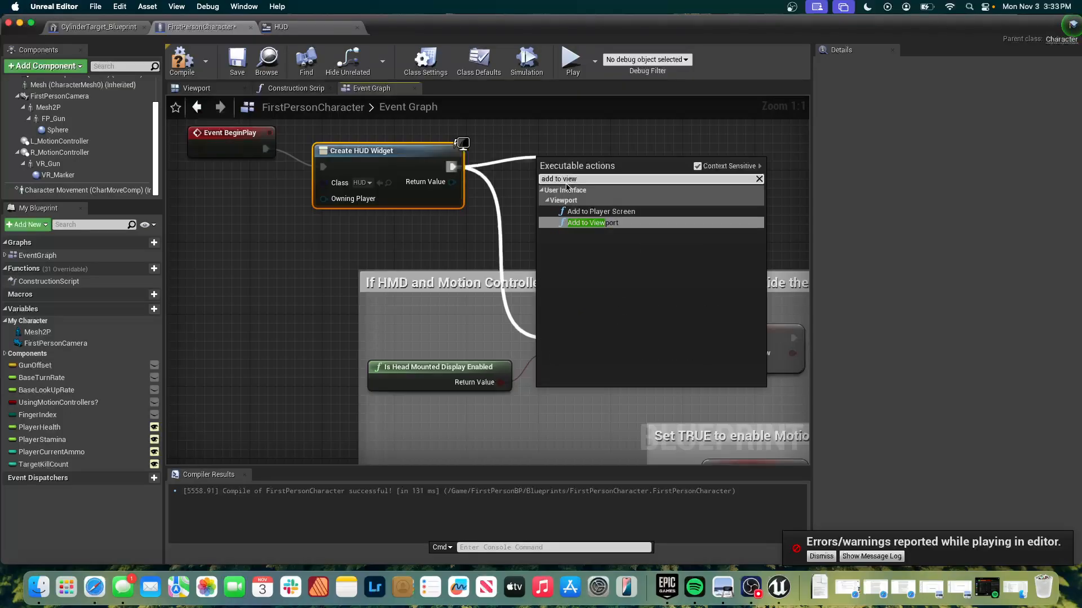
key("Return")
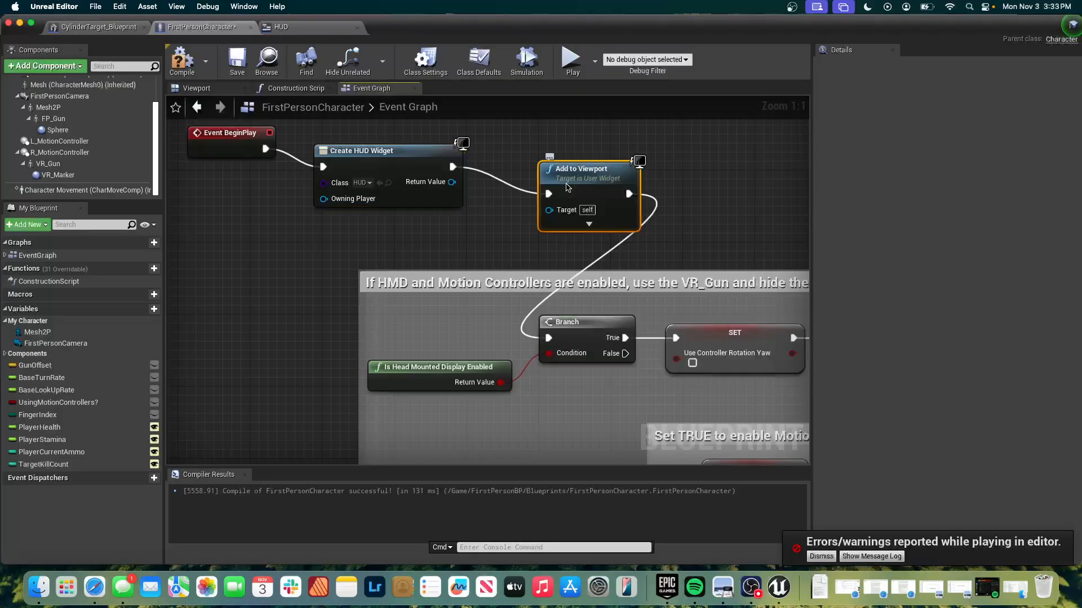
left_click_drag(568, 187, 523, 169)
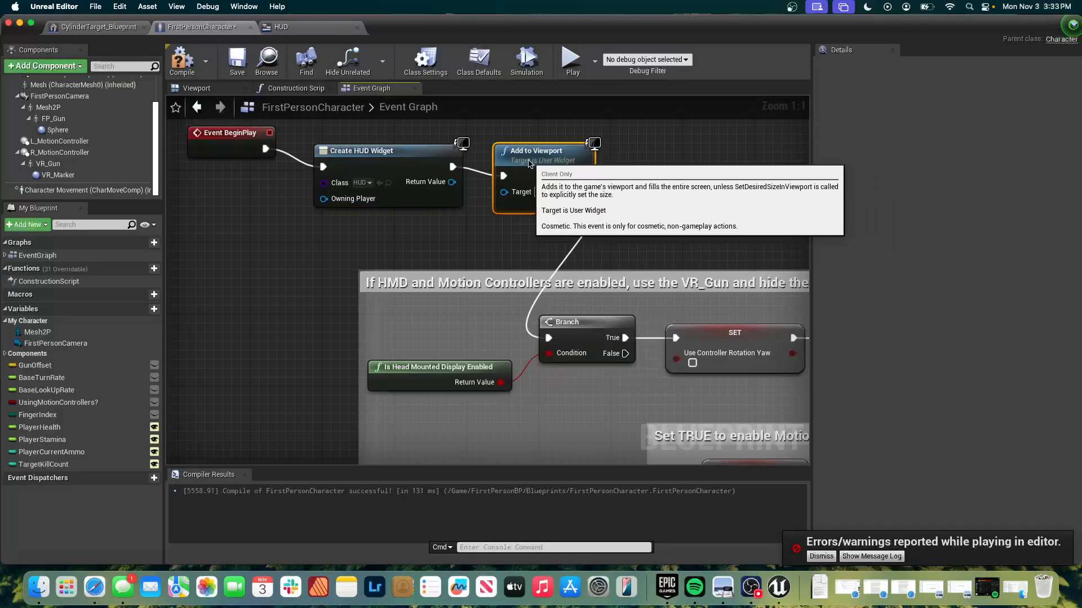
left_click_drag(234, 134, 251, 161)
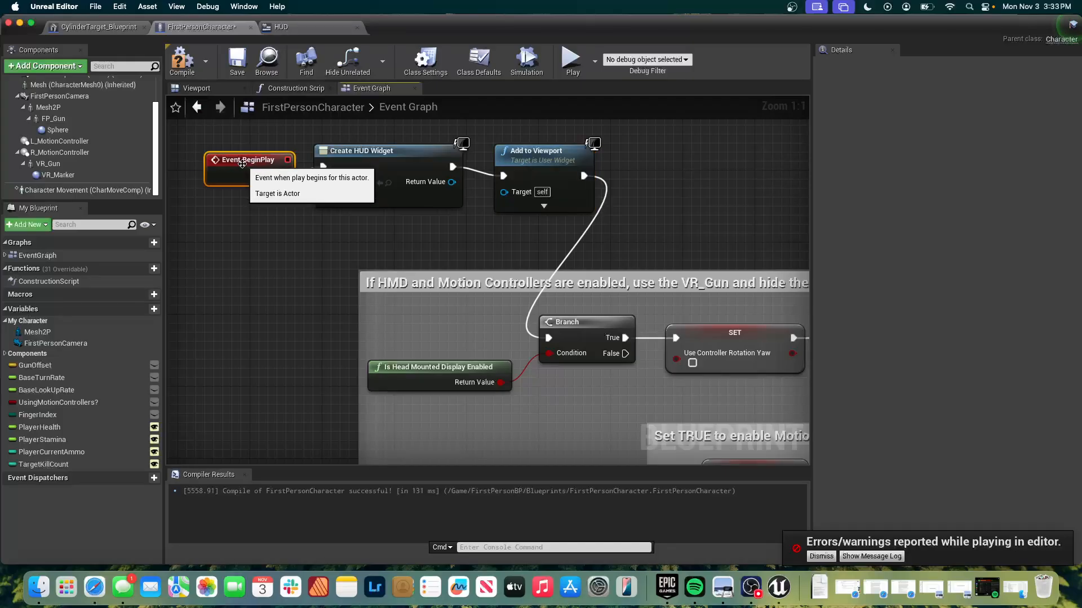
Try to play the level, then compile FirstPersonCharacter and inspect the error on the Add to Viewport node.
left_click(570, 60)
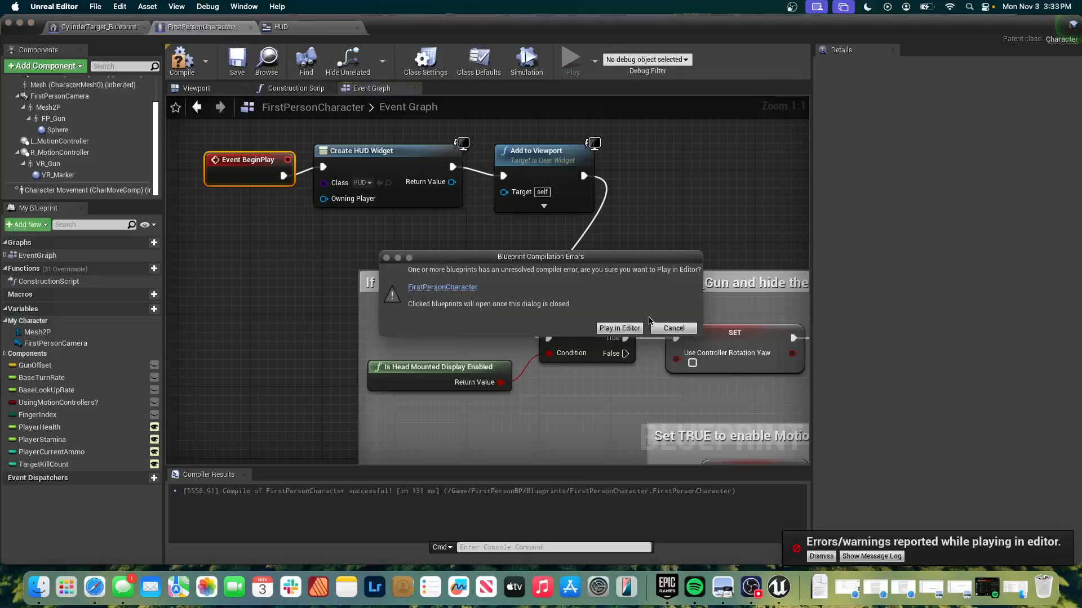
left_click(674, 328)
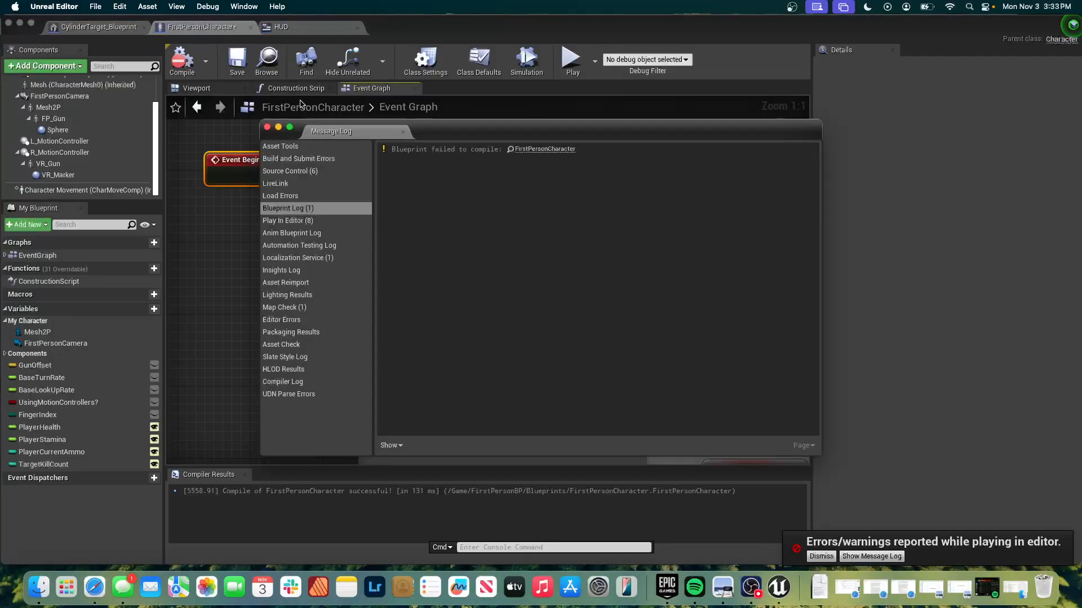
left_click(181, 65)
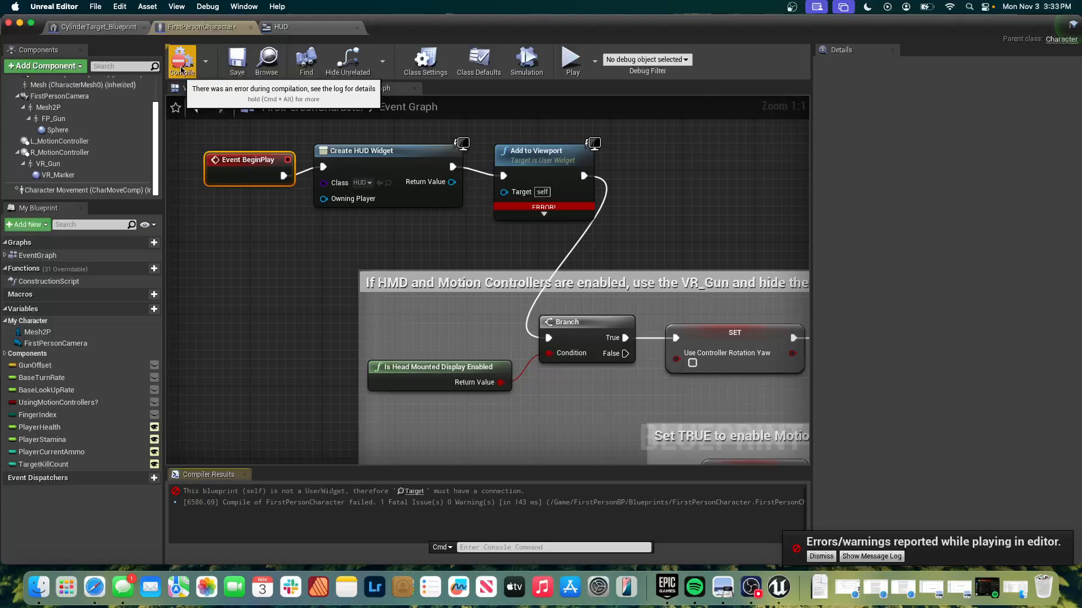
mouse_move(556, 210)
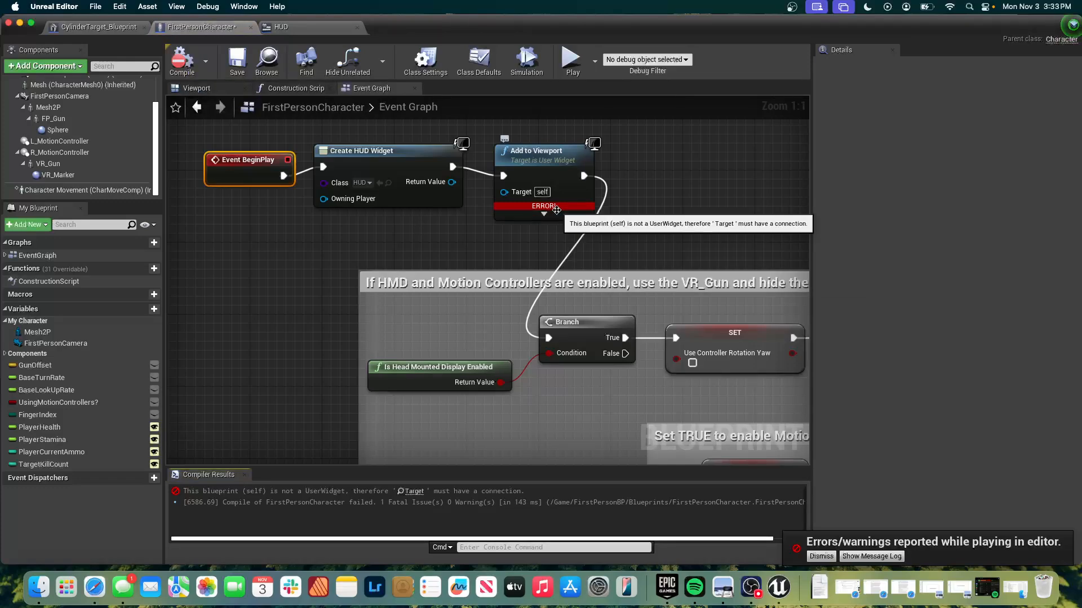
left_click(556, 209)
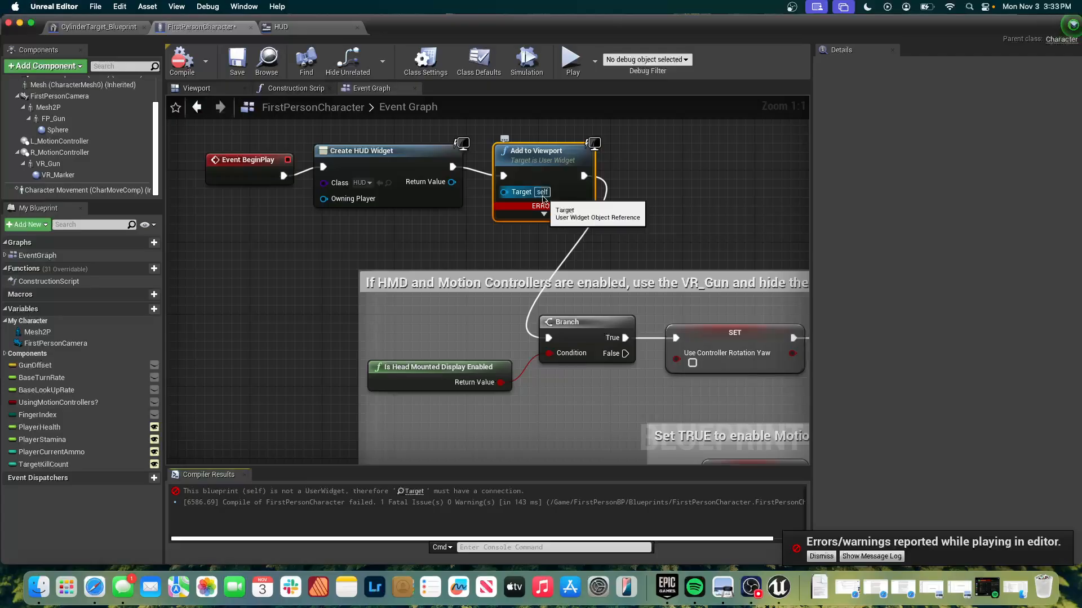
left_click_drag(514, 194, 427, 231)
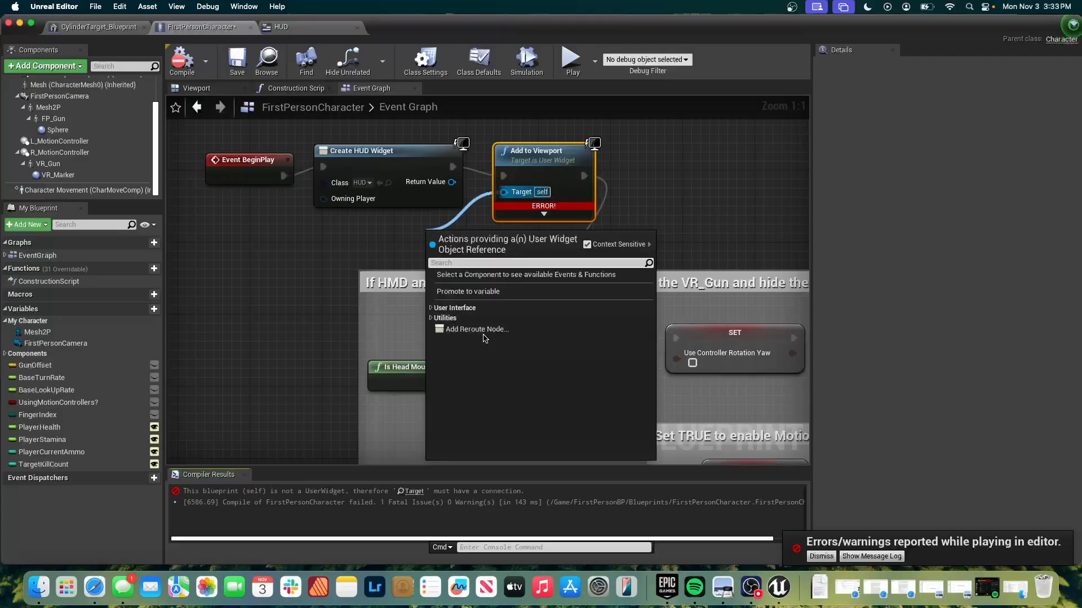
left_click(431, 308)
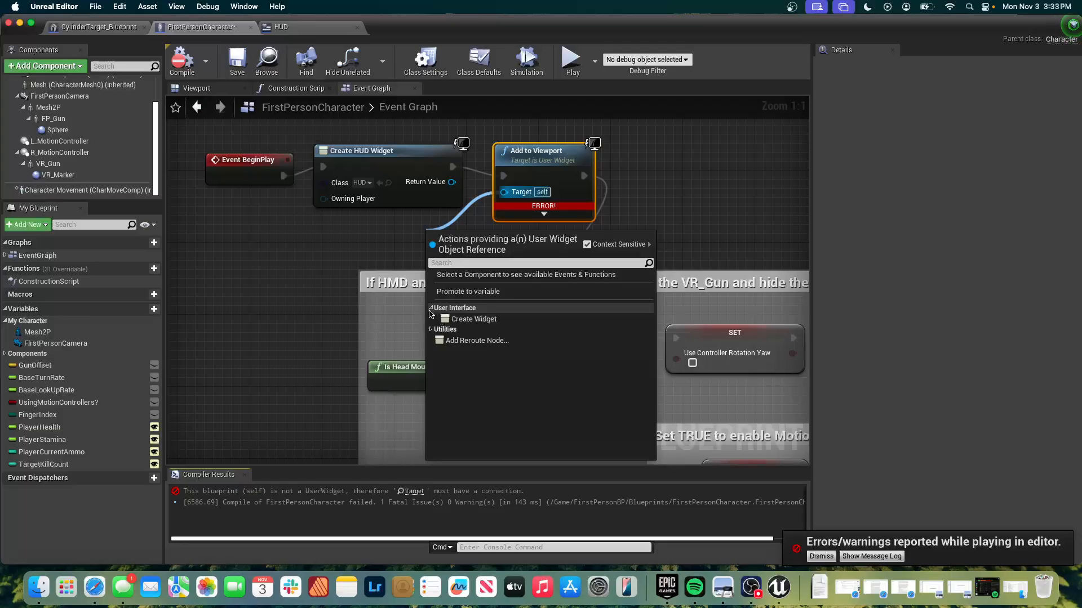
left_click(431, 308)
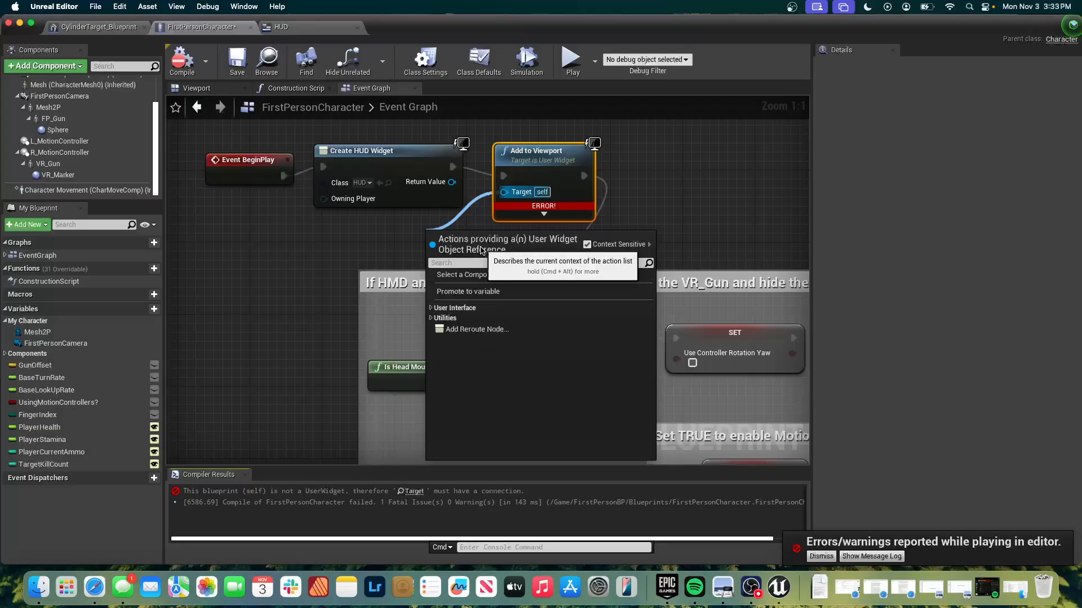
left_click(442, 191)
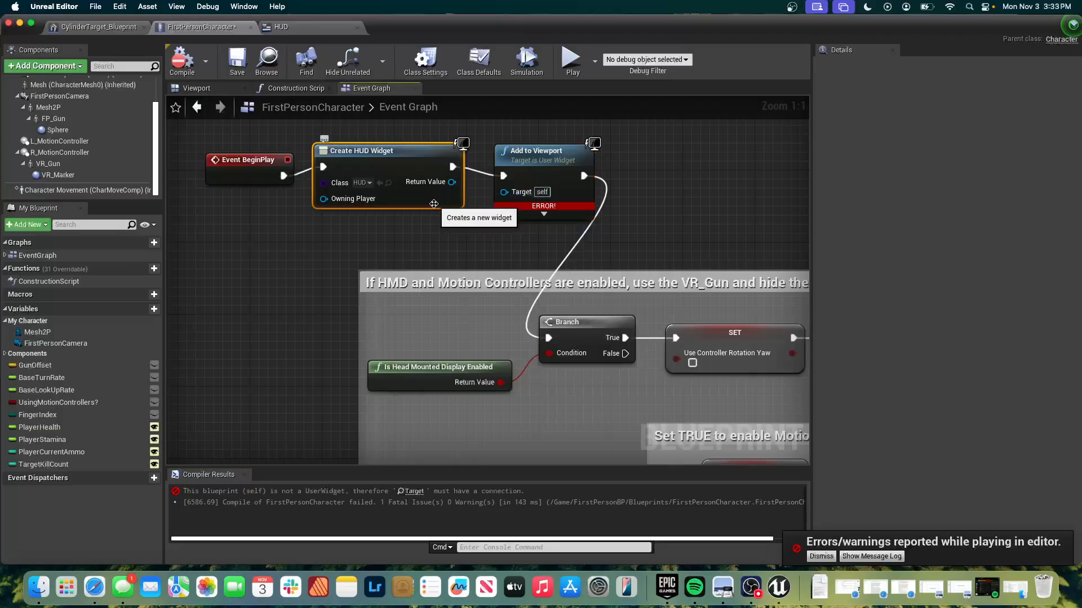
Connect Create HUD Widget's Return Value to Add to Viewport's Target and compile the blueprint.
left_click_drag(452, 182, 504, 191)
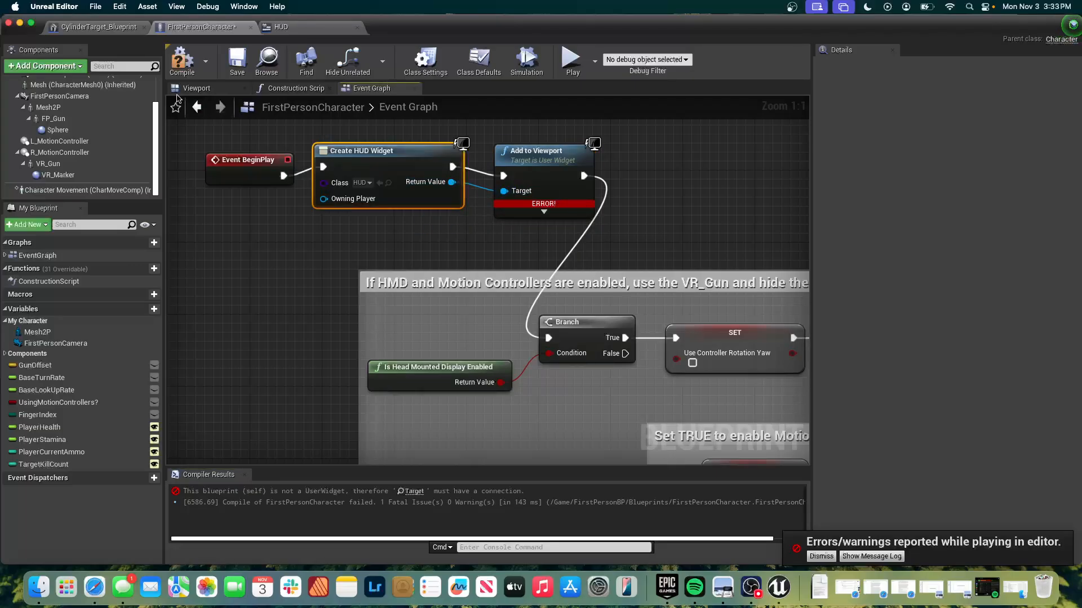
left_click(181, 61)
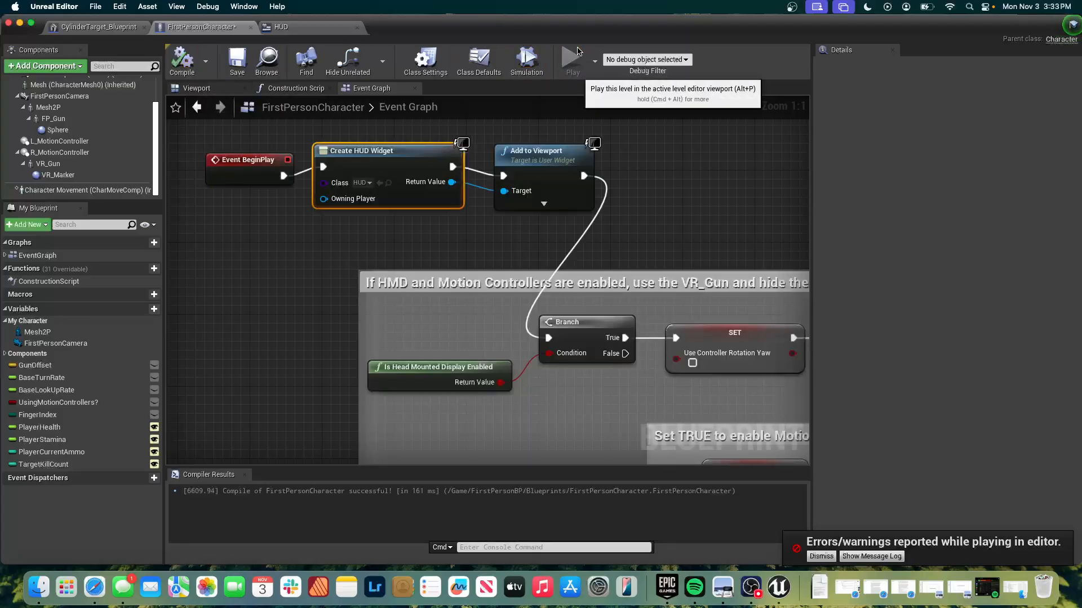
Play the level to check the HUD on screen, stop the session, and return to FirstPersonCharacter's Event Graph.
left_click(571, 58)
left_click(536, 212)
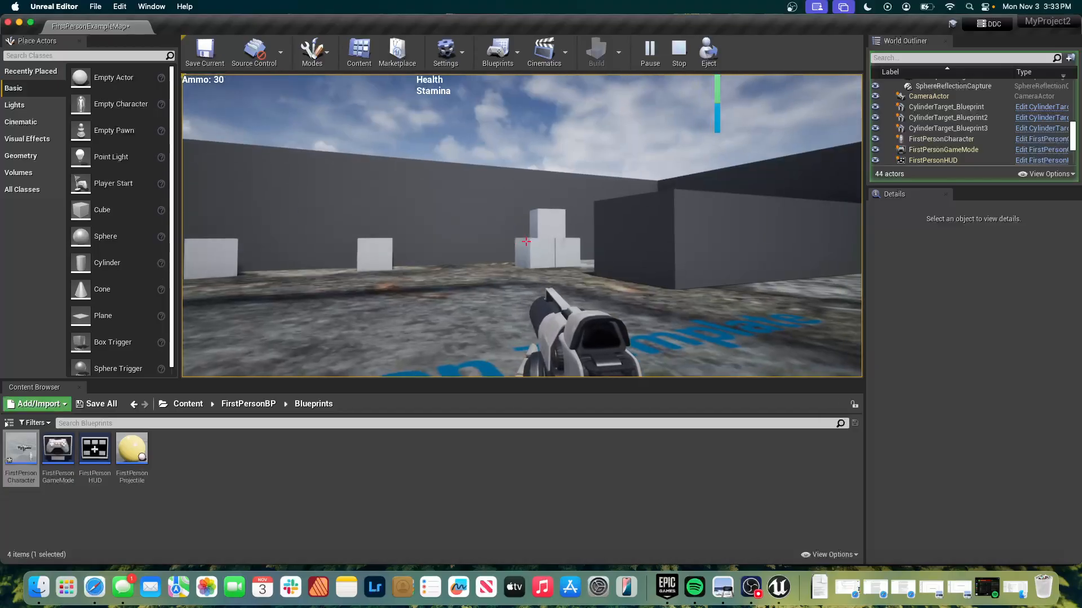
key("Escape")
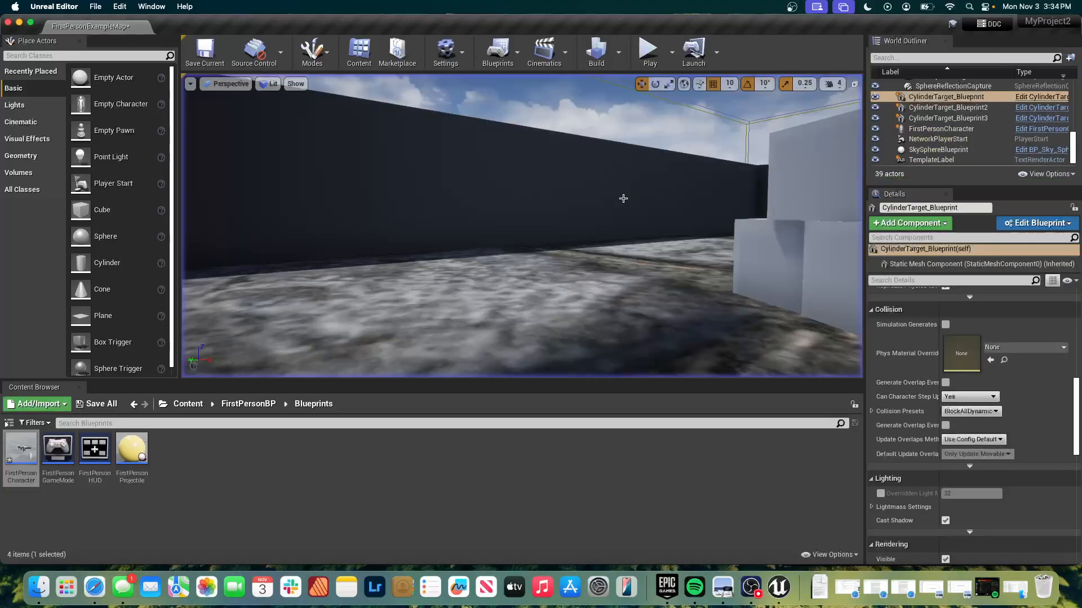
key("super+Tab")
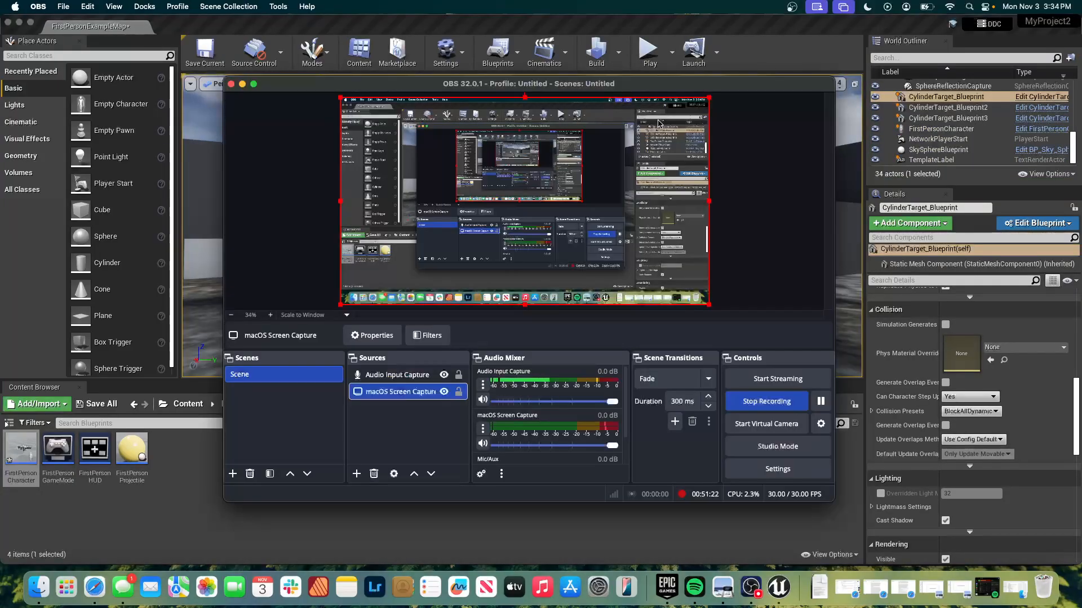
key("super+Tab")
key("super+grave")
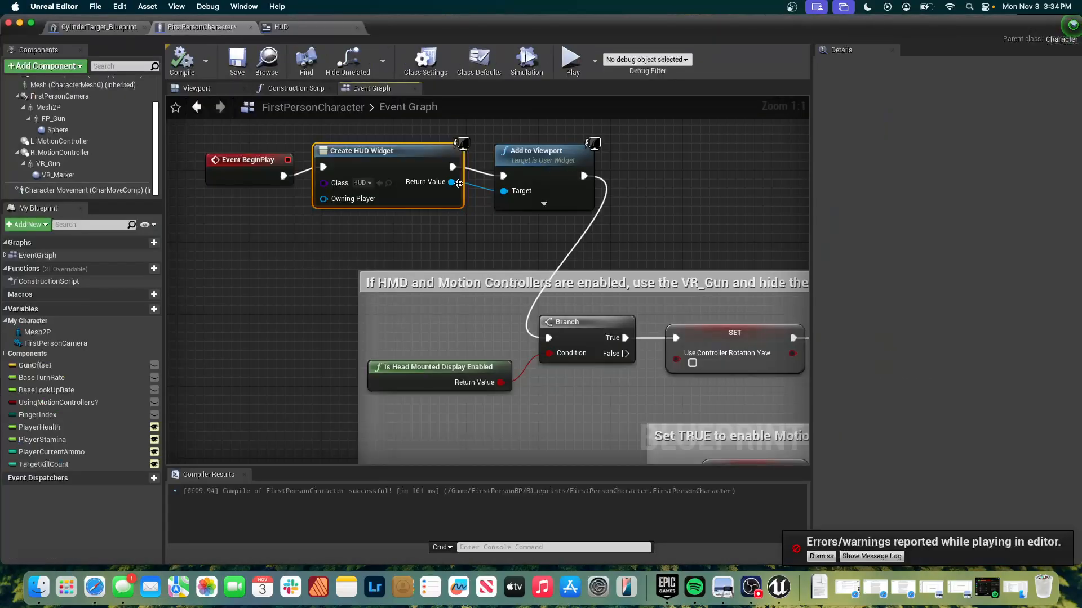
Align Event BeginPlay and Add to Viewport with Create HUD Widget so their wires run straight, and save the blueprint.
left_click(249, 158)
left_click_drag(250, 158, 241, 149)
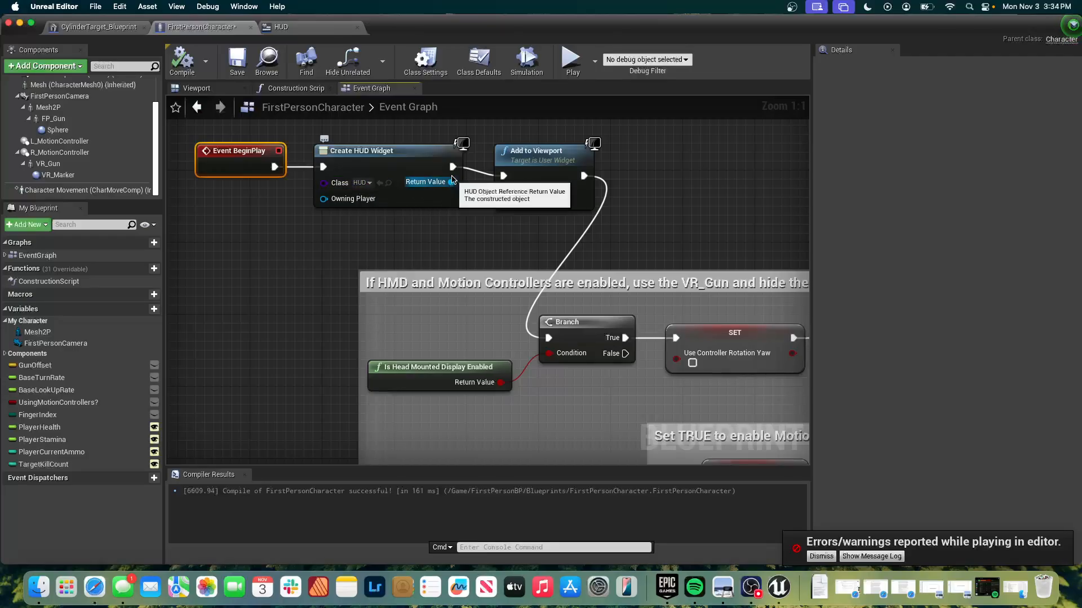
left_click_drag(514, 166, 514, 156)
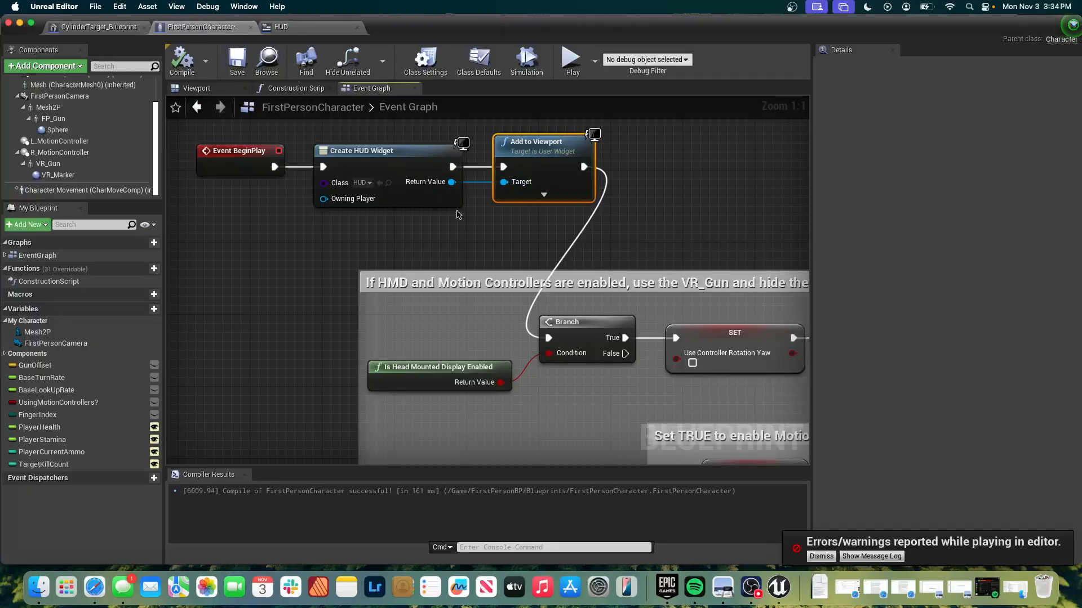
right_click_drag(509, 343, 509, 344)
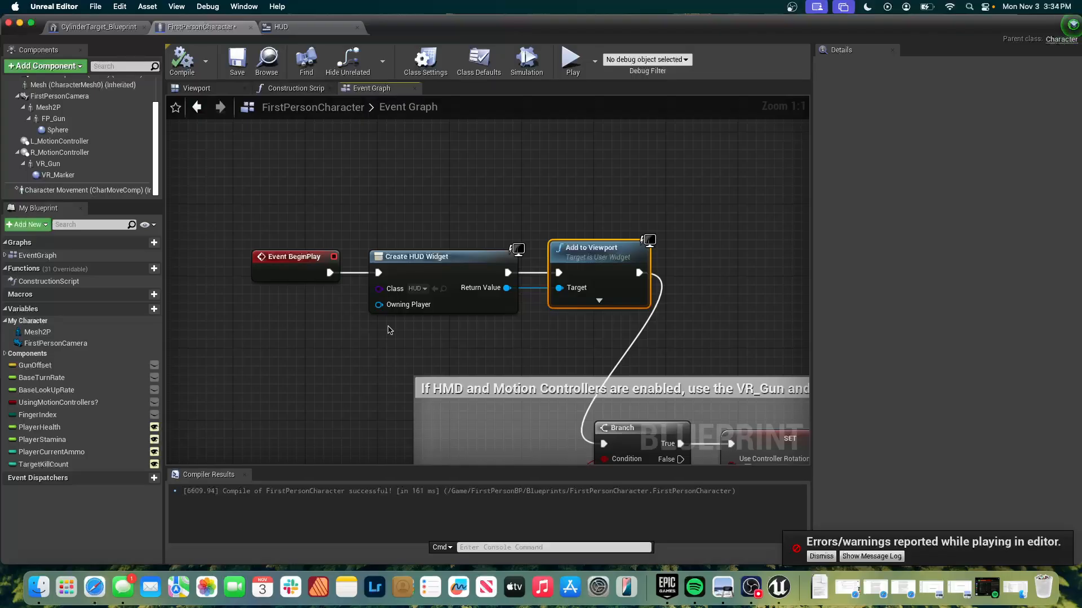
key("super+s")
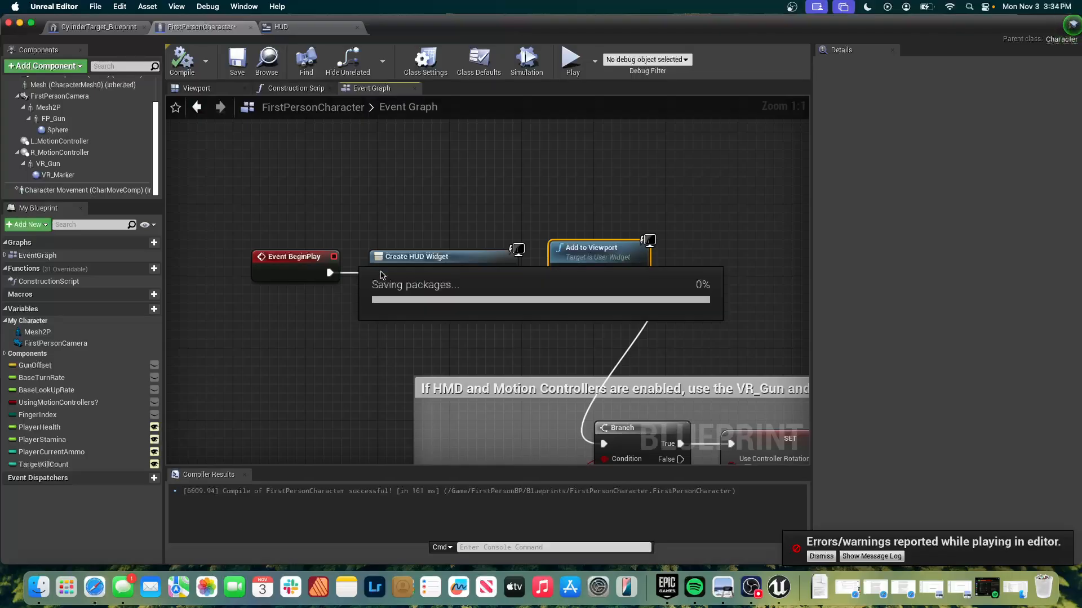
Open the HUD widget's designer and examine the Player Stats Bars, Weapon Stats, Ammo text and Stamina text elements.
left_click(305, 30)
left_click(354, 202)
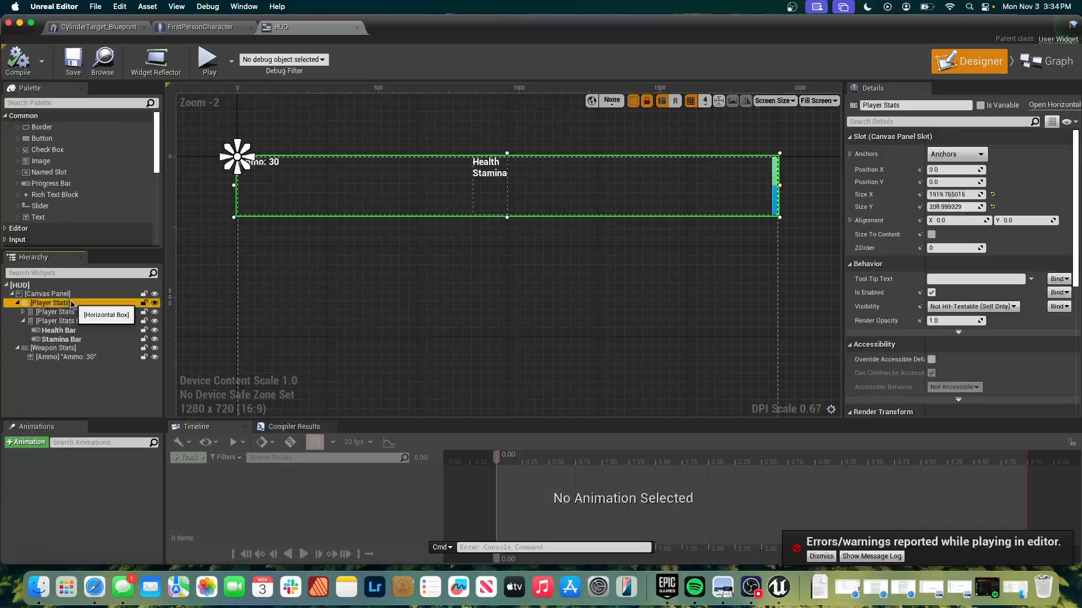
left_click(65, 321)
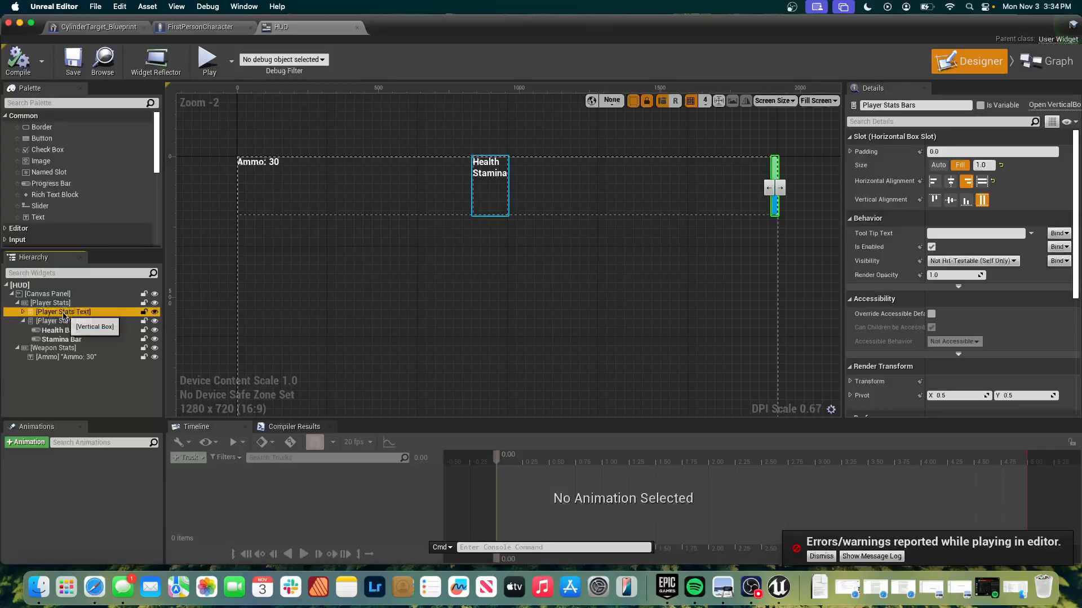
left_click(56, 348)
left_click(66, 357)
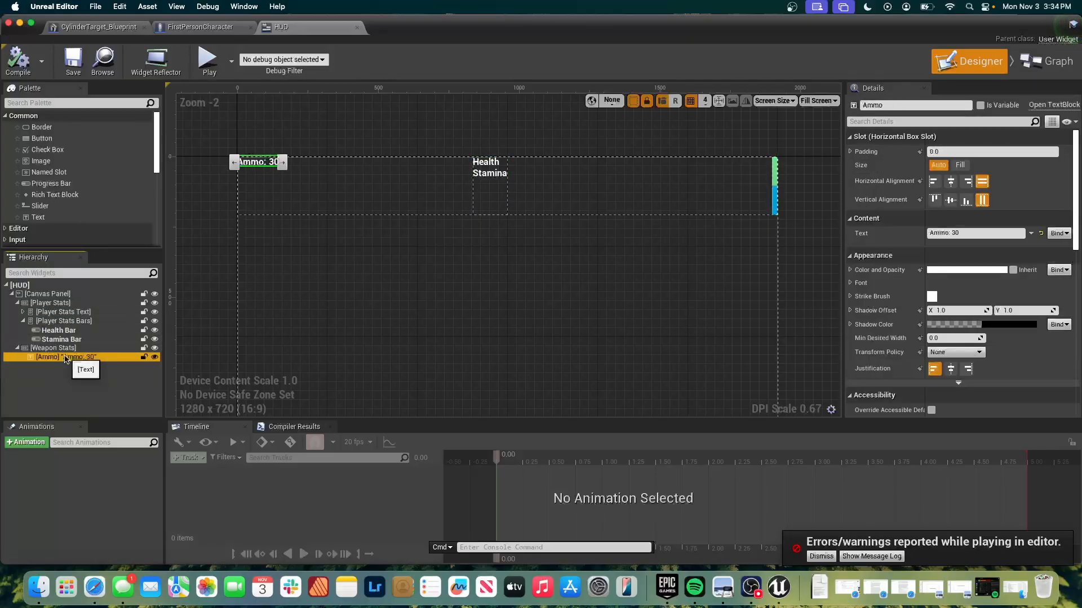
left_click(489, 171)
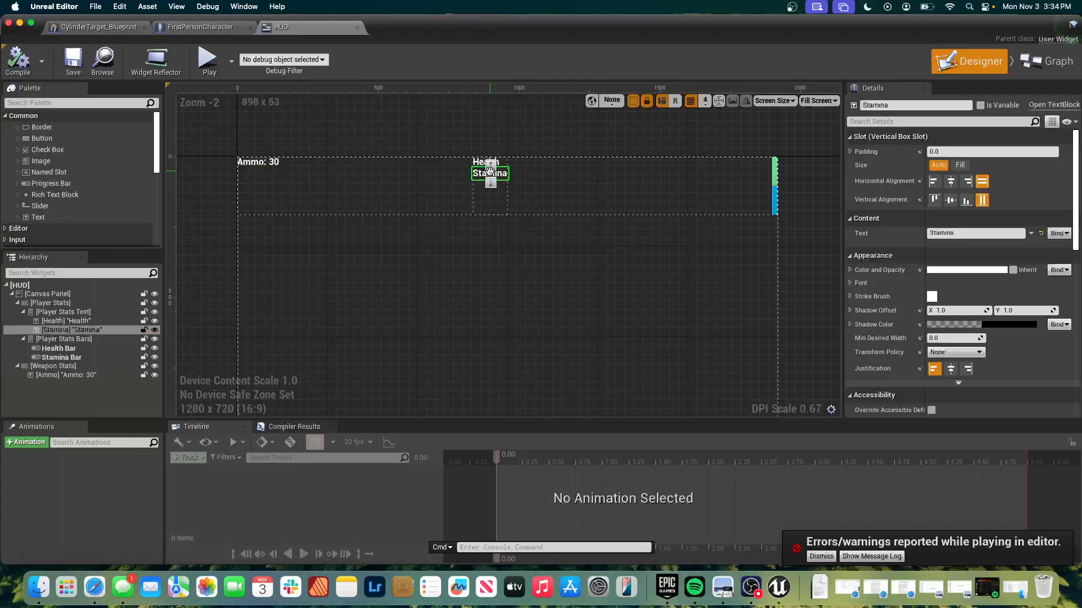
Try the Stamina text above Health, restore the original order, and inspect the Health Bar and Stamina Bar.
left_click(494, 162)
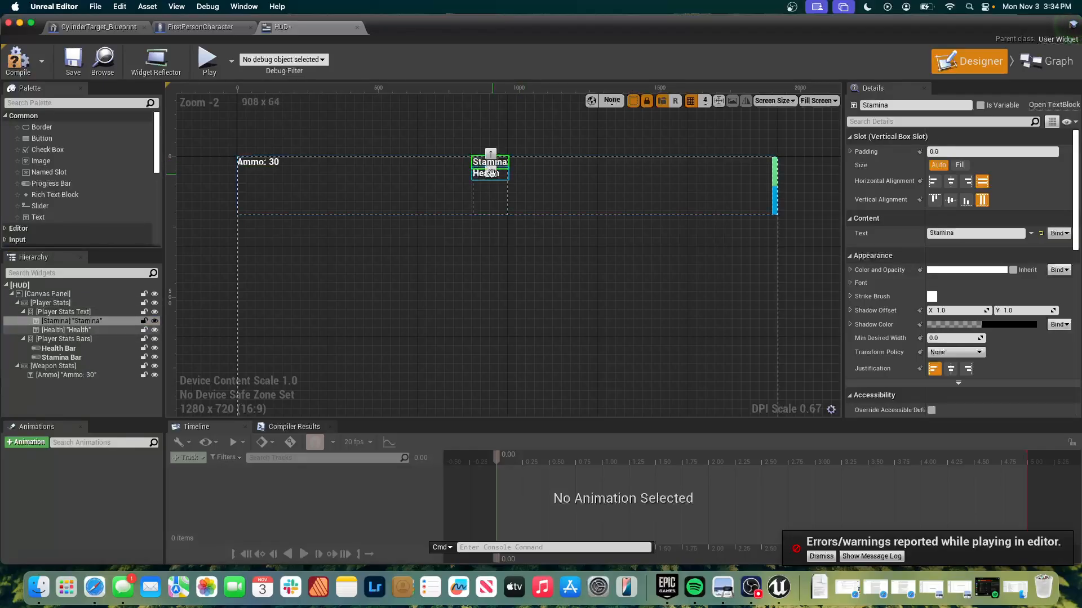
left_click(490, 172)
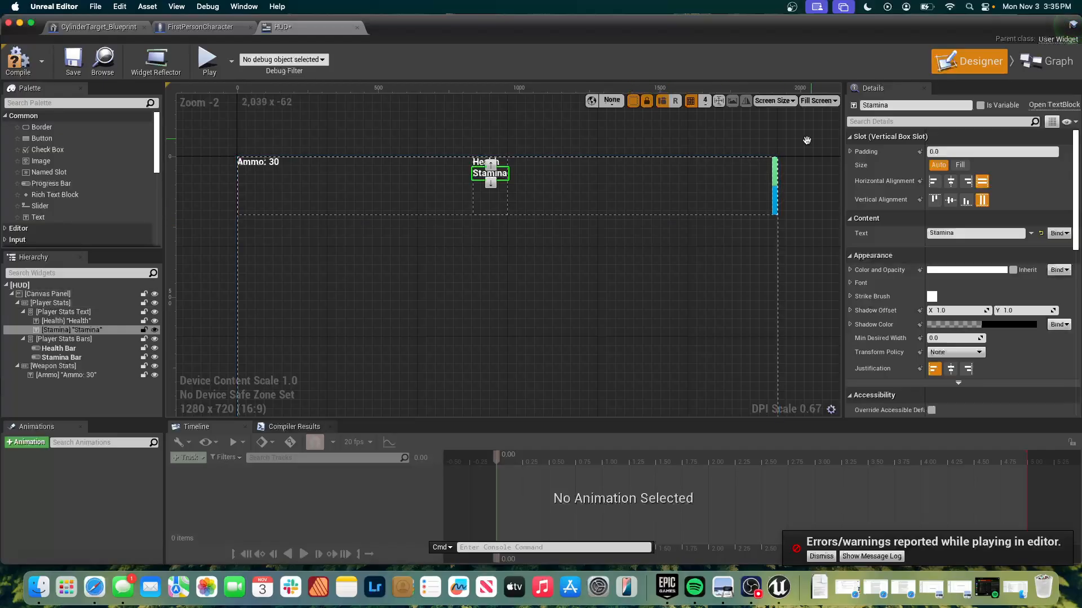
left_click(774, 177)
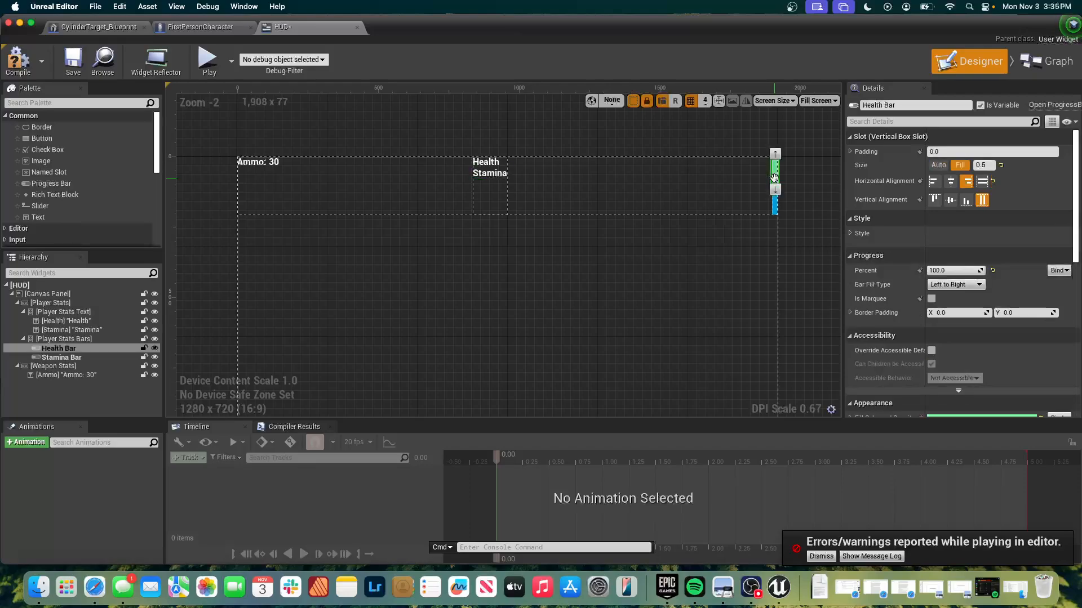
left_click(774, 212)
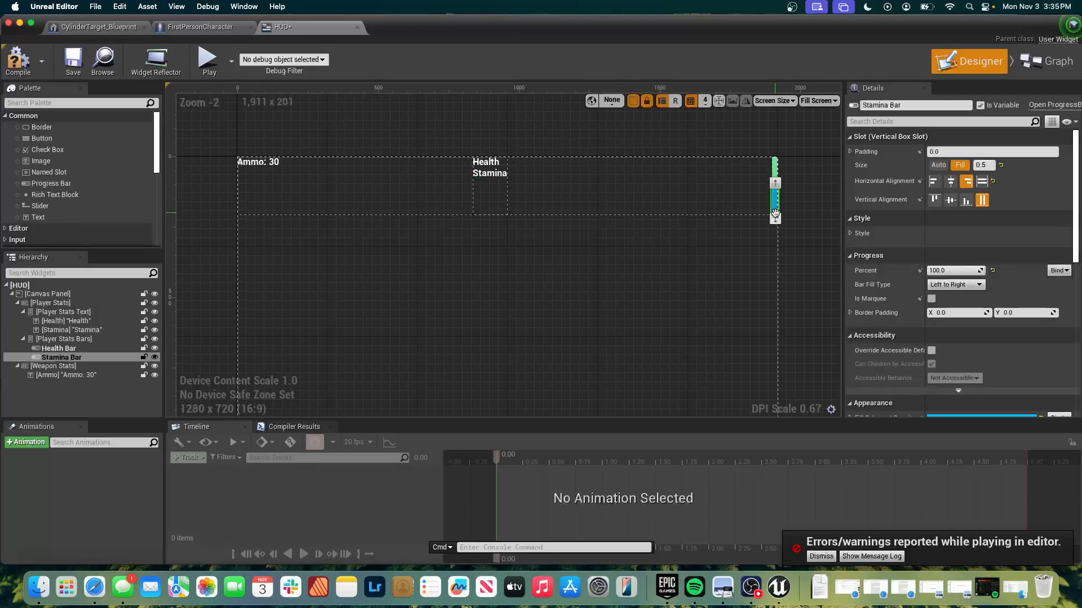
Shrink the Player Stats horizontal box vertically to a Size Y of about 87.
left_click(716, 215)
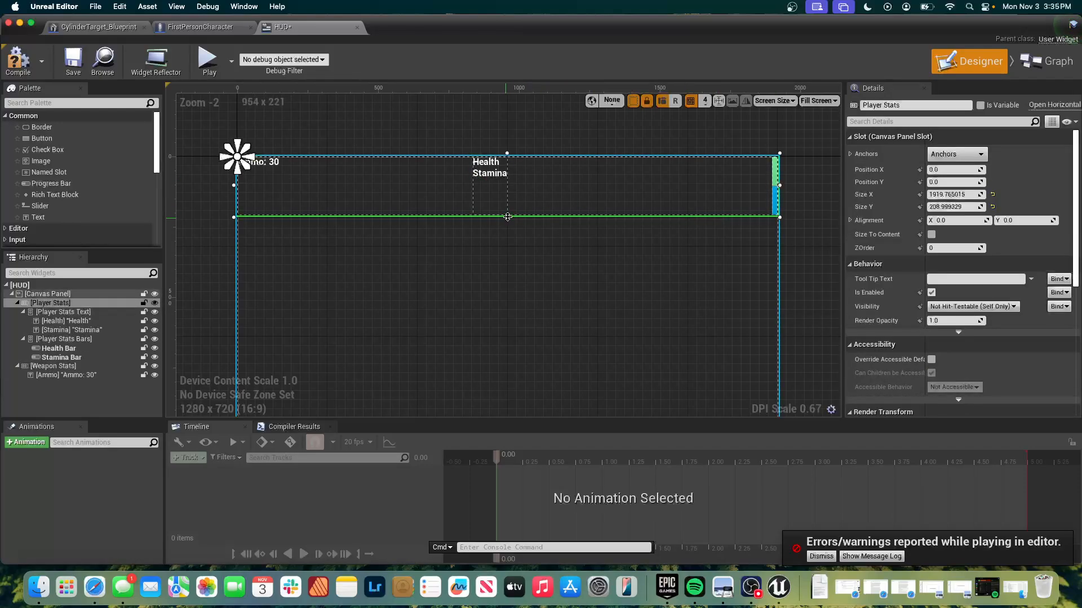
left_click_drag(507, 217, 521, 183)
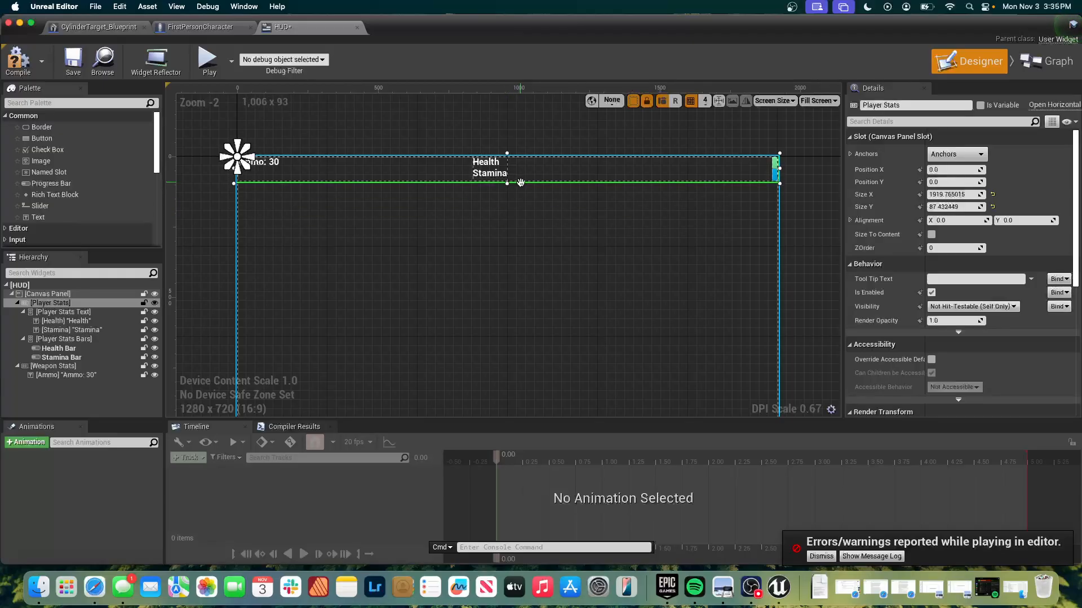
left_click(786, 162)
Set the Health Bar's Percent to 0.0 and create a binding function for that property.
left_click(774, 160)
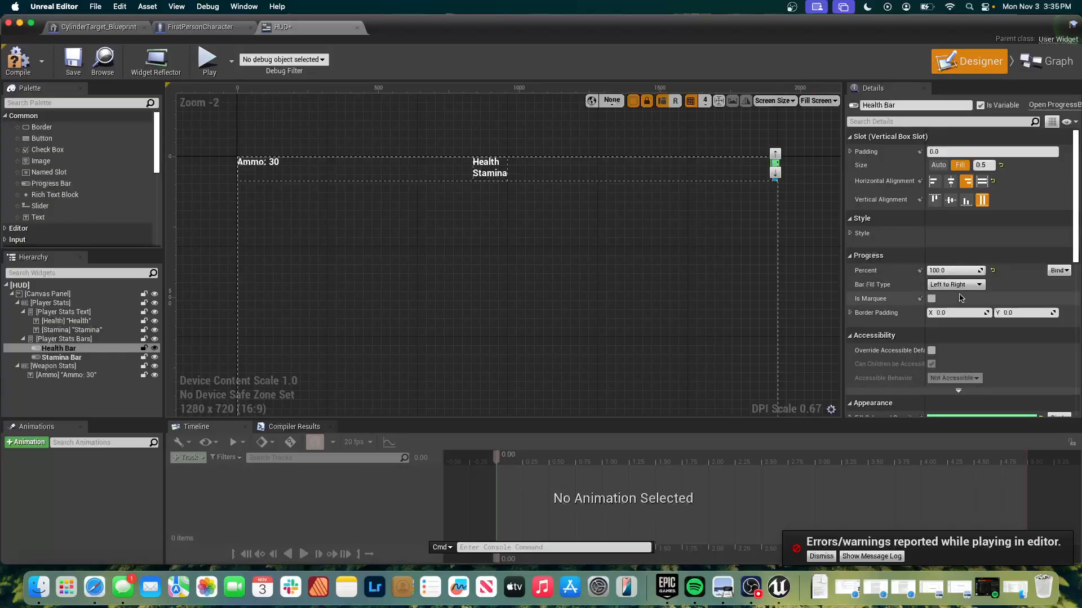
left_click(931, 299)
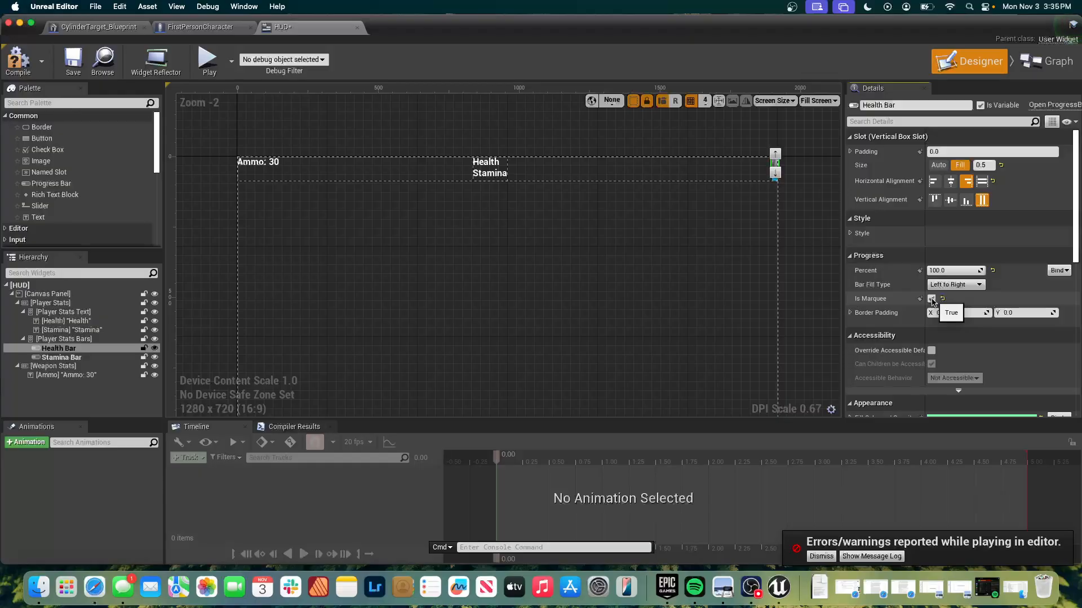
left_click(932, 298)
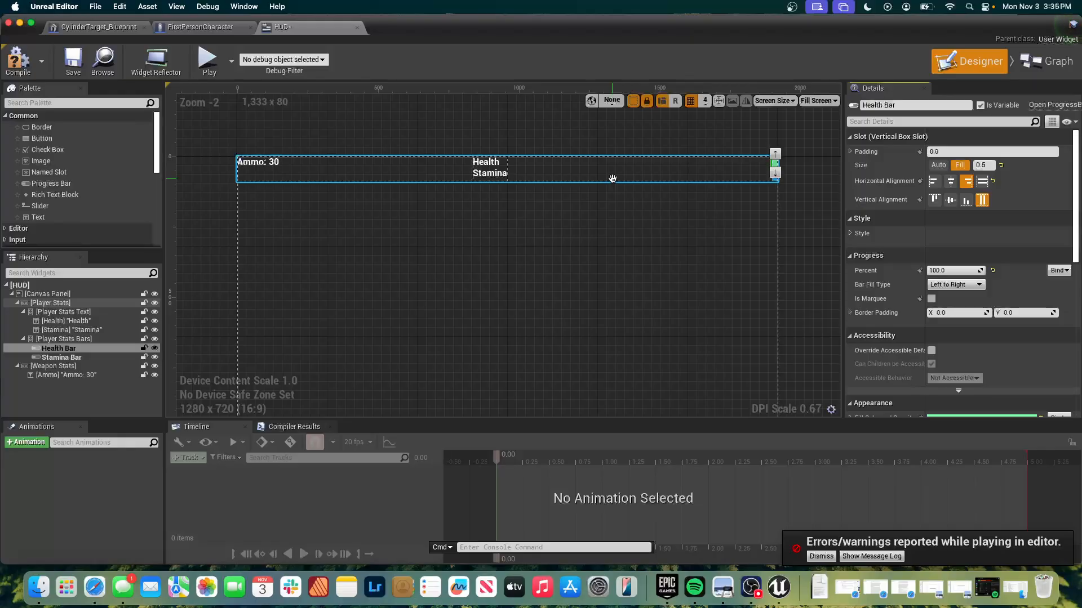
left_click(955, 271)
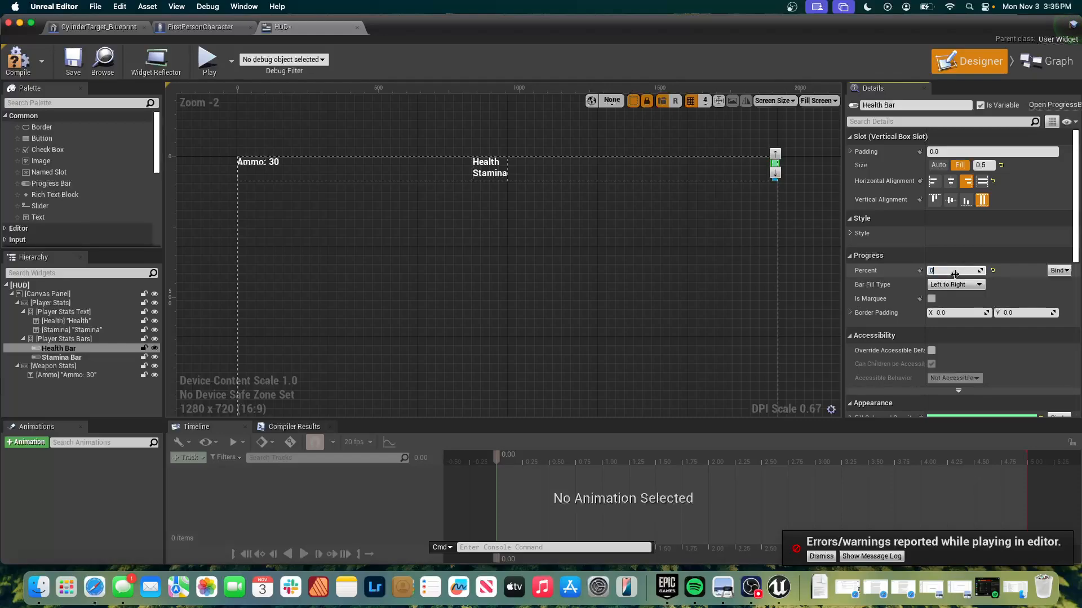
left_click(1058, 270)
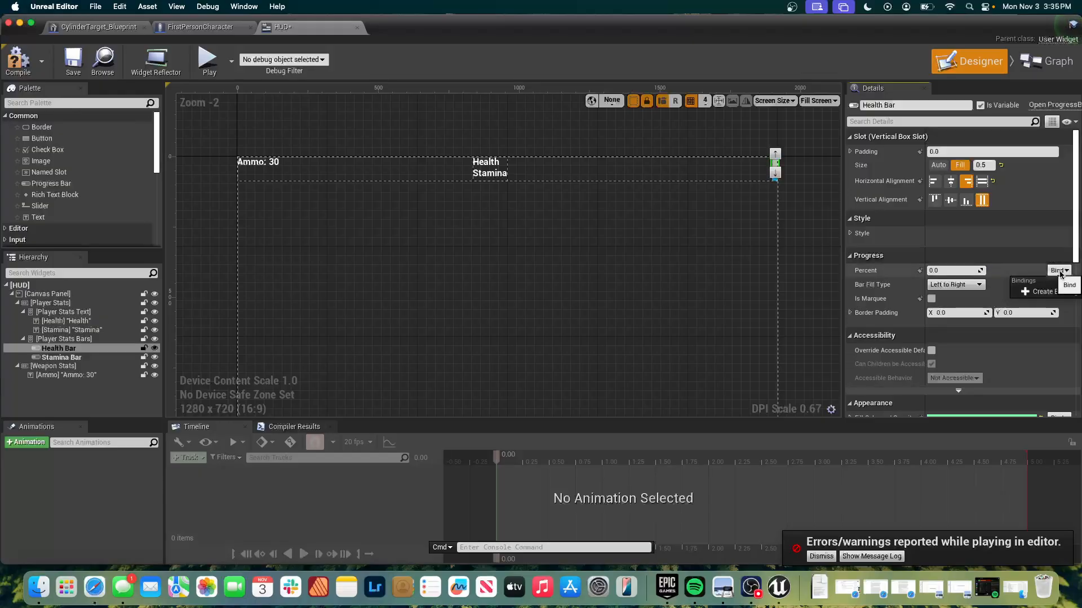
left_click(1033, 291)
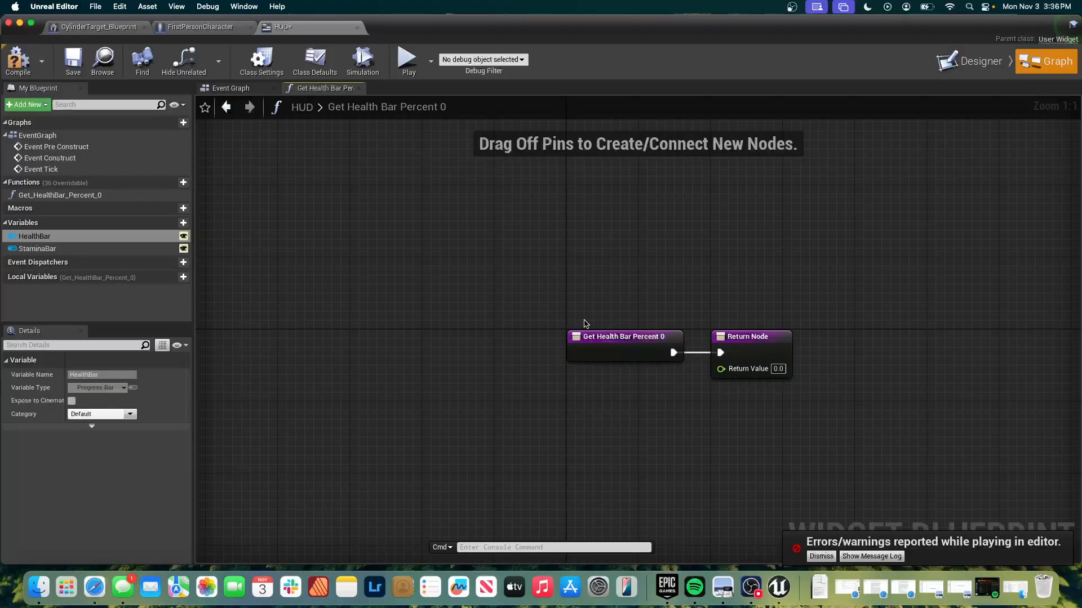
right_click(539, 382)
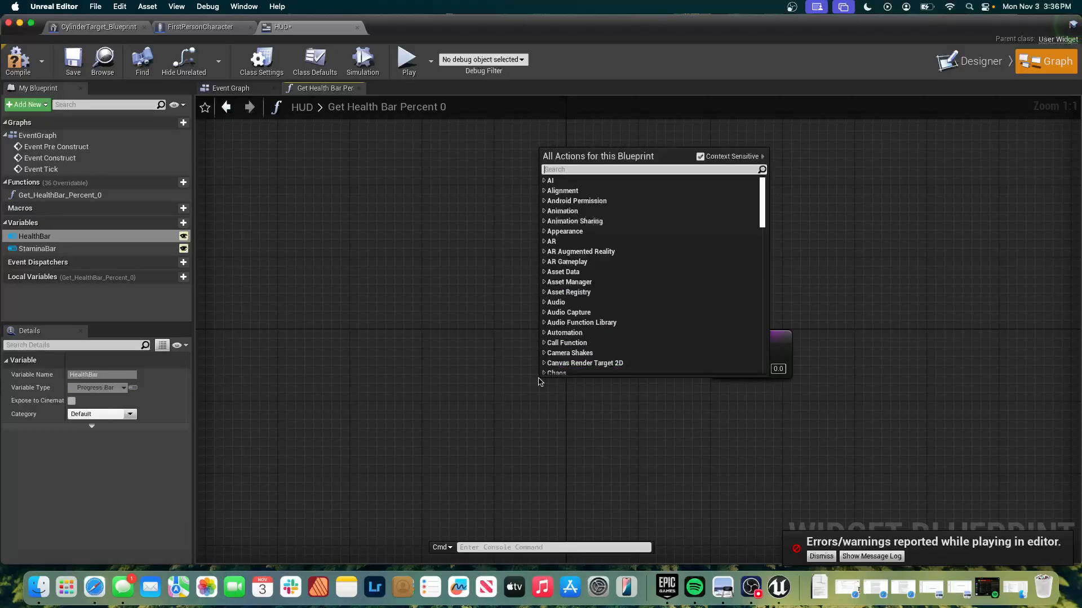
type("get play")
type("er")
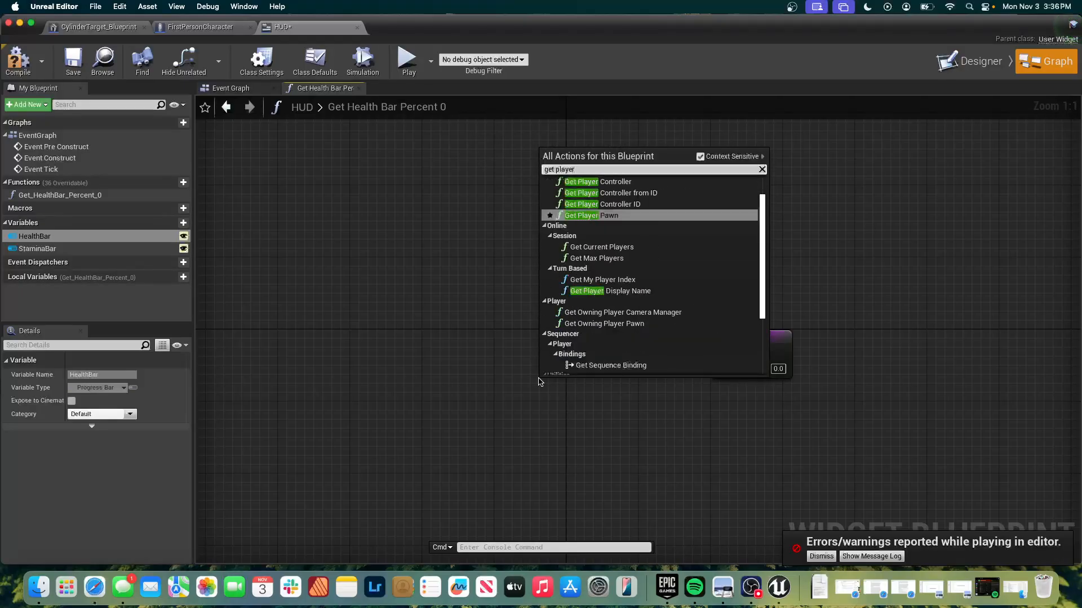
left_click(651, 183)
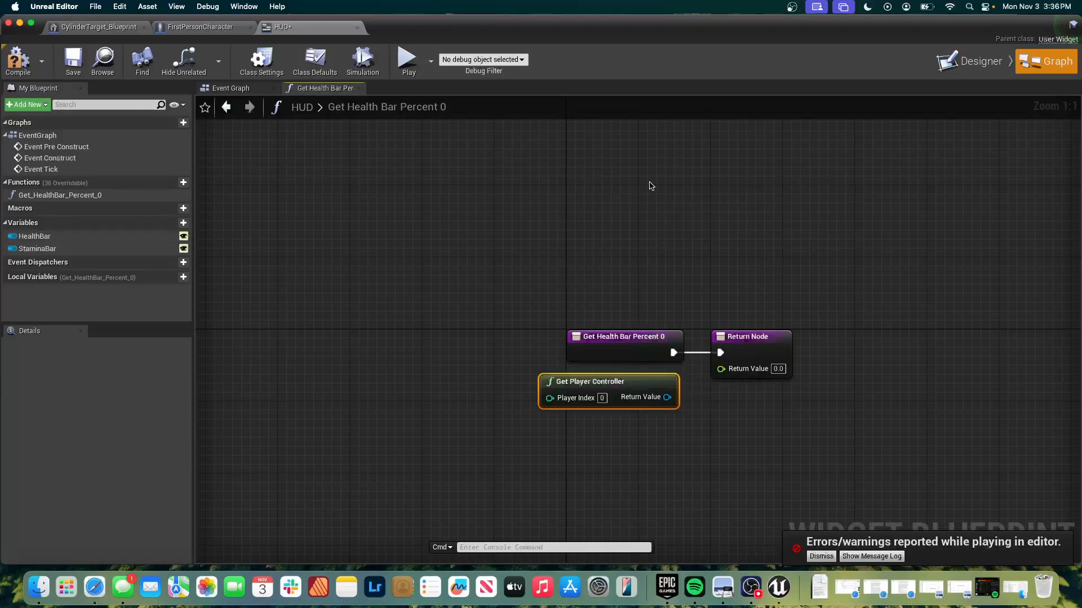
key("Delete")
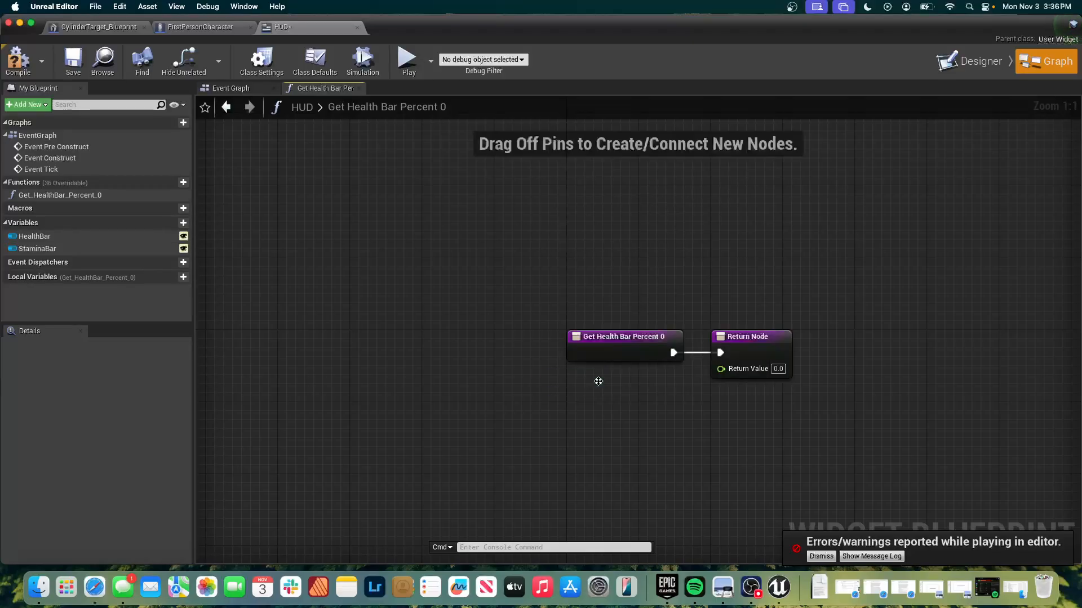
Add a Get Player Character node and place it just below the Get Health Bar Percent 0 entry node.
right_click(600, 385)
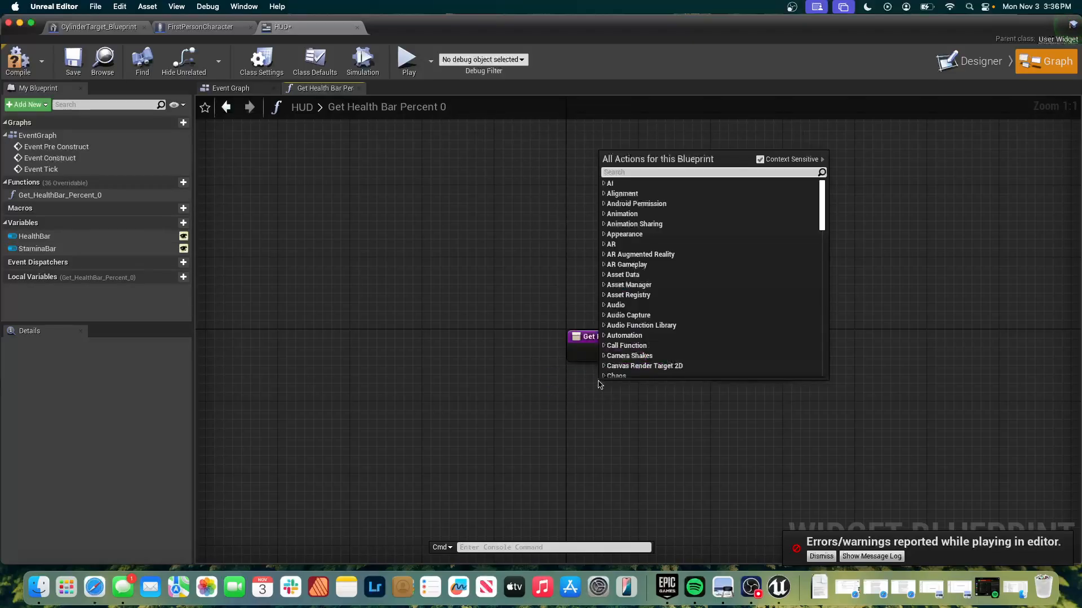
type("get player c")
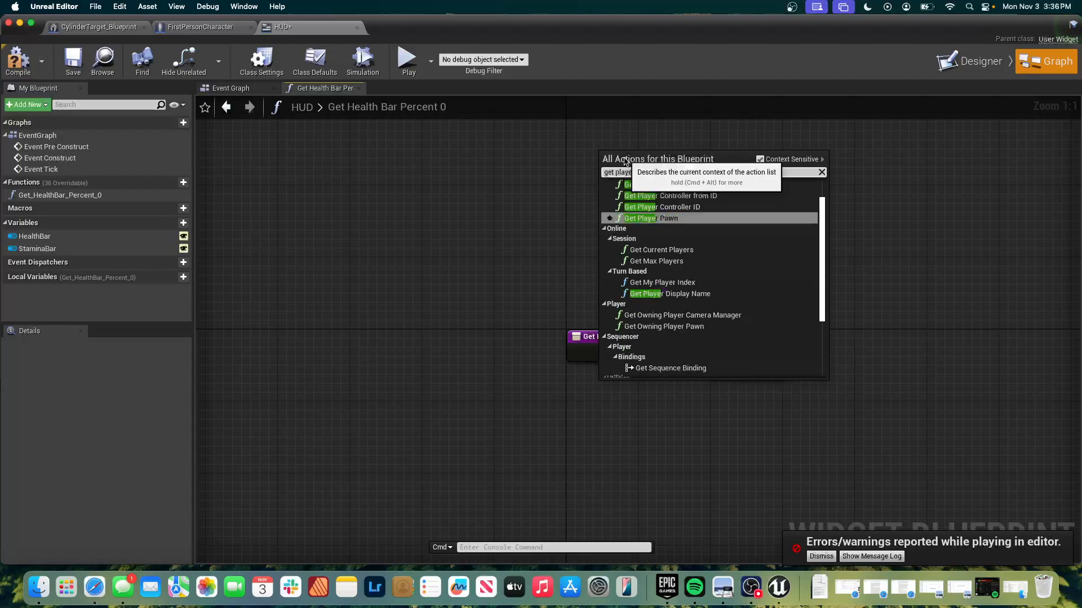
type("har")
left_click(644, 196)
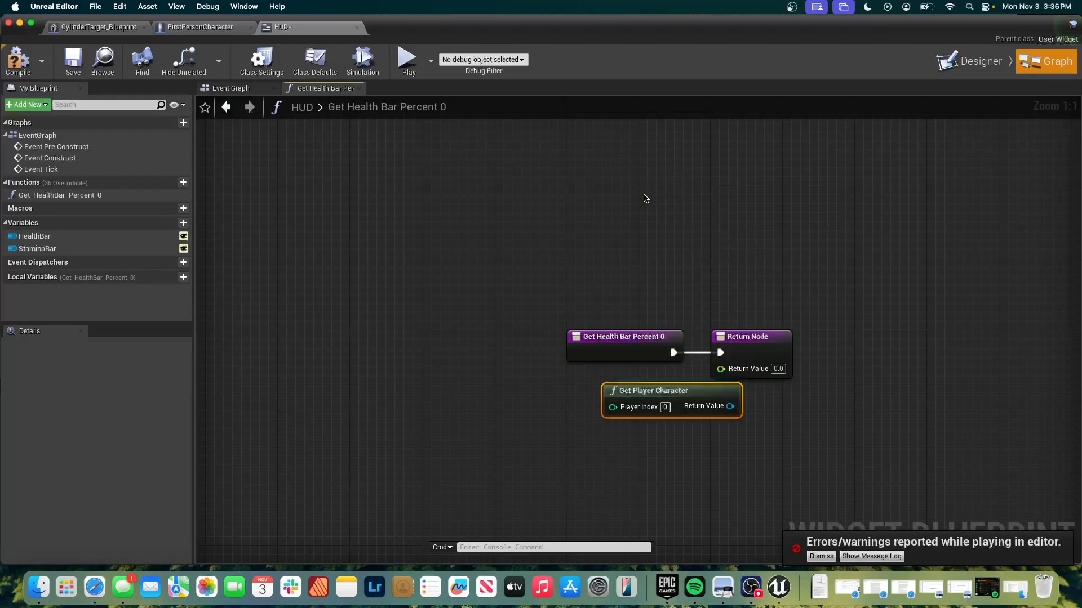
left_click_drag(688, 392, 589, 380)
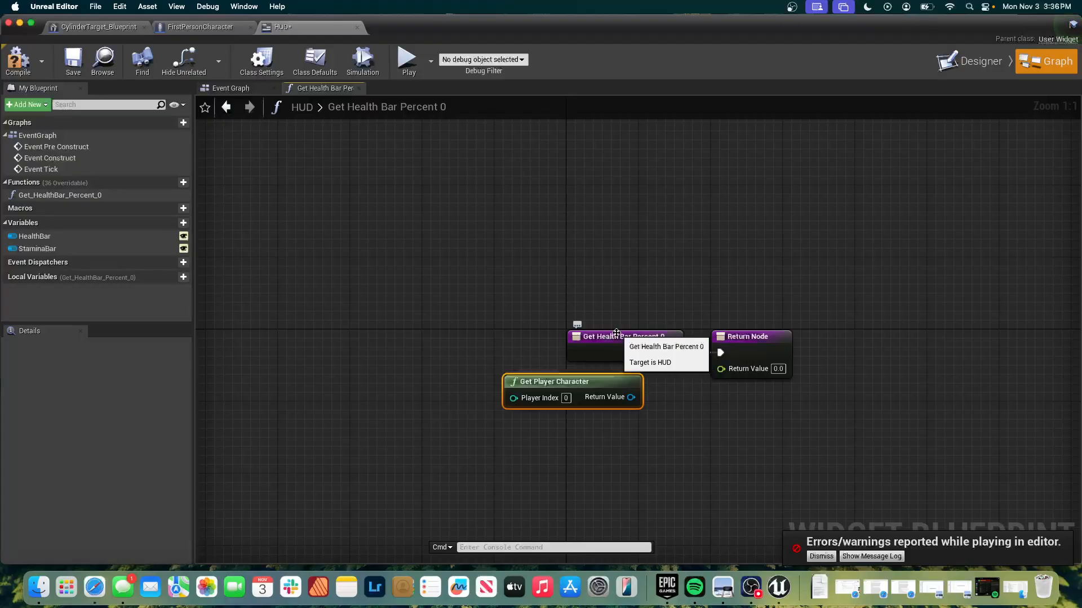
Align the entry node above Get Player Character, detach the Return Node from it, and space the two apart for another node.
left_click_drag(617, 337, 552, 338)
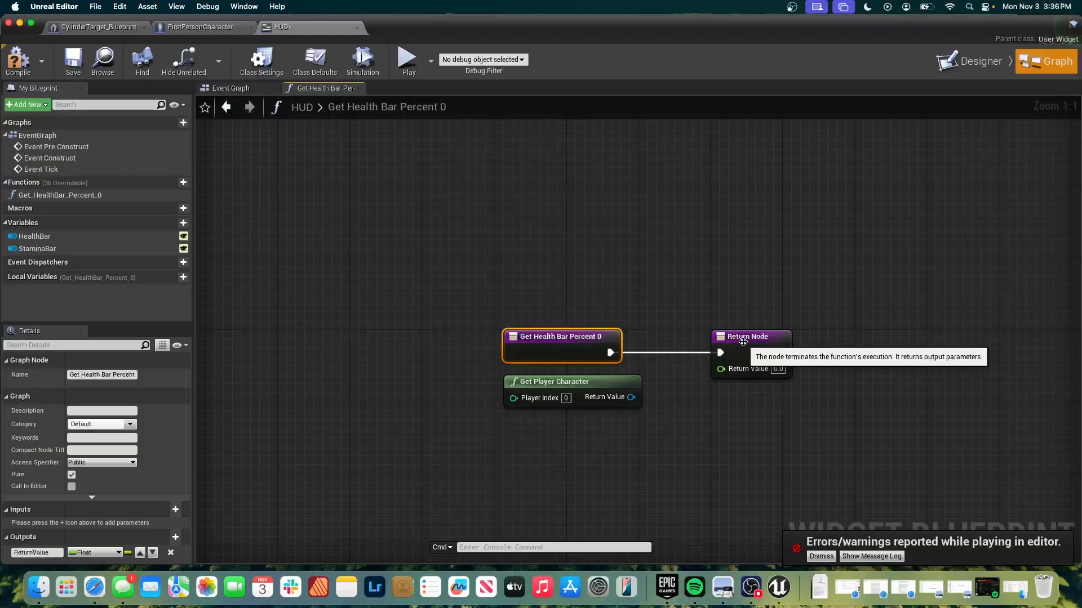
left_click_drag(720, 354, 850, 337, "ctrl")
left_click(635, 341)
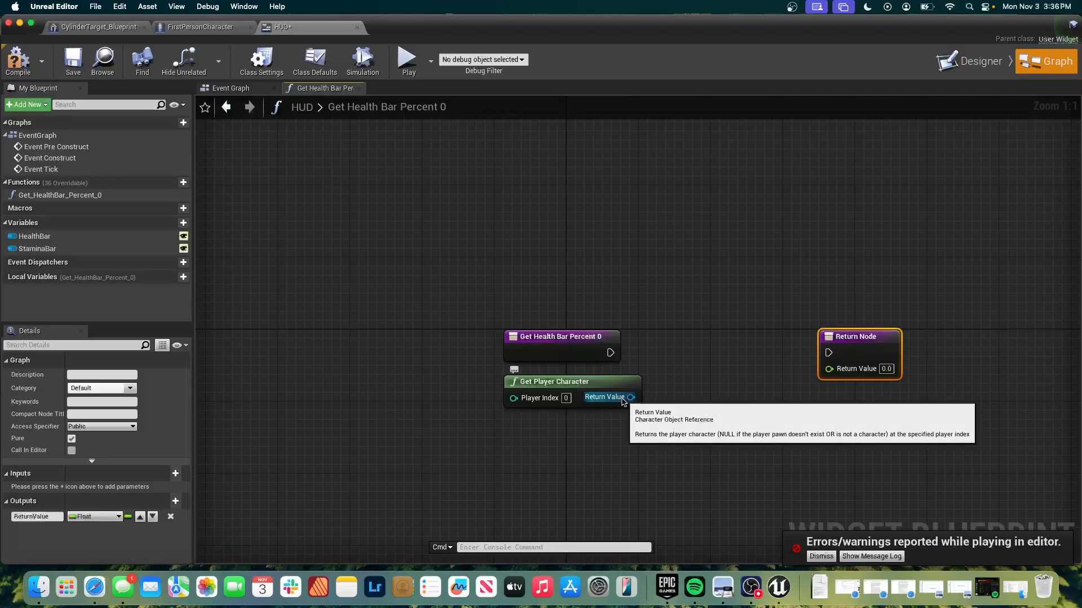
Cast Get Player Character's Return Value to FirstPersonCharacter and wire the cast's execution between the function entry and the Return Node.
left_click_drag(631, 397, 696, 356)
type("cast to fir")
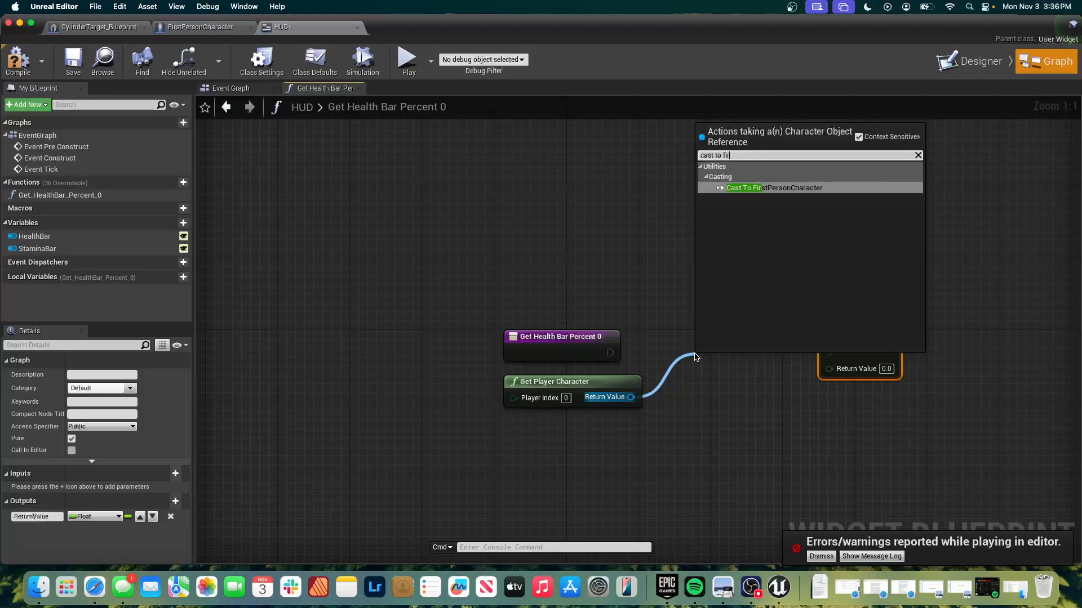
key("Return")
left_click_drag(721, 363, 676, 337)
mouse_move(609, 353)
left_mouse_down()
mouse_move(633, 369)
mouse_move(685, 364)
mouse_move(657, 353)
mouse_move(720, 330)
left_mouse_up()
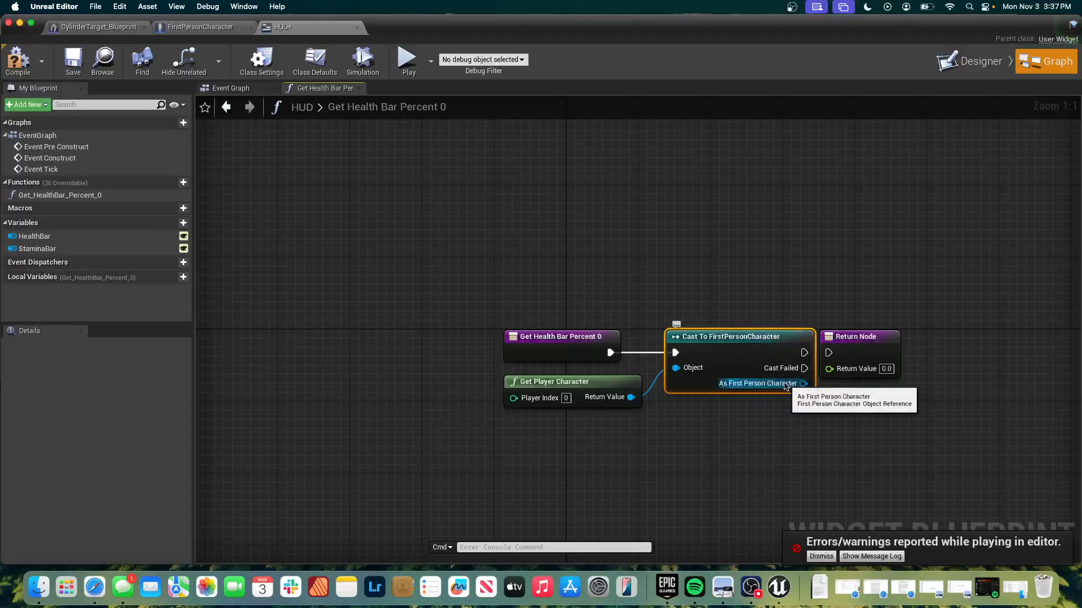
left_click_drag(847, 338, 934, 338)
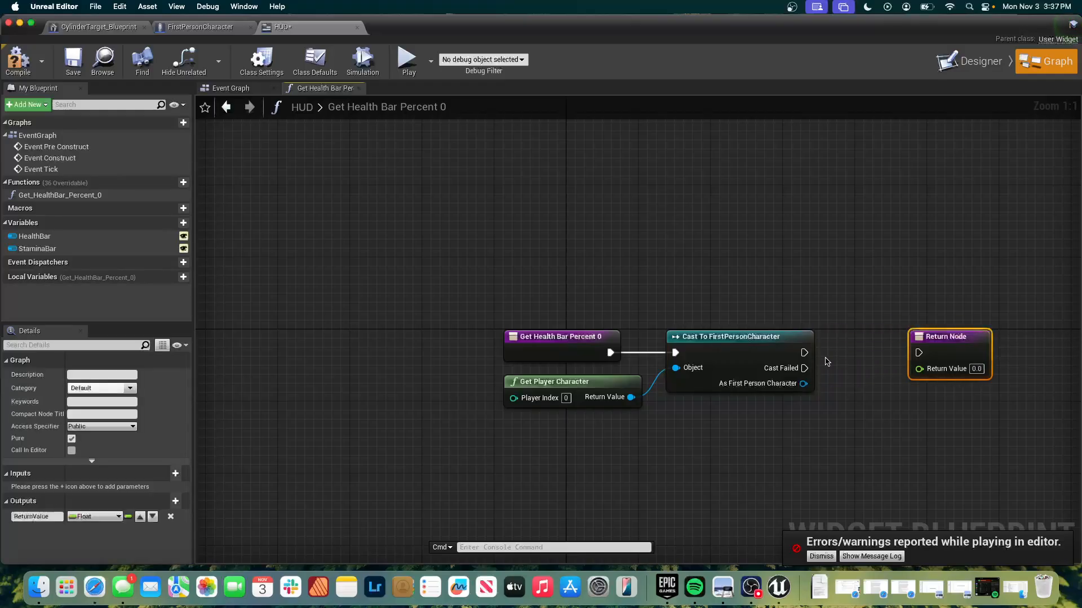
left_click_drag(803, 353, 919, 353)
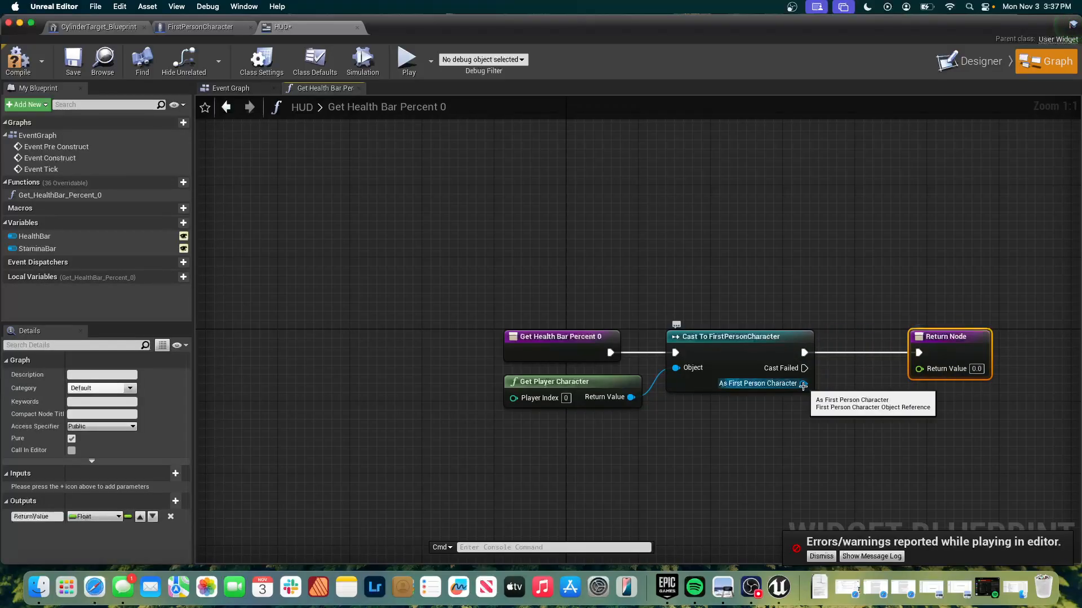
Get the Player Health variable from As First Person Character and place its node level with that pin.
left_click_drag(803, 386, 855, 422)
type("g")
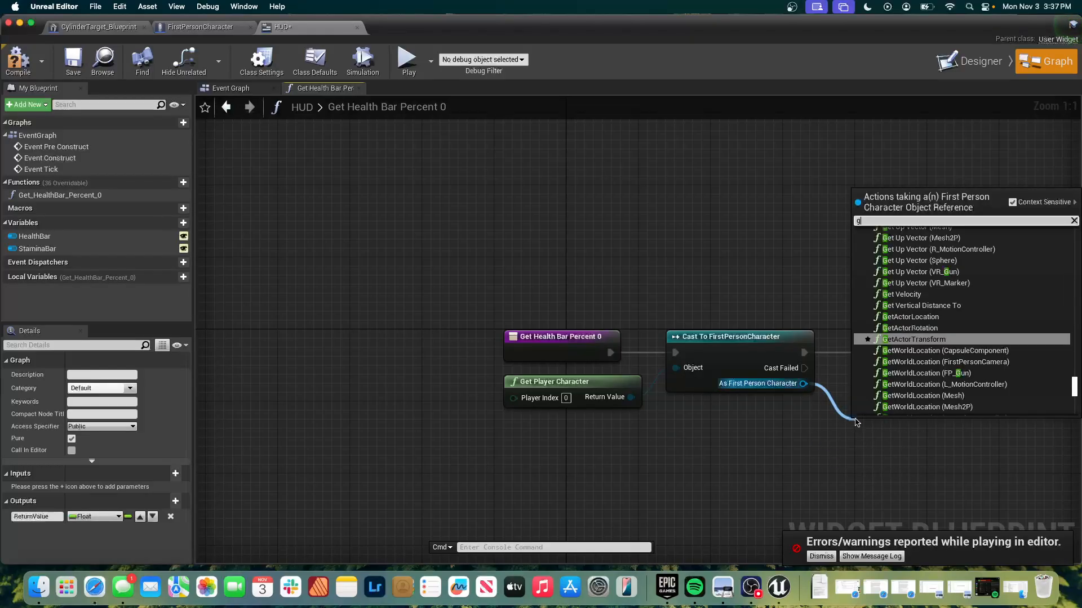
type("et player")
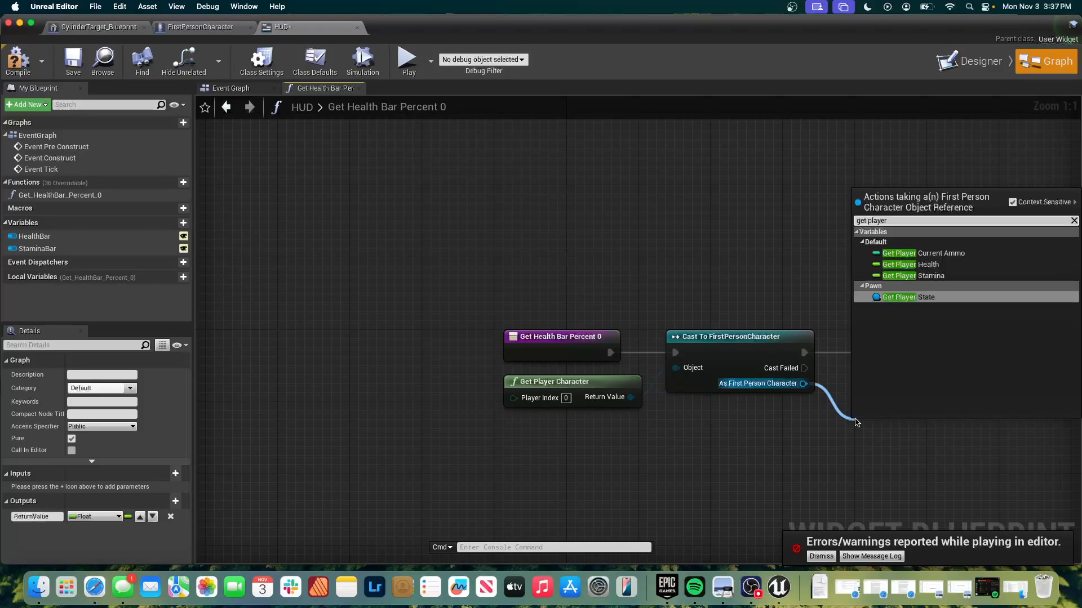
left_click(915, 265)
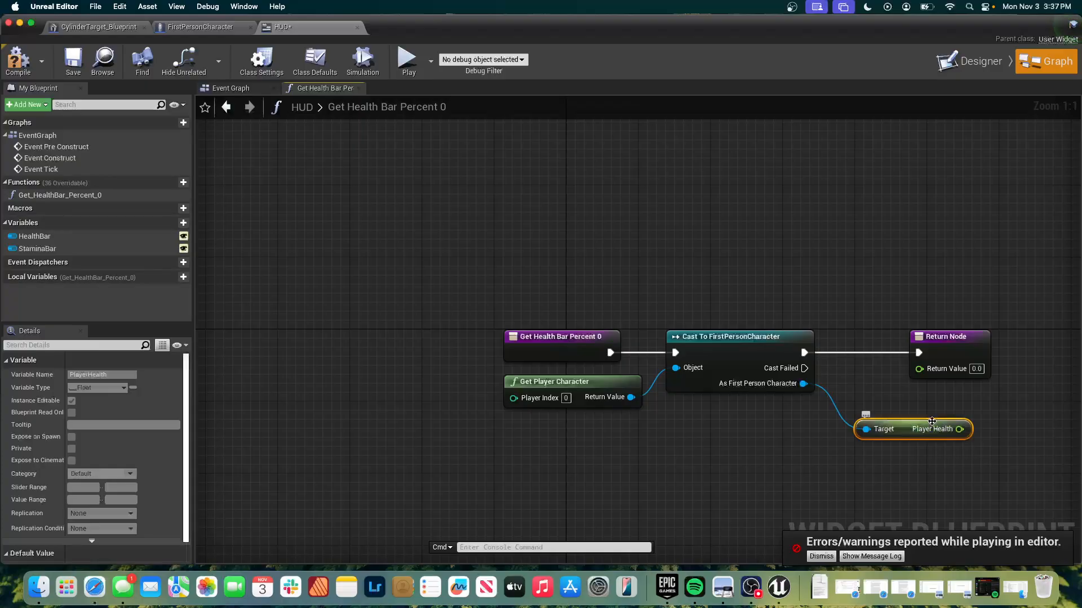
mouse_move(936, 423)
left_mouse_down()
mouse_move(891, 387)
mouse_move(917, 377)
left_mouse_up()
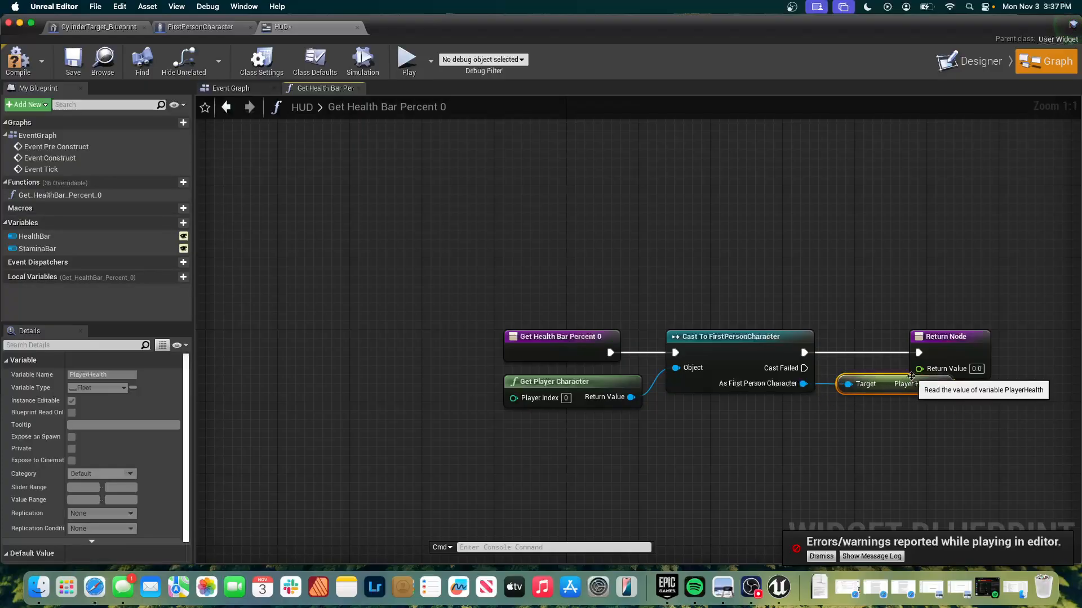
Connect Player Health to the Return Node's Return Value and reposition the Return Node beyond the variable node.
left_click_drag(947, 342, 946, 315)
left_click_drag(941, 383, 922, 346)
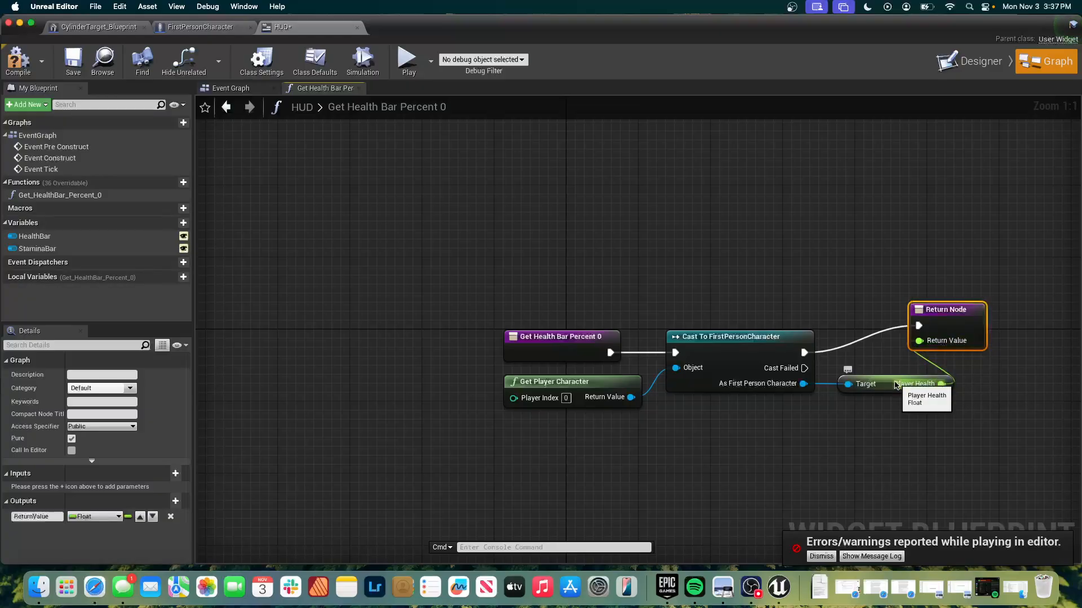
mouse_move(890, 381)
left_mouse_down()
mouse_move(854, 427)
mouse_move(820, 428)
mouse_move(863, 417)
mouse_move(886, 401)
mouse_move(890, 381)
left_mouse_up()
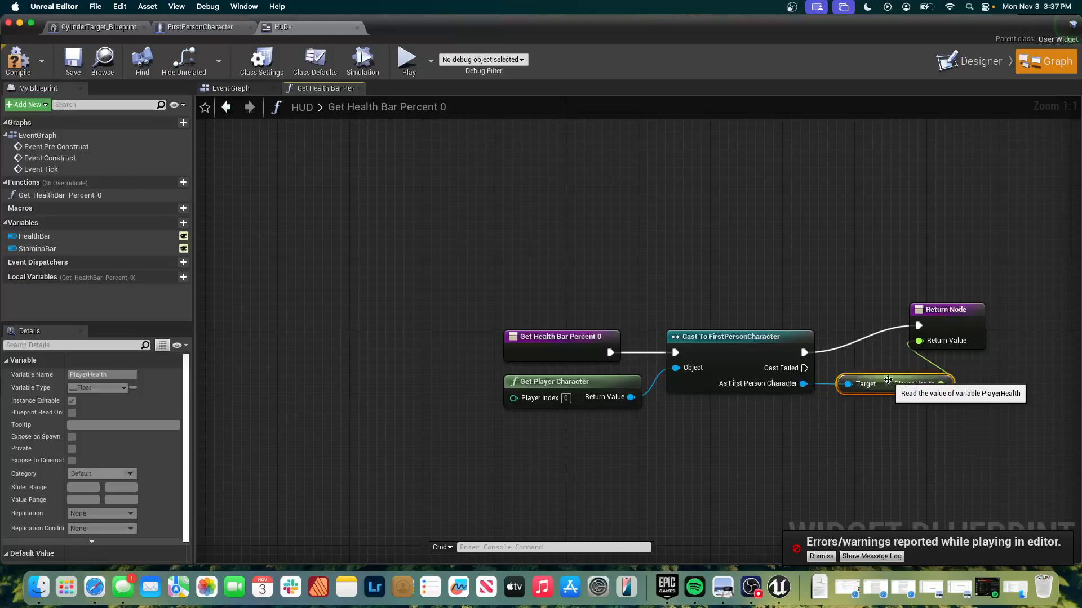
mouse_move(938, 310)
left_mouse_down()
mouse_move(1023, 309)
mouse_move(1025, 348)
left_mouse_up()
left_click(990, 299)
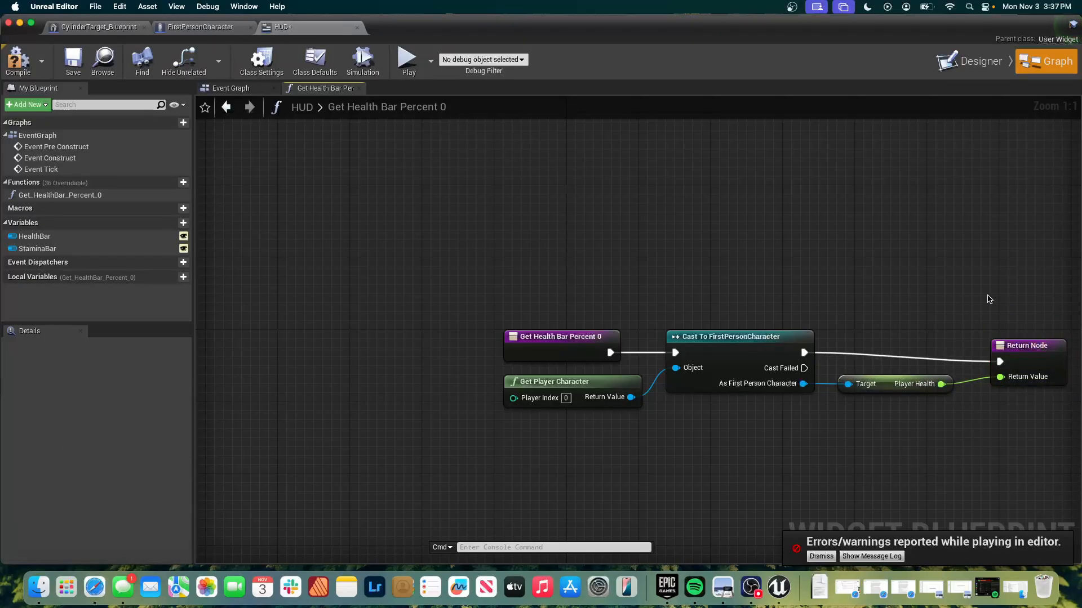
View the HUD's Event Graph and return to the Get Health Bar Percent 0 function.
key("Home")
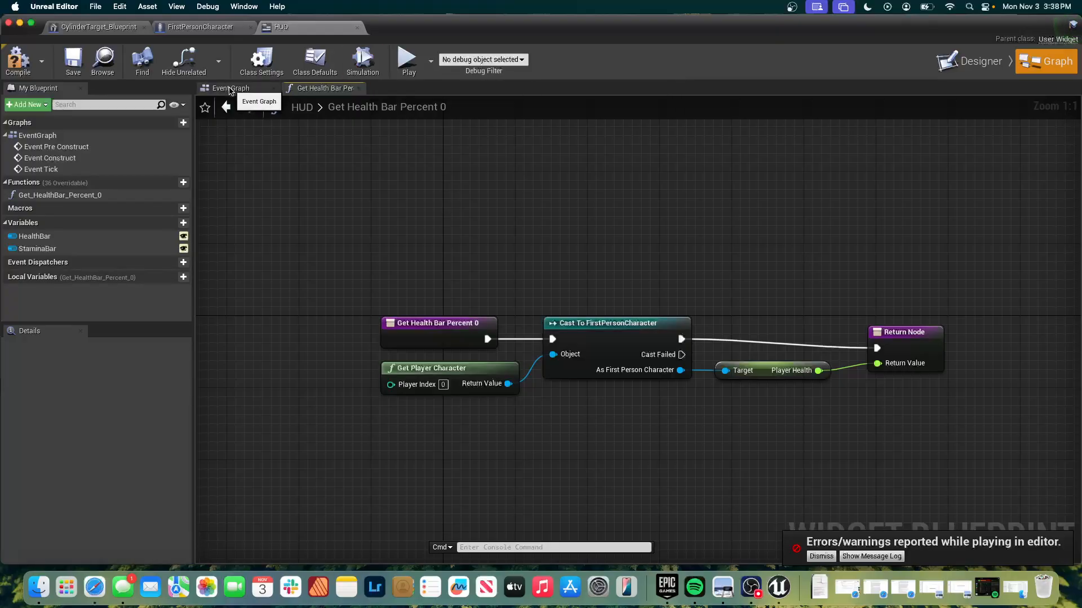
left_click(229, 88)
left_click(334, 89)
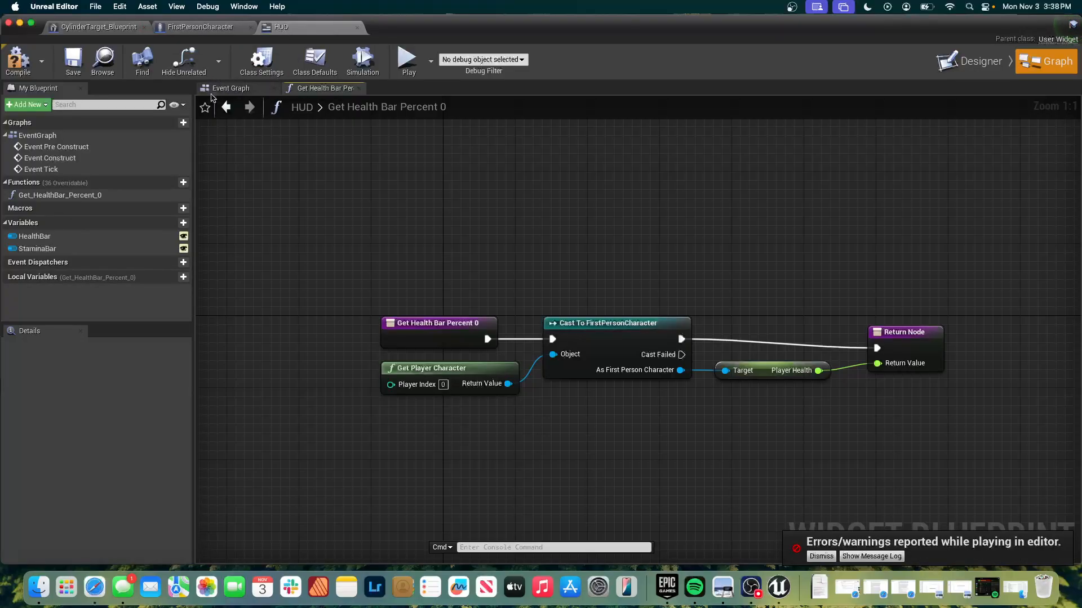
scroll(300, 202, "left", 5)
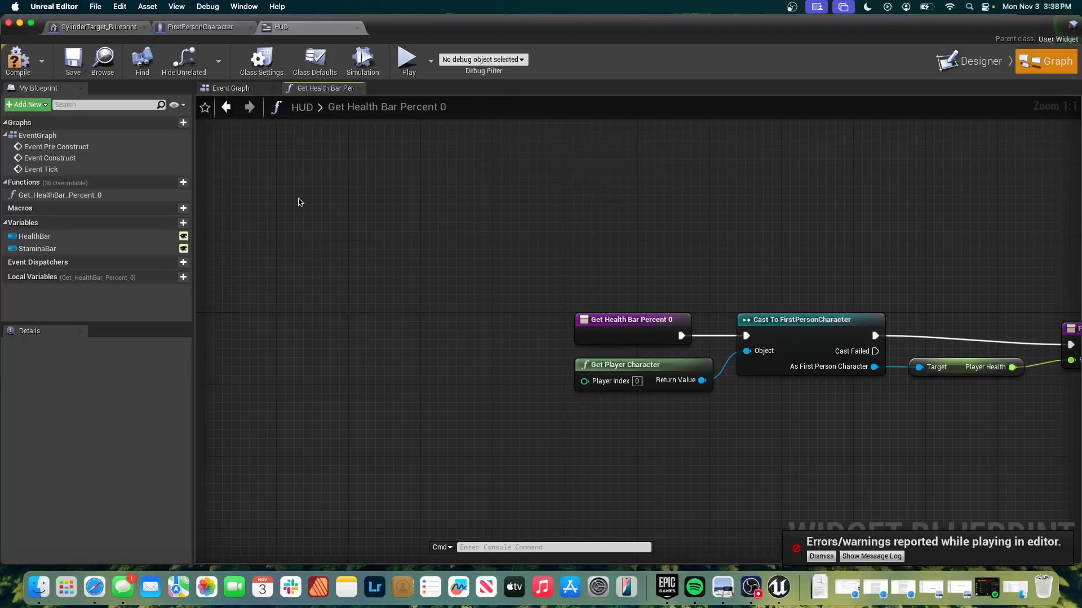
left_click(243, 90)
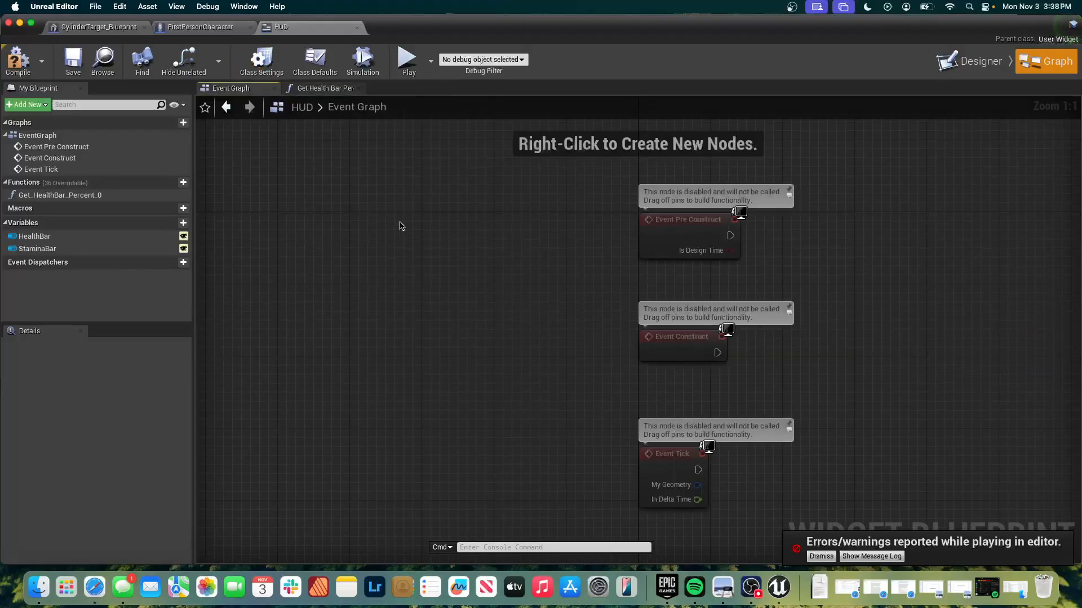
scroll(398, 224, "down", 2)
scroll(398, 224, "up", 4)
scroll(399, 226, "up", 1)
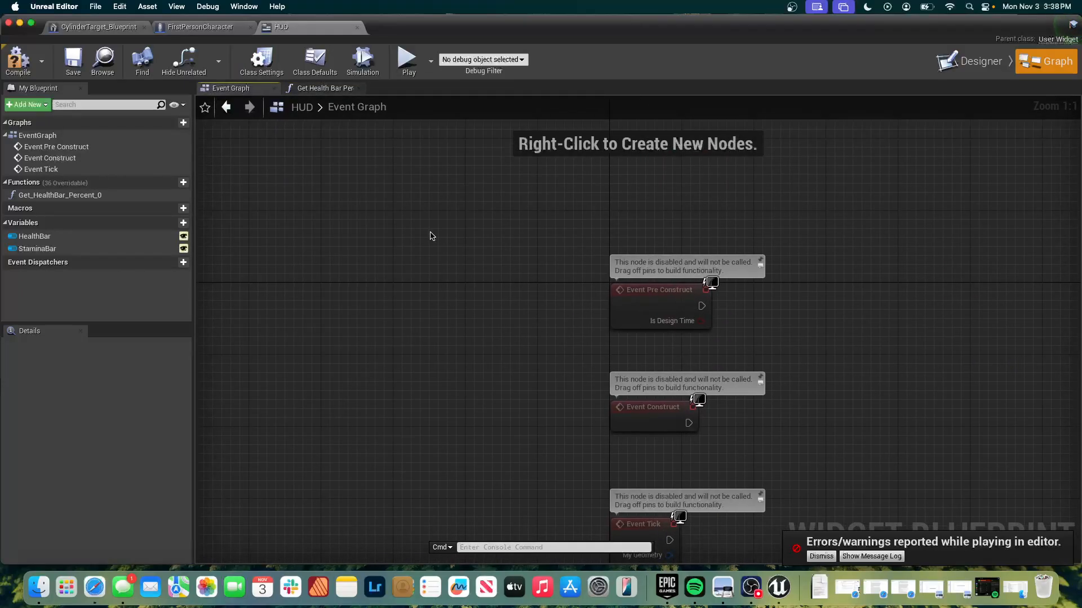
scroll(441, 242, "down", 8)
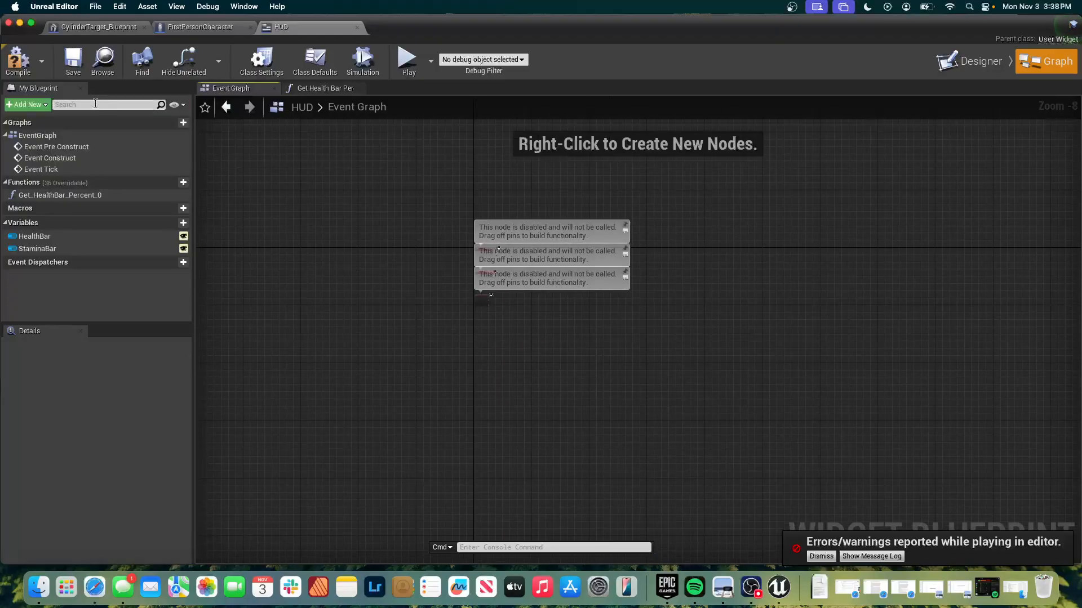
Compile the HUD widget and play-test the level, firing projectiles with the HUD displayed, and end the play session.
left_click(17, 59)
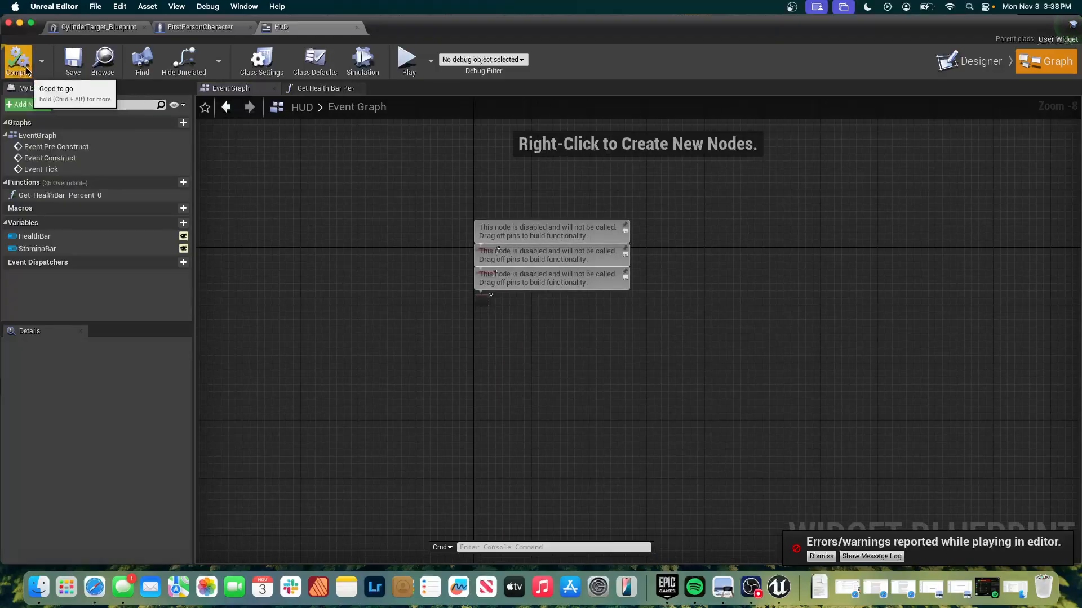
left_click(305, 87)
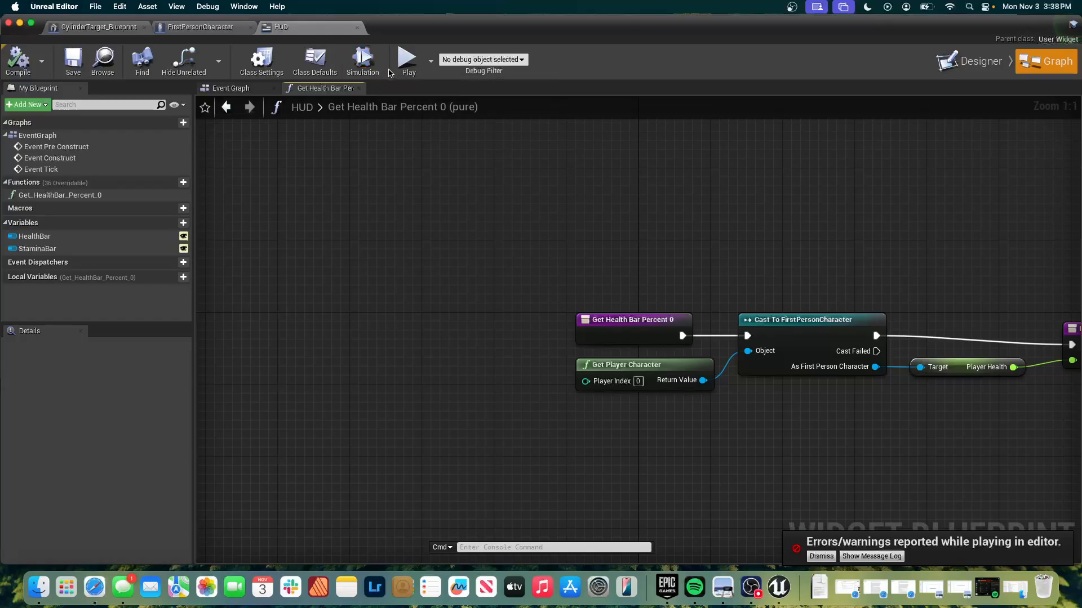
left_click(407, 59)
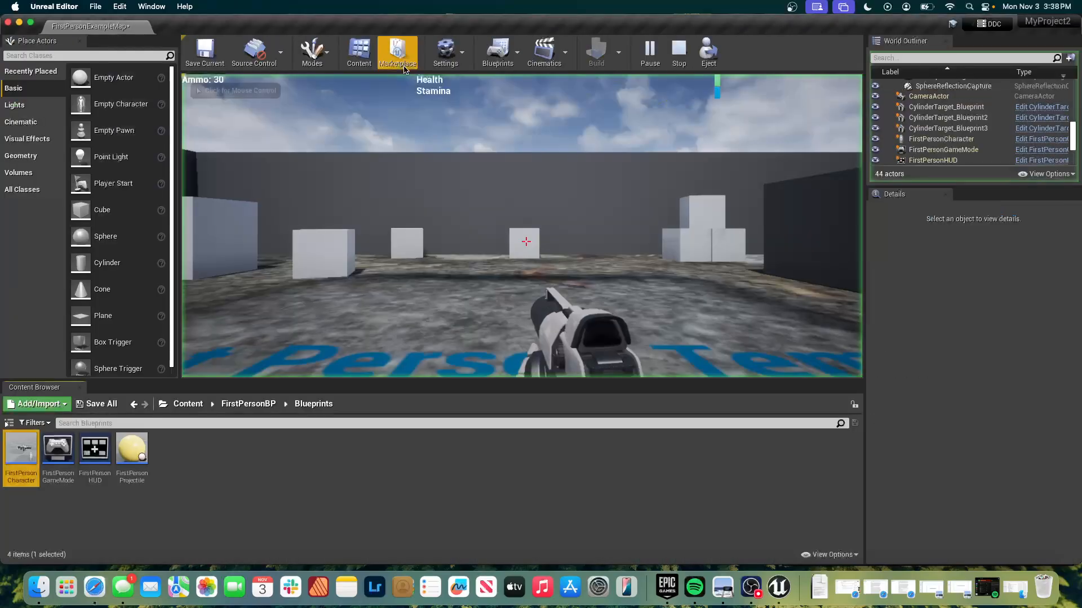
left_click(519, 210)
left_click(526, 242)
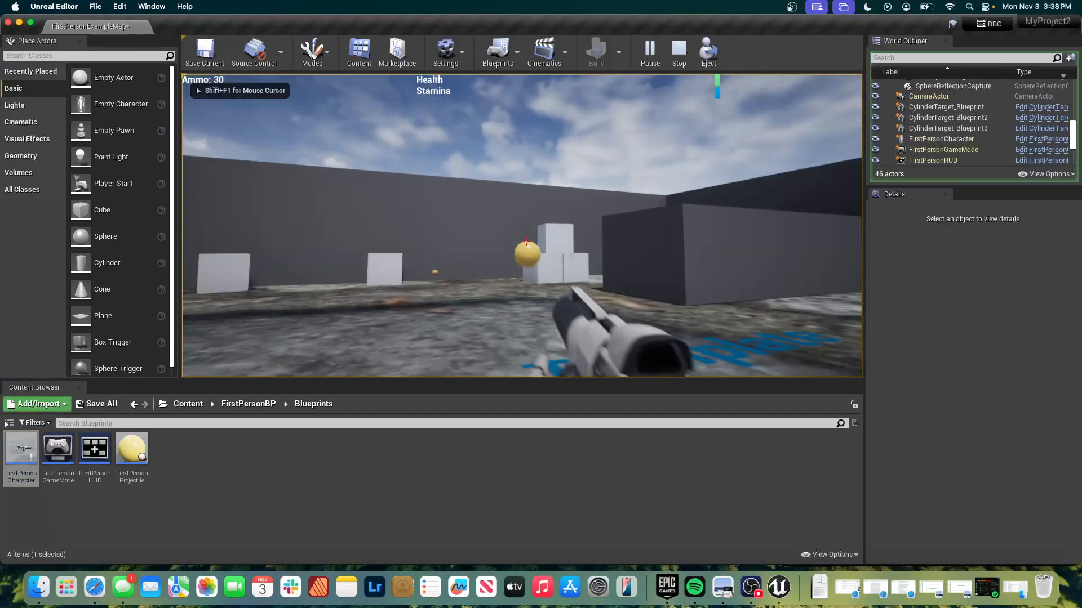
key("Escape")
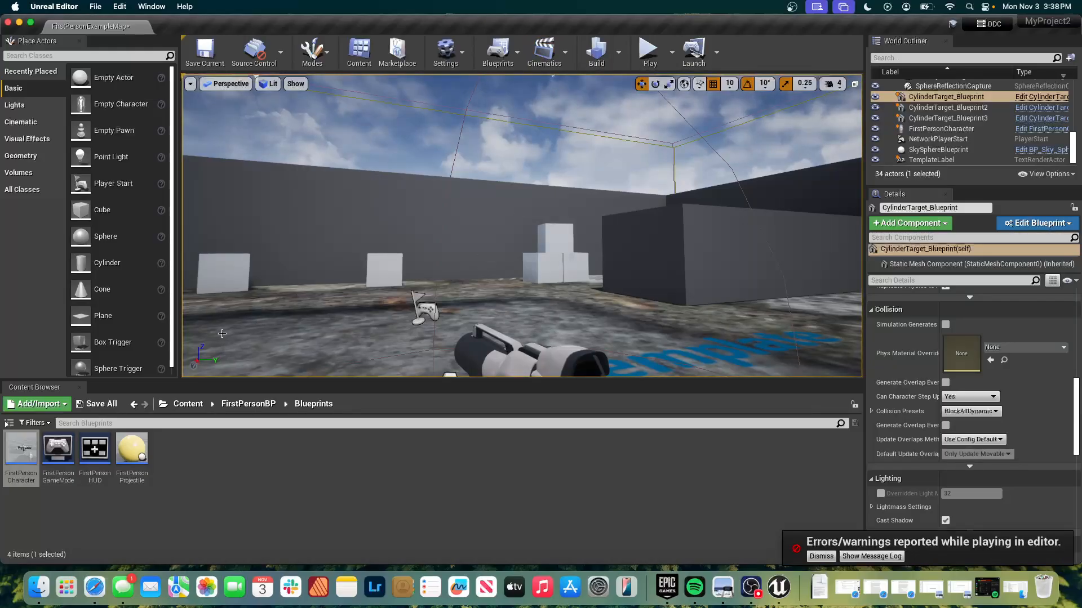
Reopen the HUD widget from the UI folder in FirstPersonBP and switch to its visual layout.
left_click(250, 404)
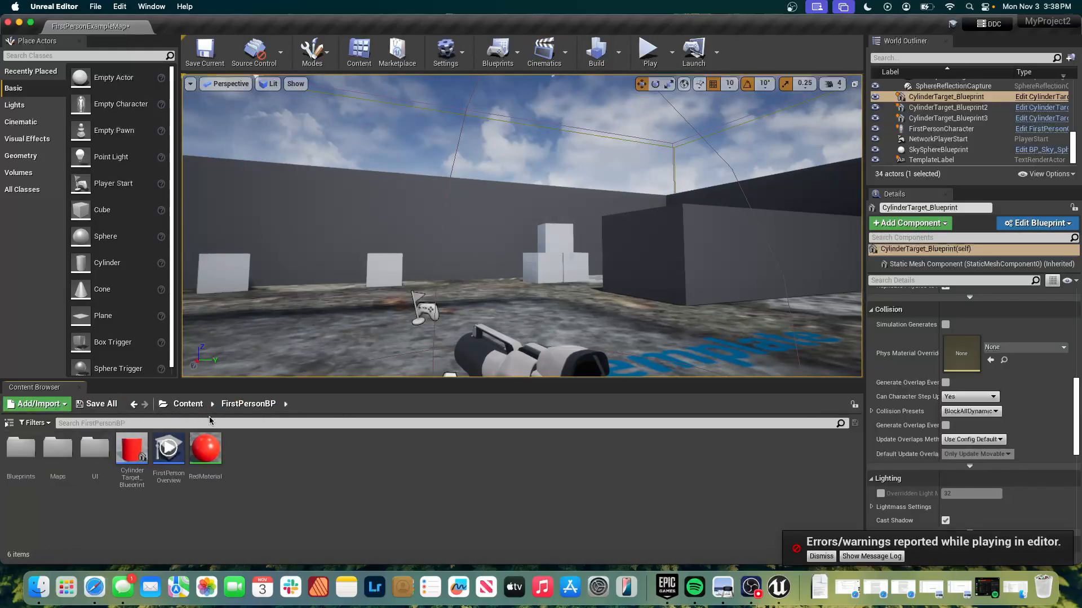
double_click(94, 448)
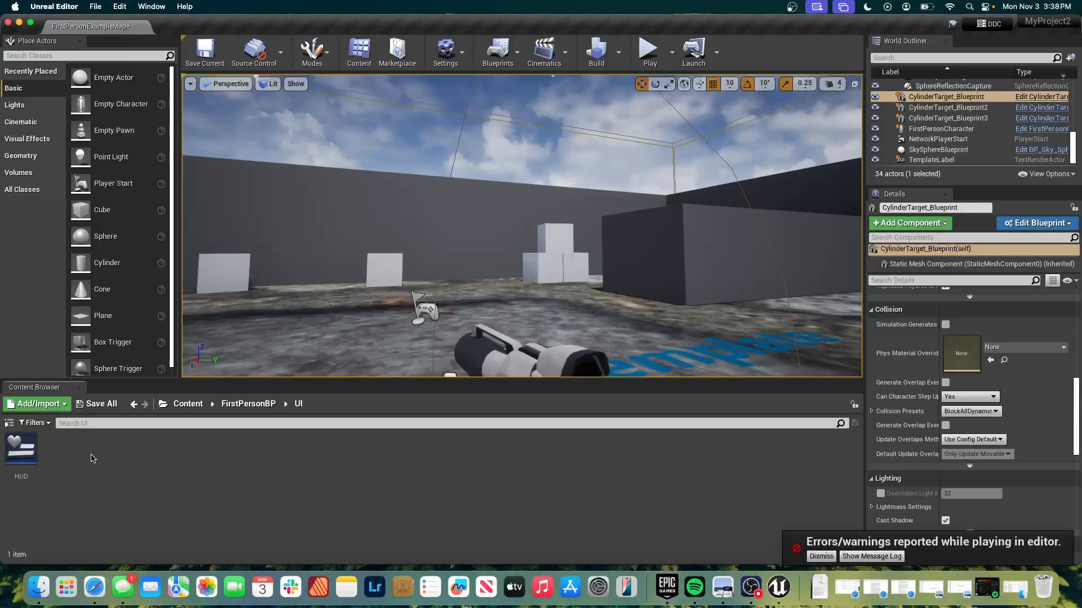
double_click(24, 449)
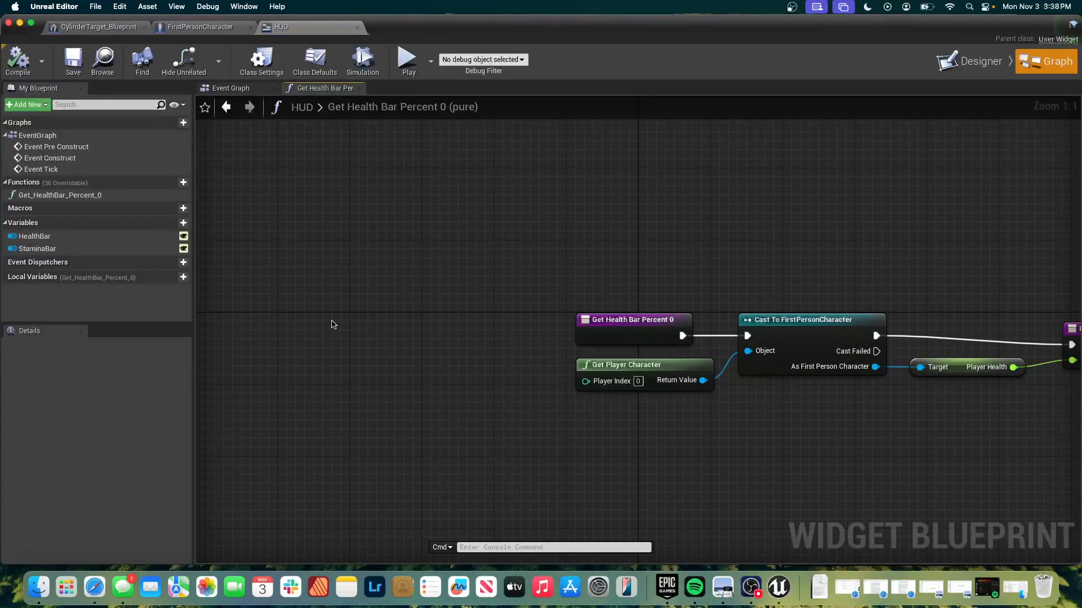
left_click(996, 61)
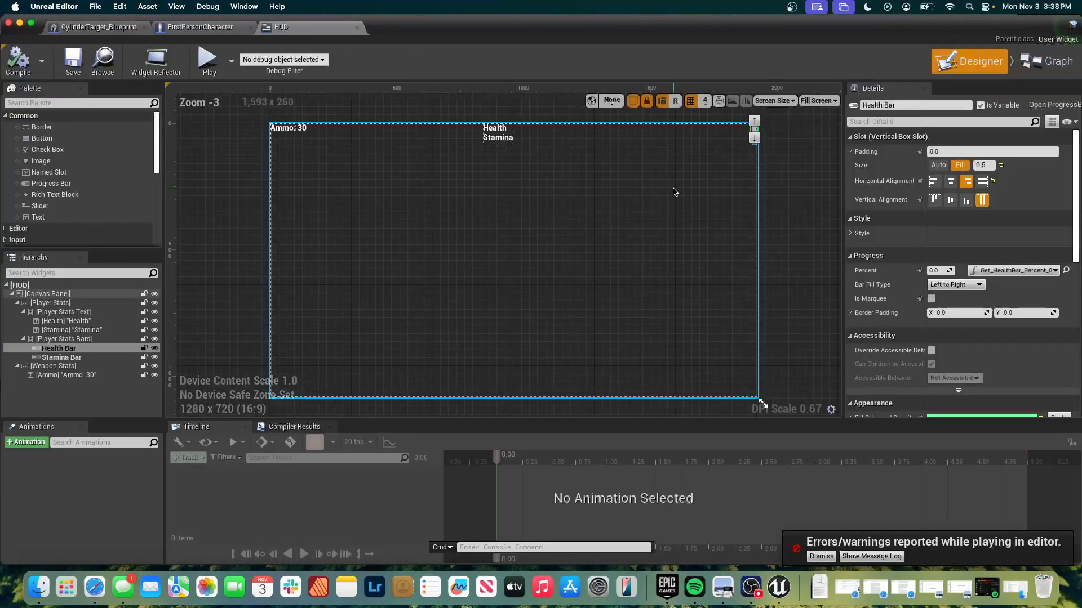
Set the Stamina Bar's Percent to 0.0 and check the Health Bar's Percent setting.
left_click(753, 147)
left_click(963, 271)
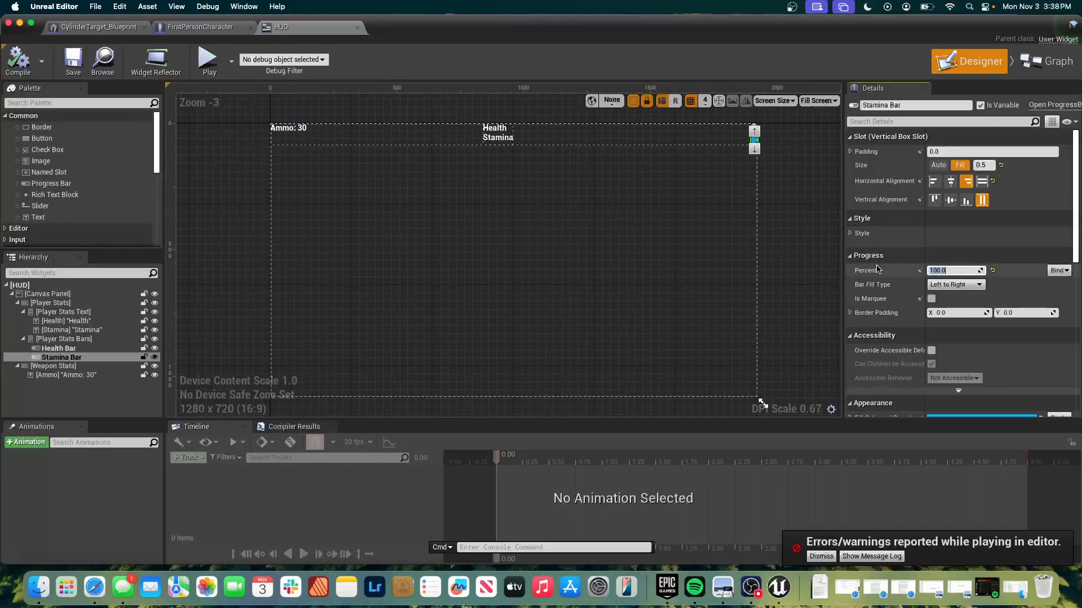
left_click(733, 242)
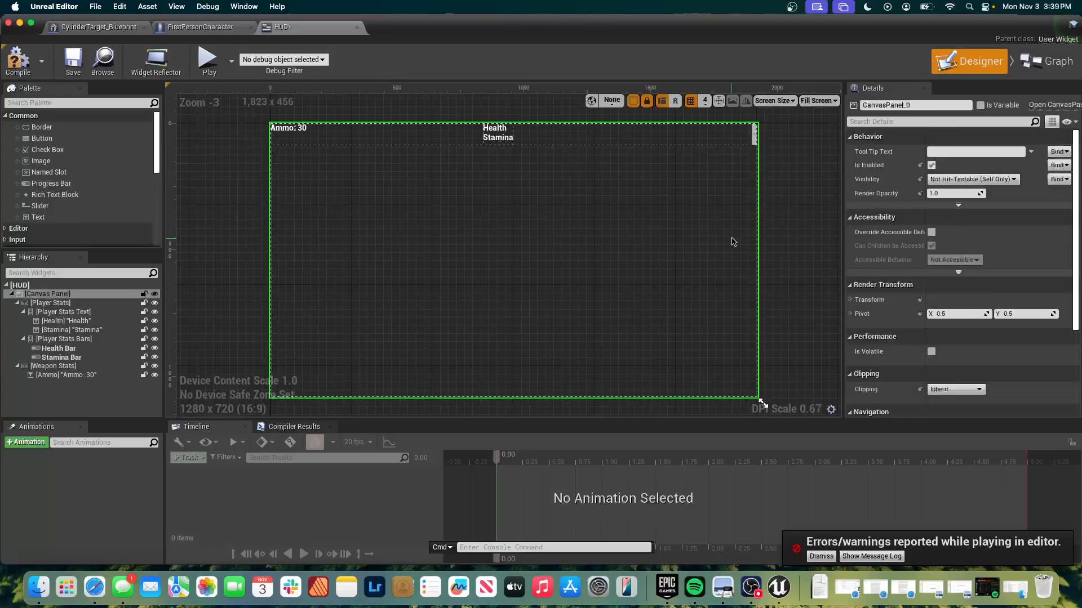
left_click(755, 132)
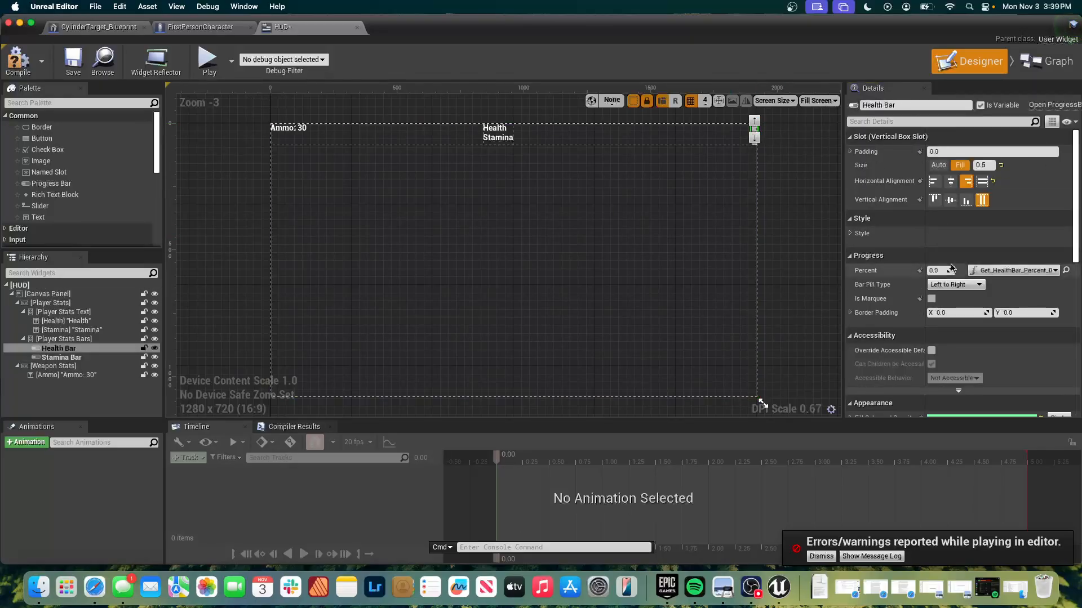
Create a new binding function for the Stamina Bar's Percent property.
left_click(755, 144)
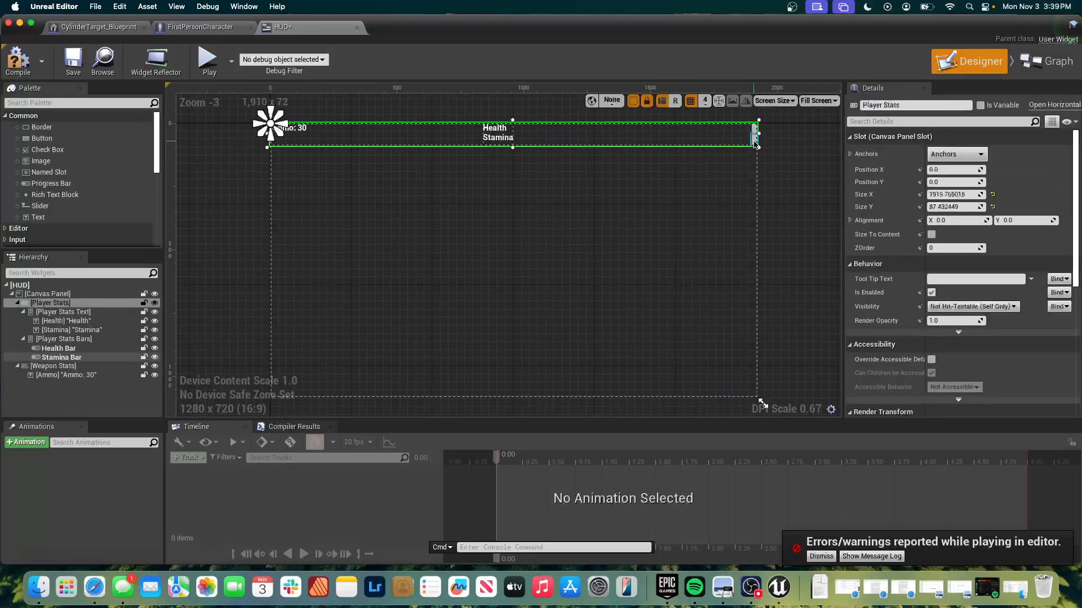
left_click(754, 145)
left_click(1058, 270)
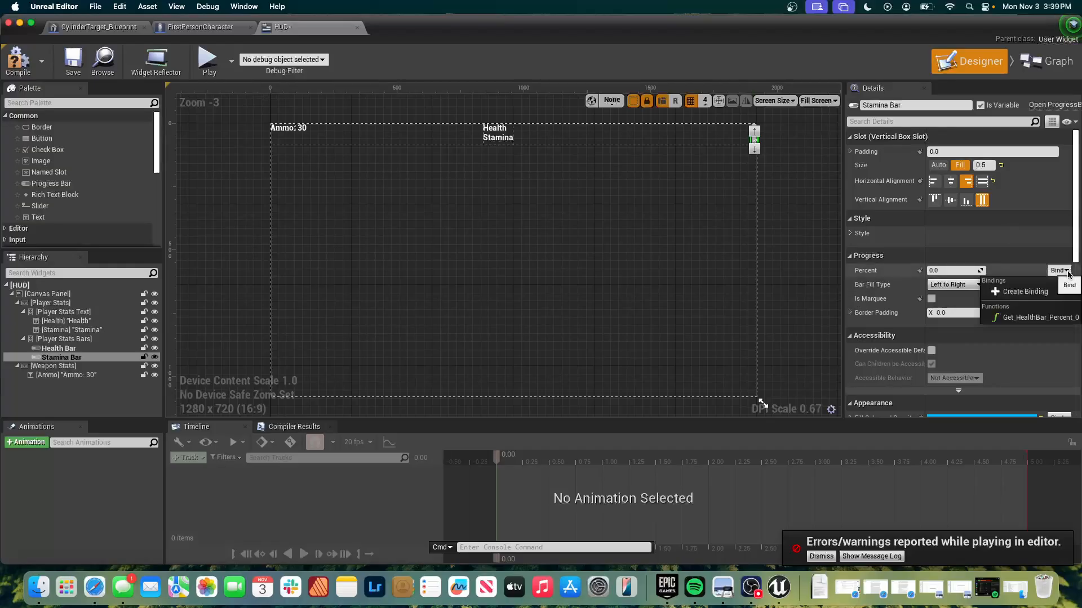
left_click(1047, 298)
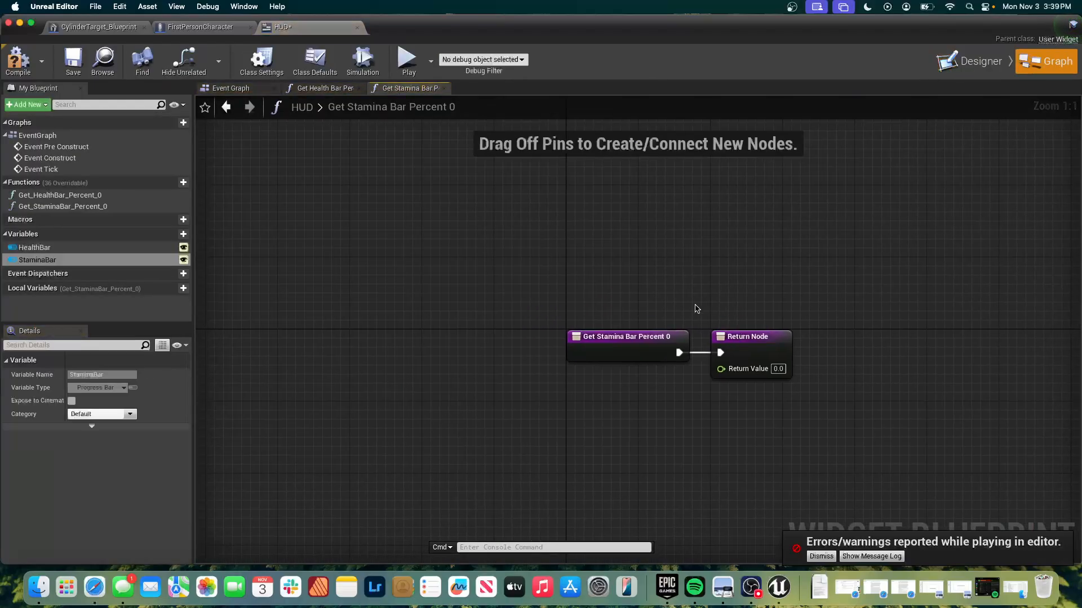
Move the Get Stamina Bar Percent 0 entry node away from the Return Node and break the execution link between them.
left_click_drag(649, 340, 433, 340)
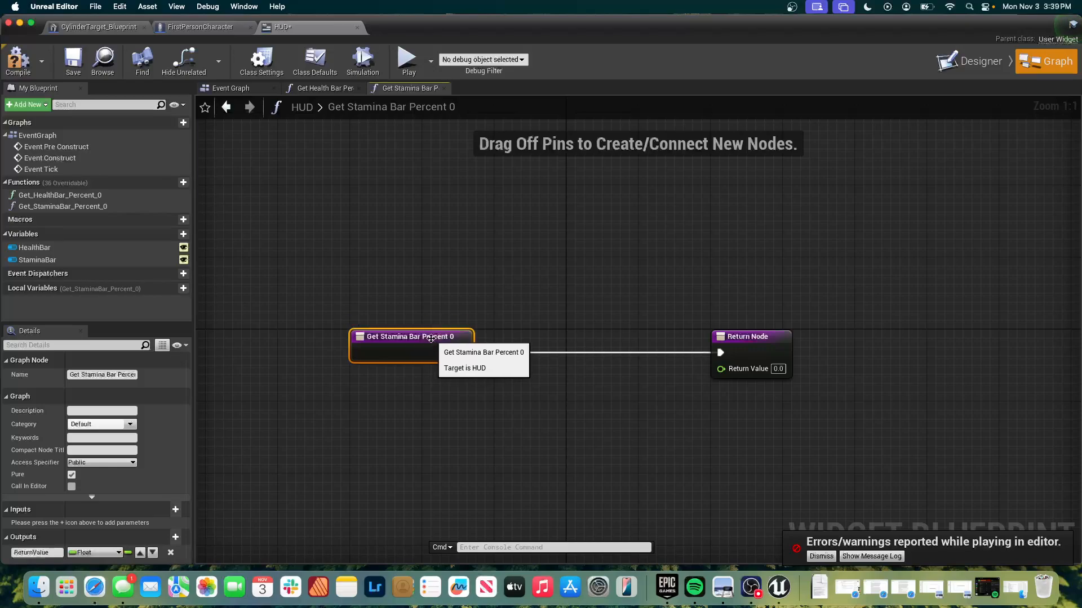
left_click(543, 358)
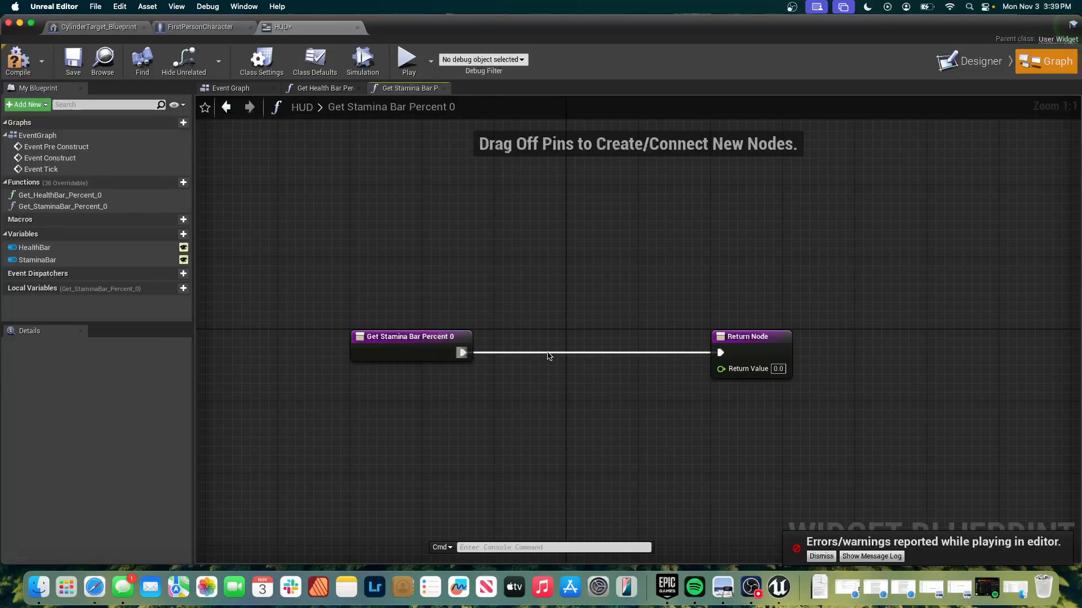
left_click(546, 352, "super")
left_click(519, 369)
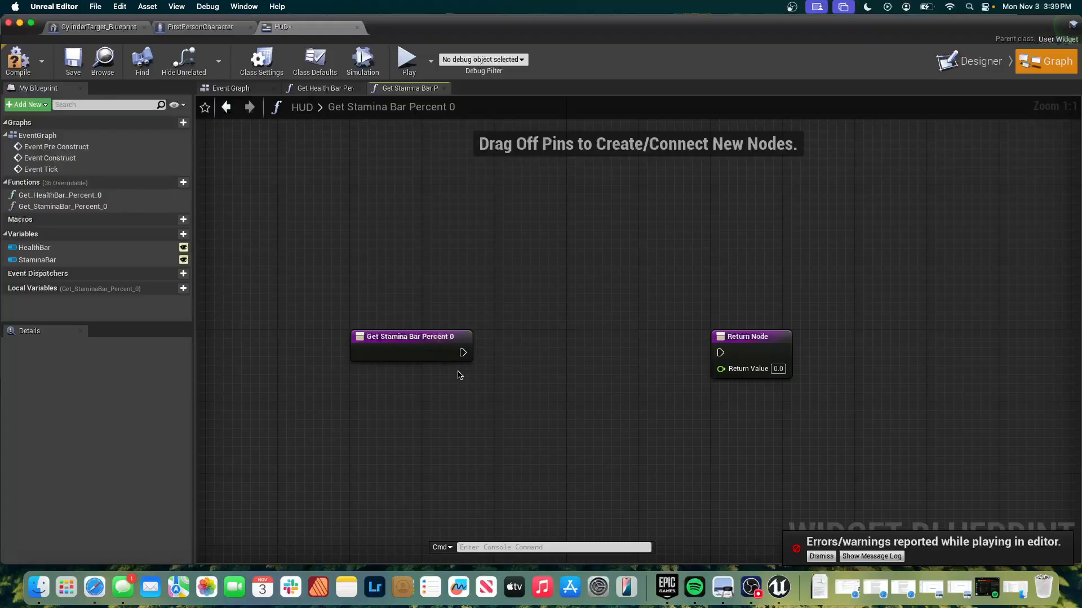
Add a Get Player Character node and place it directly below the Get Stamina Bar Percent 0 entry node.
right_click(444, 388)
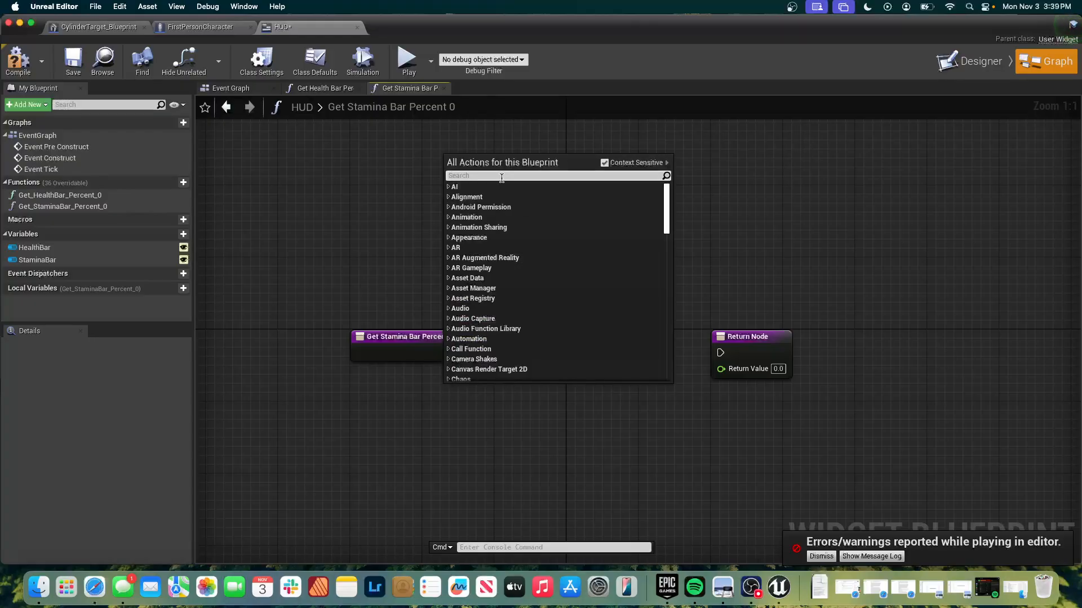
type("get")
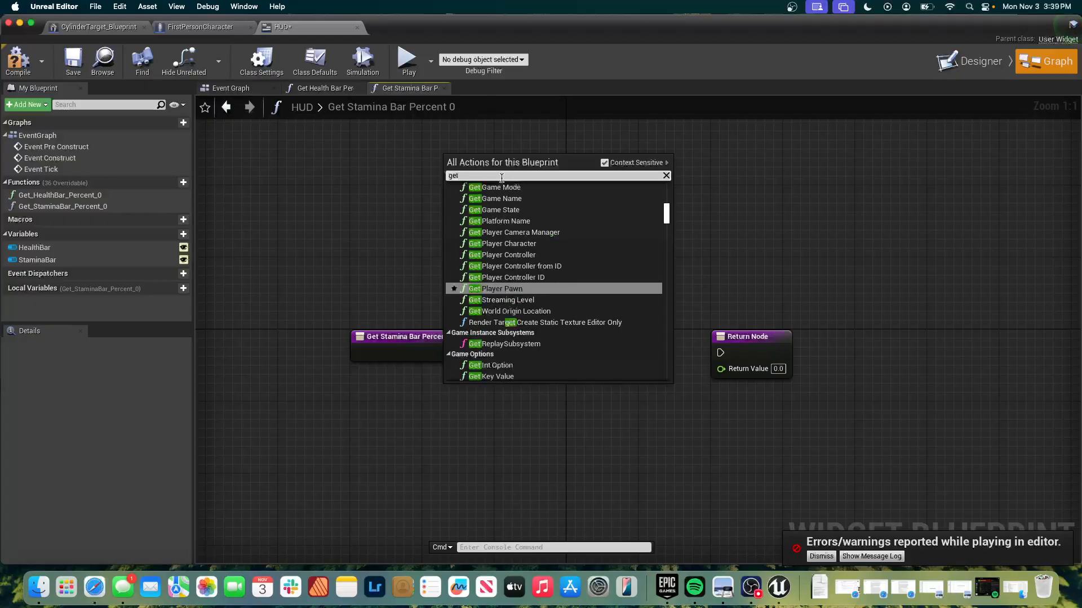
type(" player")
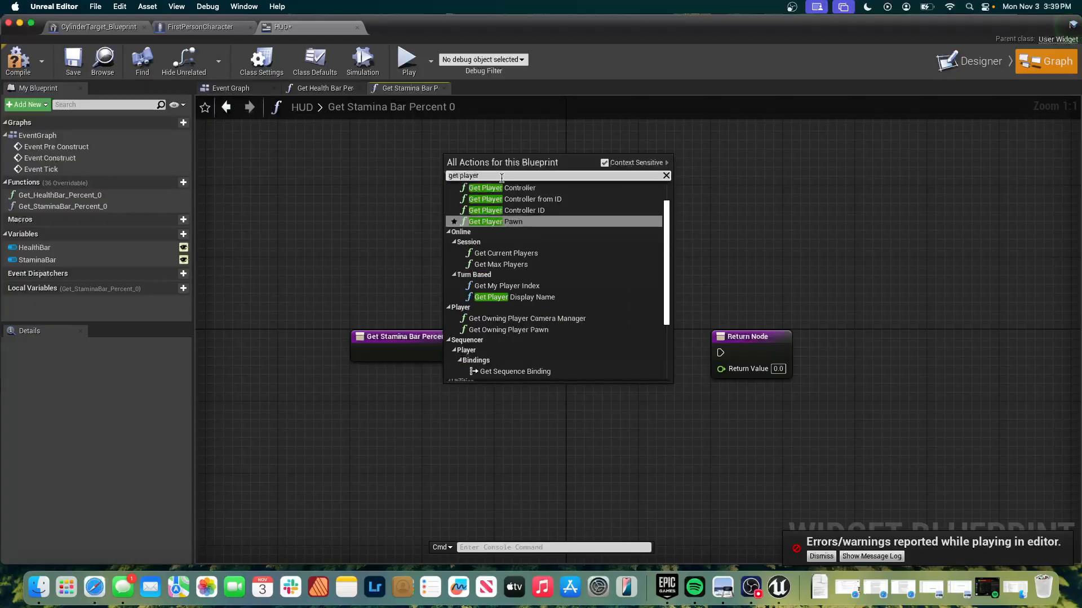
type(" c")
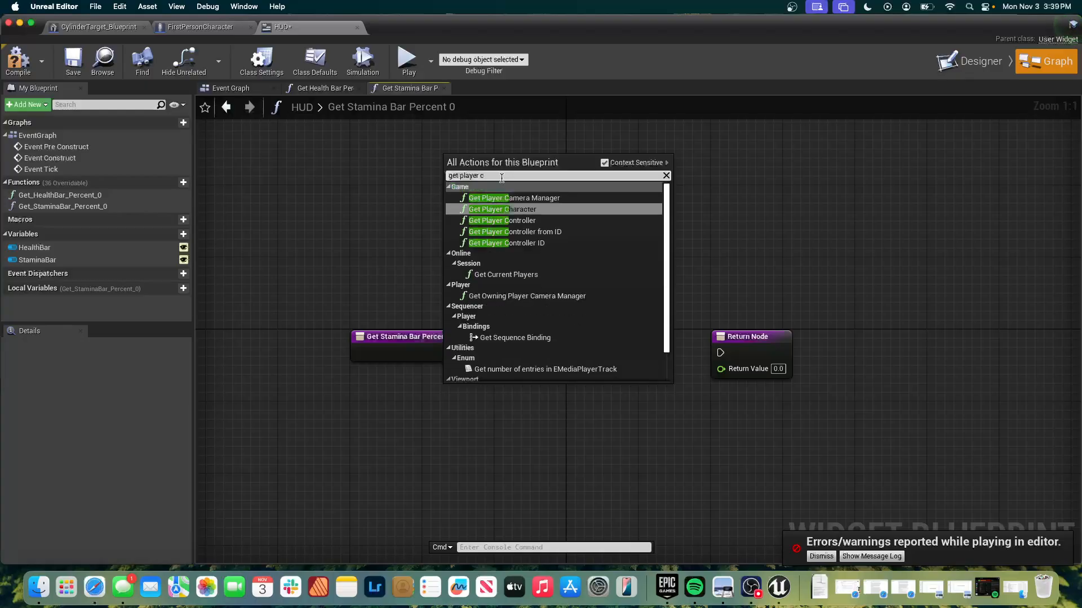
key("Return")
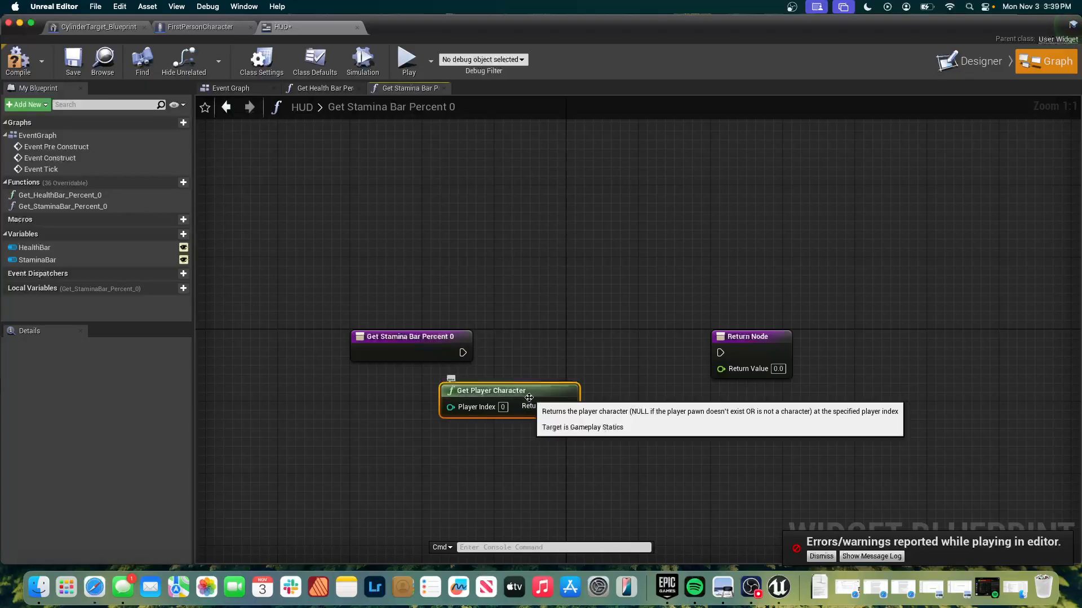
left_click_drag(529, 398, 392, 397)
left_click_drag(429, 388, 422, 387)
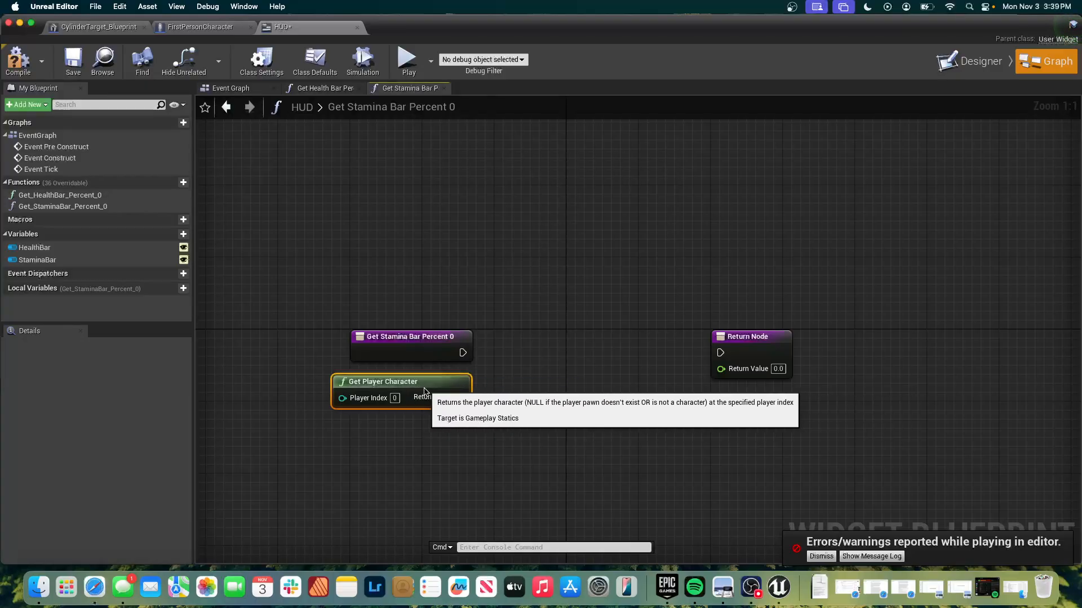
left_click(494, 369)
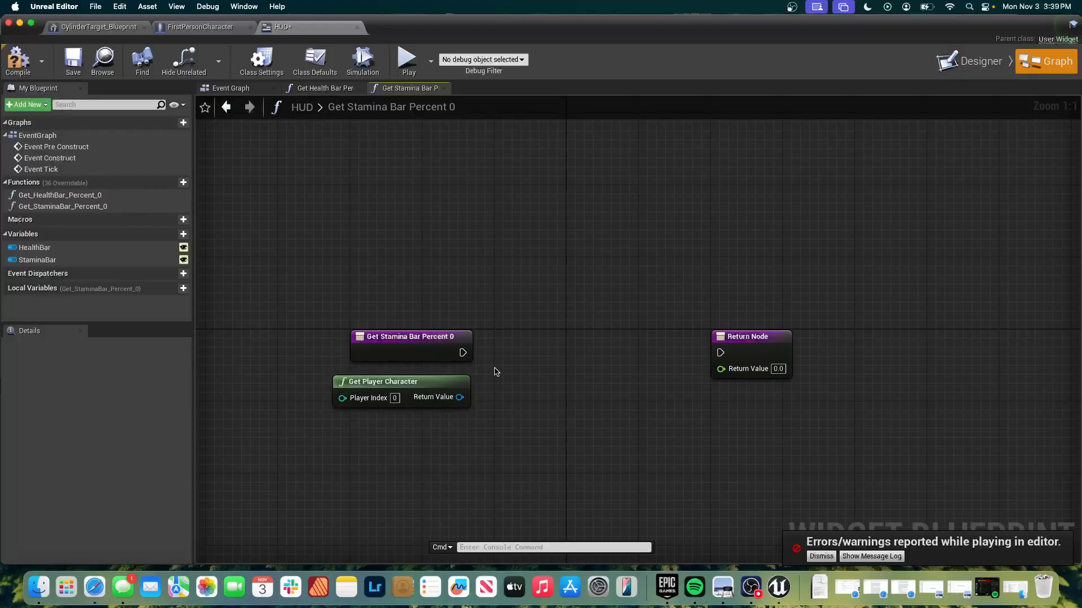
Cast Get Player Character's Return Value to FirstPersonCharacter, align the cast with the entry node and connect the entry's execution to it.
left_click_drag(459, 398, 535, 365)
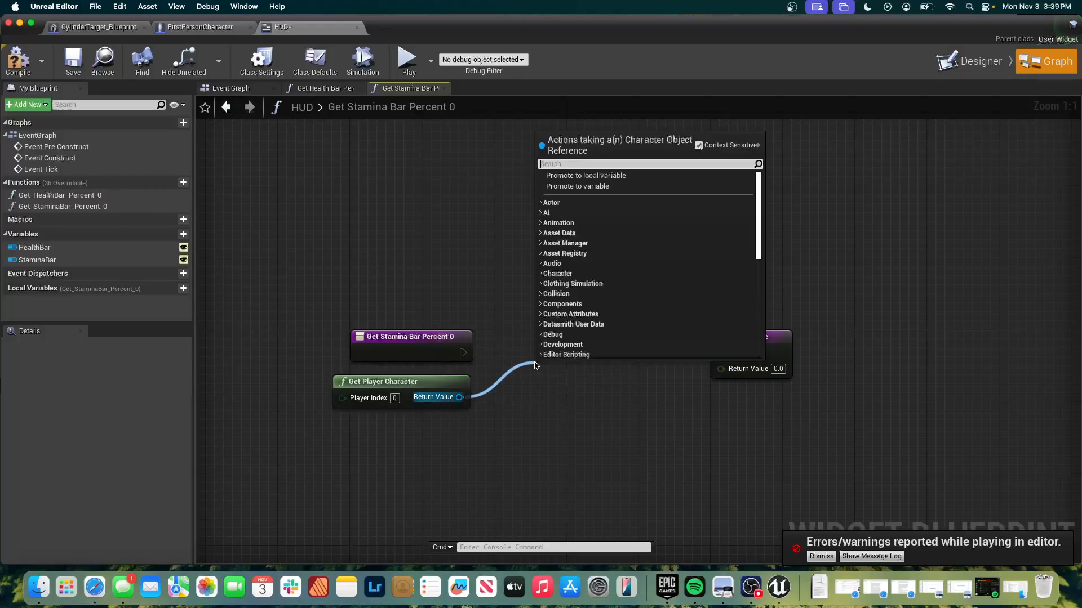
type("cast to fir")
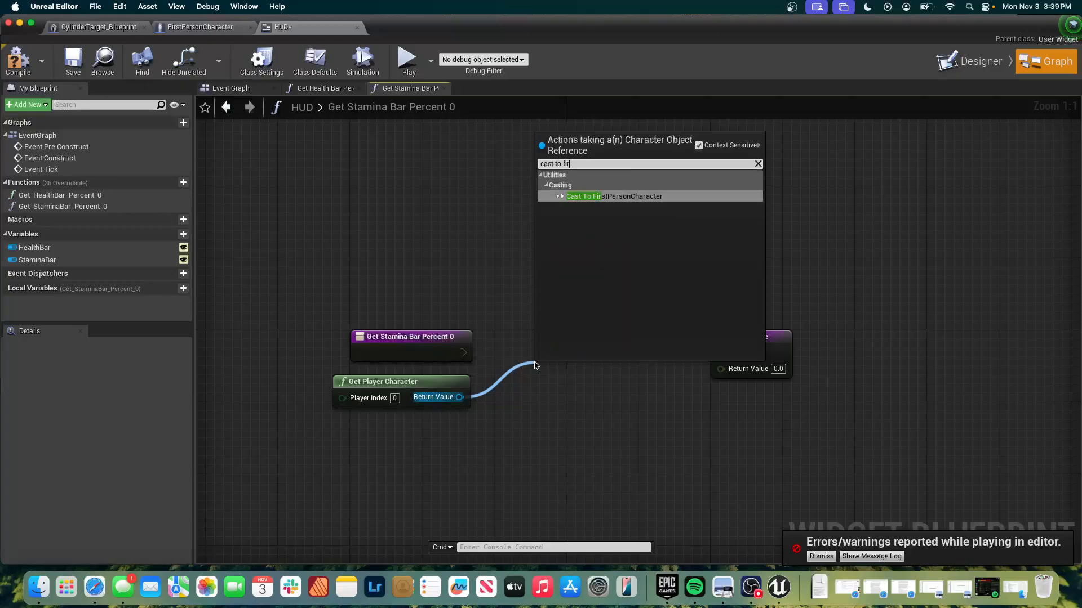
key("Return")
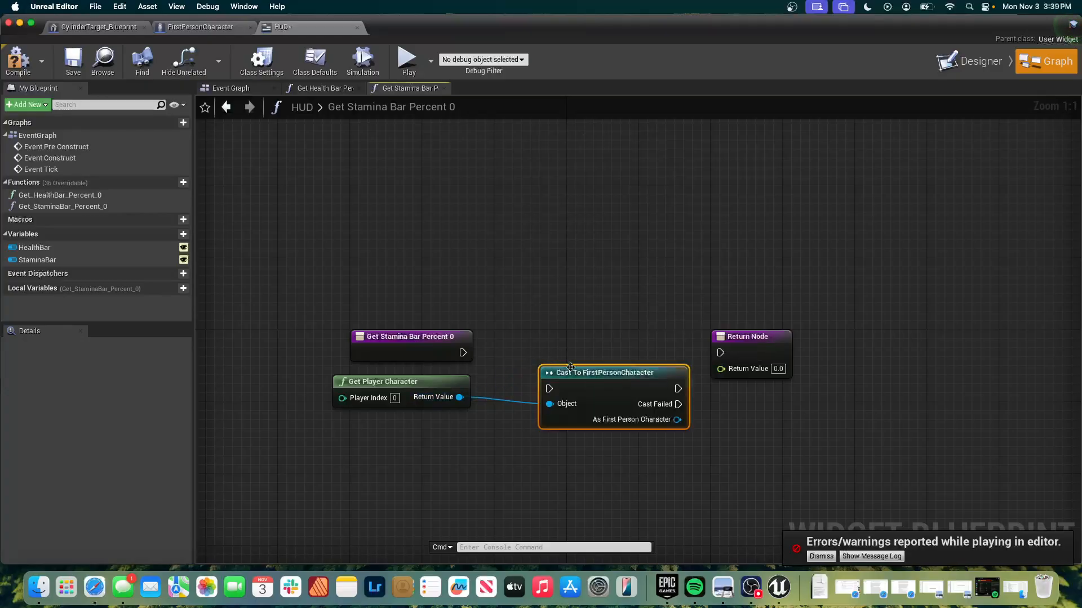
left_click_drag(567, 362, 540, 335)
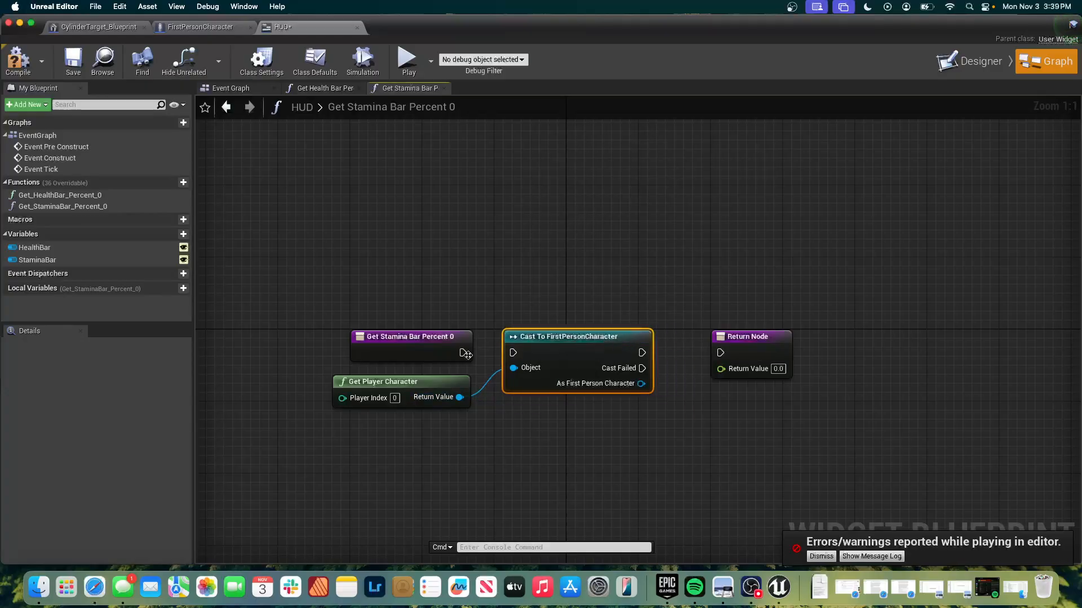
left_click_drag(462, 353, 513, 354)
Add a Get Player Stamina node from the cast's As First Person Character output.
left_click_drag(641, 383, 685, 397)
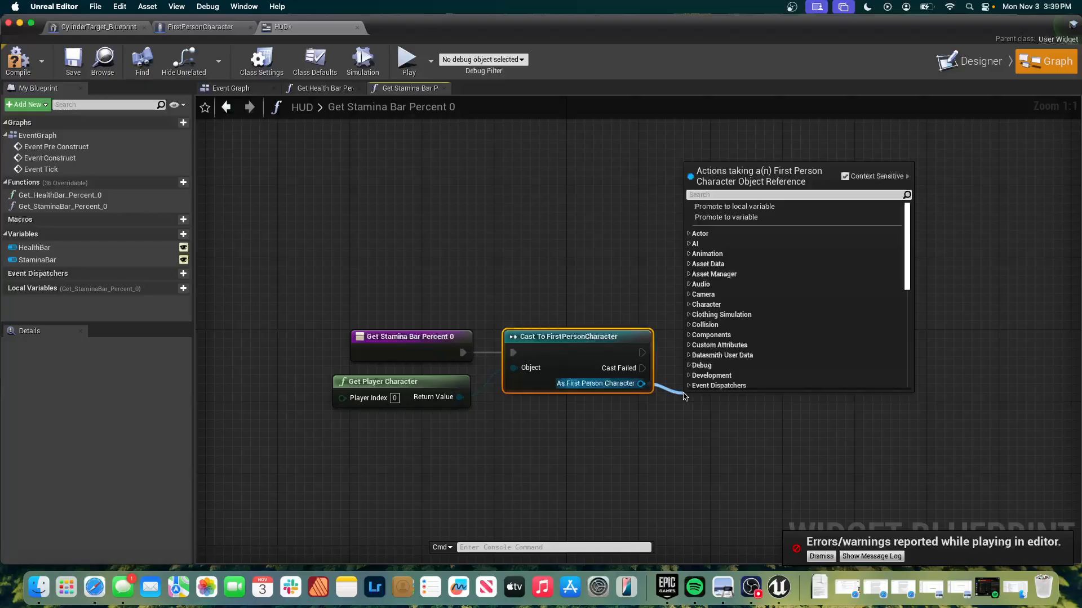
type("get")
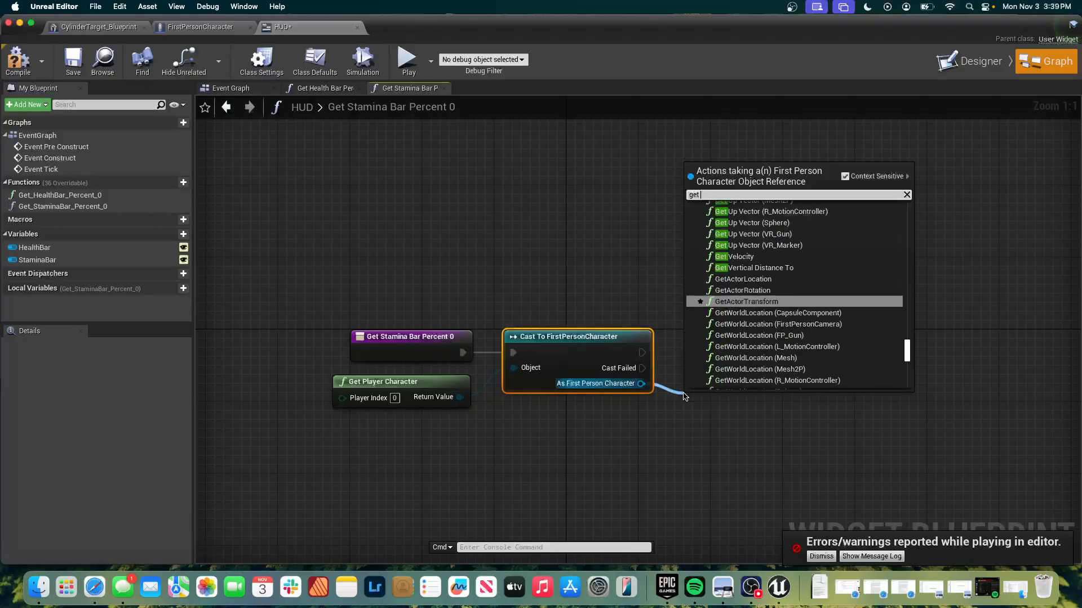
type(" player")
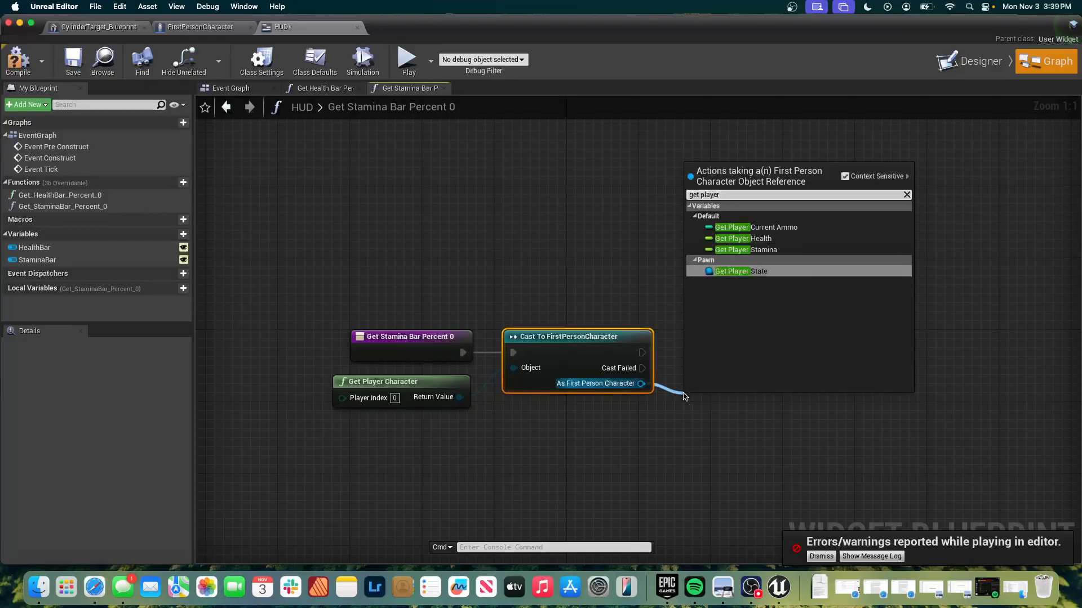
left_click(790, 249)
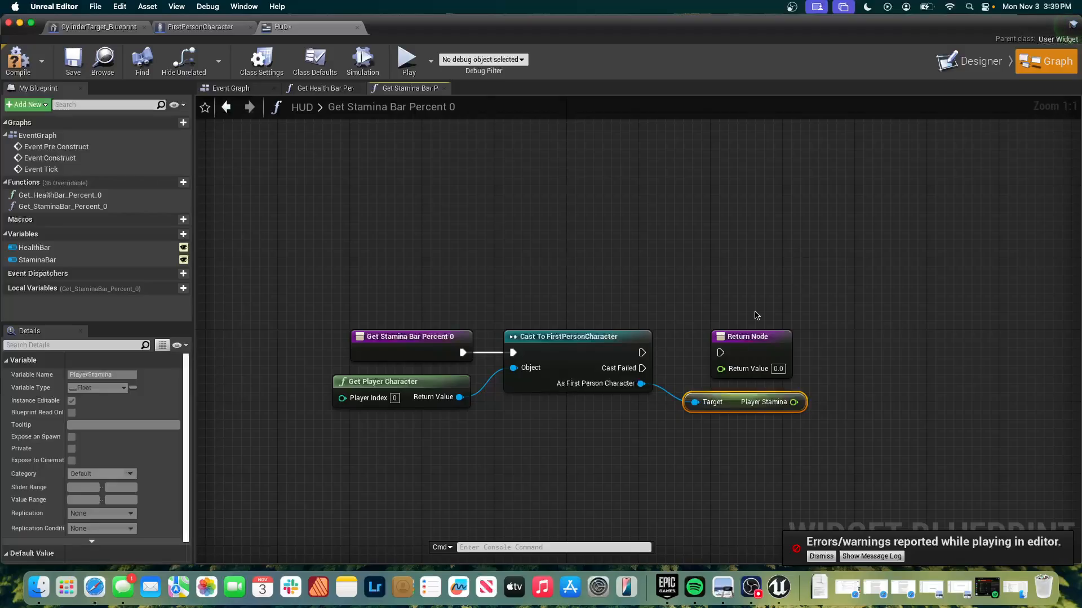
Move the Return Node farther from the cast, then connect Player Stamina to its Return Value and the cast's execution output to it.
left_click_drag(762, 333, 859, 342)
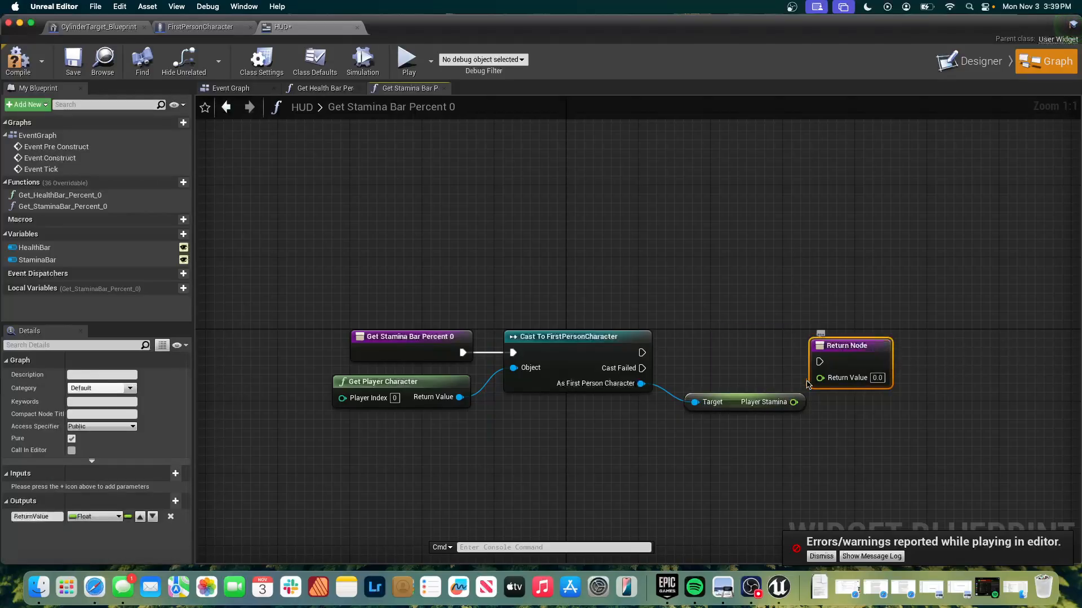
left_click_drag(795, 402, 820, 377)
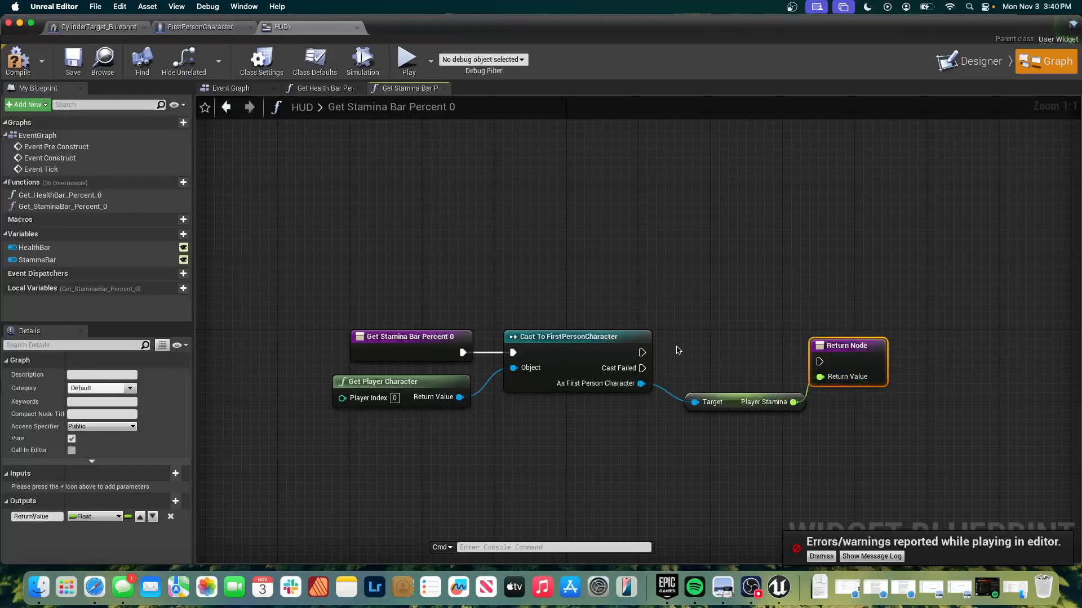
left_click_drag(642, 352, 820, 362)
Align the Player Stamina node between the cast and the Return Node, shifting the Return Node slightly farther away.
left_click(737, 396)
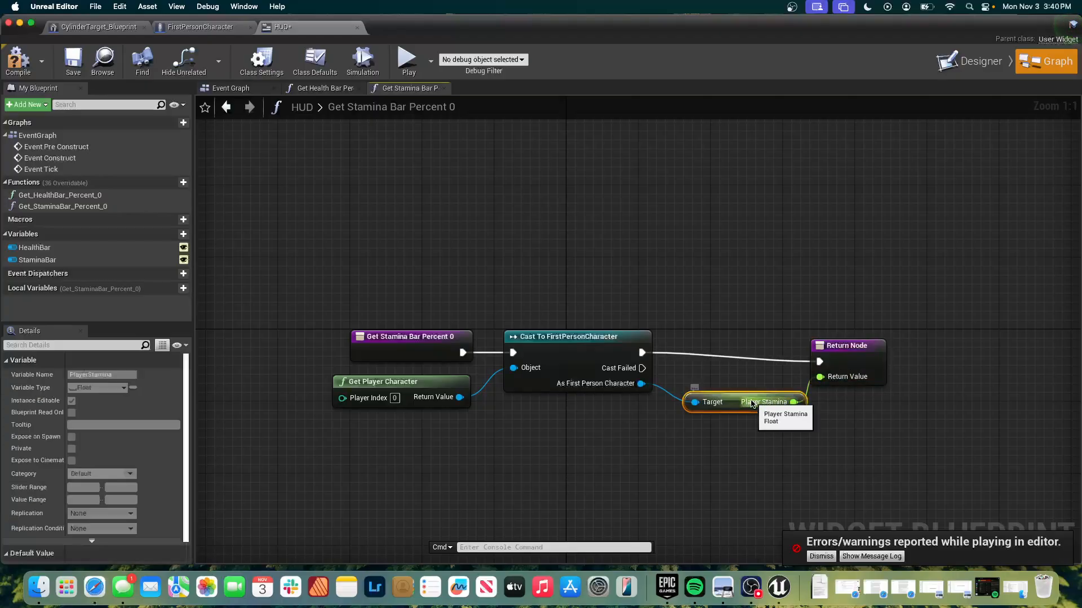
left_click_drag(737, 394, 728, 376)
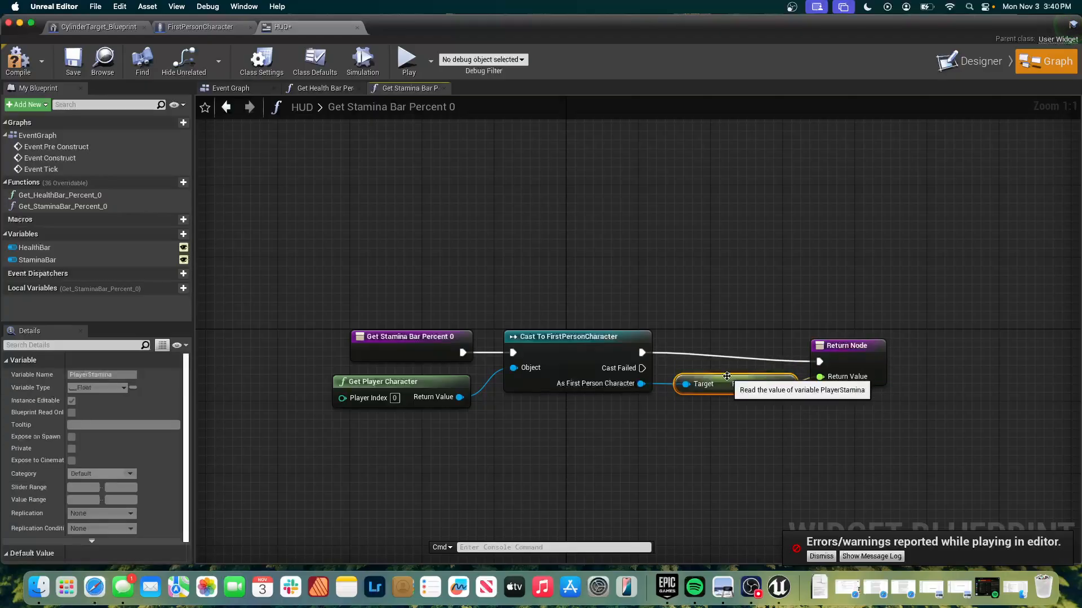
left_click_drag(829, 352, 837, 352)
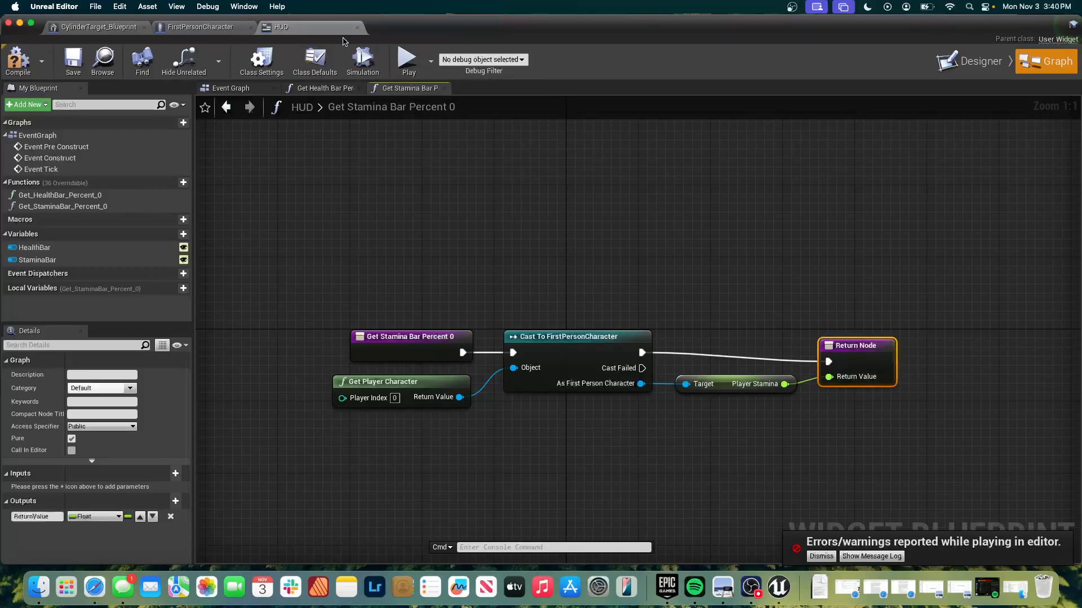
Return to the widget's design view and examine the Health Bar's style, progress, appearance and layout properties.
left_click(948, 64)
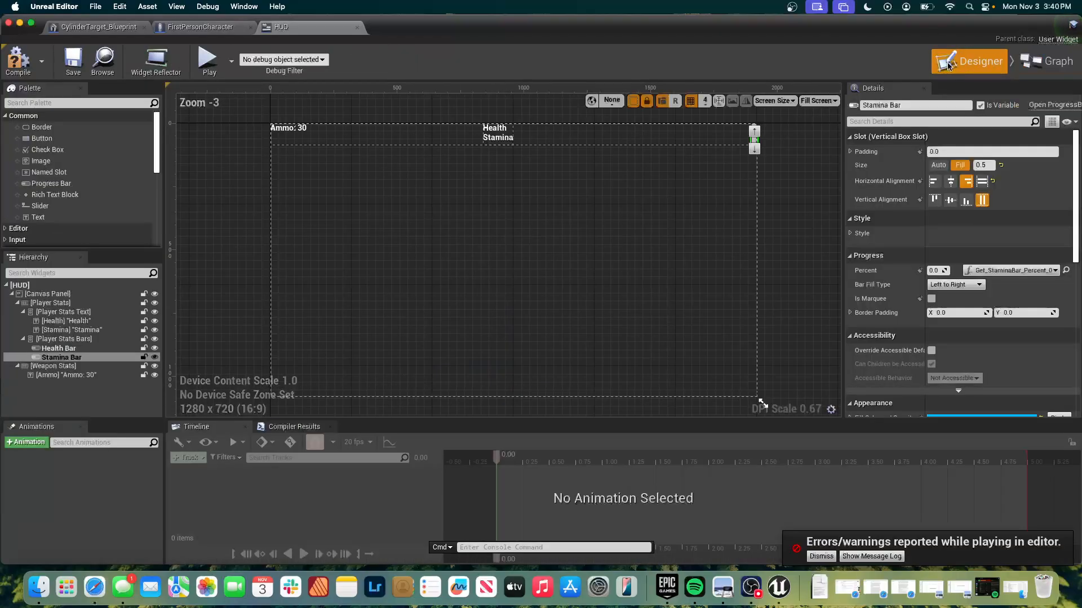
left_click(755, 147)
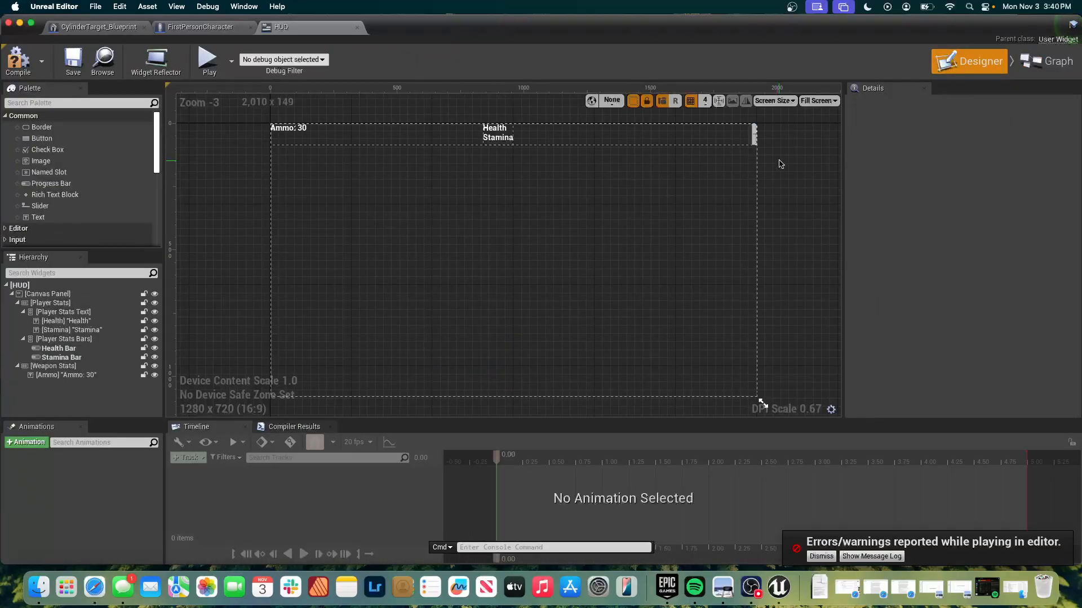
left_click(755, 133)
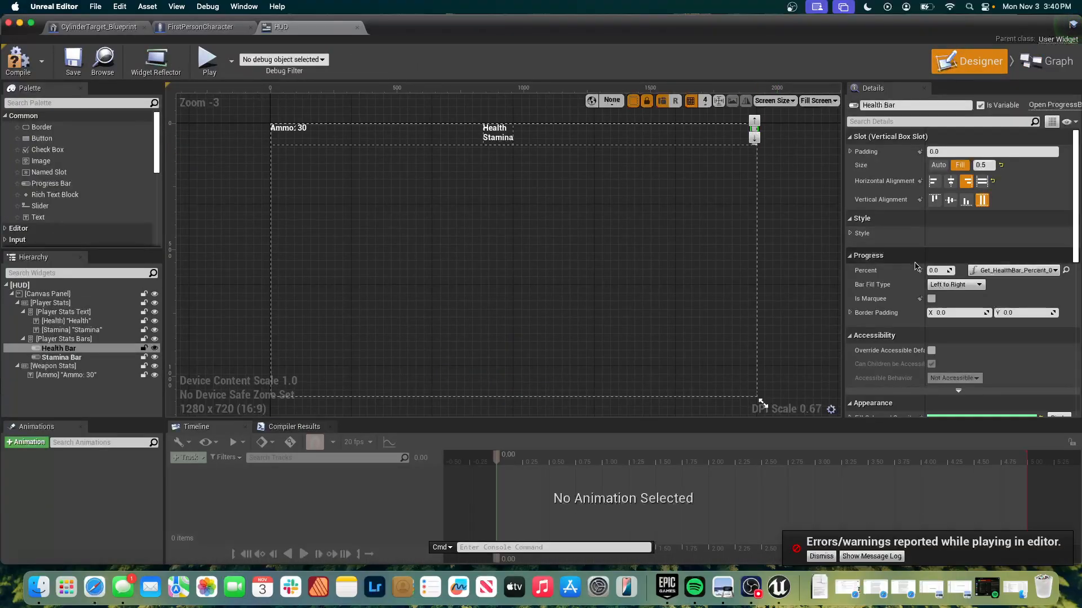
left_click(849, 234)
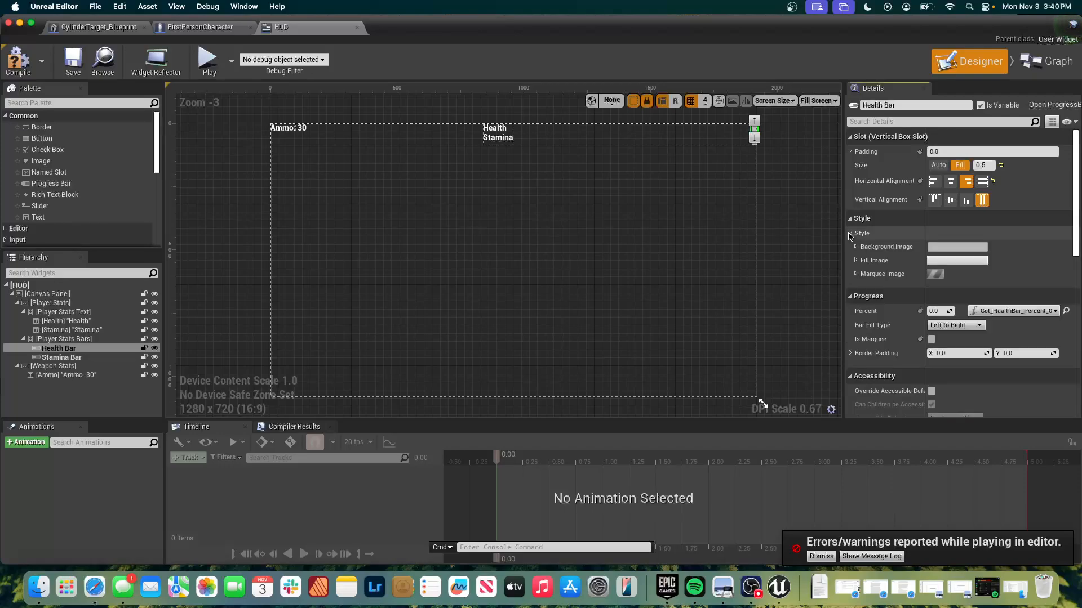
left_click(850, 234)
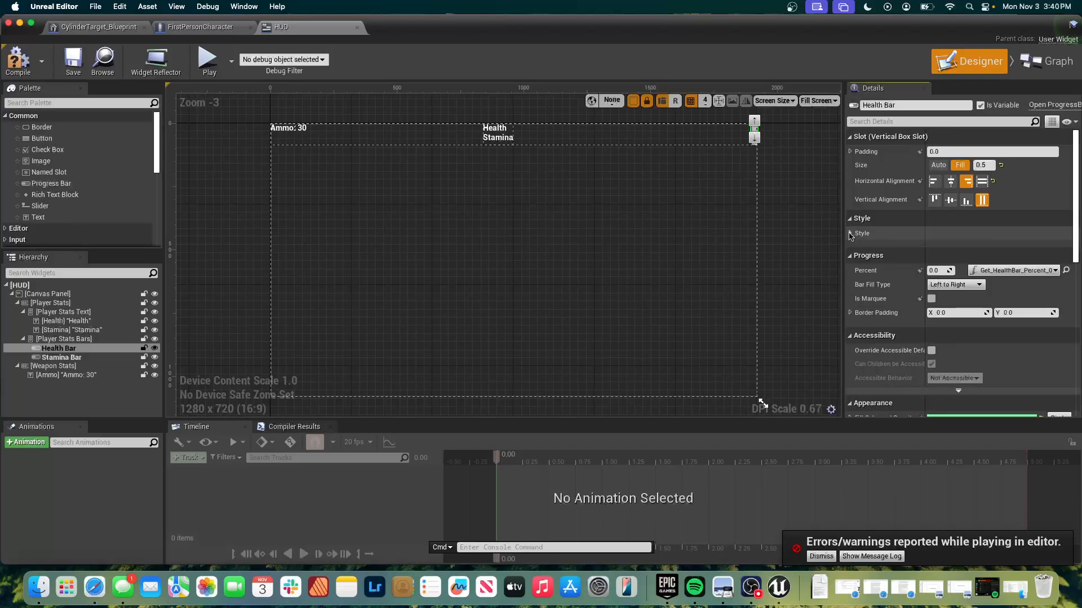
scroll(937, 372, "down", 8)
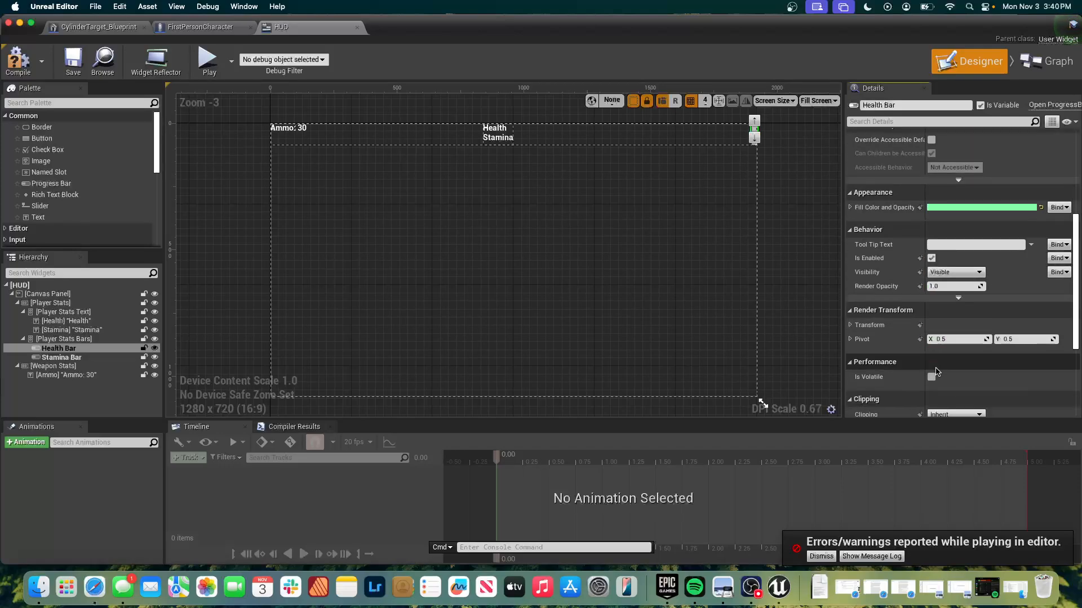
scroll(936, 372, "down", 5)
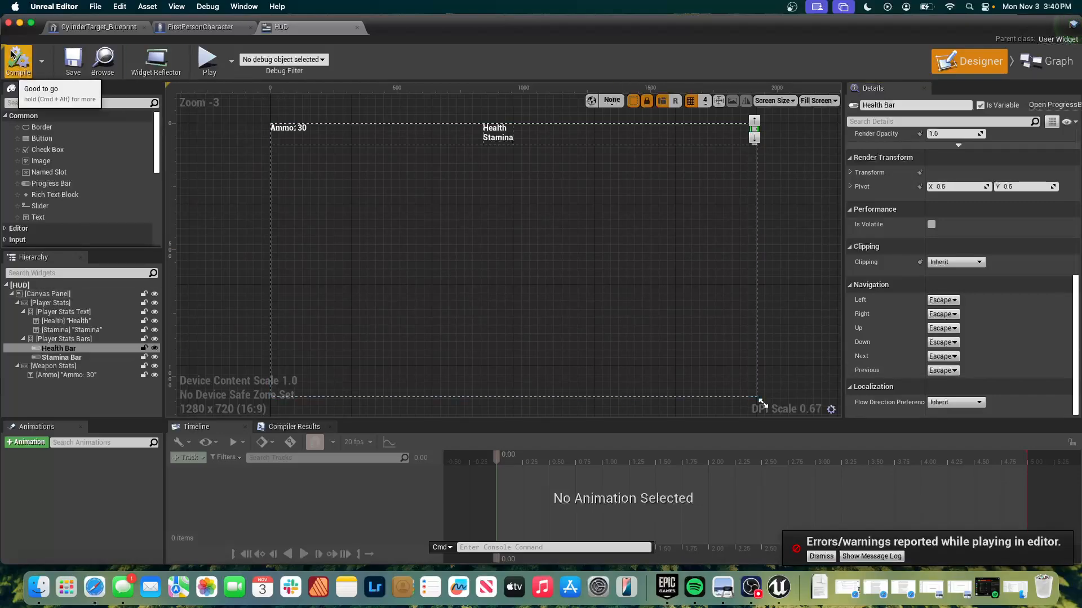
Play-test the level by moving around and shooting the cylinder targets with the HUD shown, then stop and dismiss the Message Log.
left_click(208, 56)
left_click(528, 219)
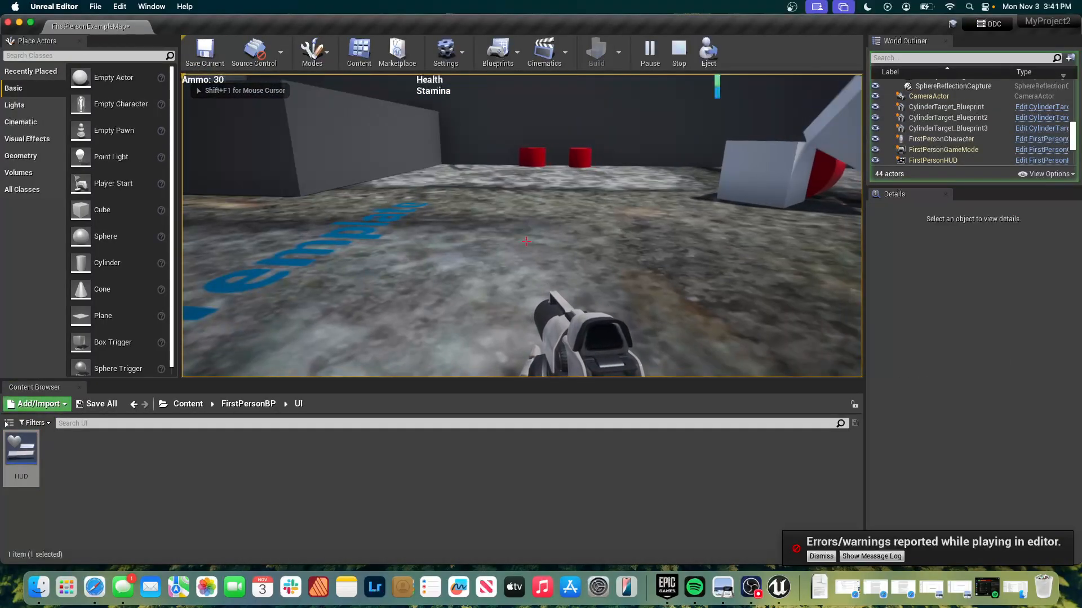
key("w")
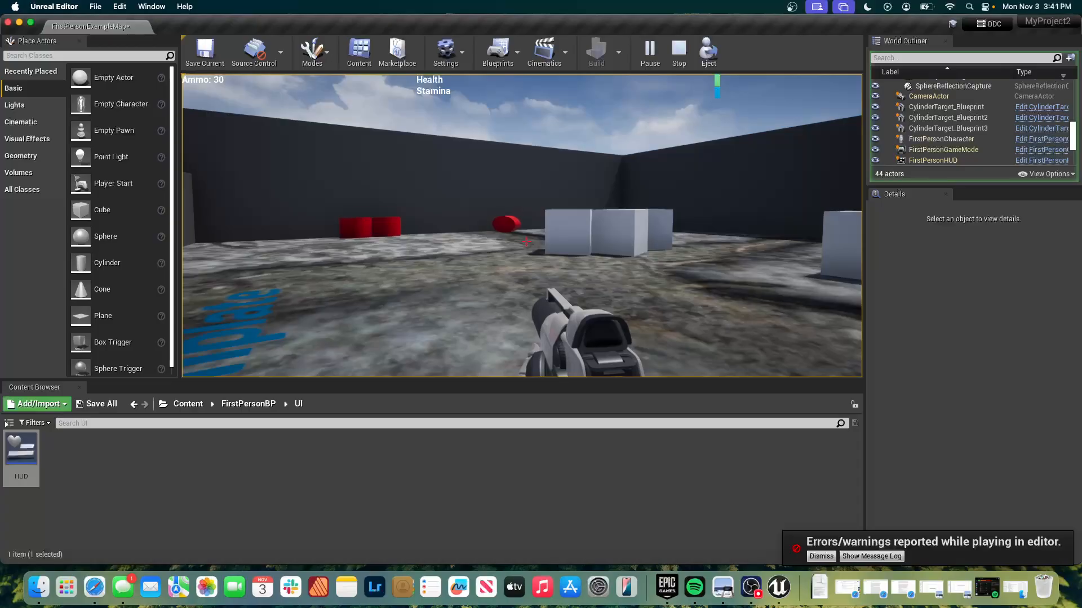
key("w")
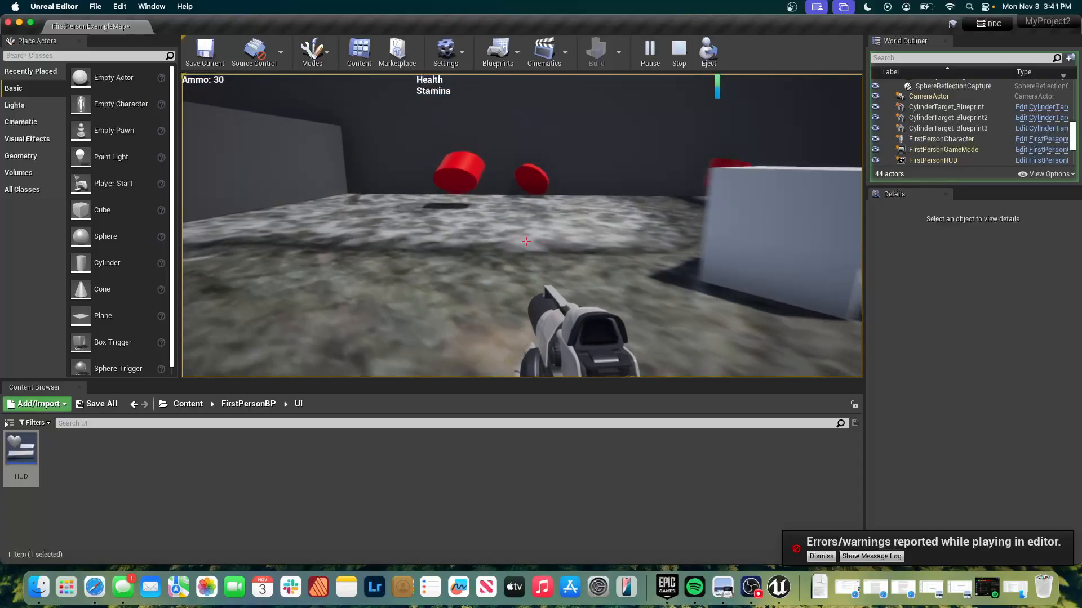
key("w")
left_click(526, 242)
left_click(526, 241)
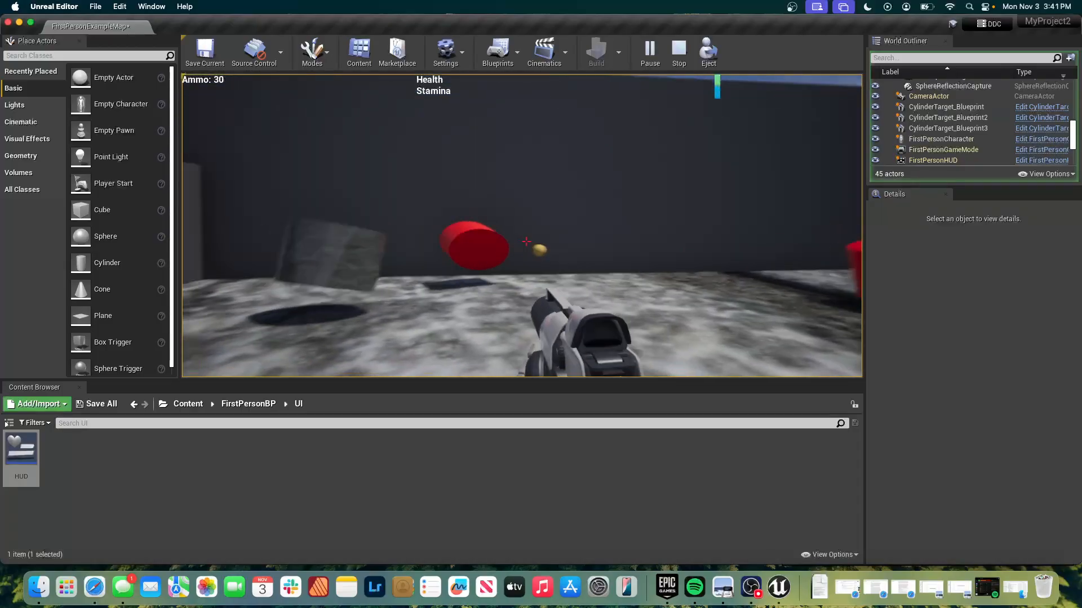
left_click(525, 241)
left_click(525, 242)
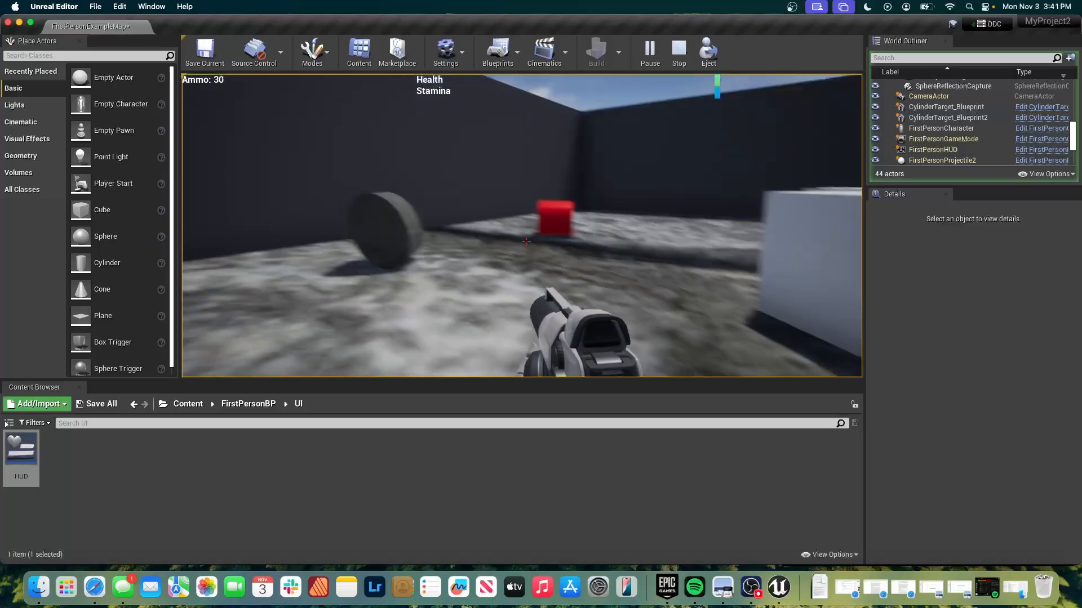
left_click(525, 241)
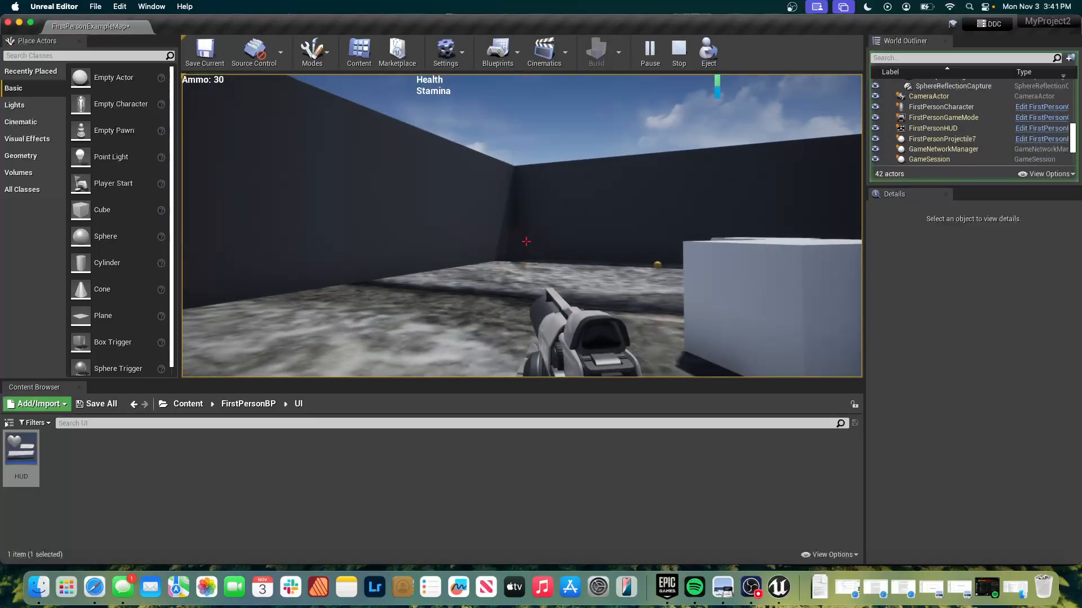
key("Escape")
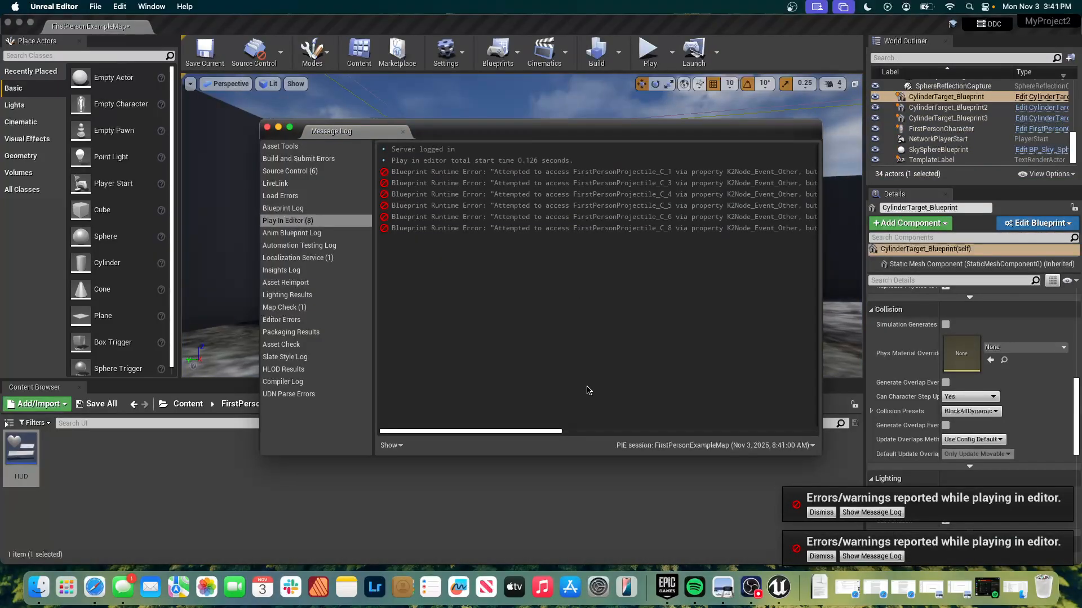
left_click(267, 127)
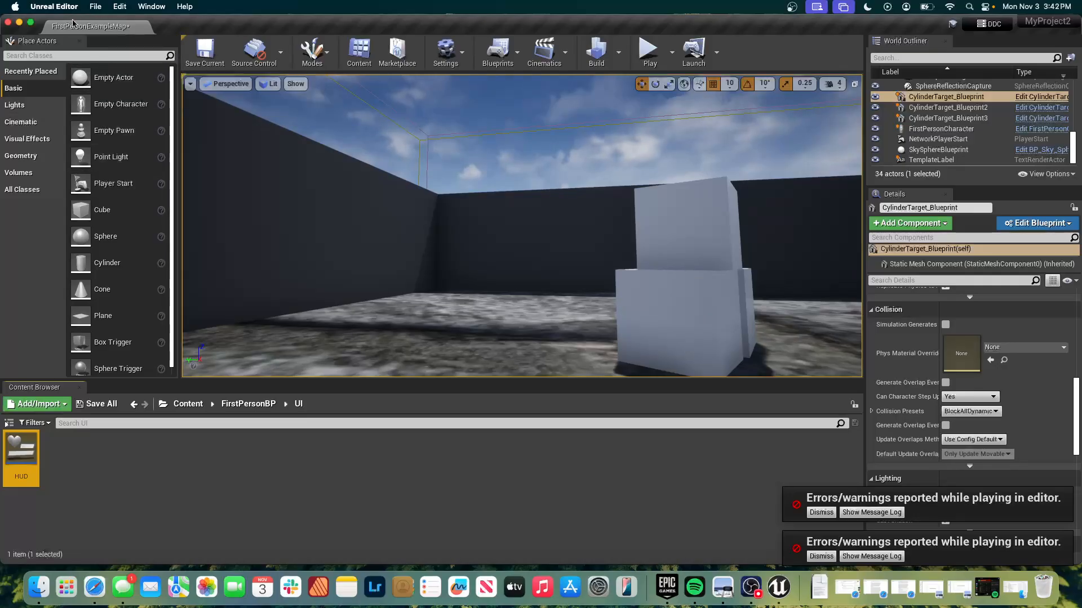
Reopen the HUD widget and examine the slot, sizing and transform properties of the Player Stats Bars container and its bars.
double_click(24, 454)
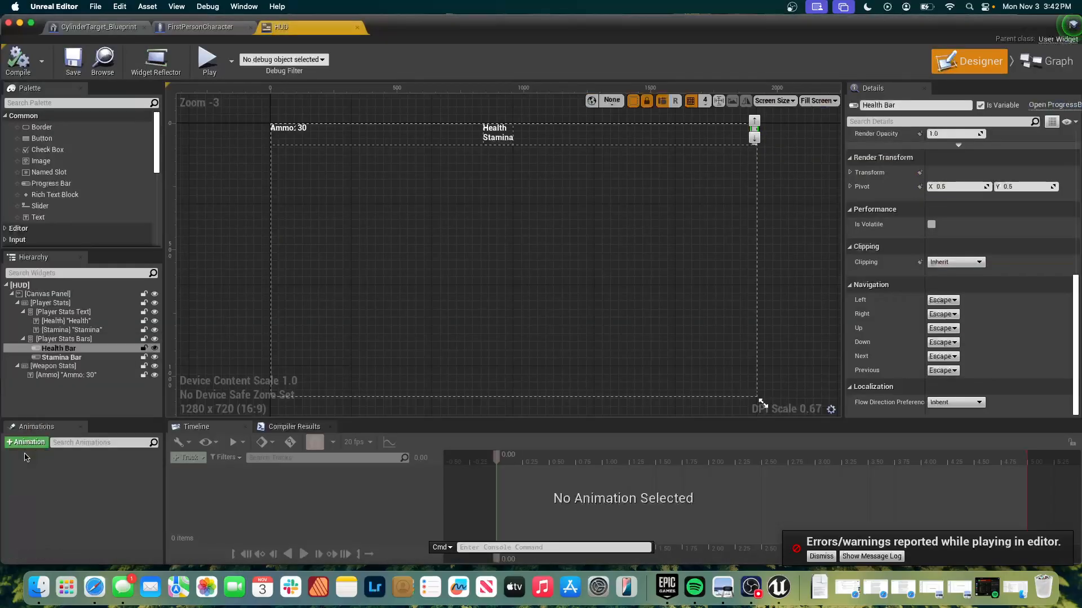
left_click(753, 136)
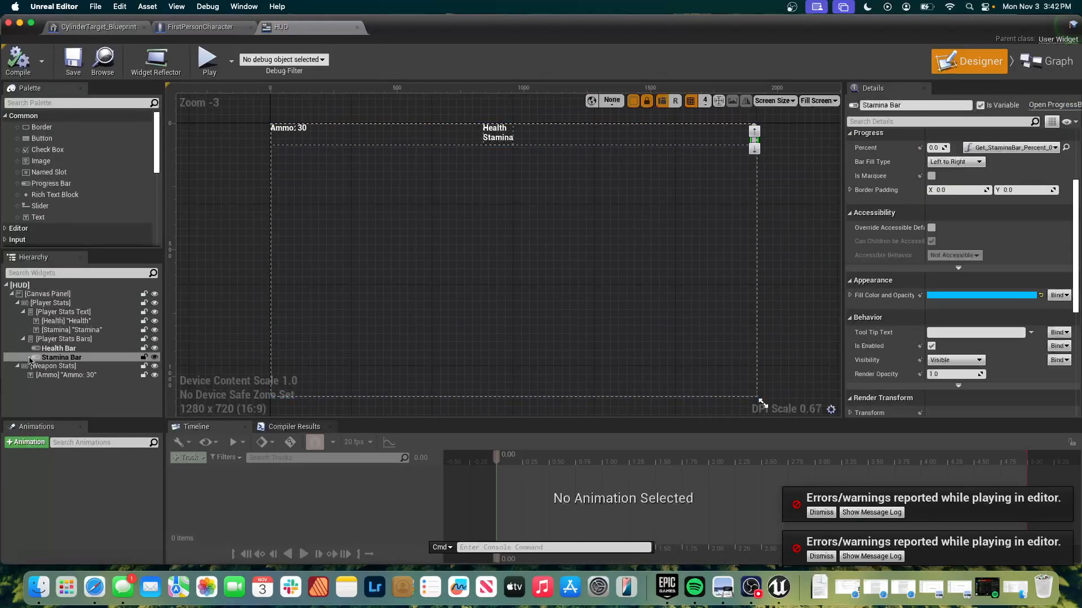
left_click(63, 339)
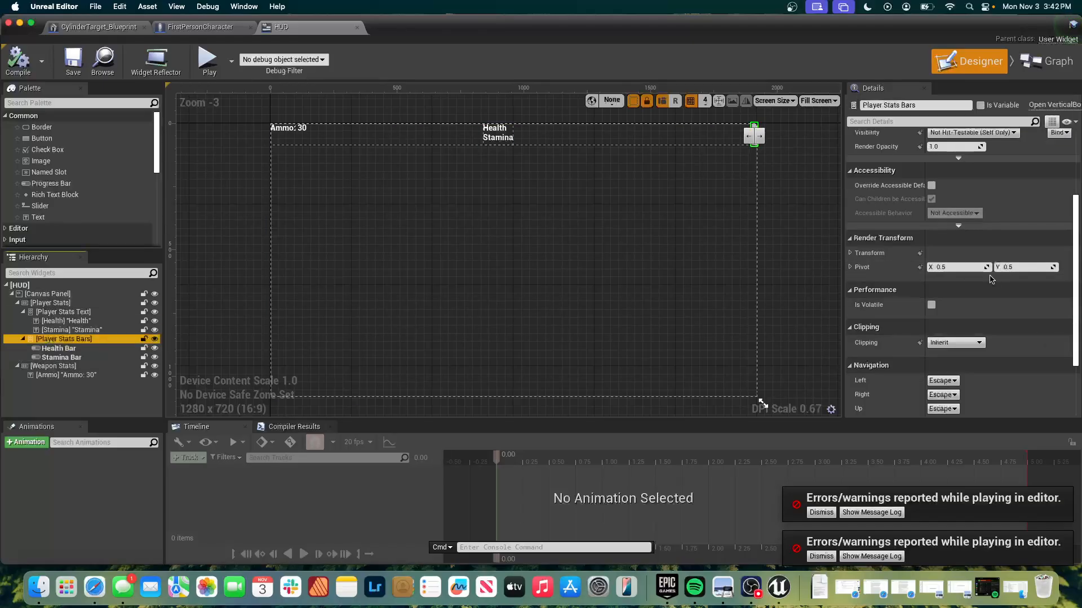
scroll(990, 275, "down", 2)
scroll(990, 278, "down", 3)
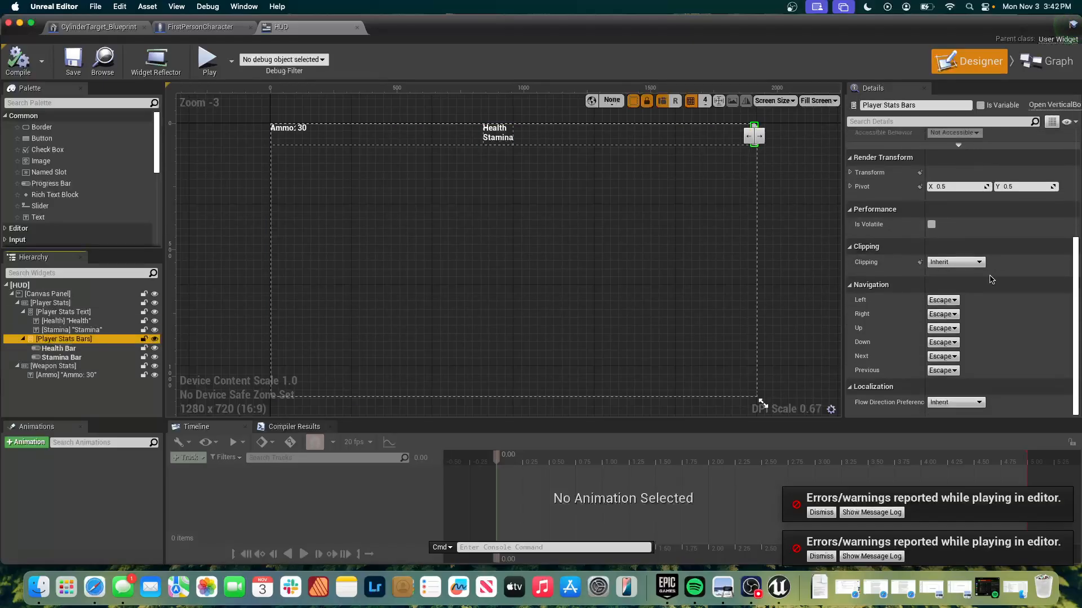
scroll(991, 279, "up", 12)
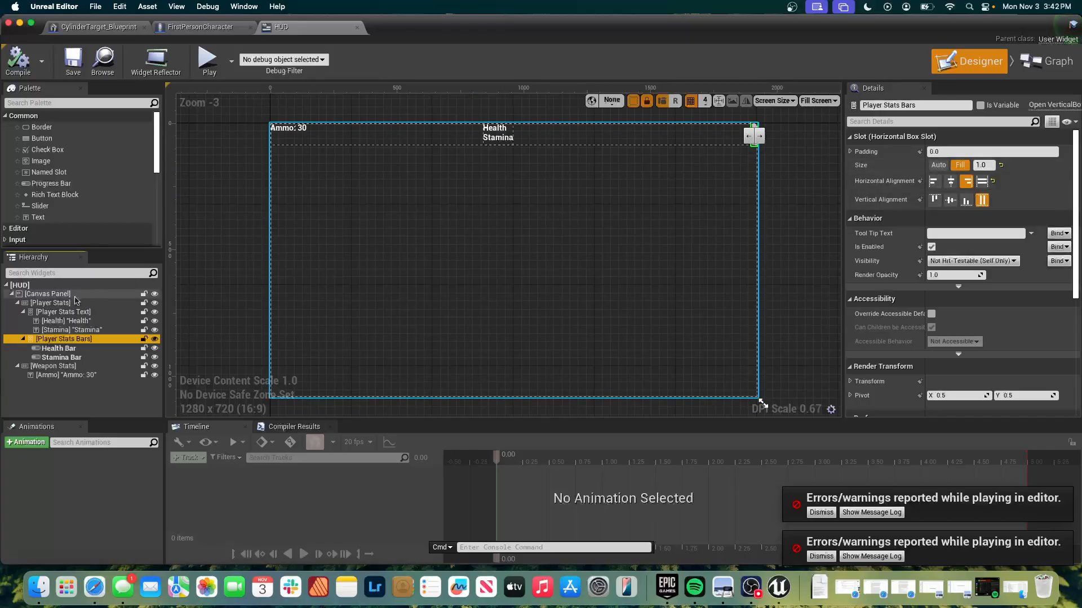
double_click(41, 342)
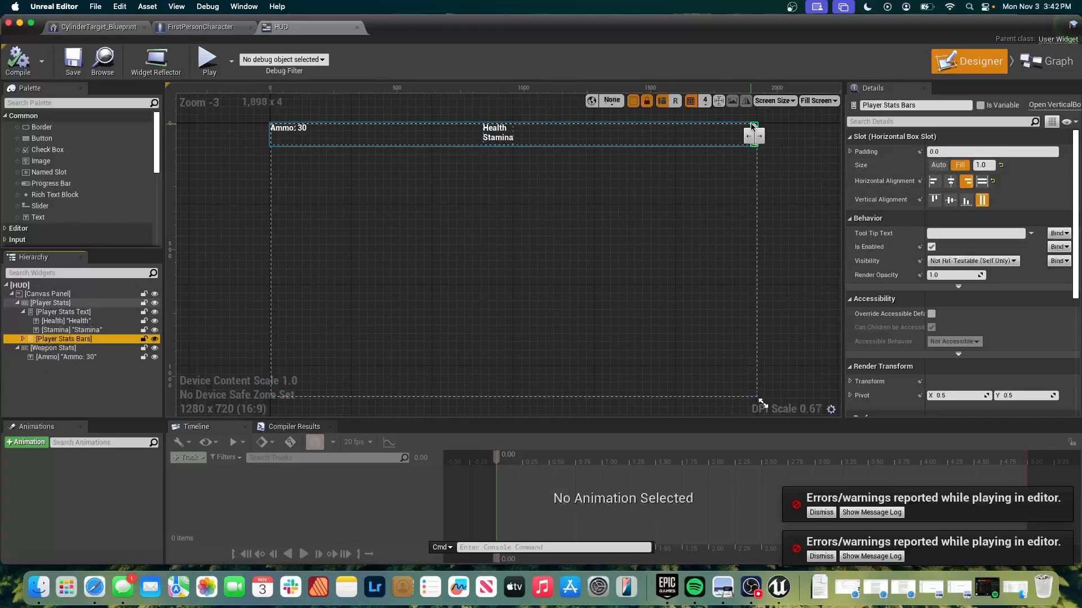
left_click(750, 131)
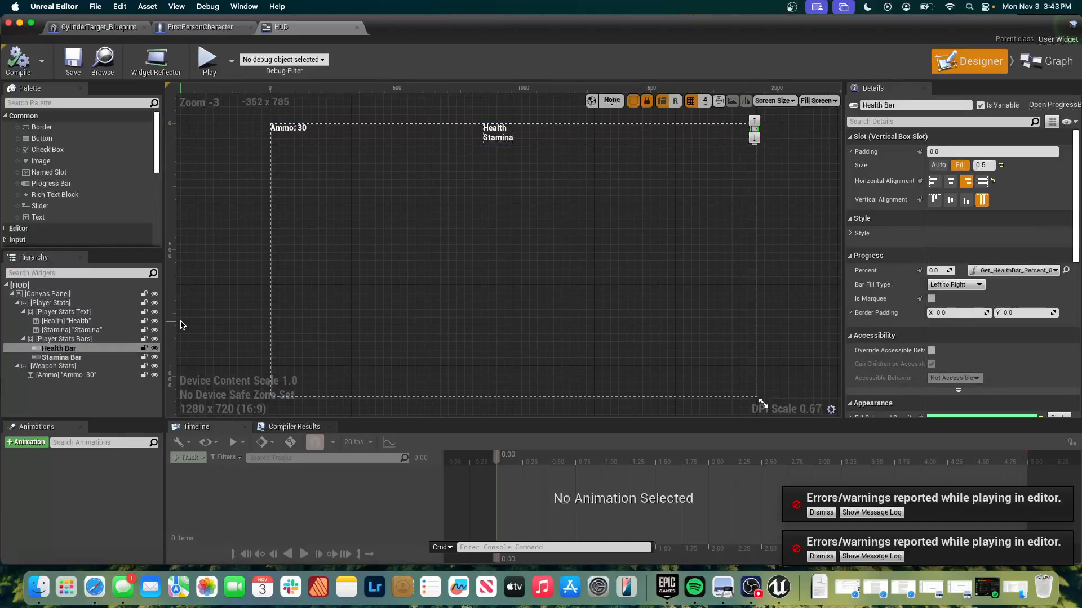
left_click(68, 339)
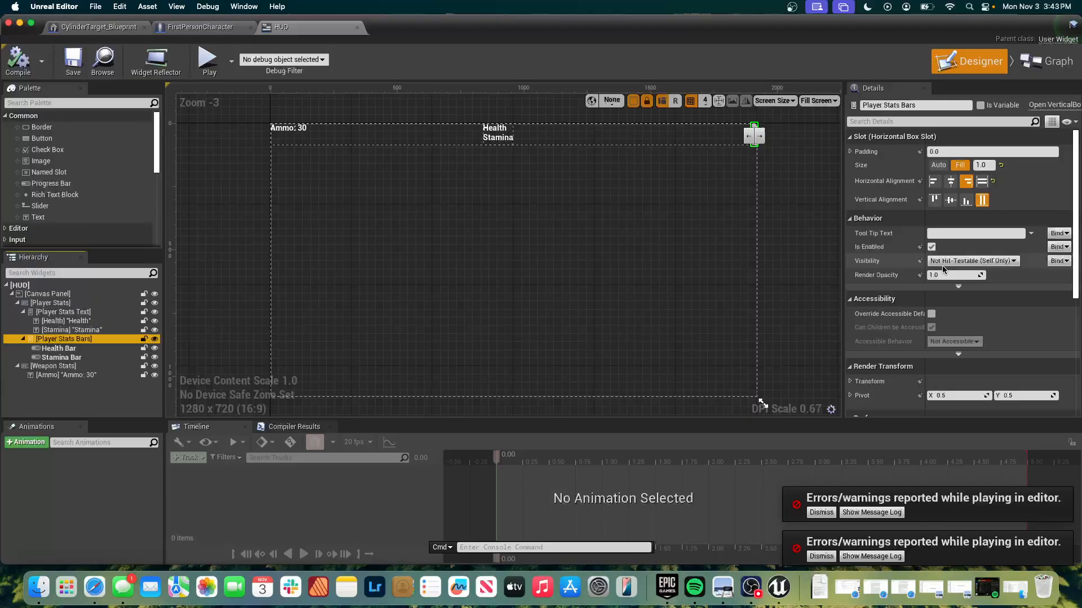
scroll(1034, 317, "down", 5)
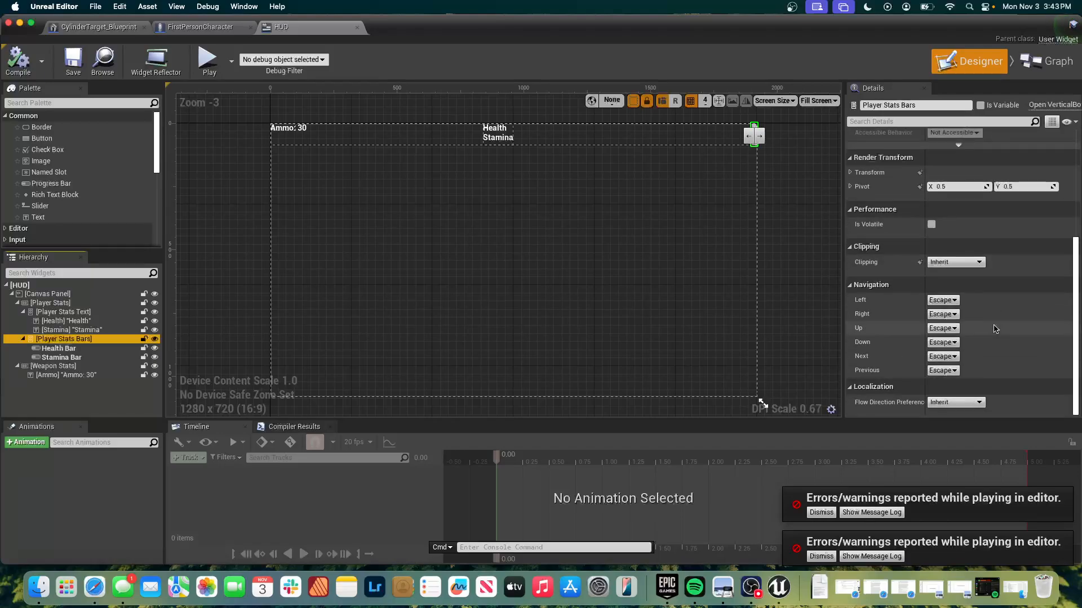
scroll(994, 329, "up", 5)
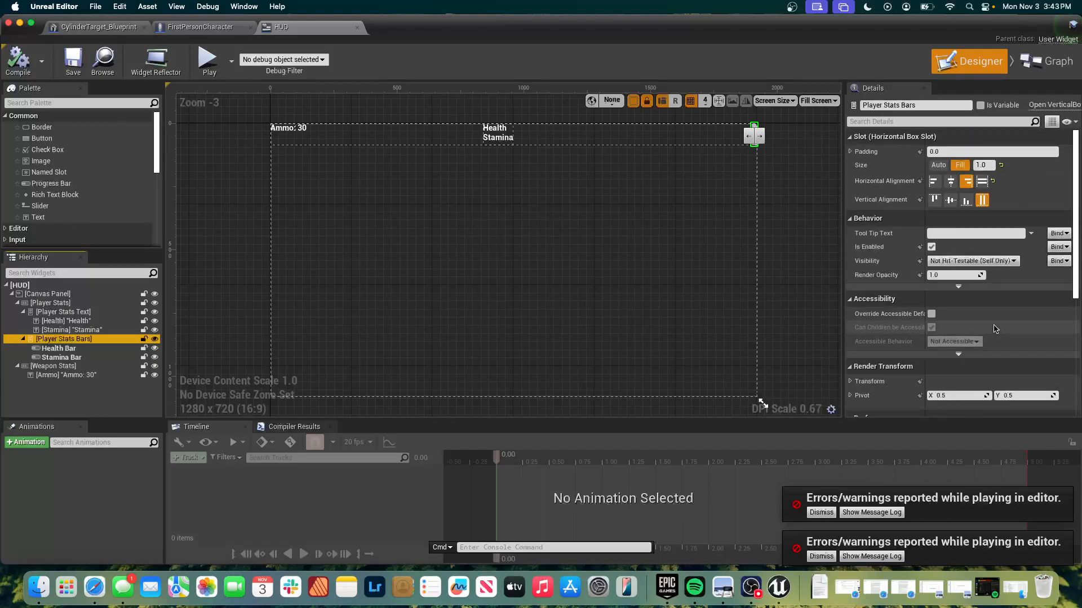
left_click(955, 167)
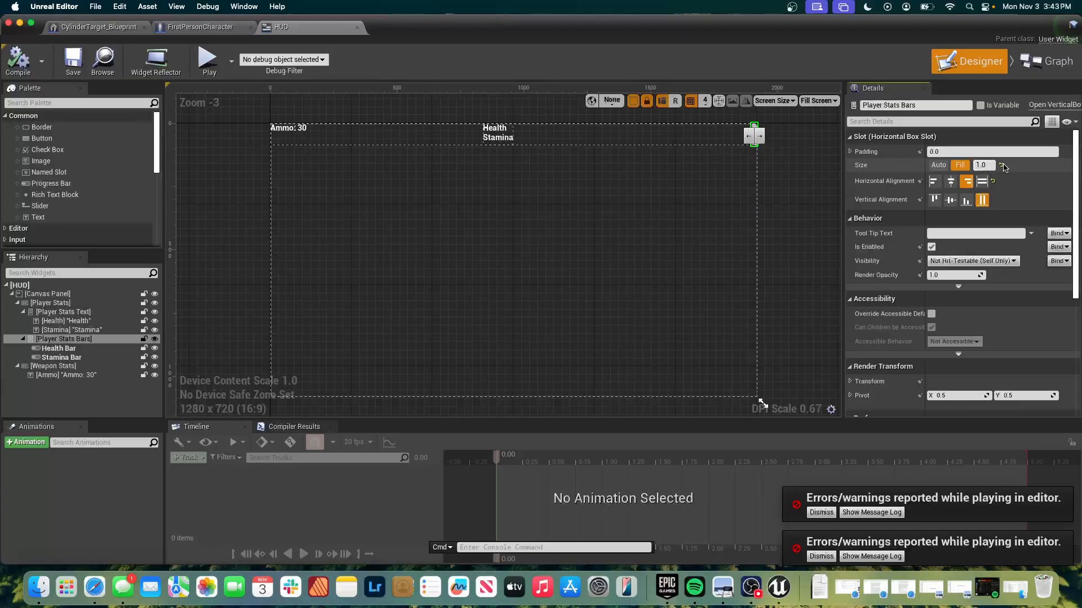
Try Fill sizing on the Stamina text label and revert it to Auto.
left_click(609, 140)
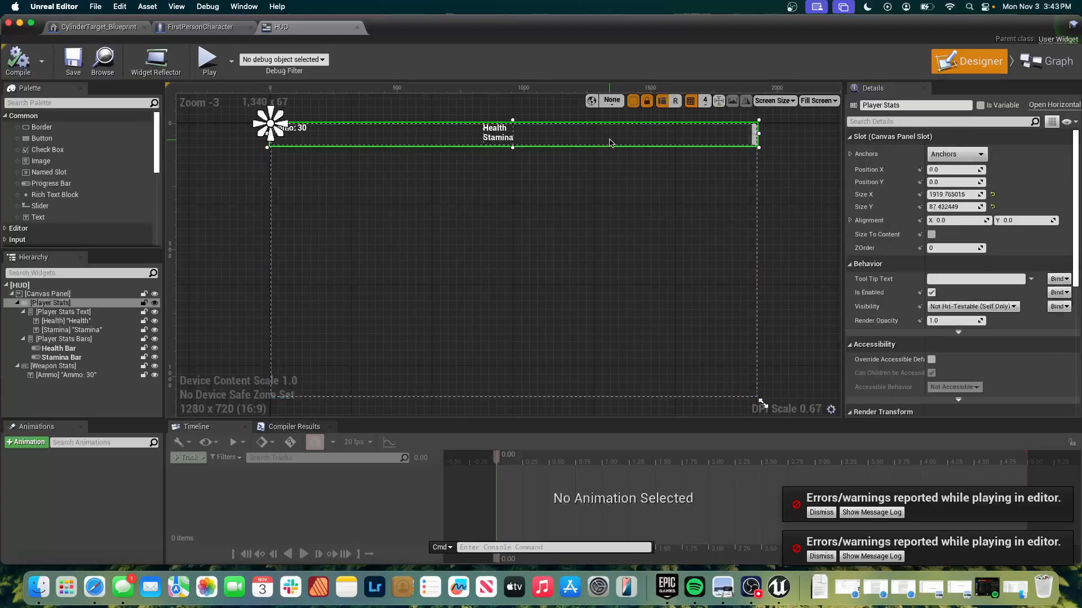
left_click(504, 139)
right_click_drag(563, 146, 601, 150)
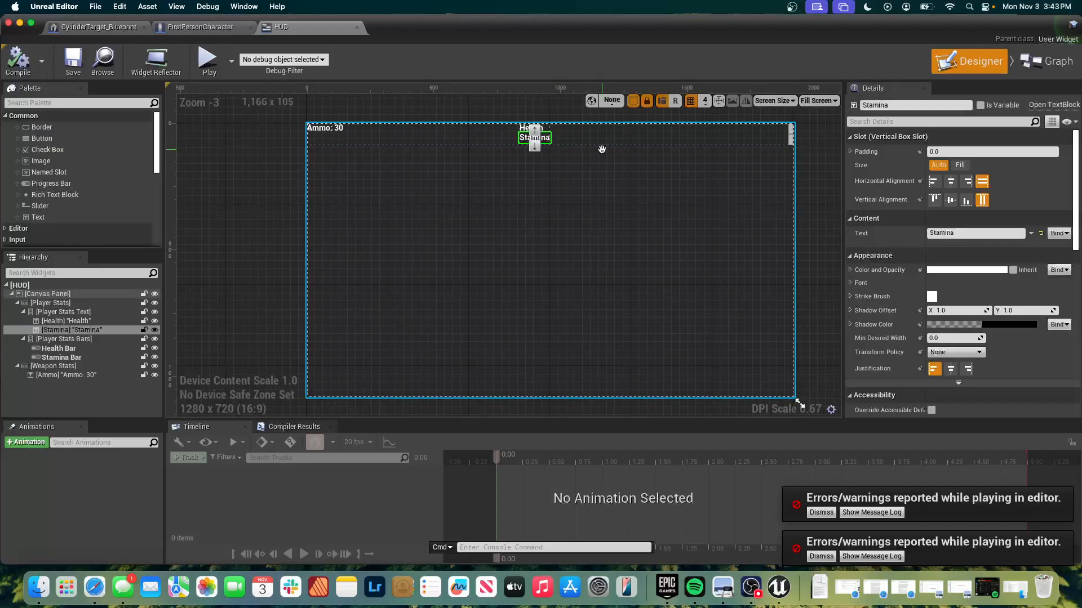
left_click(958, 165)
left_click(938, 165)
Set the fill size of the Player Stats Text container to 0.1.
left_click(107, 312)
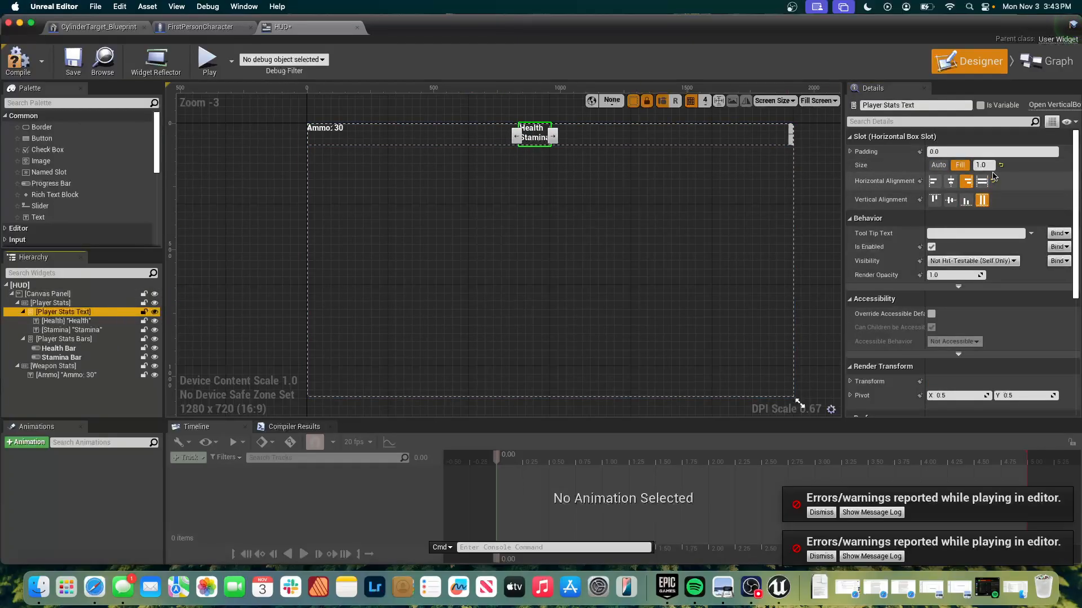
left_click(985, 165)
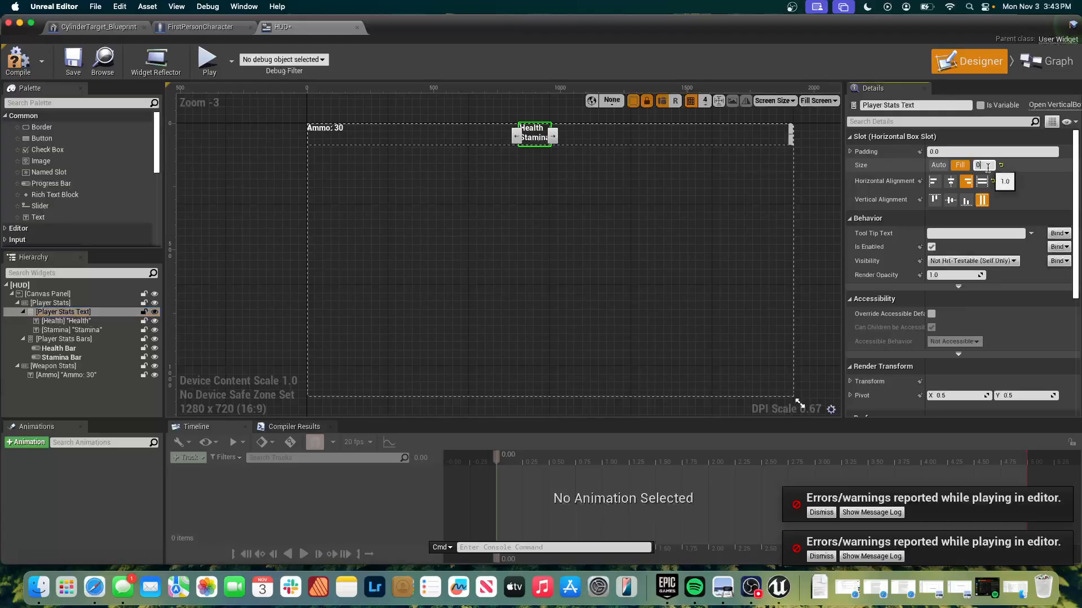
type("0.1")
key("Return")
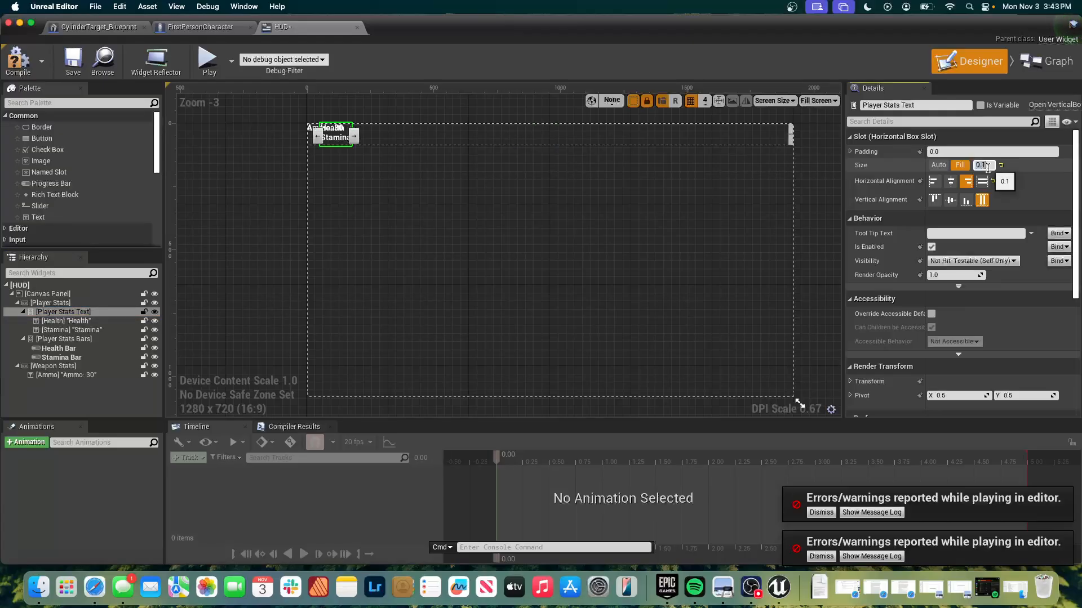
Move the Weapon Stats container with the Ammo text directly below the Health and Stamina labels on the canvas.
left_click(773, 140)
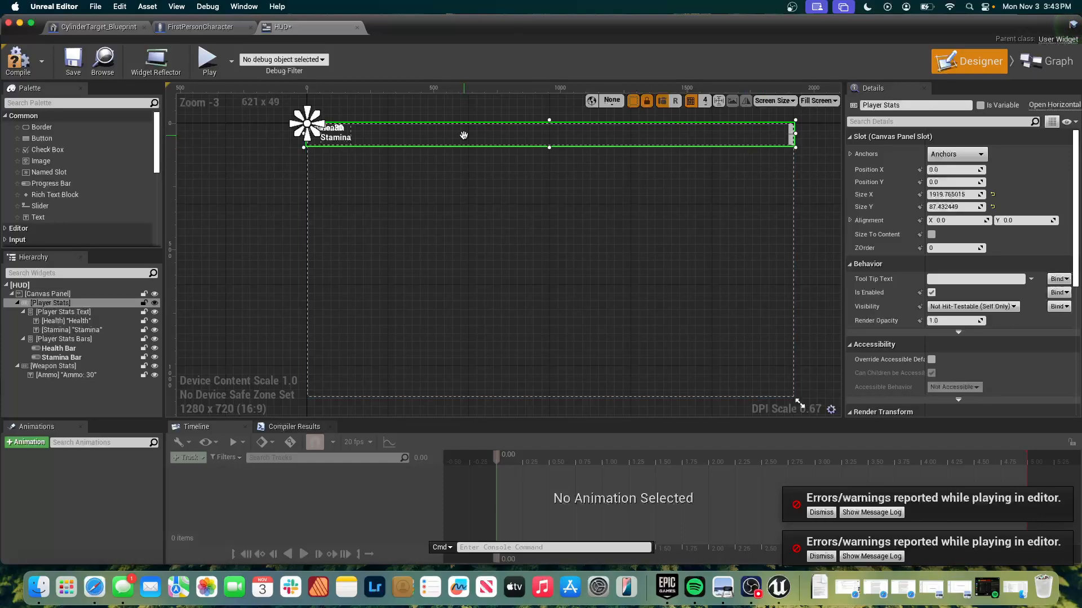
left_click(327, 138)
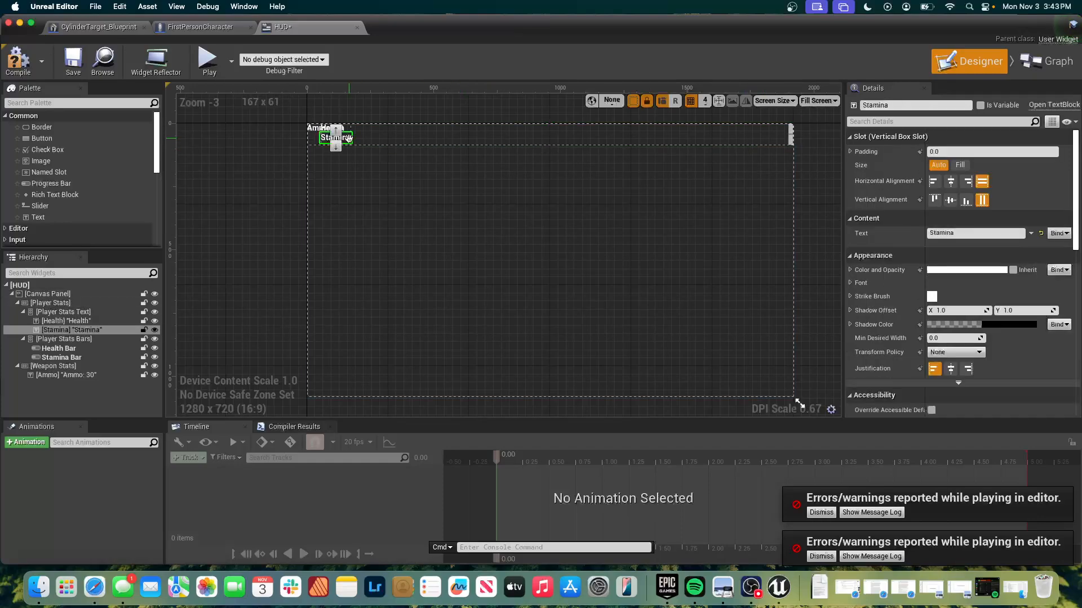
left_click(314, 129)
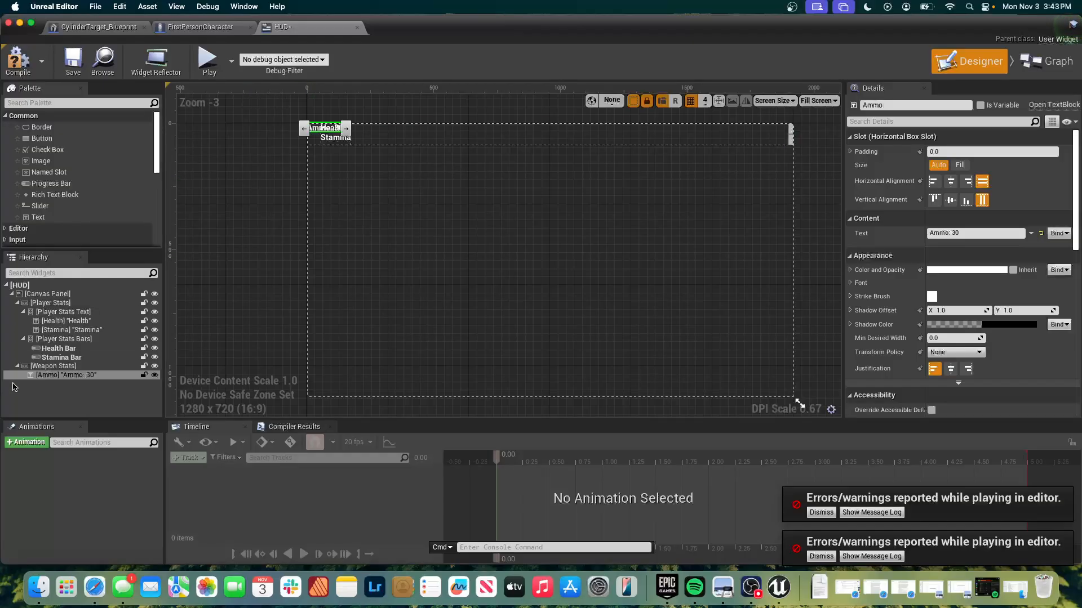
left_click(41, 366)
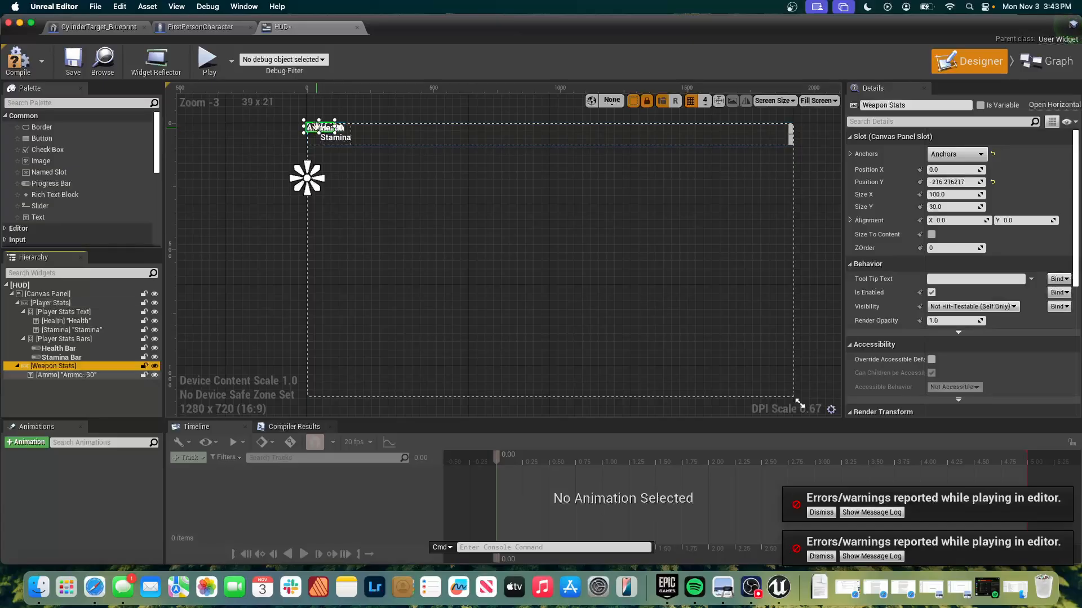
left_click_drag(315, 122, 318, 152)
left_click(389, 165)
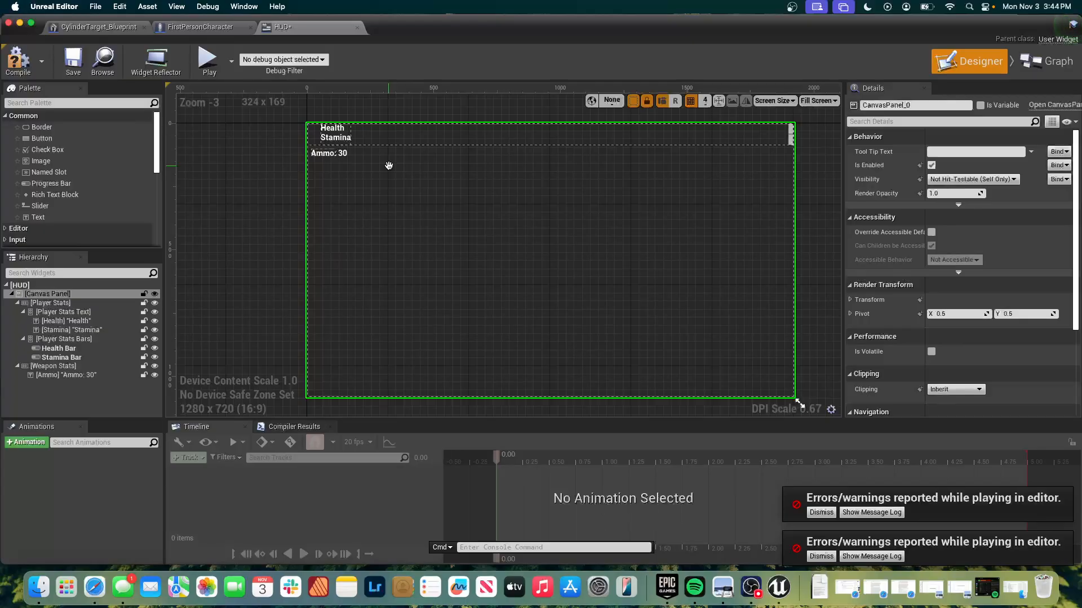
Set the Health Bar's horizontal alignment to fill and play-test the level to check the HUD, stopping the session at the end.
left_click(789, 129)
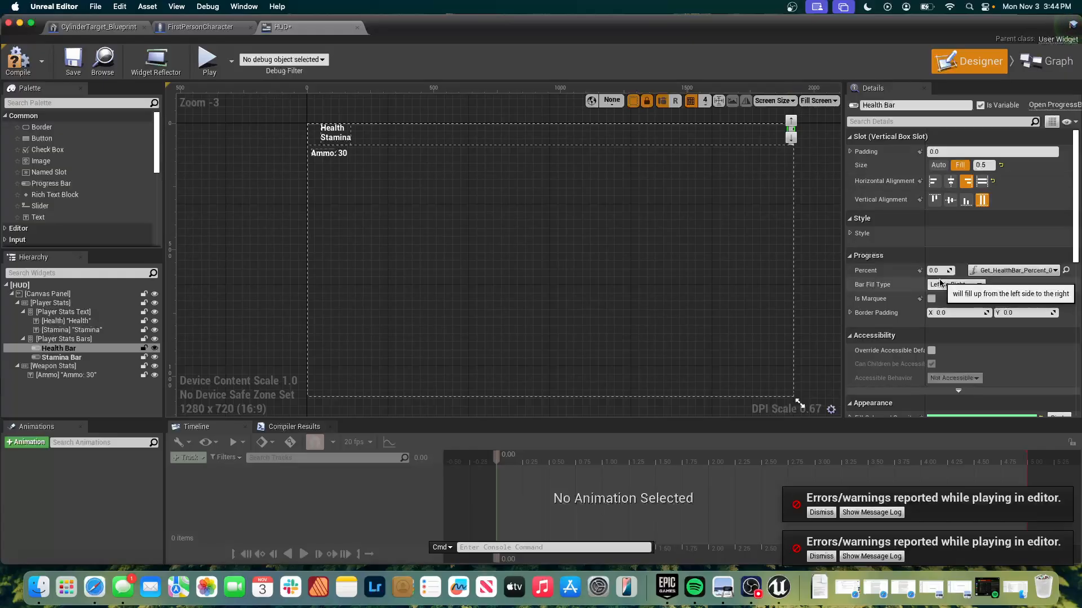
left_click(981, 182)
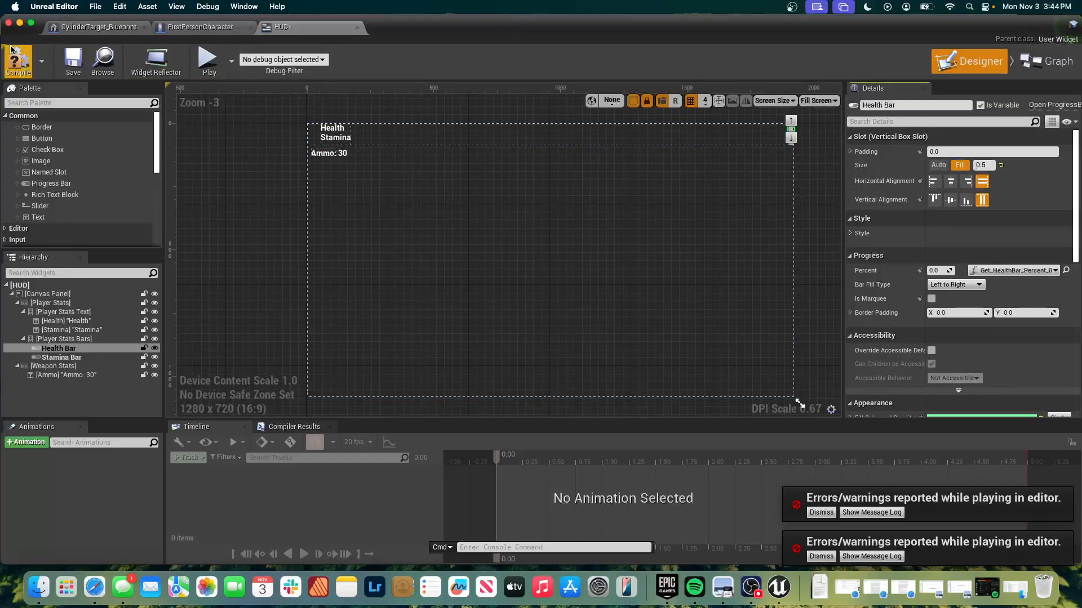
left_click(206, 57)
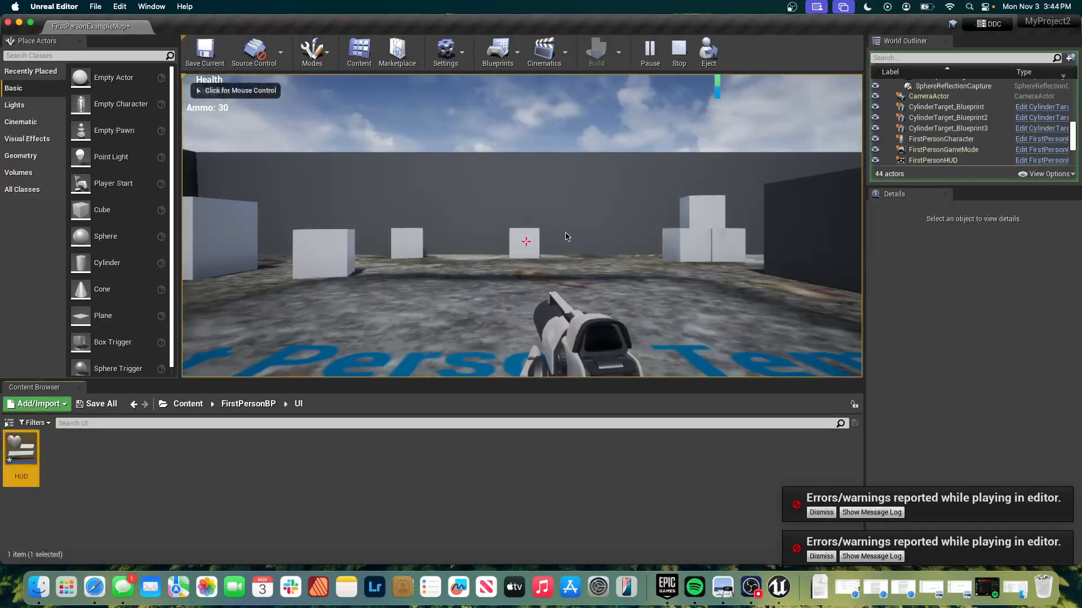
left_click(535, 238)
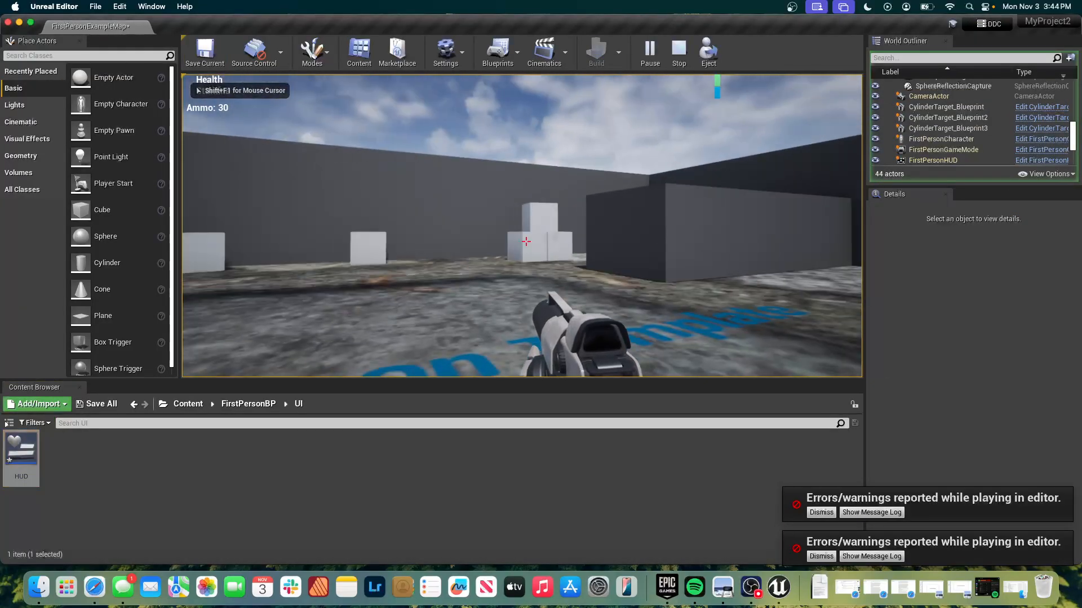
left_click(526, 242)
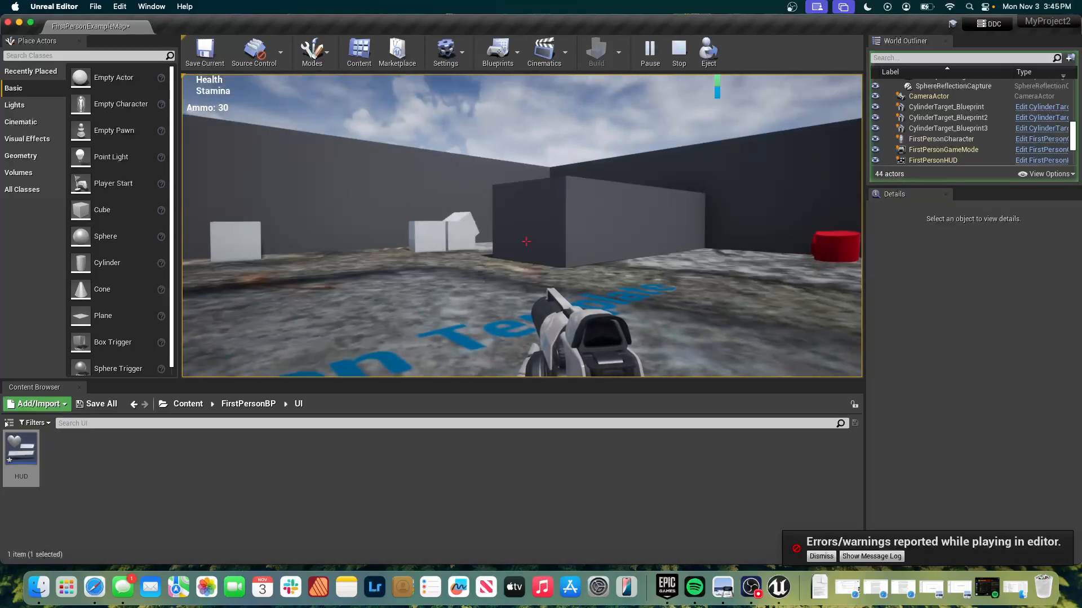
key("Escape")
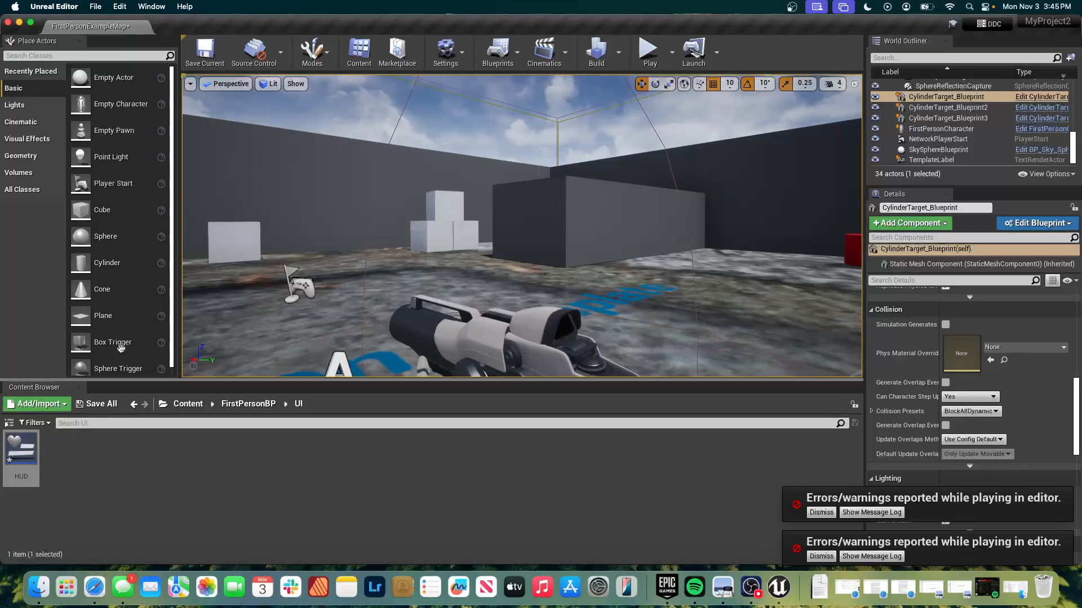
Return to the HUD widget and create a new binding for the Ammo element's text.
key("super+Tab")
key("super+Tab")
key("super+Tab")
key("super+Tab")
key("super+Tab")
key("super+Tab")
key("super+Tab")
key("super+Tab")
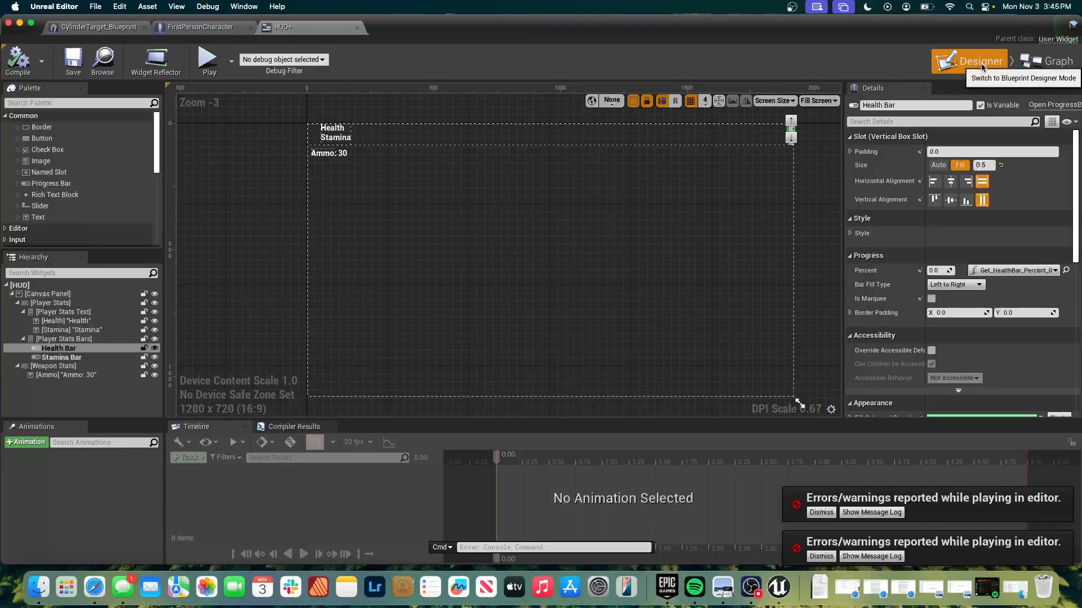
left_click(330, 154)
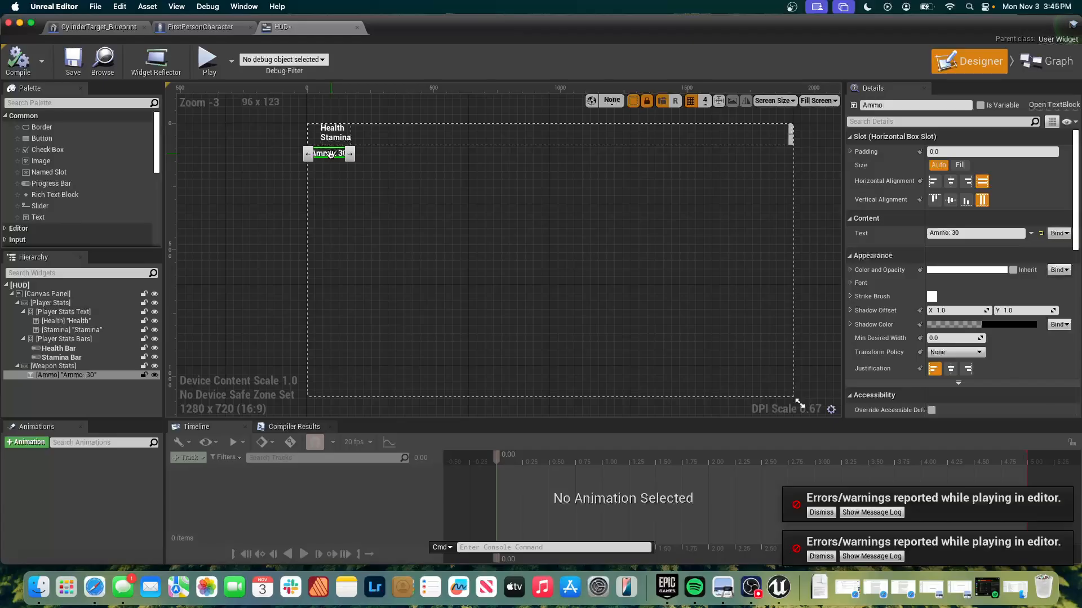
left_click(1058, 233)
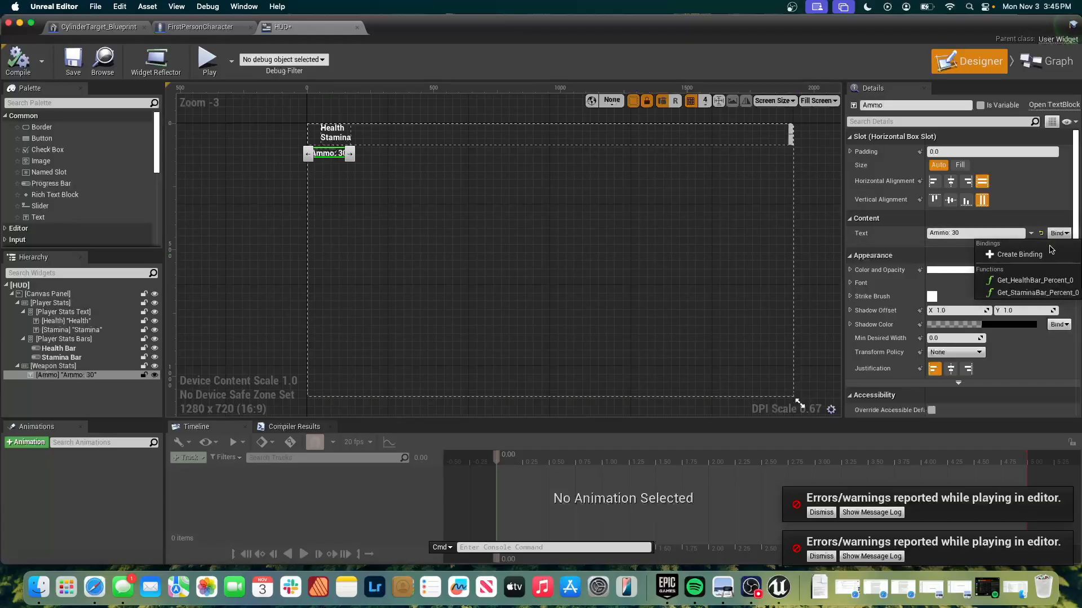
left_click(1045, 255)
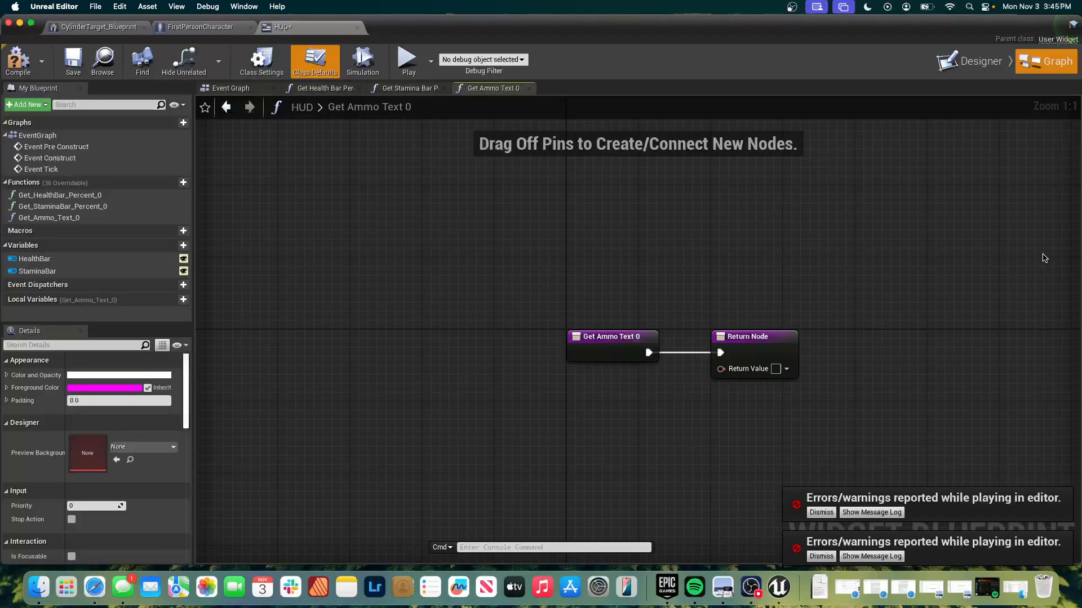
Move the Get Ammo Text entry node farther from the Return Node and place a Get Player Character node beneath it.
left_click_drag(598, 332, 335, 332)
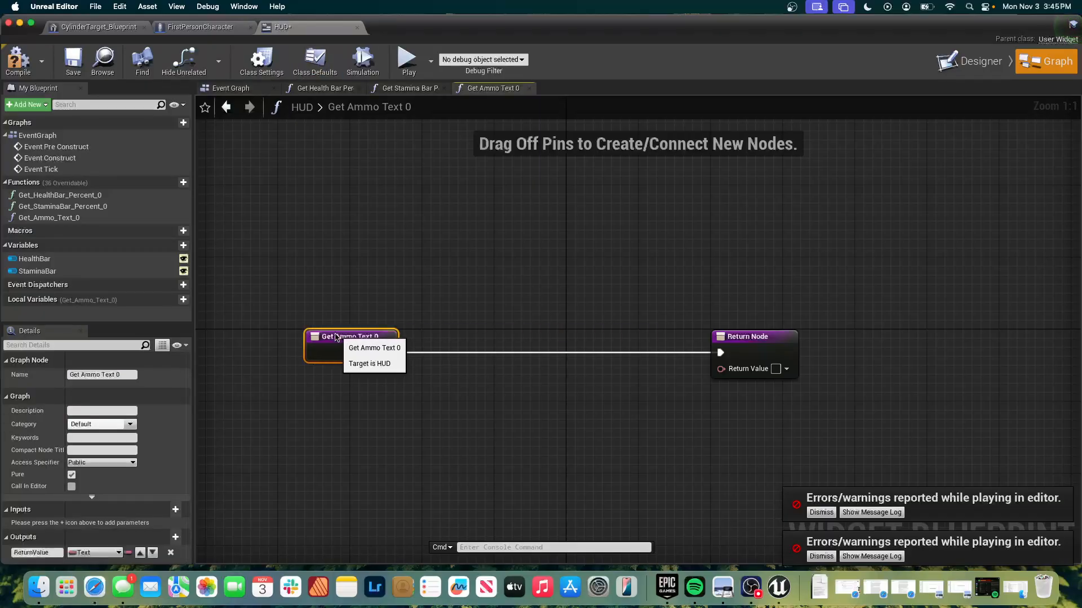
left_click(346, 389)
right_click(346, 387)
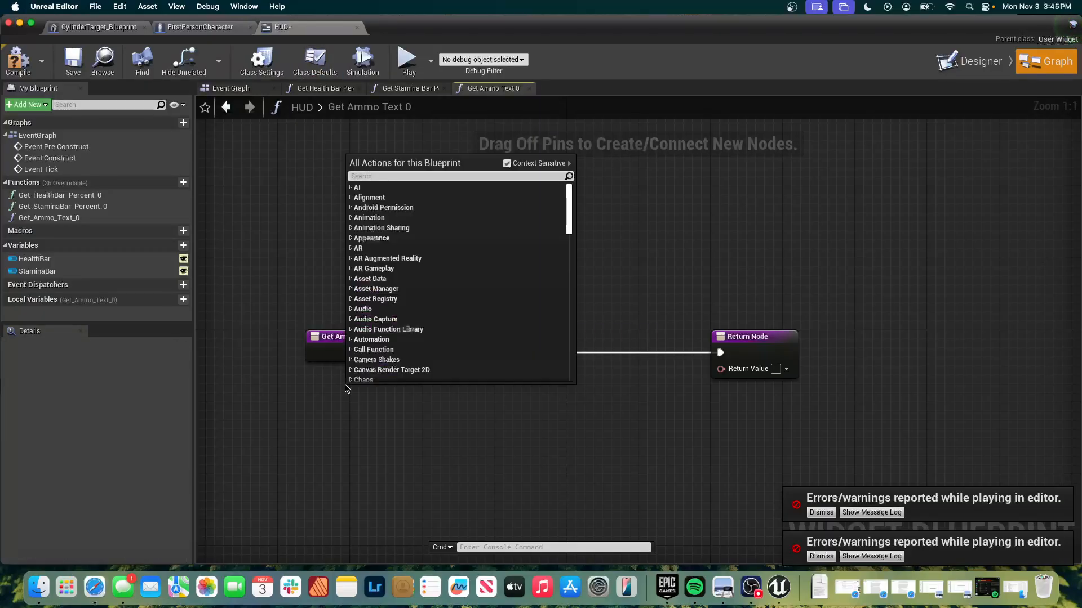
type("get")
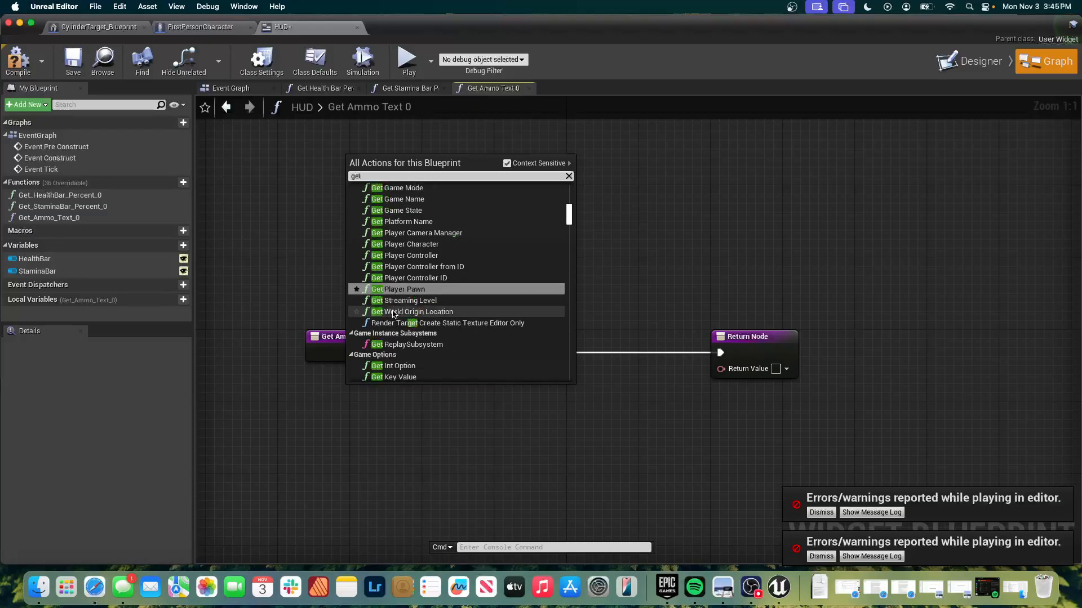
type(" player")
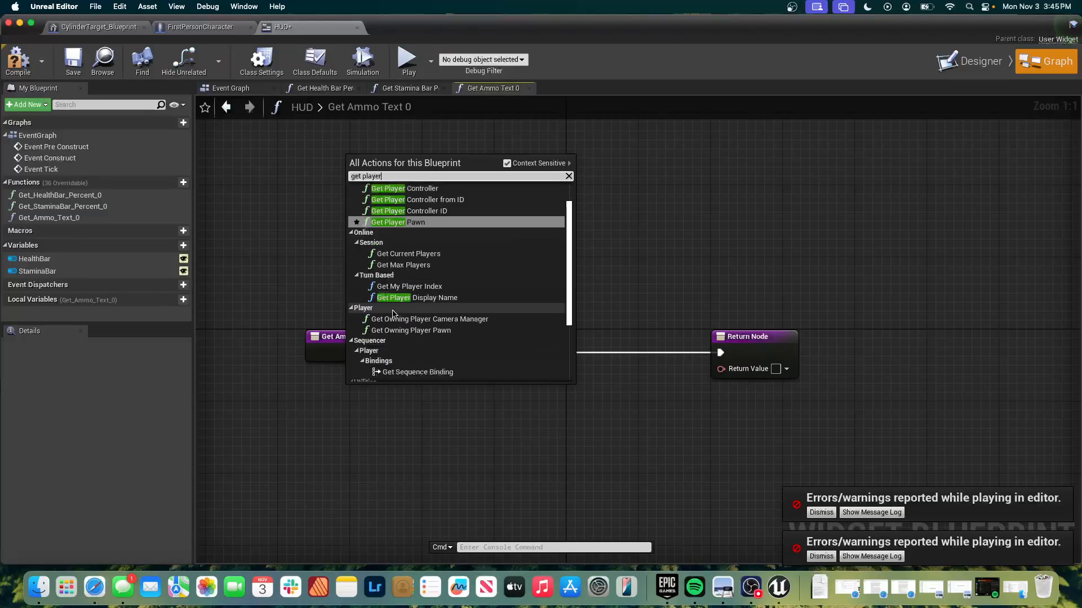
type(" ch")
left_click(411, 199)
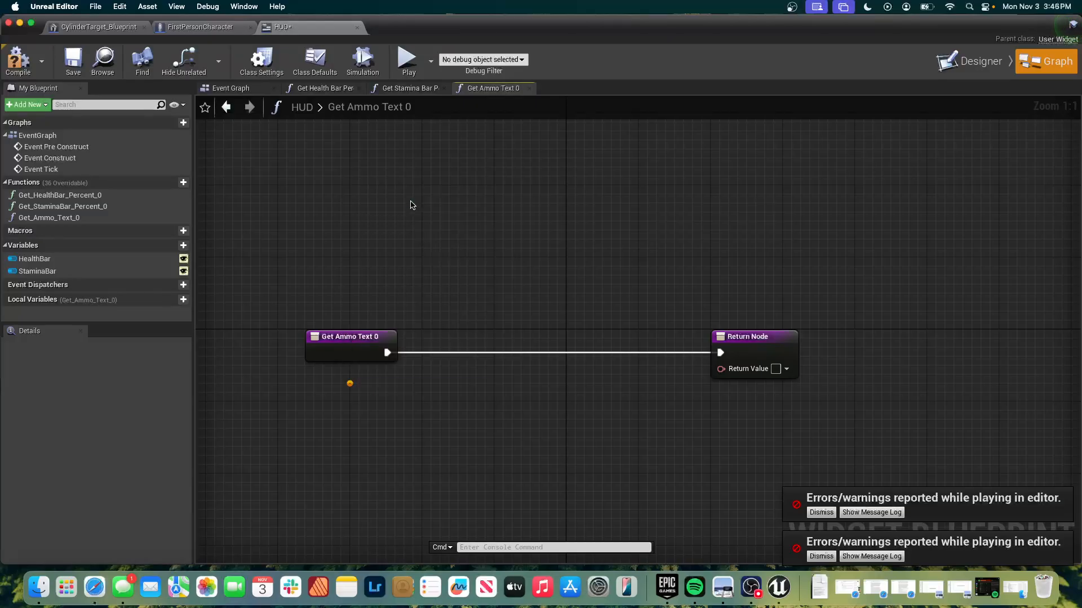
left_click_drag(448, 395, 356, 393)
key("super+space")
type("cast to")
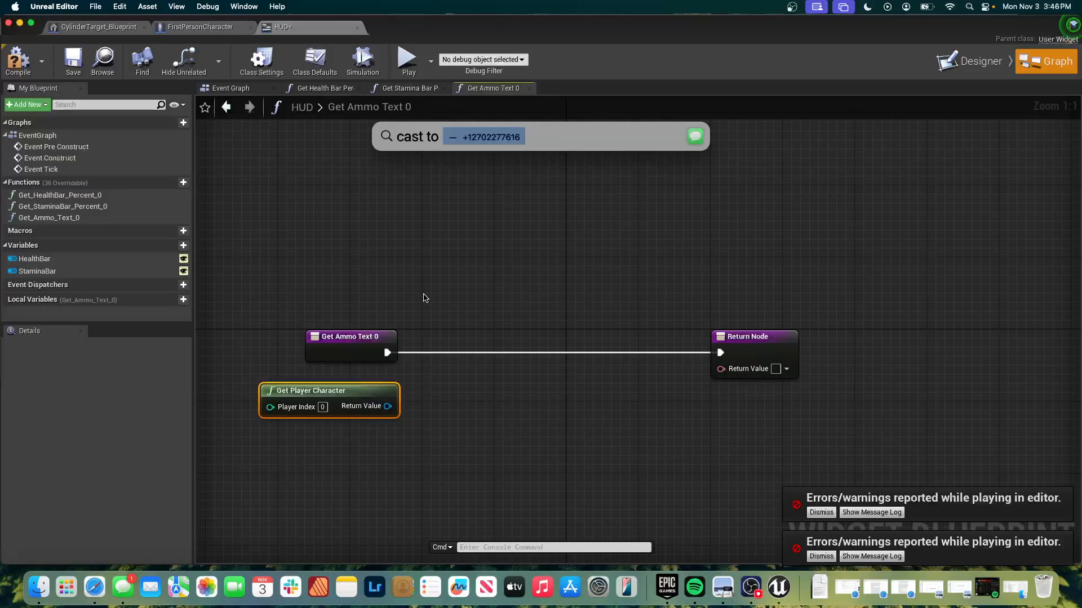
key("Escape")
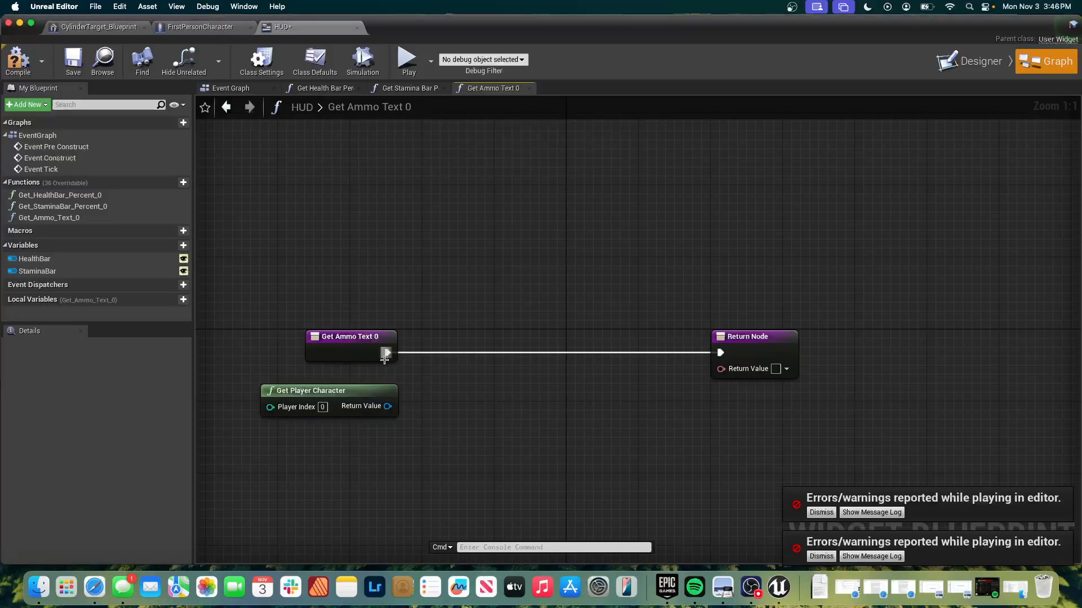
Cast the player character to FirstPersonCharacter and wire the cast's execution between the Get Ammo Text entry and the Return Node.
left_click_drag(386, 406, 467, 378)
type("ast to")
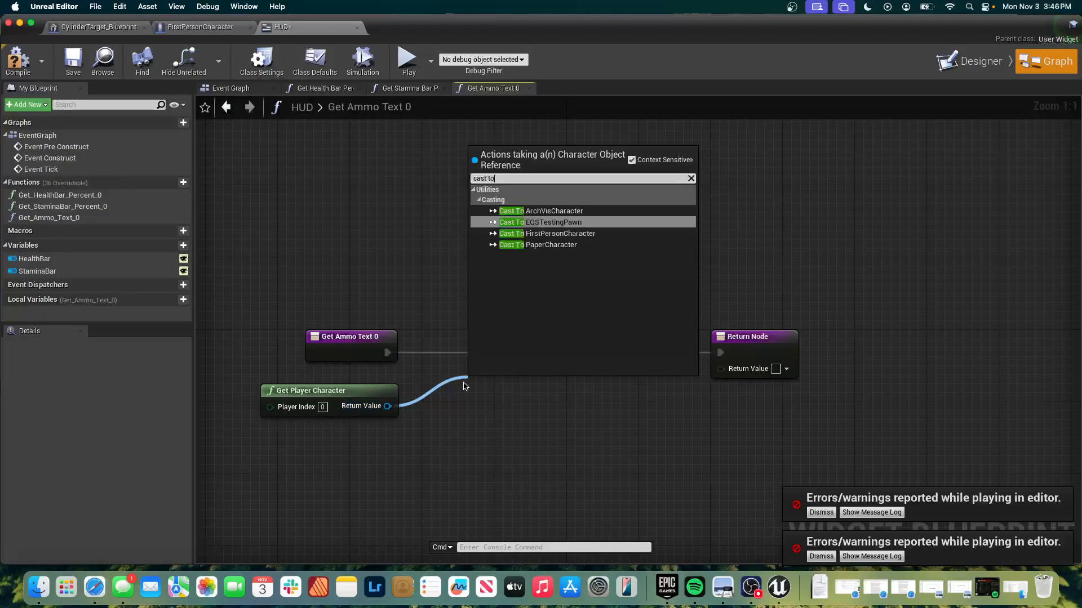
left_click(566, 233)
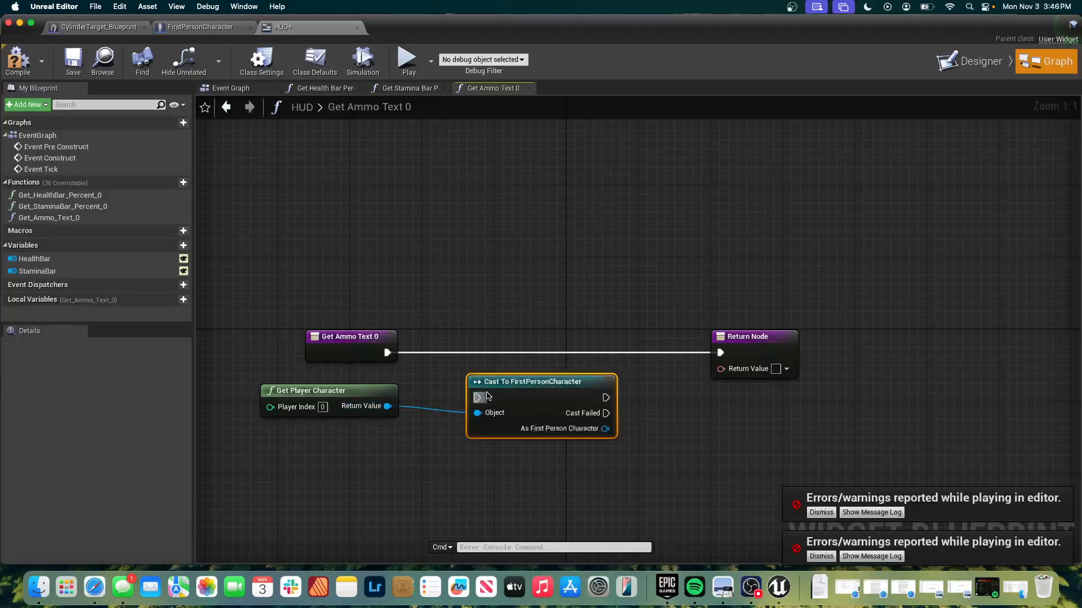
left_click_drag(389, 352, 507, 345)
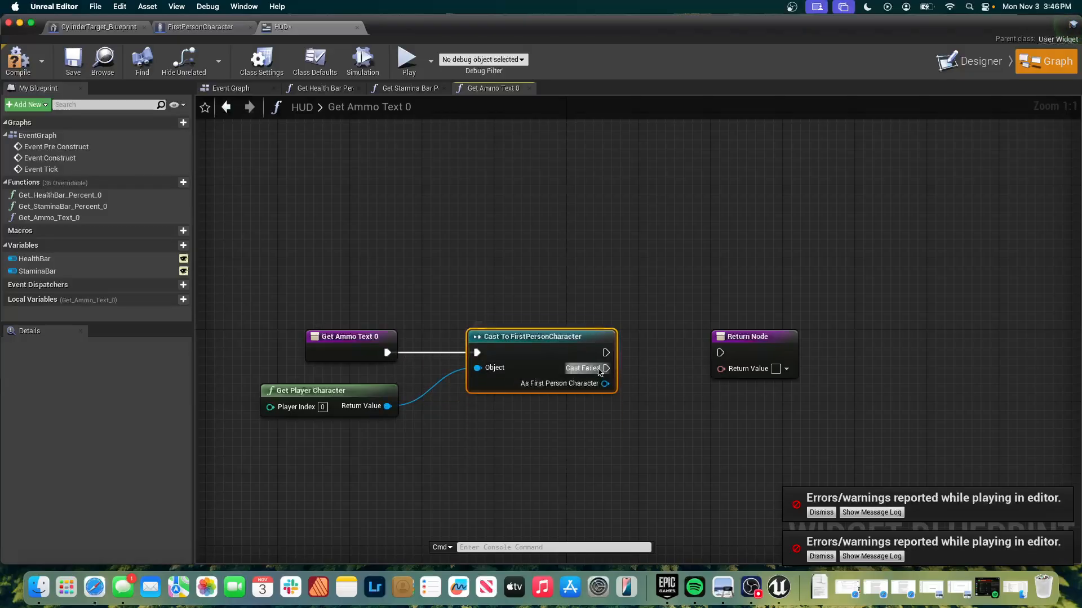
left_click_drag(606, 353, 719, 354)
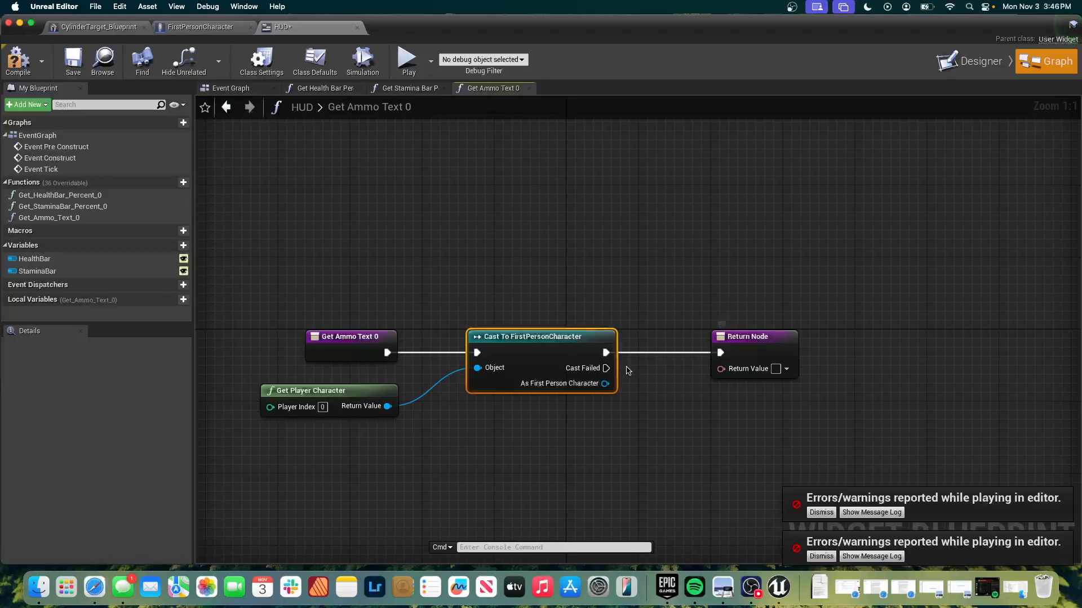
Get the Player Current Ammo variable from the FirstPersonCharacter cast's character output.
left_click_drag(603, 383, 640, 415)
type("g")
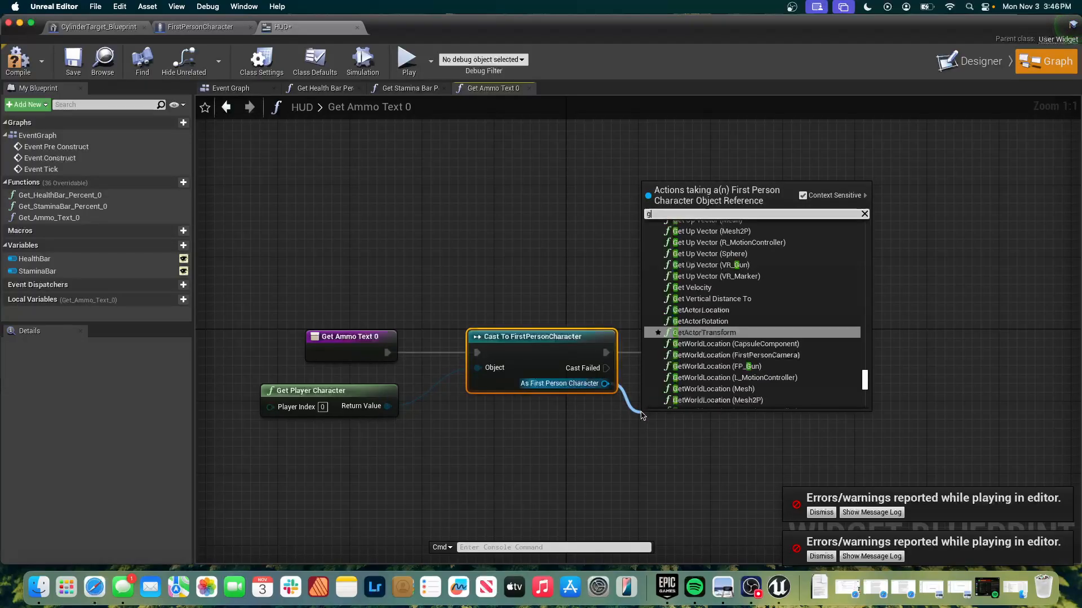
type("et amm")
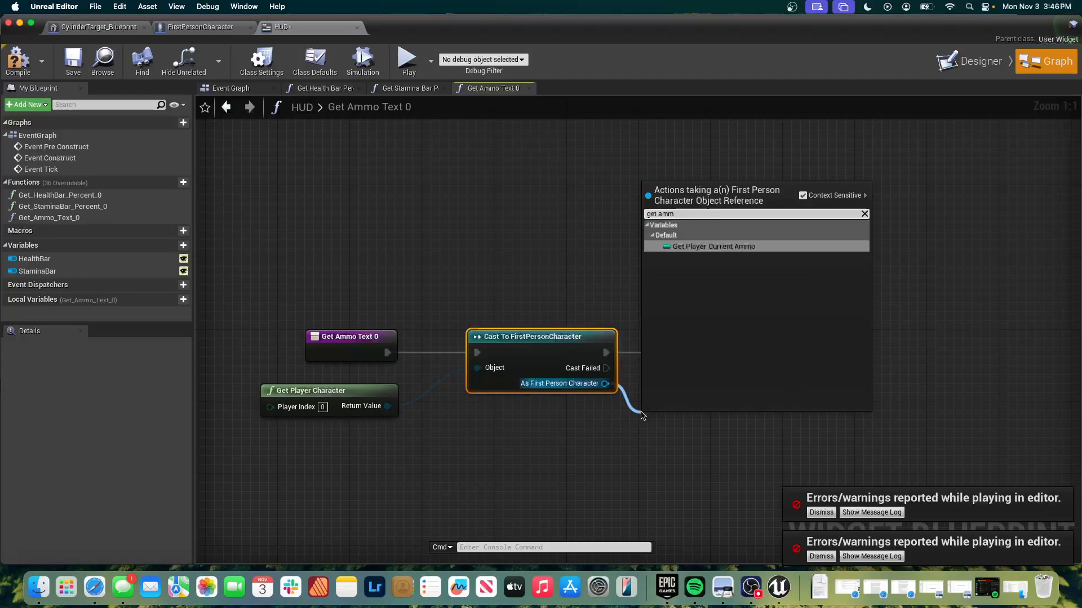
left_click(733, 247)
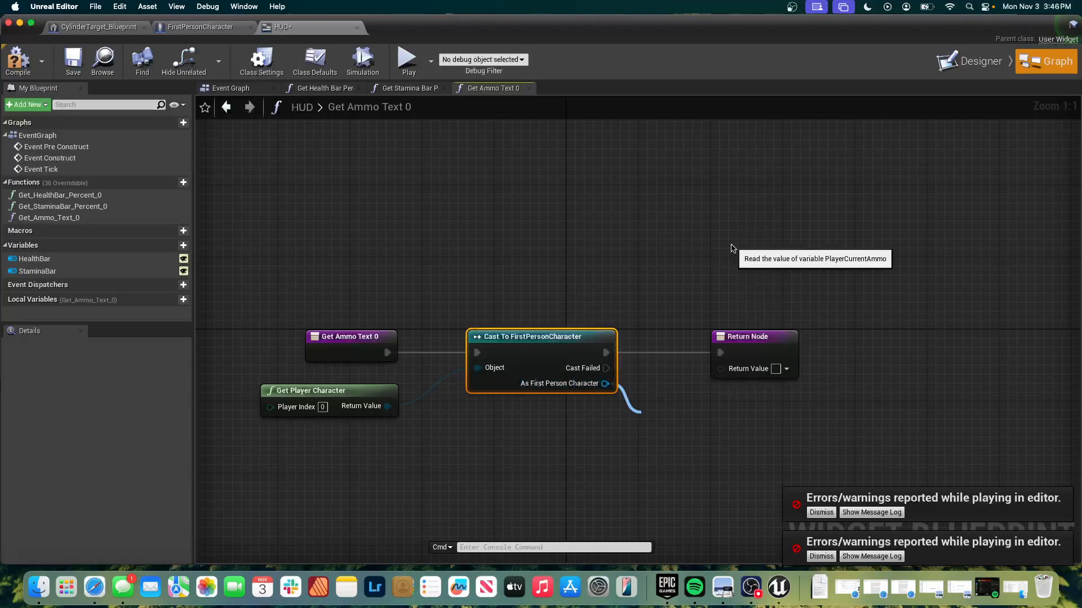
Convert the Player Current Ammo value to text with a ToText (integer) node.
left_click_drag(767, 420, 828, 423)
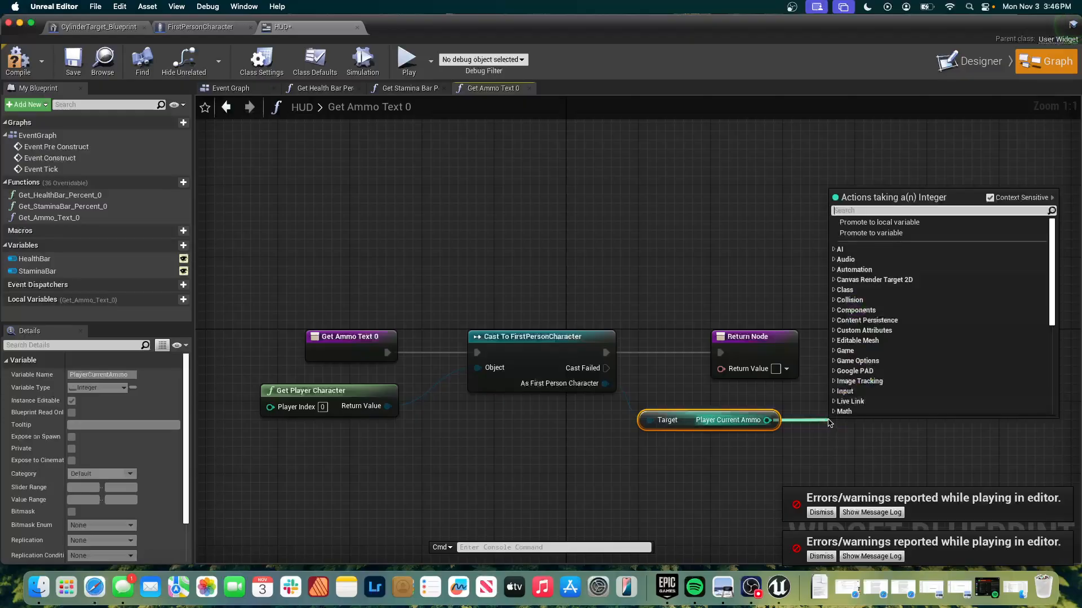
type("g")
key("BackSpace")
type("to text")
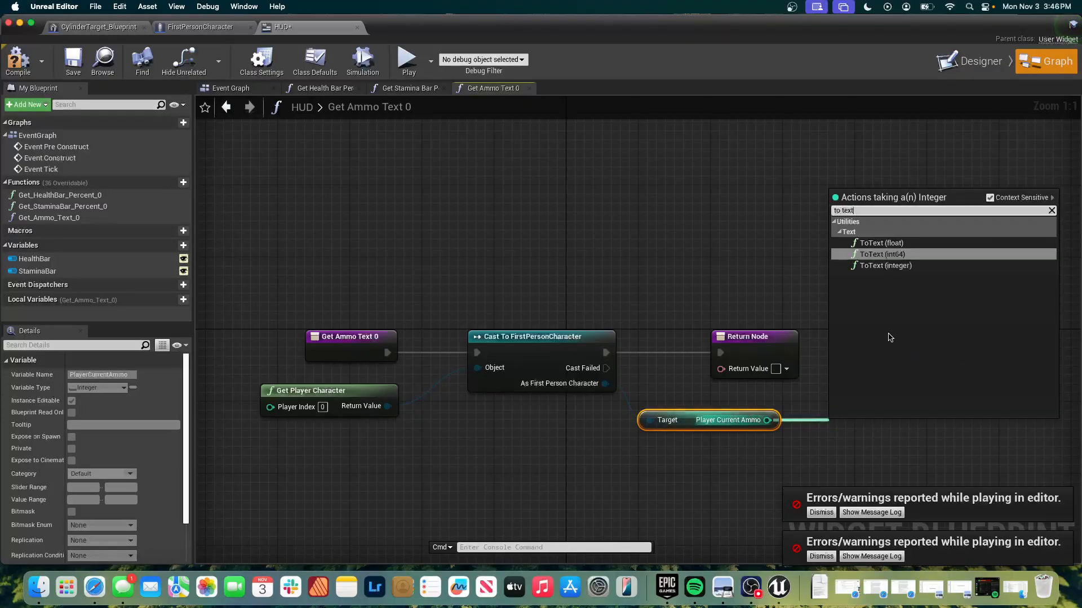
left_click(890, 266)
Reposition the ToText and Return nodes, wire the converted text into the Return Node's value, and compile the HUD widget.
left_click_drag(879, 426, 852, 364)
left_click_drag(757, 341, 925, 309)
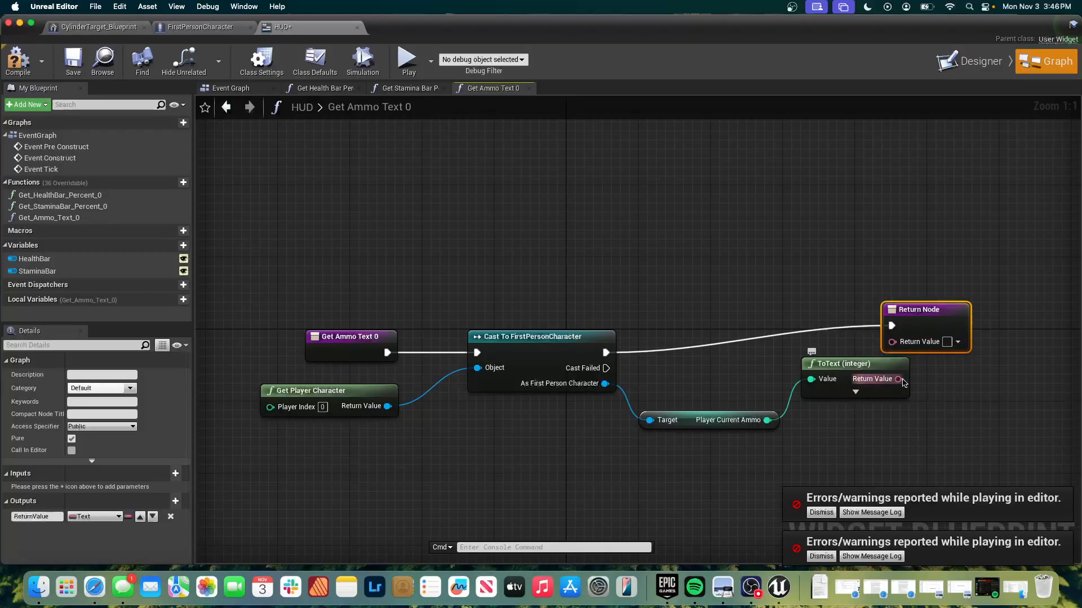
left_click_drag(920, 346, 824, 361)
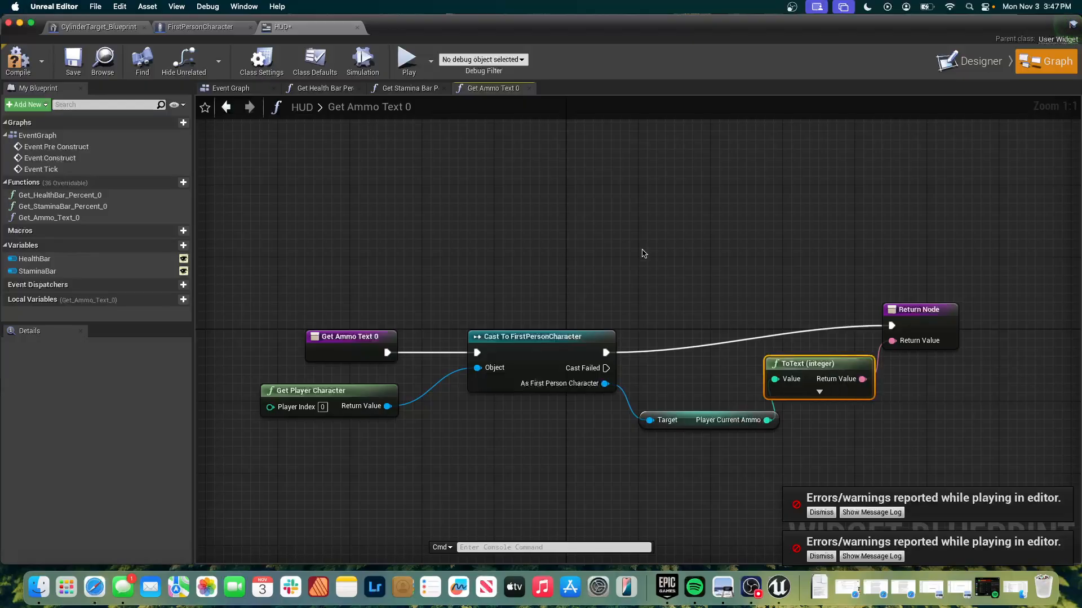
left_click(19, 67)
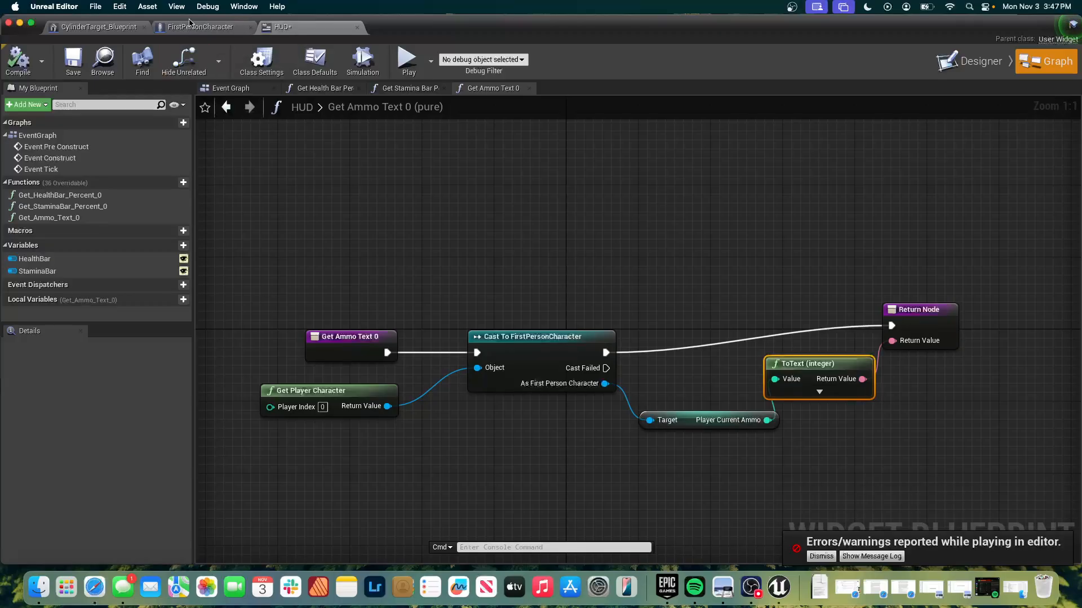
In FirstPersonCharacter's Event Graph, widen the Spawn projectile comment box to make room beyond the Play Sound at Location node.
left_click(189, 27)
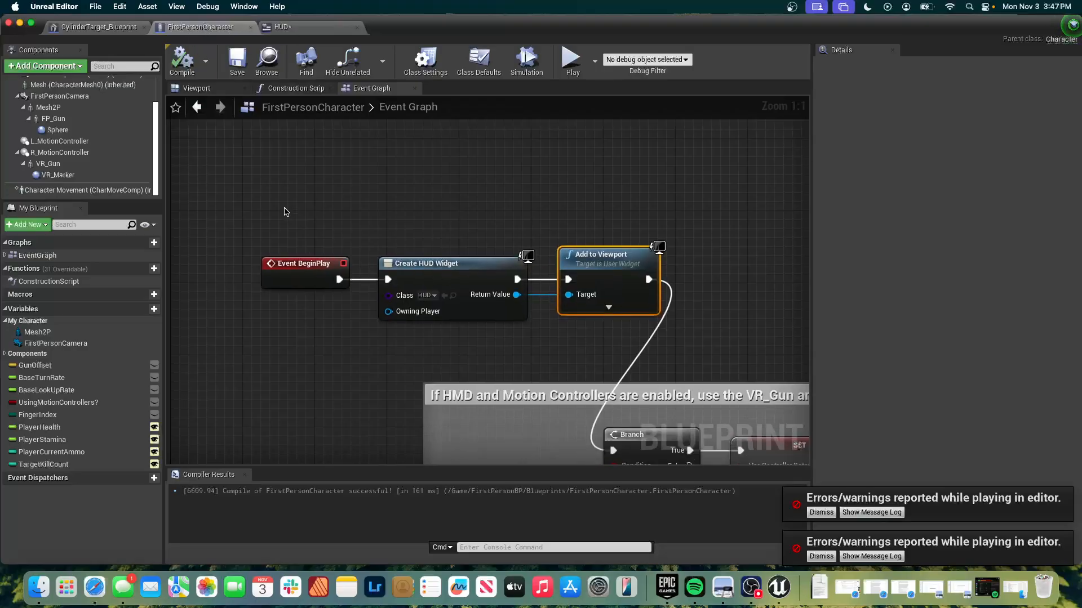
scroll(287, 212, "down", 4)
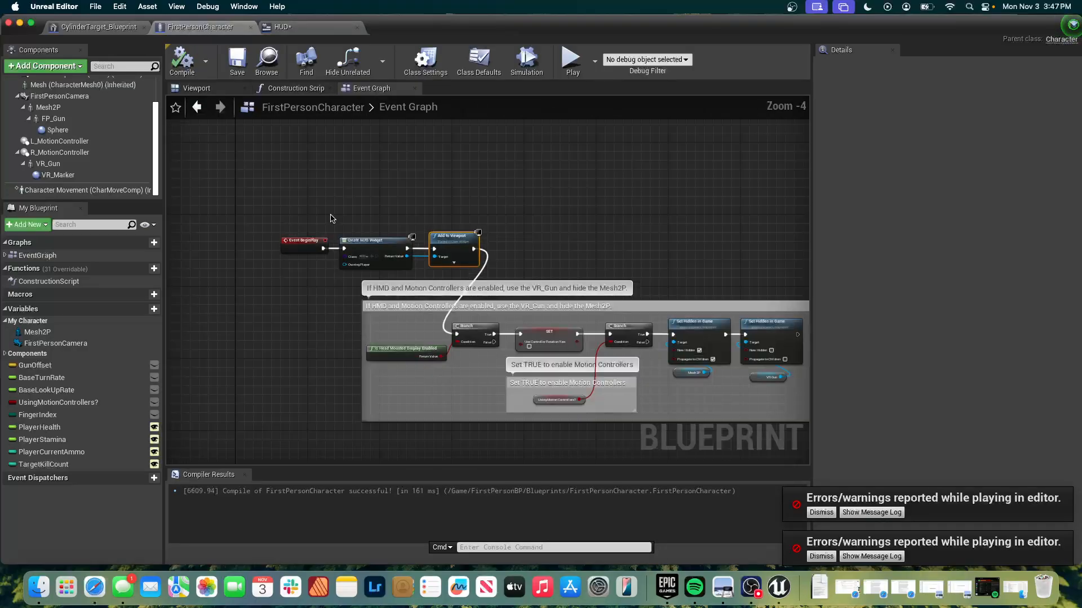
right_click_drag(513, 169, 491, 198)
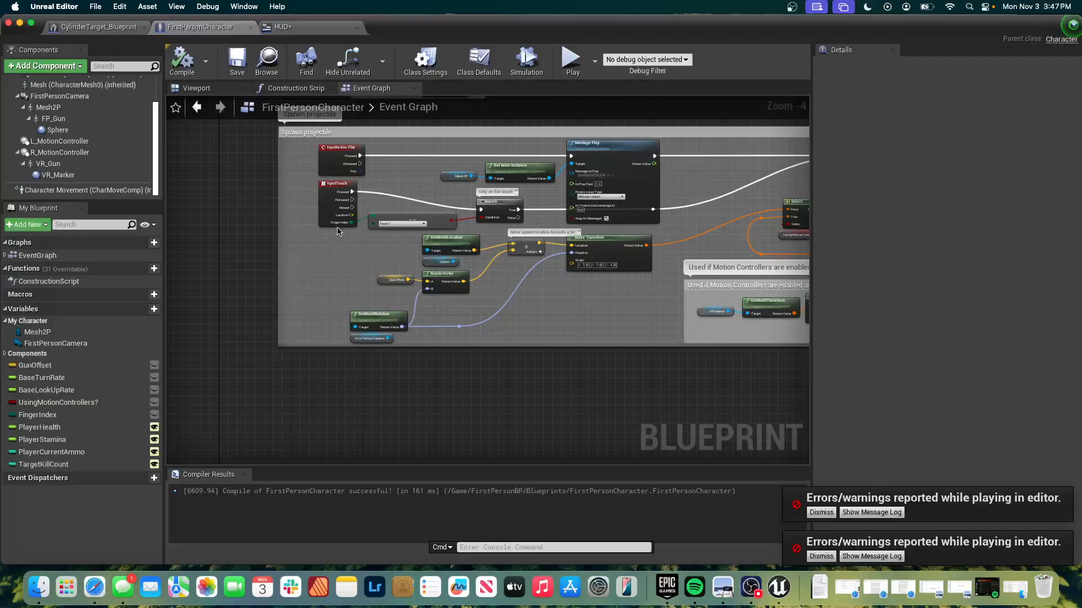
scroll(337, 231, "up", 4)
right_click_drag(337, 231, 315, 307)
right_click_drag(338, 229, 6, 230)
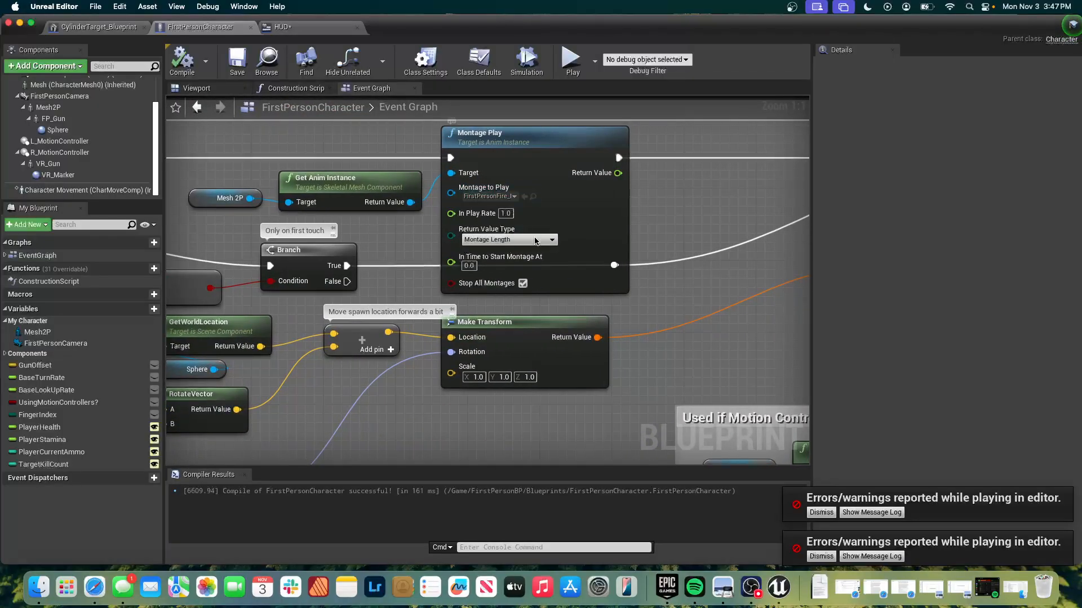
right_click_drag(596, 201, 85, 215)
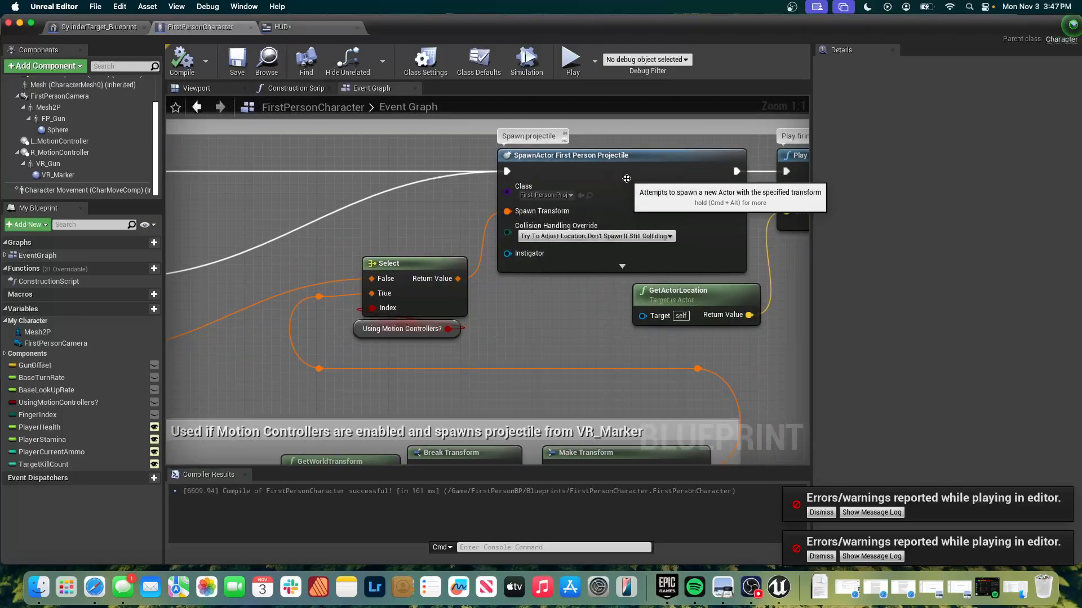
scroll(627, 178, "right", 5)
scroll(626, 178, "down", 2)
scroll(626, 179, "up", 1)
scroll(628, 182, "up", 3)
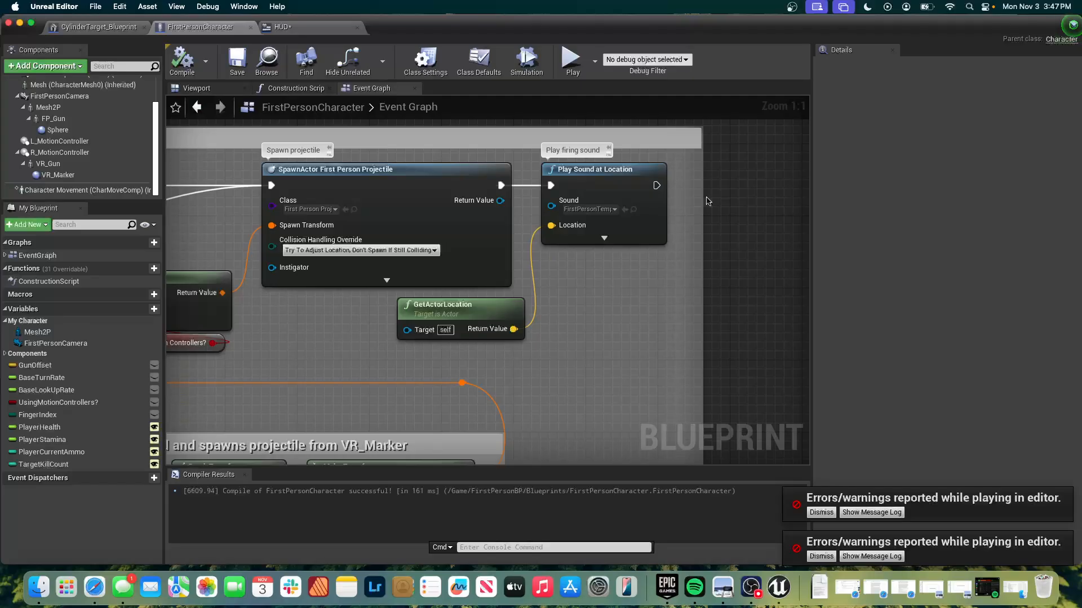
scroll(705, 199, "right", 4)
scroll(705, 199, "down", 1)
left_click_drag(524, 212, 784, 223)
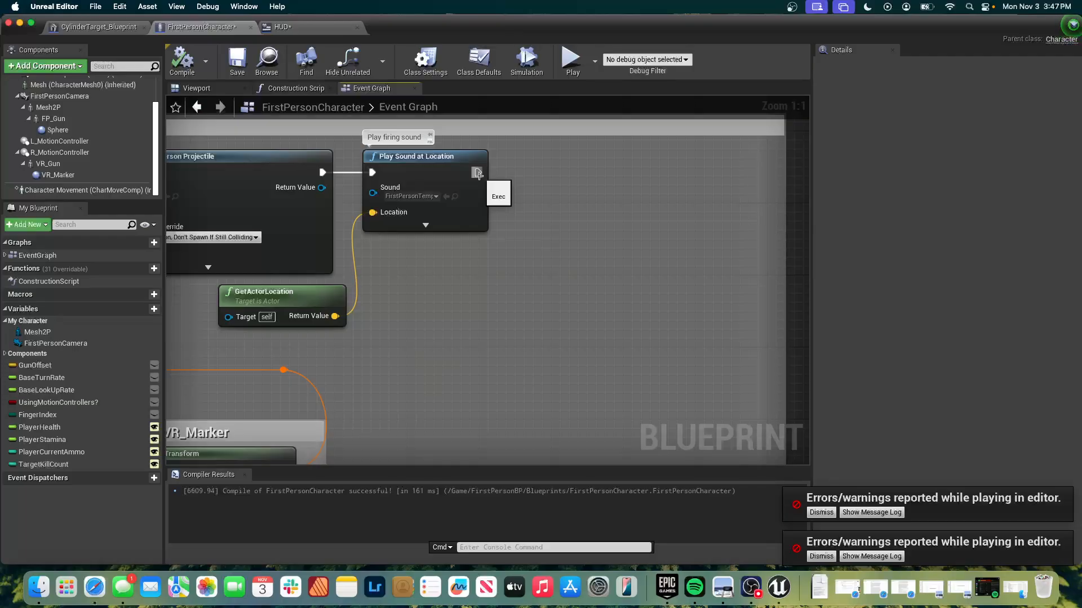
Add a Set Player Current Ammo node executed after Play Sound at Location.
left_click_drag(478, 175, 630, 171)
type("set ammo")
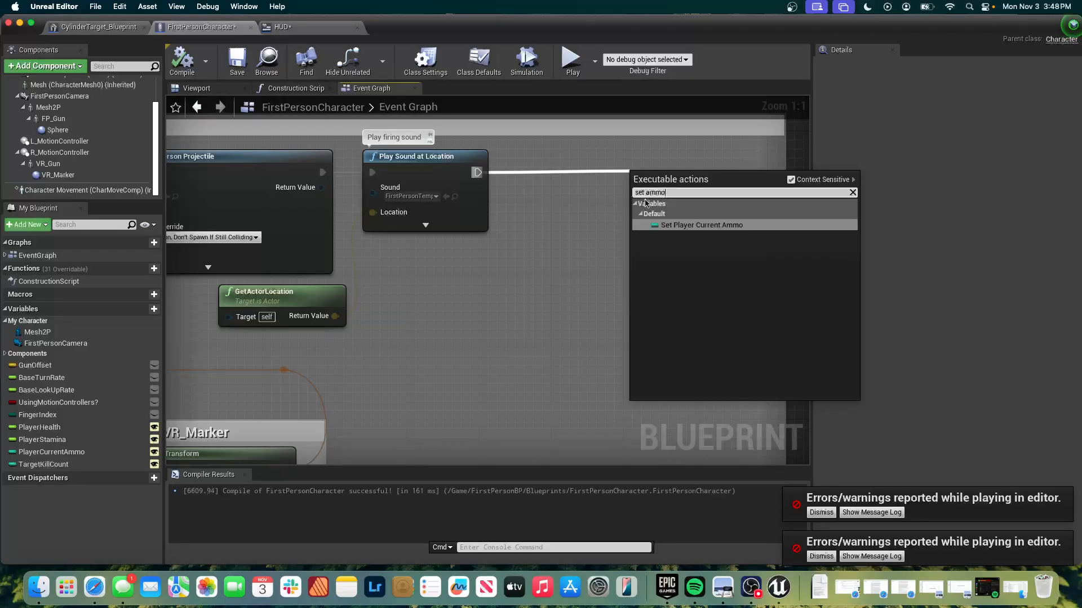
left_click(706, 226)
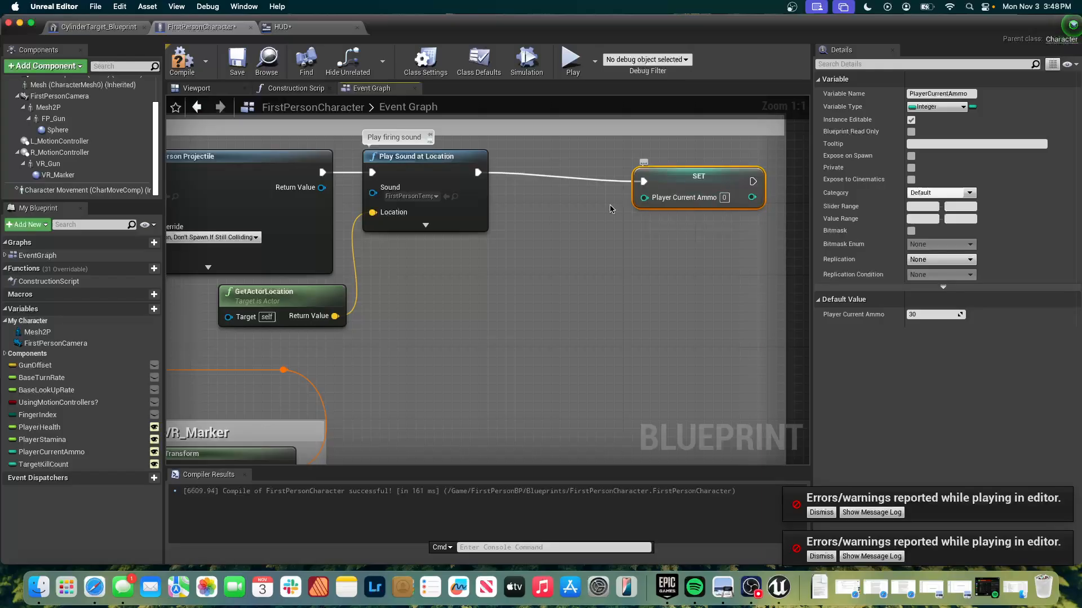
Place a Get Player Current Ammo node below the Play Sound at Location node.
right_click(469, 271)
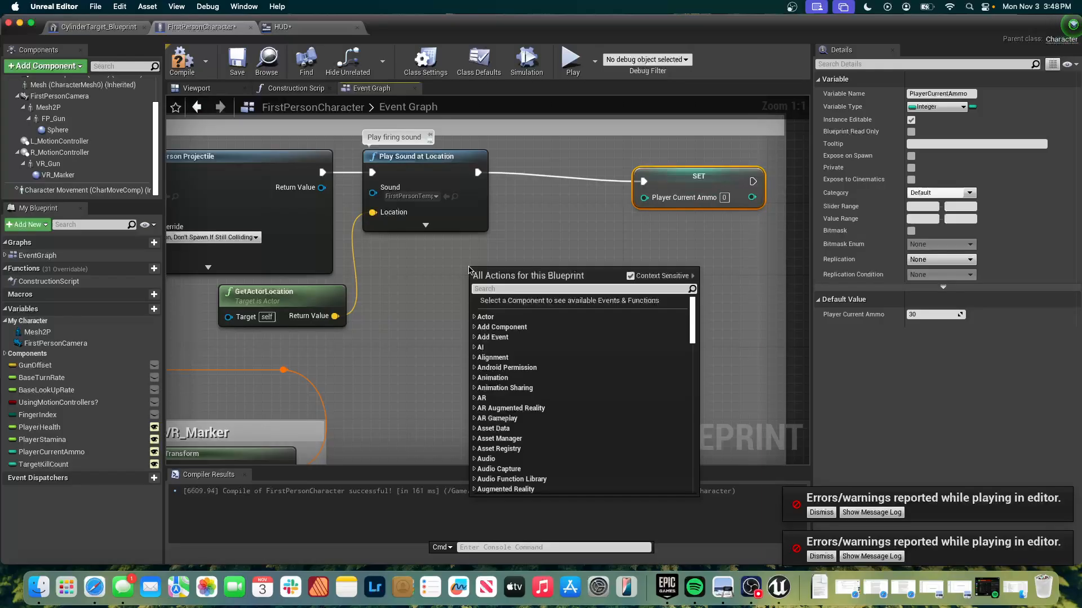
type("get")
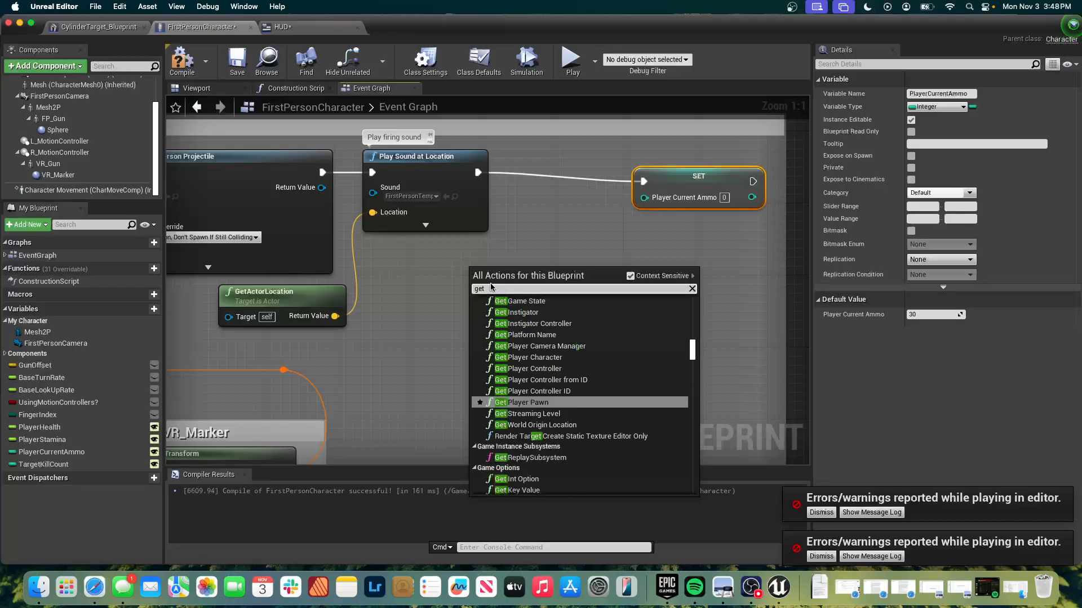
type(" c")
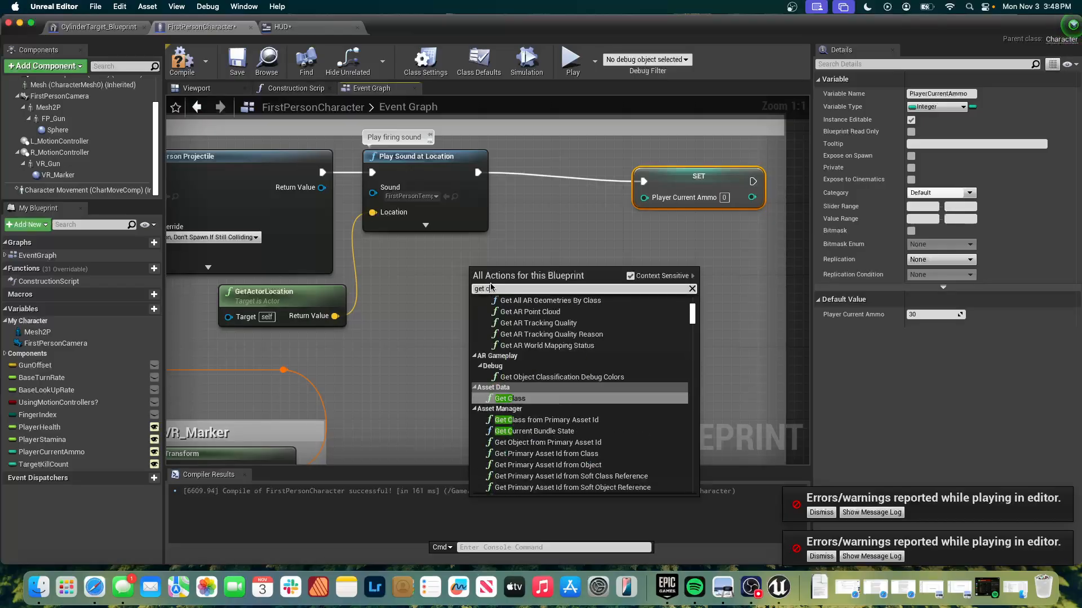
type("urrent")
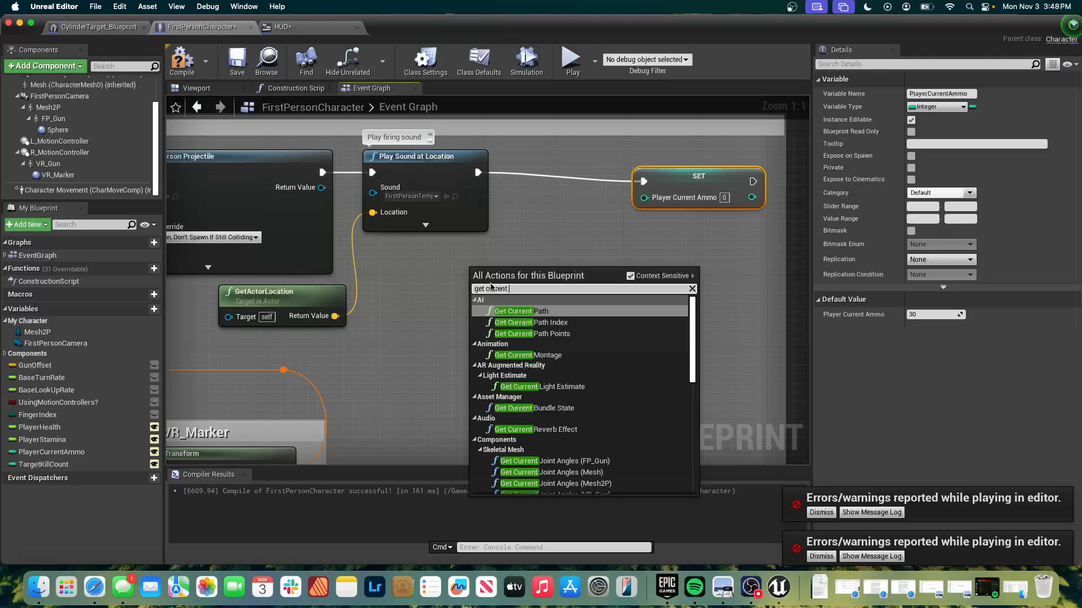
type(" amm")
left_click(509, 321)
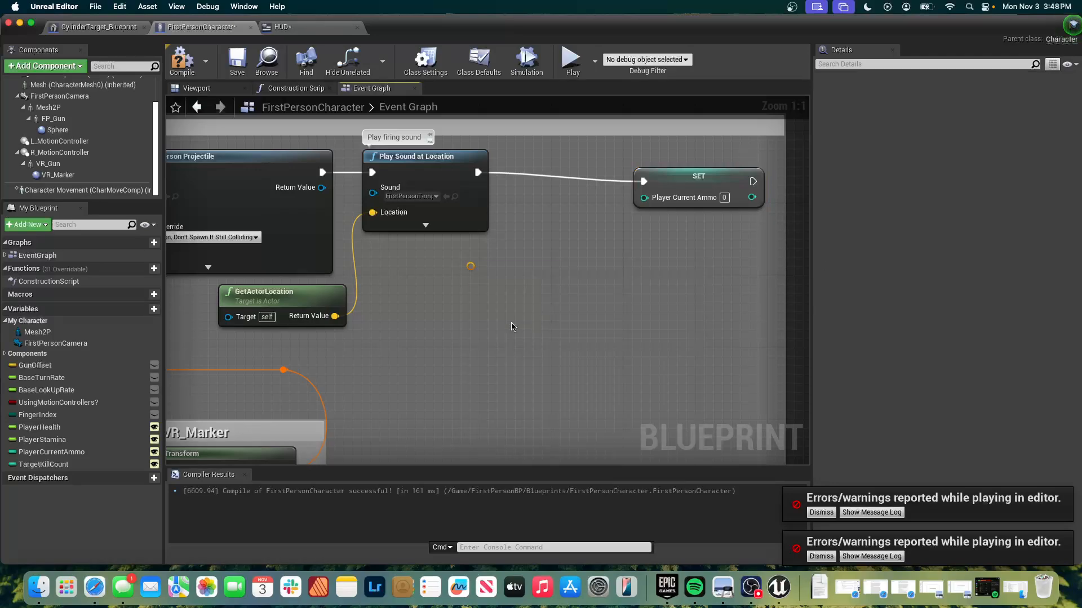
Subtract 1 from Player Current Ammo with an int - int node and wire the result into the SET node's value.
left_click_drag(552, 276, 611, 274)
type("-")
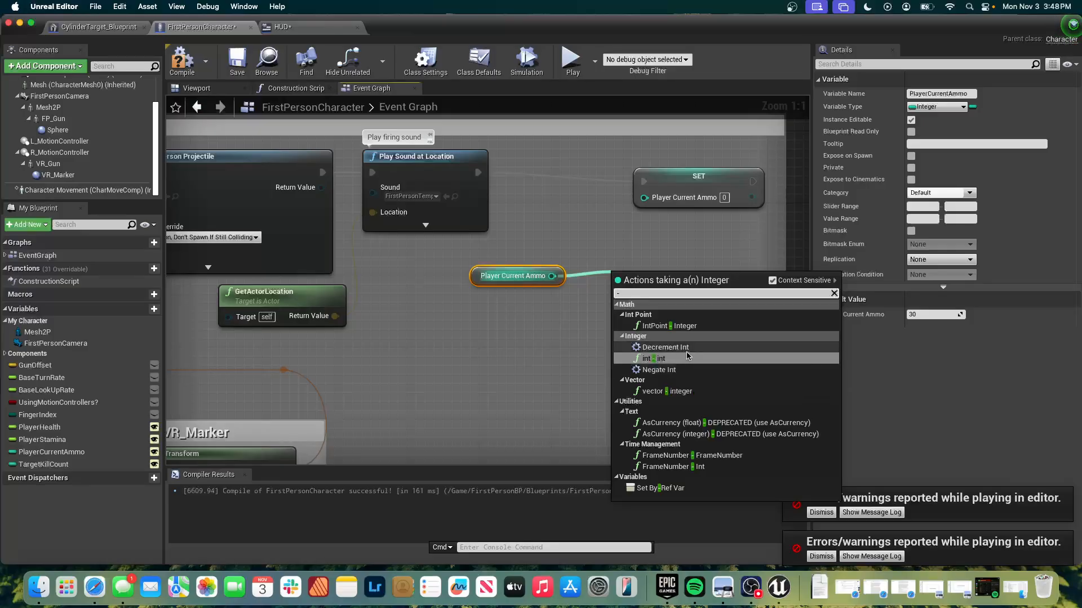
left_click(653, 359)
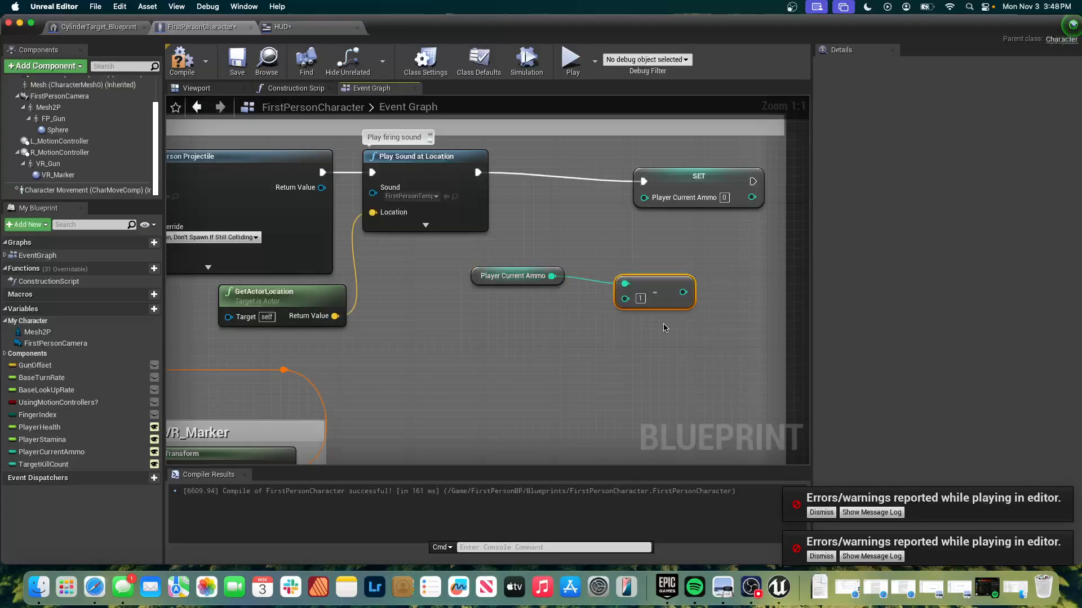
left_click_drag(682, 292, 642, 199)
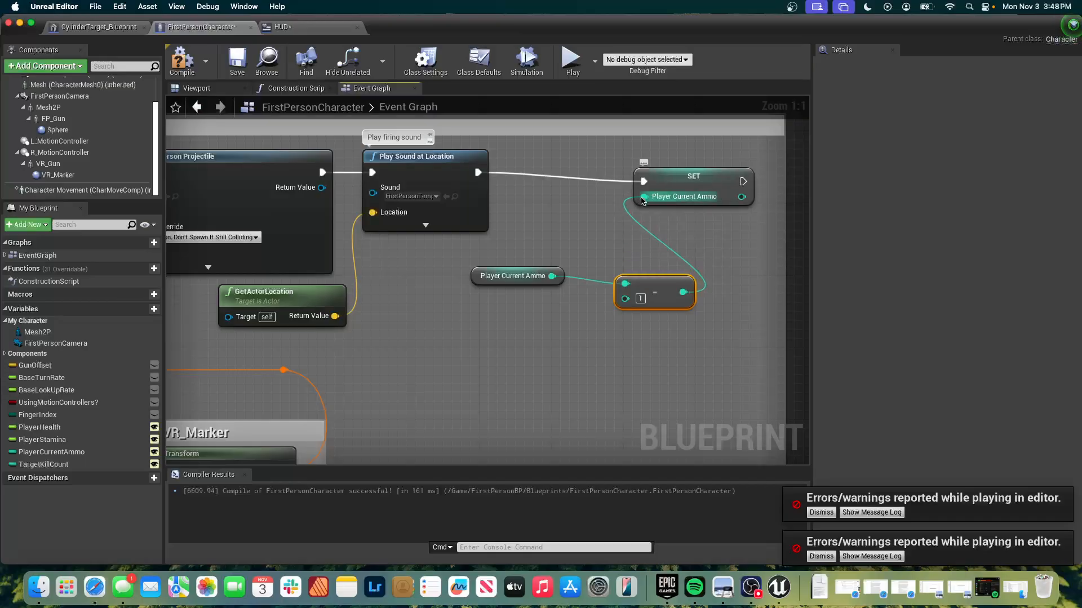
Tidy the subtraction and Player Current Ammo nodes between Play Sound at Location and SET, and compile the blueprint.
left_click_drag(652, 285, 578, 231)
left_click_drag(512, 284, 432, 276)
left_click(509, 285)
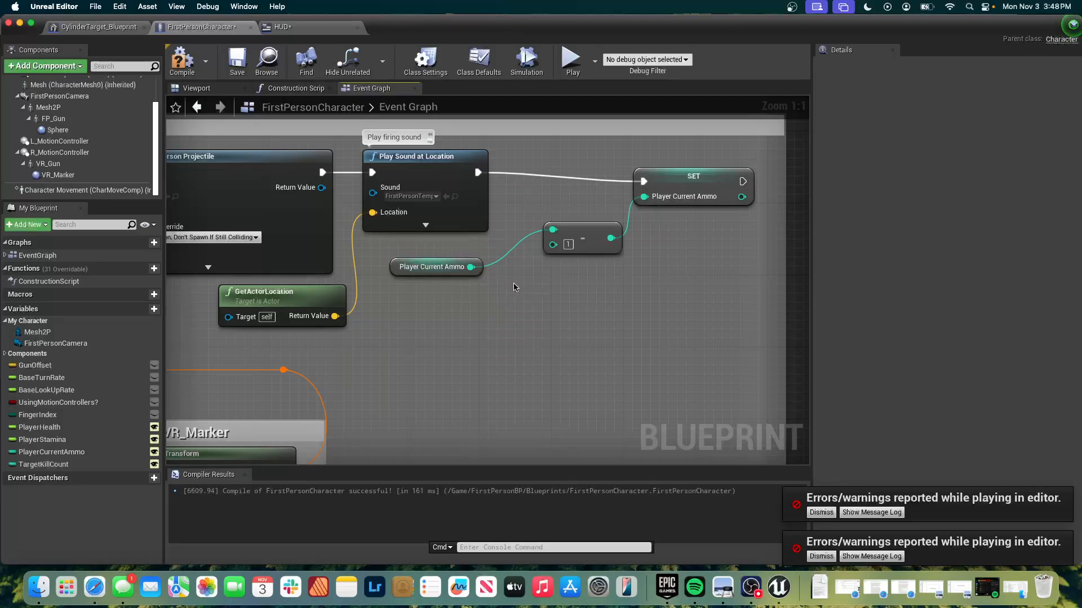
left_click(192, 66)
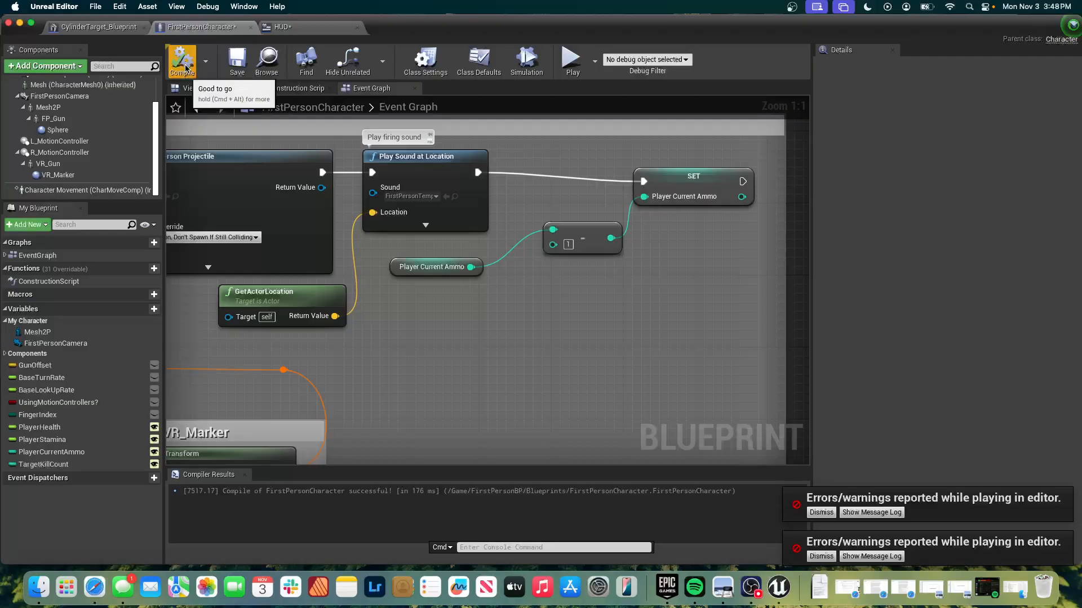
Play-test the level and fire the gun repeatedly to check how the HUD's ammo counter responds to each shot.
left_click(570, 62)
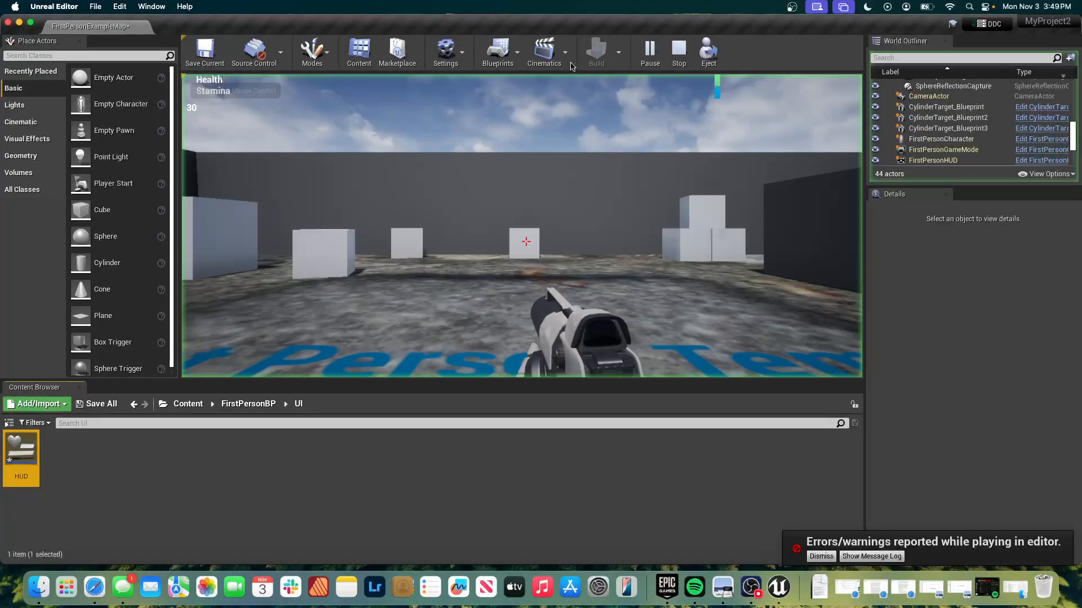
left_click(521, 256)
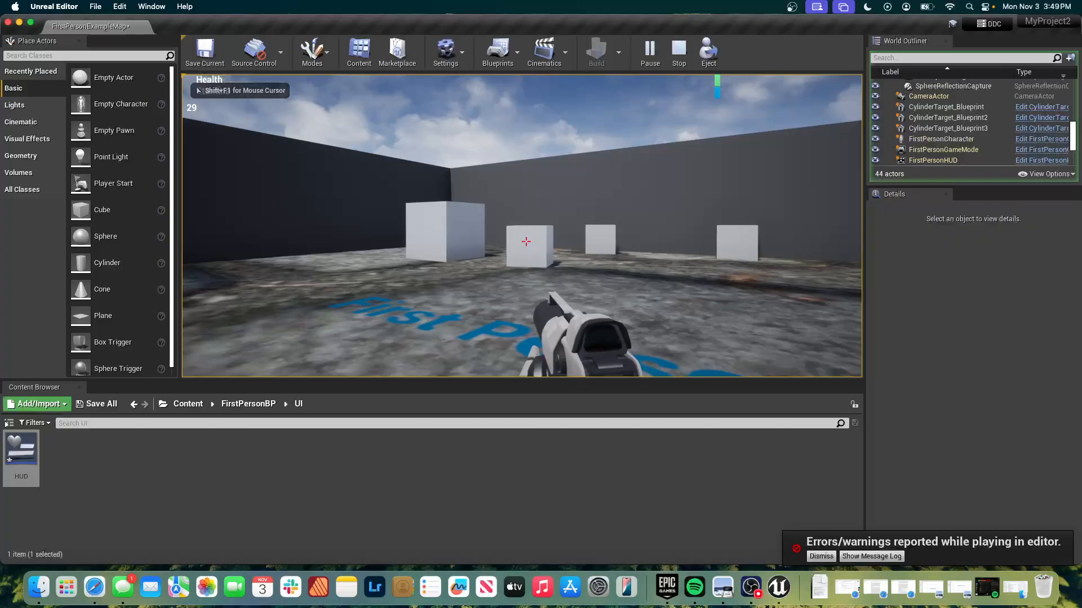
left_click(526, 241)
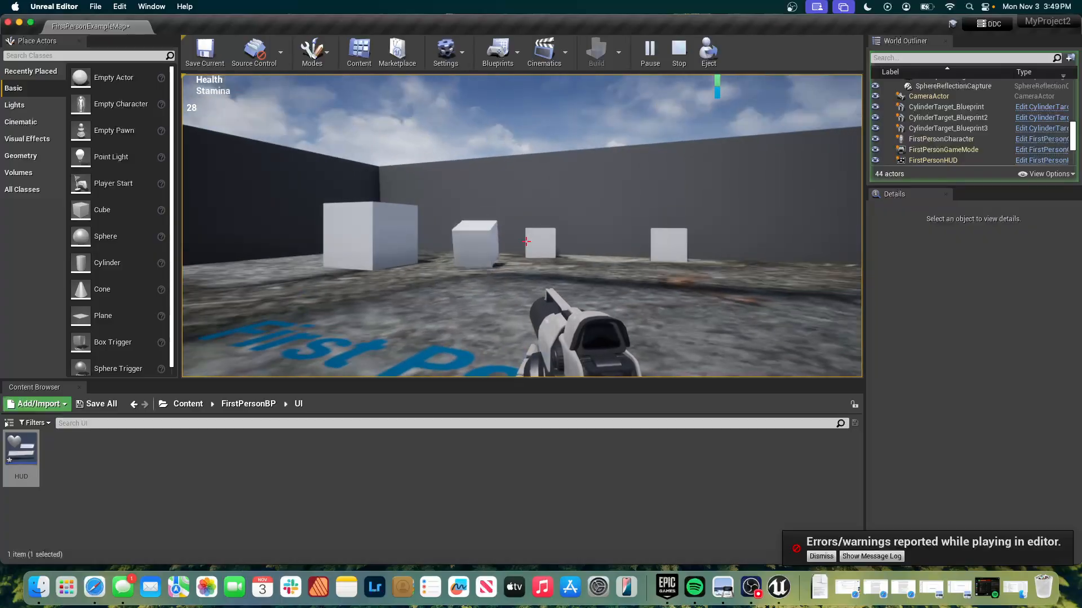
left_click(526, 241)
left_click(526, 241)
left_click(526, 241)
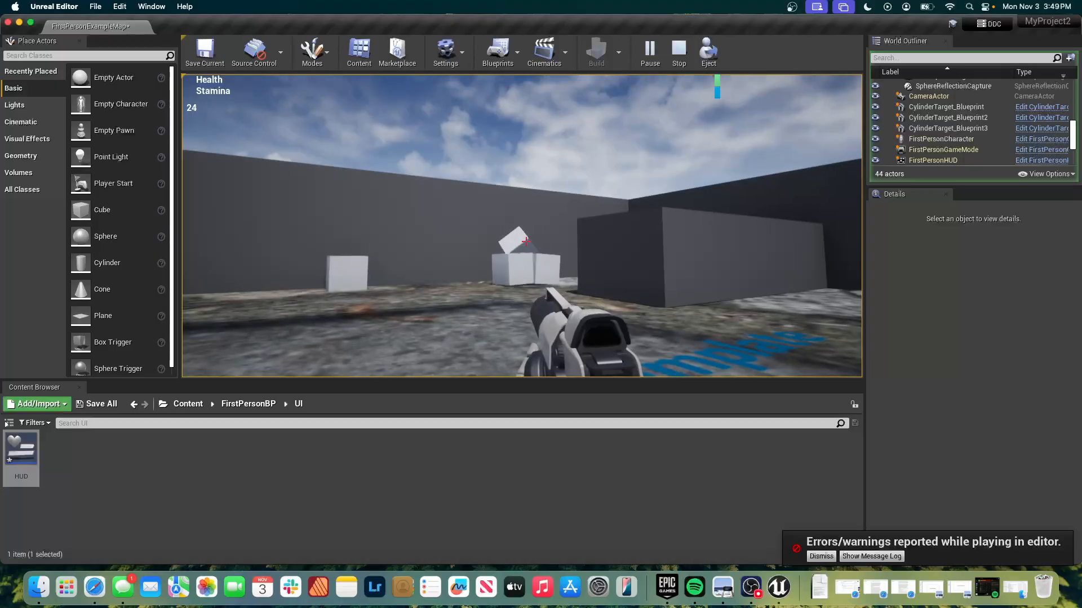
left_click(526, 241)
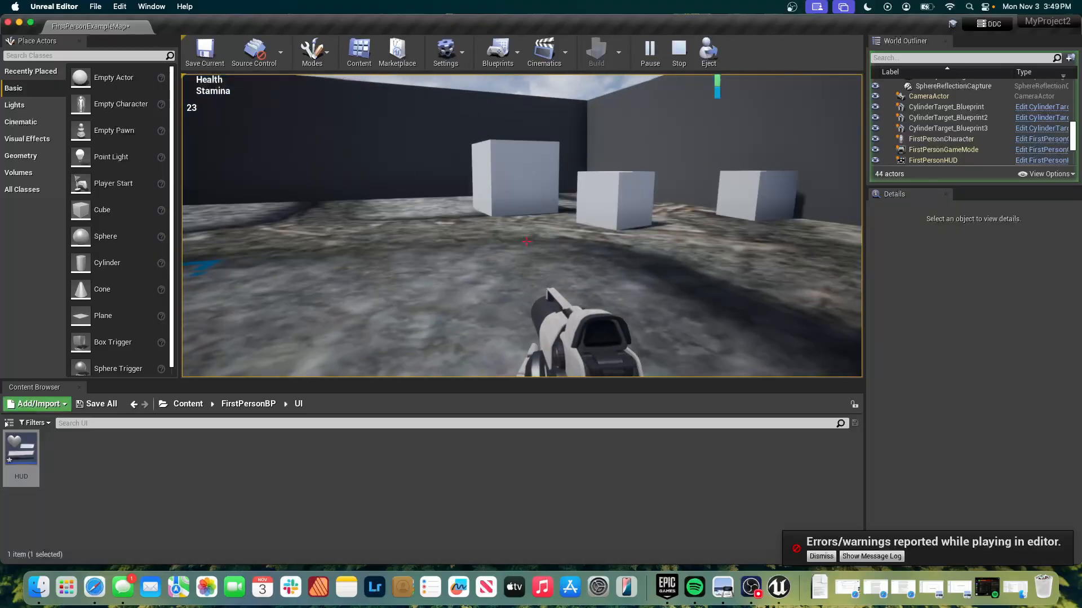
left_click(526, 241)
left_click(526, 241)
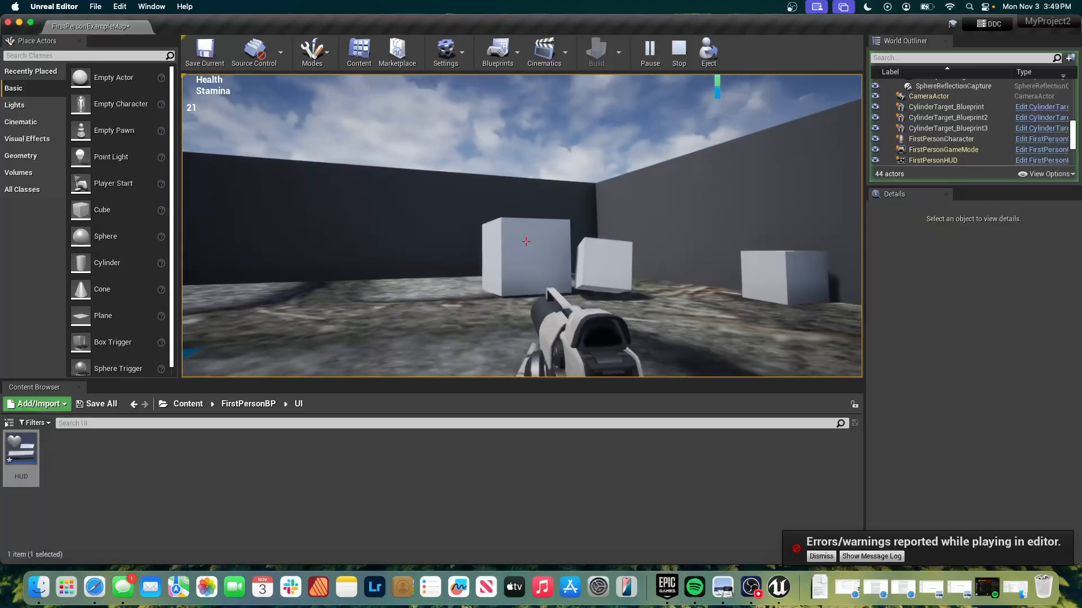
left_click(526, 241)
left_click(526, 241)
left_click(526, 241)
left_click(526, 241)
left_click(526, 241)
left_click(527, 241)
left_click(526, 241)
left_click(526, 241)
left_click(526, 241)
left_click(526, 241)
left_click(526, 241)
left_click(526, 241)
left_click(526, 241)
left_click(526, 241)
left_click(526, 241)
left_click(526, 241)
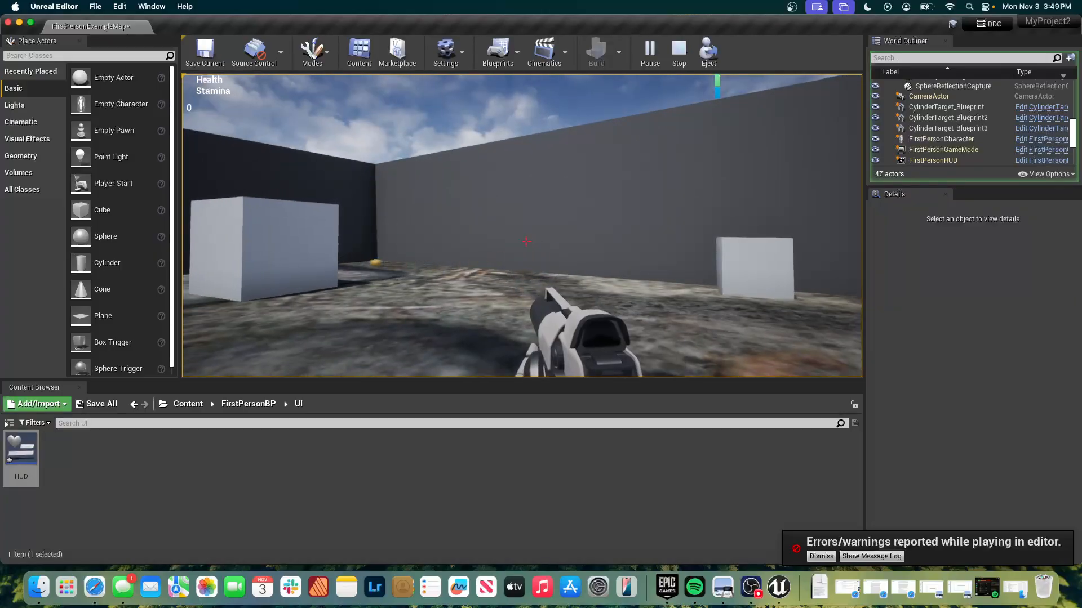
Fire several more shots to check the ammo counter below zero, end the play test and save the current level.
left_click(526, 241)
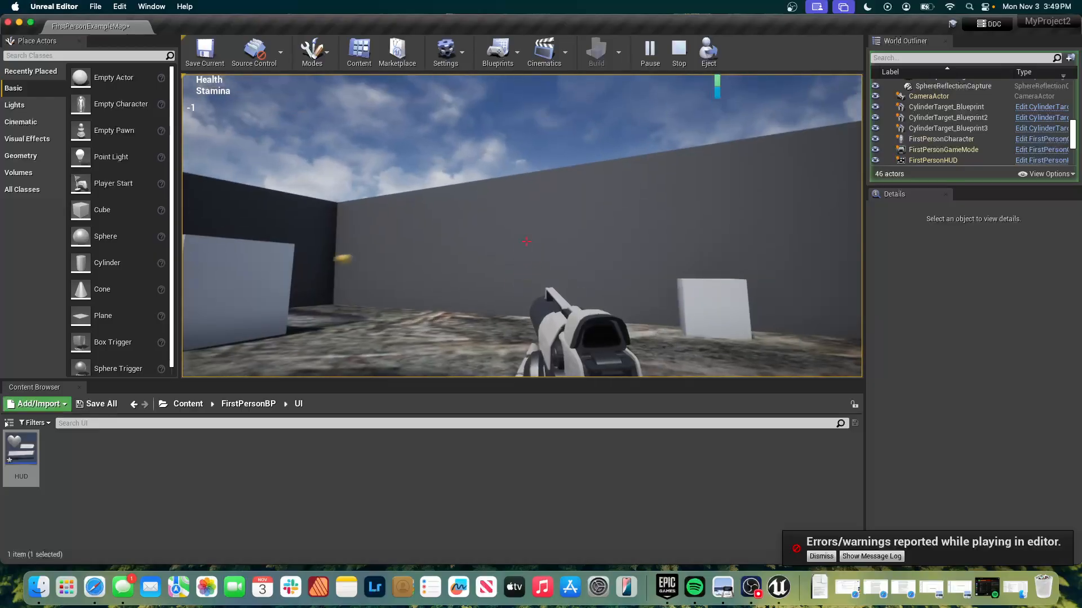
left_click(526, 241)
left_click(527, 241)
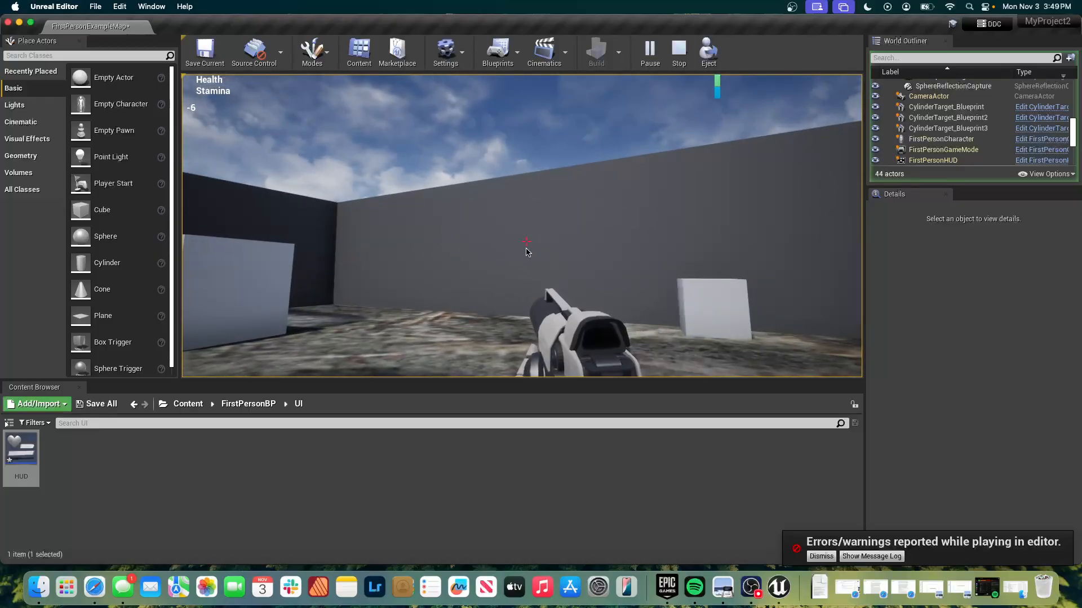
key("Escape")
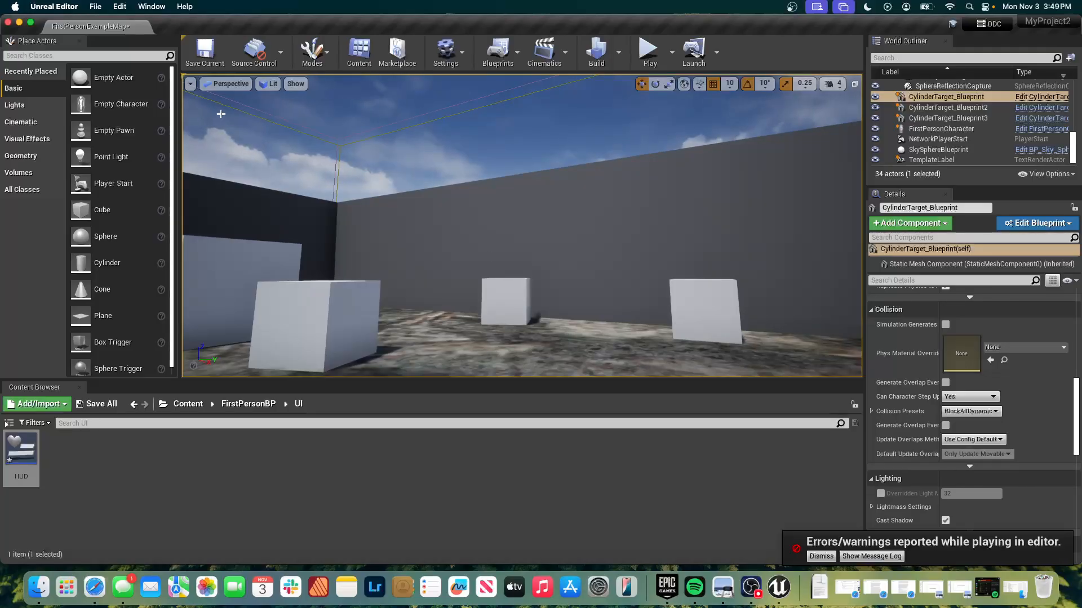
left_click(204, 59)
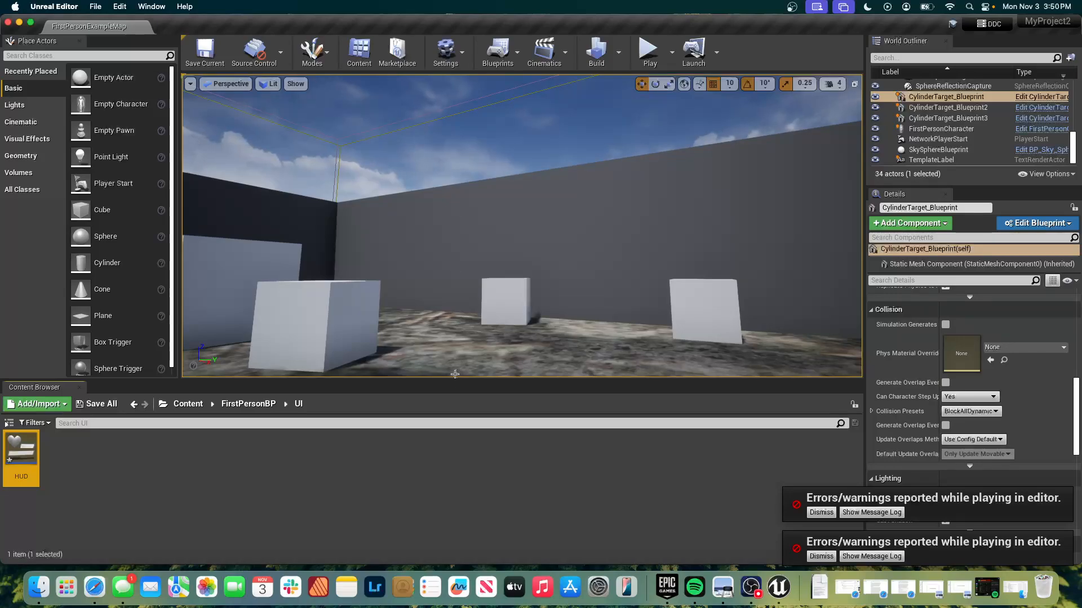
Play-test the level again, firing single shots to check the HUD's ammo countdown, then stop and close the message log.
left_click(453, 240)
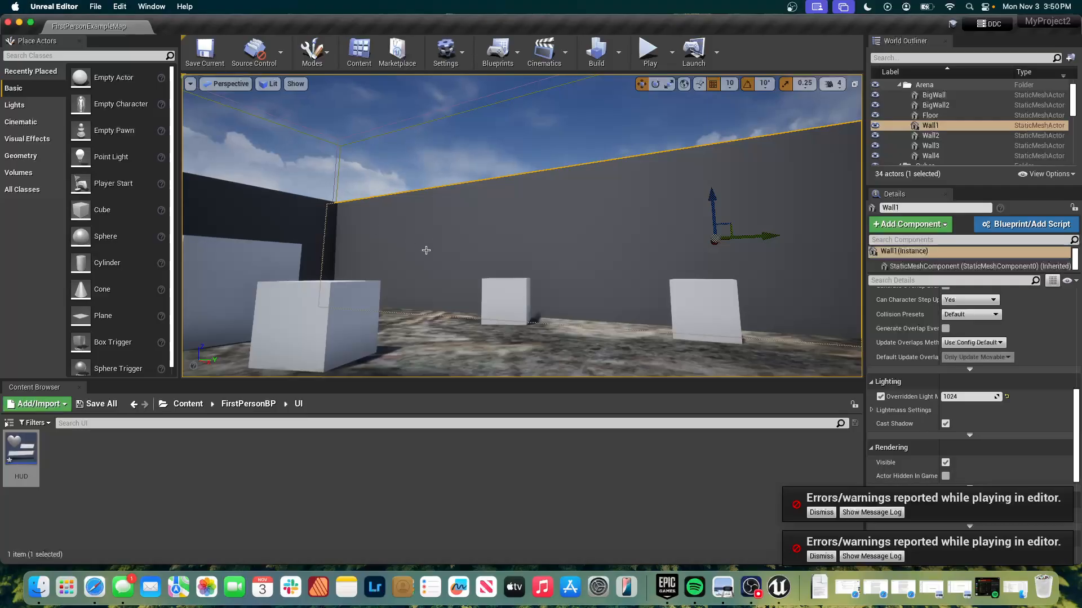
left_click(647, 45)
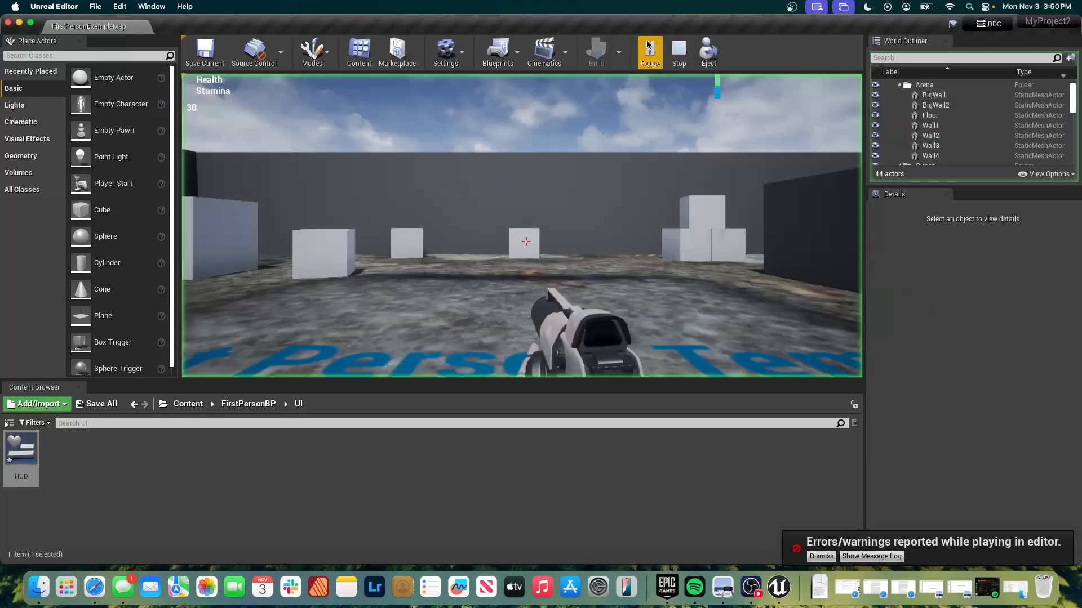
left_click(552, 332)
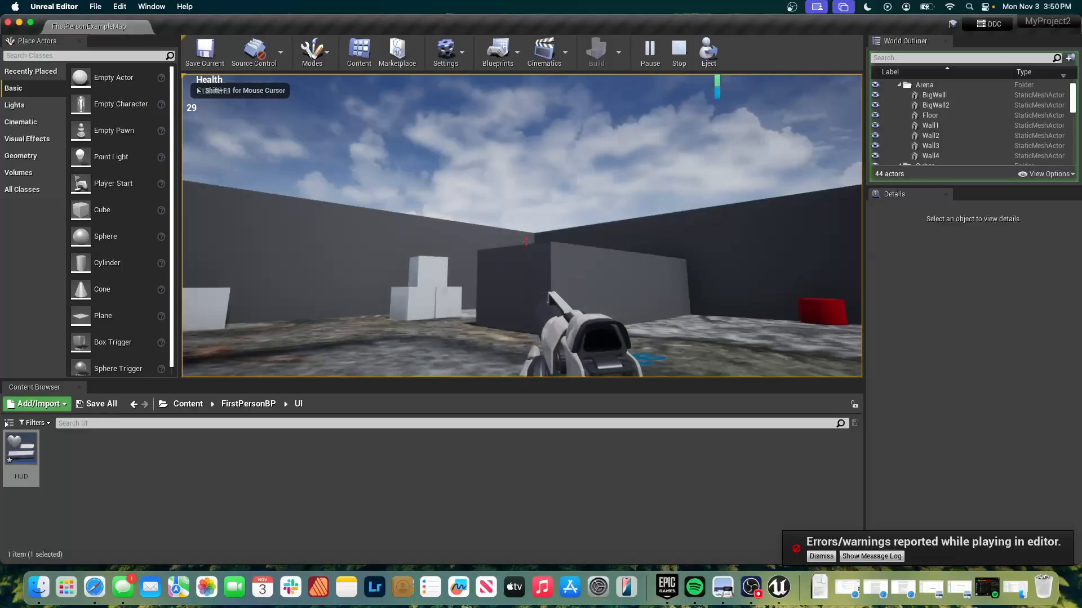
left_click(526, 241)
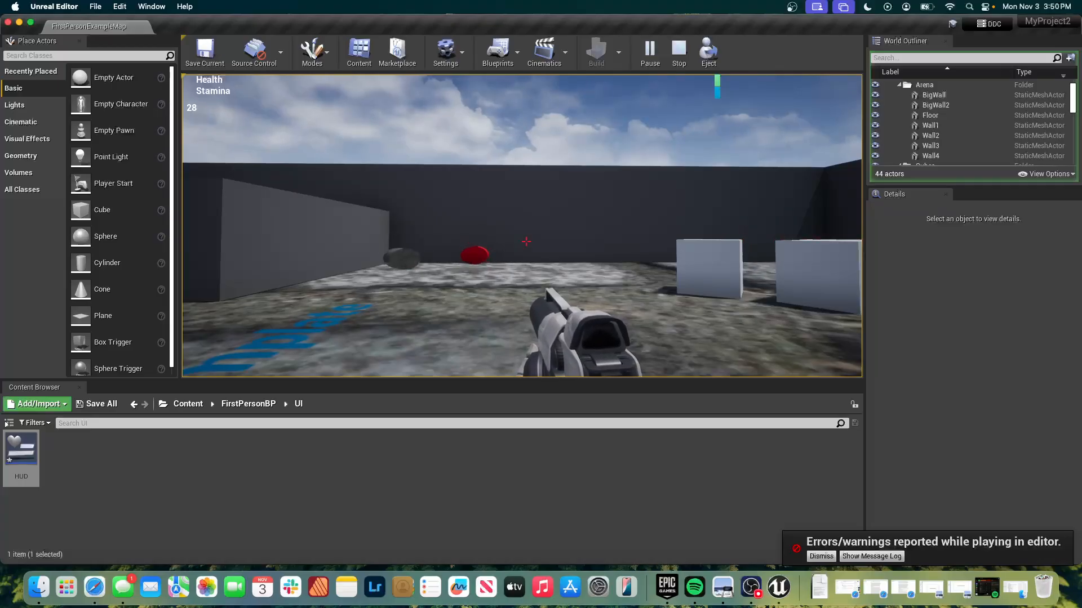
left_click(526, 241)
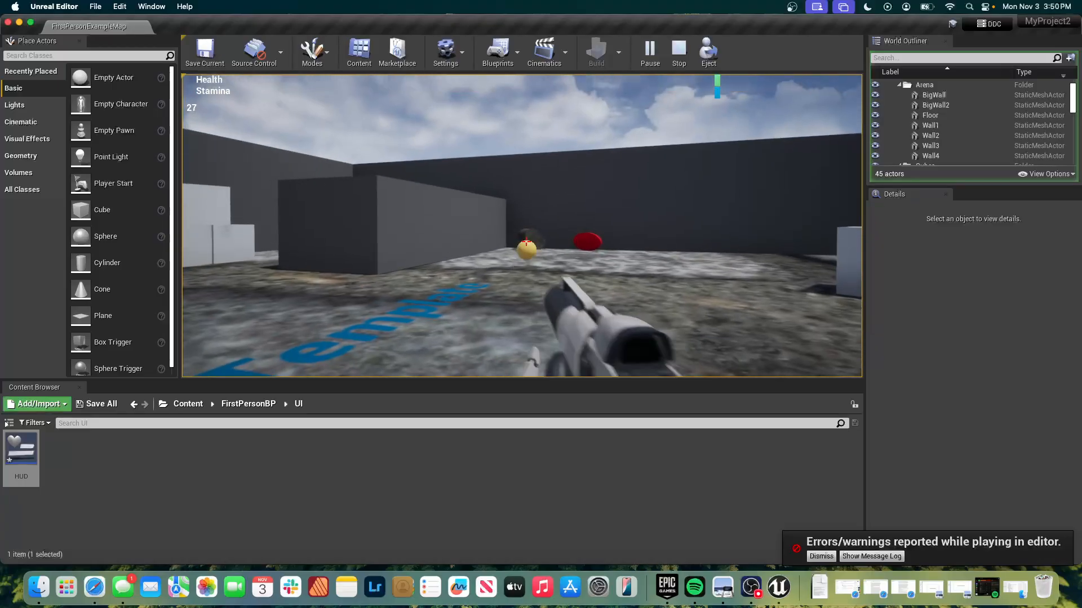
left_click(526, 241)
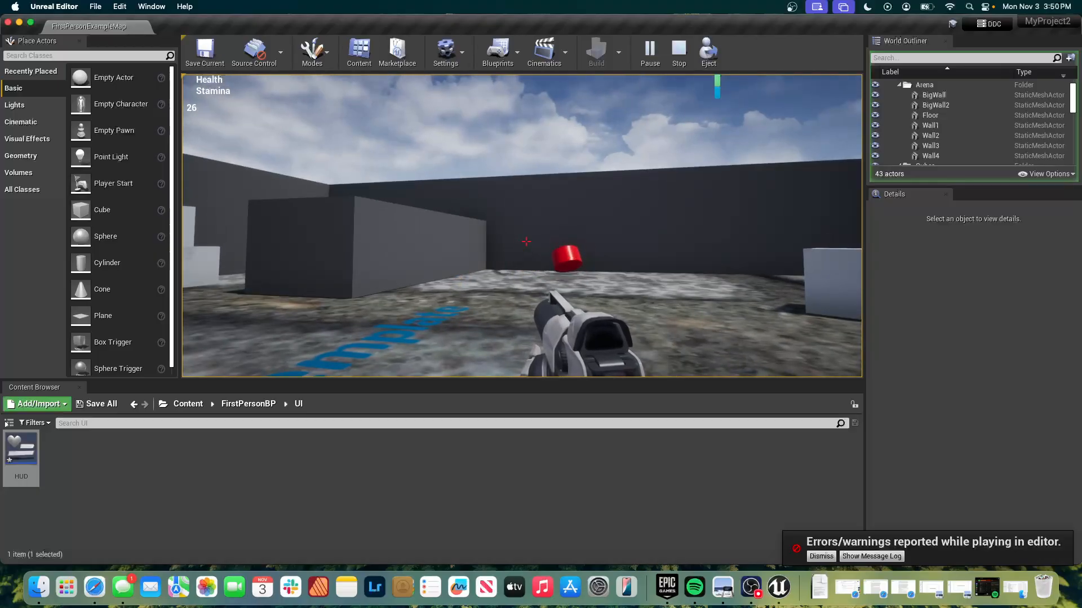
key("Escape")
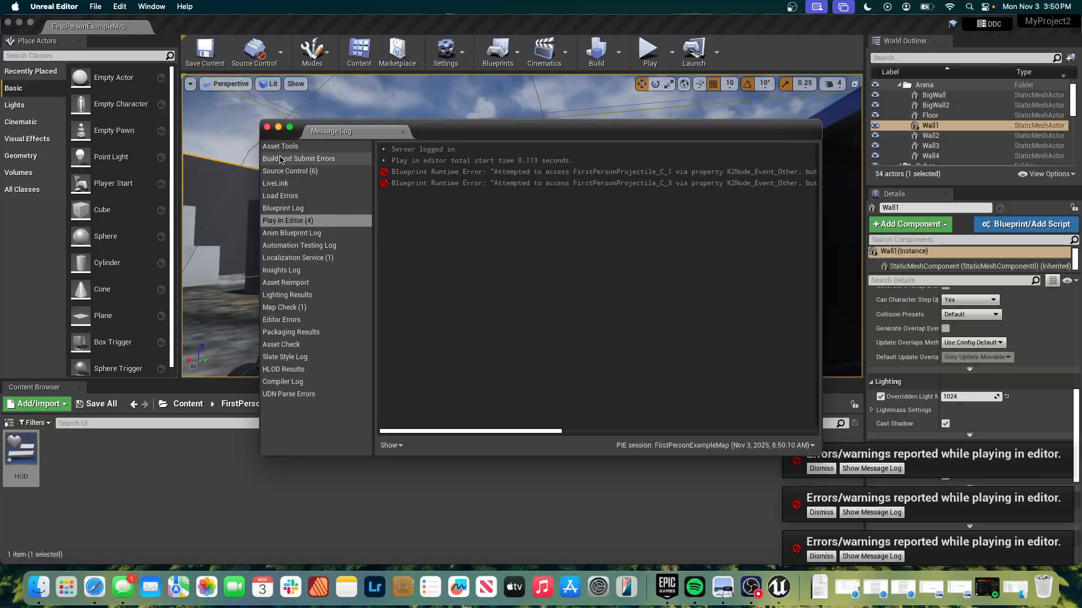
left_click(267, 127)
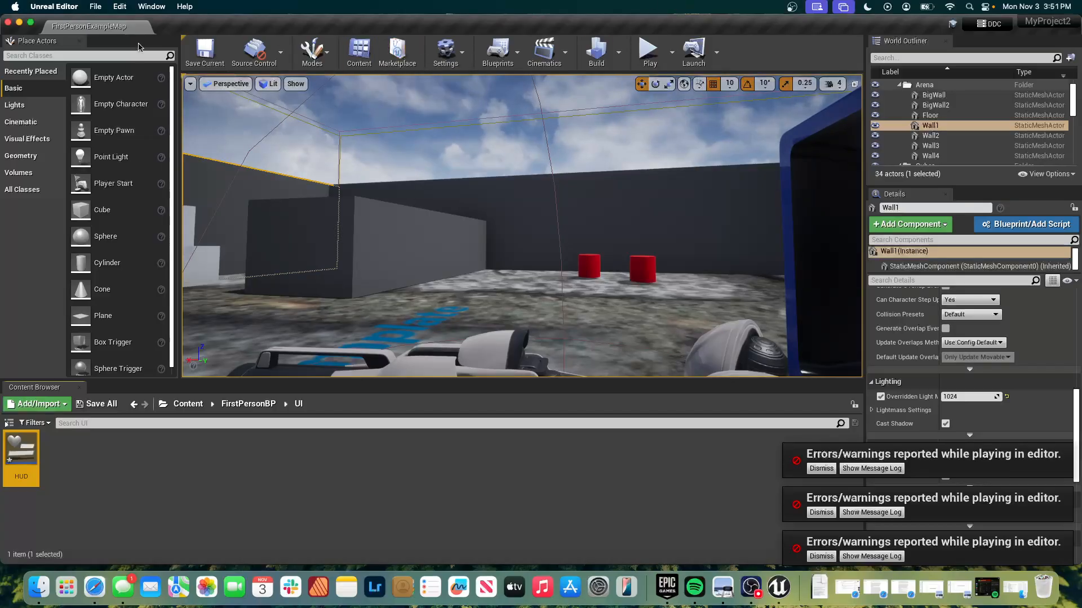
Save the current level and dismiss all the play-in-editor error notifications.
left_click(205, 51)
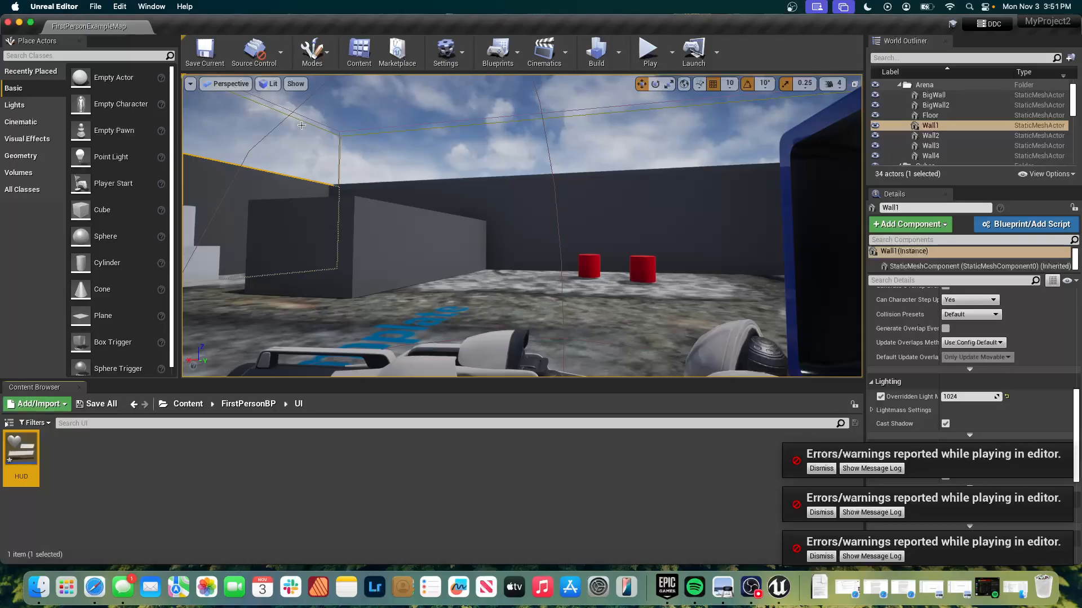
left_click(822, 467)
left_click(820, 512)
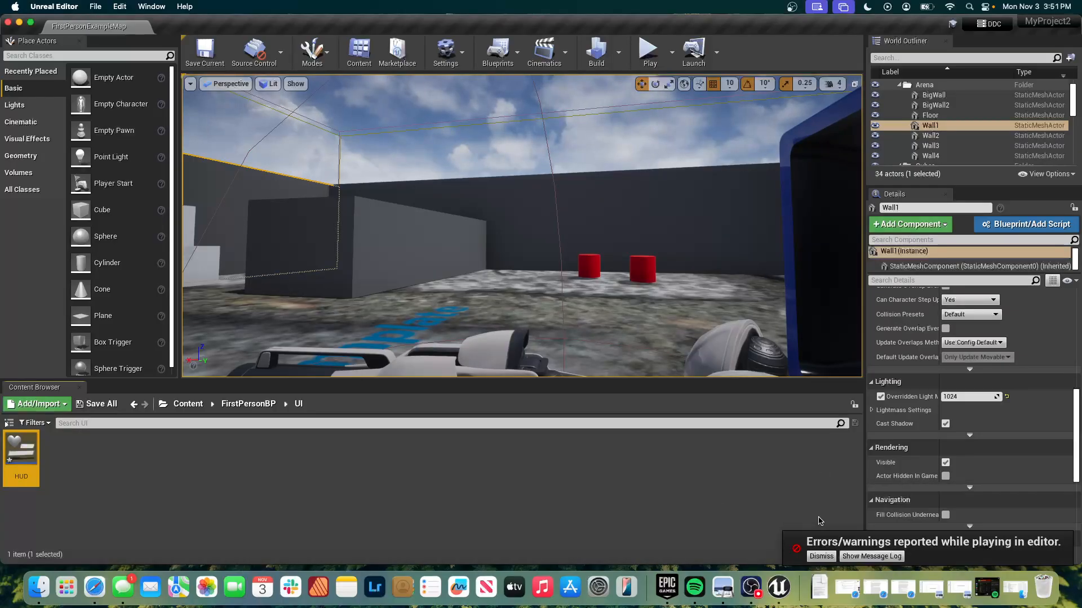
left_click(820, 557)
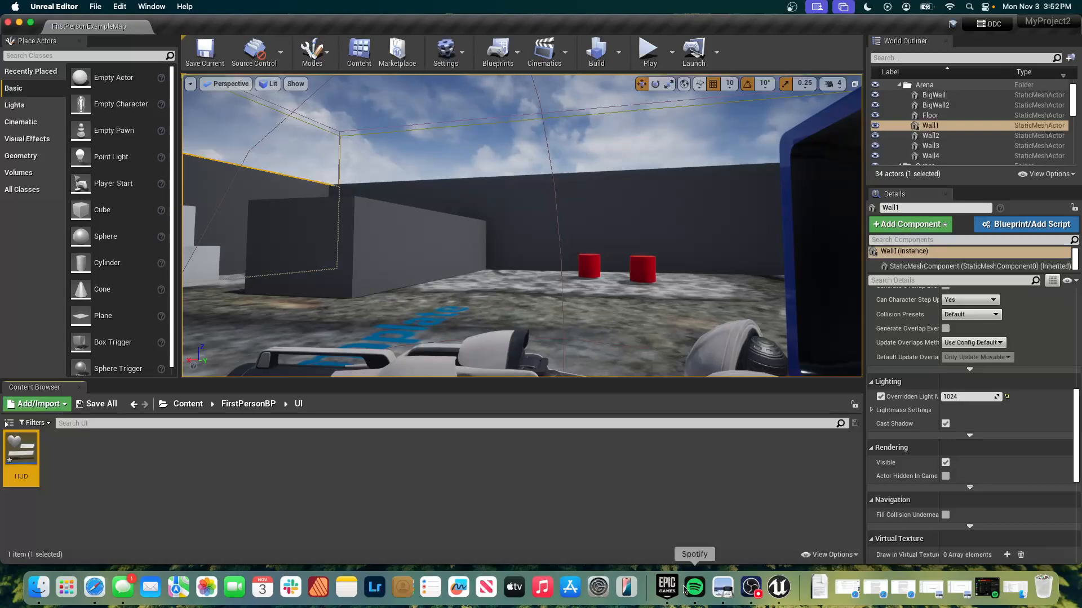
left_click(753, 589)
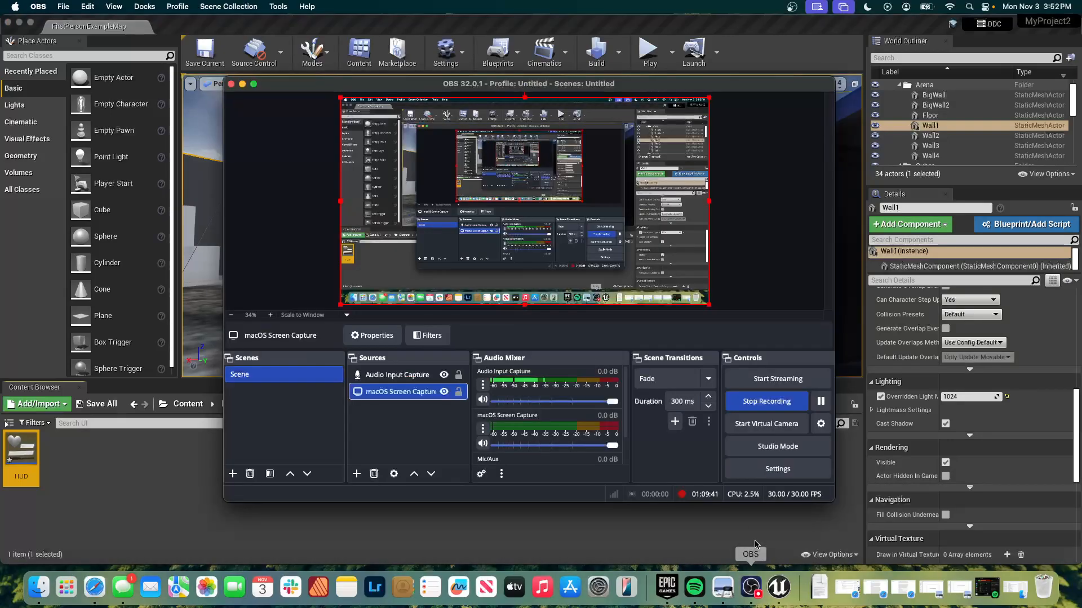